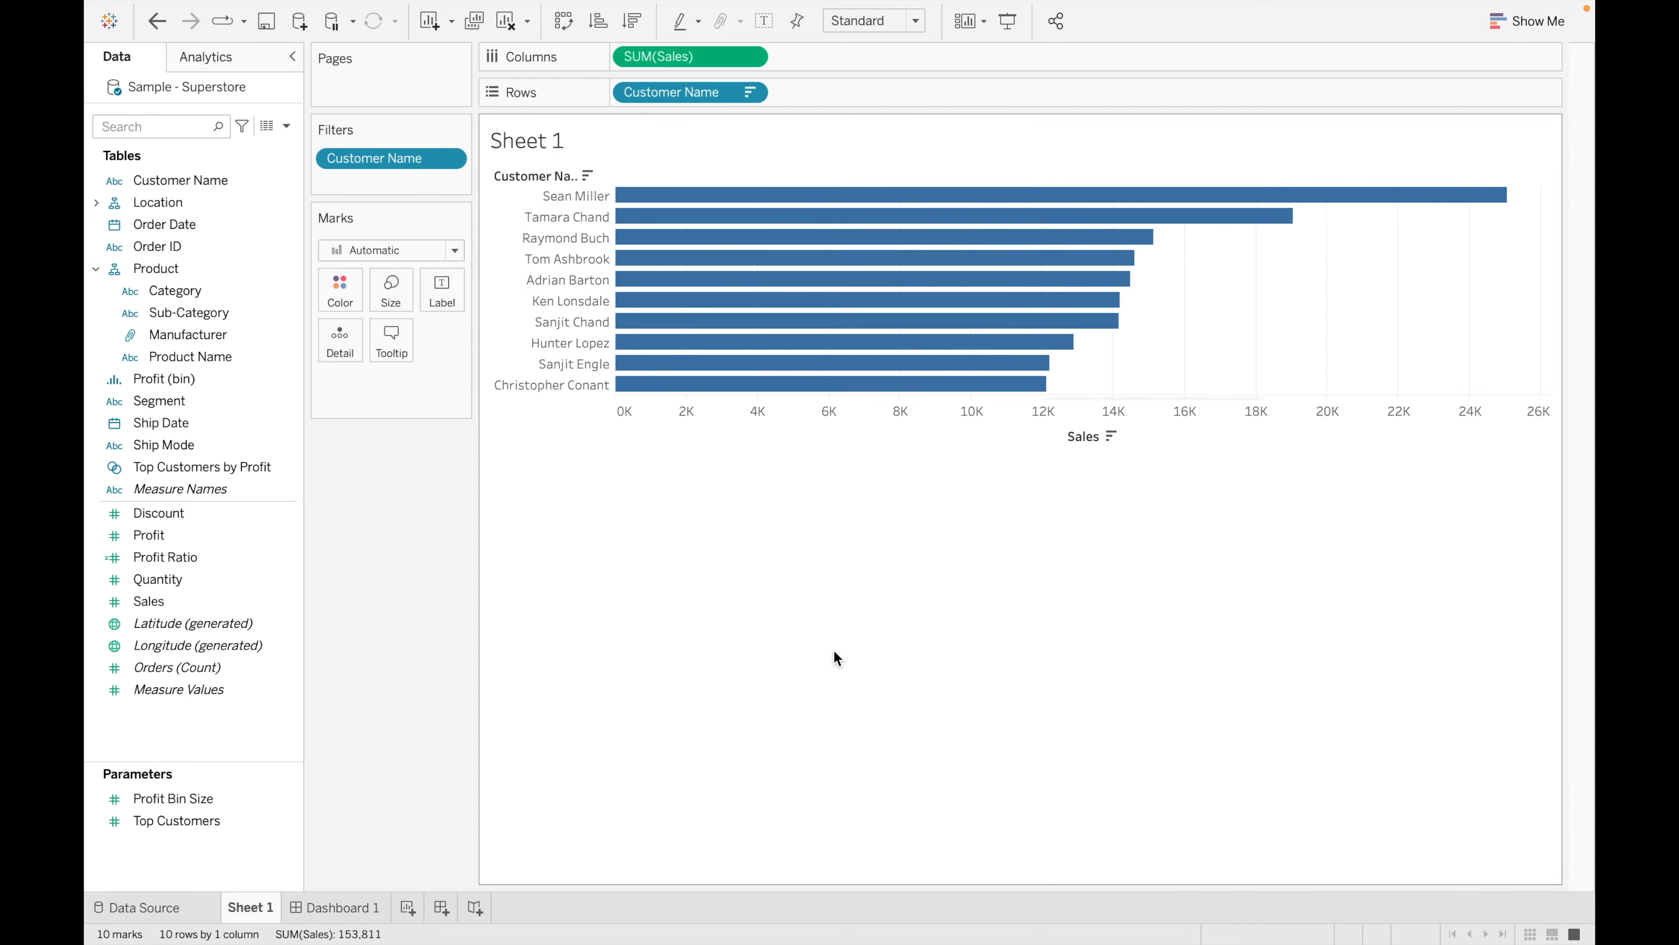
# - Show mark labels on the bars of the customer sales chart
pyautogui.click(430, 284)
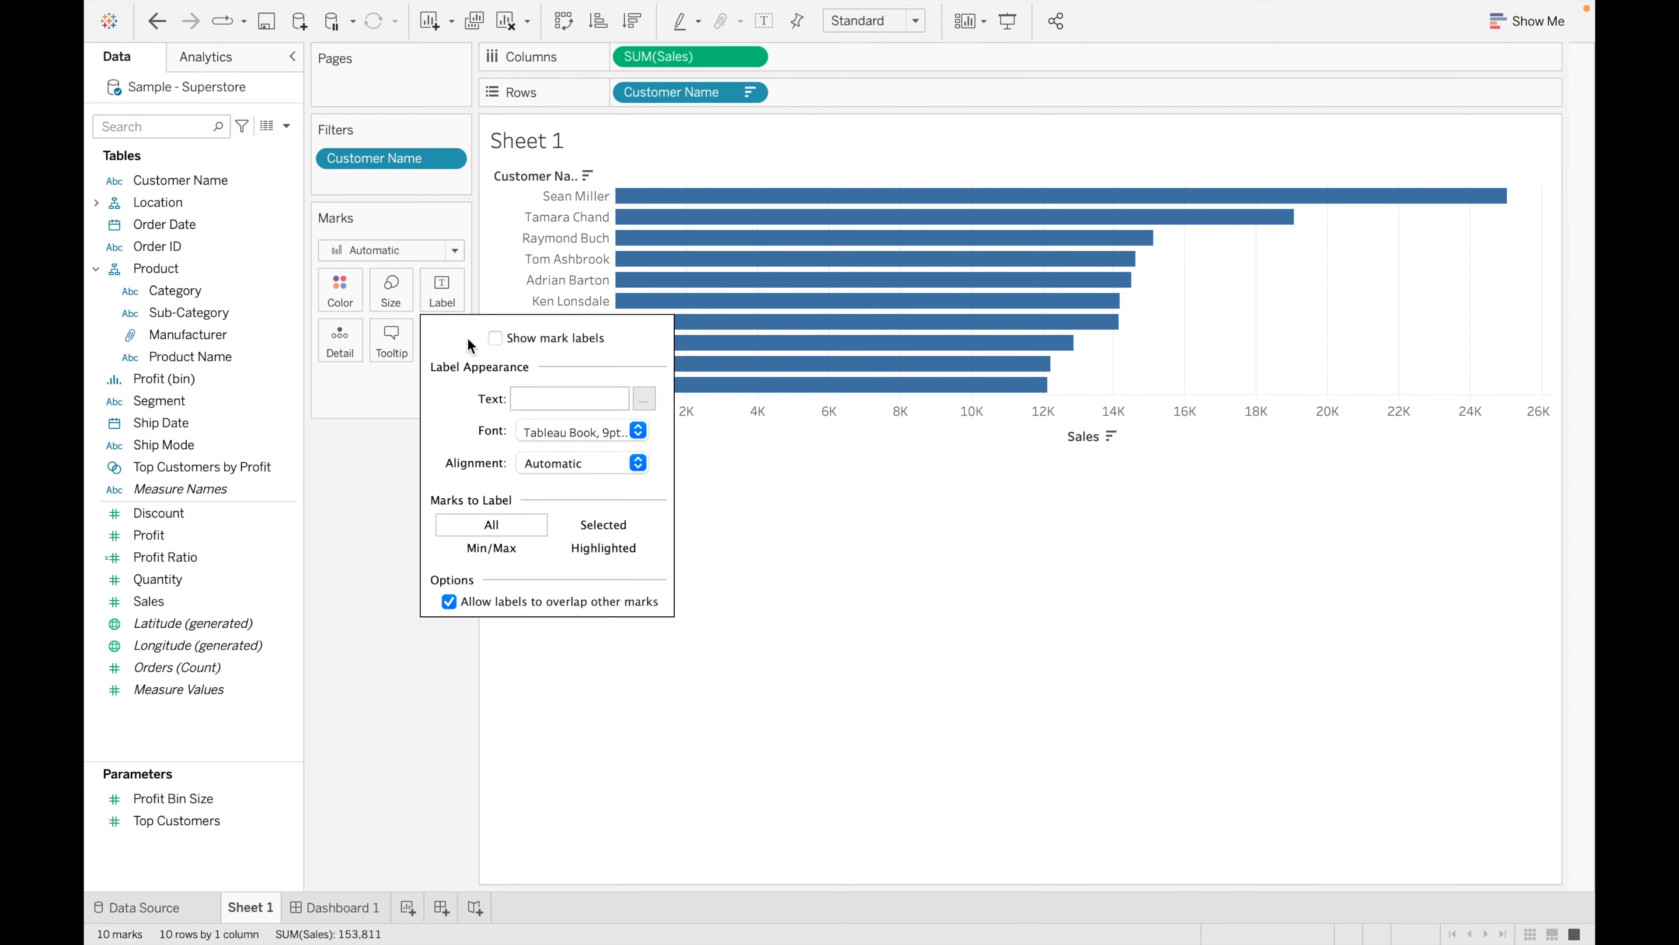
pyautogui.click(497, 338)
pyautogui.click(345, 491)
# - Color the bars by Customer Name and hide the resulting color legend
pyautogui.moveTo(228, 179); pyautogui.dragTo(350, 295)
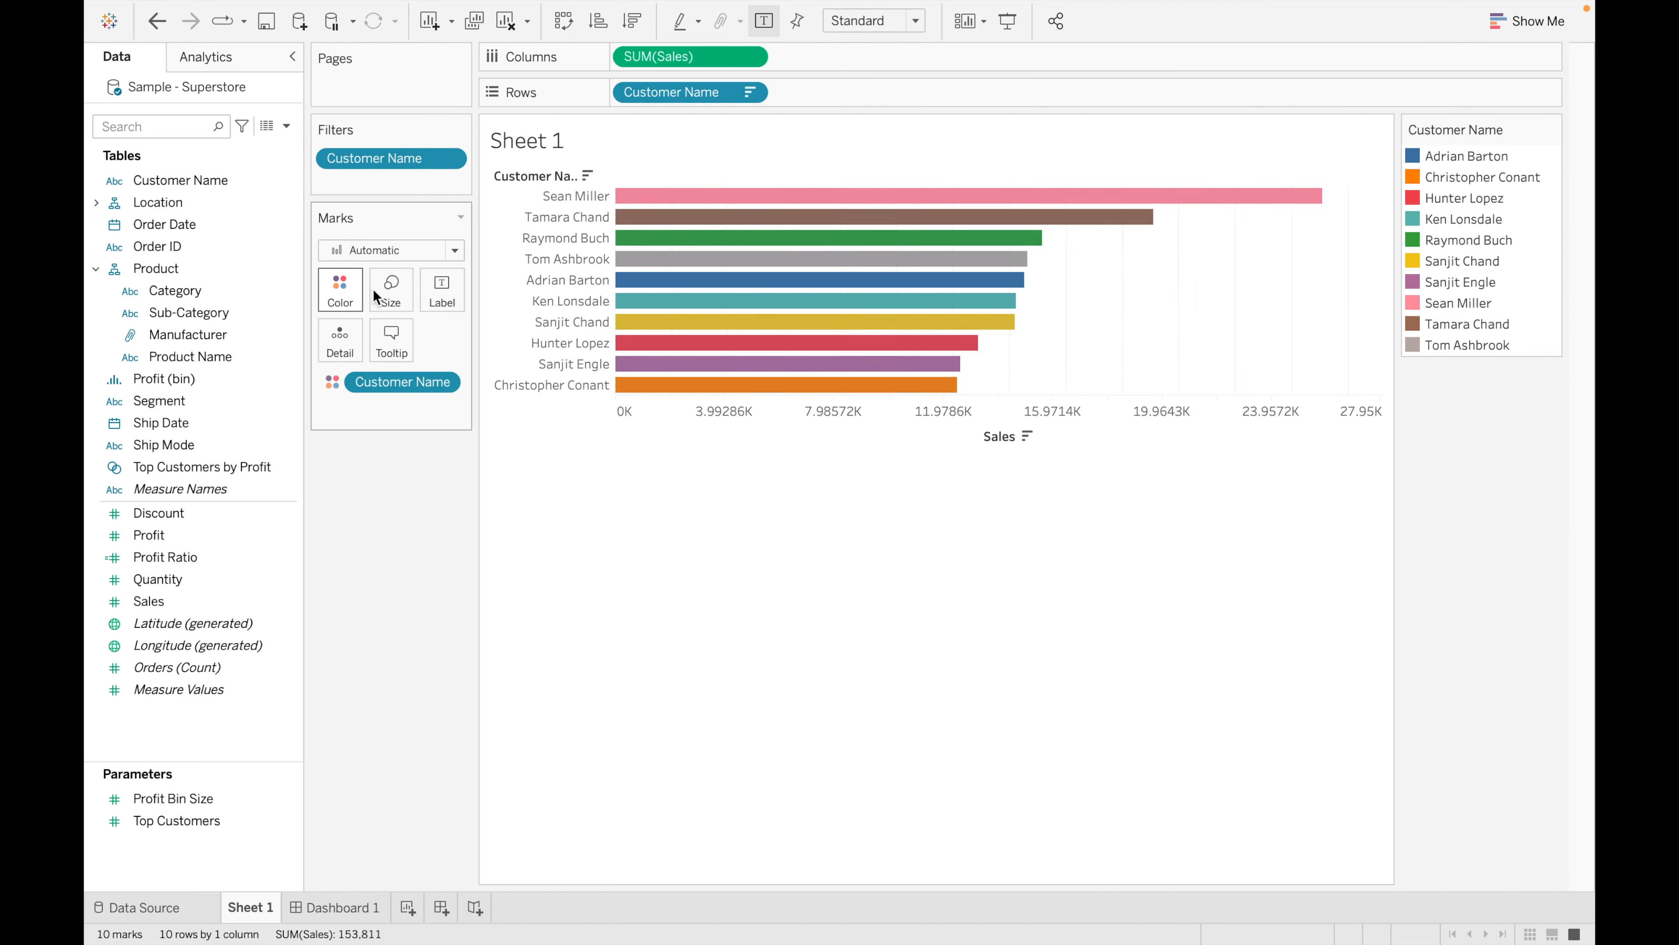
pyautogui.click(1553, 128)
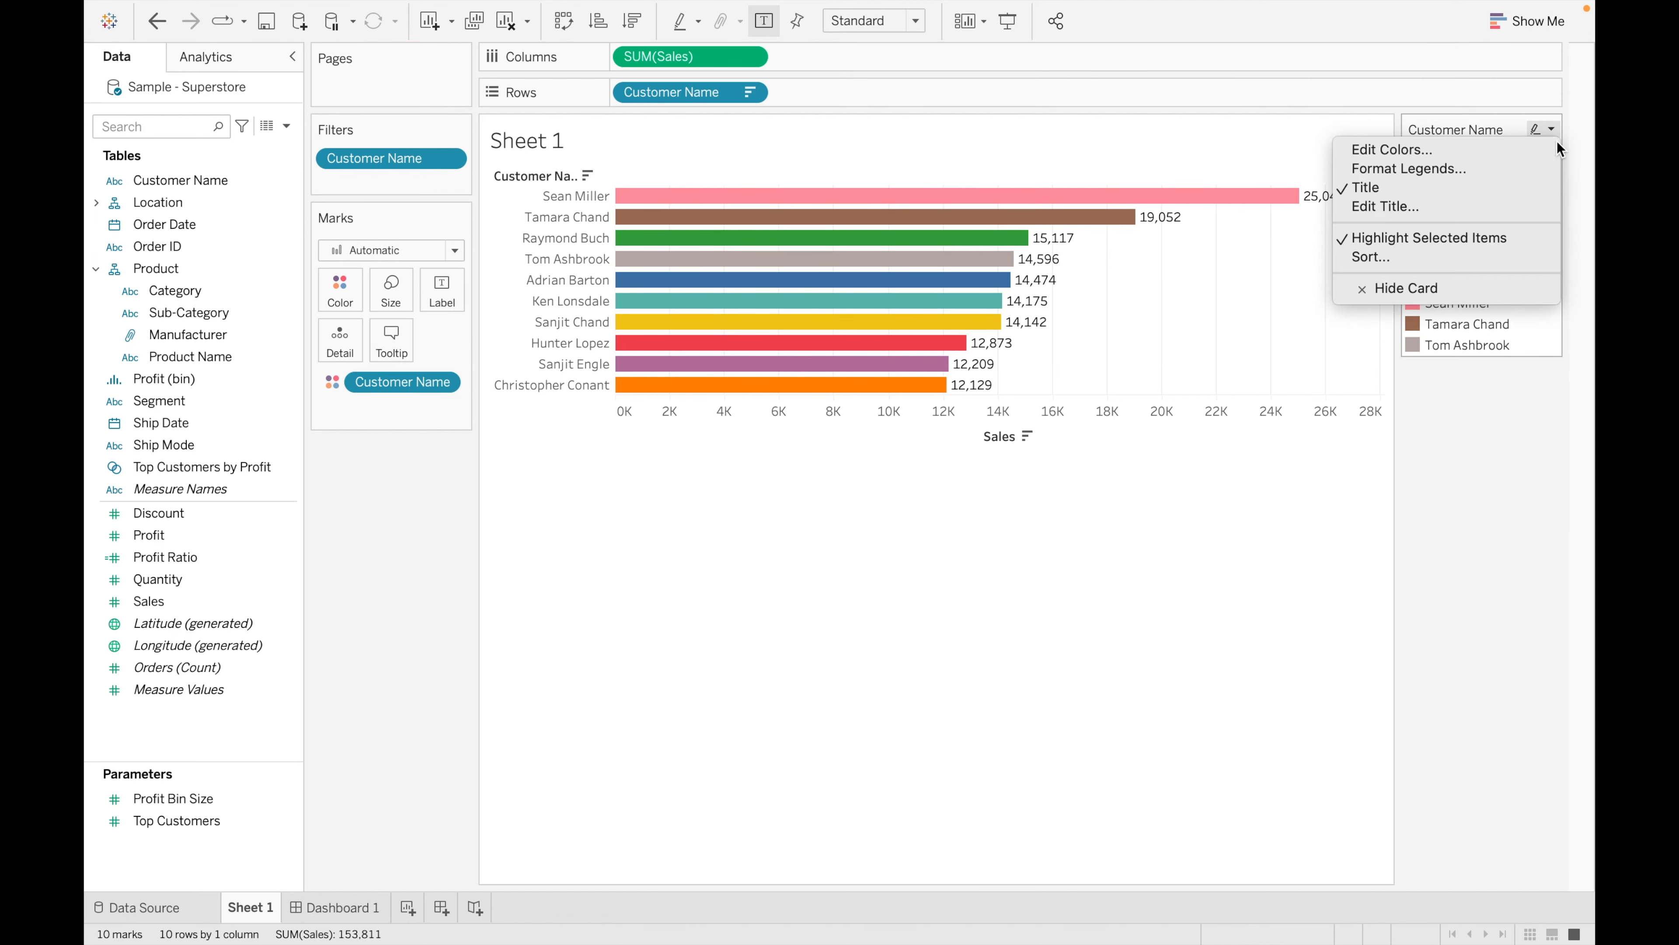
pyautogui.click(1484, 283)
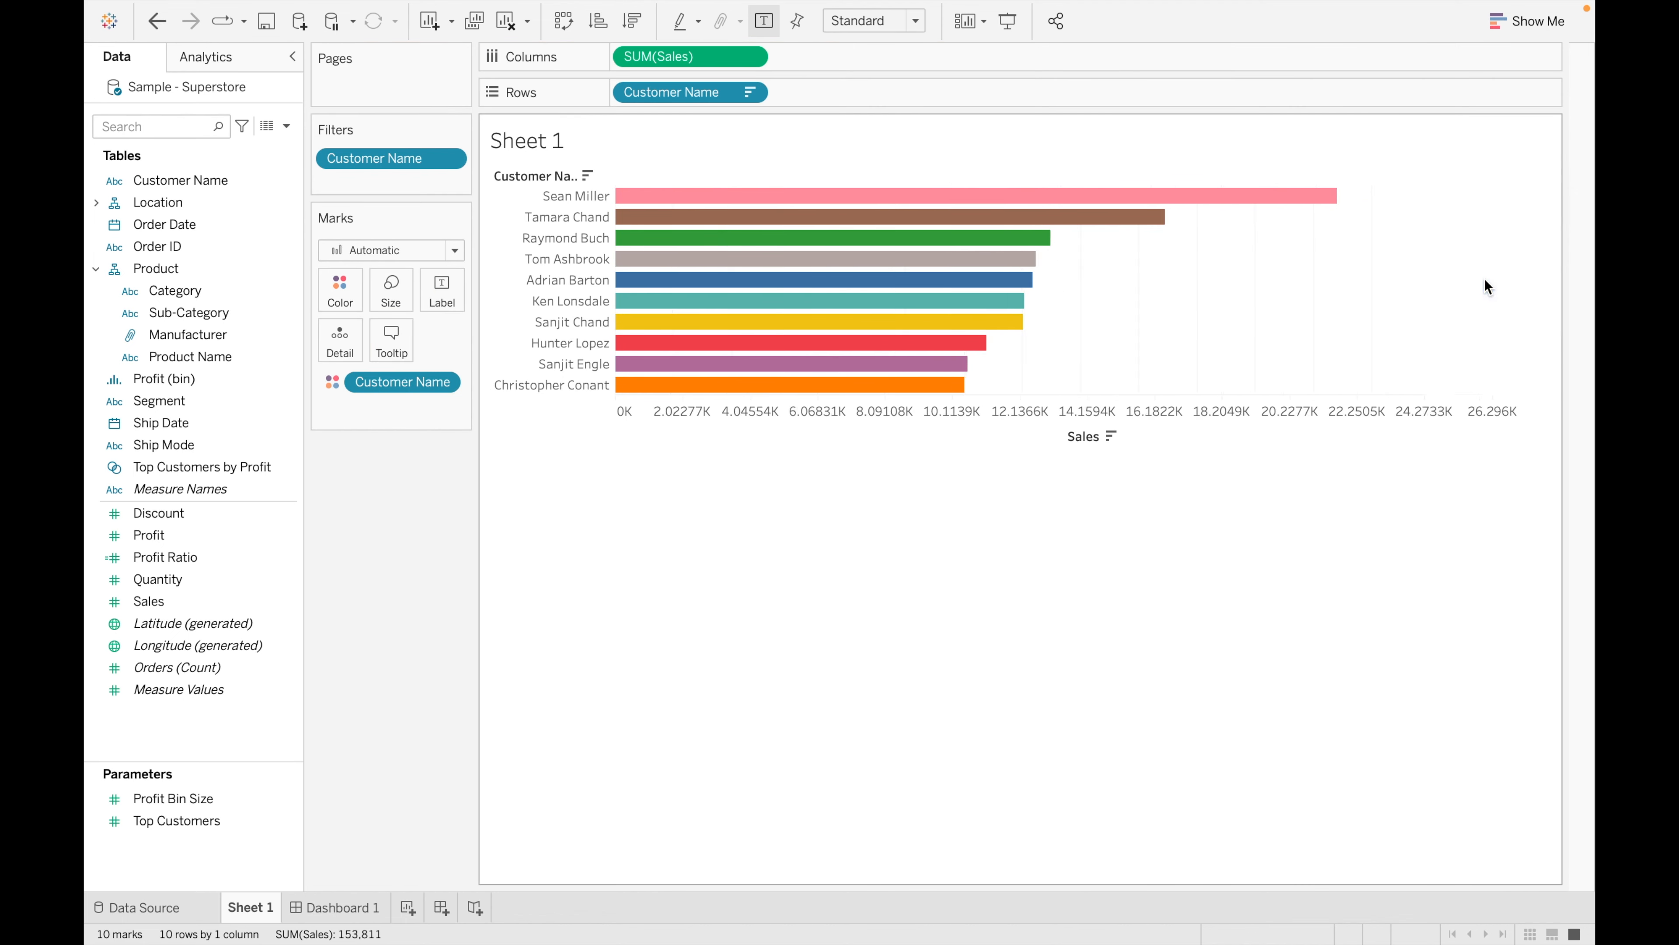
# - Rename Sheet 1 as "Customer name with sales"
pyautogui.doubleClick(249, 907)
pyautogui.write('Custome')
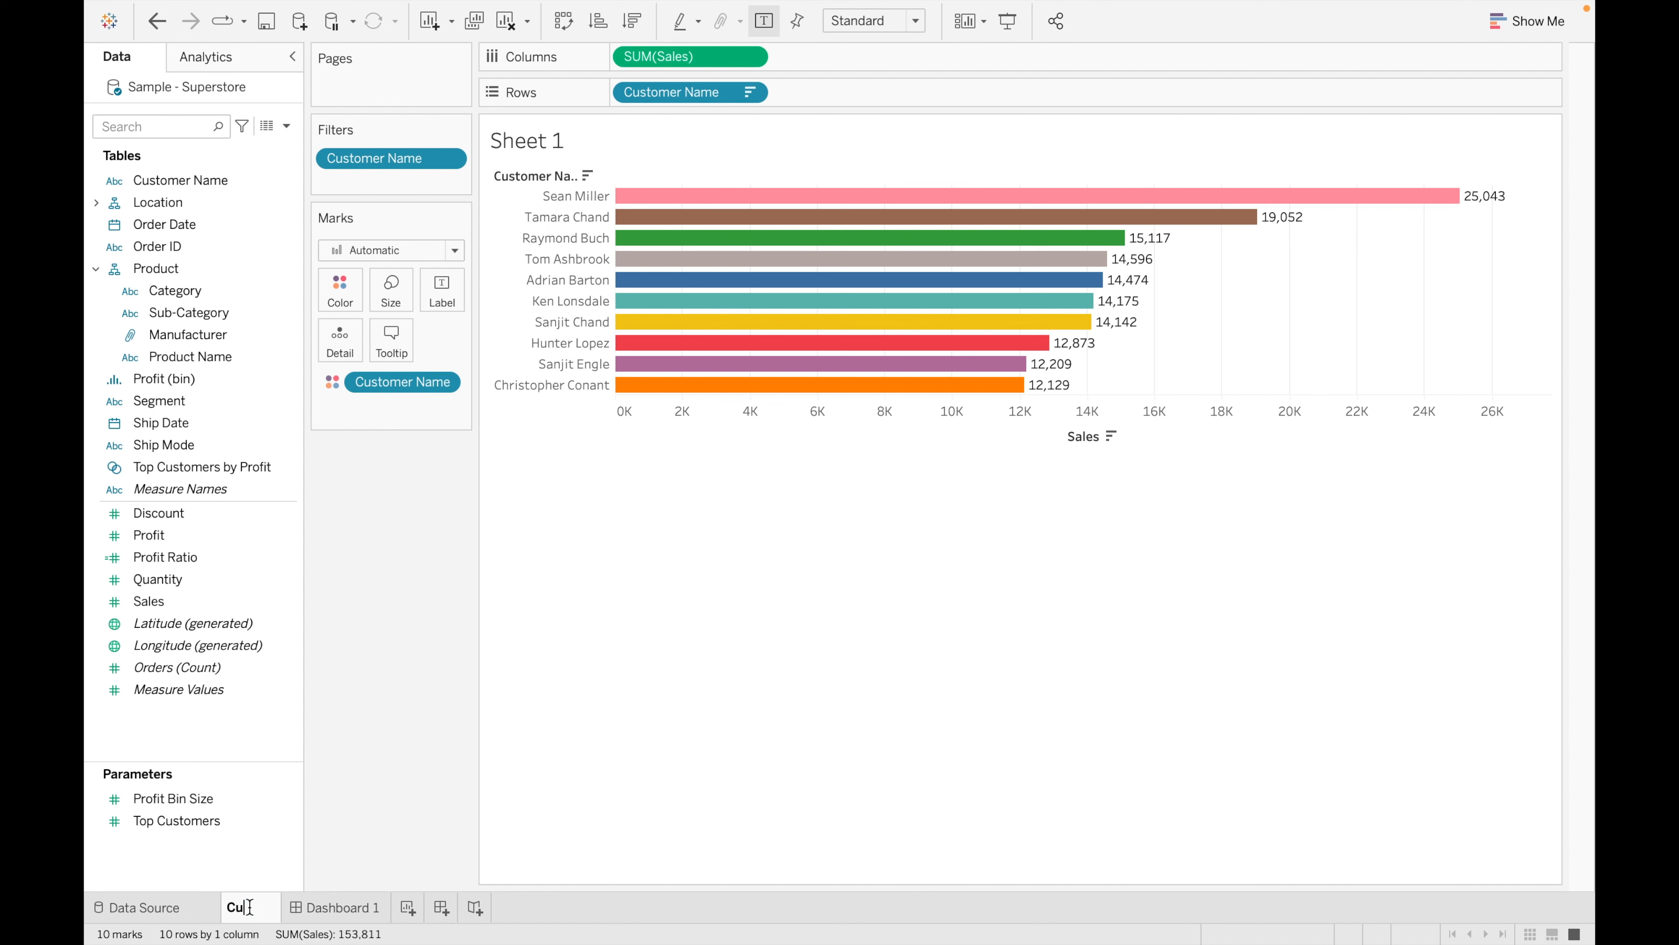
pyautogui.write('r nam')
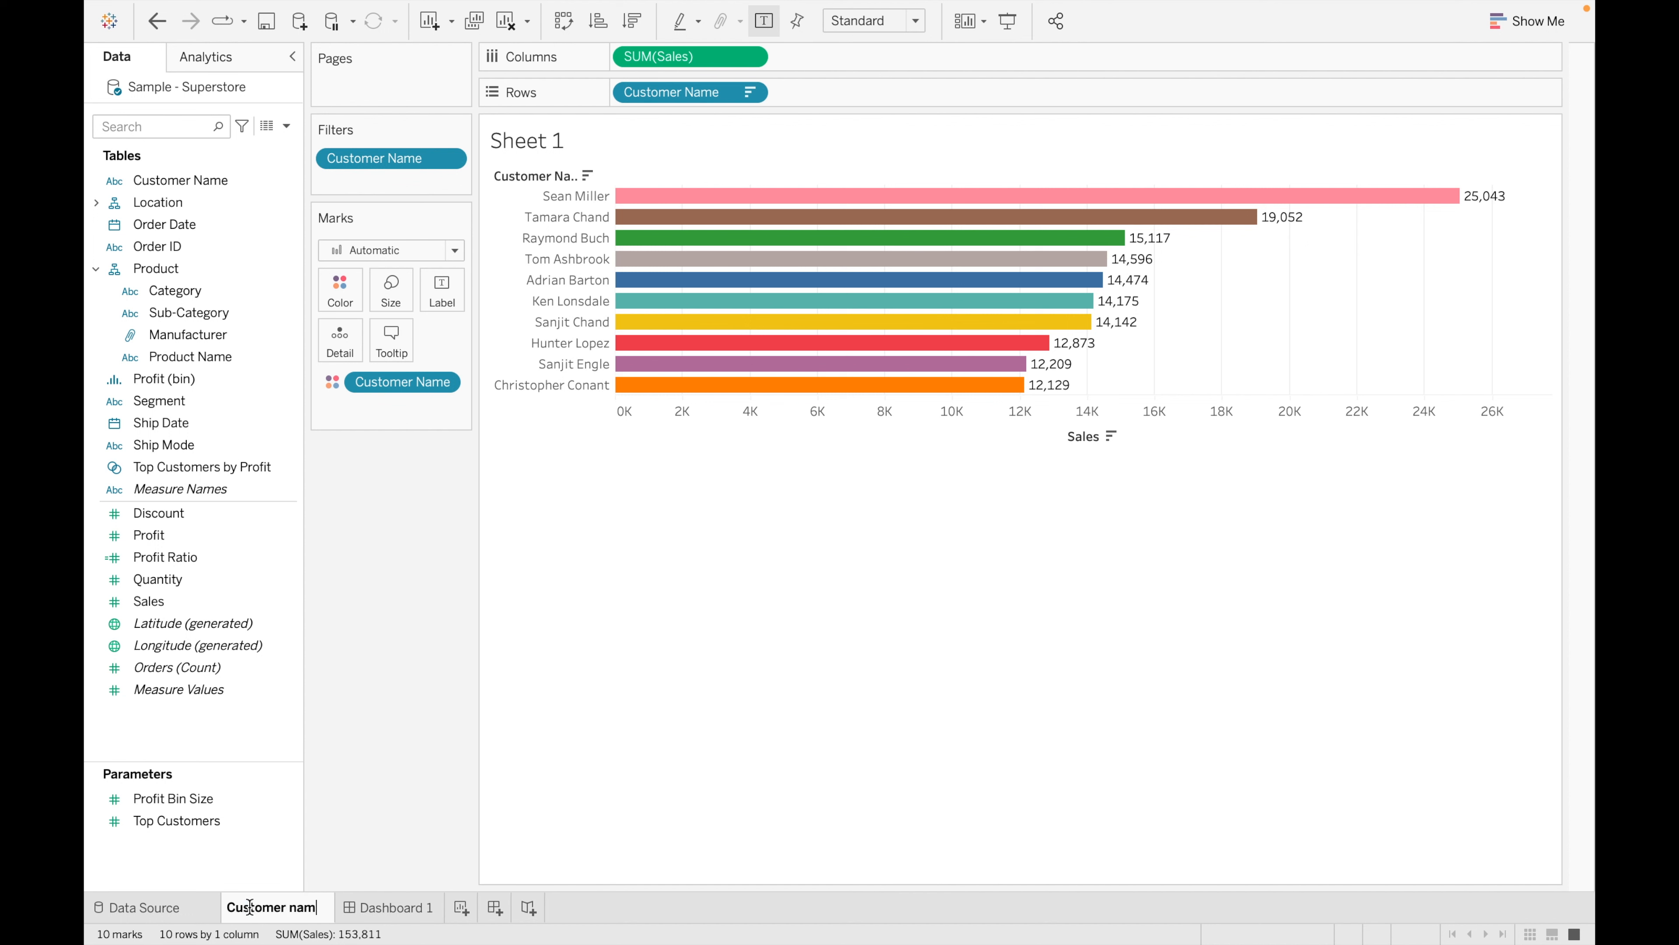
pyautogui.write('e with sales')
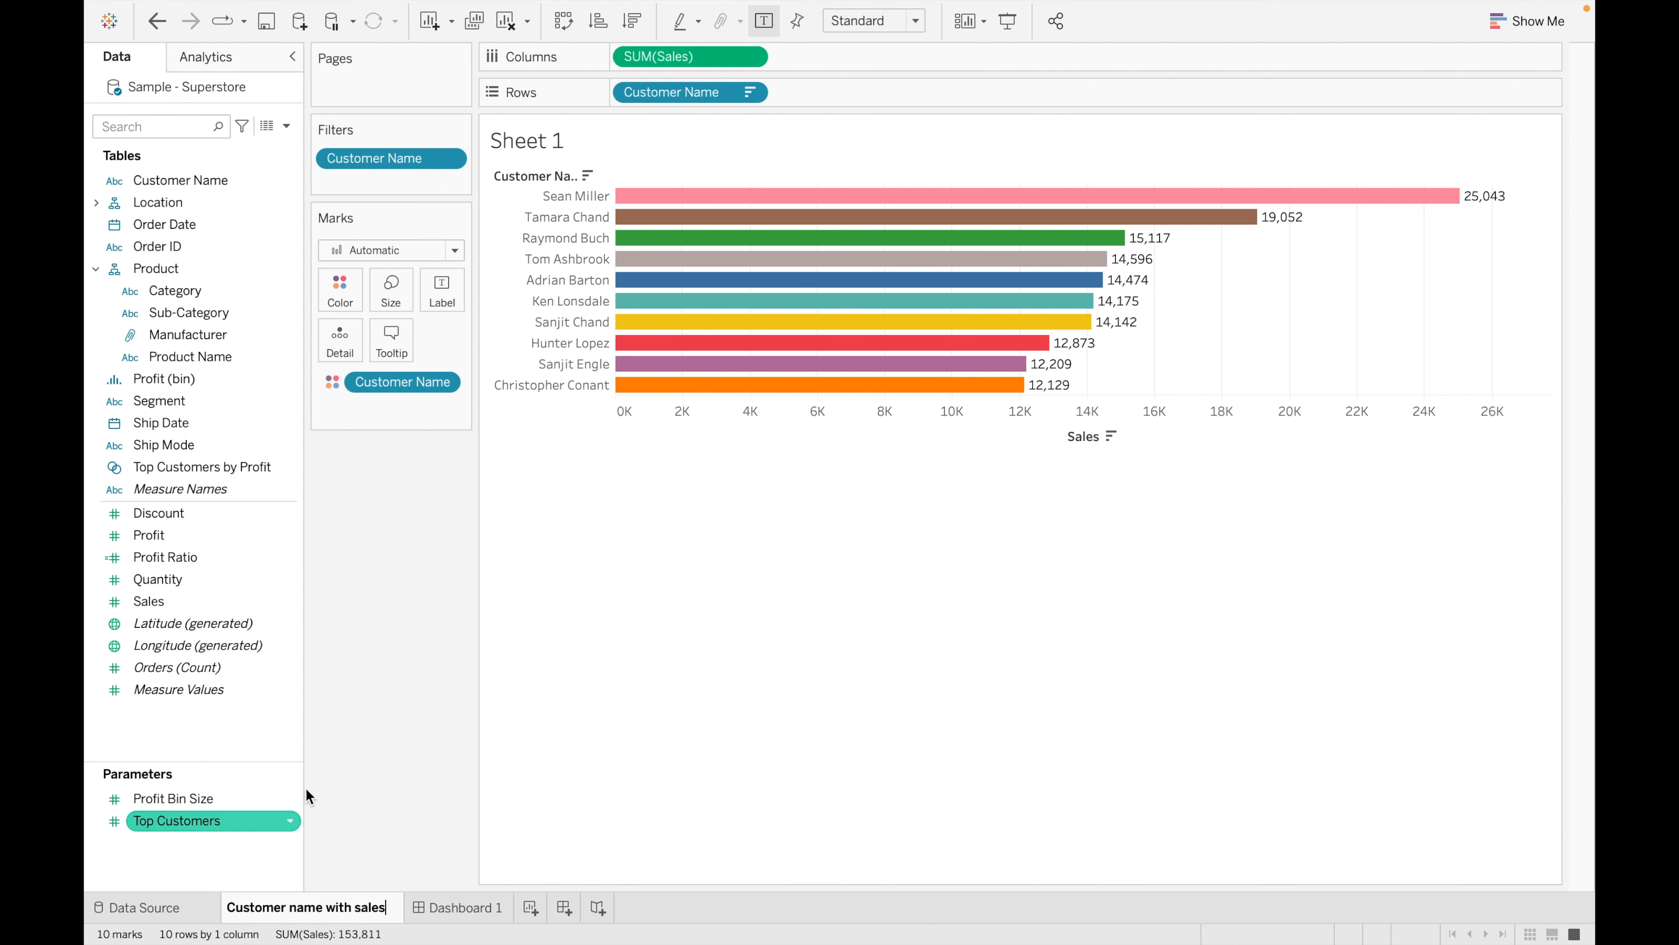
pyautogui.click(337, 745)
# - Create a new worksheet with a bar chart of Sales in columns by Category and Sub-Category in rows
pyautogui.click(521, 907)
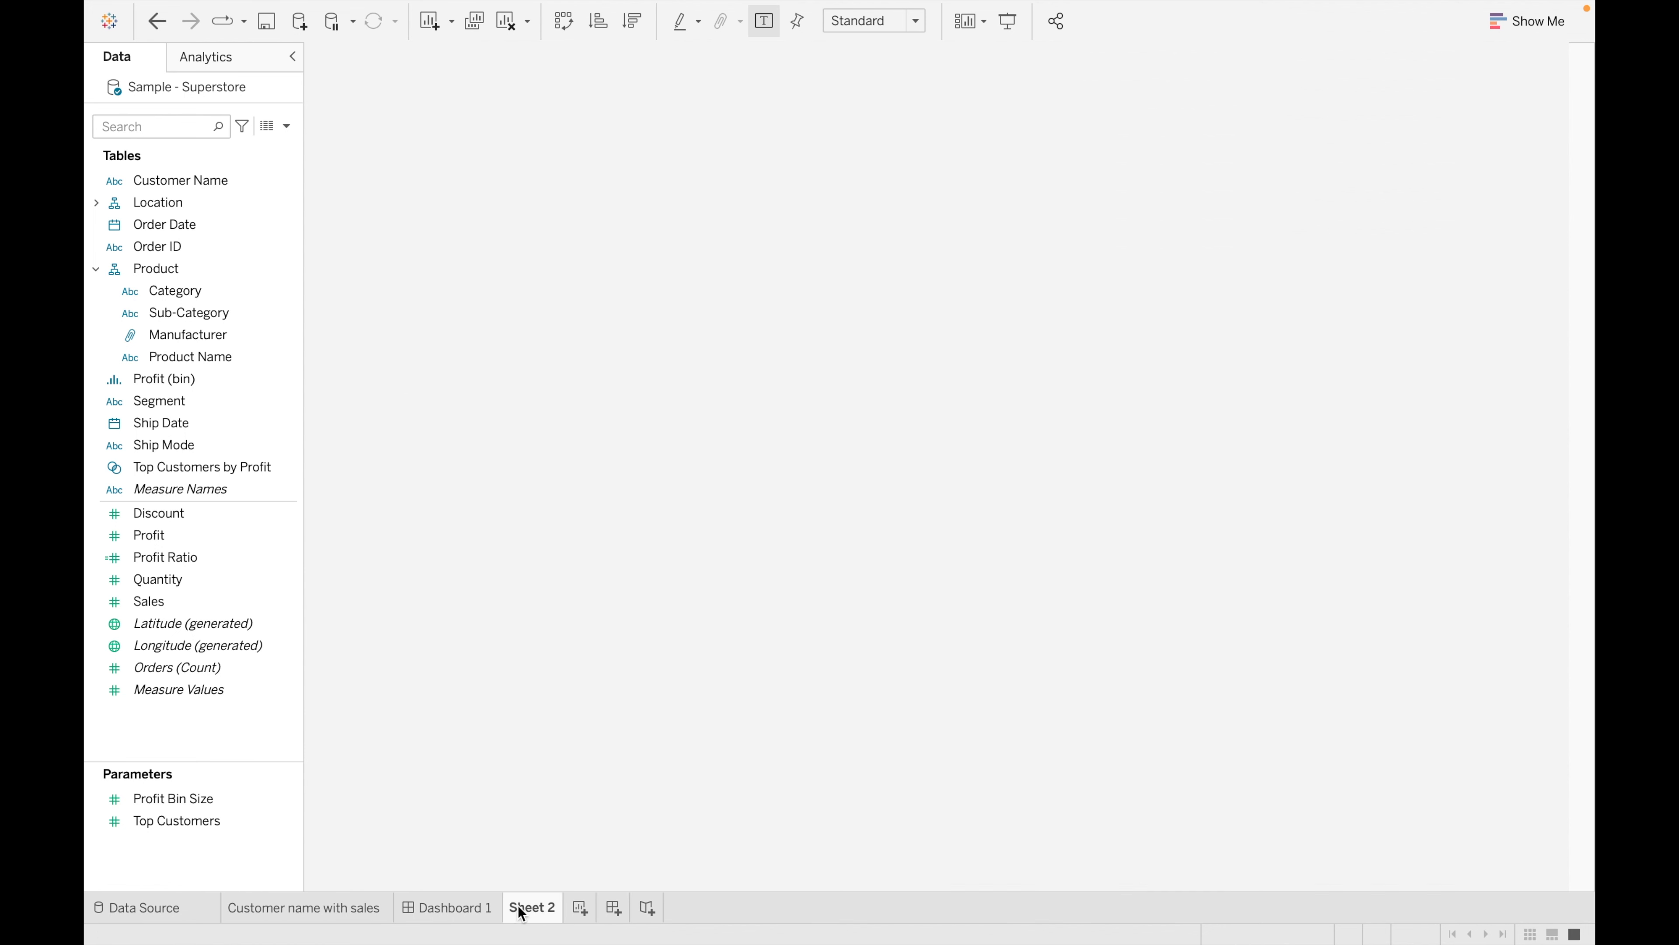
pyautogui.doubleClick(227, 293)
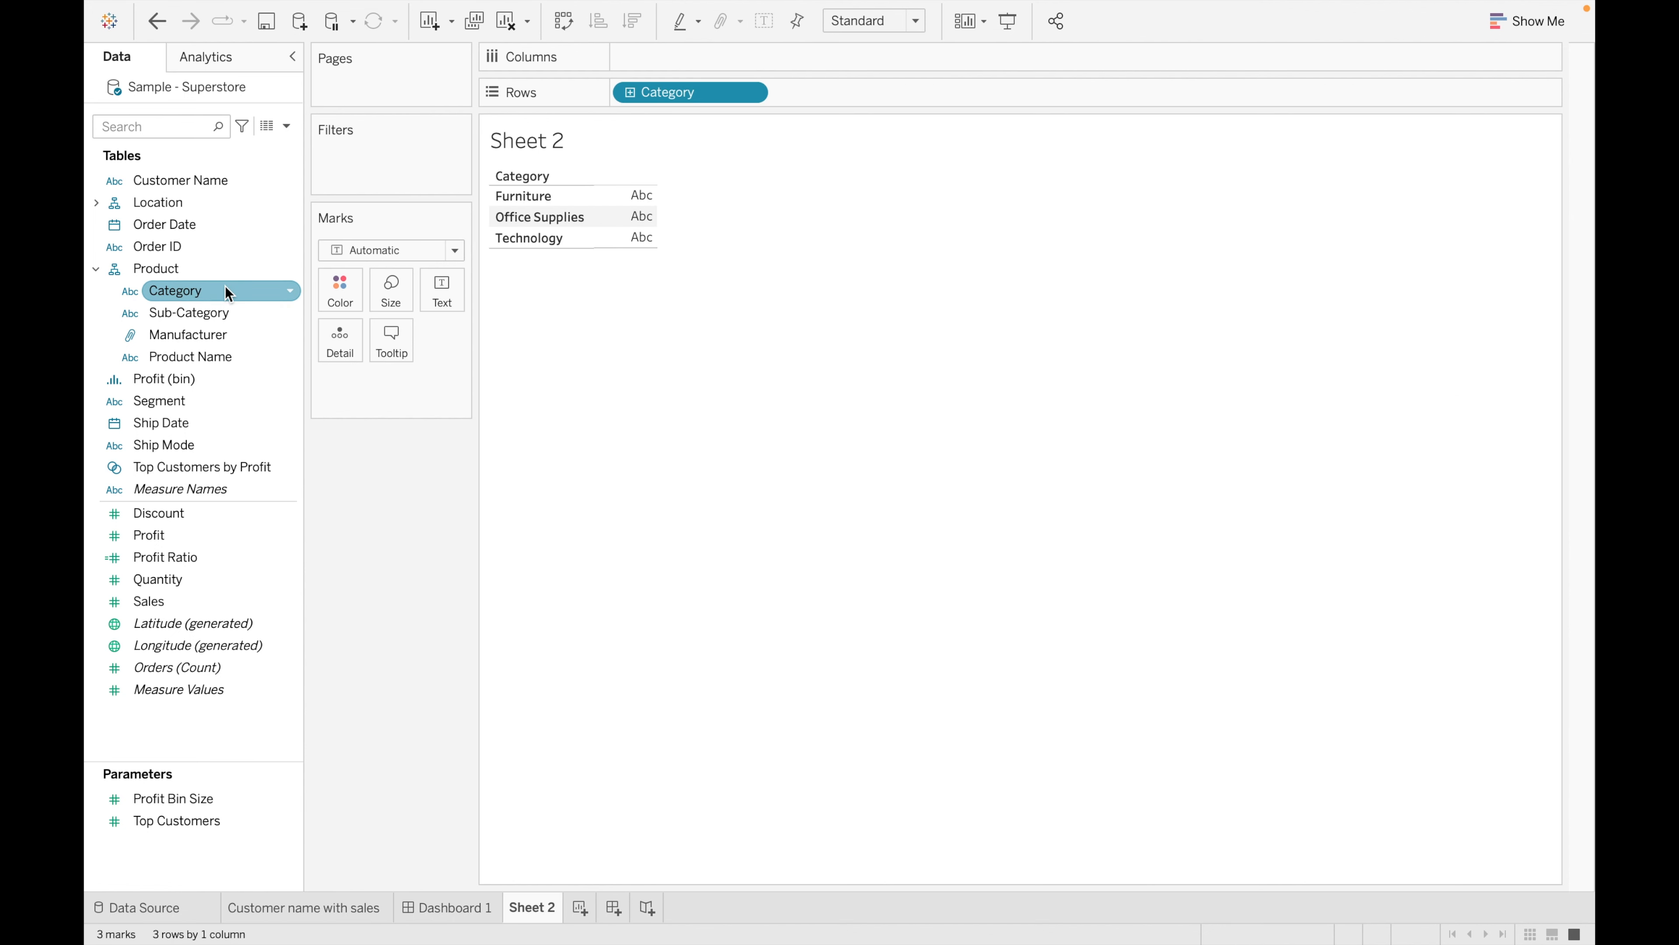
pyautogui.click(630, 93)
pyautogui.moveTo(177, 600); pyautogui.dragTo(759, 62)
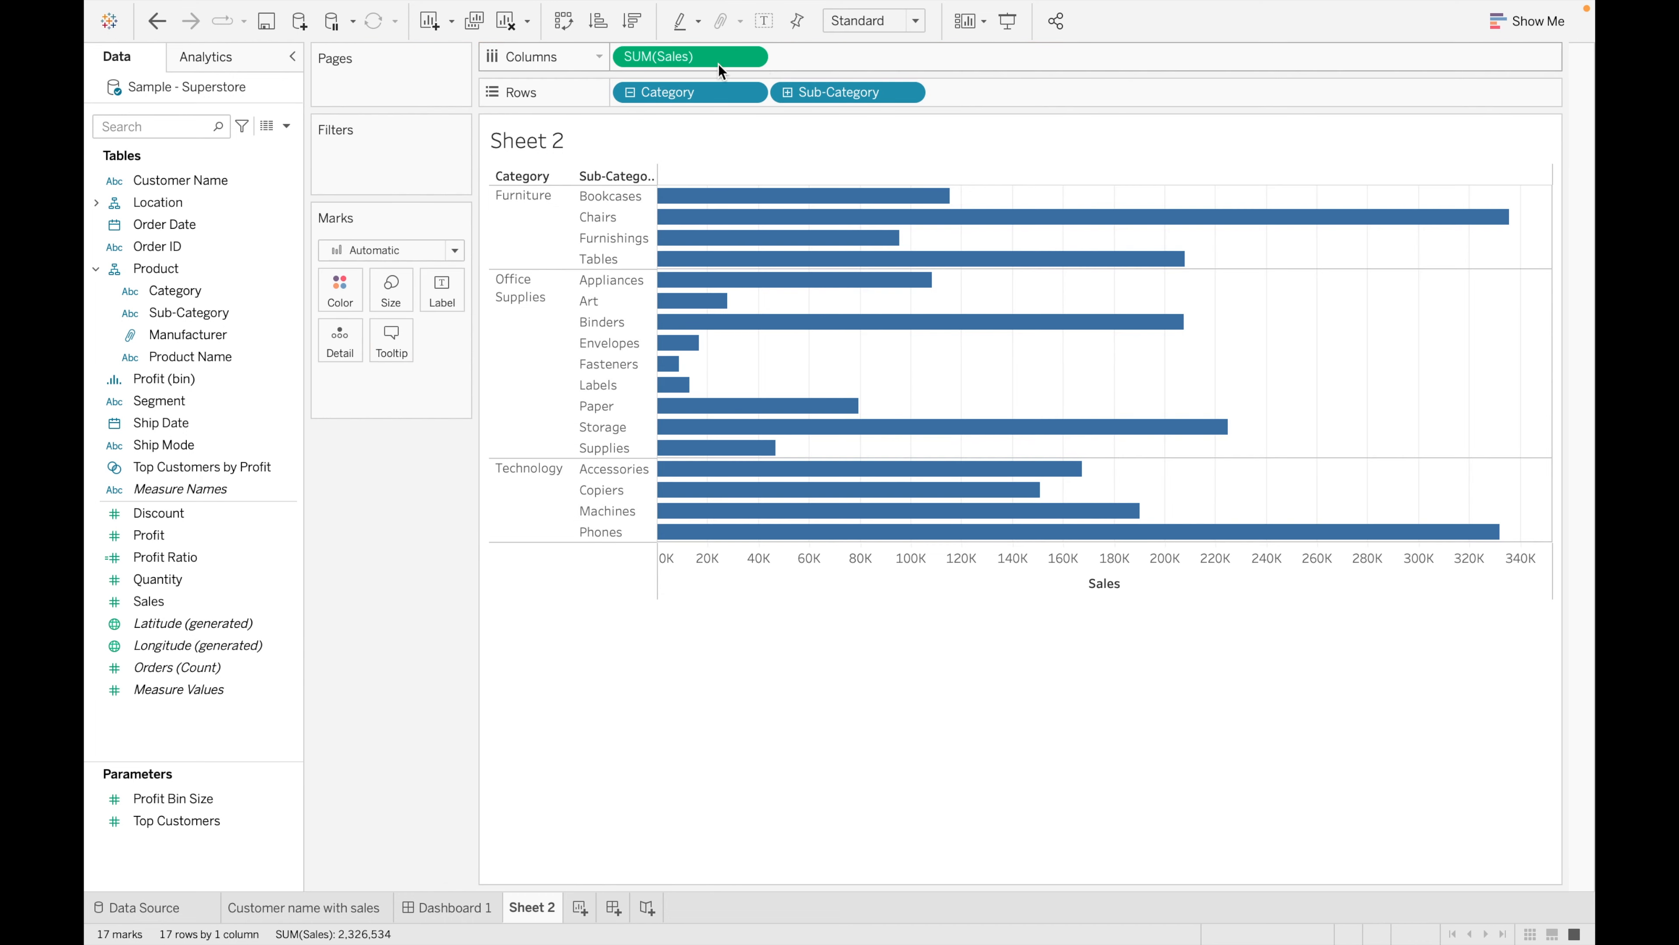
# - Sort the sub-categories by Sales in descending order and color the bars by Sub-Category
pyautogui.click(633, 21)
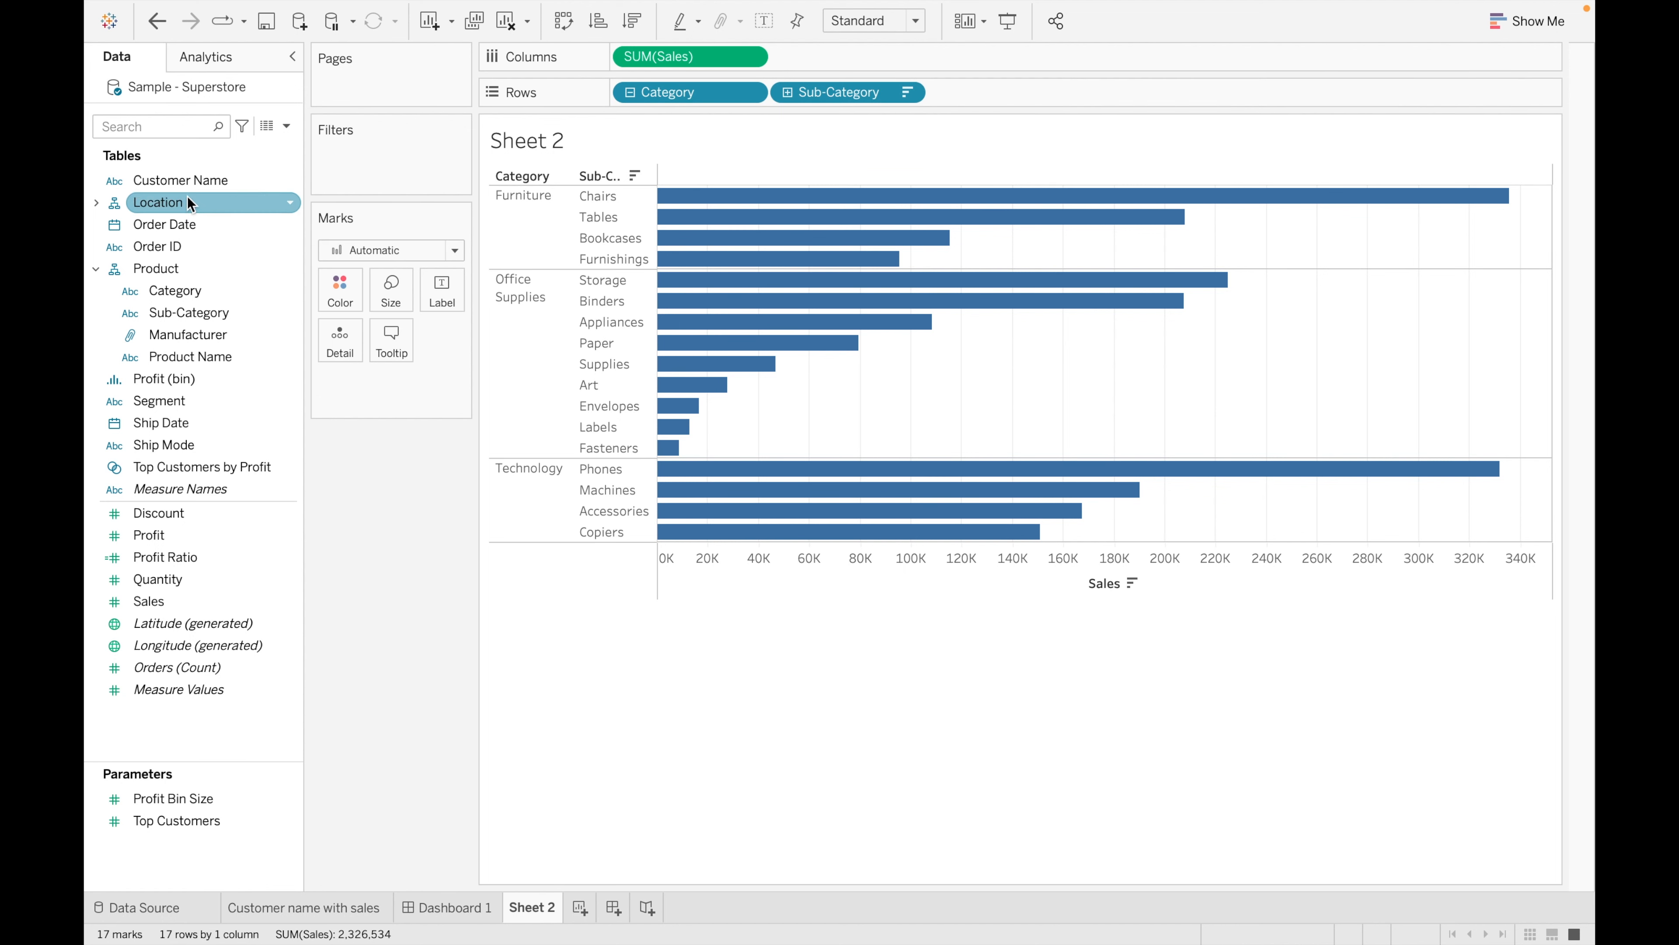
pyautogui.moveTo(197, 342); pyautogui.dragTo(341, 299)
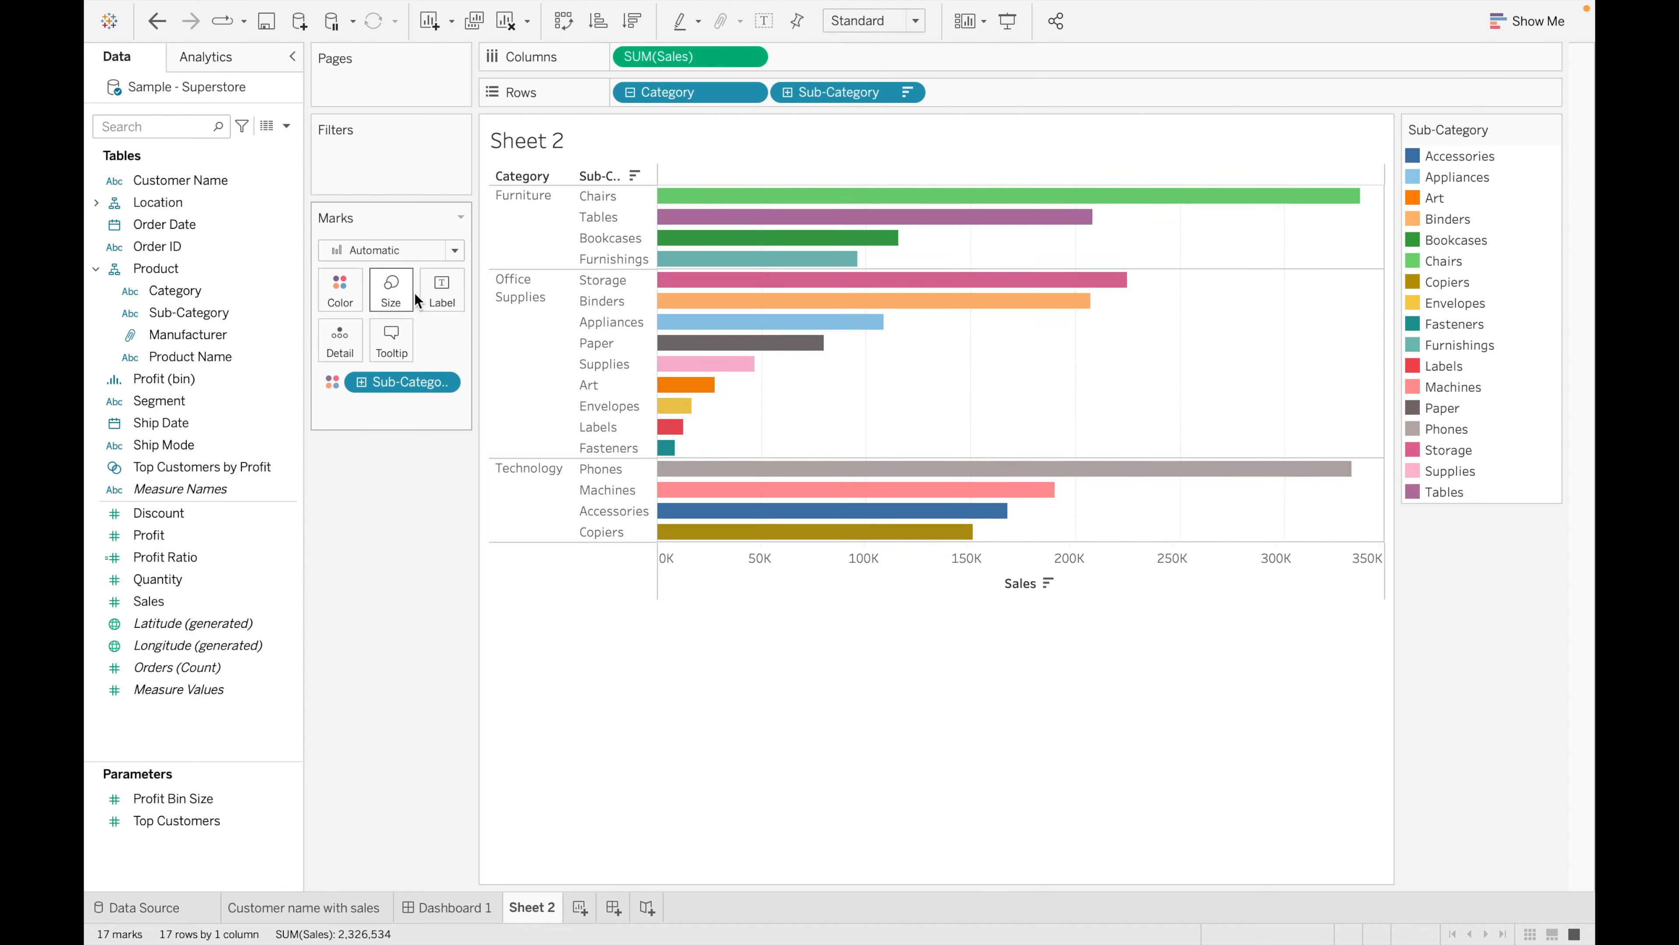
# - Show mark labels on the sub-category bars and hide the Sub-Category color legend
pyautogui.click(438, 297)
pyautogui.click(495, 338)
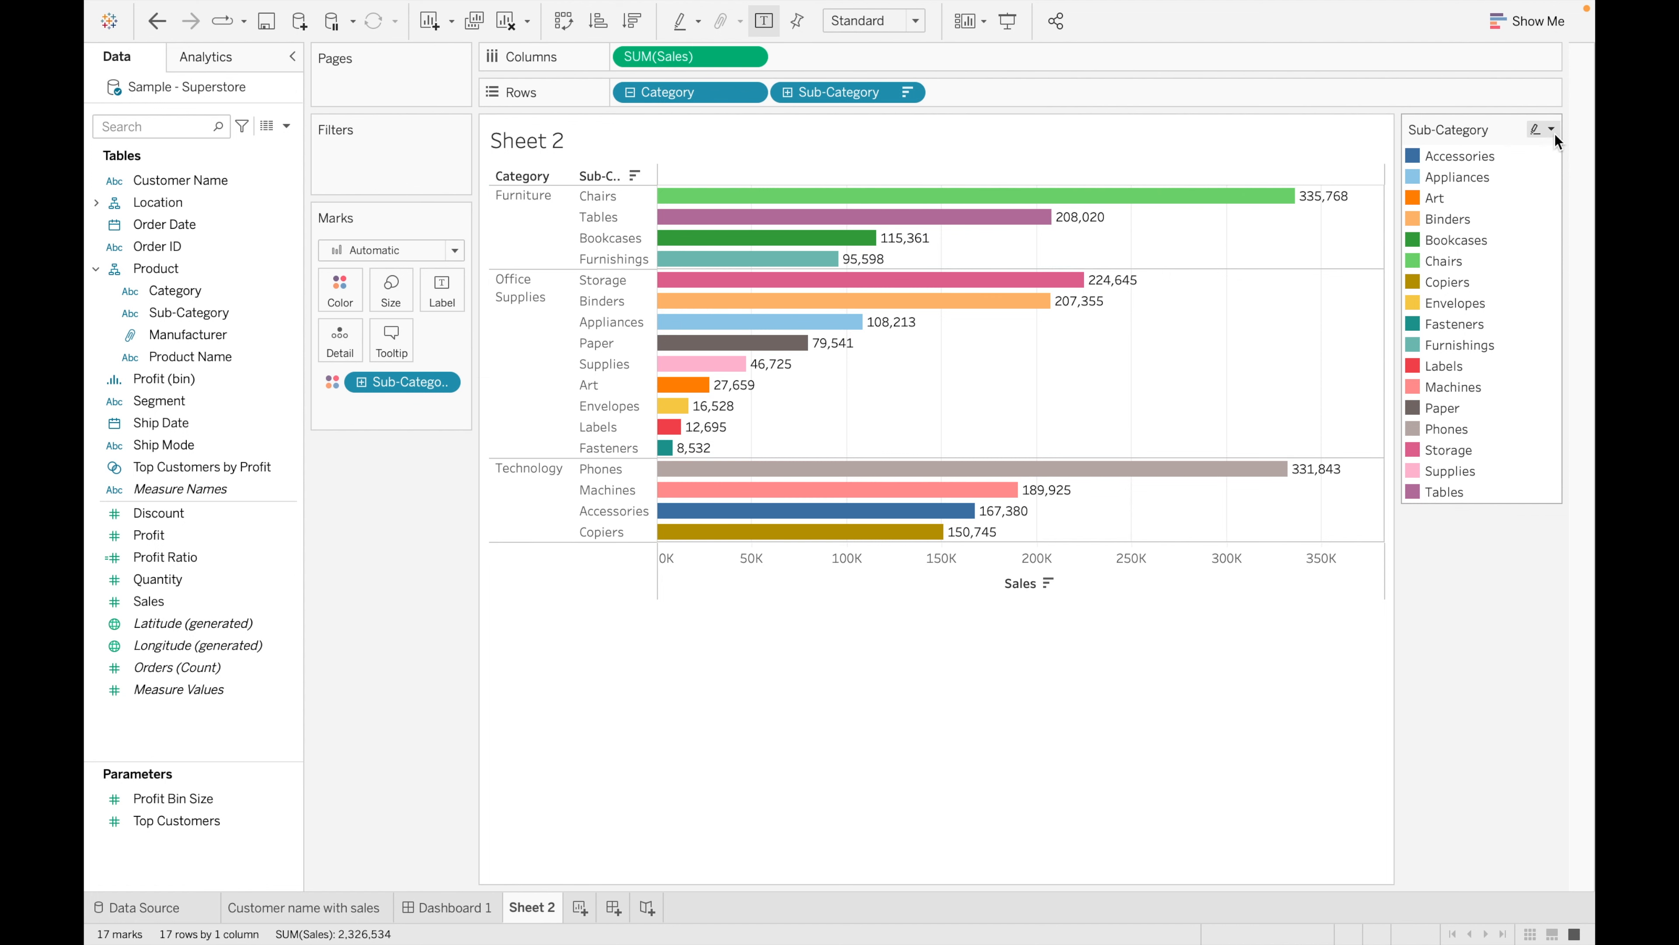
pyautogui.click(1551, 129)
pyautogui.click(1472, 288)
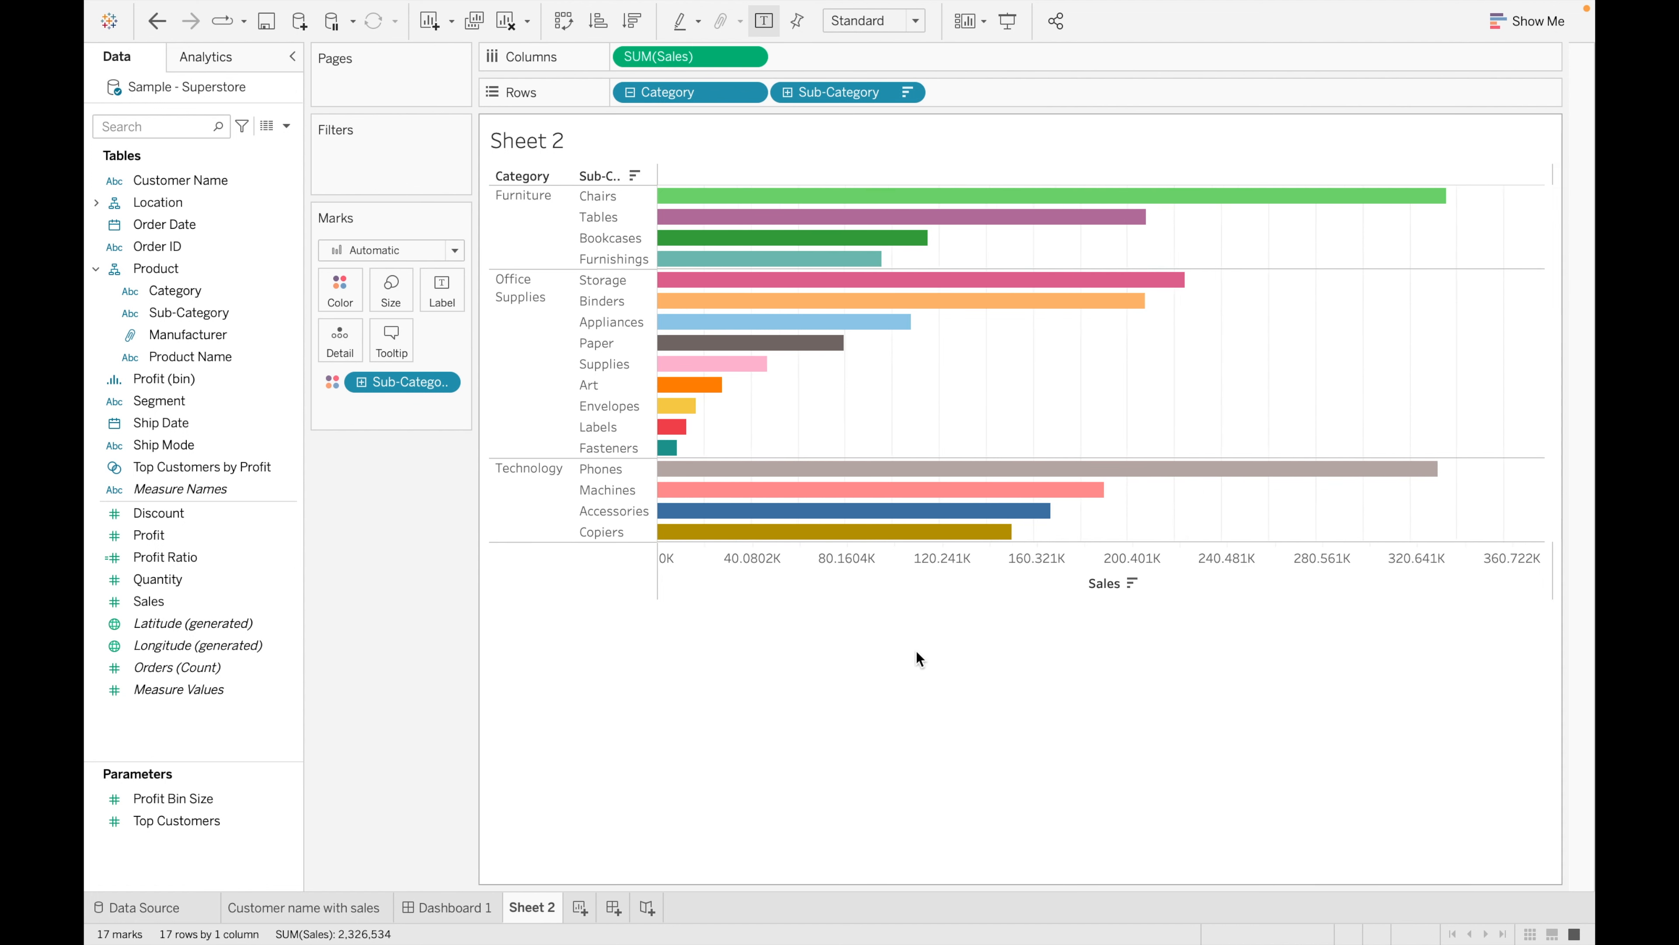
# - Rename Sheet 2 as "Subcategory/category with sales"
pyautogui.doubleClick(523, 912)
pyautogui.press('BackSpace')
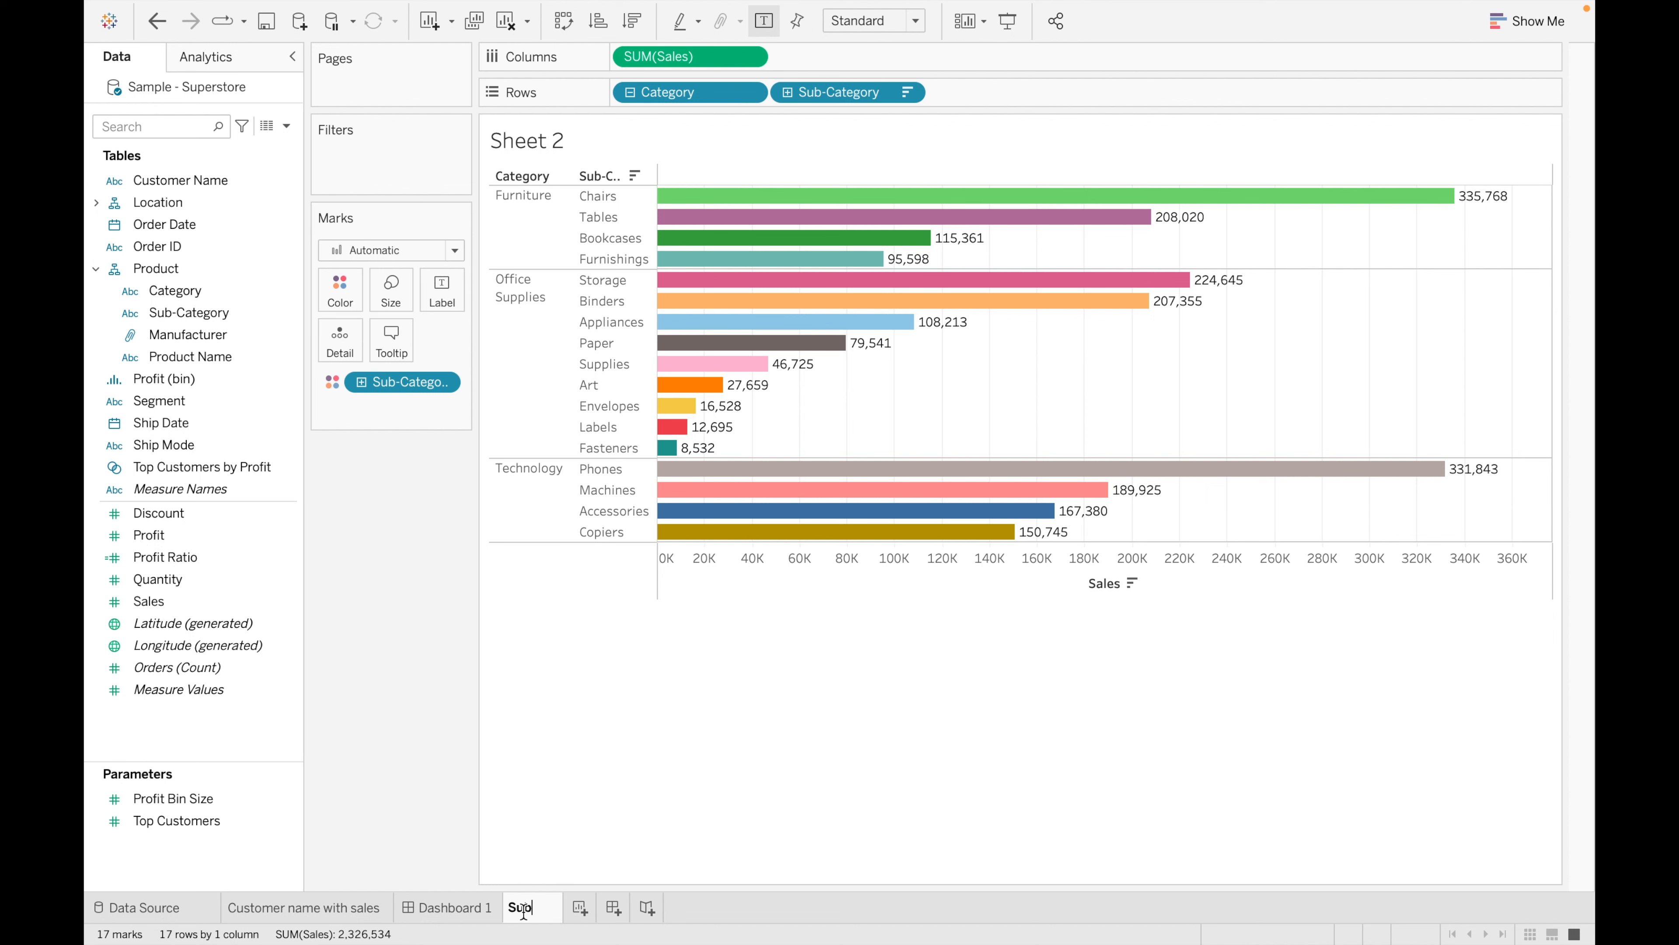
pyautogui.write('Subcateg')
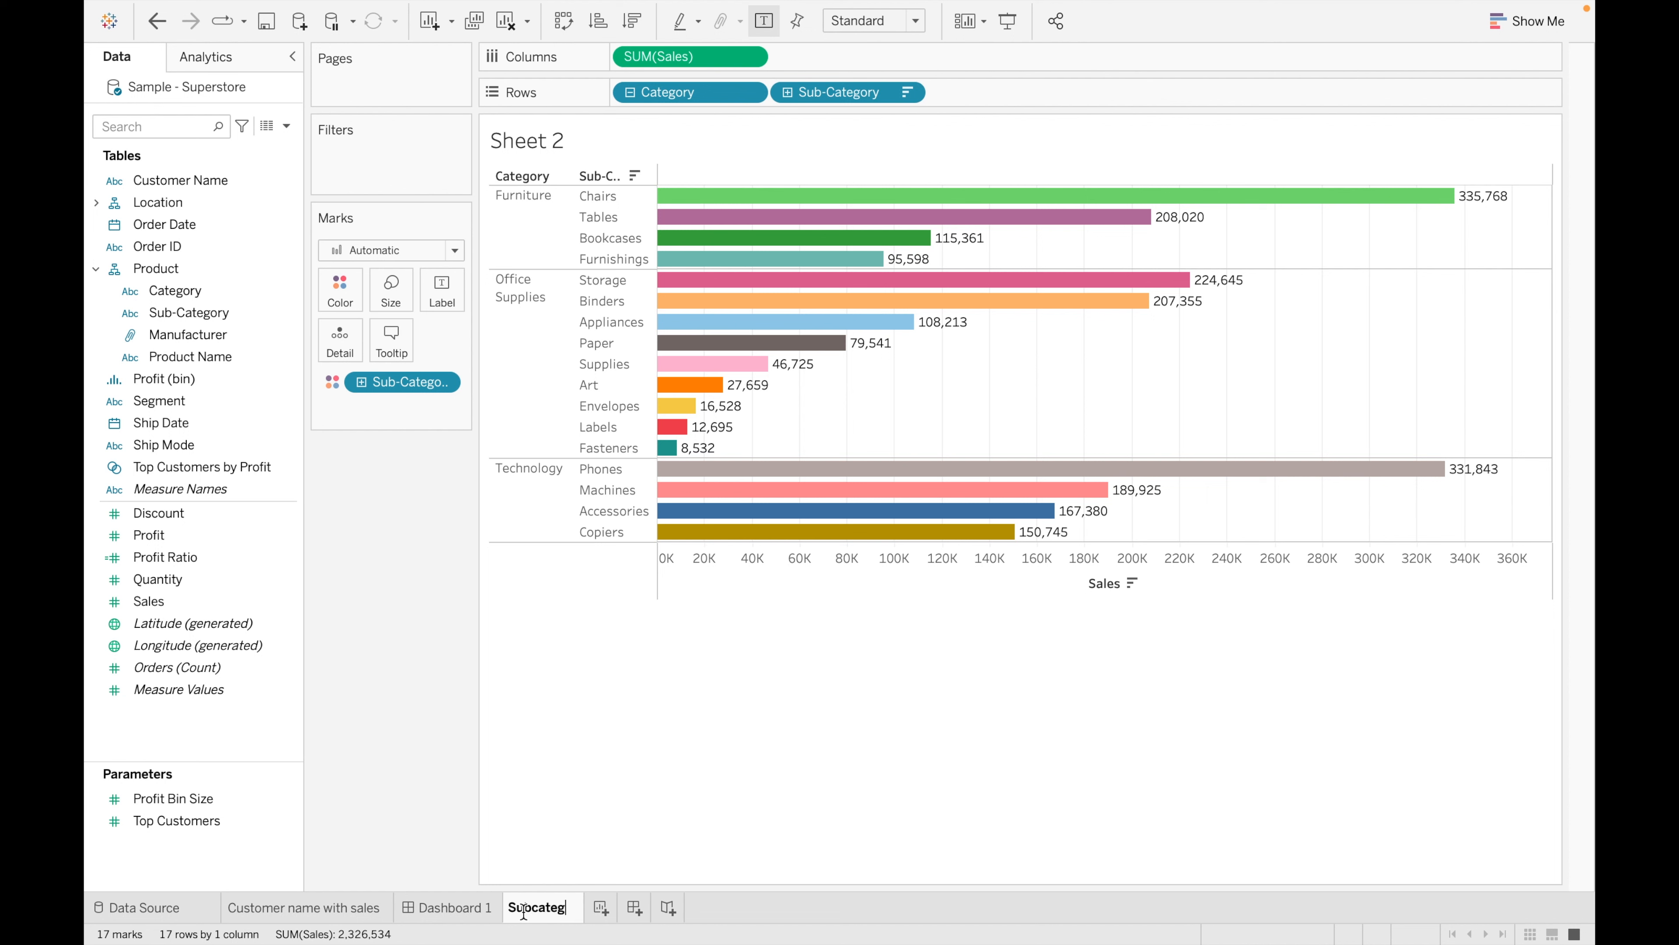
pyautogui.write('ory/cat')
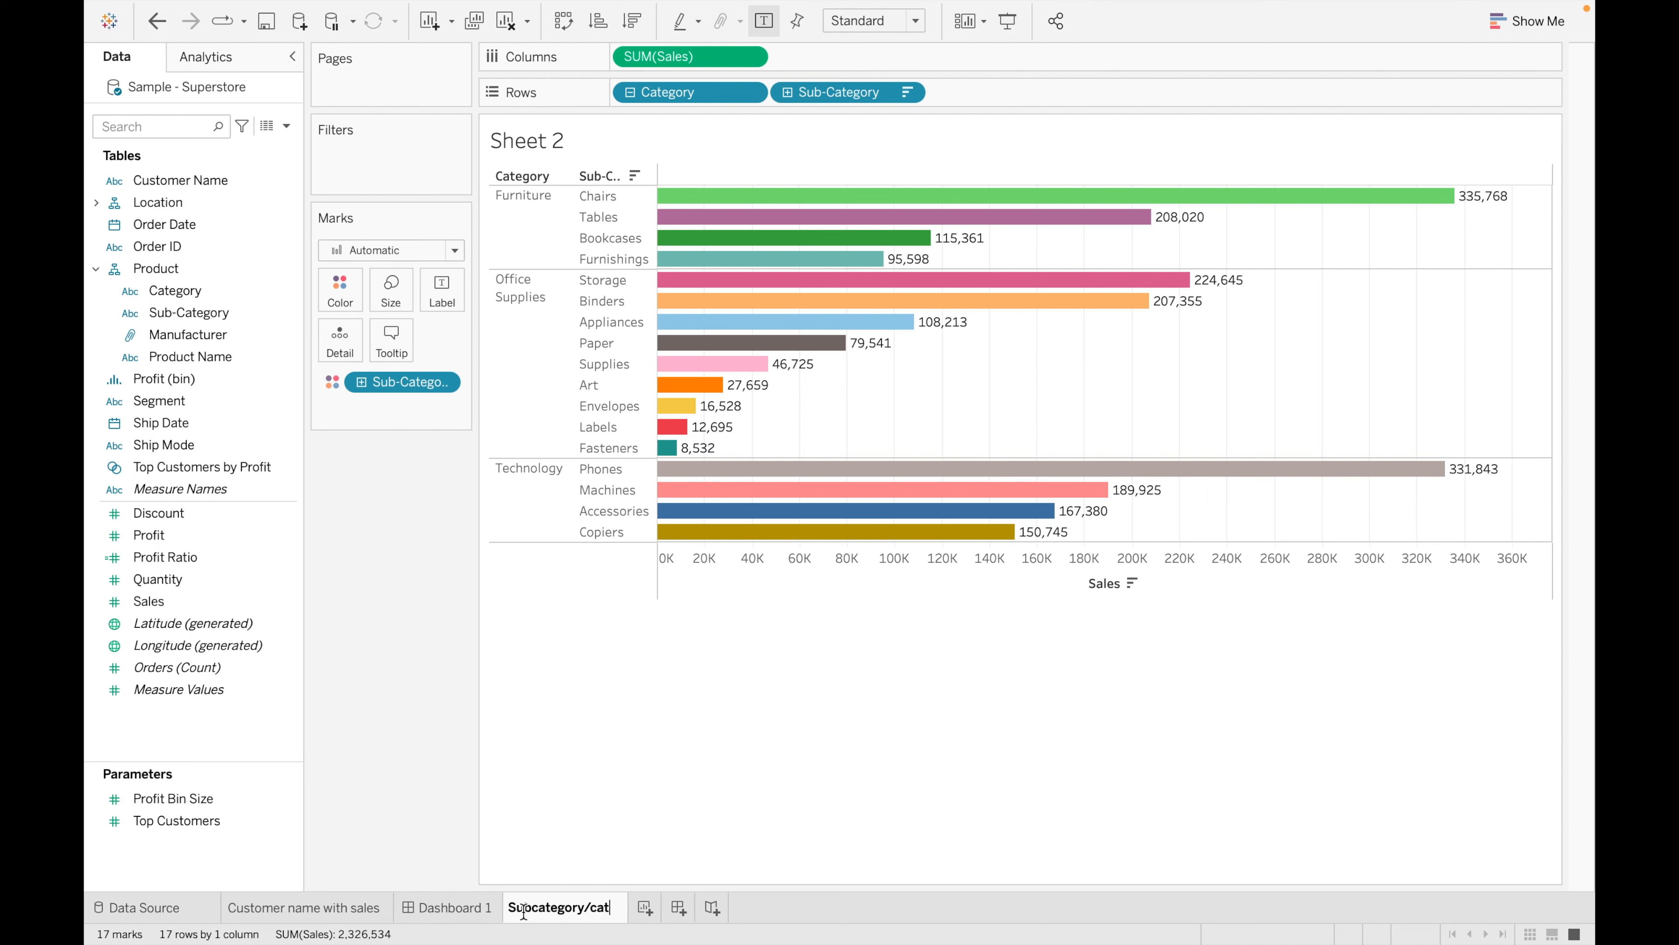
pyautogui.write('egory')
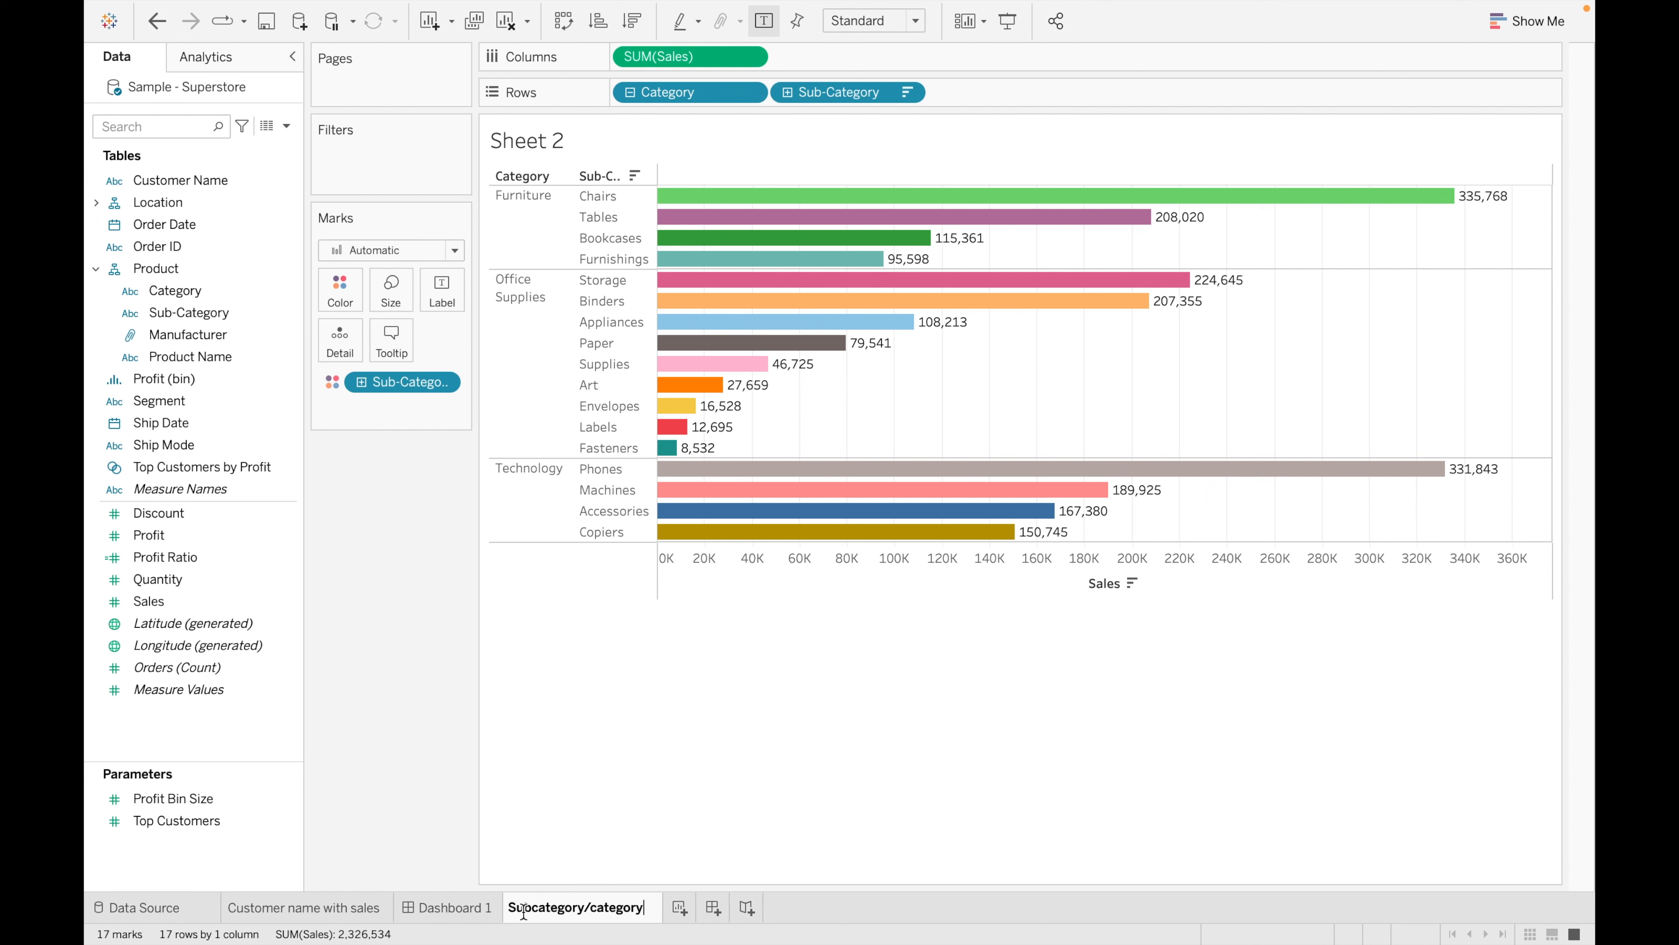
pyautogui.write(' with sales')
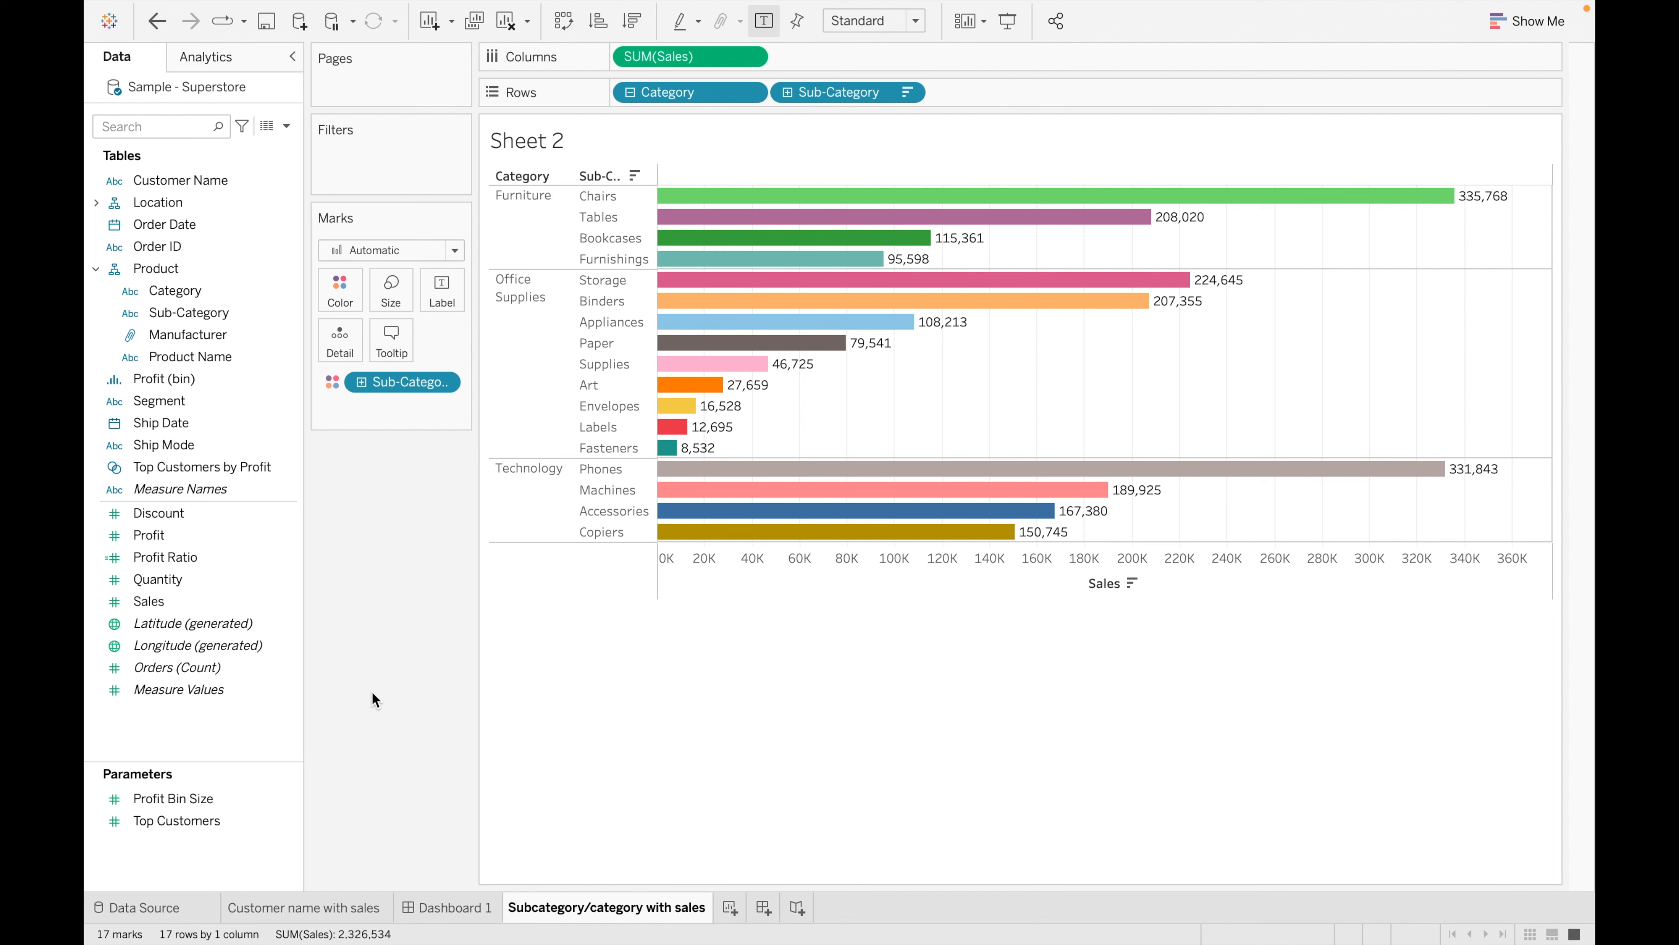
pyautogui.press('Return')
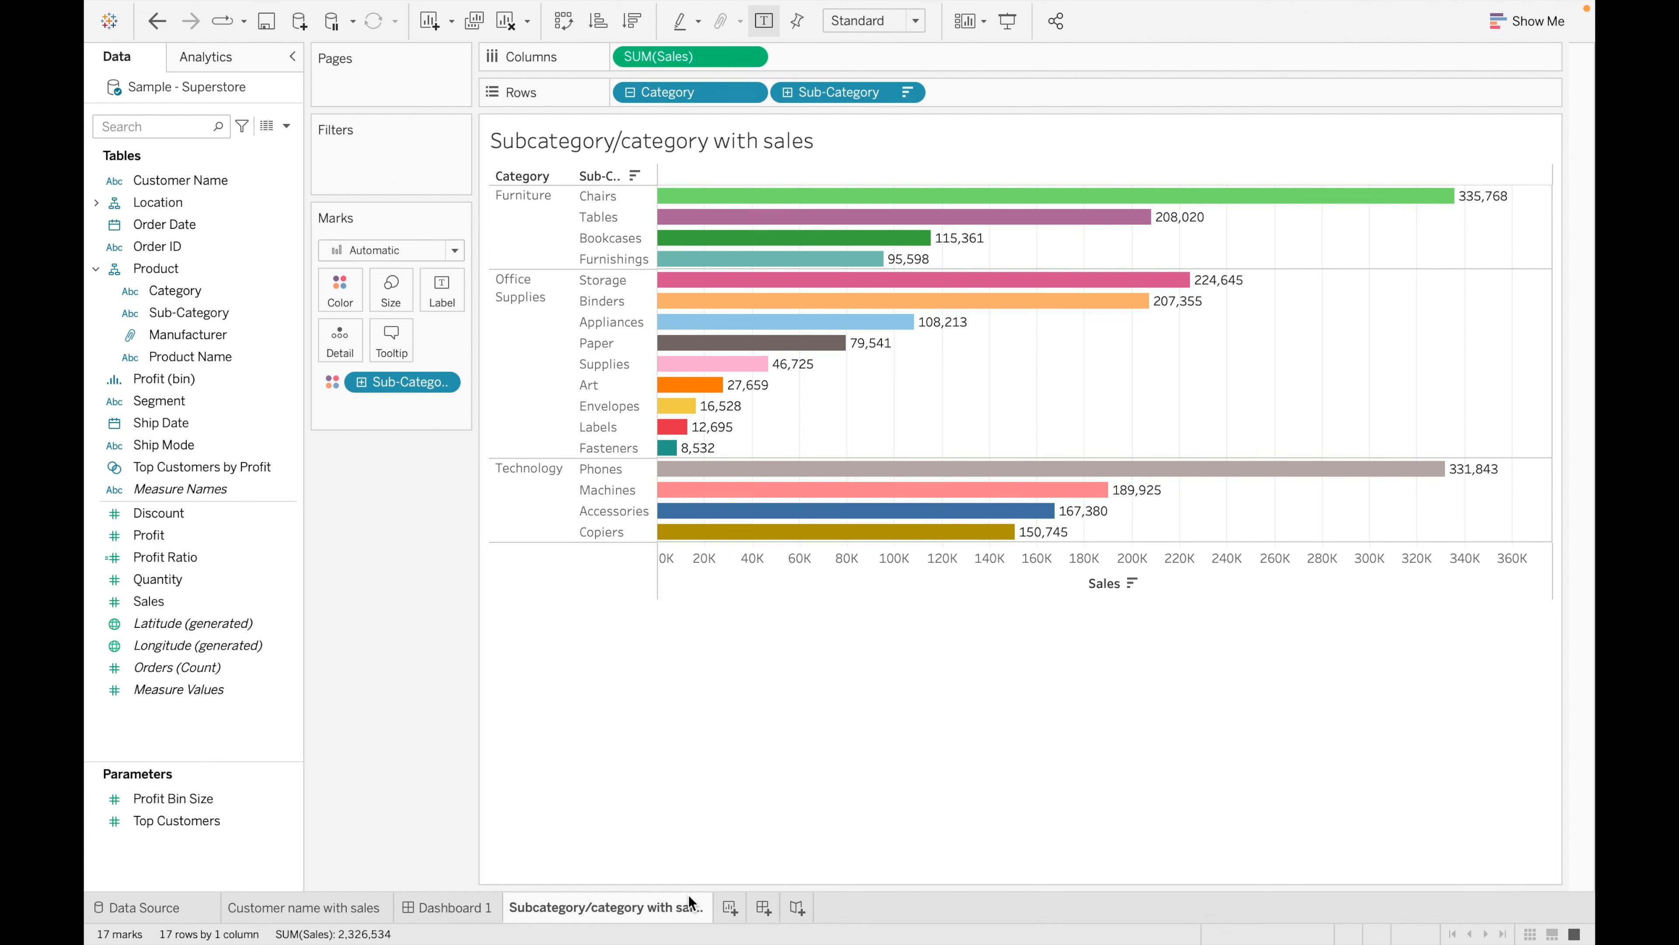
# - Create a new worksheet with Ship Mode in rows and the sum of Sales in columns
pyautogui.click(730, 907)
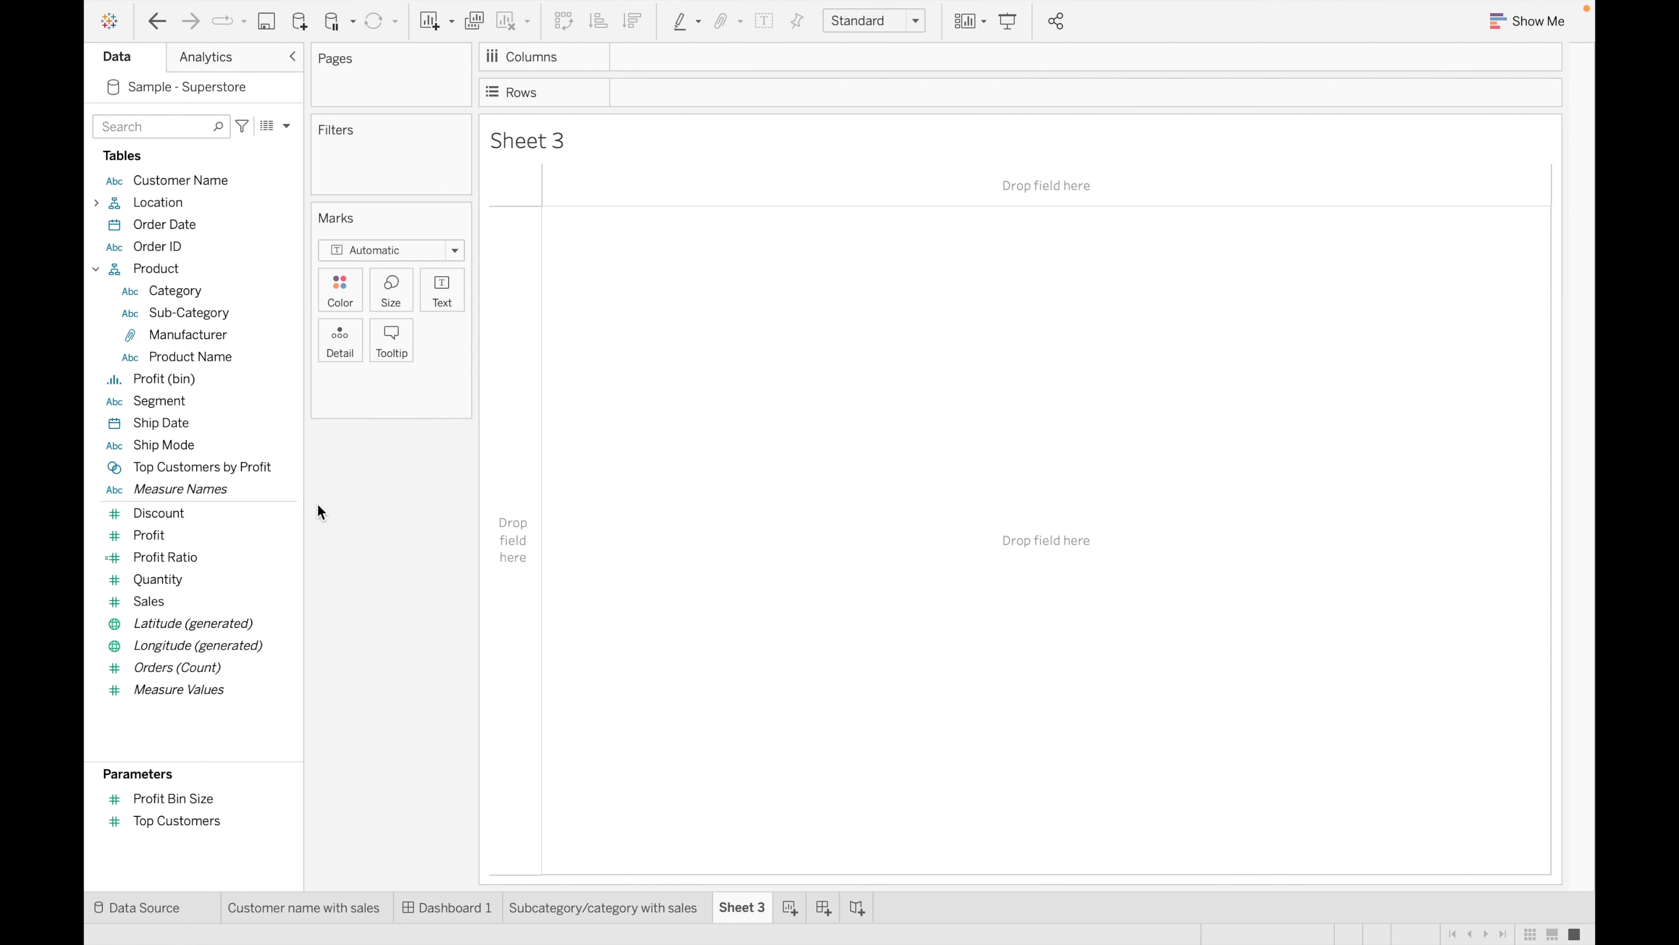
pyautogui.click(209, 452)
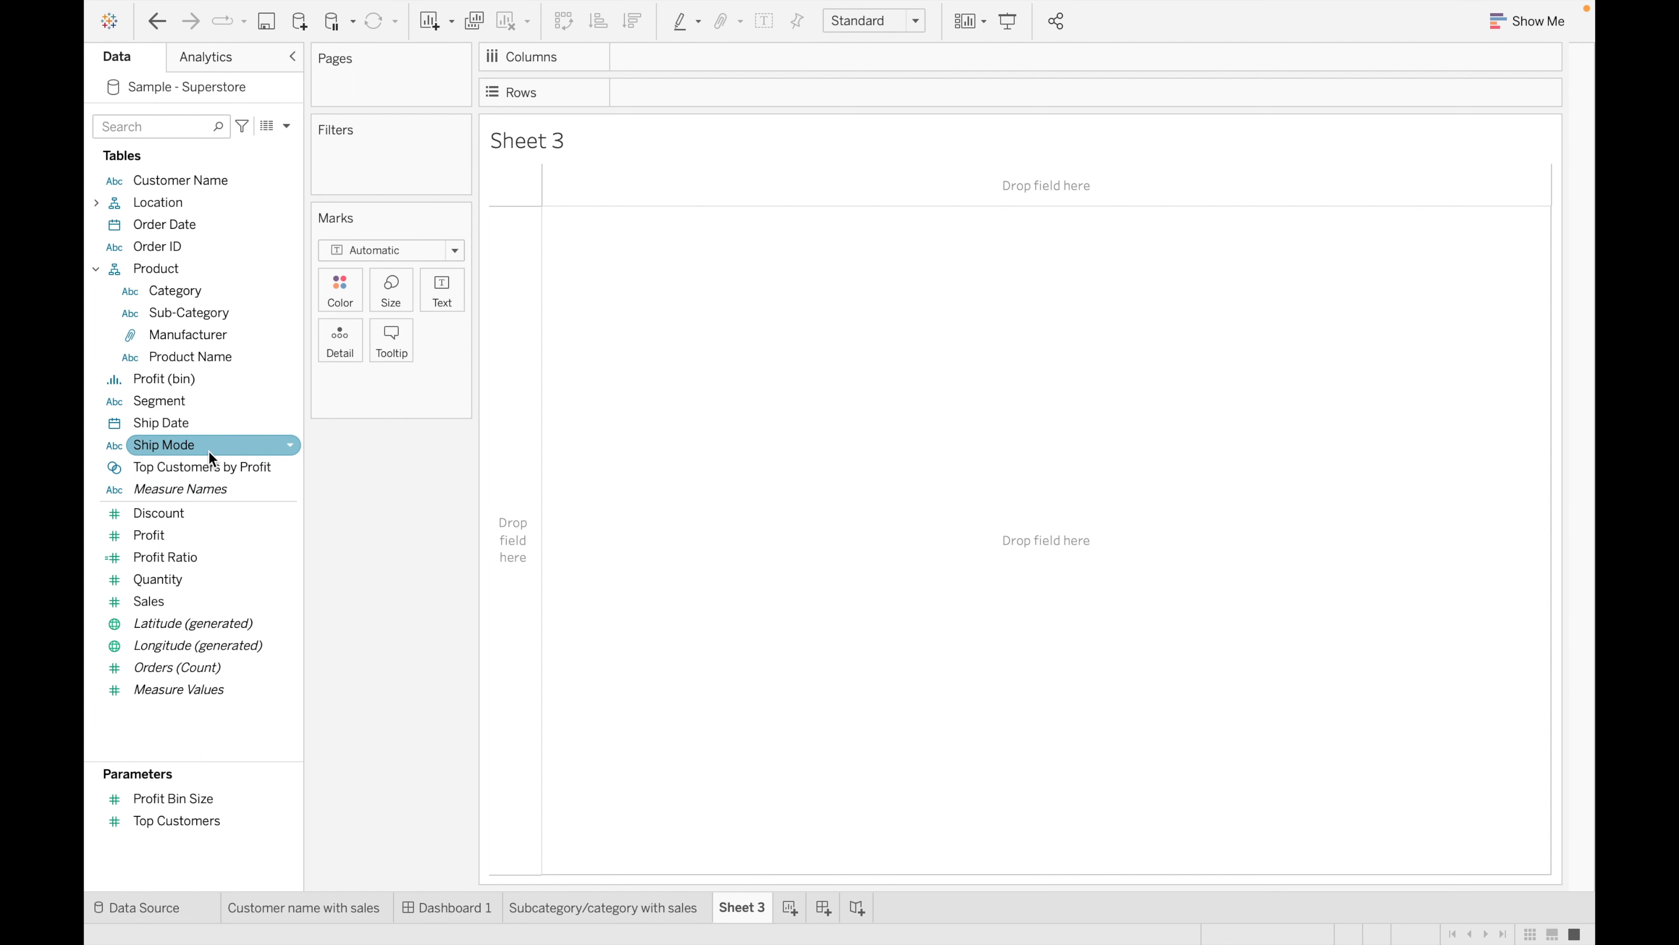
pyautogui.doubleClick(209, 452)
pyautogui.click(219, 600)
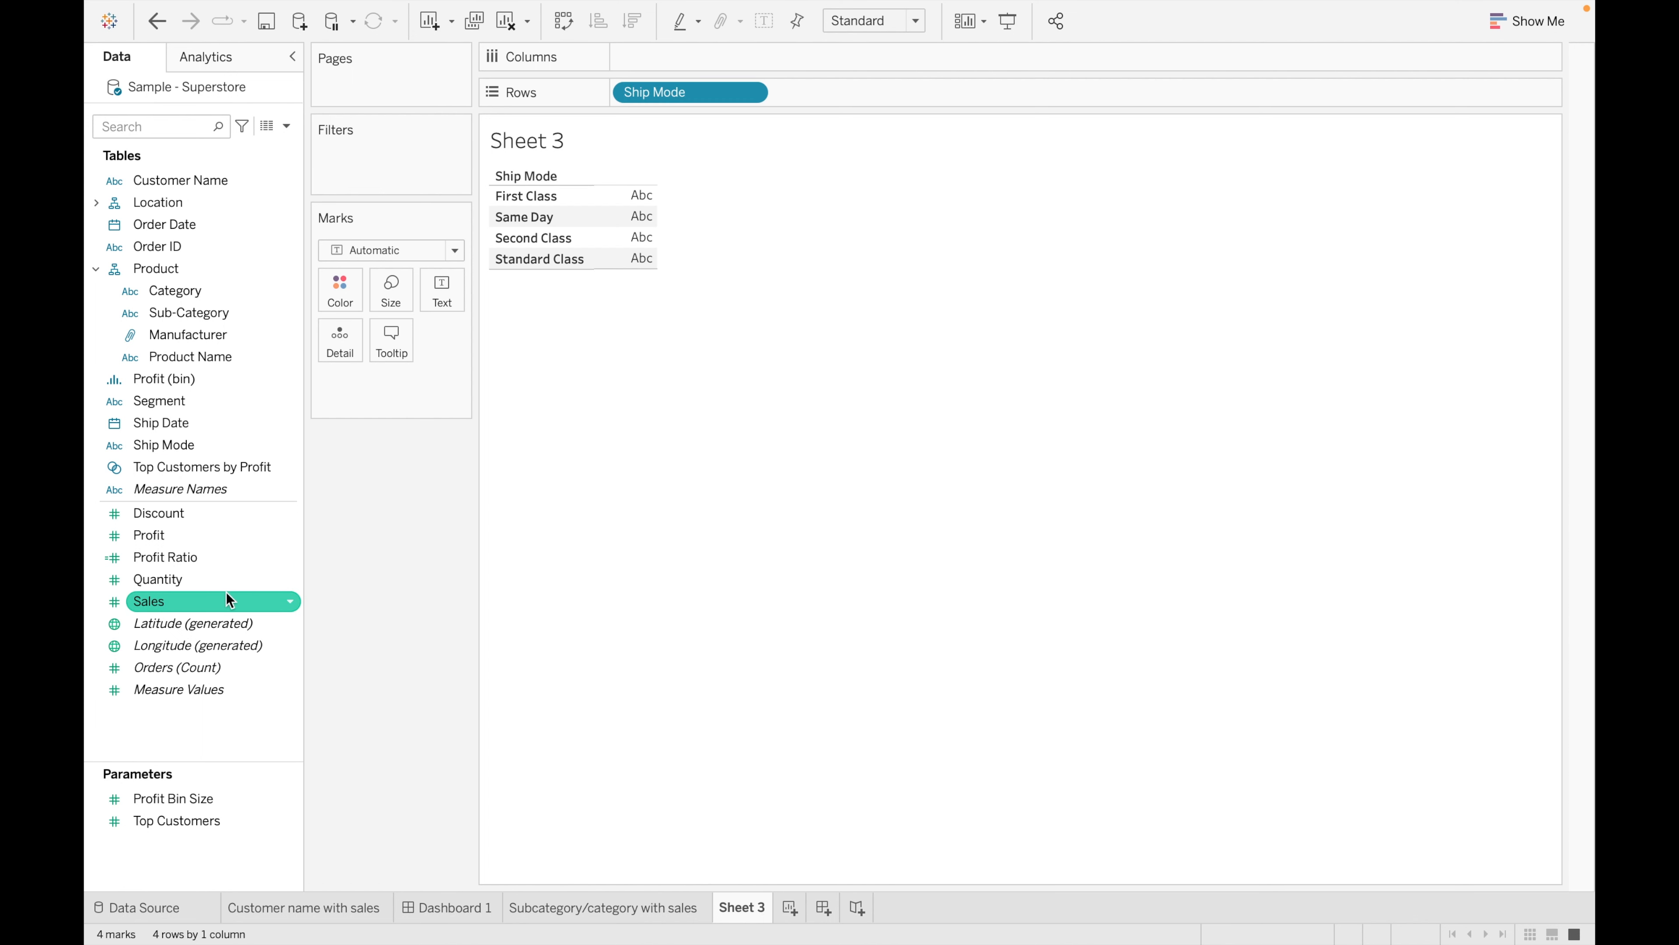
pyautogui.doubleClick(219, 600)
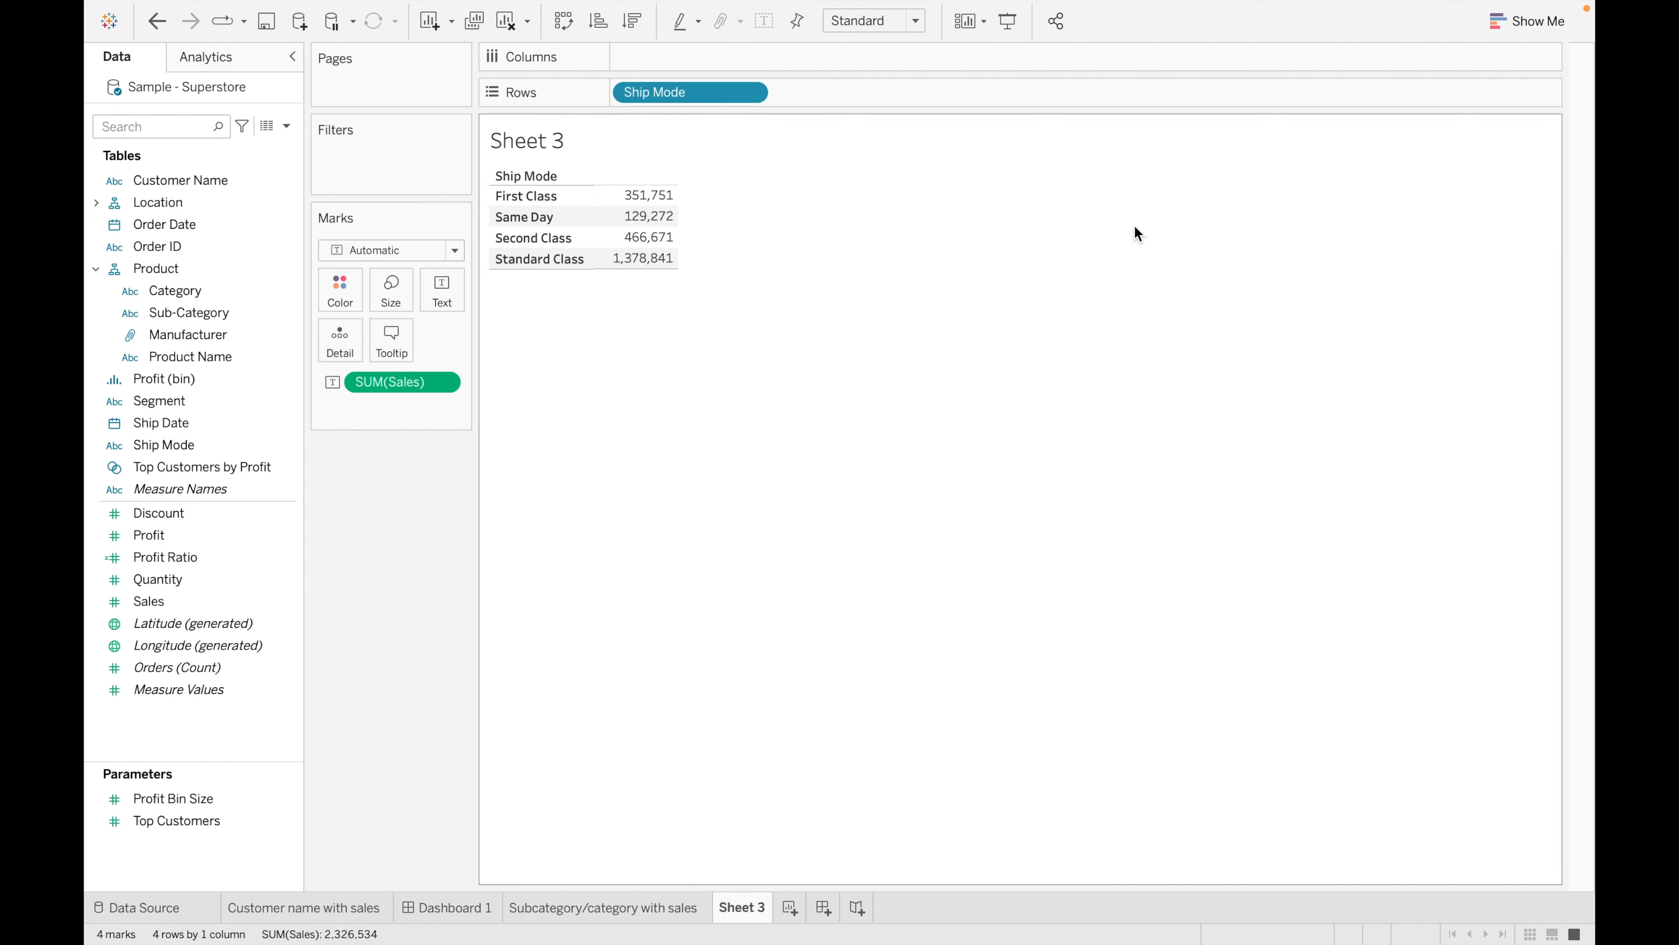
pyautogui.moveTo(413, 389); pyautogui.dragTo(737, 65)
# - Convert the Ship Mode sales bars to a pie chart and fit it to Entire View
pyautogui.click(1524, 22)
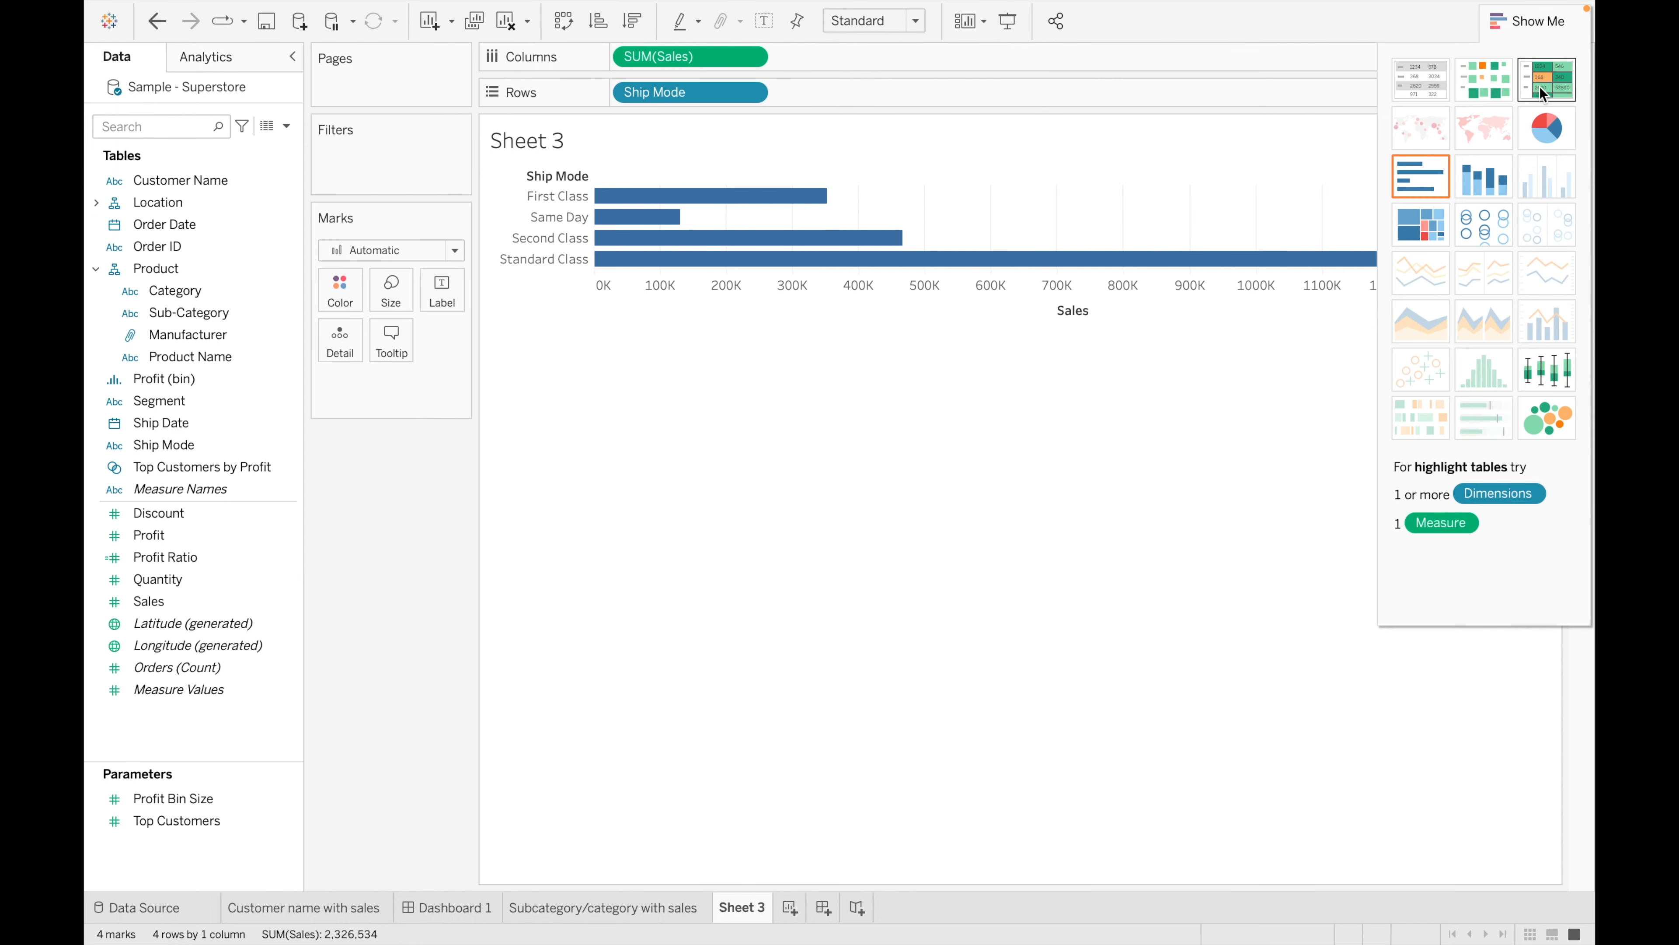
pyautogui.click(1551, 127)
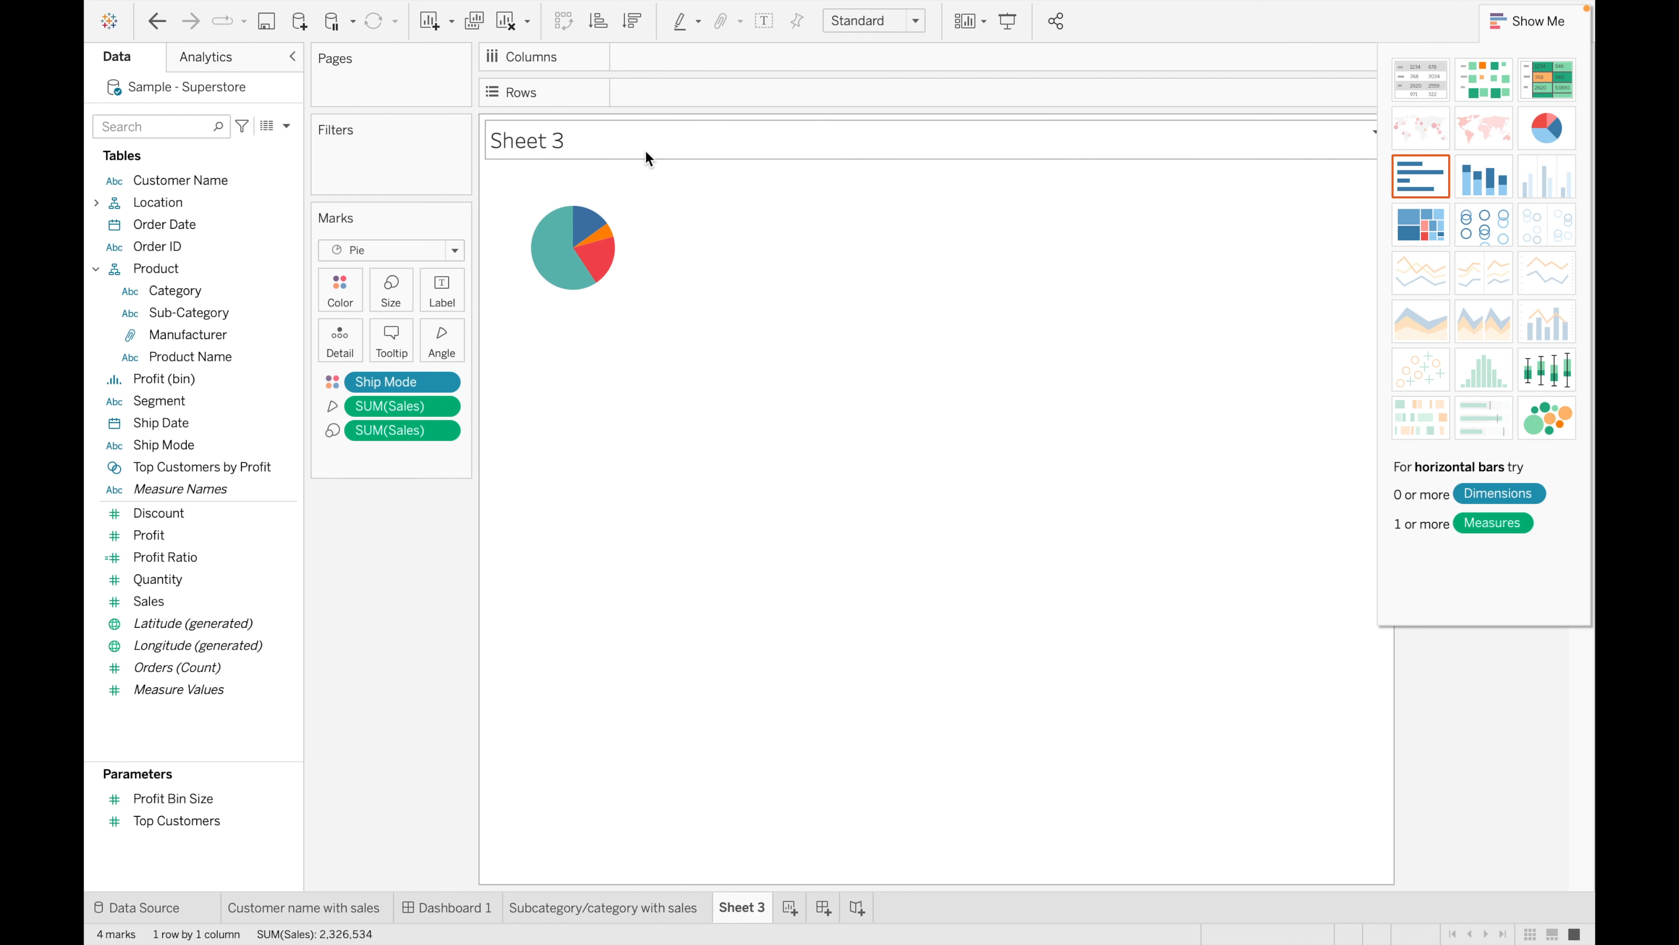
pyautogui.click(917, 21)
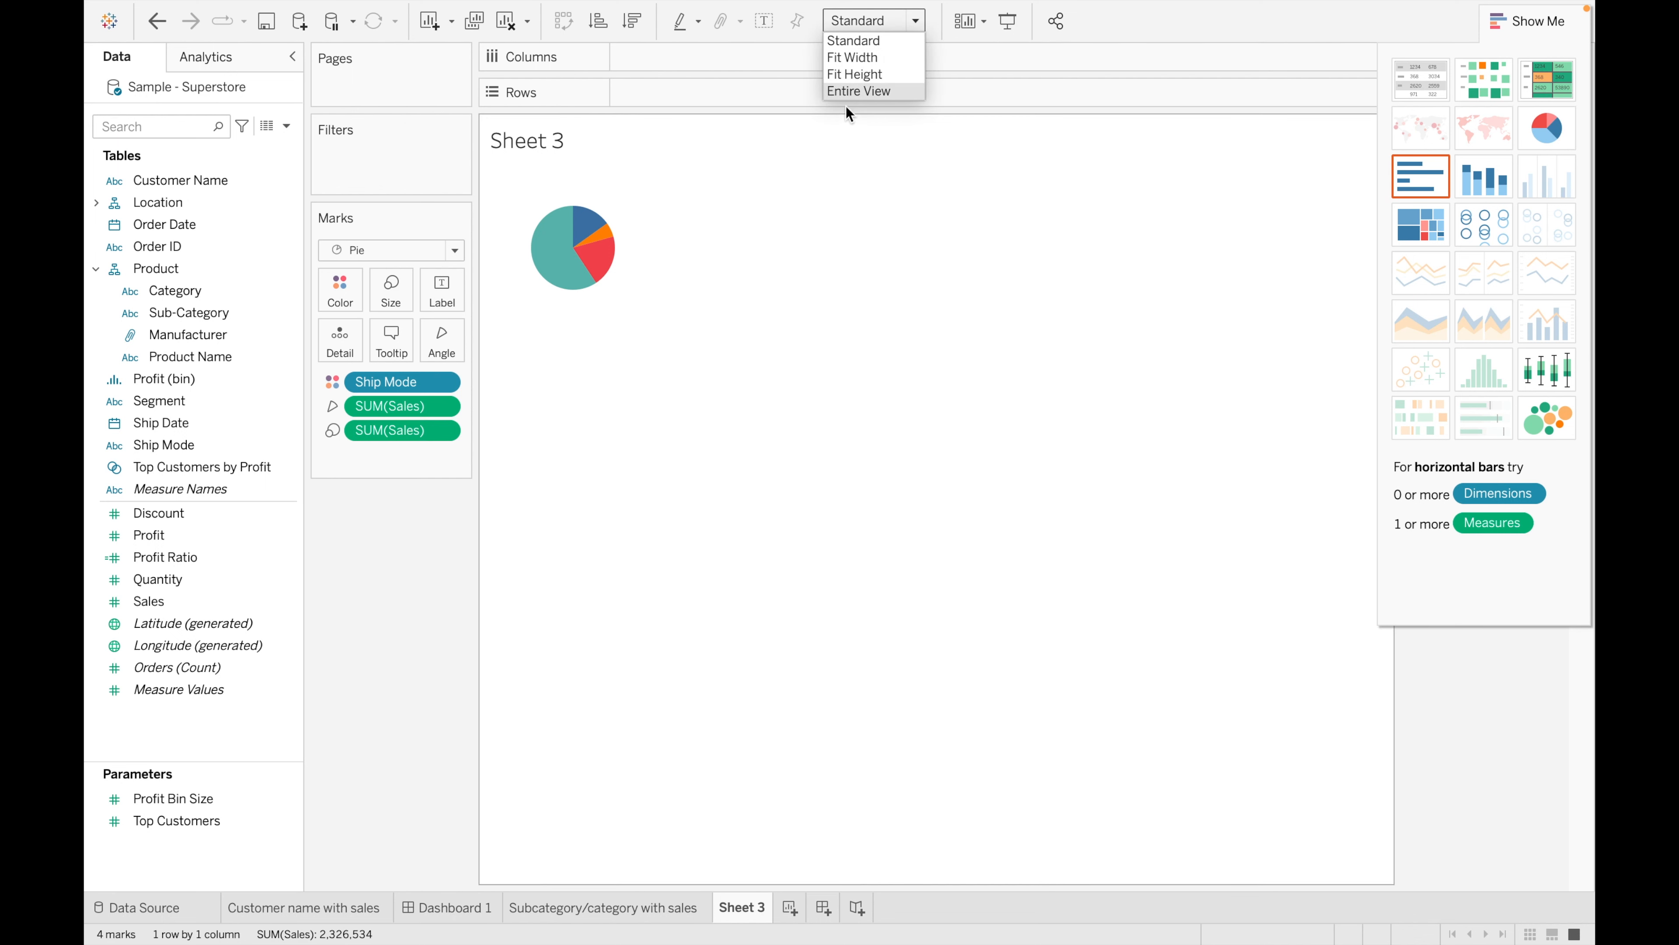
pyautogui.click(859, 91)
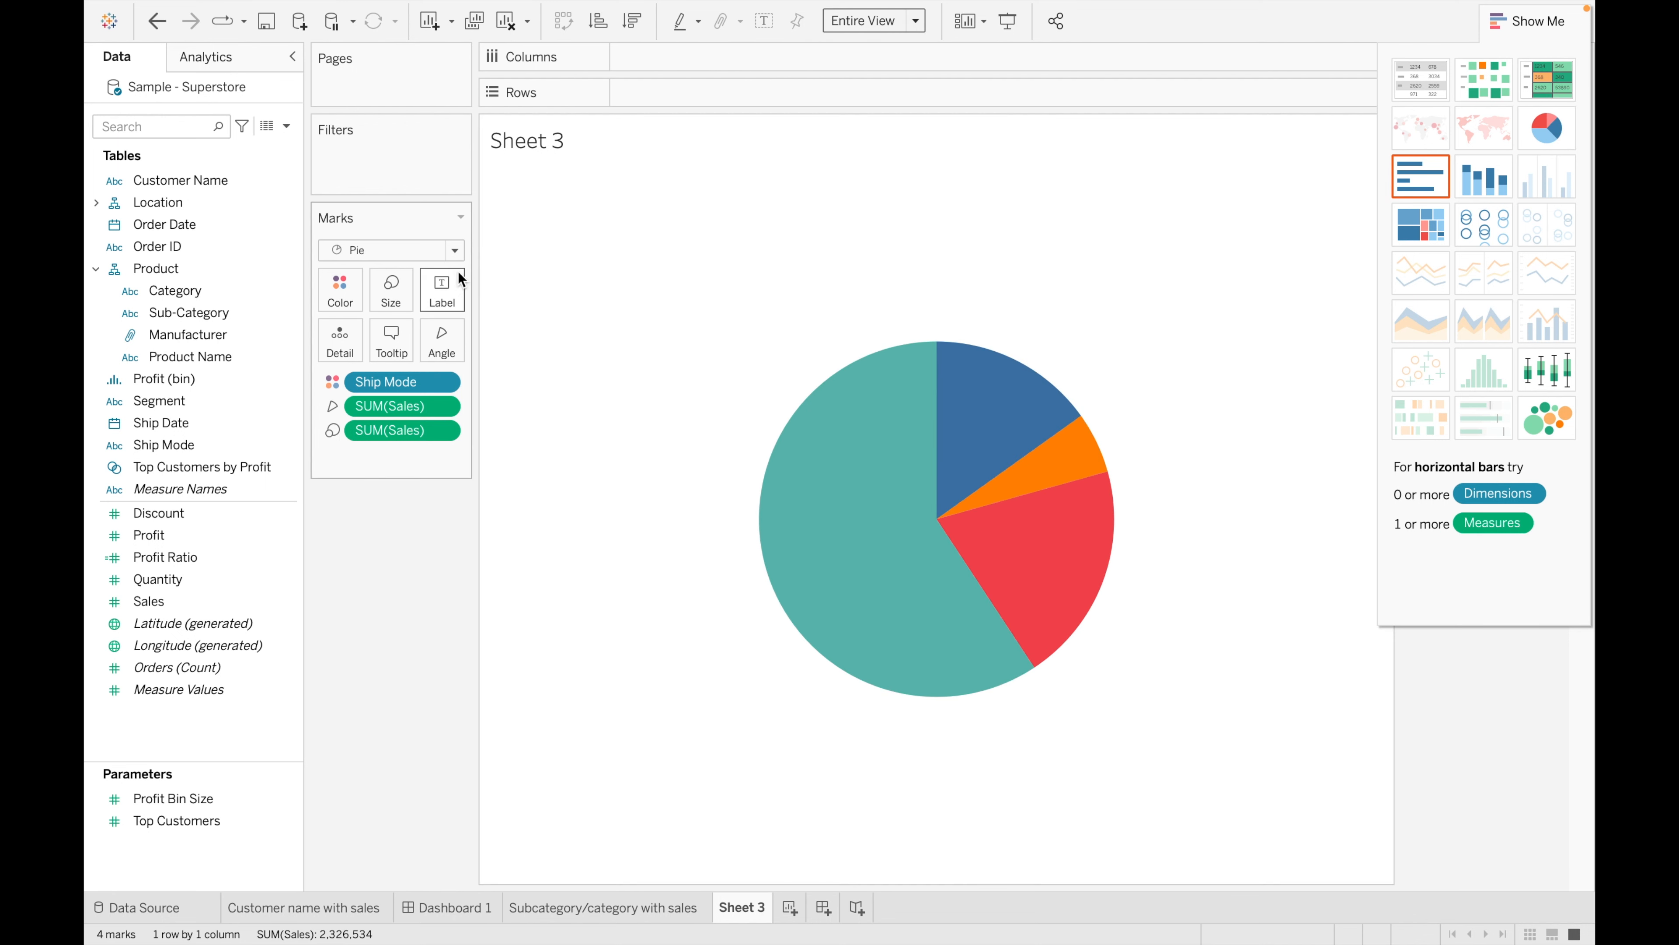
# - Show mark labels on the pie slices and close the chart type chooser
pyautogui.click(444, 286)
pyautogui.click(497, 338)
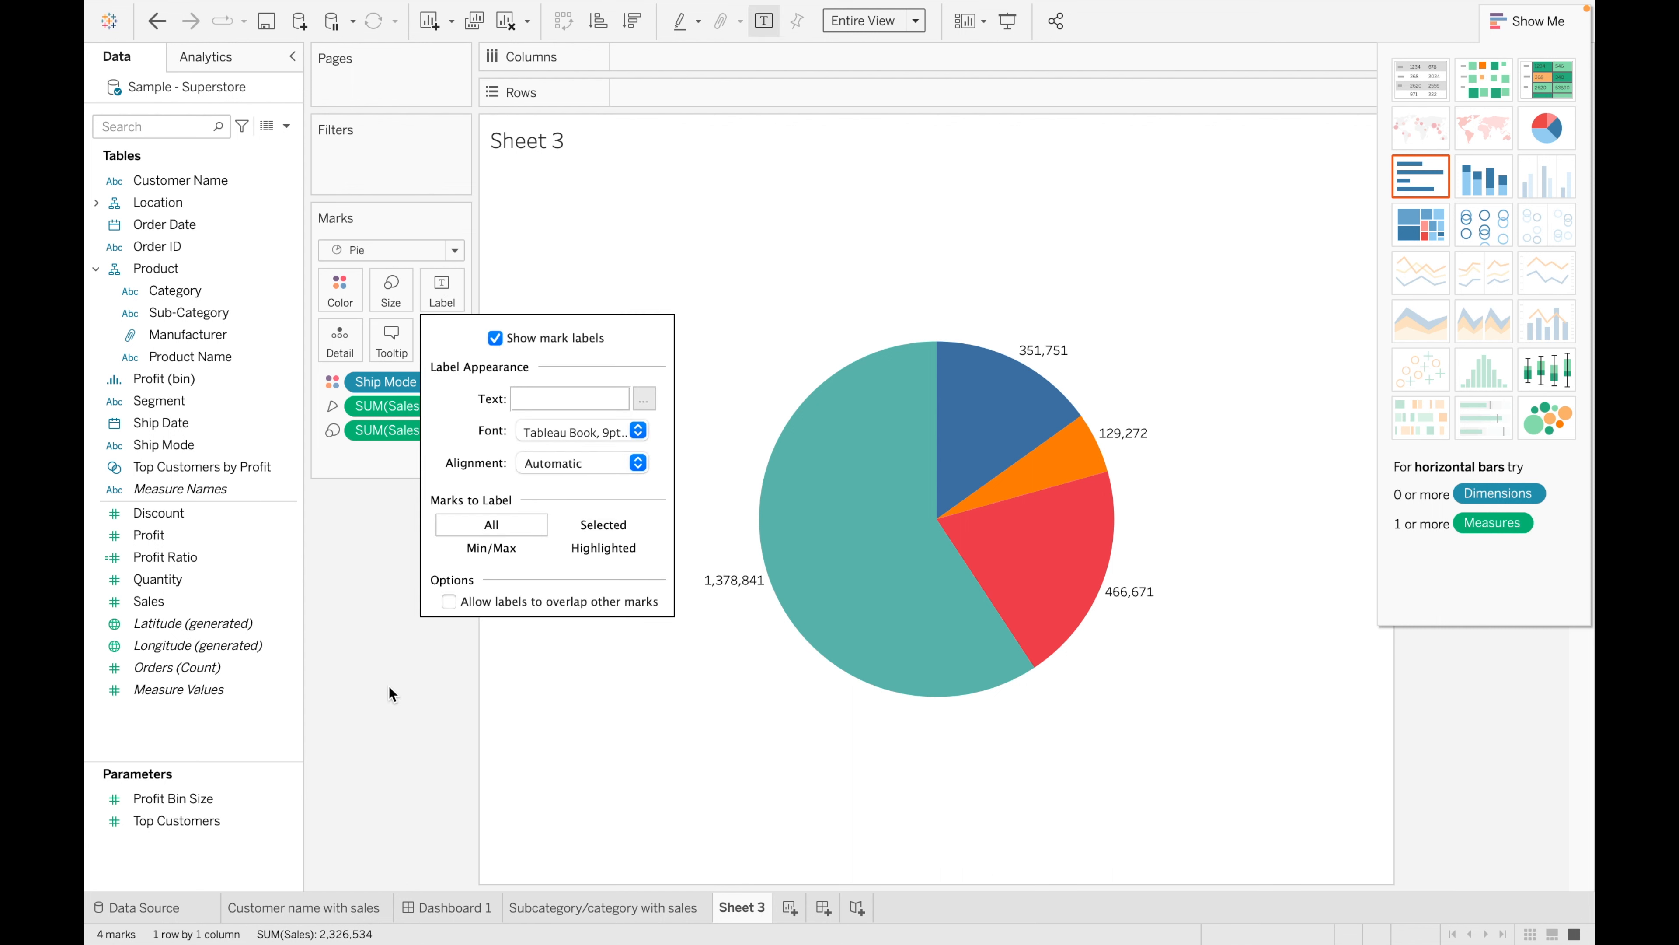
pyautogui.click(393, 728)
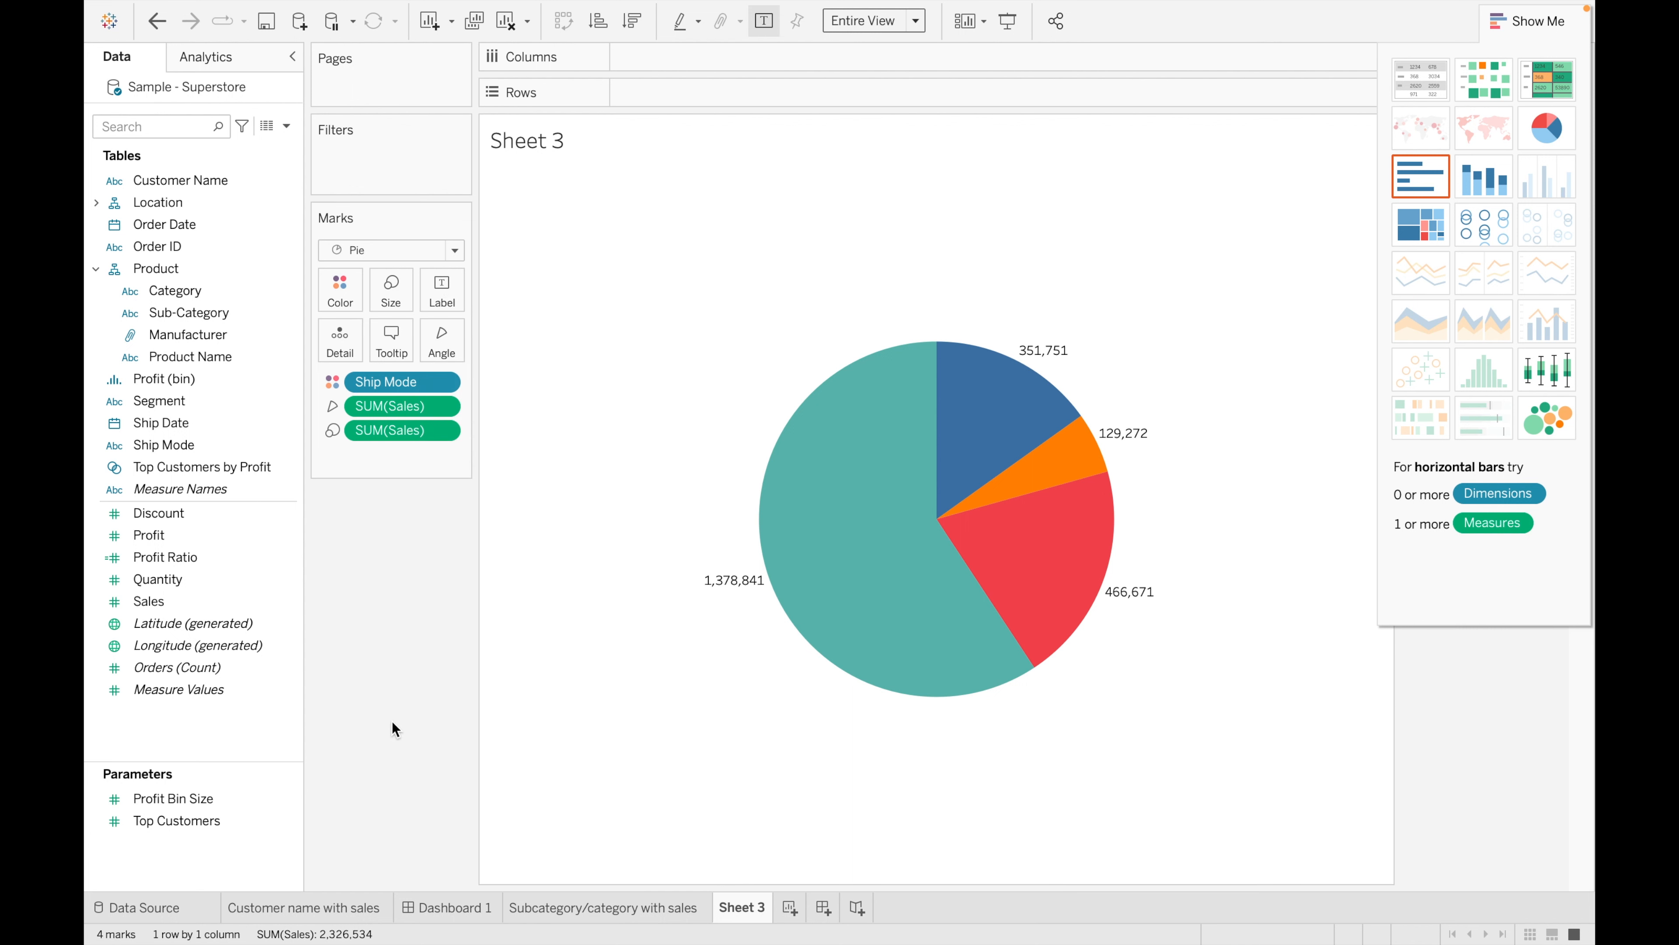
pyautogui.click(1549, 38)
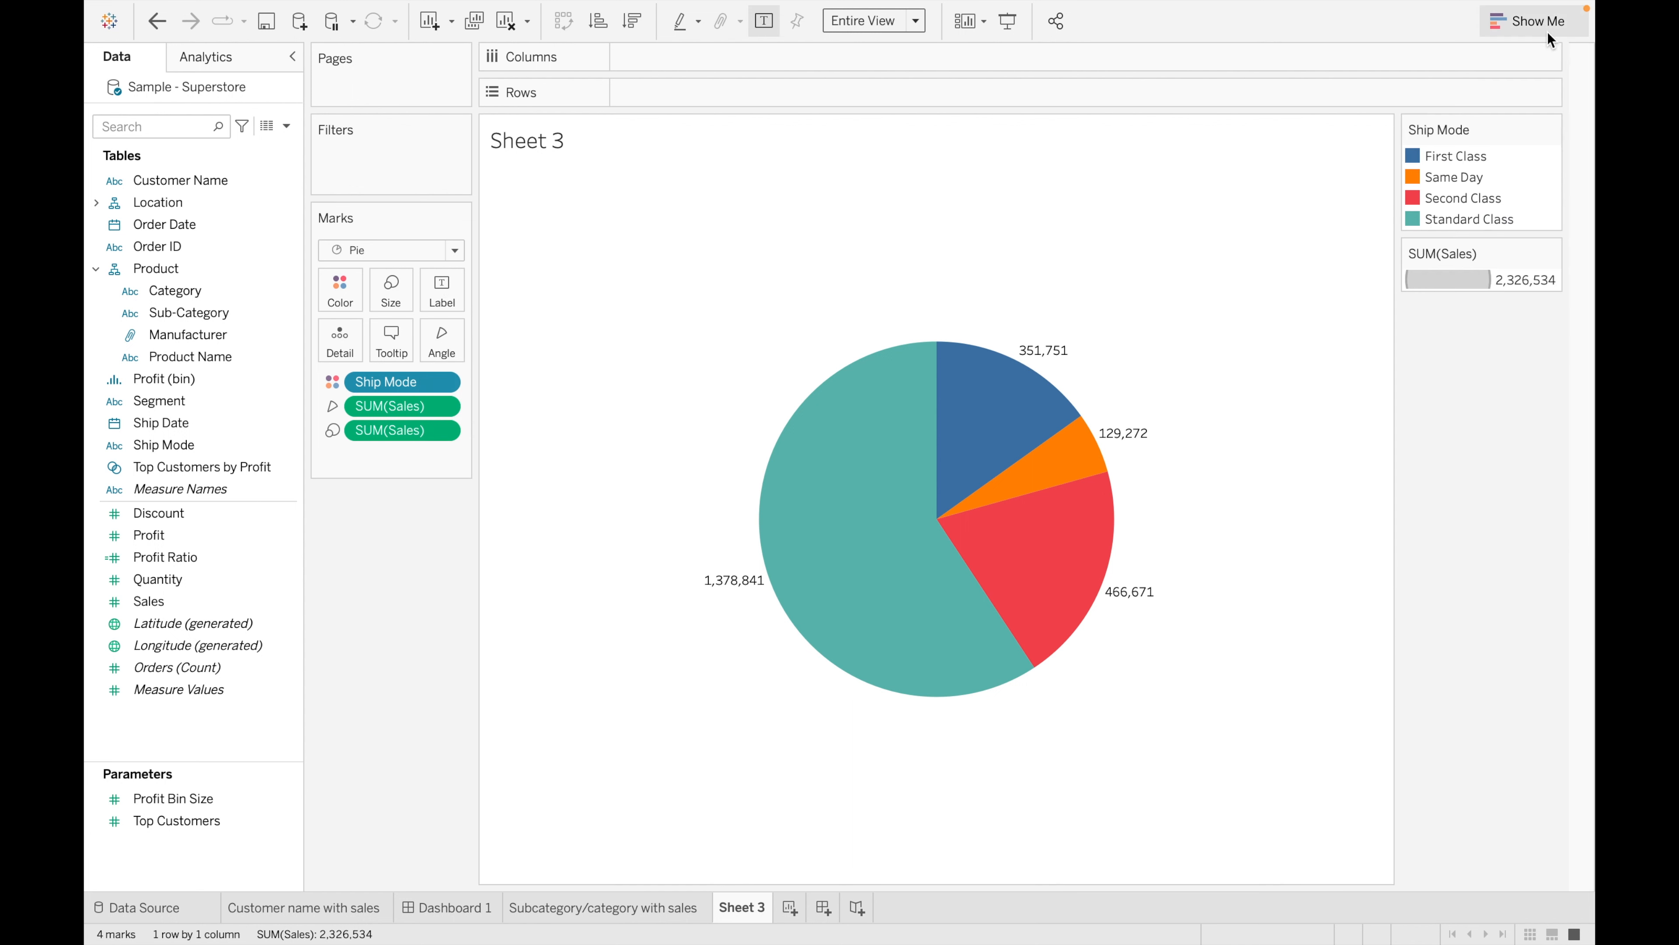
# - Rename Sheet 3 as "Segment with Sales"
pyautogui.doubleClick(750, 914)
pyautogui.press('BackSpace')
pyautogui.write('Segment')
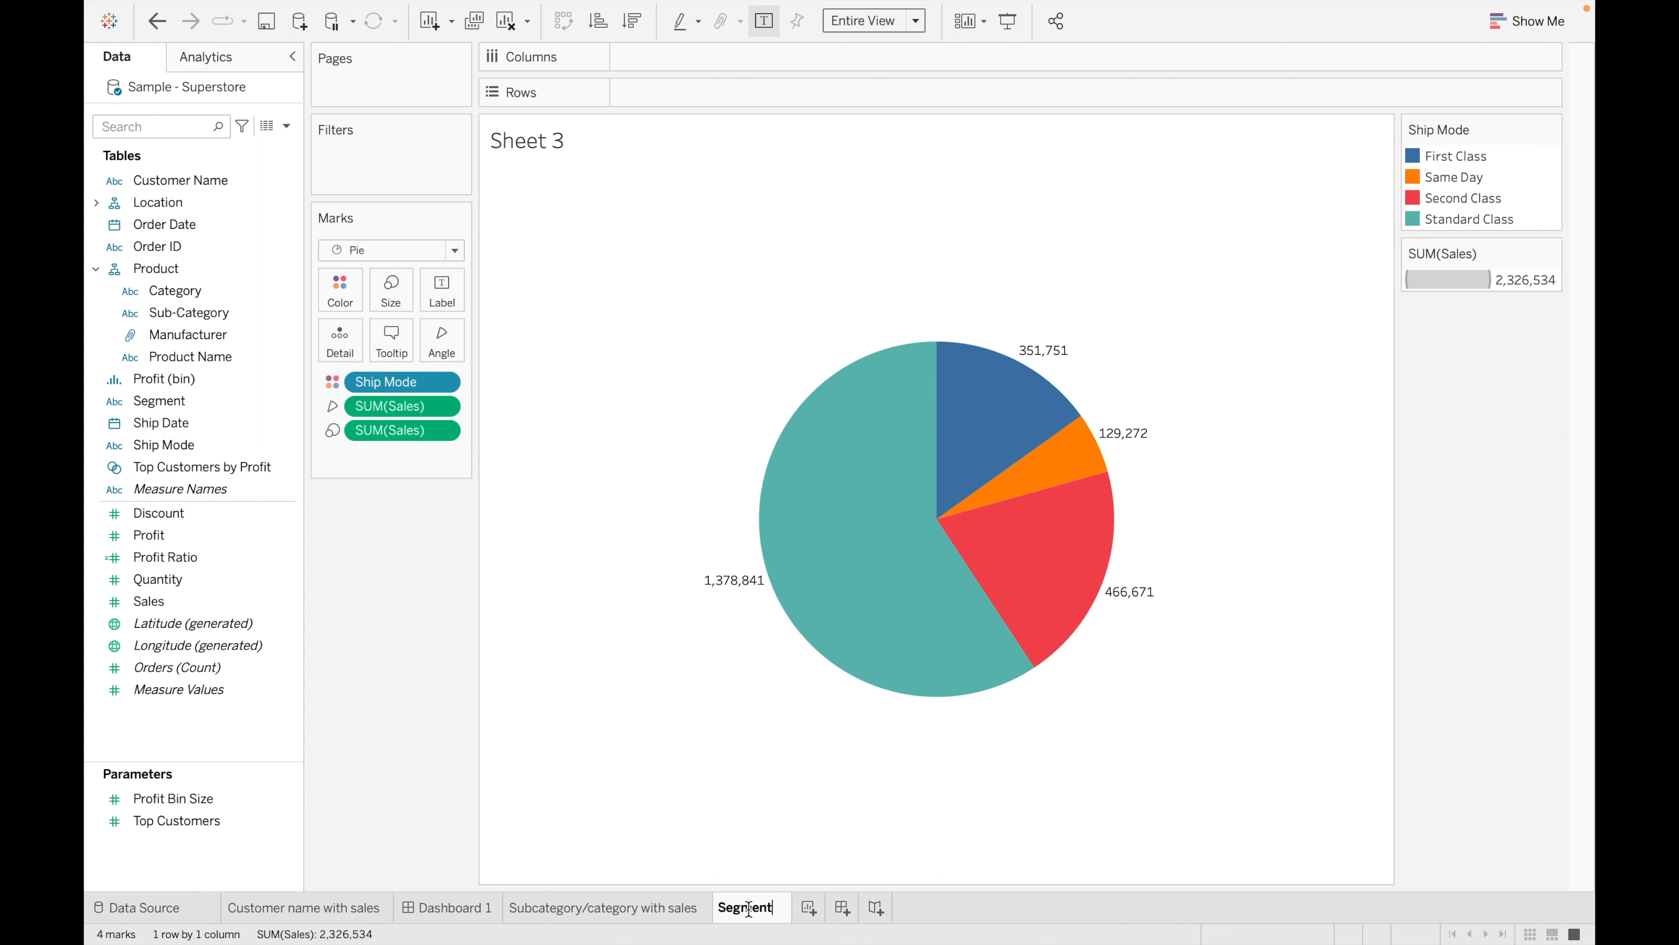
pyautogui.write(' with Sales')
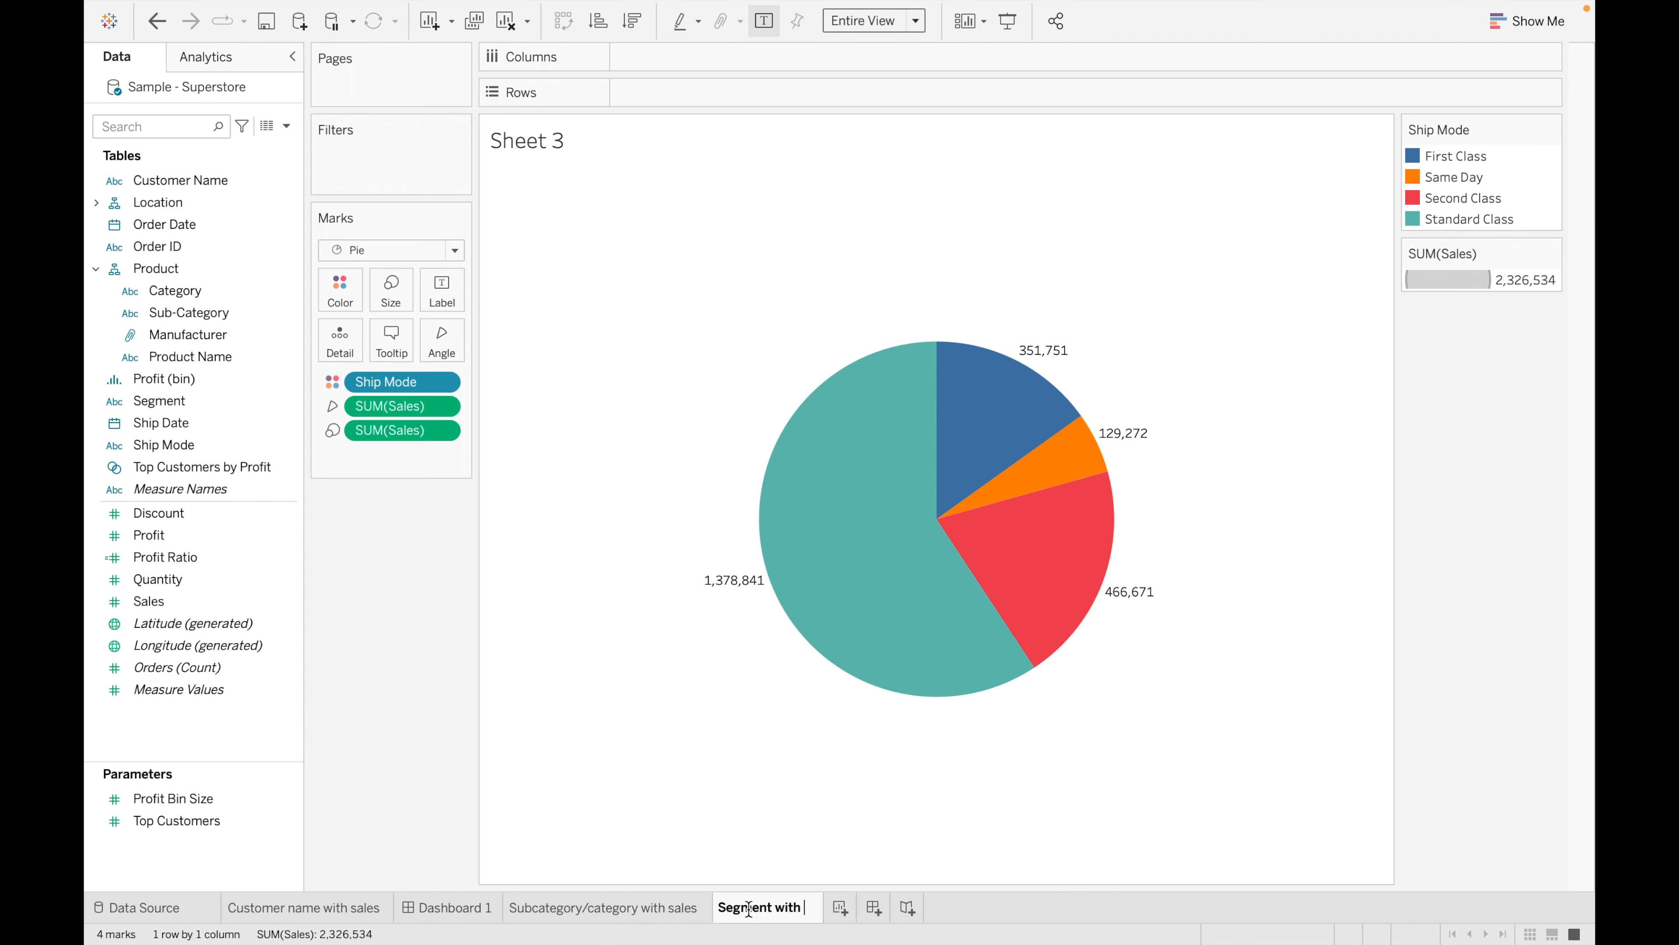
pyautogui.click(456, 659)
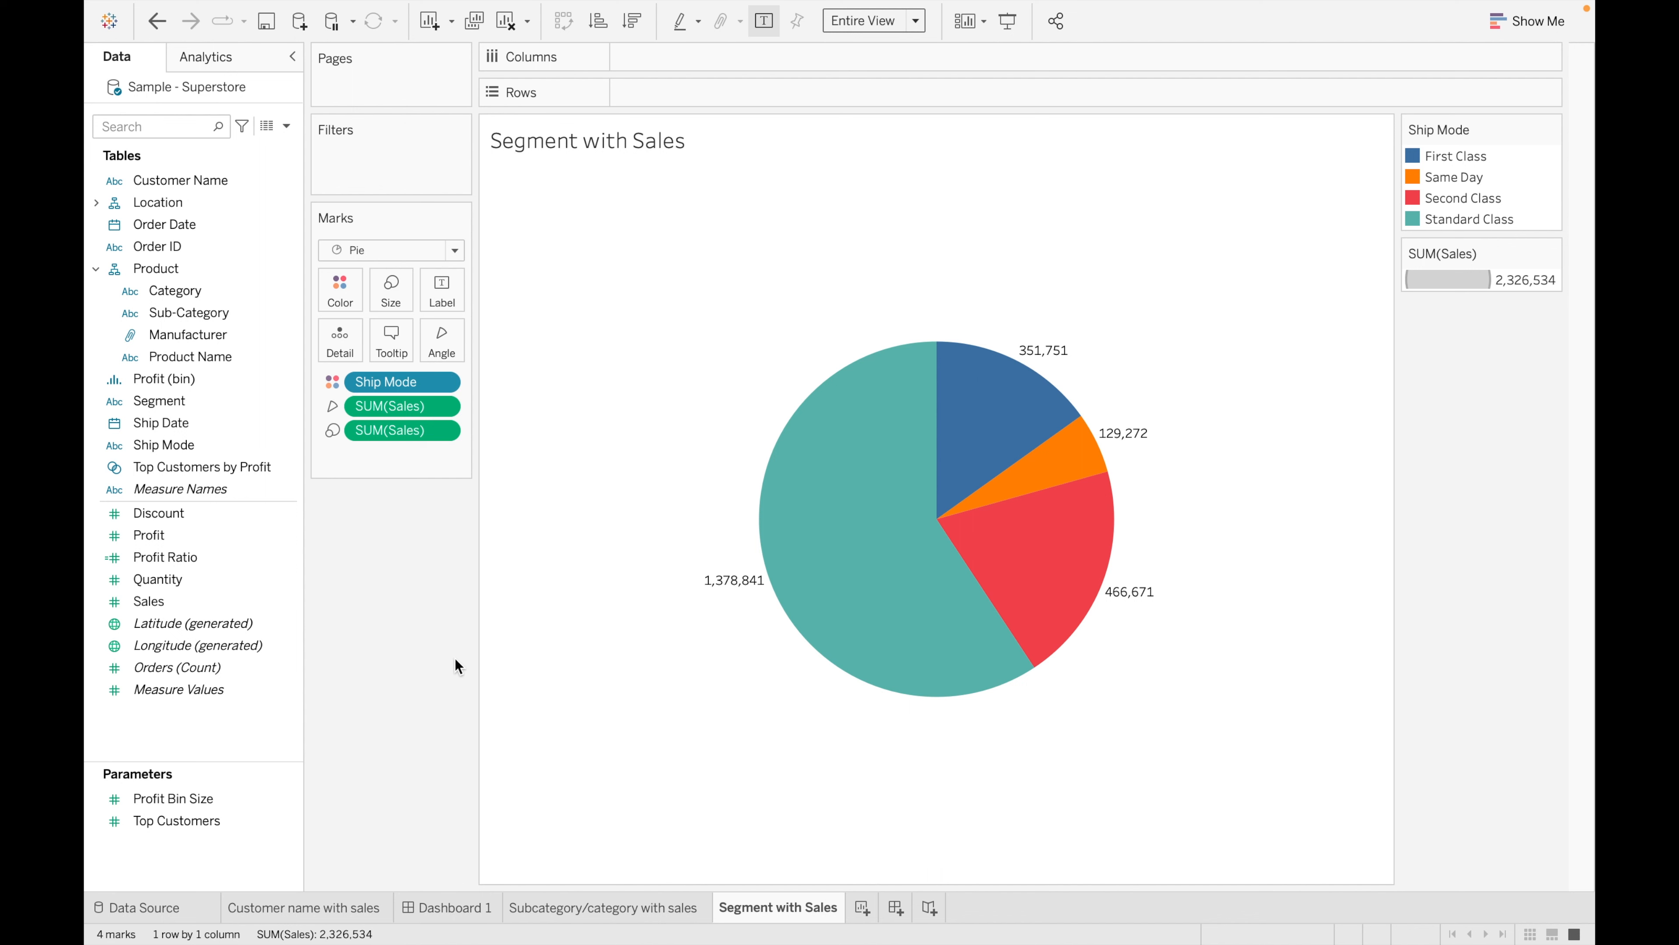
# - Filter the Segment with Sales worksheet by years of Order Date, keeping 2019, 2020, 2021 and 2022 selected
pyautogui.click(194, 226)
pyautogui.moveTo(194, 225); pyautogui.dragTo(384, 162)
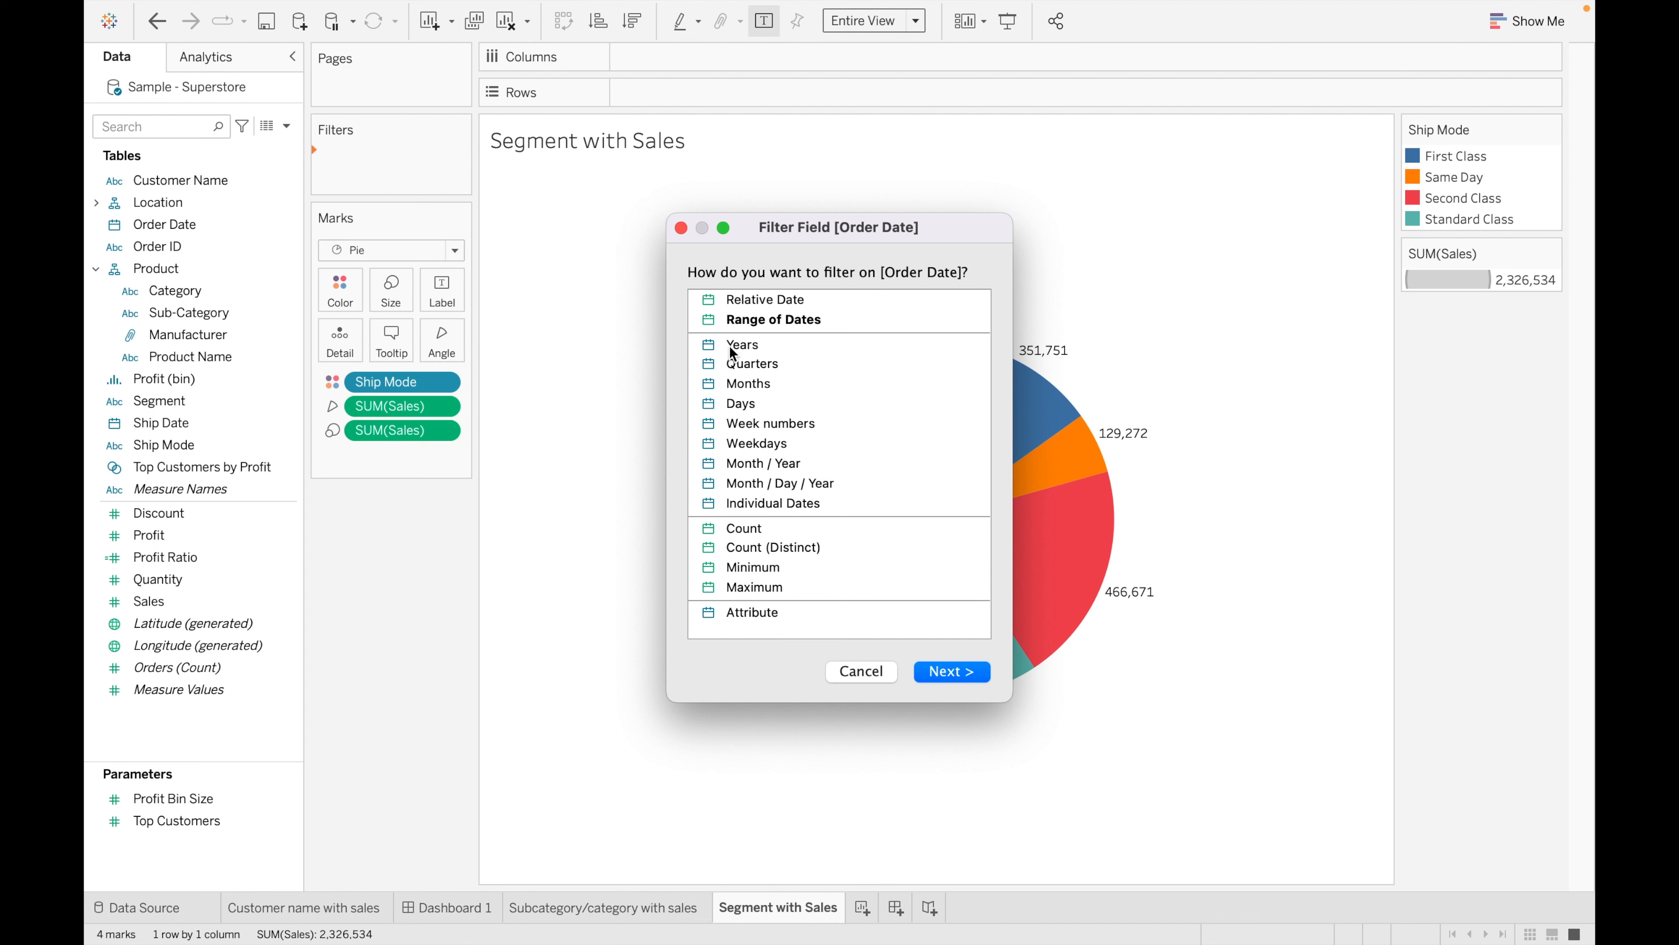
pyautogui.doubleClick(766, 349)
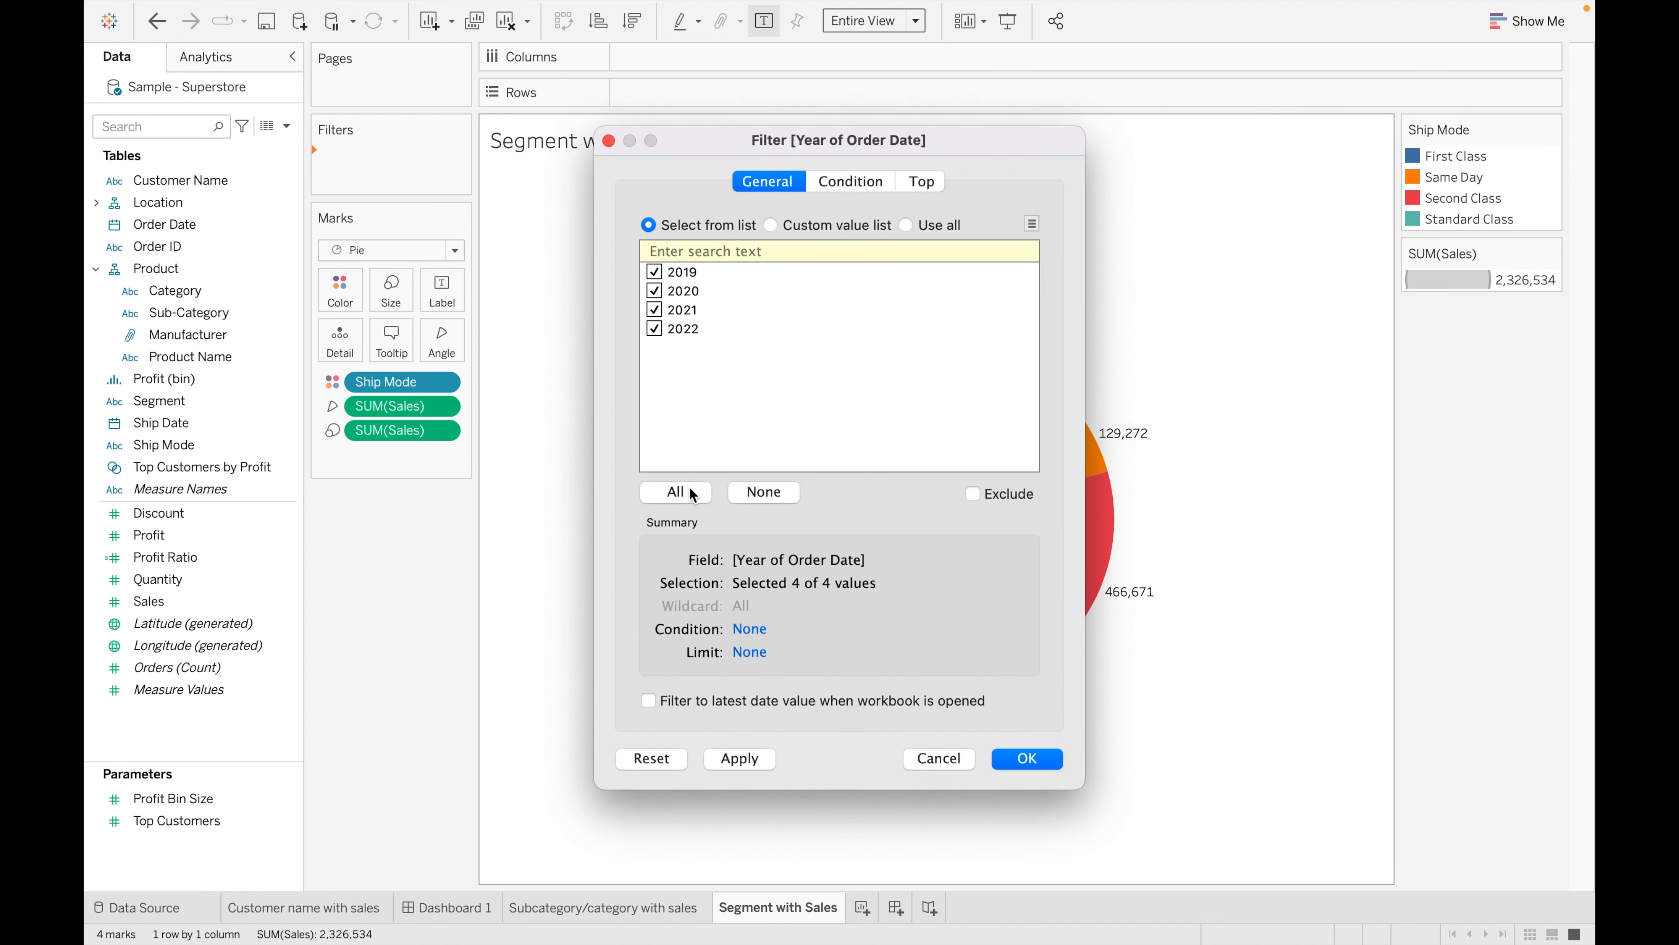
pyautogui.click(1021, 761)
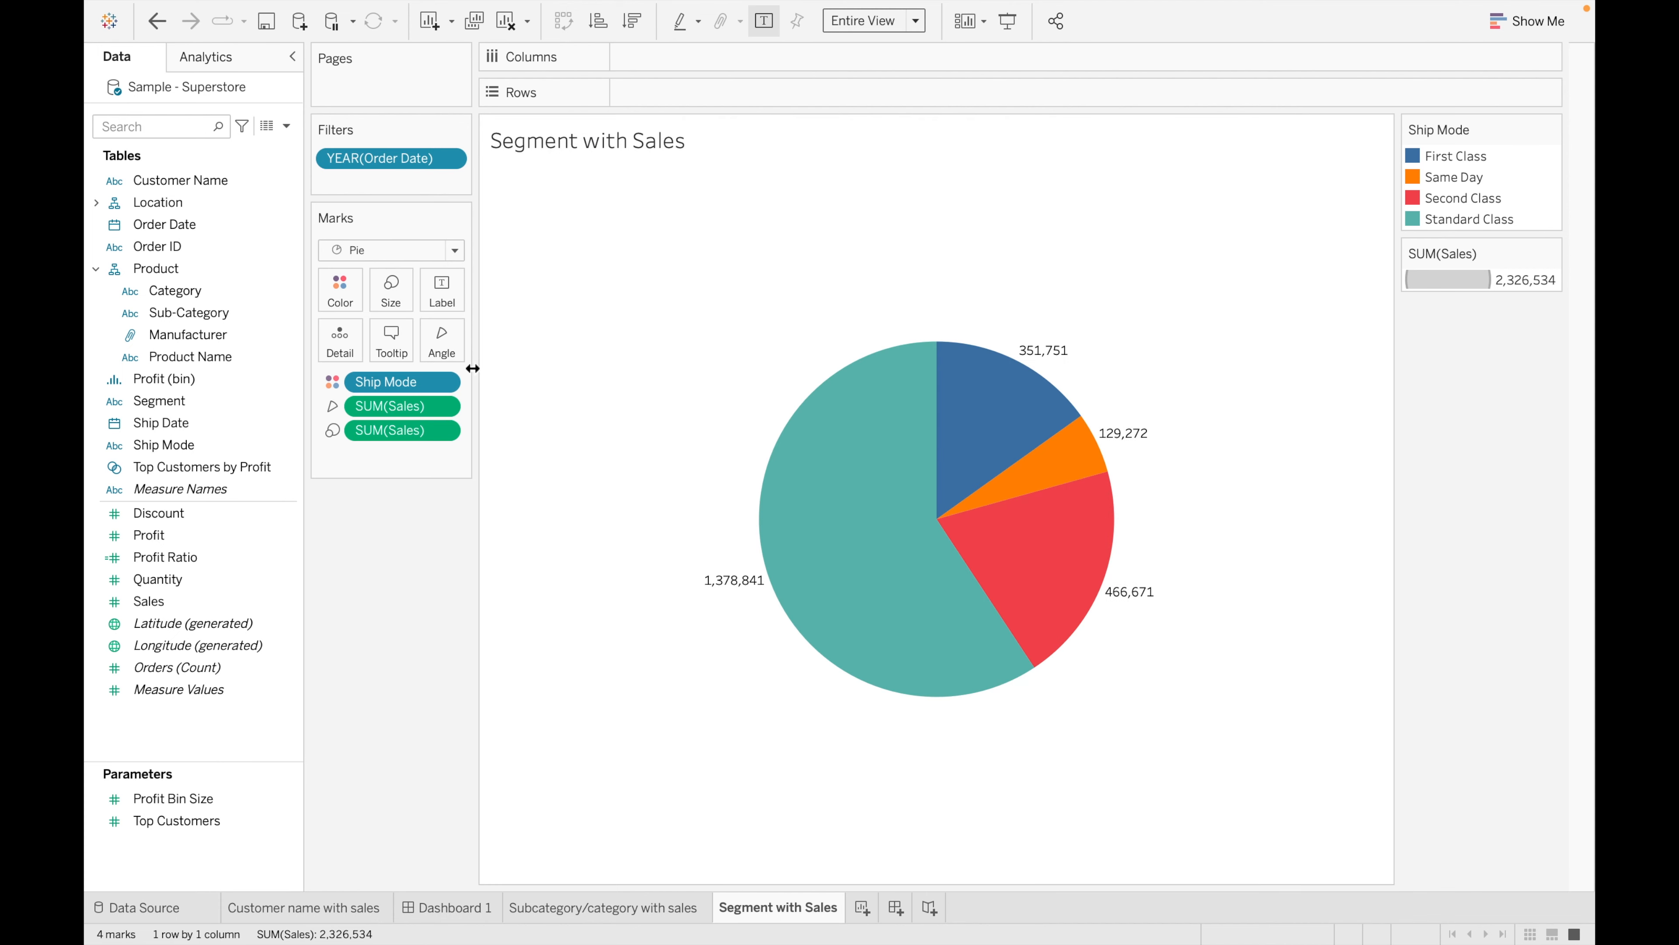
# - Apply the Order Date year filter also to the Customer name with sales and Subcategory/category with sales worksheets
pyautogui.click(450, 161)
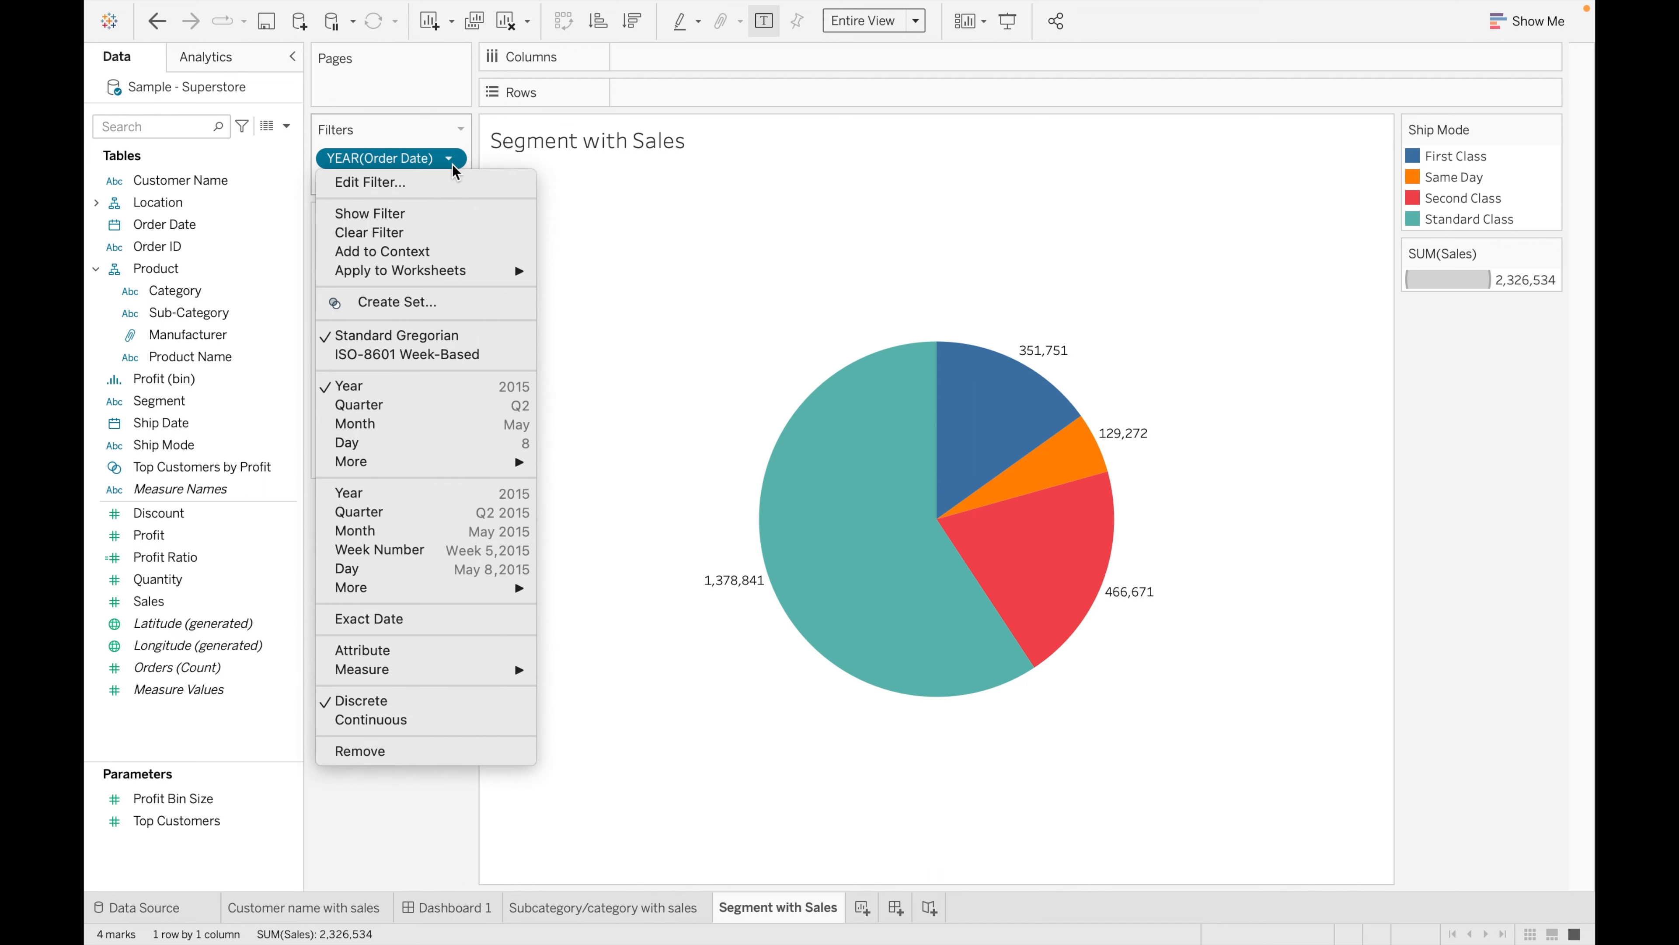
pyautogui.moveTo(504, 276)
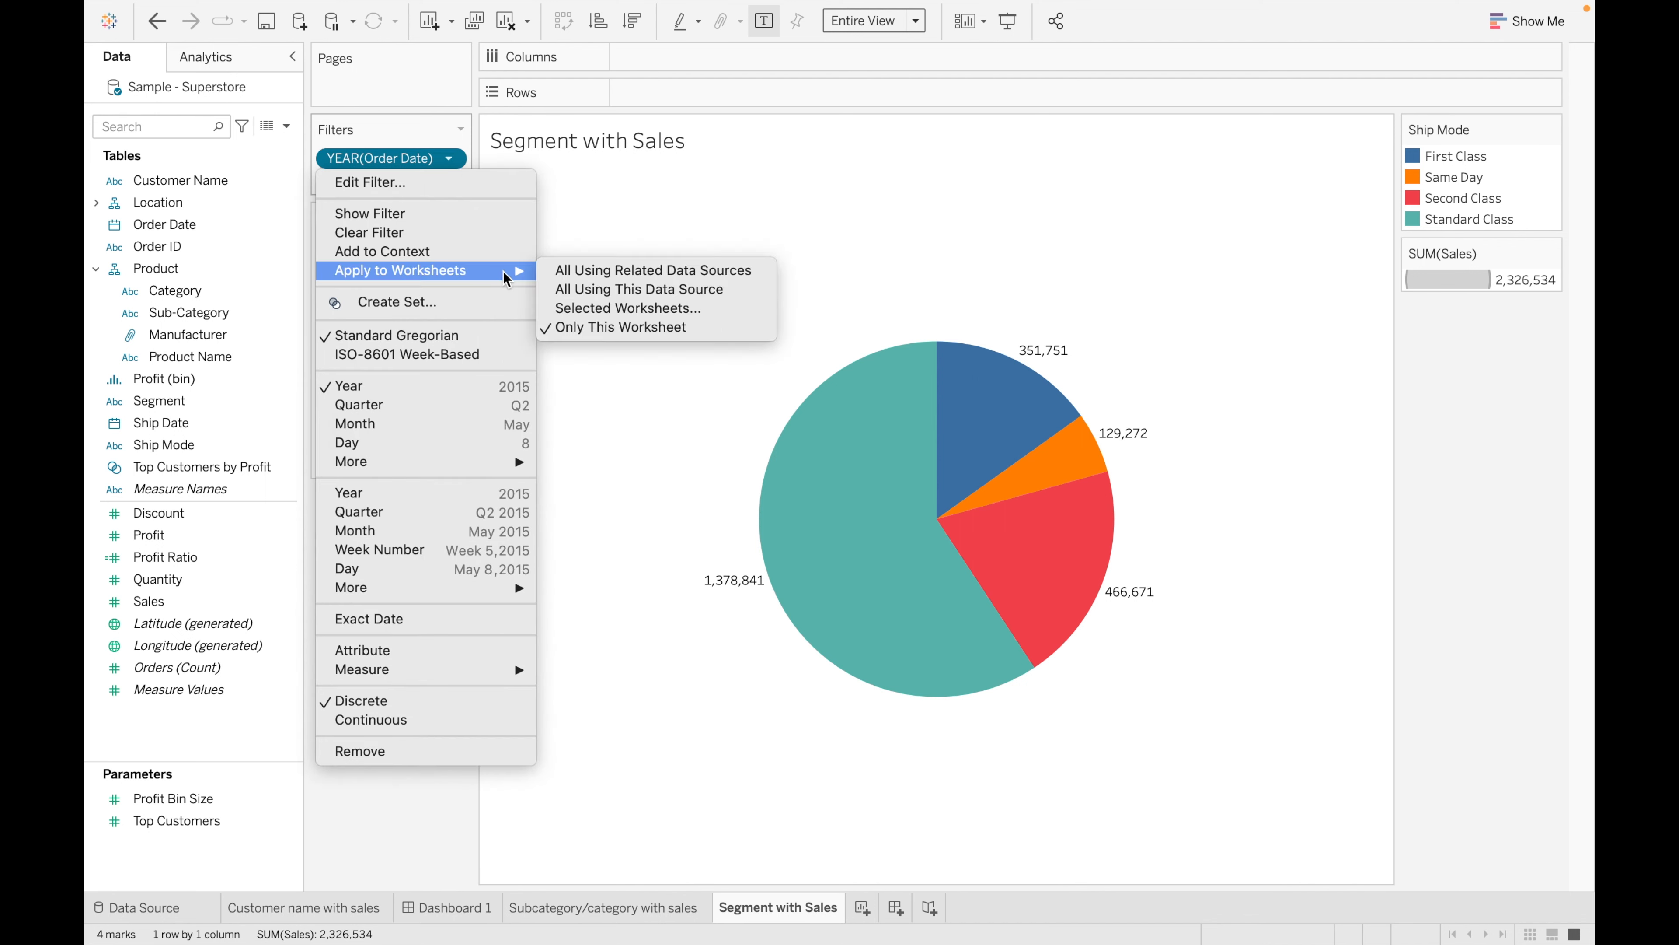
pyautogui.click(623, 310)
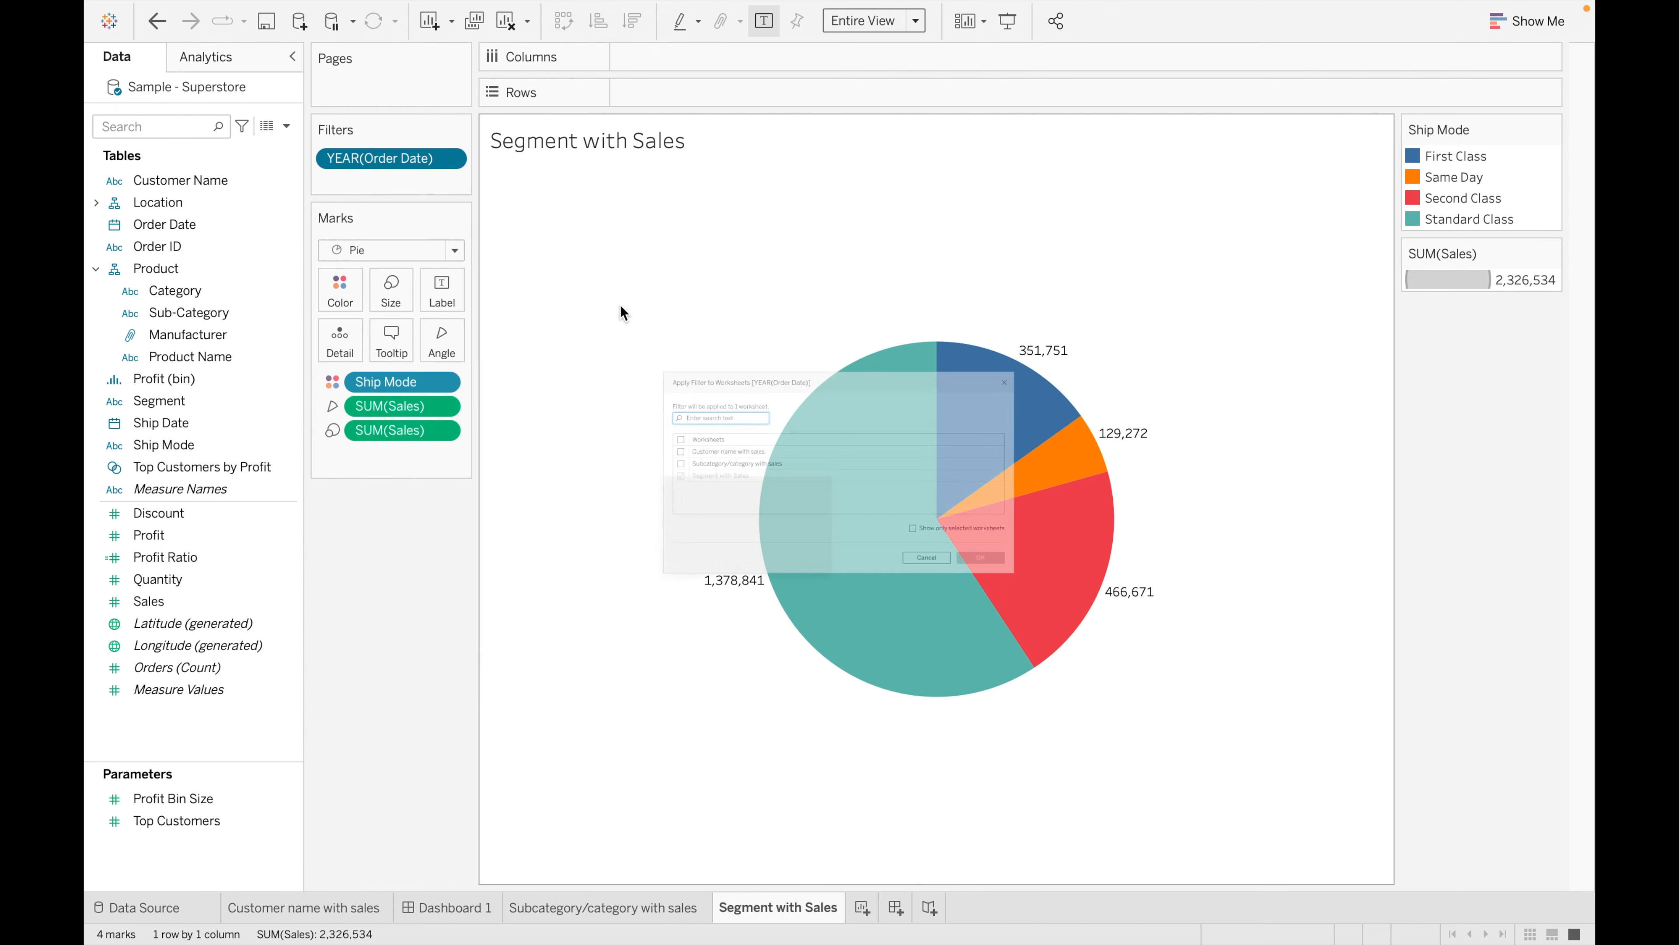
pyautogui.click(508, 428)
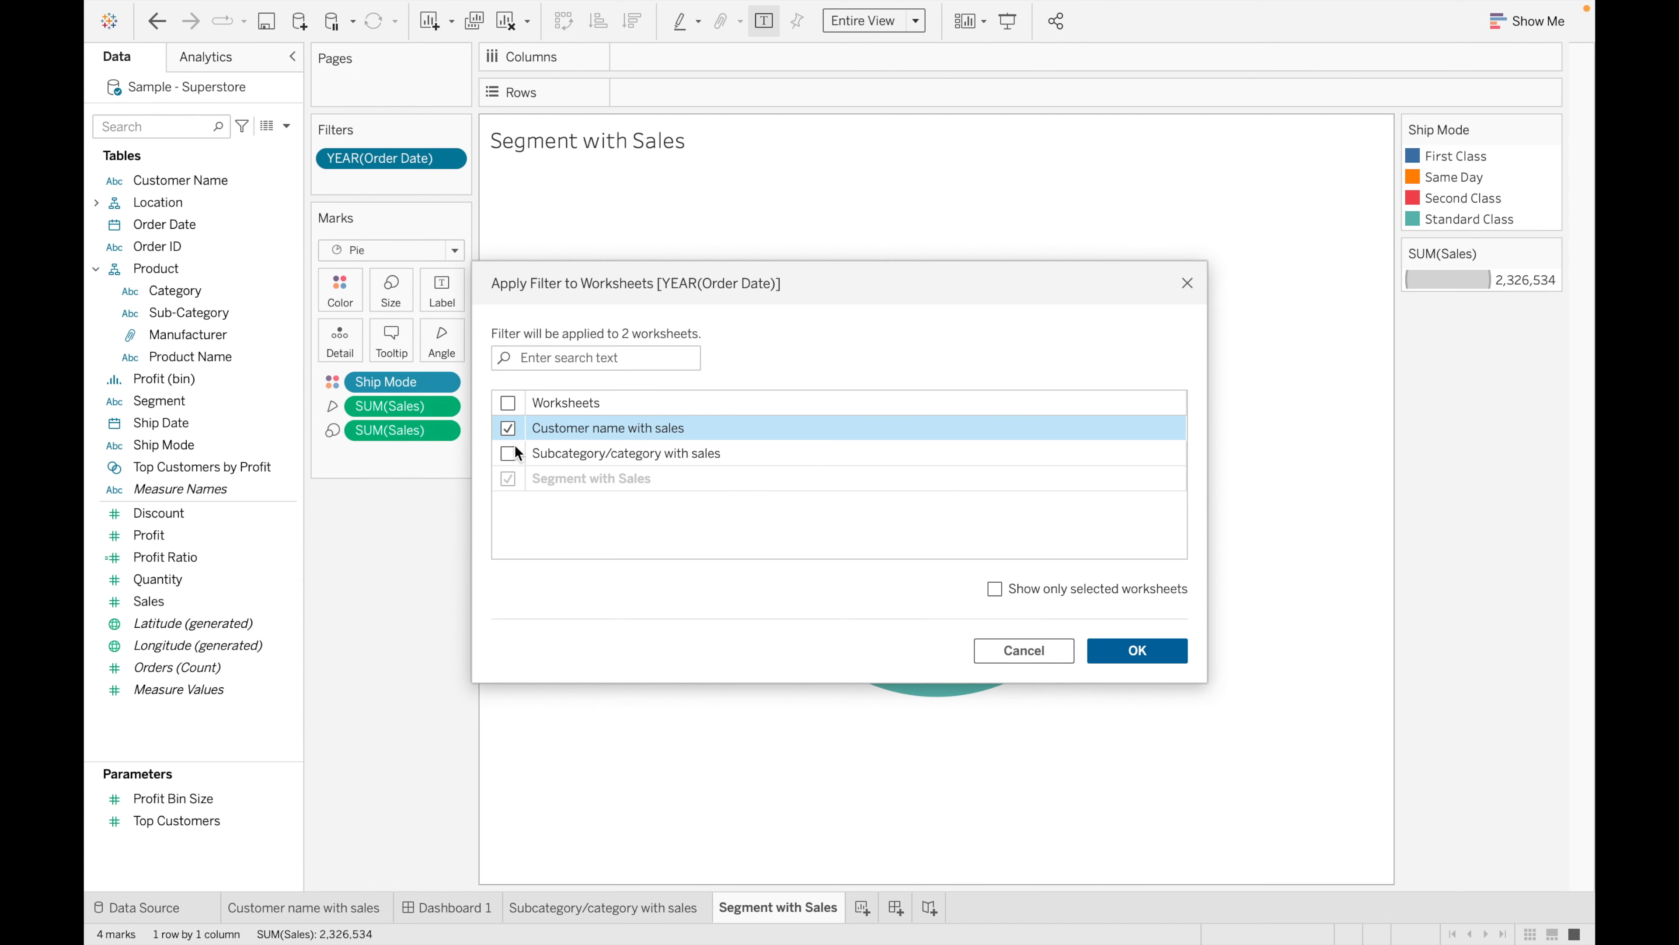
pyautogui.click(508, 454)
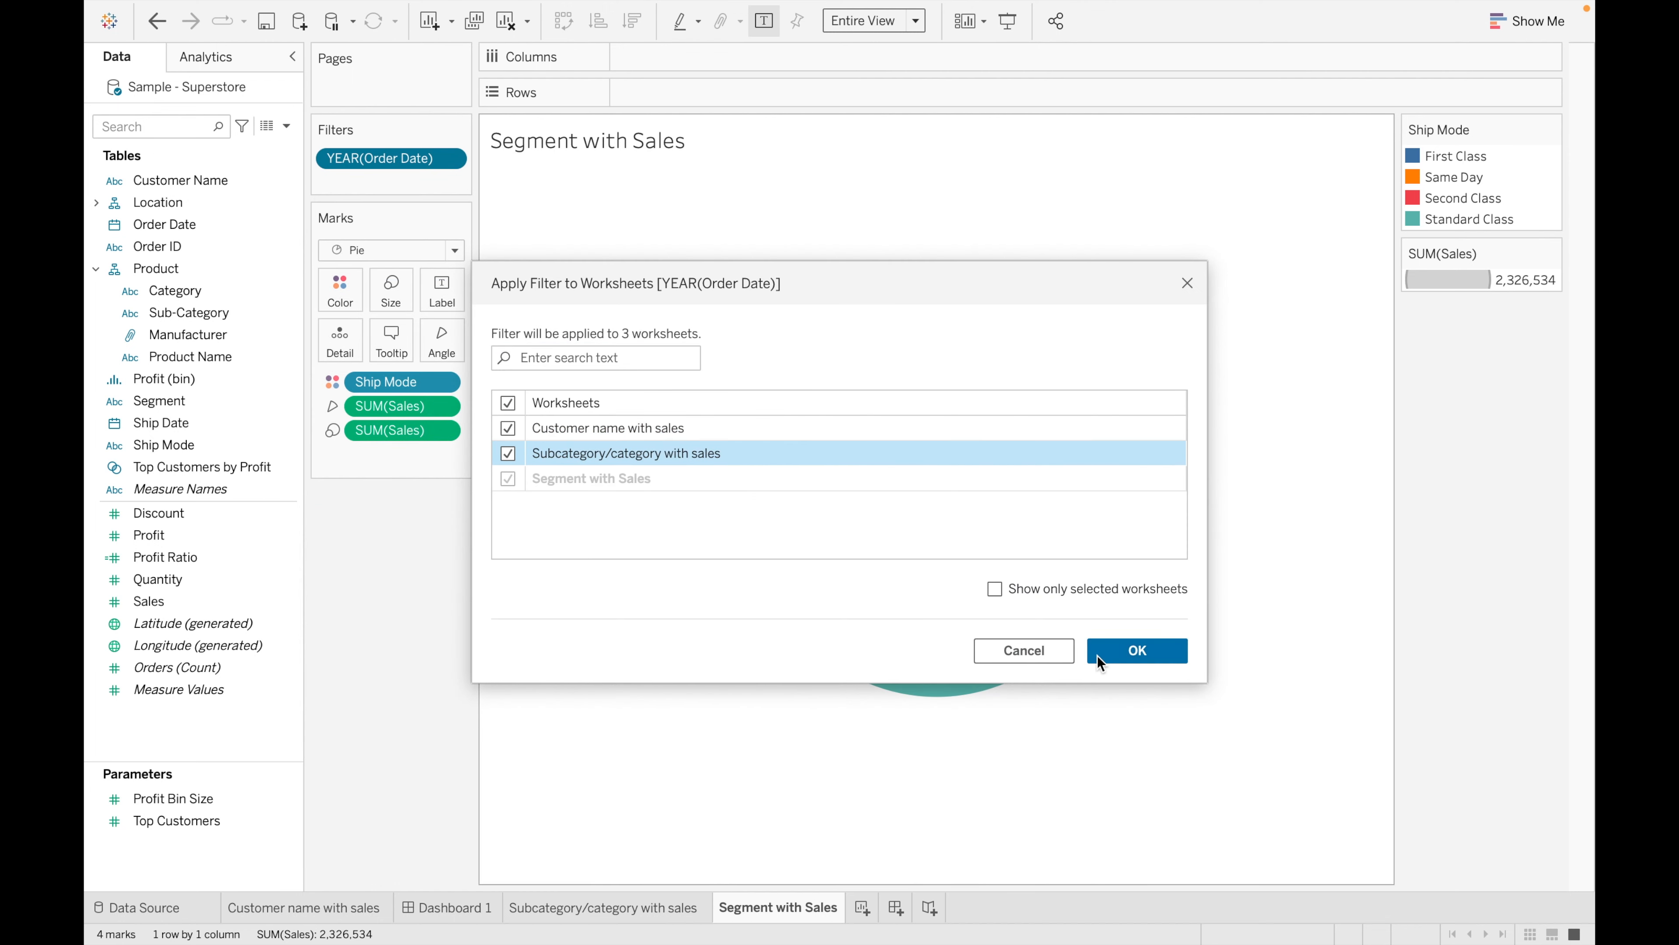
pyautogui.click(1134, 650)
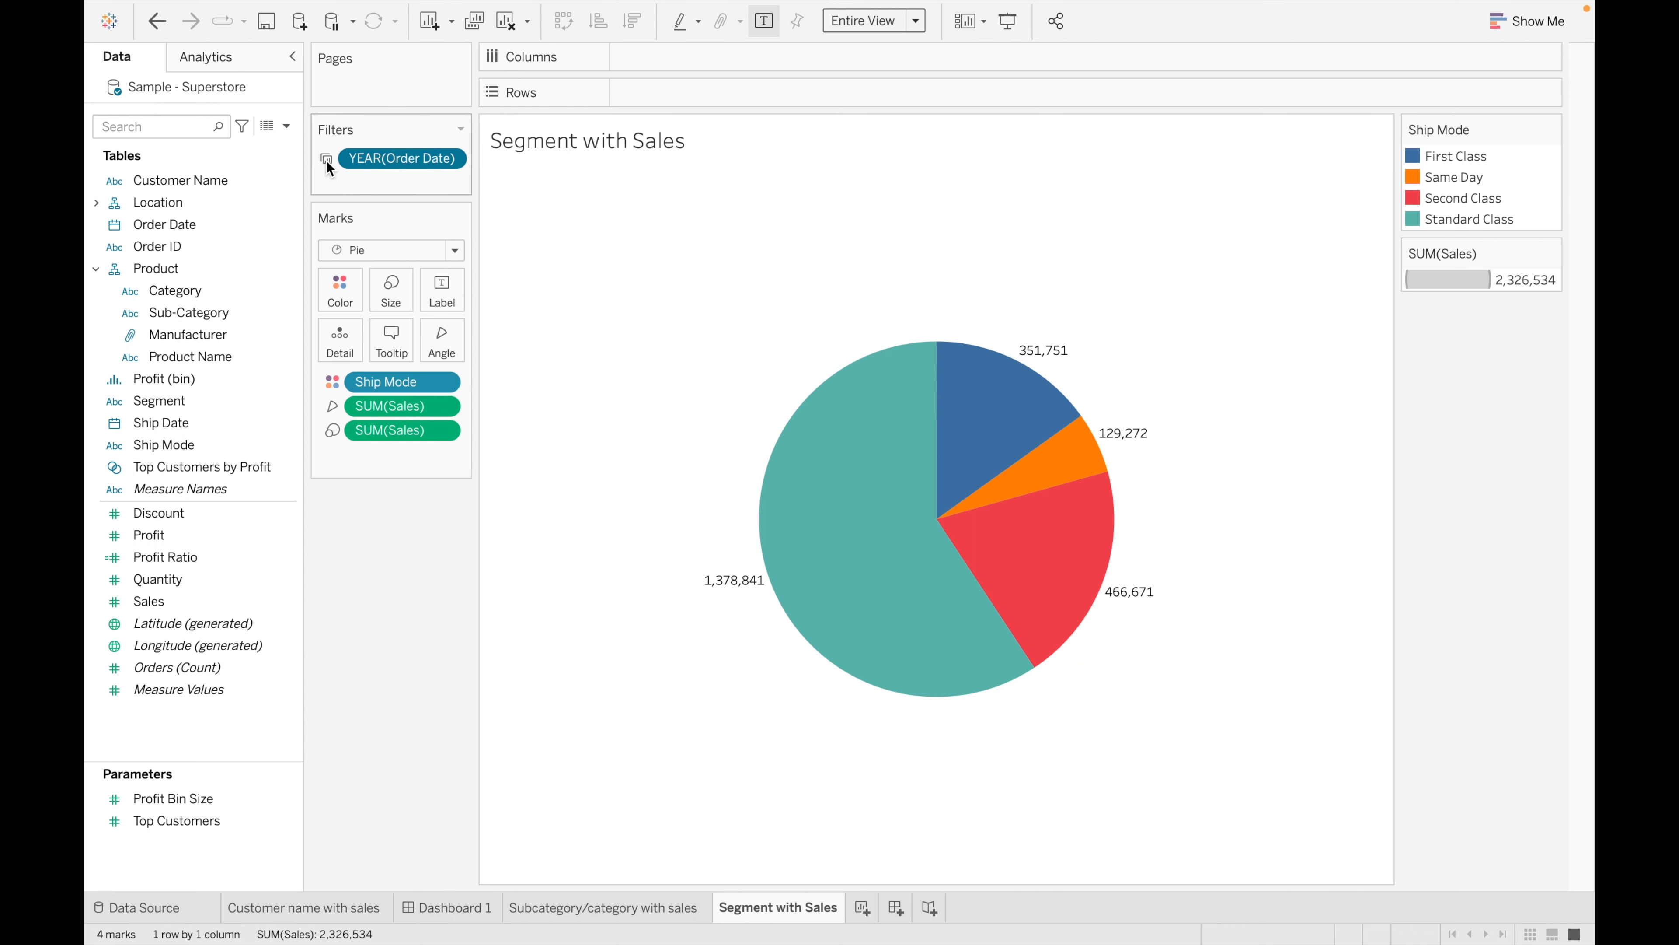
# - Check the shared year filter on the other two worksheets, and move Dashboard 1 after Segment with Sales
pyautogui.moveTo(327, 160)
pyautogui.click(618, 911)
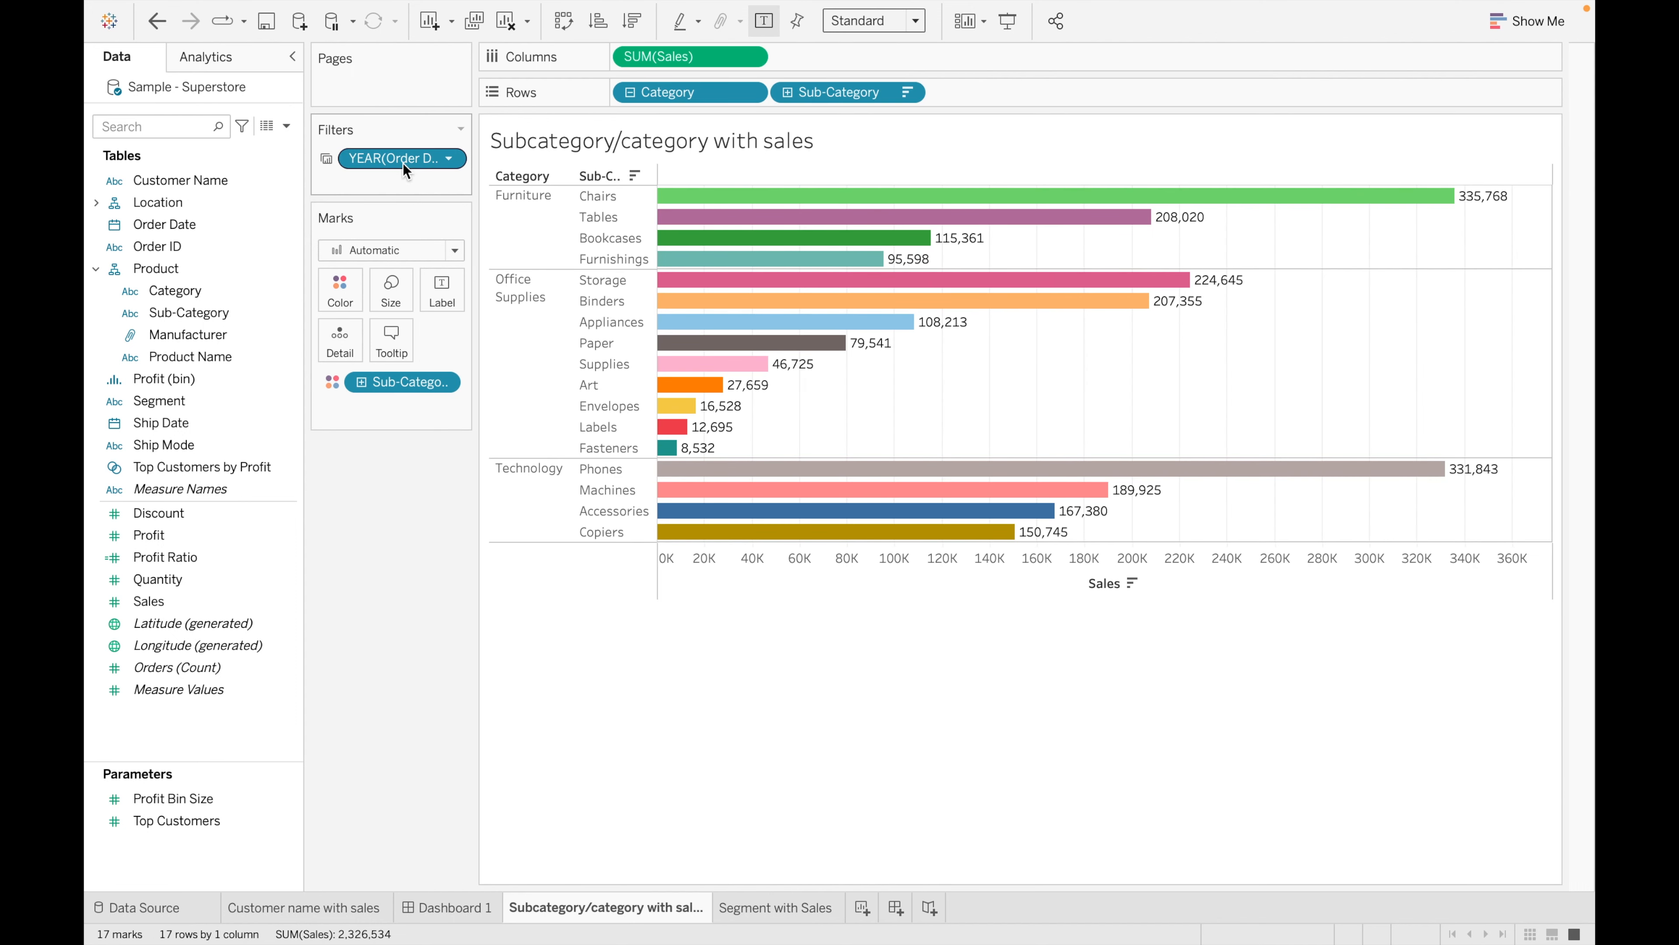
pyautogui.click(345, 909)
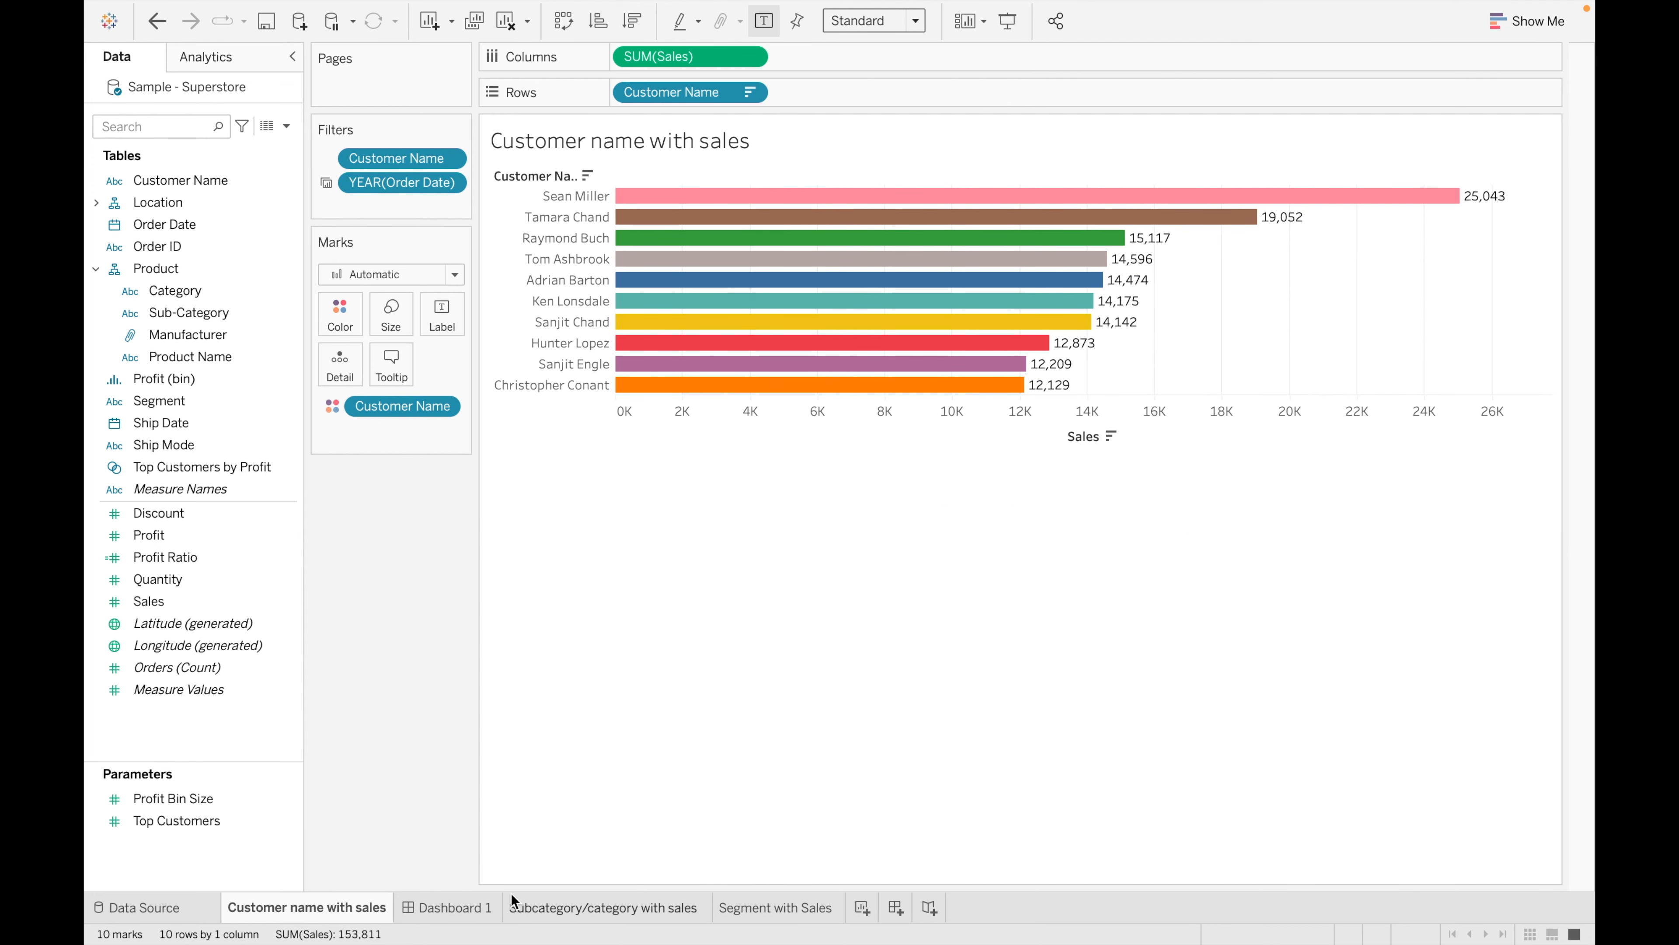
pyautogui.click(466, 907)
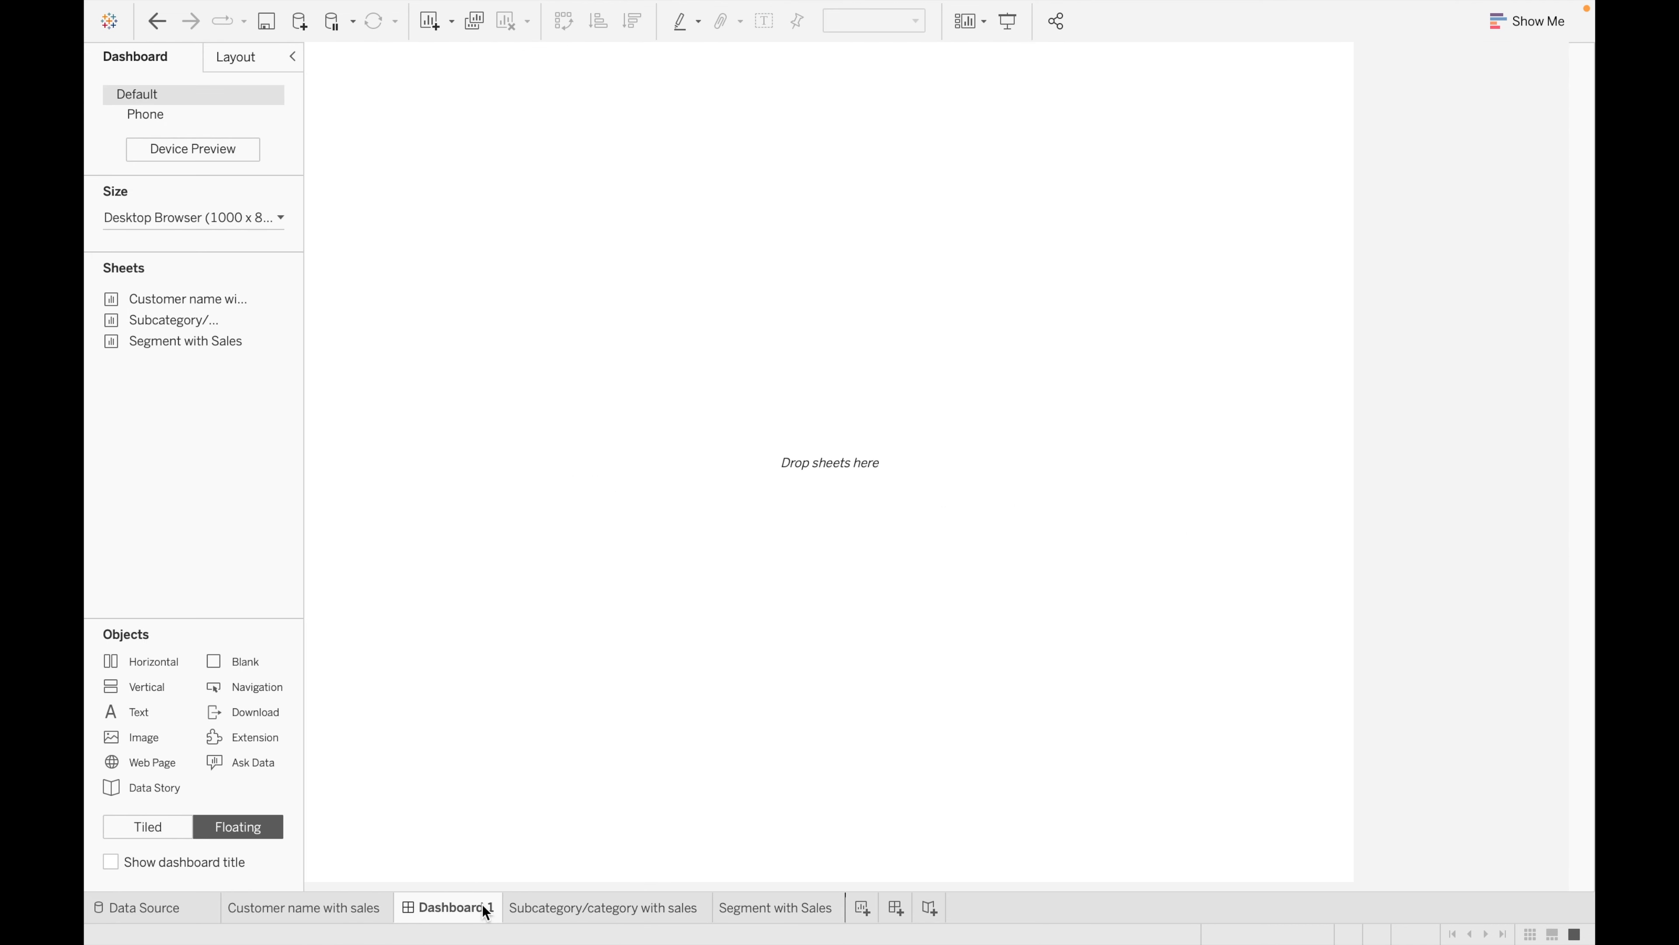
pyautogui.moveTo(827, 934); pyautogui.dragTo(840, 905)
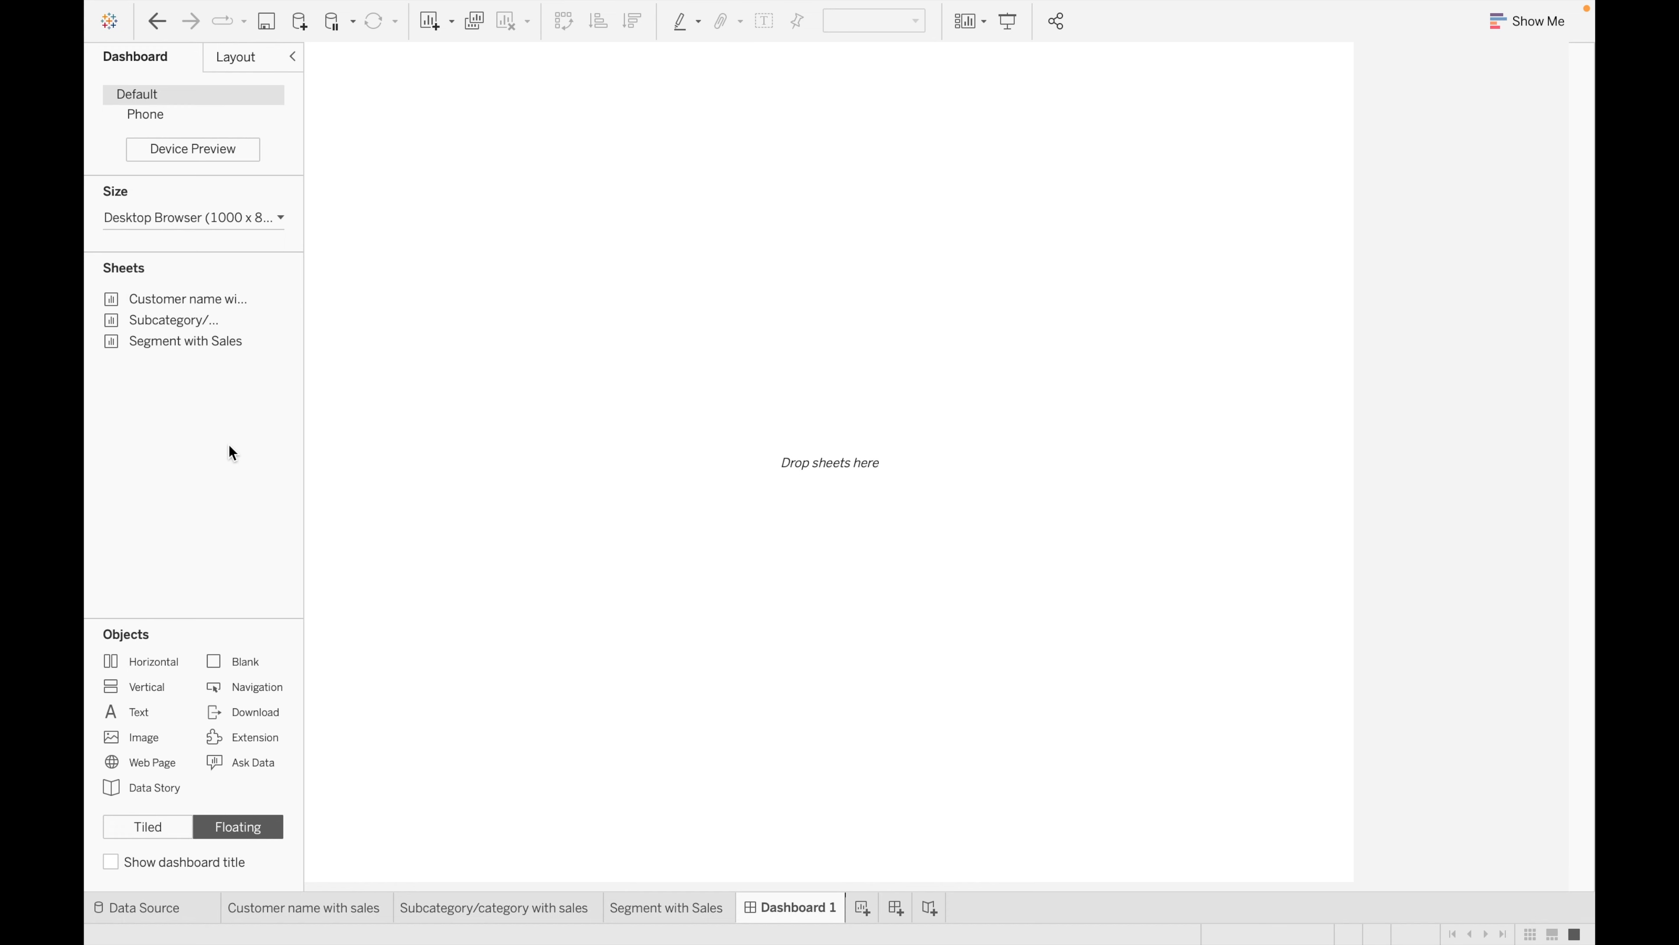
# - Review the preset sizes offered for the dashboard's Fixed size option
pyautogui.click(229, 227)
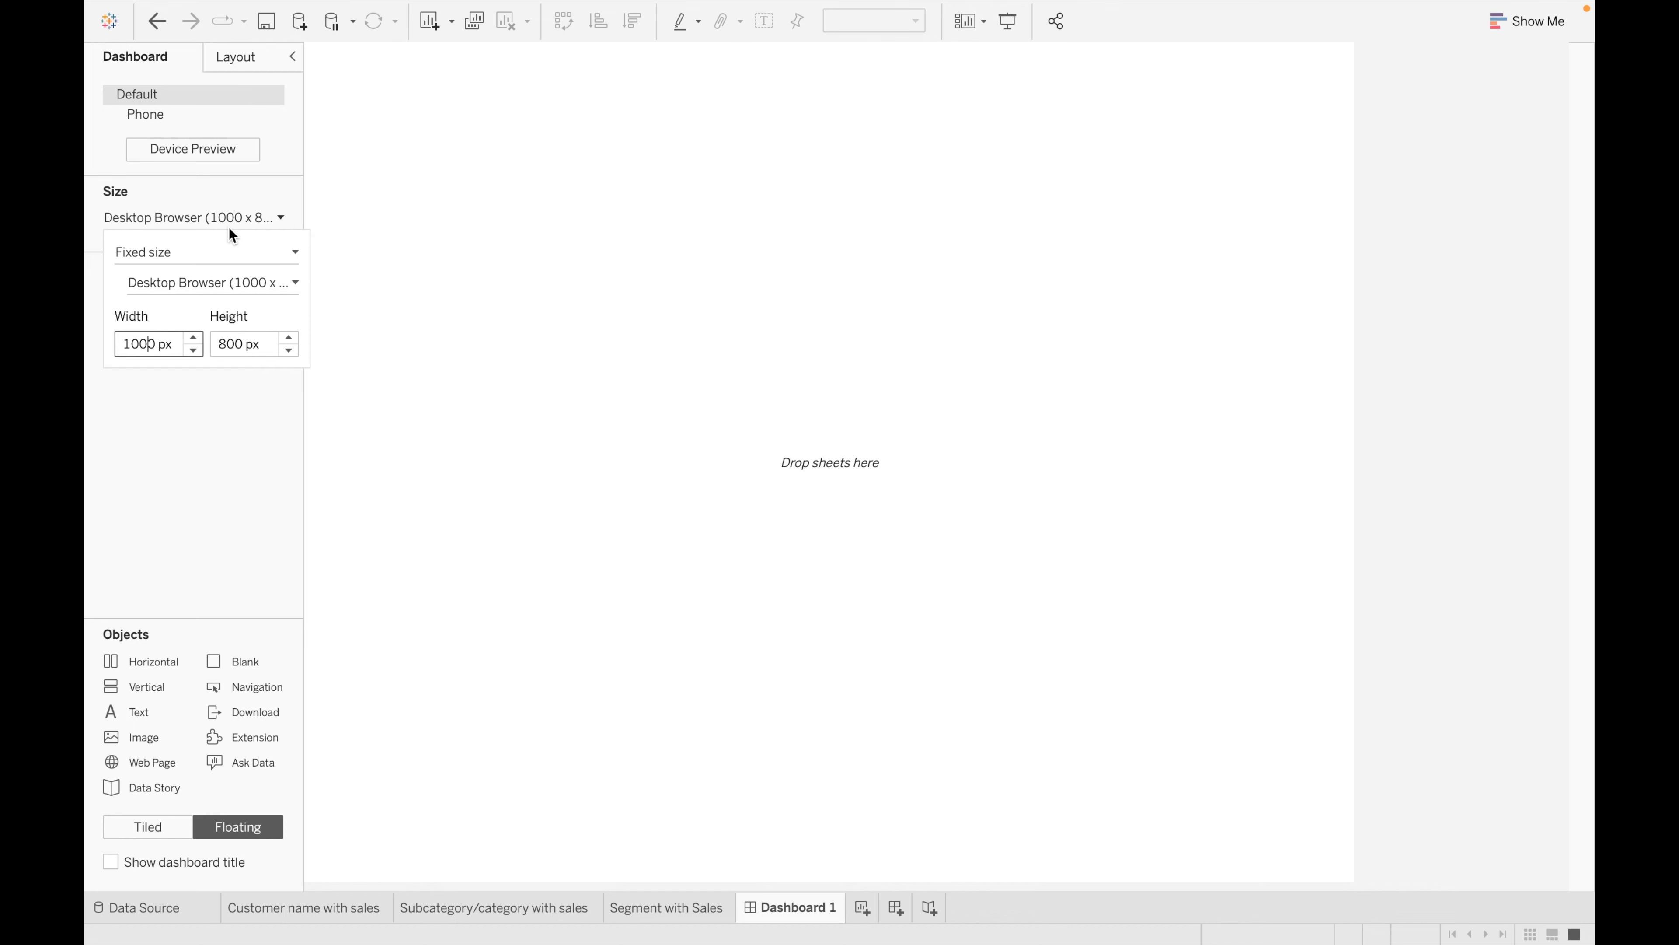
pyautogui.click(231, 250)
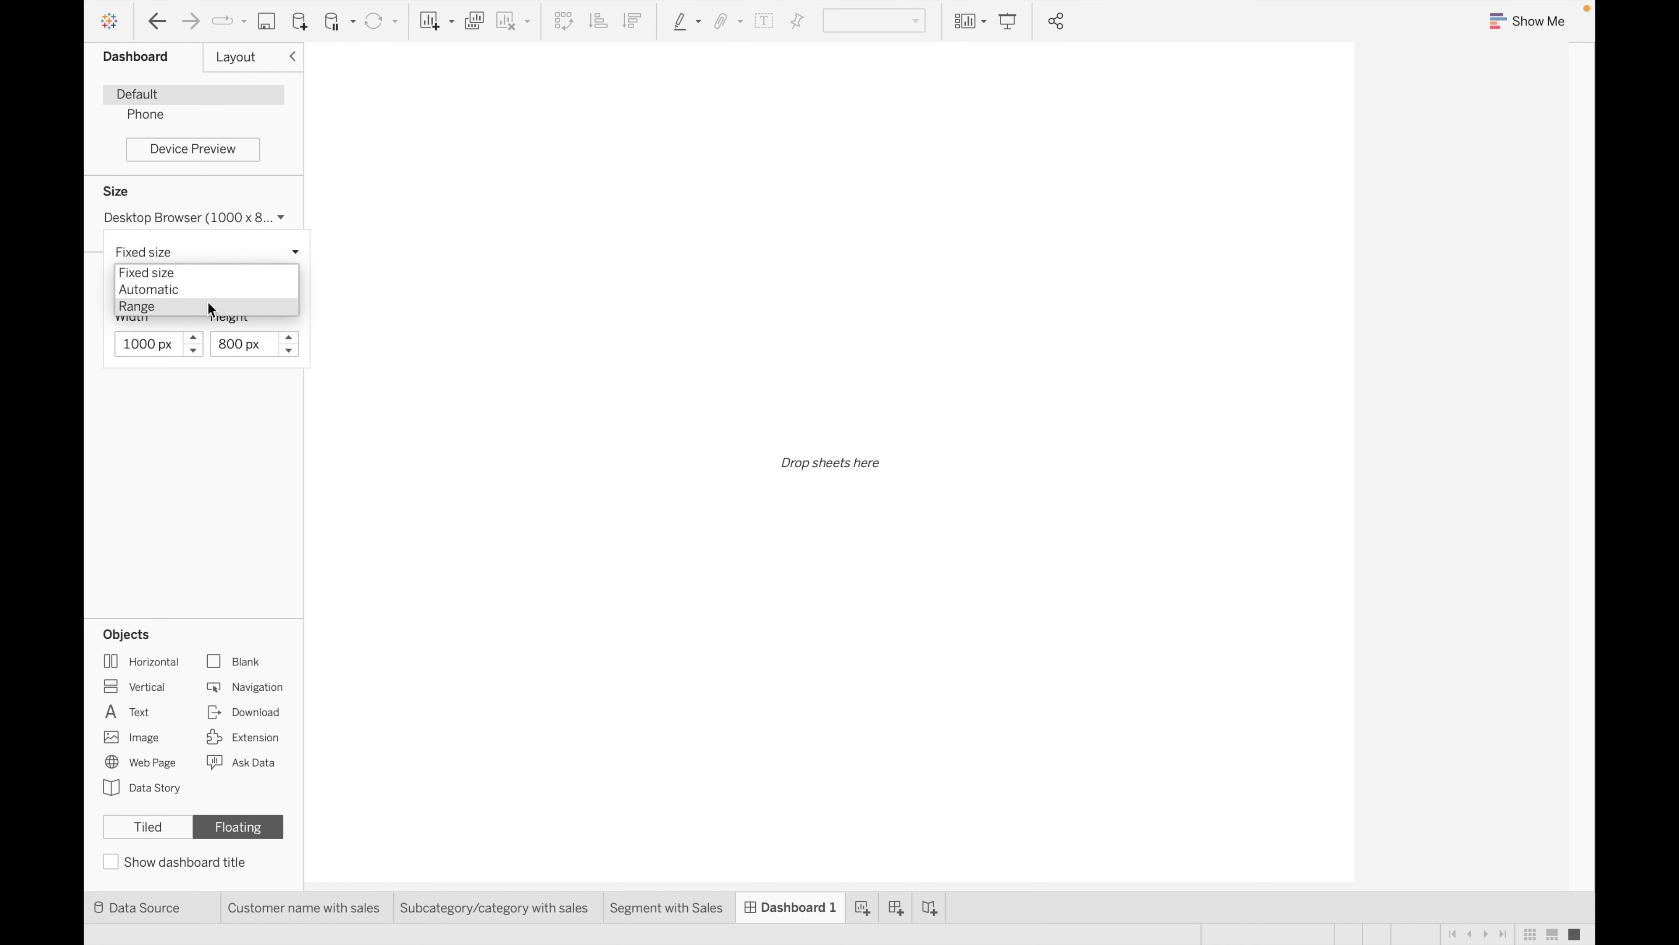
pyautogui.click(213, 273)
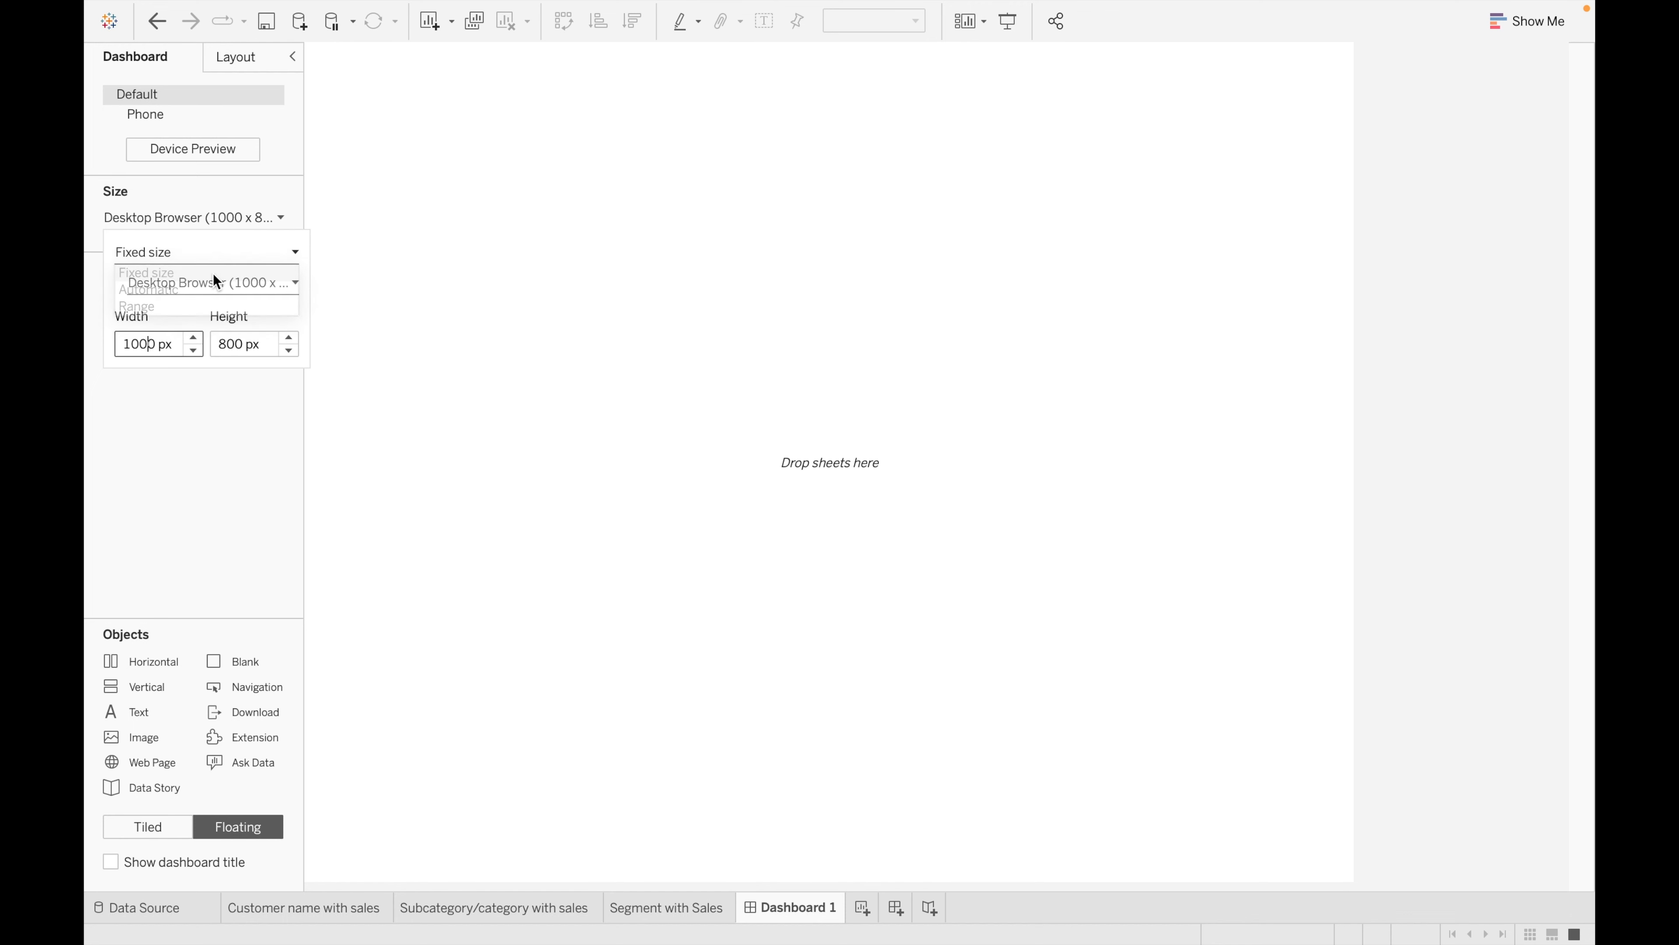
pyautogui.click(238, 286)
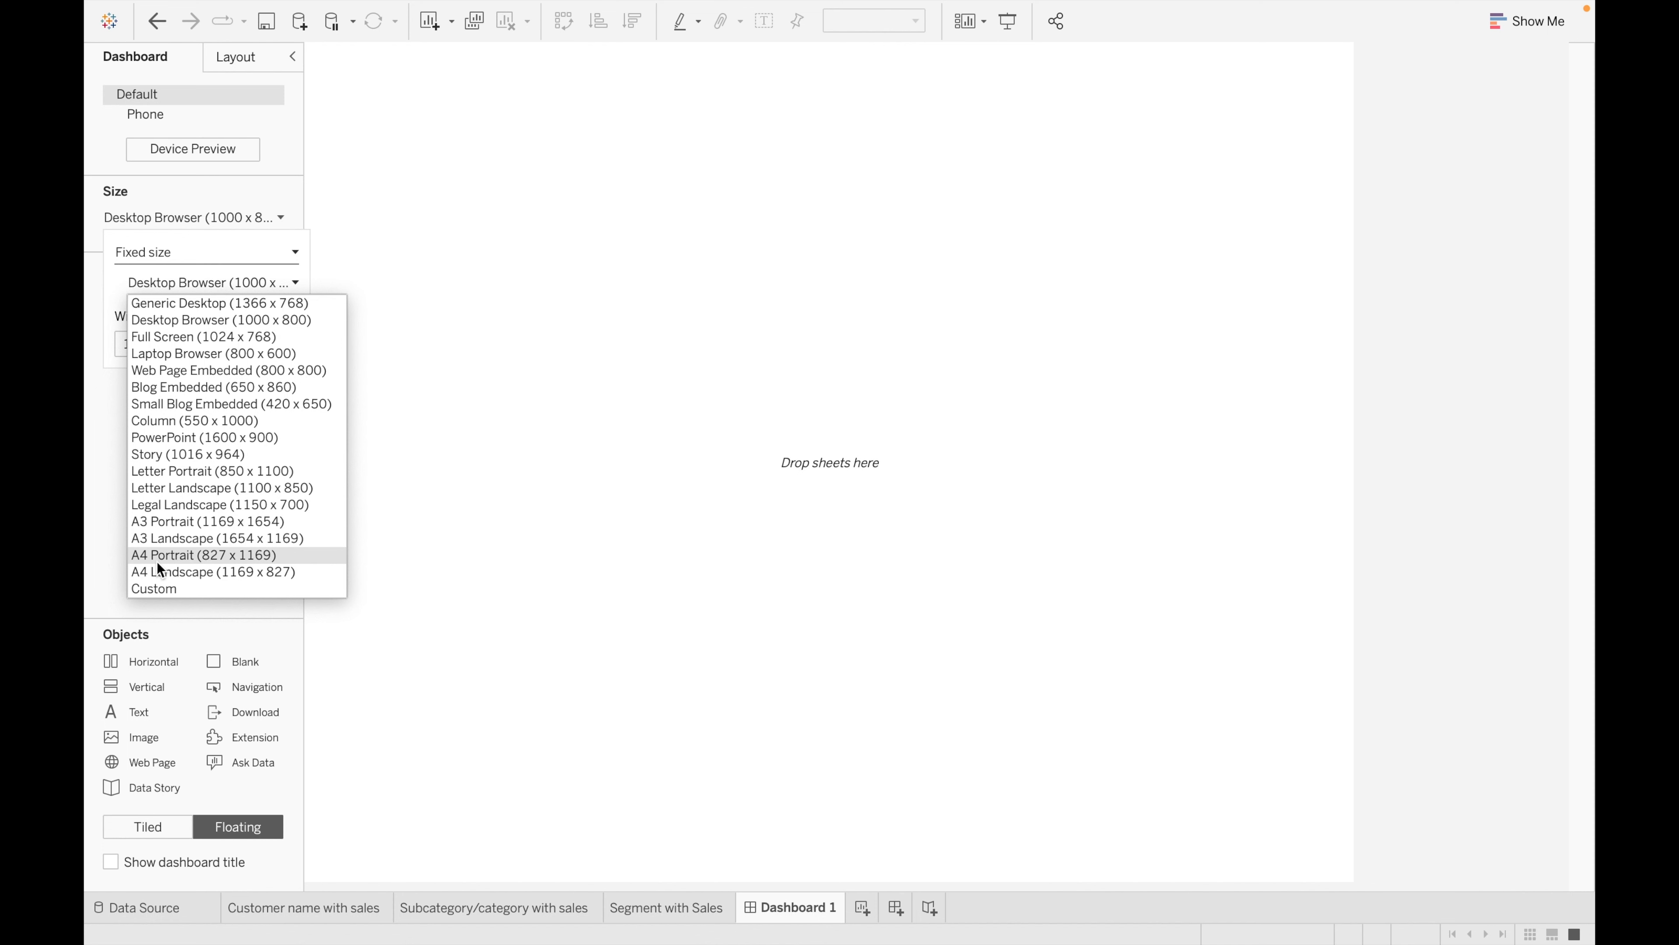
pyautogui.click(185, 586)
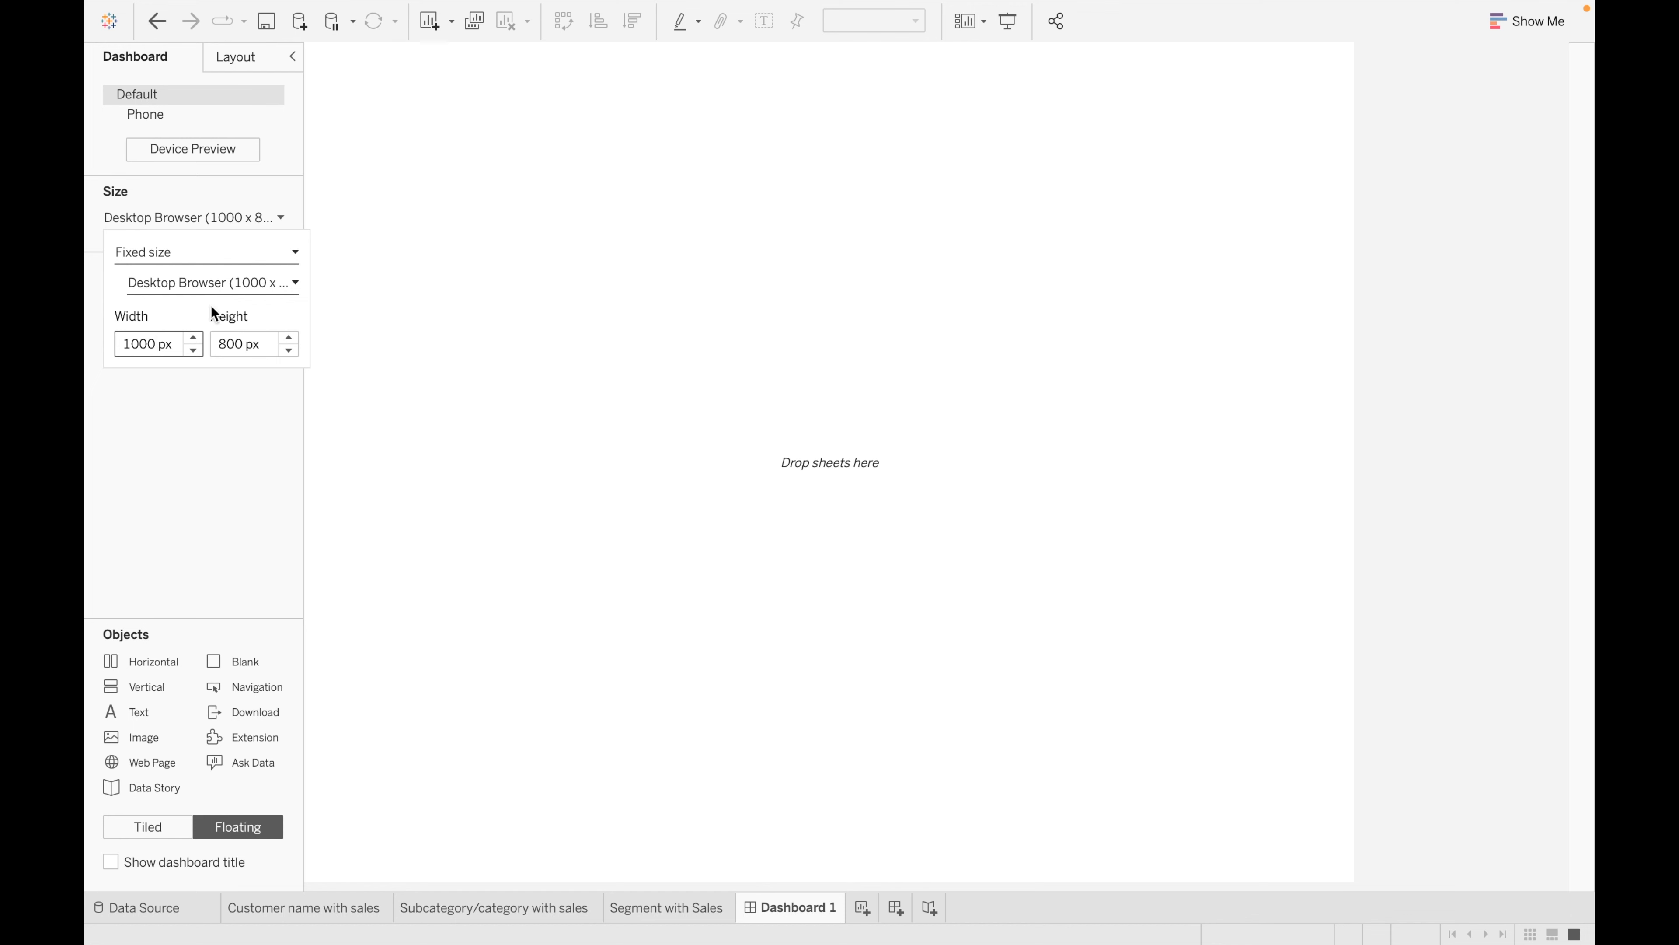
# - Try the Automatic and Range sizing modes for the dashboard
pyautogui.click(231, 264)
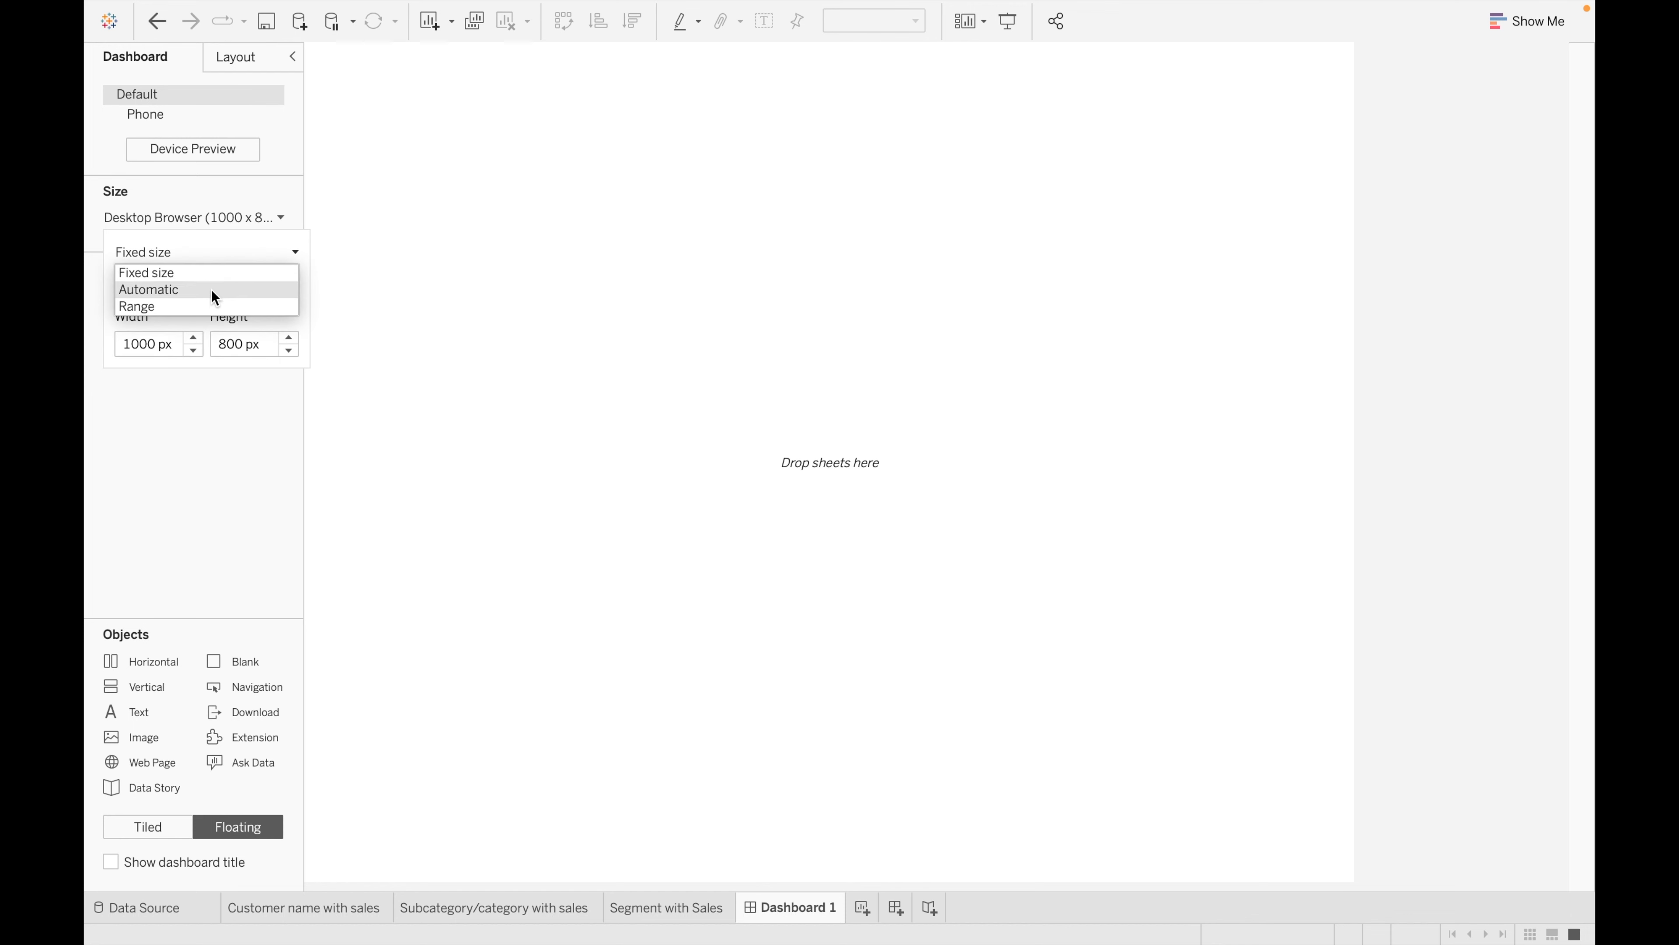
pyautogui.click(211, 289)
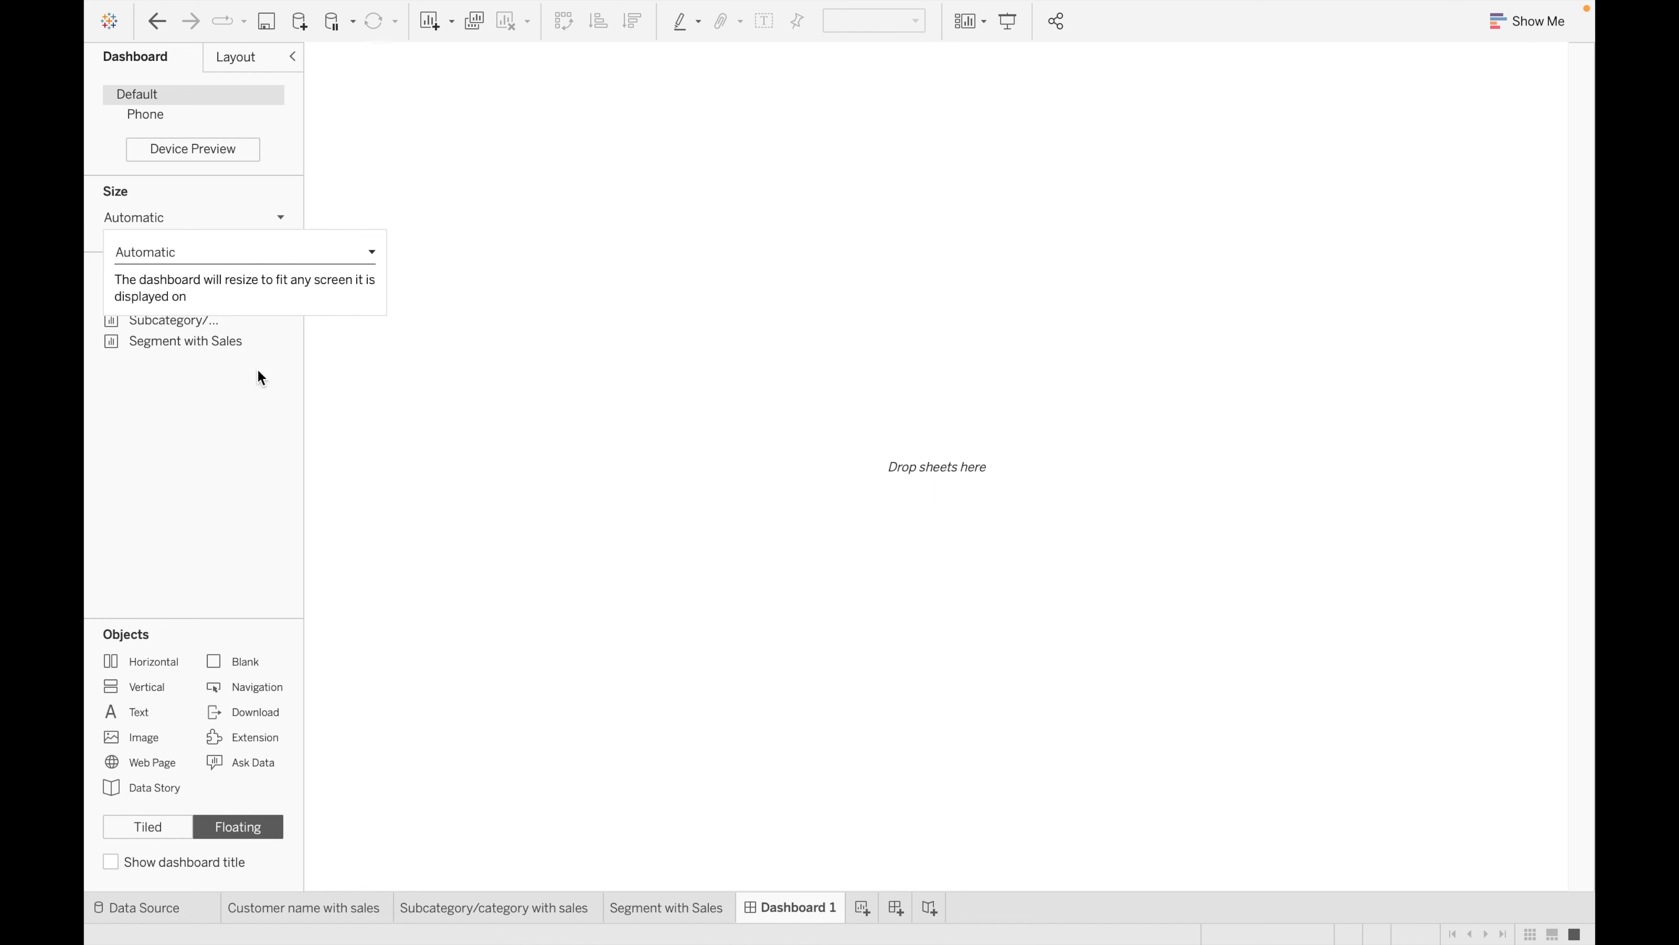
pyautogui.click(220, 259)
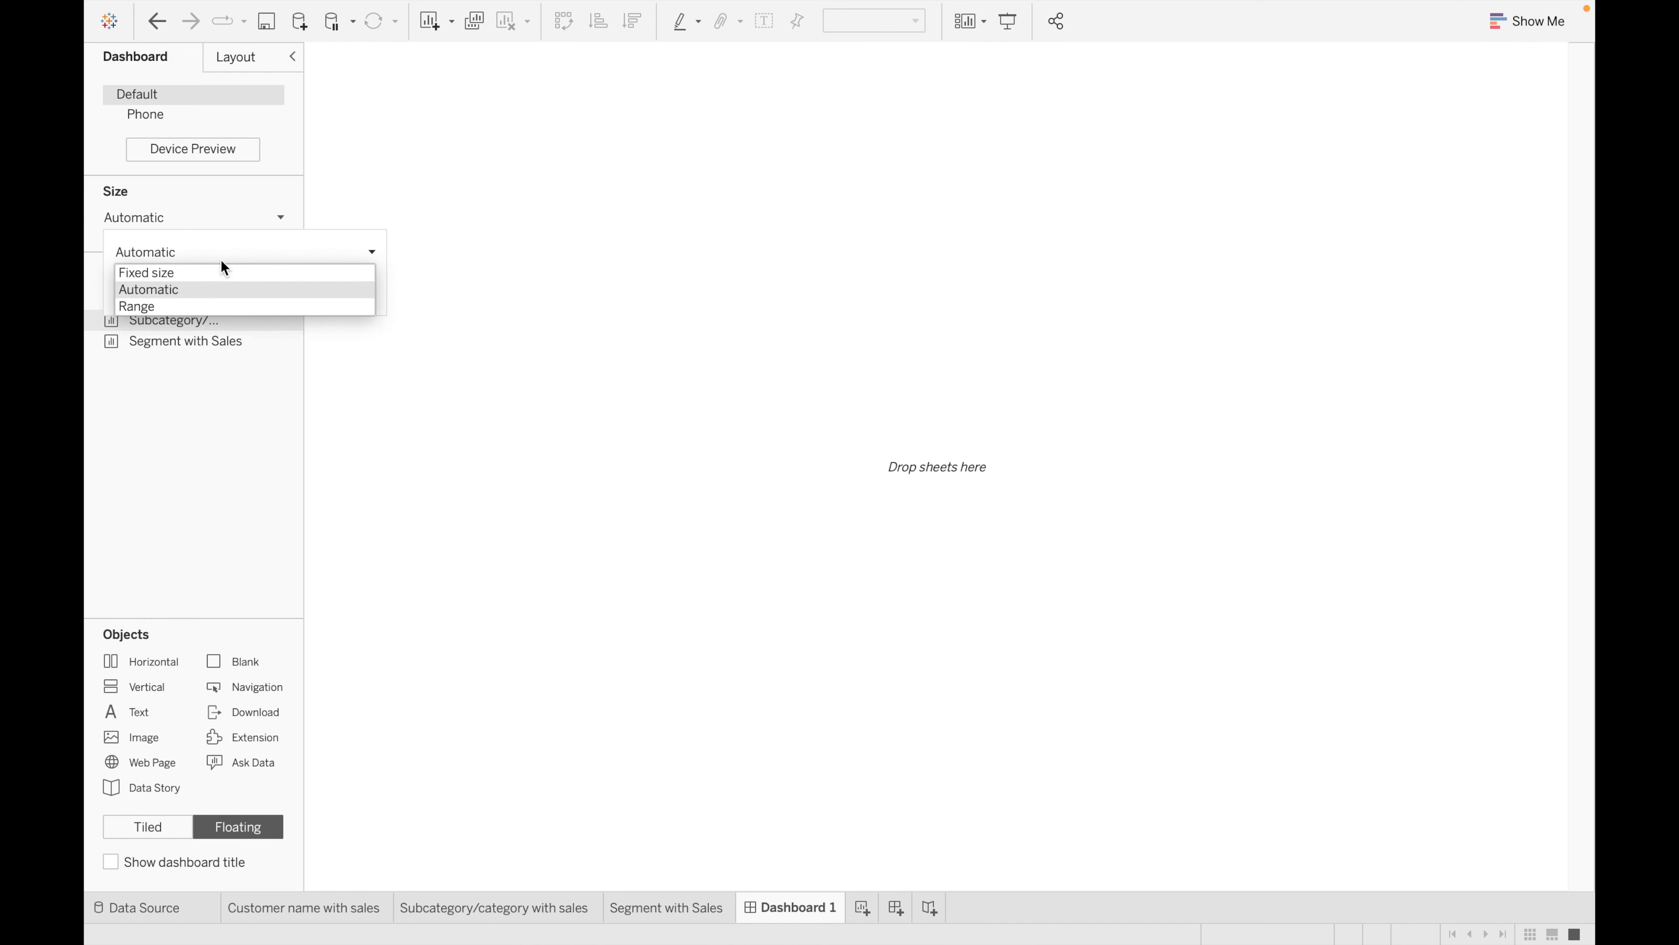
pyautogui.click(195, 307)
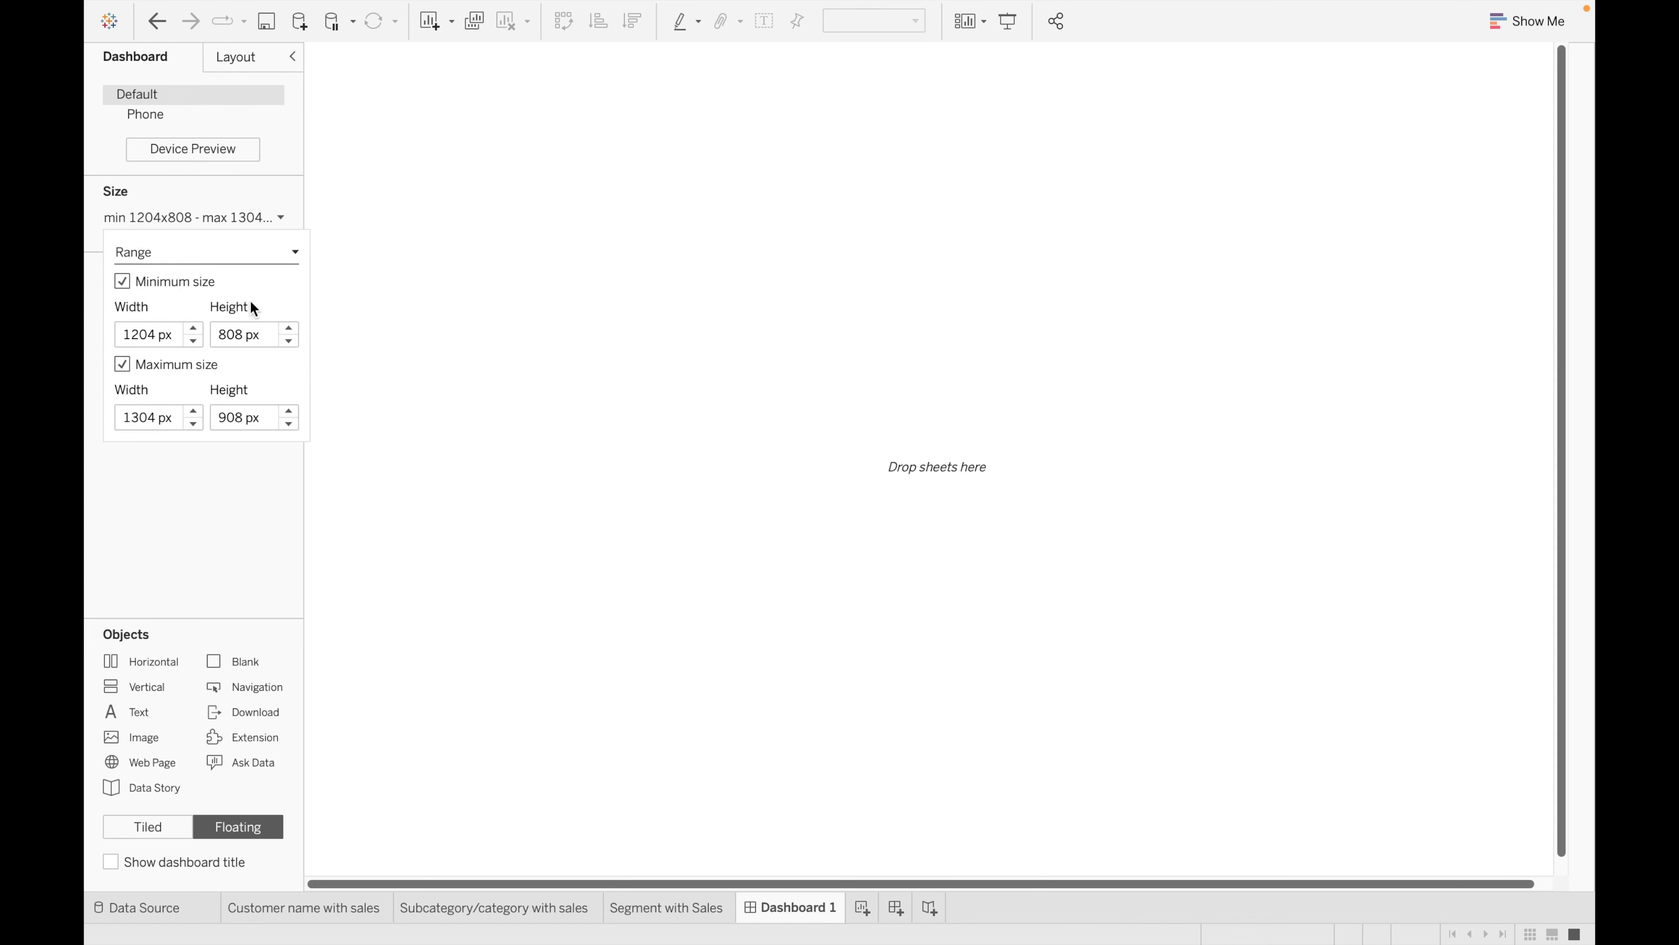
# - Set the dashboard to Fixed size with the Desktop Browser (1000 x 800) preset
pyautogui.click(286, 252)
pyautogui.click(260, 275)
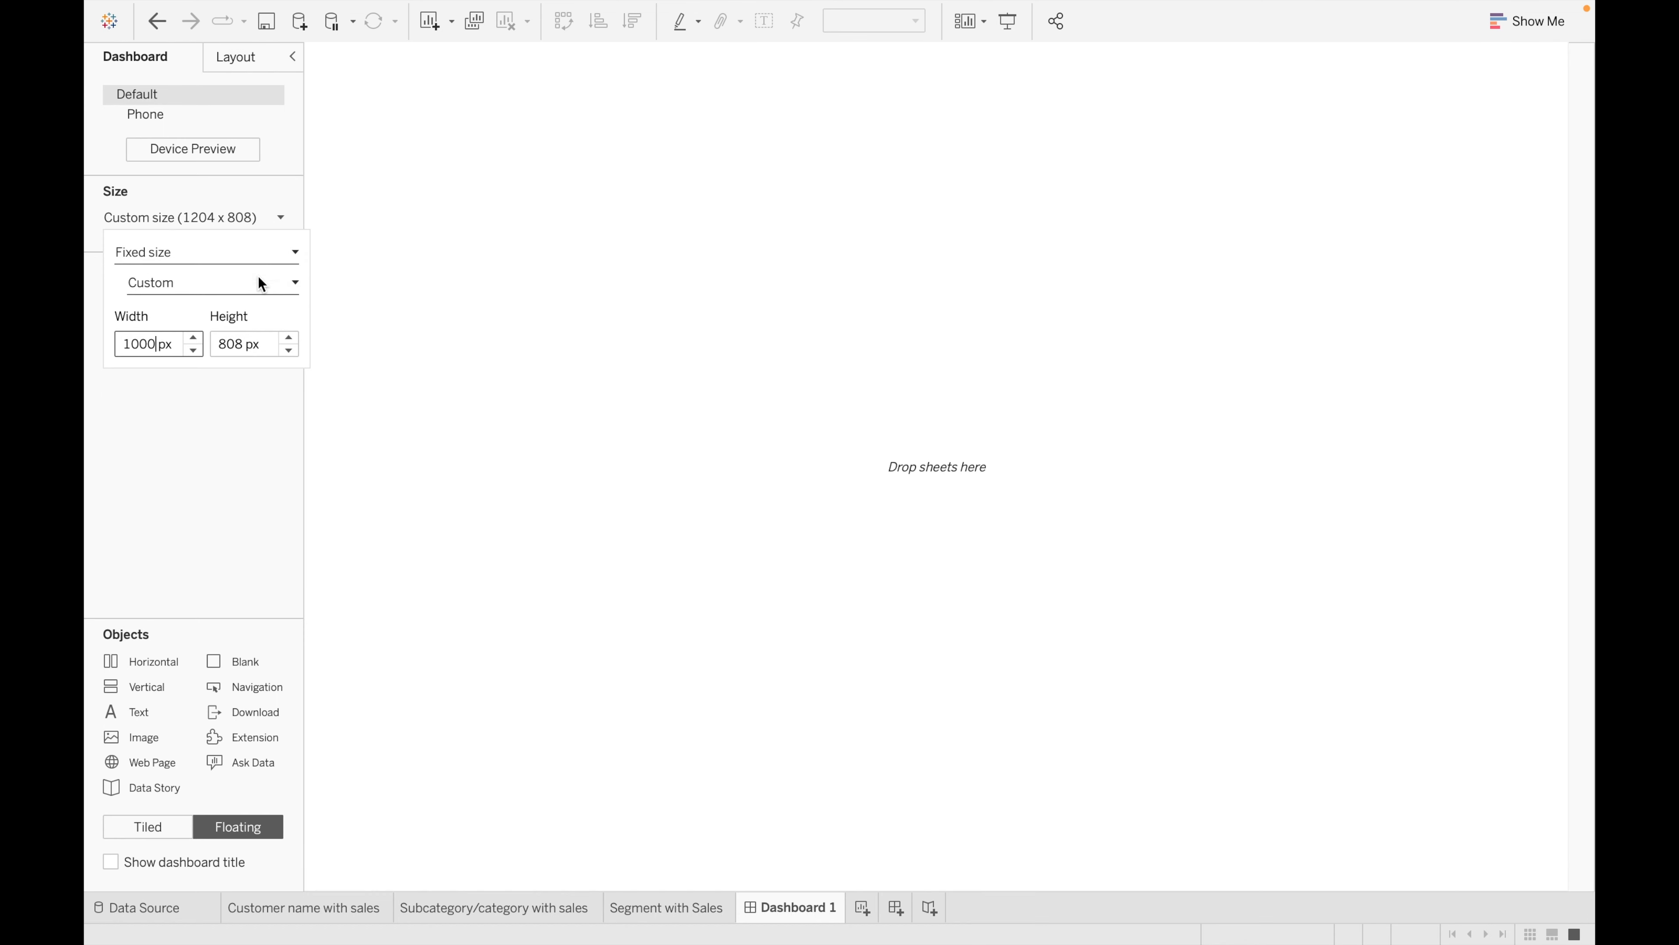
pyautogui.click(292, 282)
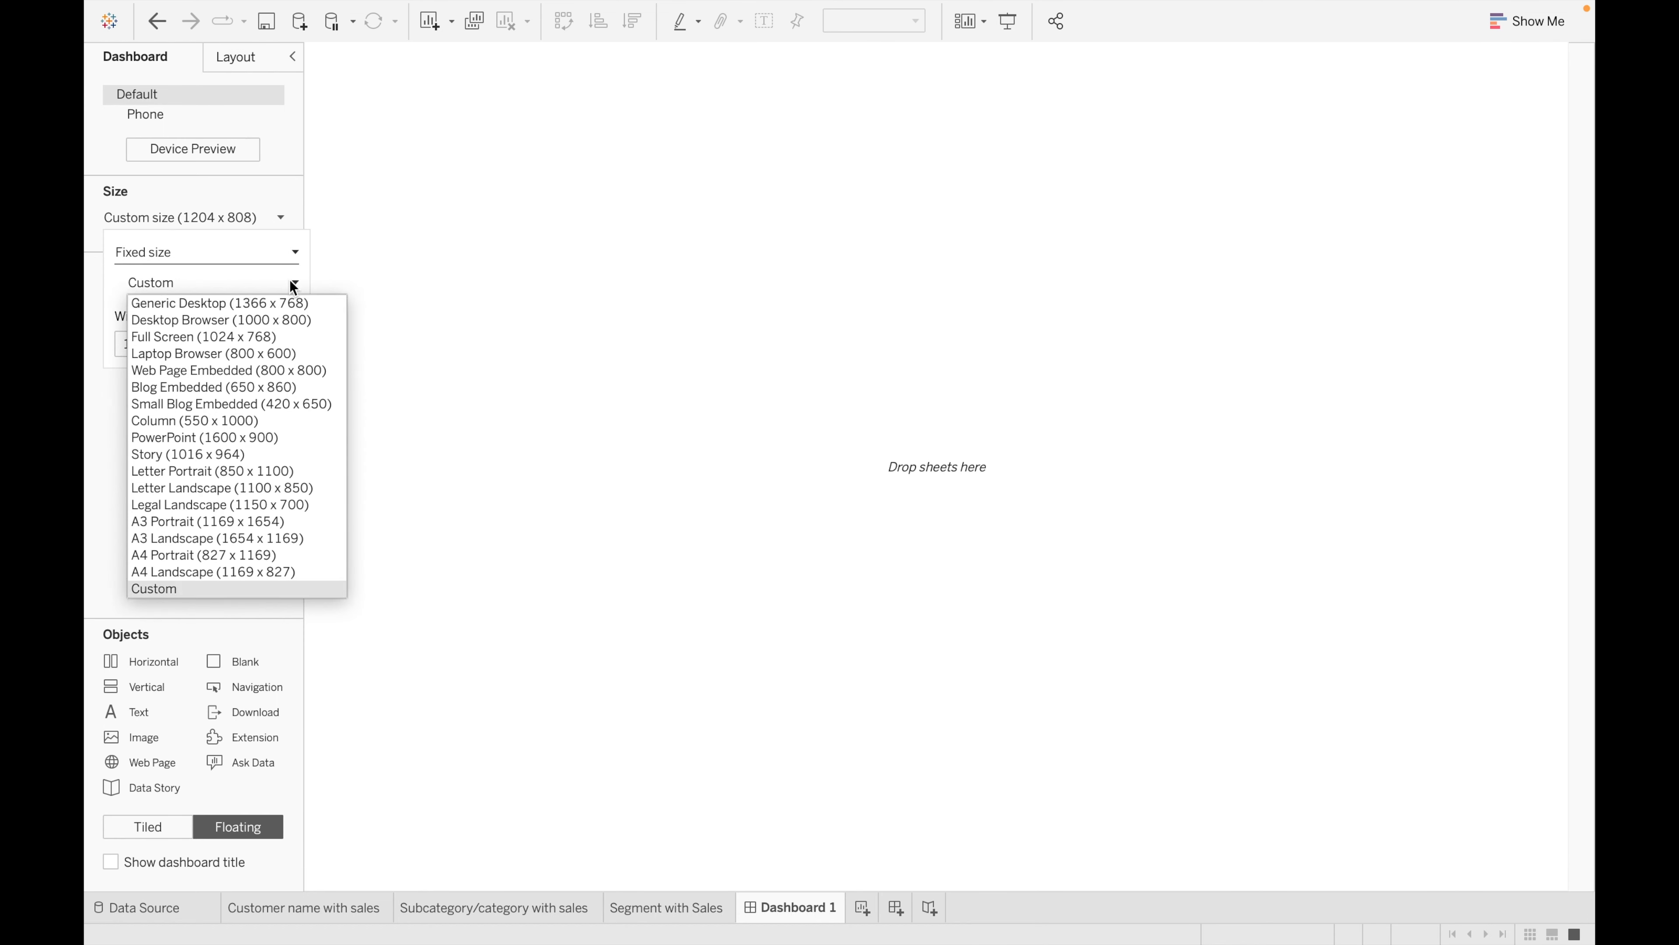
pyautogui.click(269, 319)
pyautogui.click(193, 440)
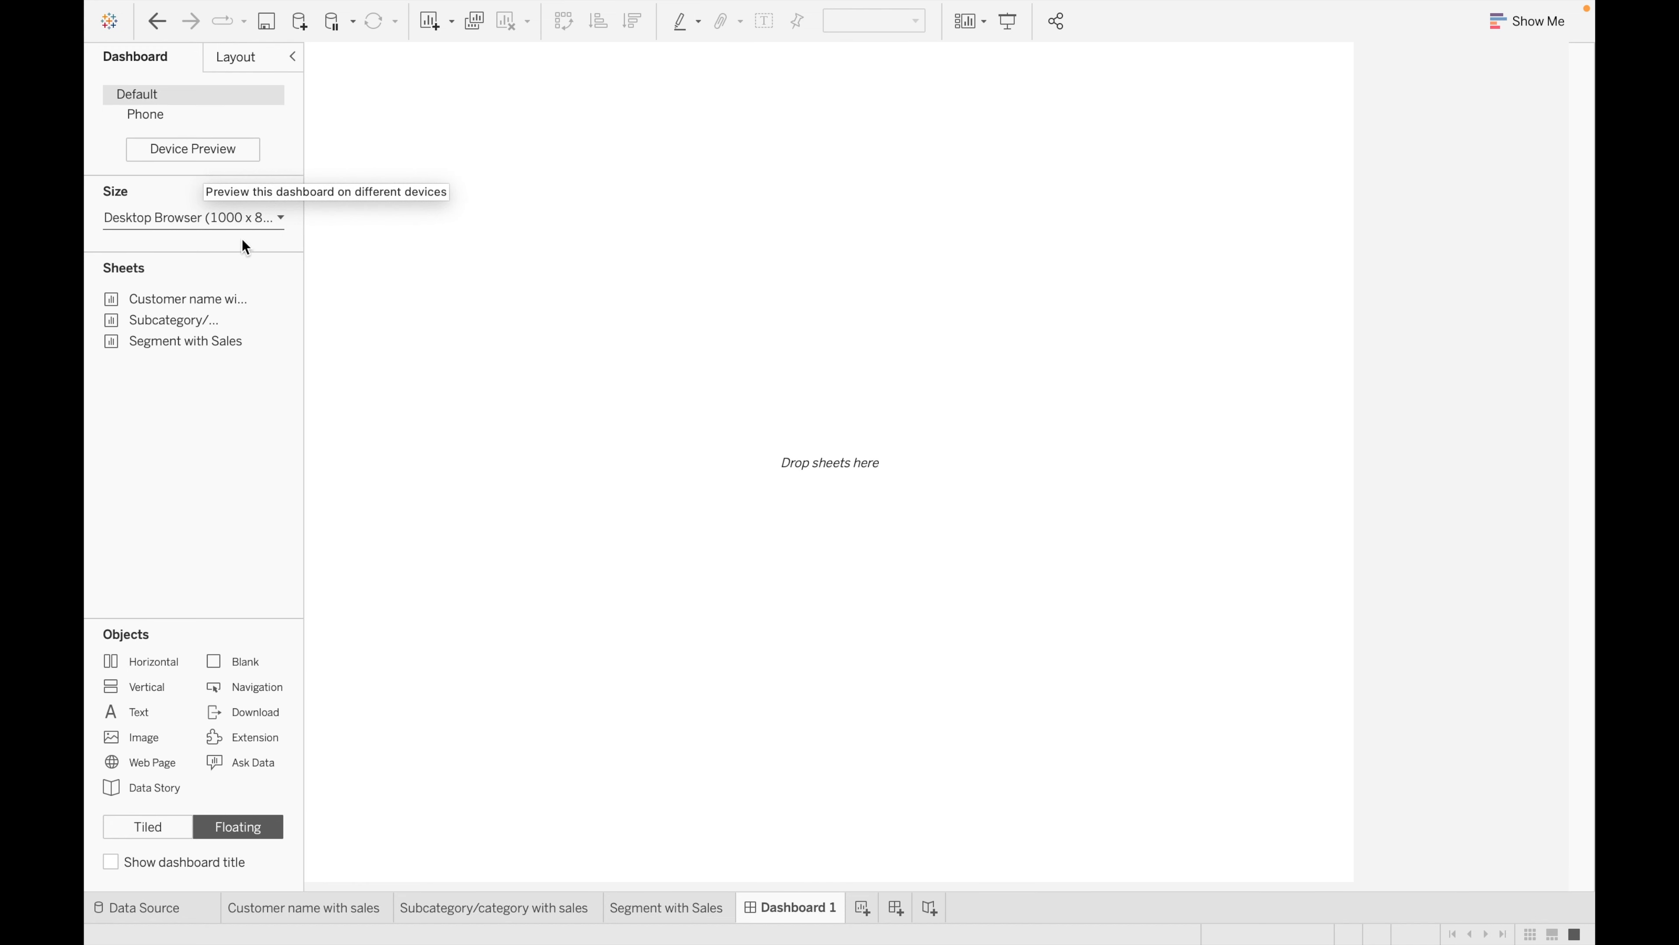
# - Add the customer and subcategory sales sheets to the dashboard as floating objects, placing the subcategory chart to the right of the customer chart
pyautogui.moveTo(197, 298)
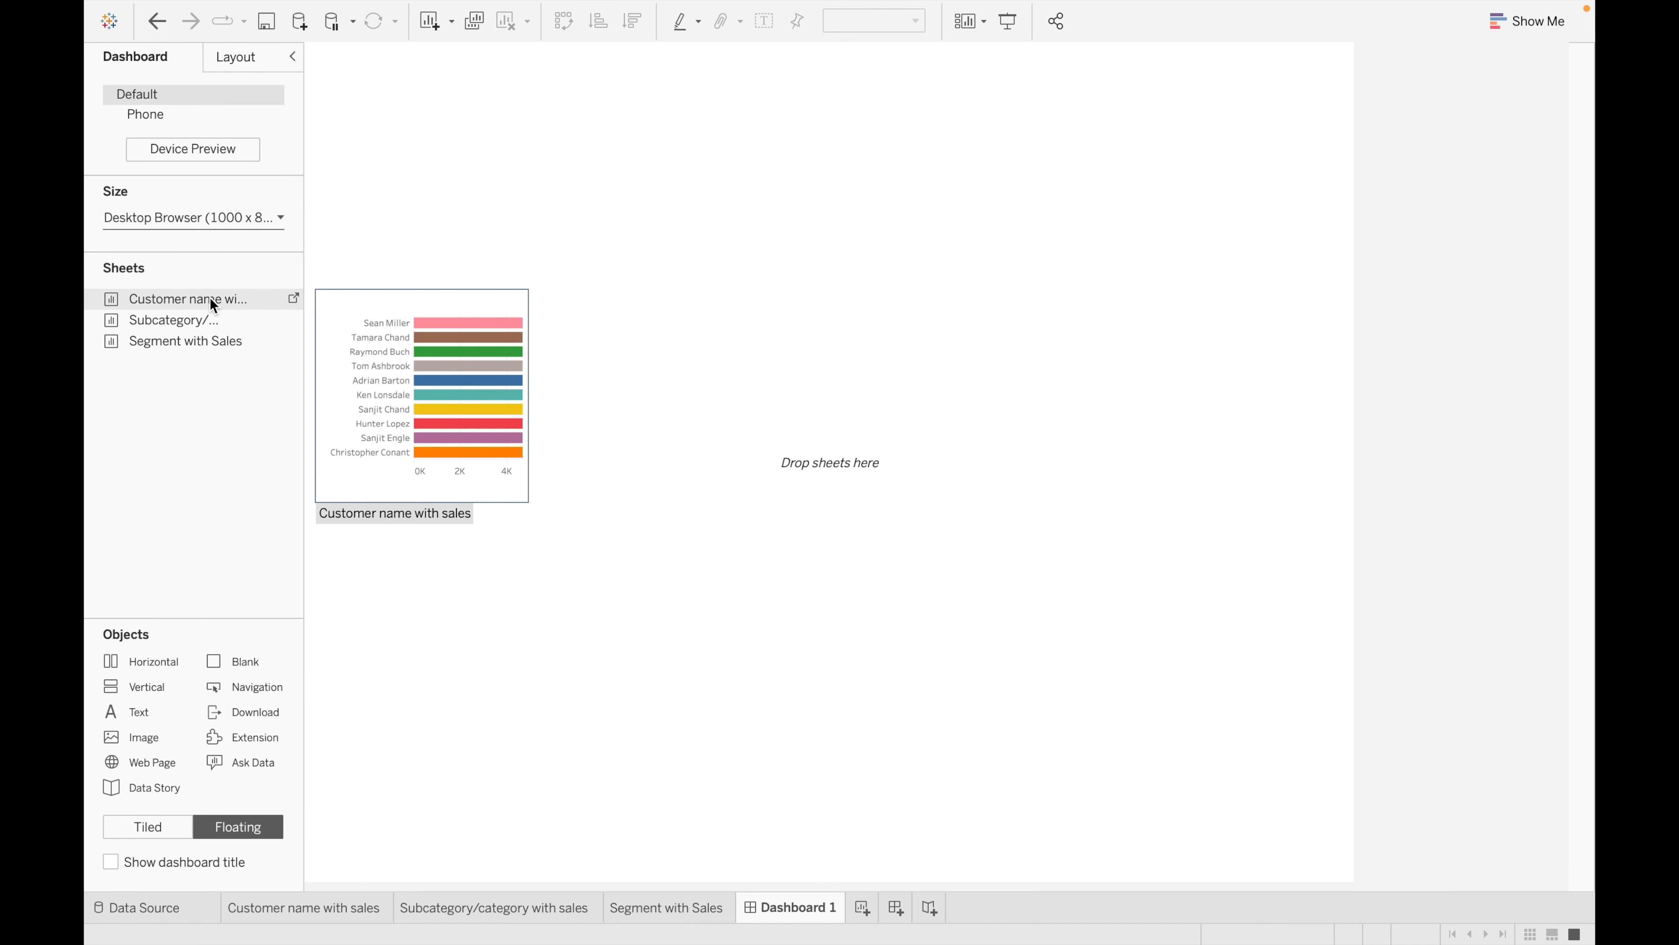
pyautogui.doubleClick(210, 298)
pyautogui.doubleClick(197, 318)
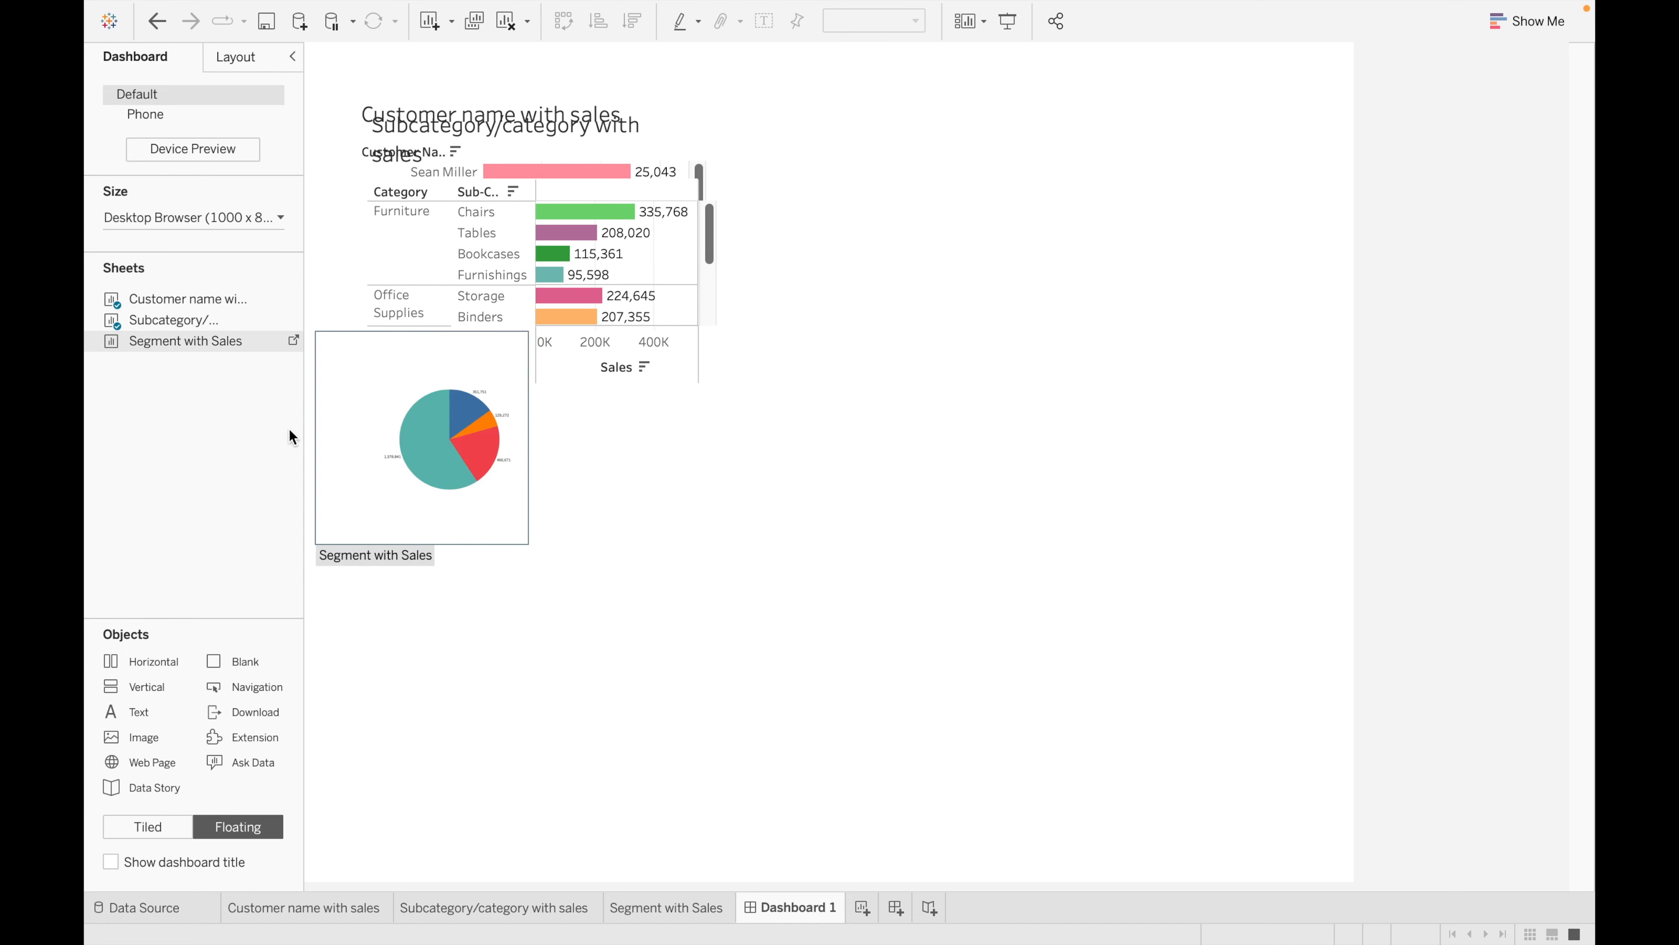
pyautogui.click(554, 116)
pyautogui.moveTo(554, 116); pyautogui.dragTo(996, 121)
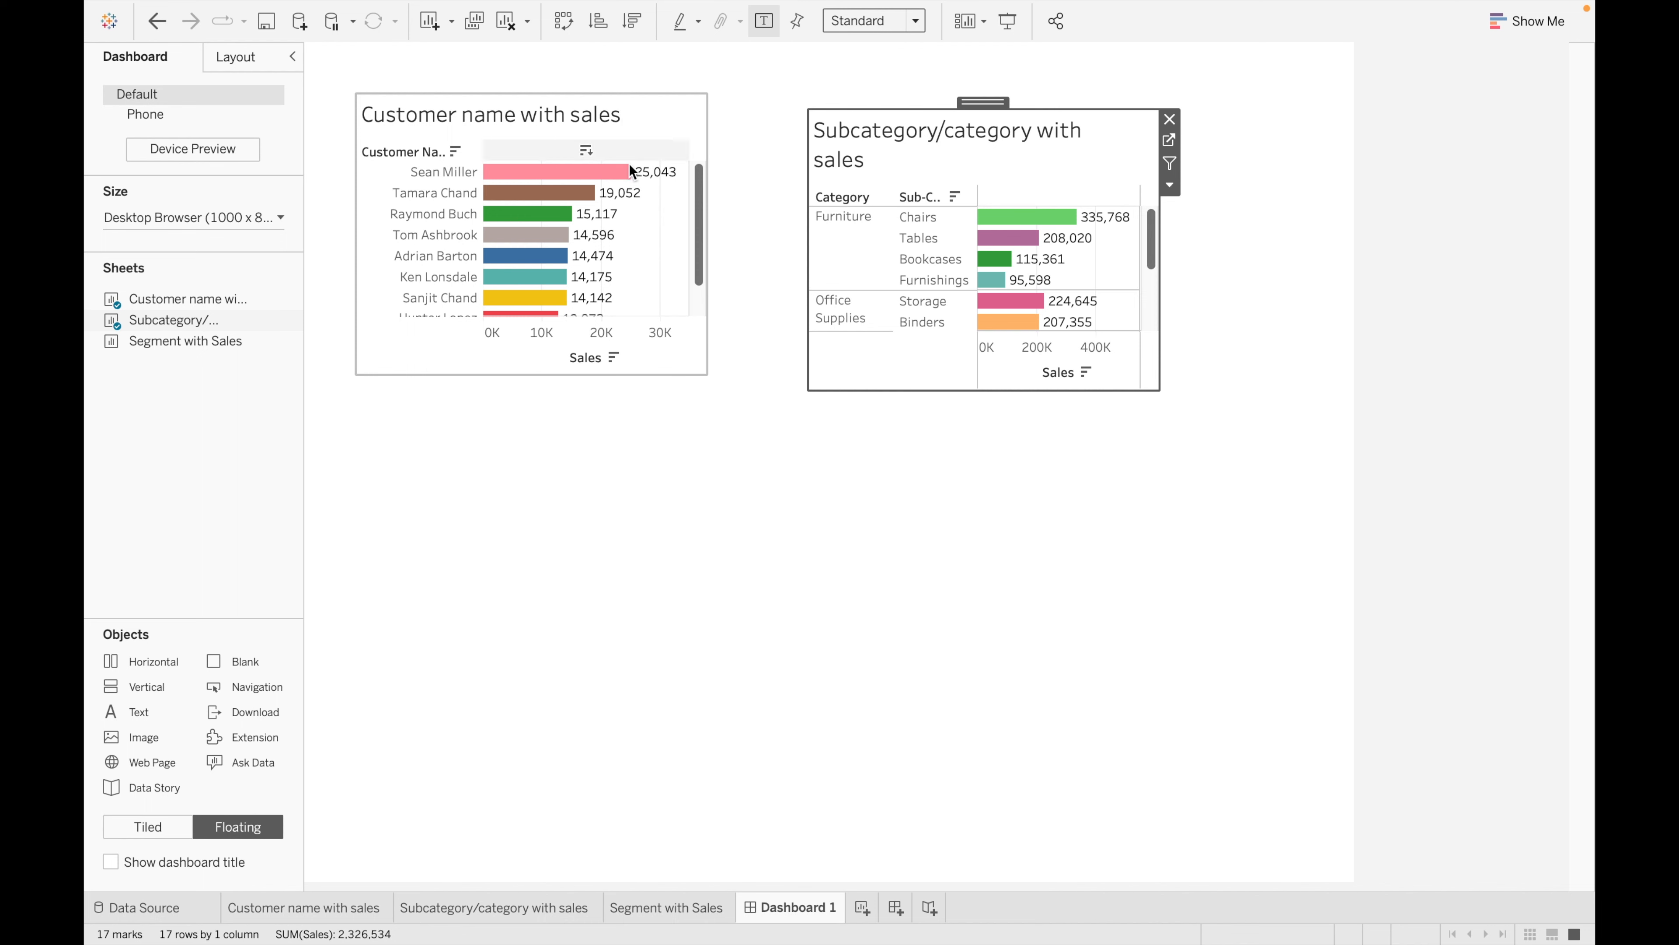
# - Turn on Device Preview and view the dashboard as Desktop, Tablet and Phone device types
pyautogui.click(212, 149)
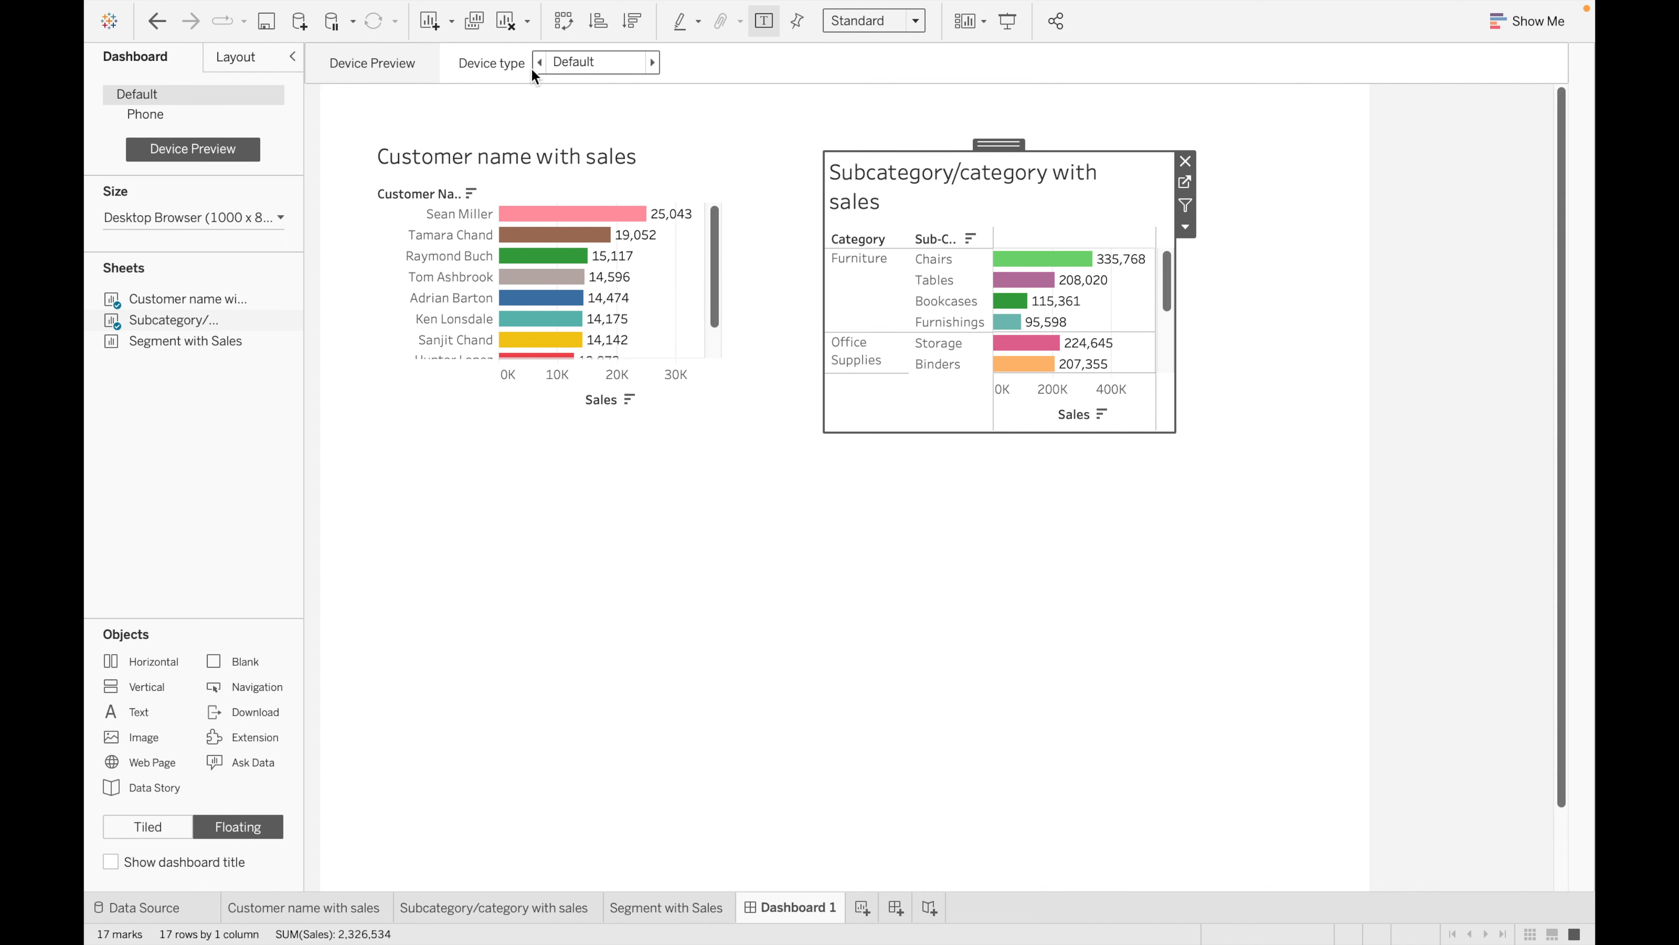
pyautogui.click(652, 62)
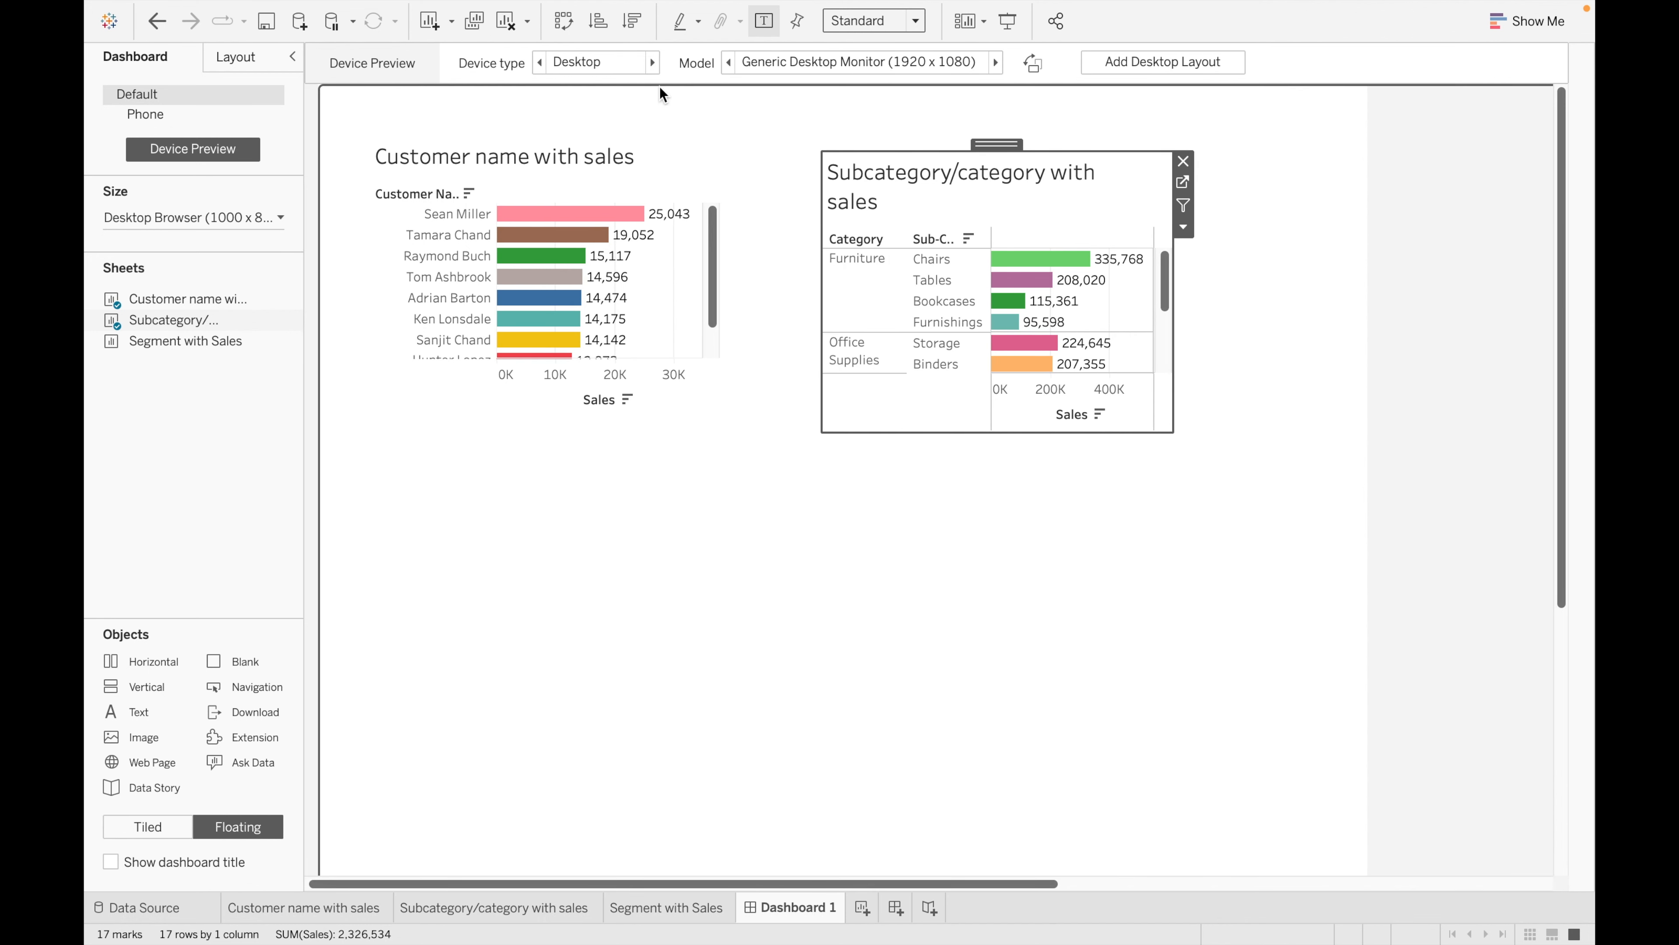
pyautogui.click(652, 62)
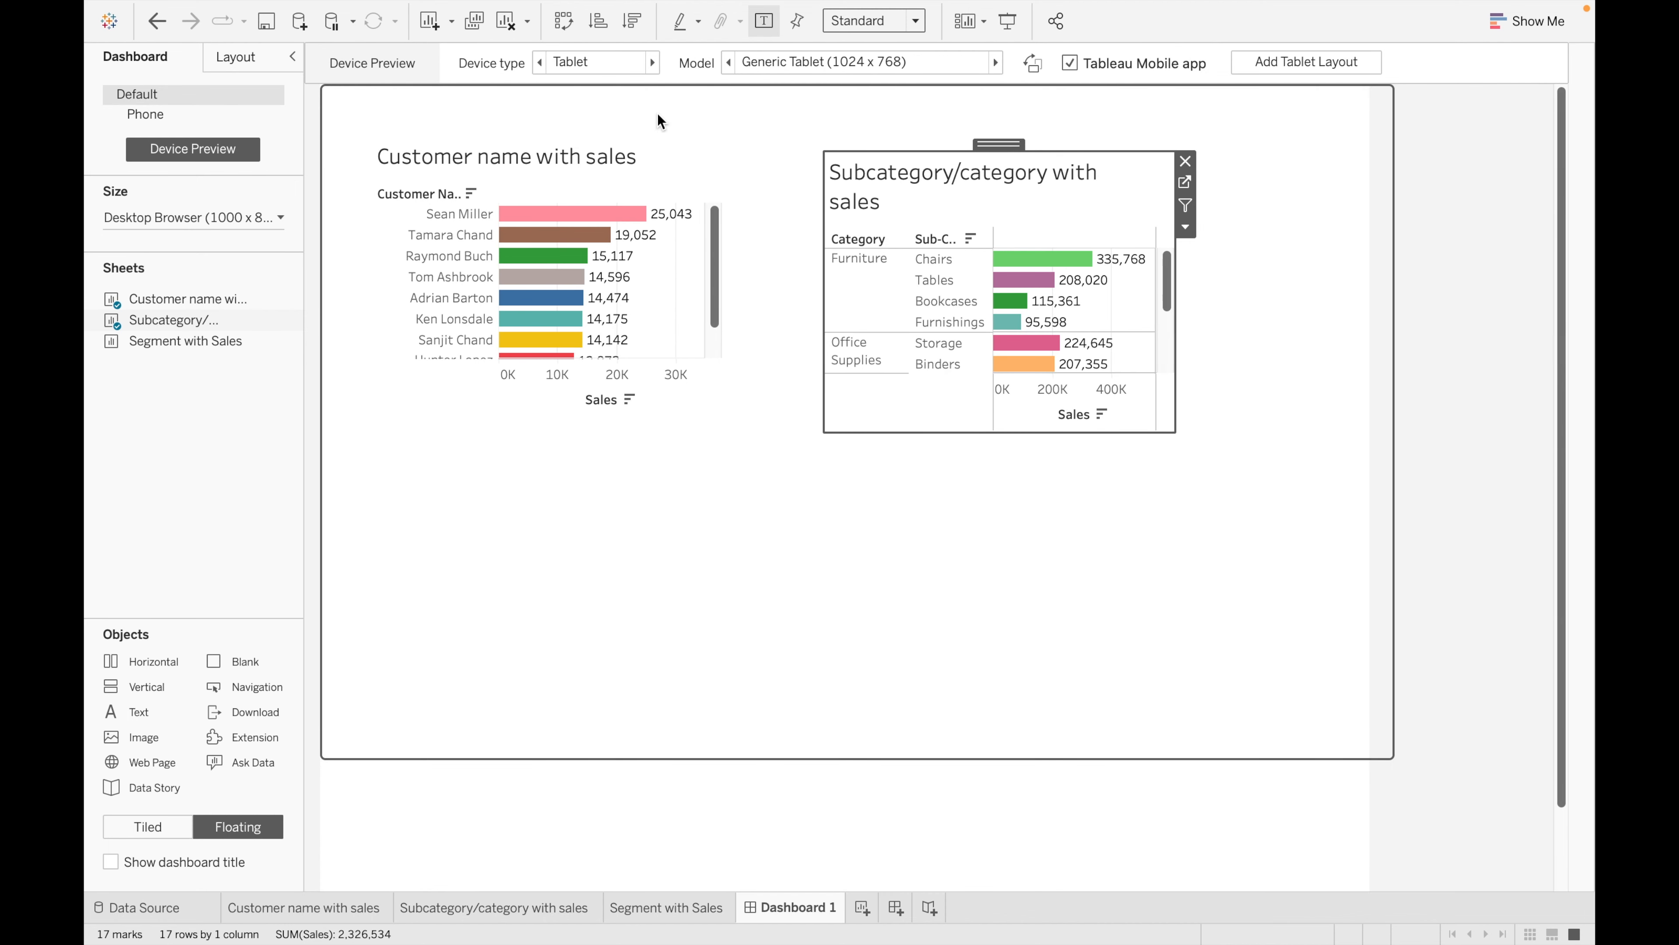
pyautogui.click(652, 62)
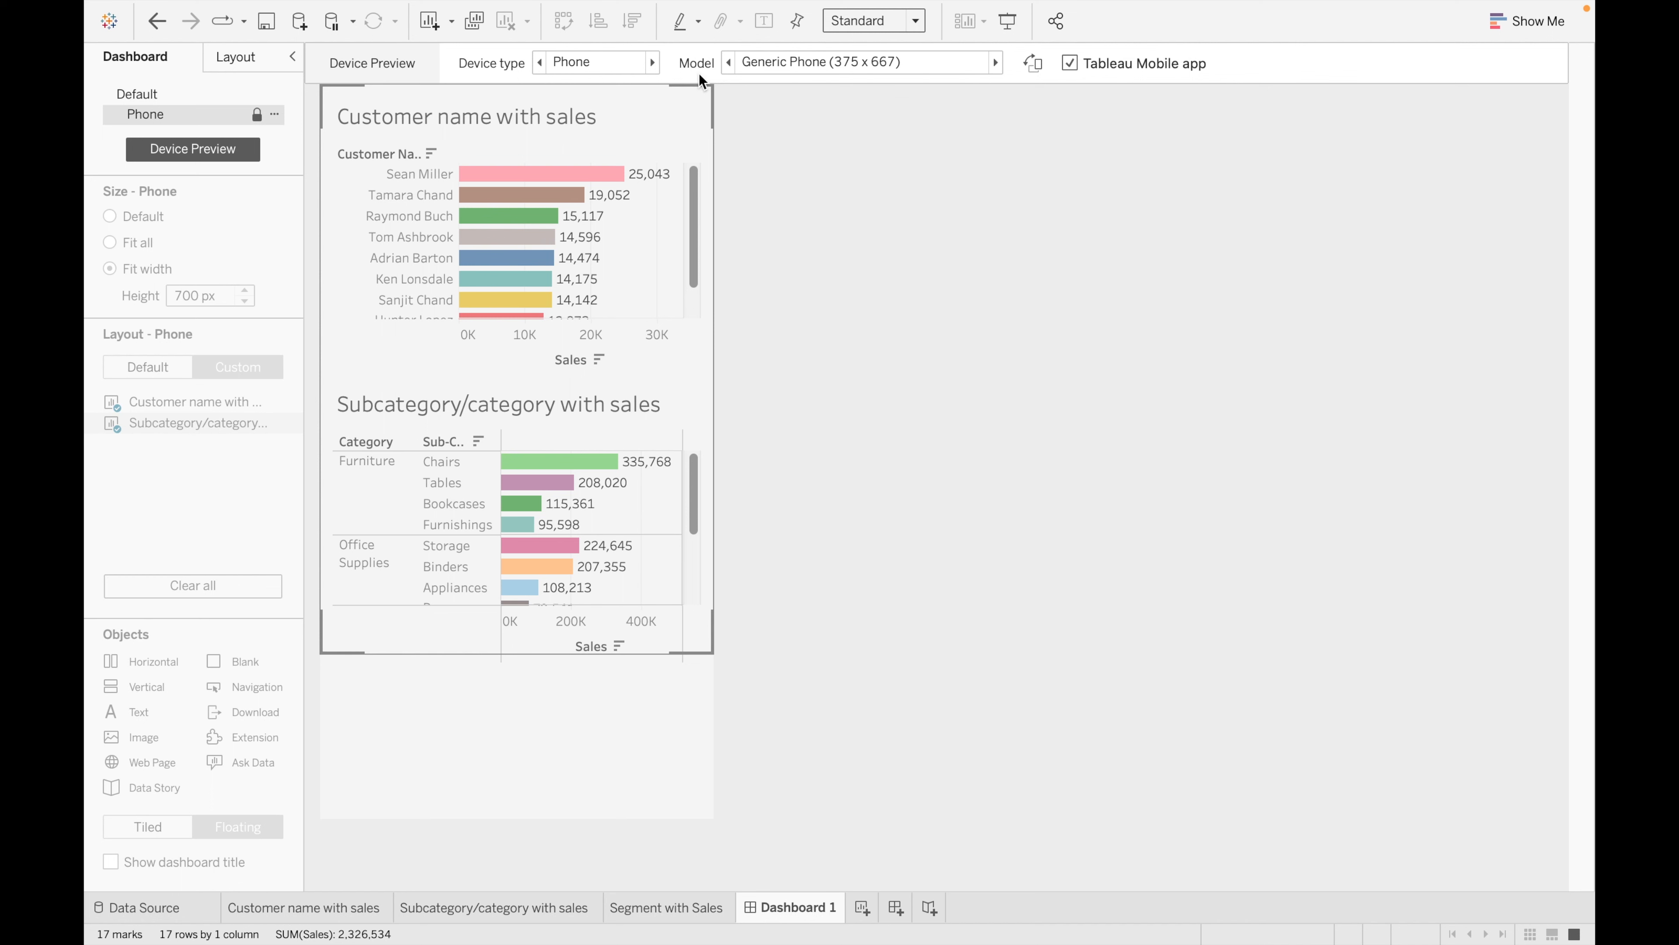
# - Preview the phone layout on the iPhone X/XS/11/11 Pro, iPhone 7/8 and iPhone 7 Plus/8 Plus models
pyautogui.click(997, 66)
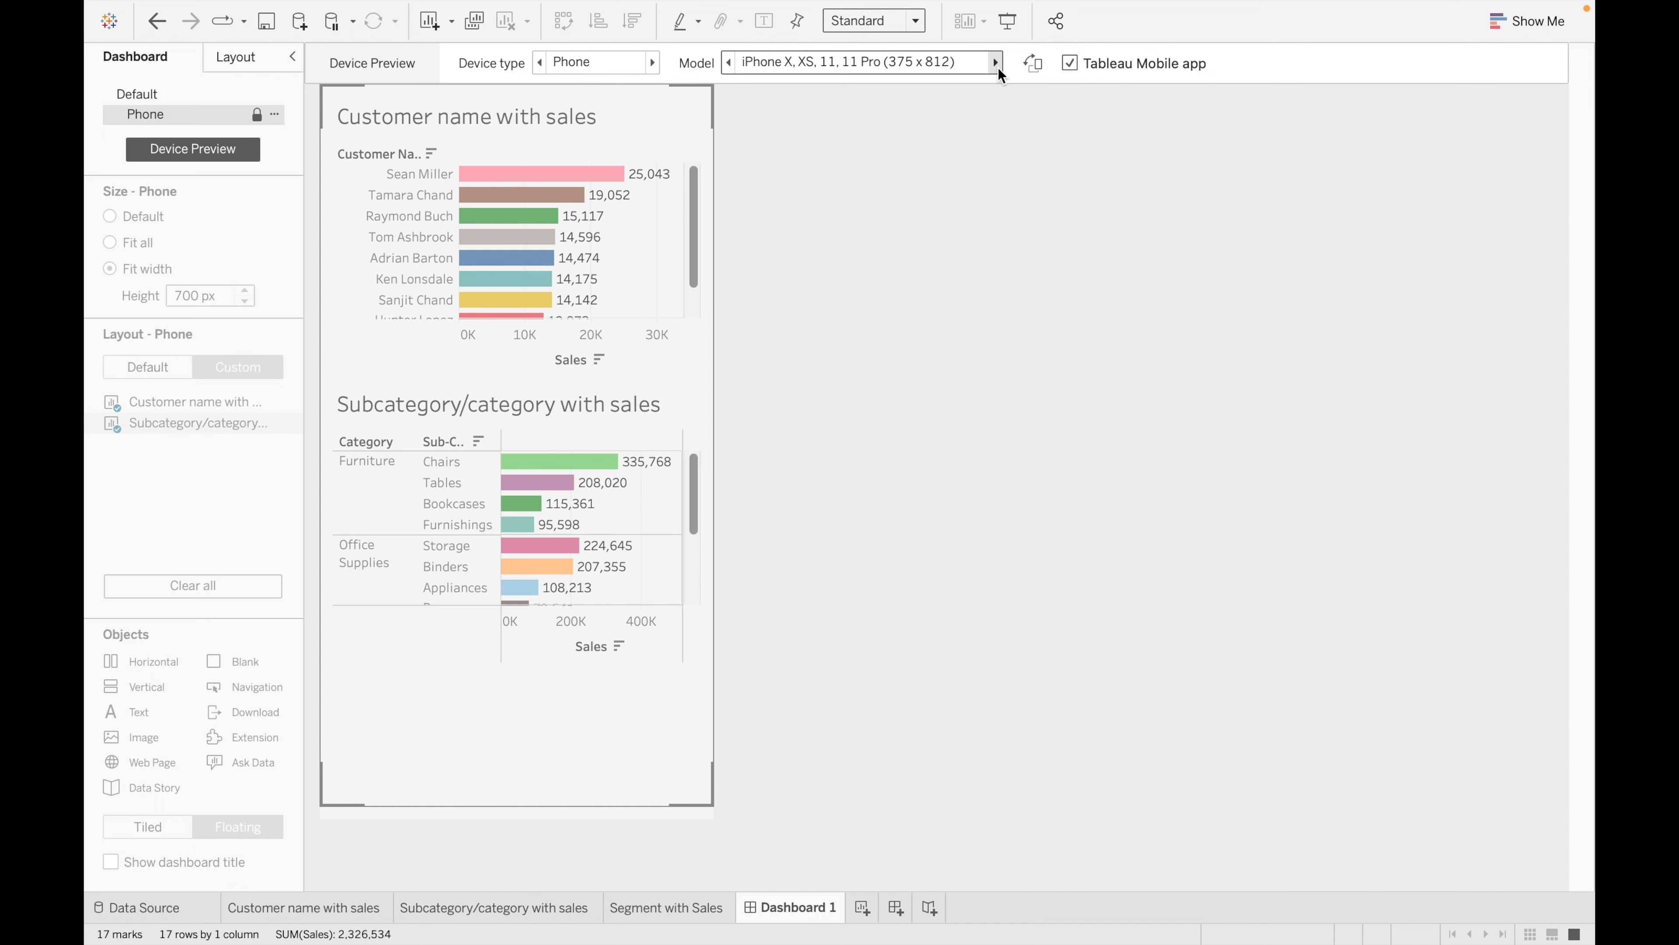
pyautogui.click(998, 67)
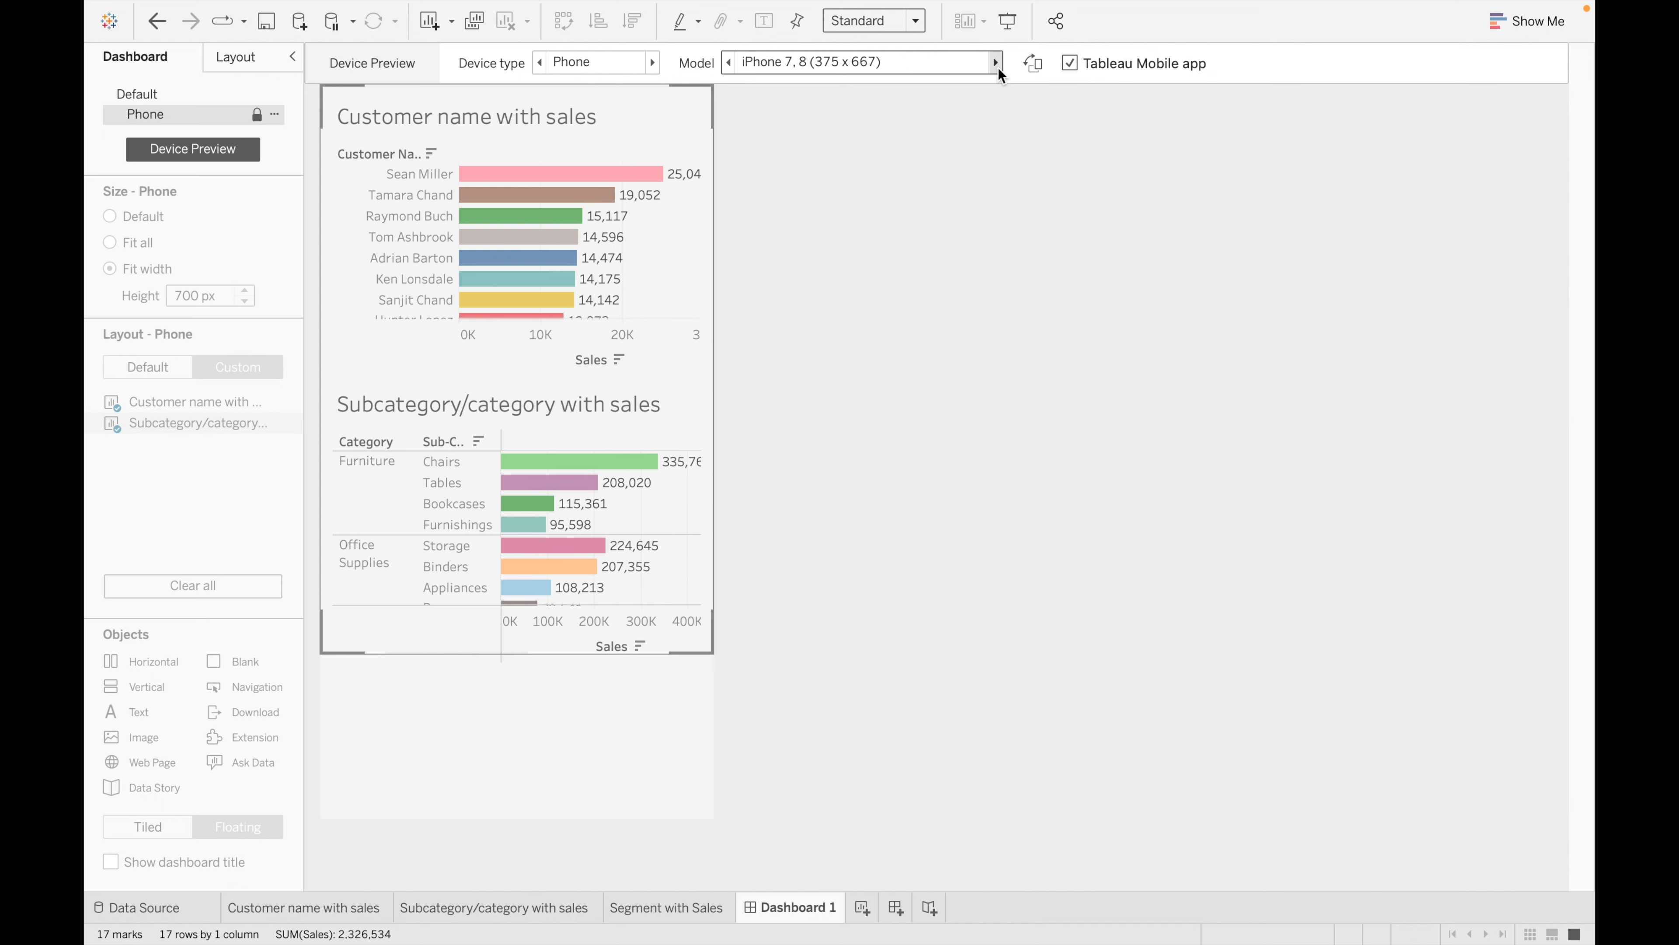
pyautogui.click(999, 67)
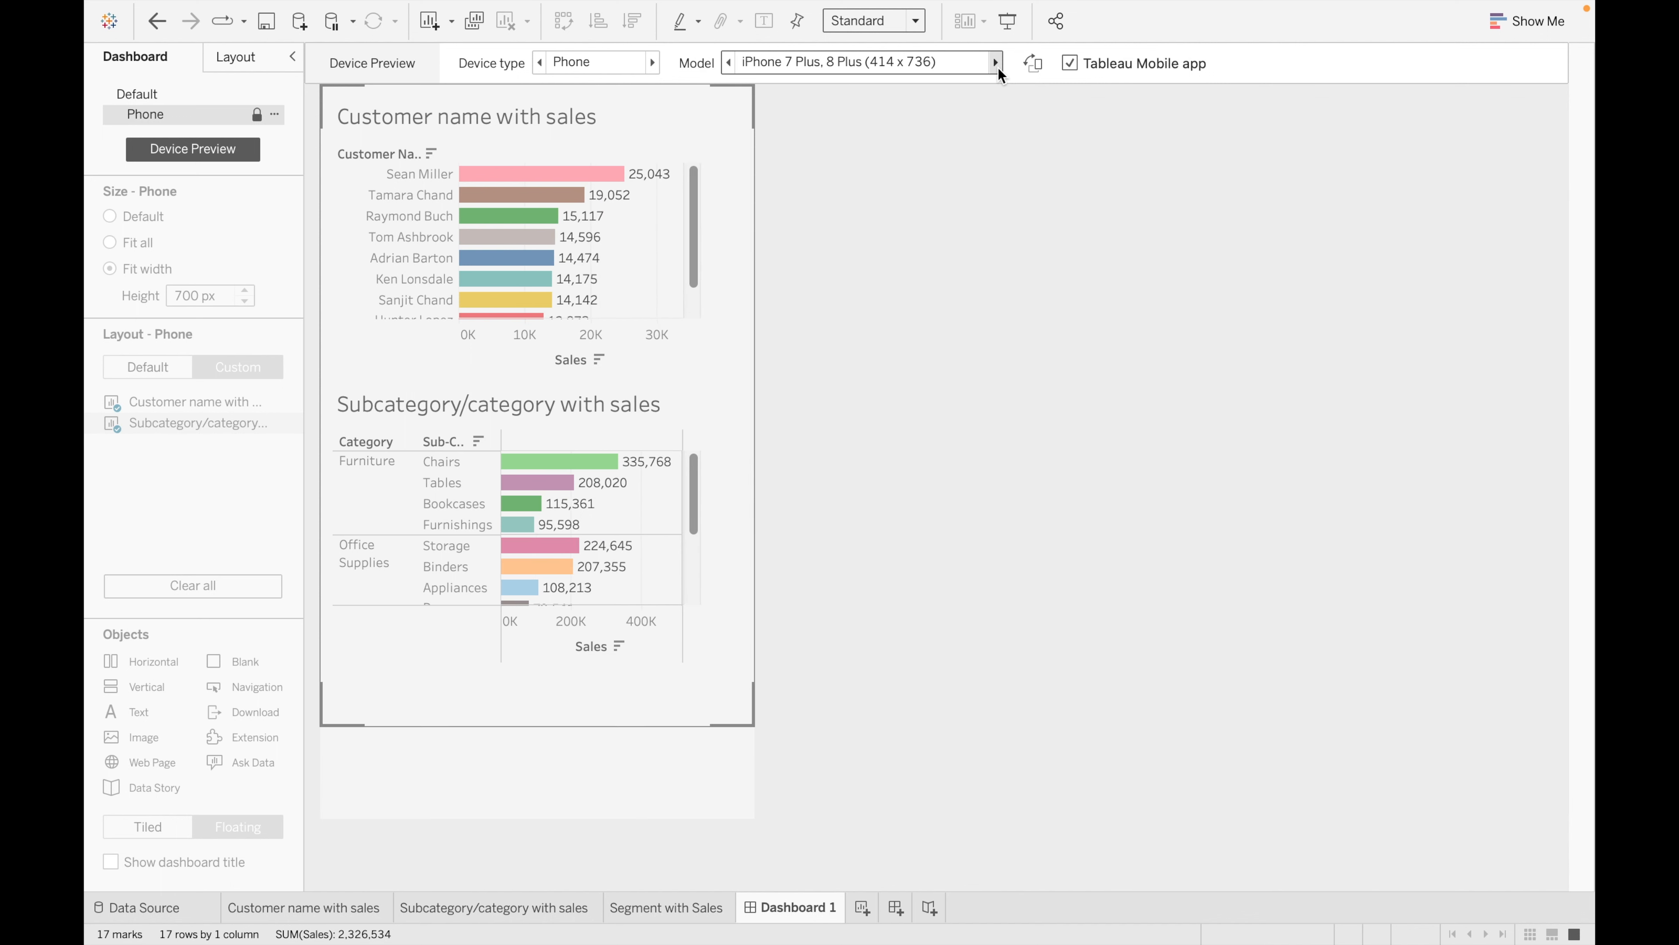
# - Step the phone preview through the remaining models after iPhone 7 Plus, 8 Plus, up to Google Pixel Series (411 x 731)
pyautogui.click(998, 67)
pyautogui.click(998, 67)
pyautogui.click(995, 62)
pyautogui.click(995, 62)
pyautogui.click(995, 62)
pyautogui.click(995, 62)
pyautogui.click(995, 62)
pyautogui.click(995, 63)
pyautogui.click(995, 62)
pyautogui.click(995, 62)
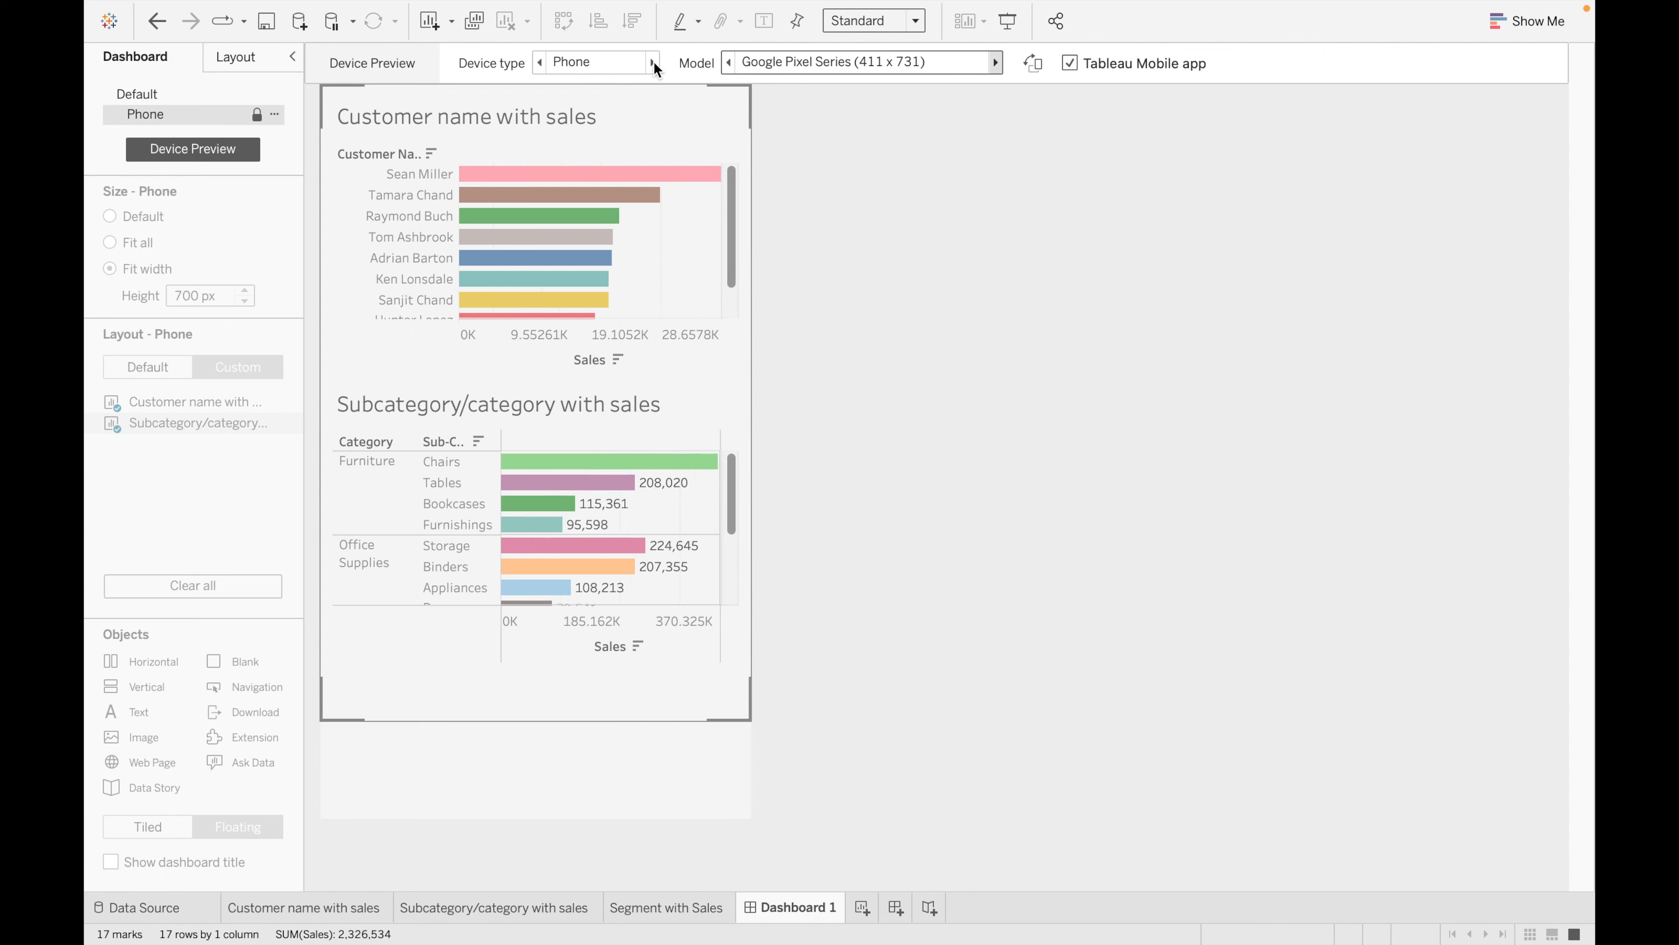
# - Preview the dashboard as a Tablet on the Generic Tablet, iPad 3, 4 and iPad Pro 9.7" models
pyautogui.click(654, 62)
pyautogui.click(653, 62)
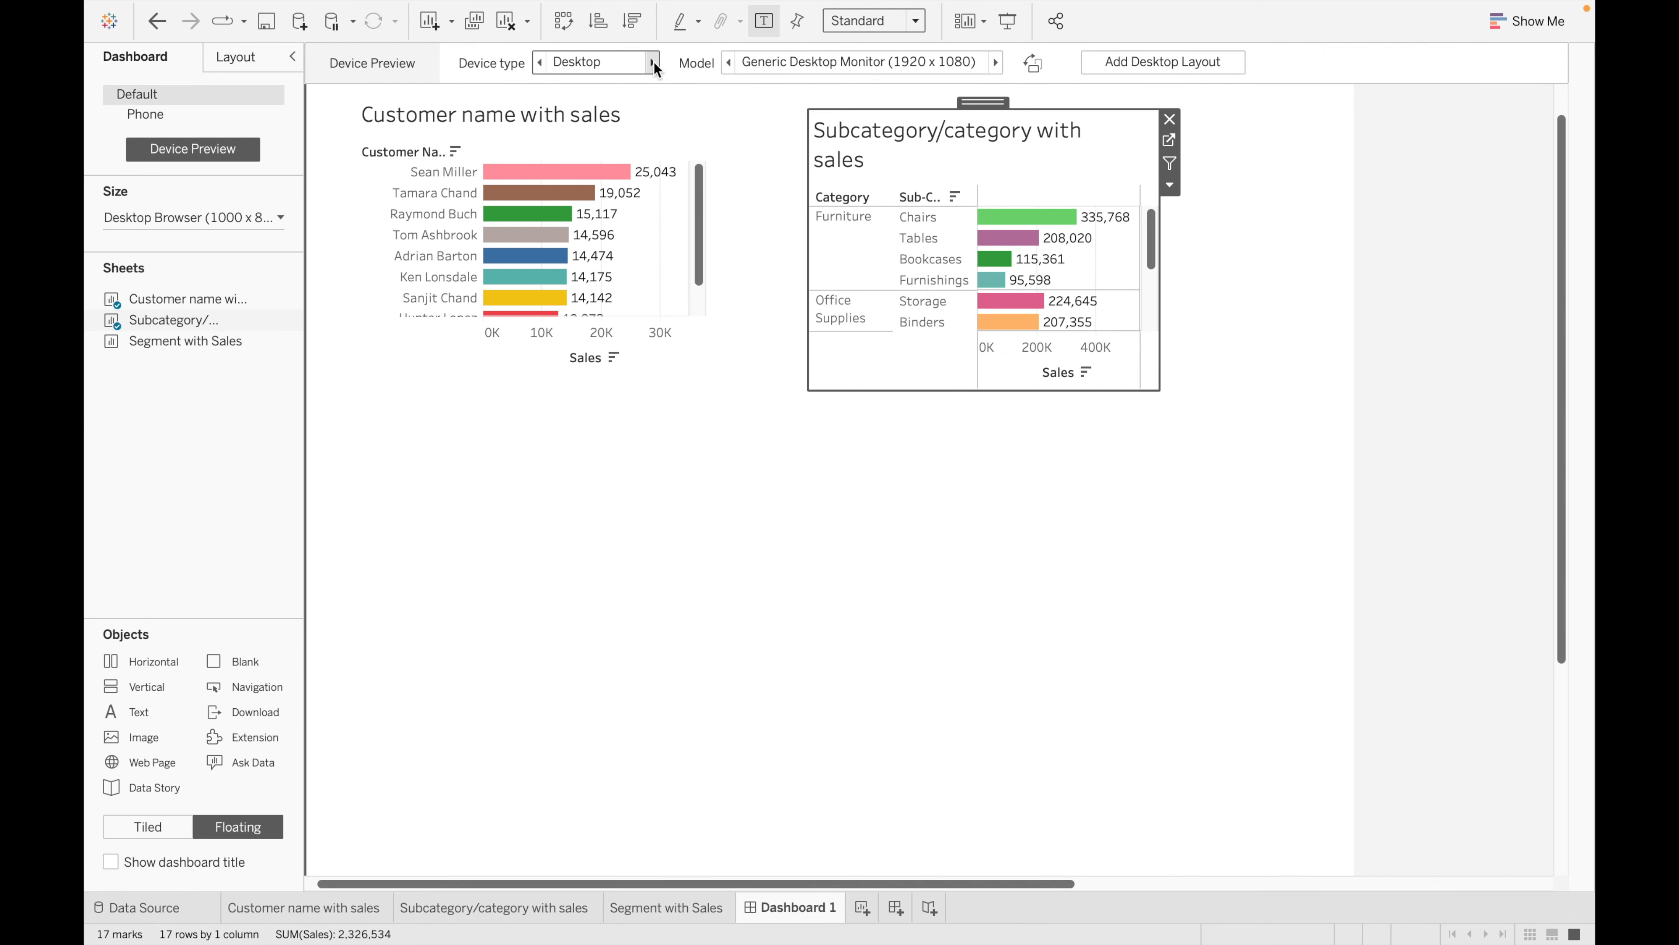
pyautogui.click(653, 62)
pyautogui.click(994, 62)
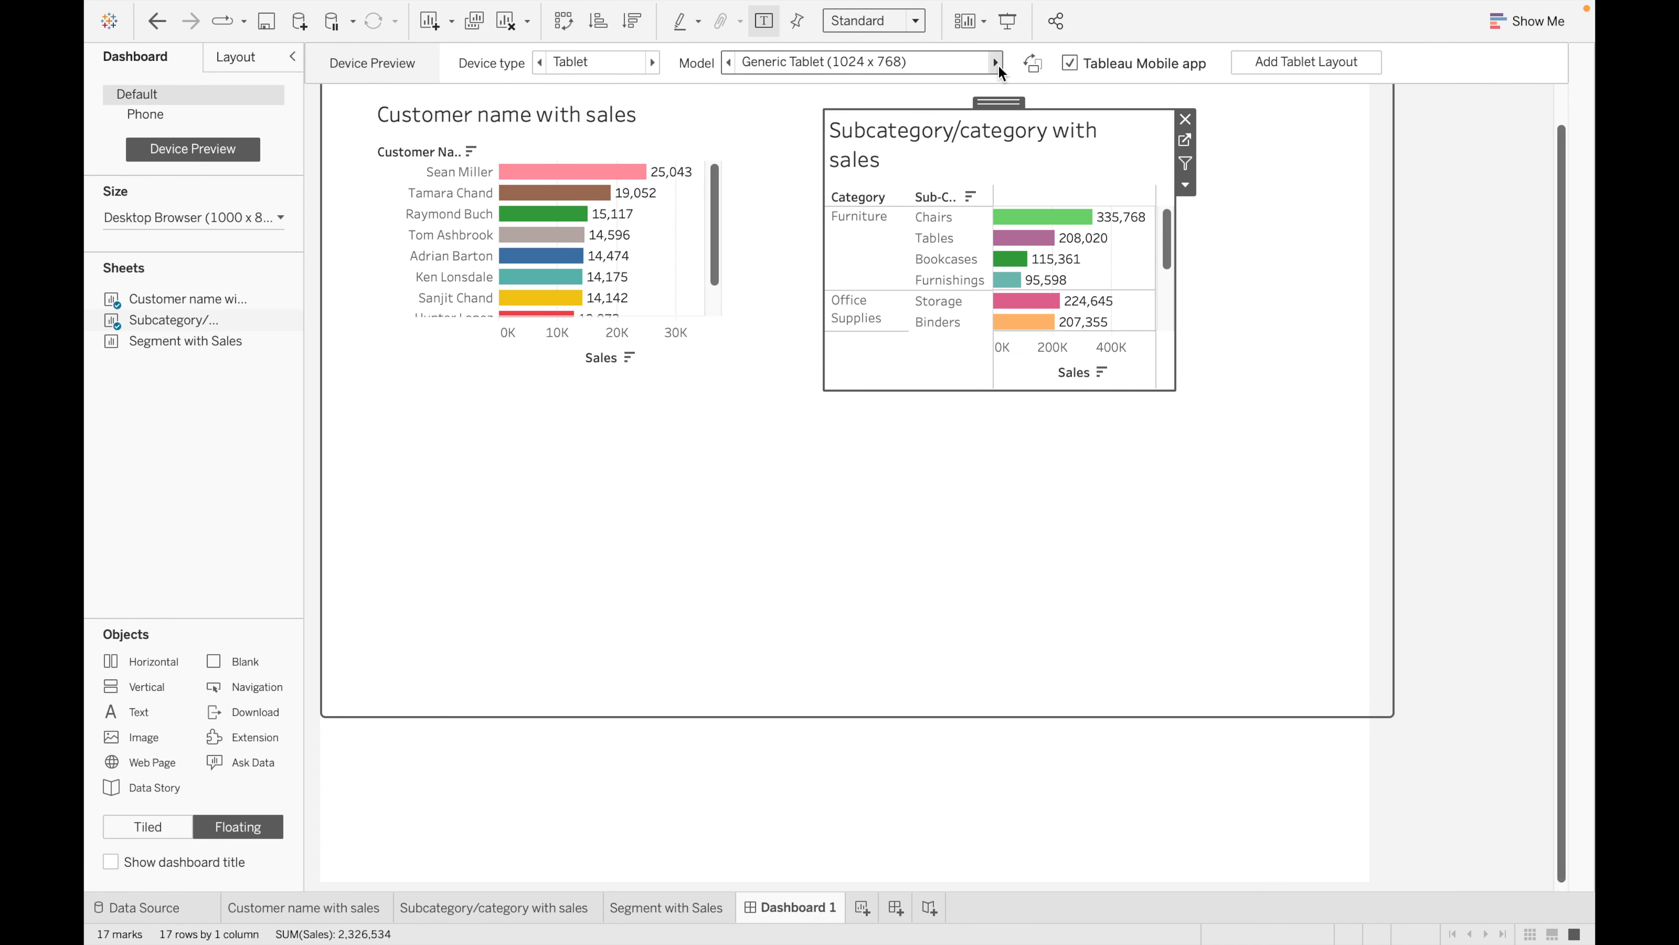
pyautogui.click(995, 62)
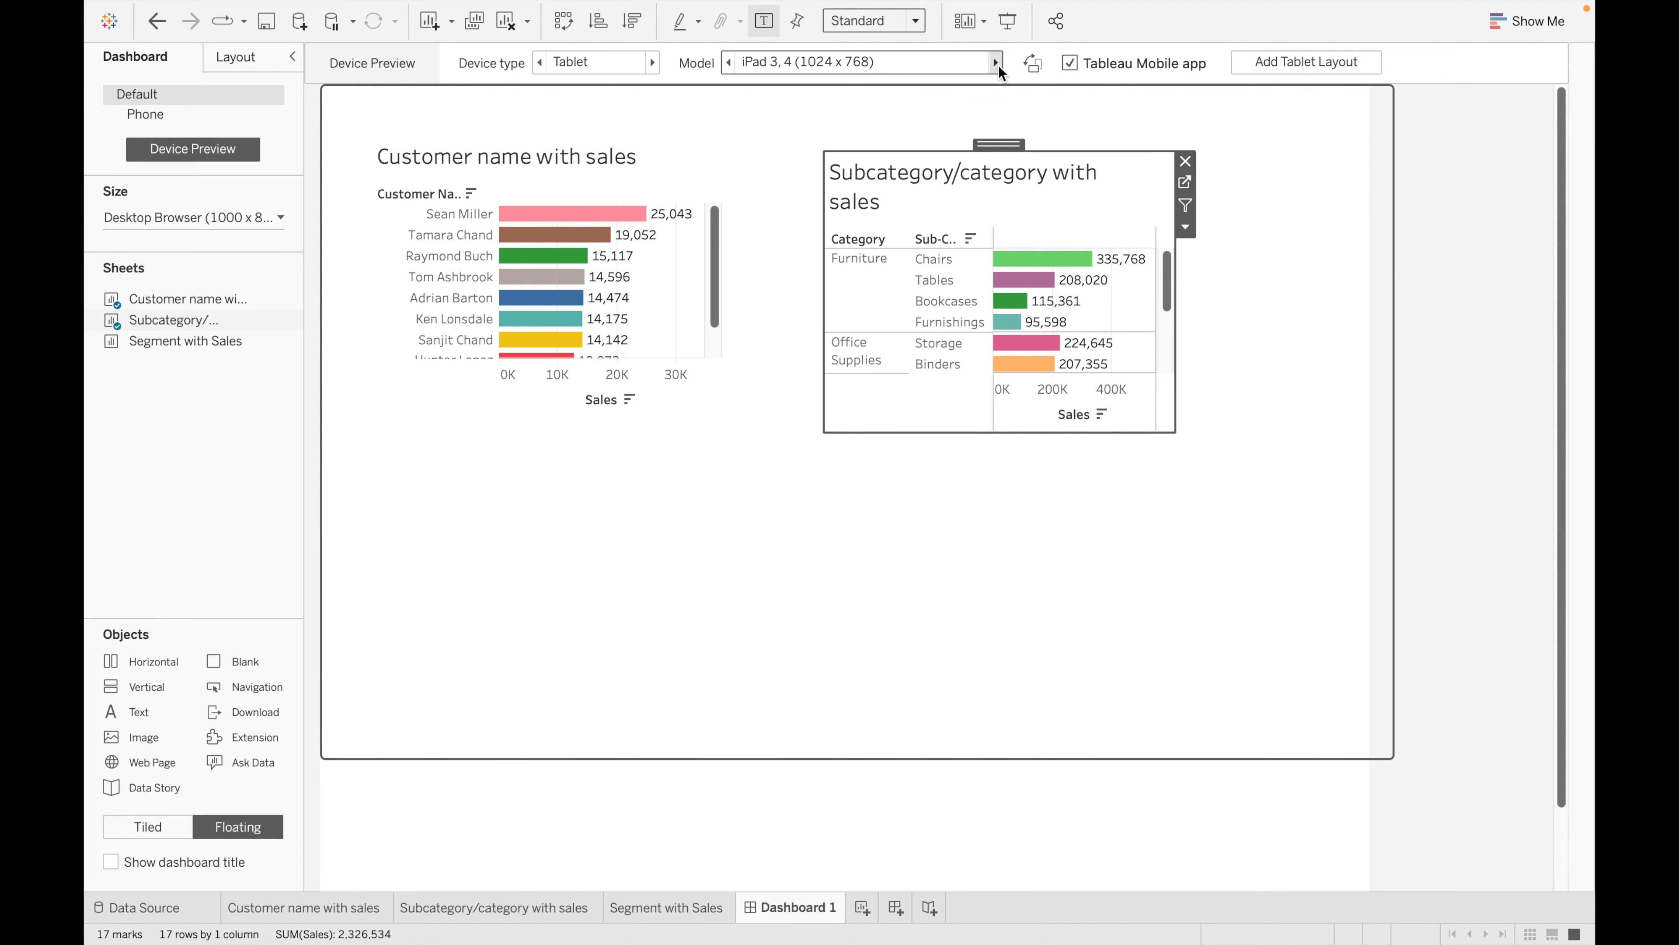
pyautogui.click(995, 62)
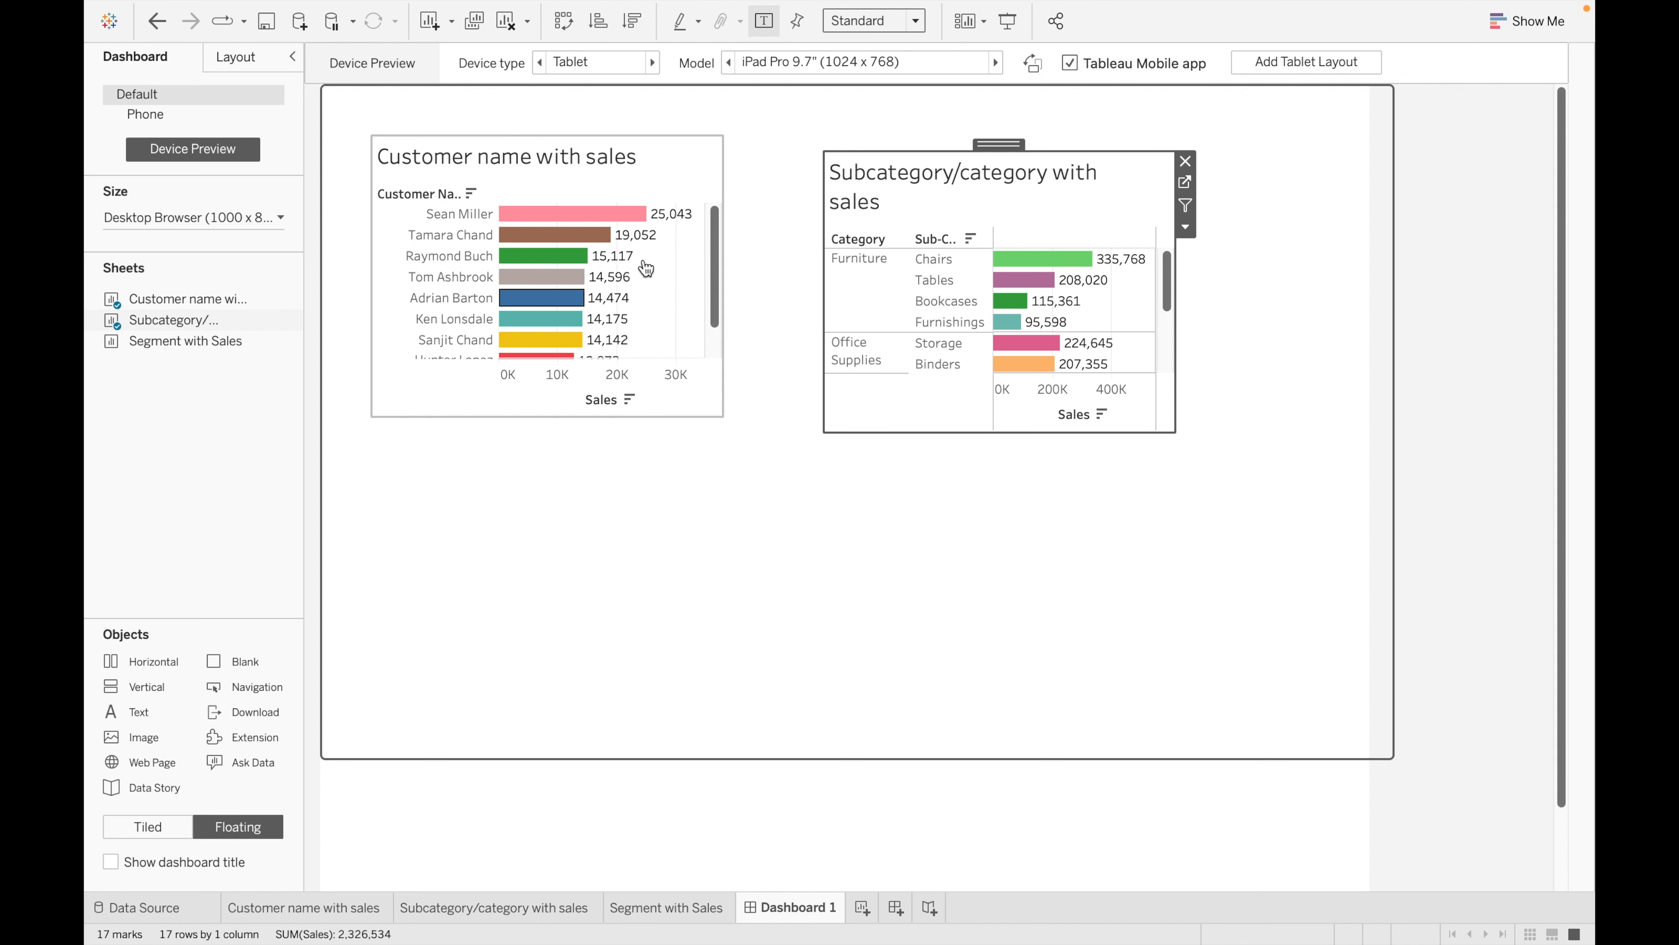
# - Clear all content from the dashboard and turn off Device Preview
pyautogui.click(513, 27)
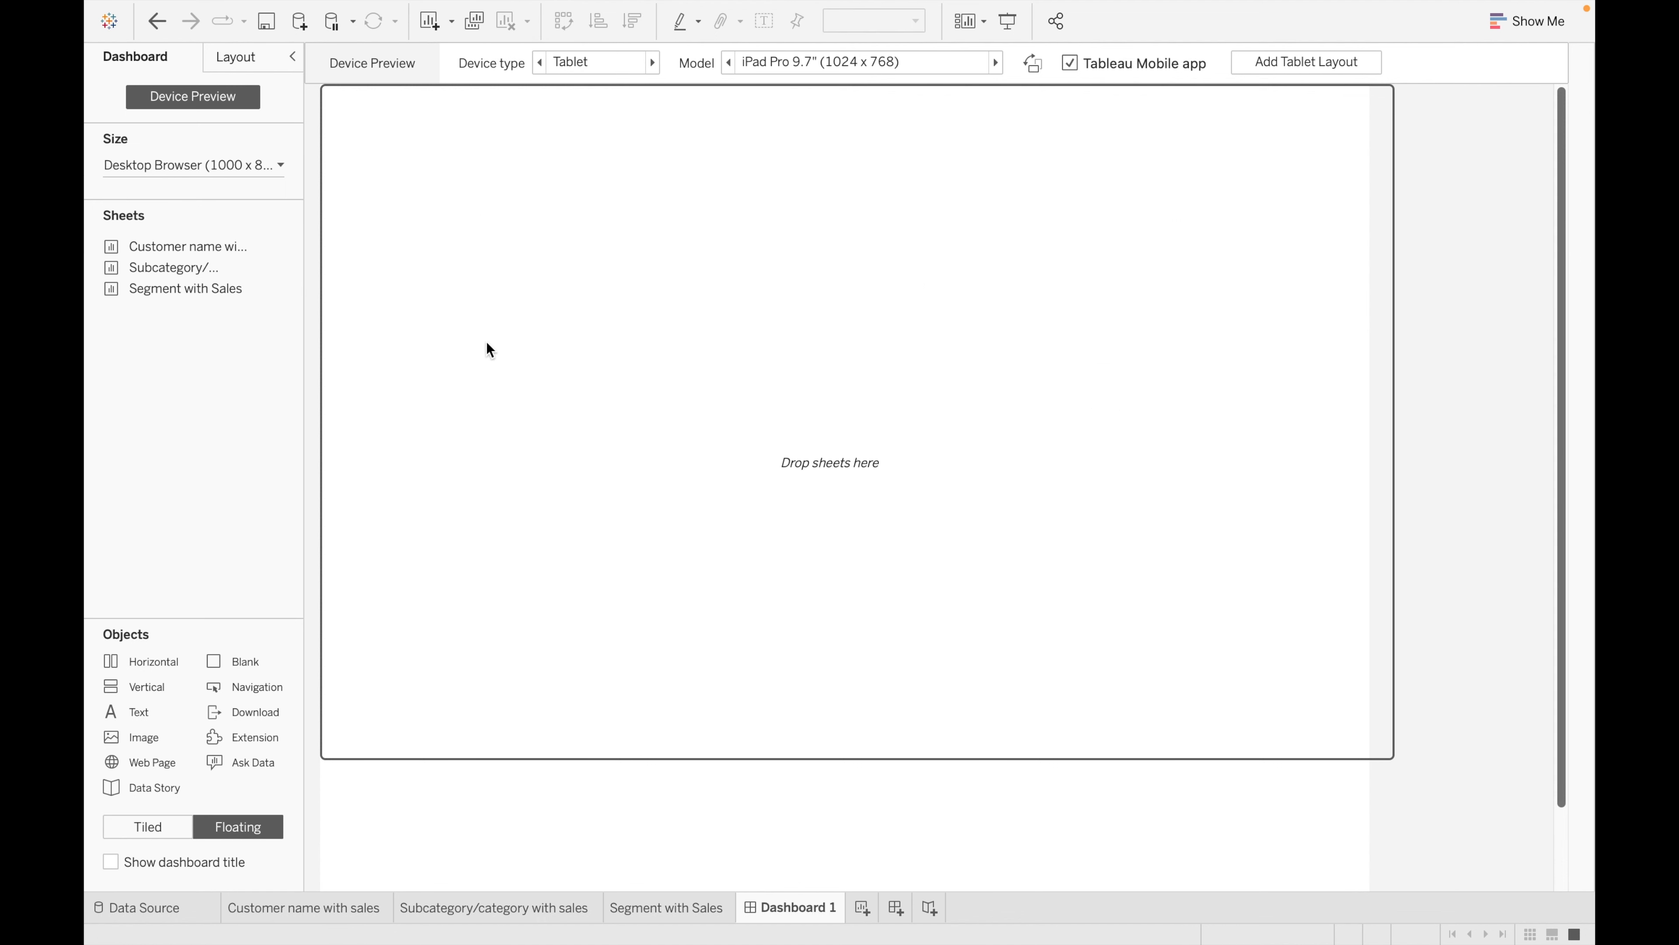
pyautogui.click(235, 96)
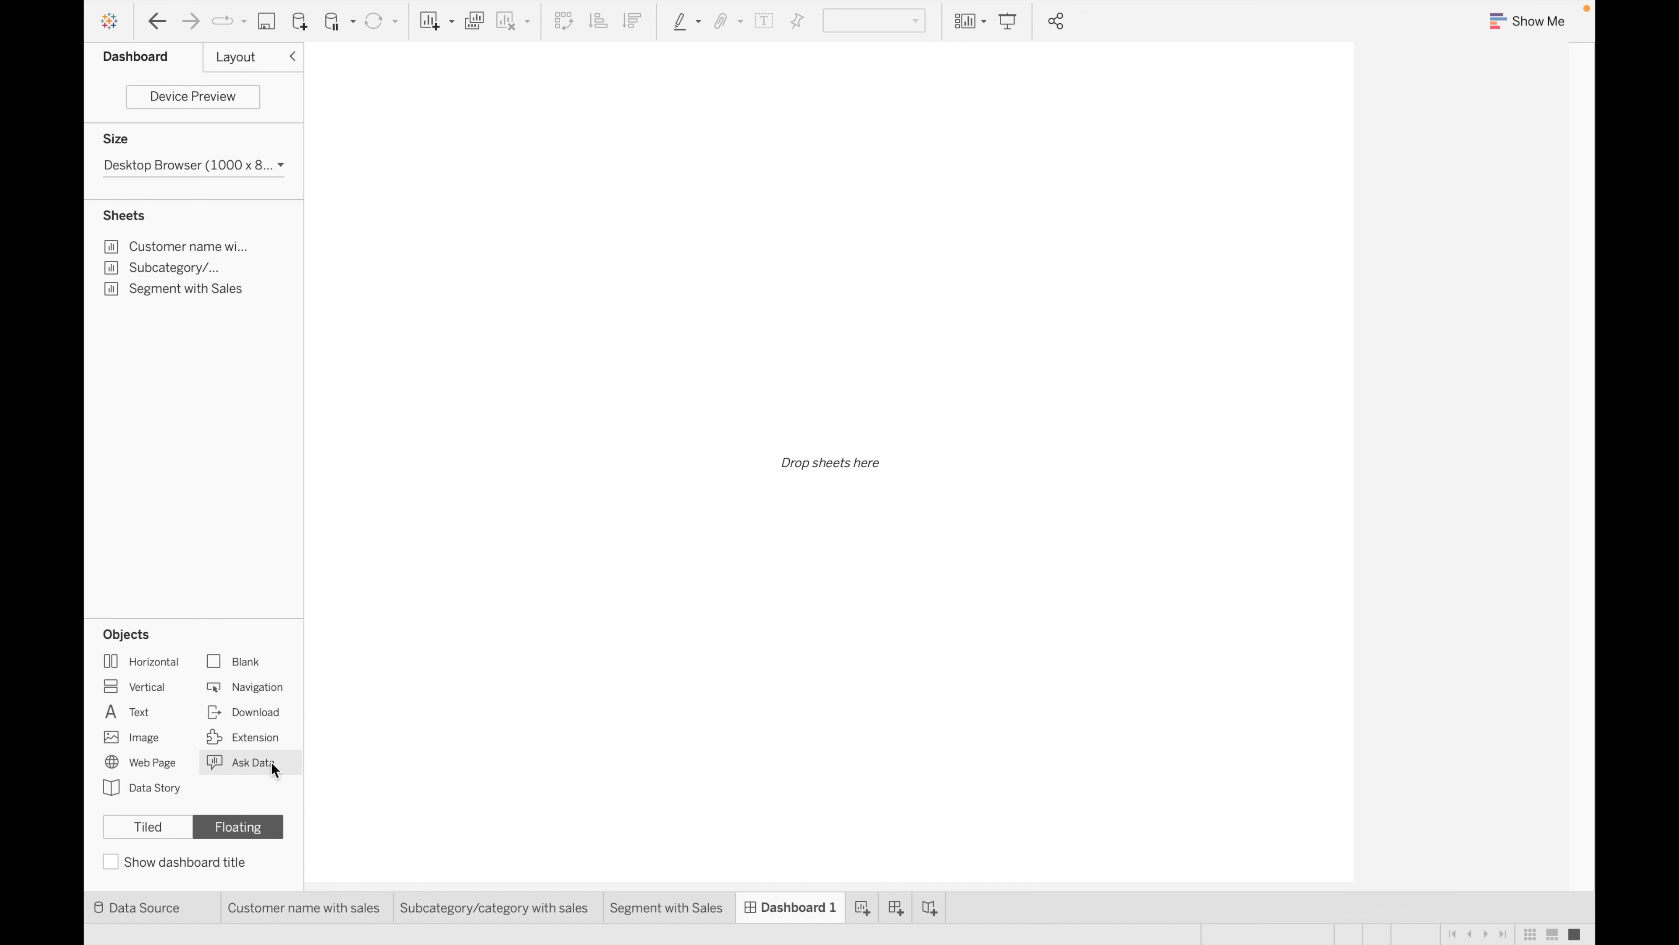
# - Add a floating horizontal container to the upper part of the dashboard and widen it on both sides to about 670 px
pyautogui.click(152, 828)
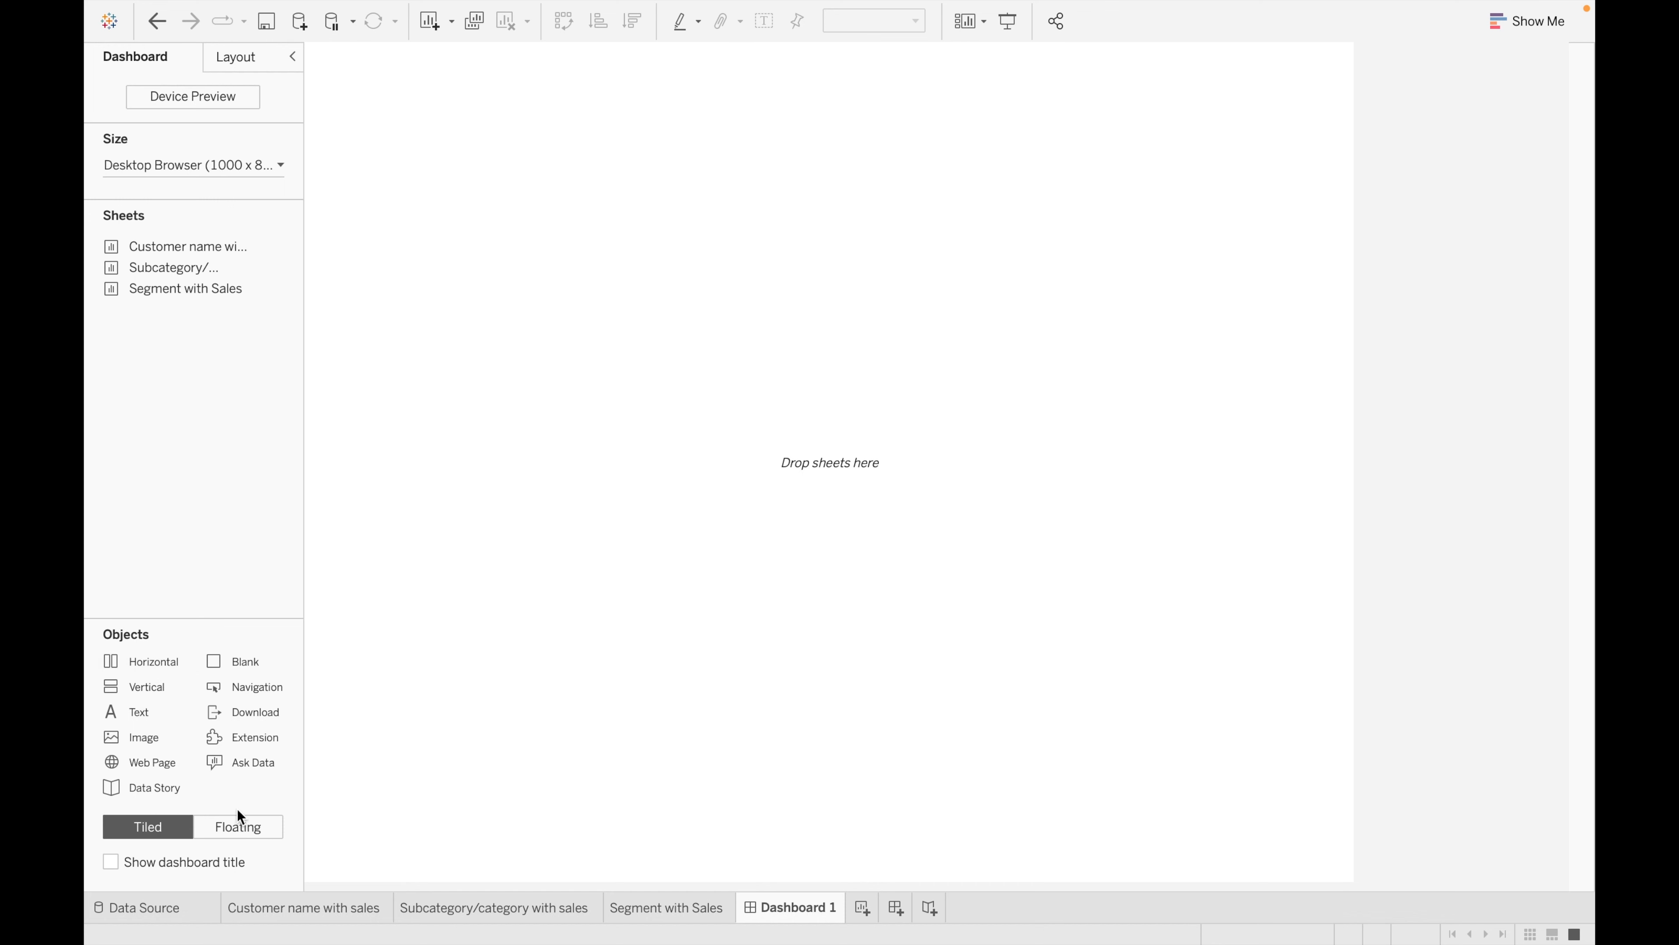
pyautogui.click(245, 828)
pyautogui.moveTo(162, 663); pyautogui.dragTo(500, 231)
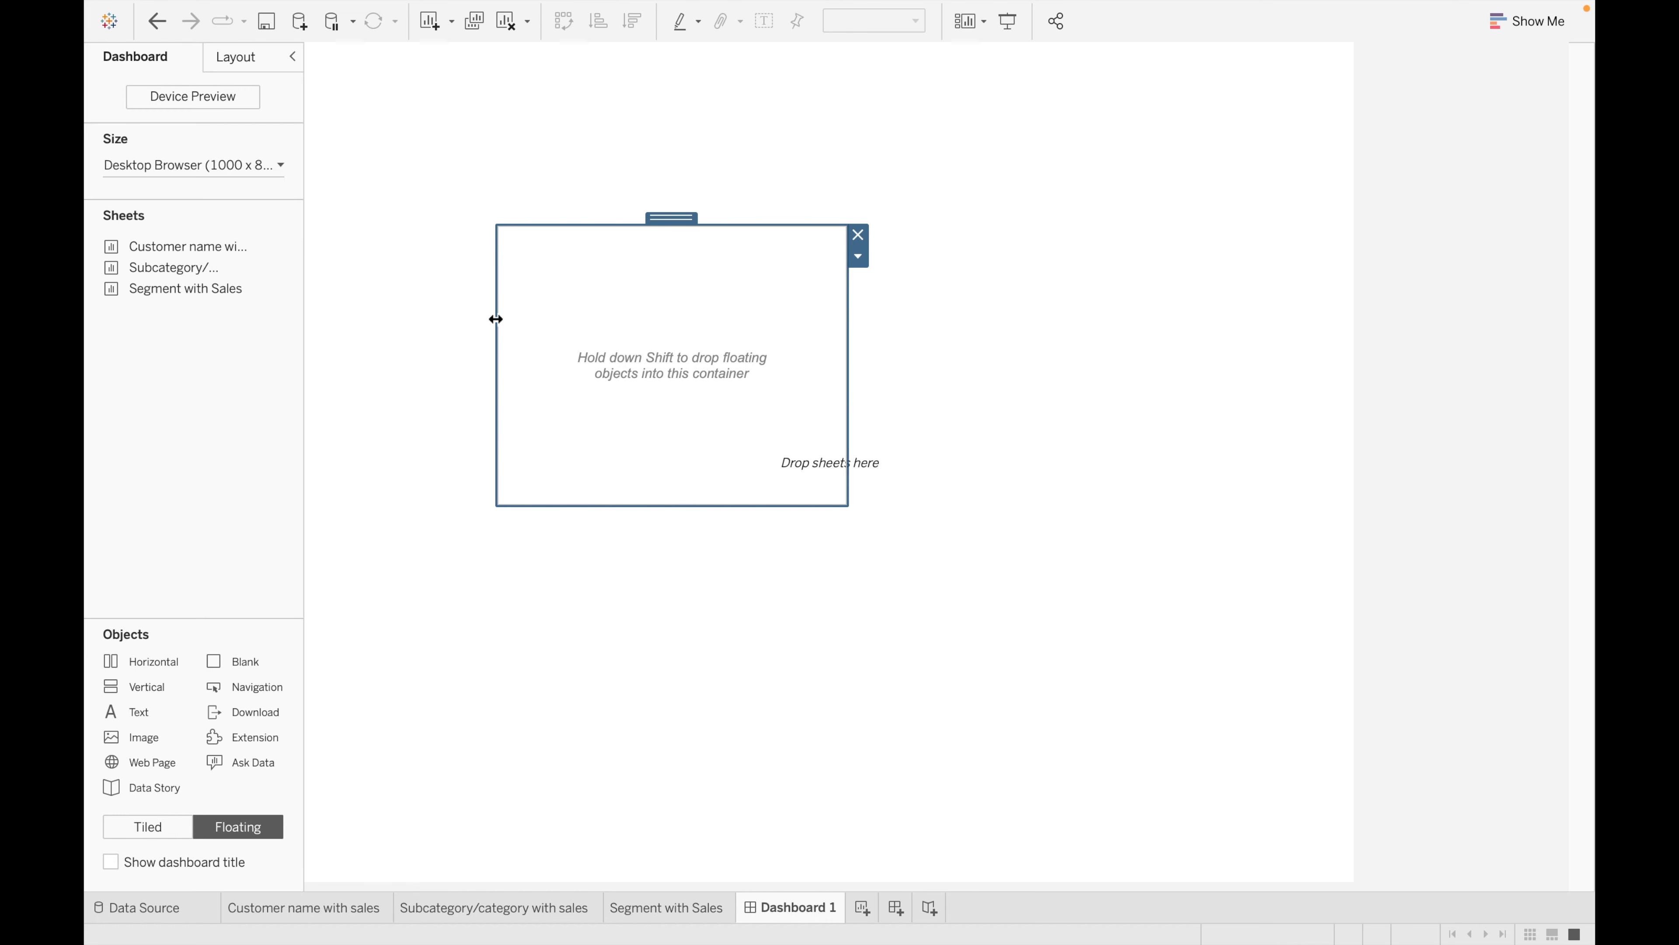
pyautogui.moveTo(497, 316); pyautogui.dragTo(368, 316)
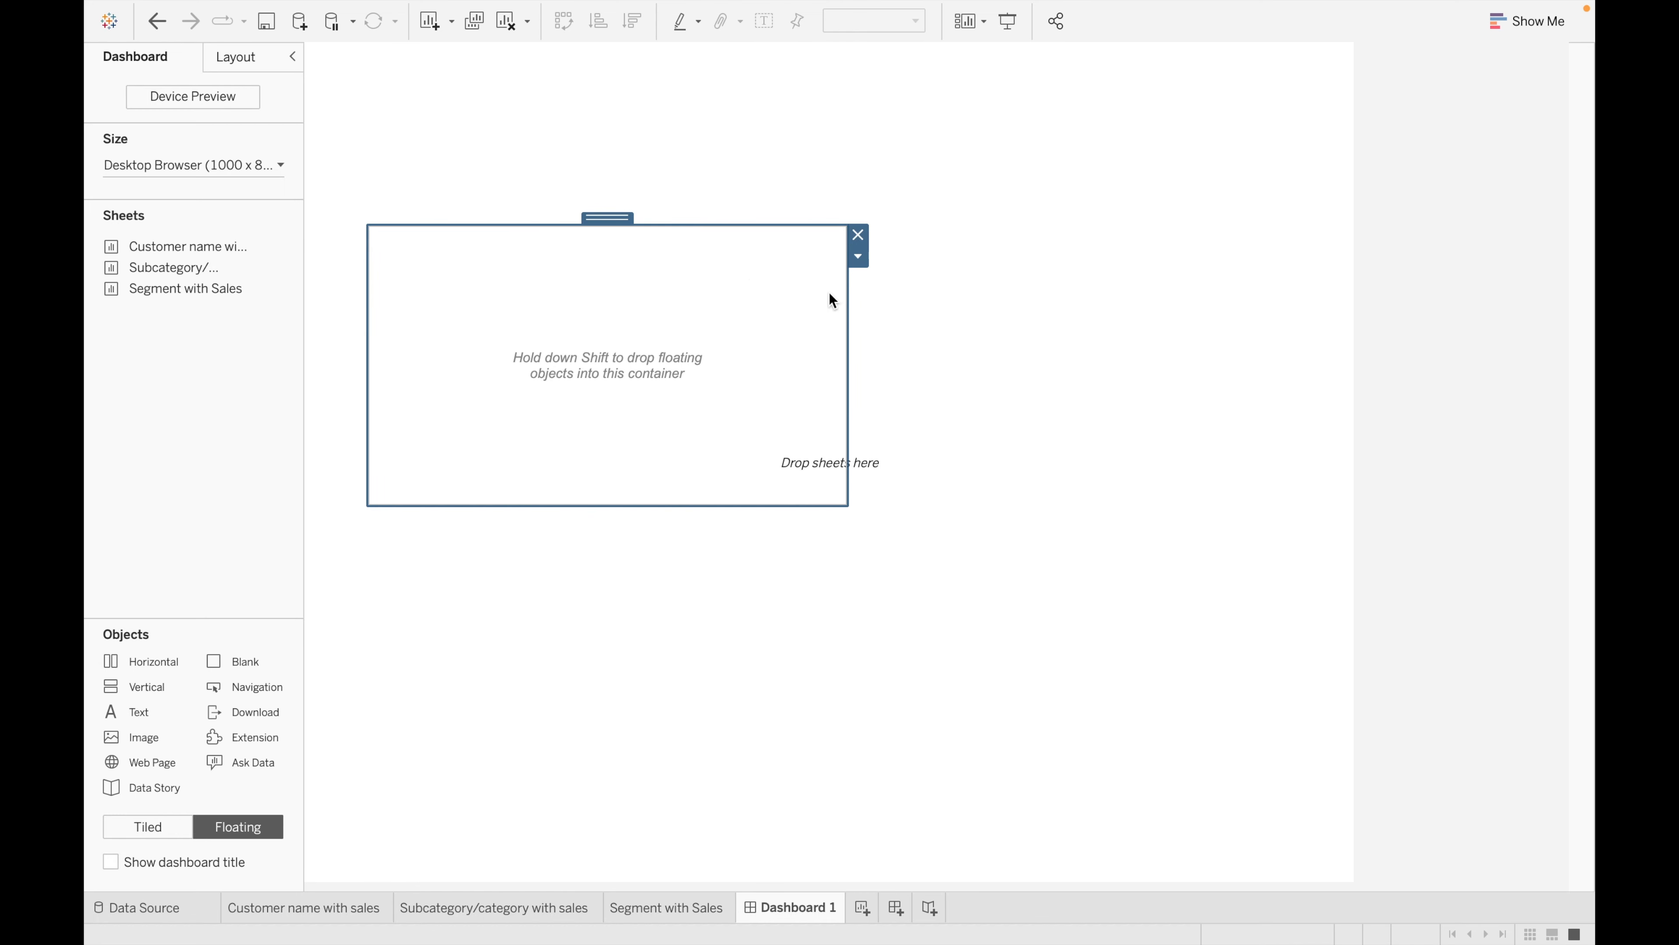
pyautogui.moveTo(846, 316); pyautogui.dragTo(1071, 292)
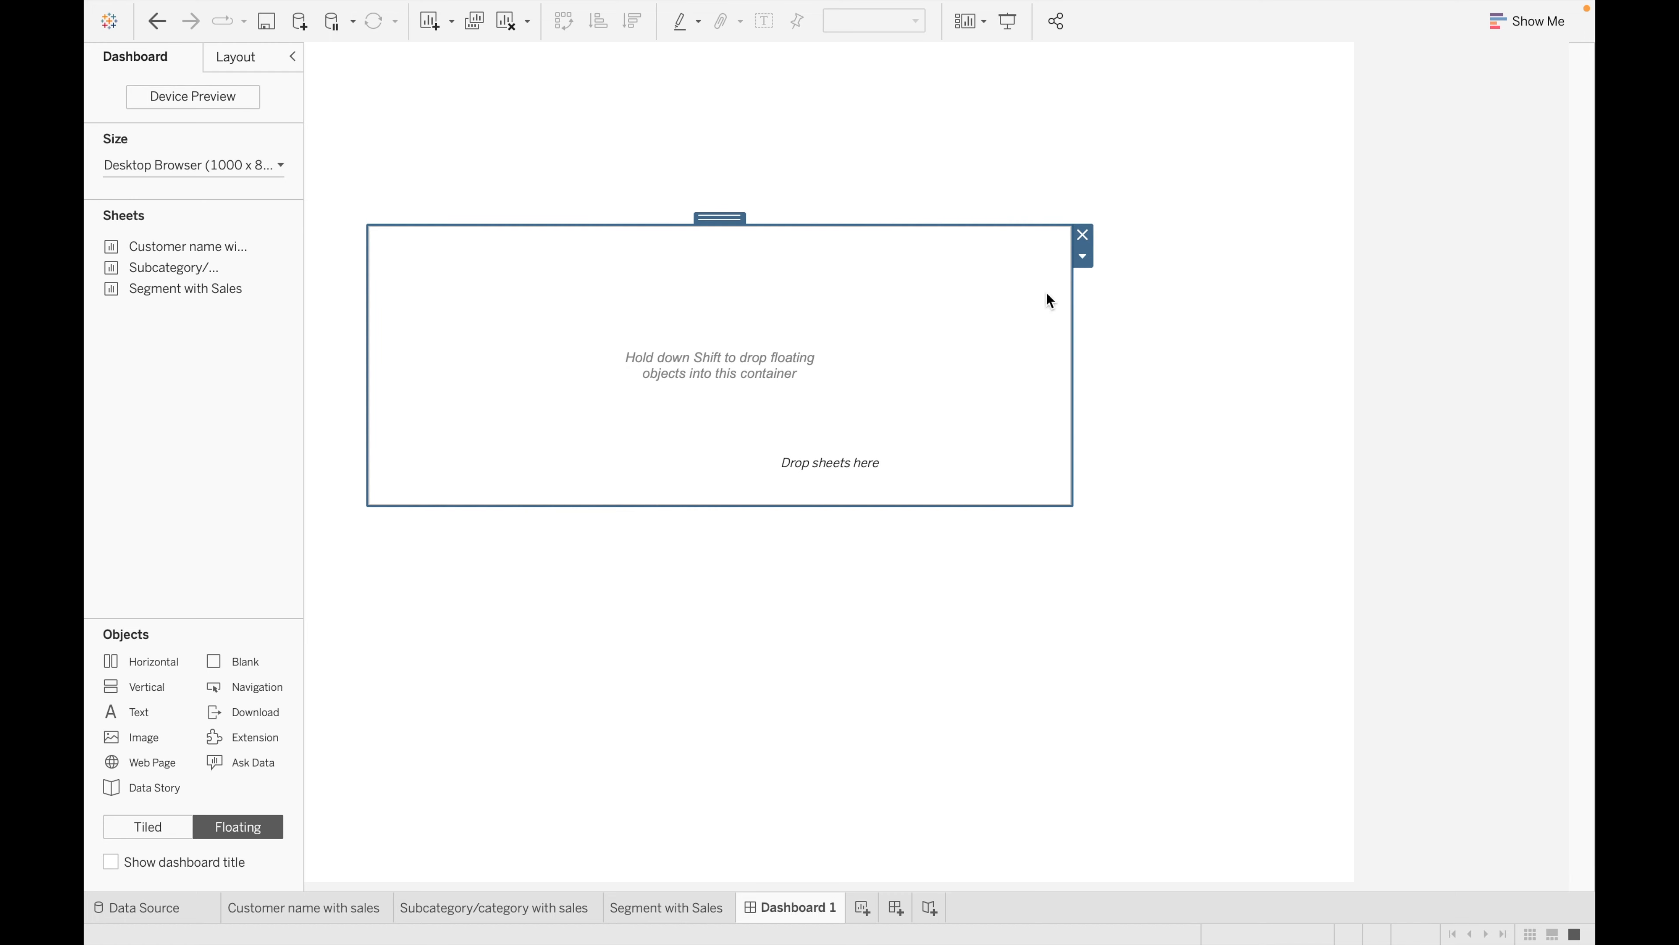
# - Try to place the customer sales sheet inside the horizontal container, removing the misplaced floating chart after each attempt
pyautogui.moveTo(243, 249)
pyautogui.moveTo(243, 247); pyautogui.dragTo(456, 248)
pyautogui.press('shift')
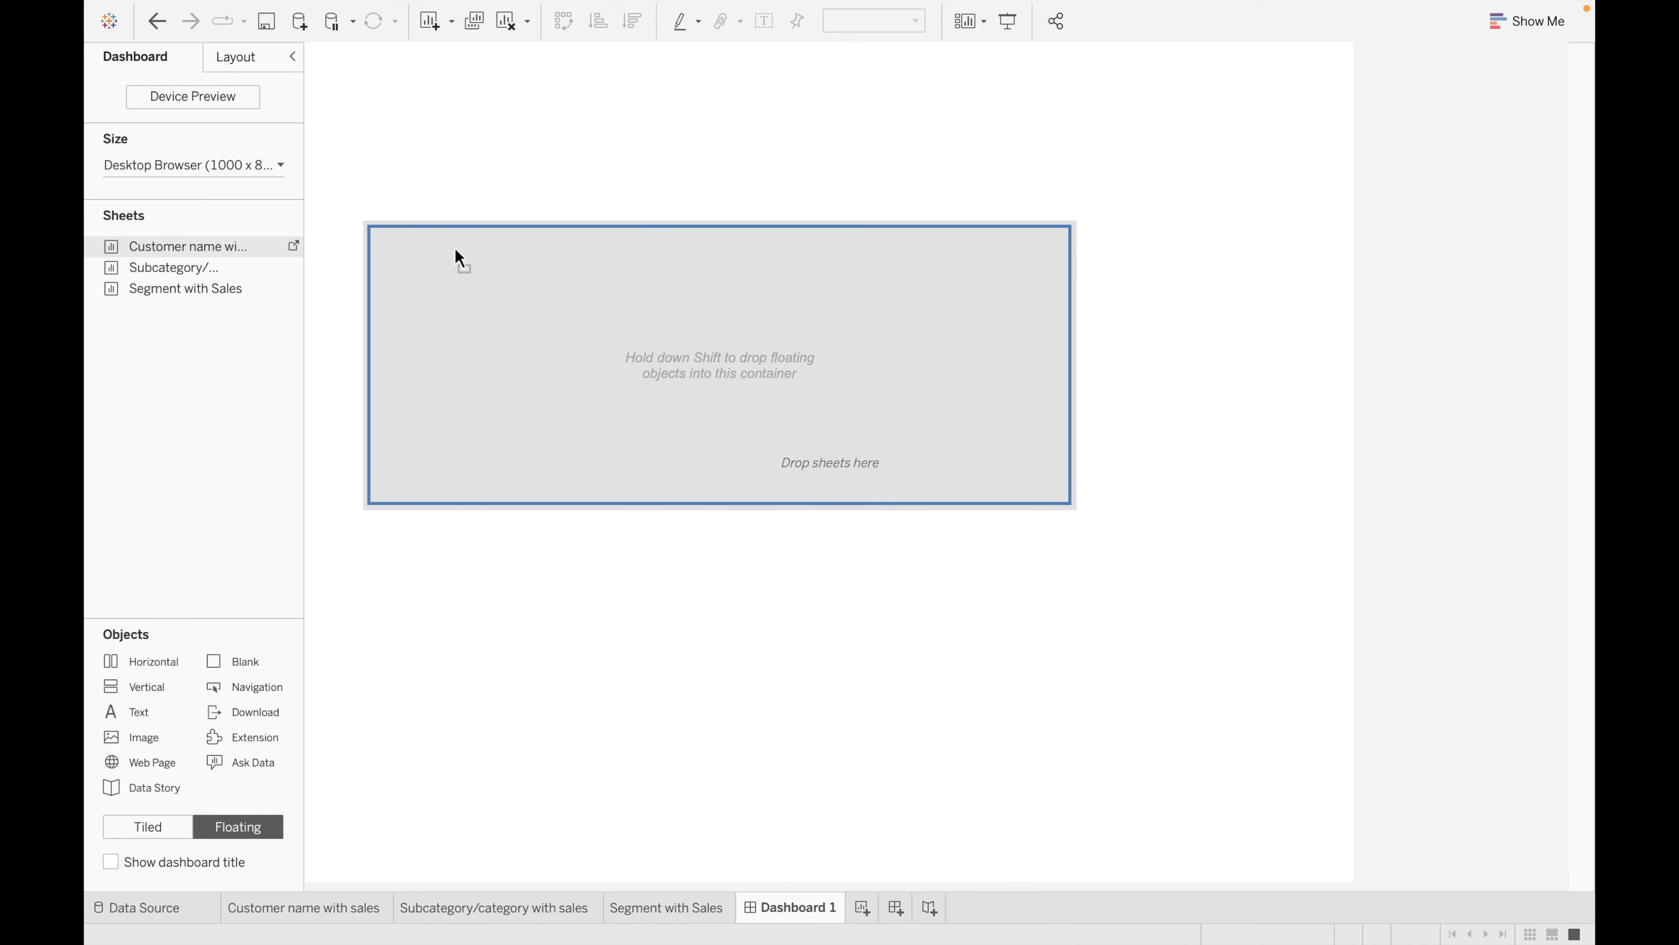
pyautogui.press('shift')
pyautogui.moveTo(456, 249); pyautogui.dragTo(456, 250)
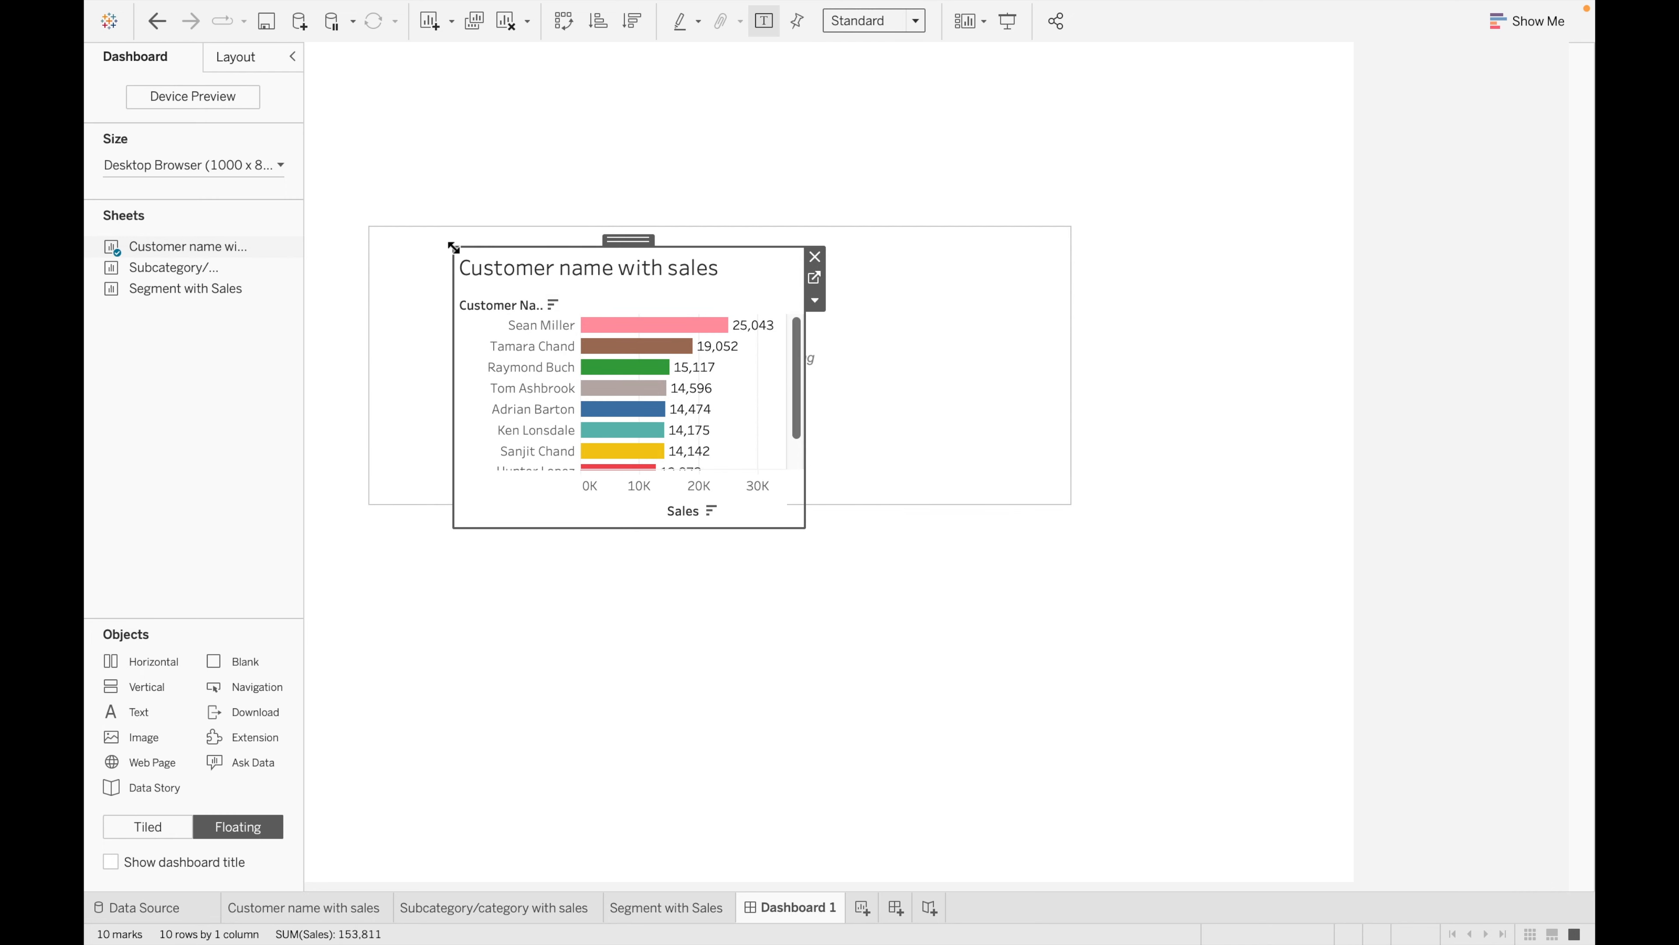
pyautogui.click(818, 259)
pyautogui.moveTo(190, 249); pyautogui.dragTo(415, 232)
pyautogui.press('shift')
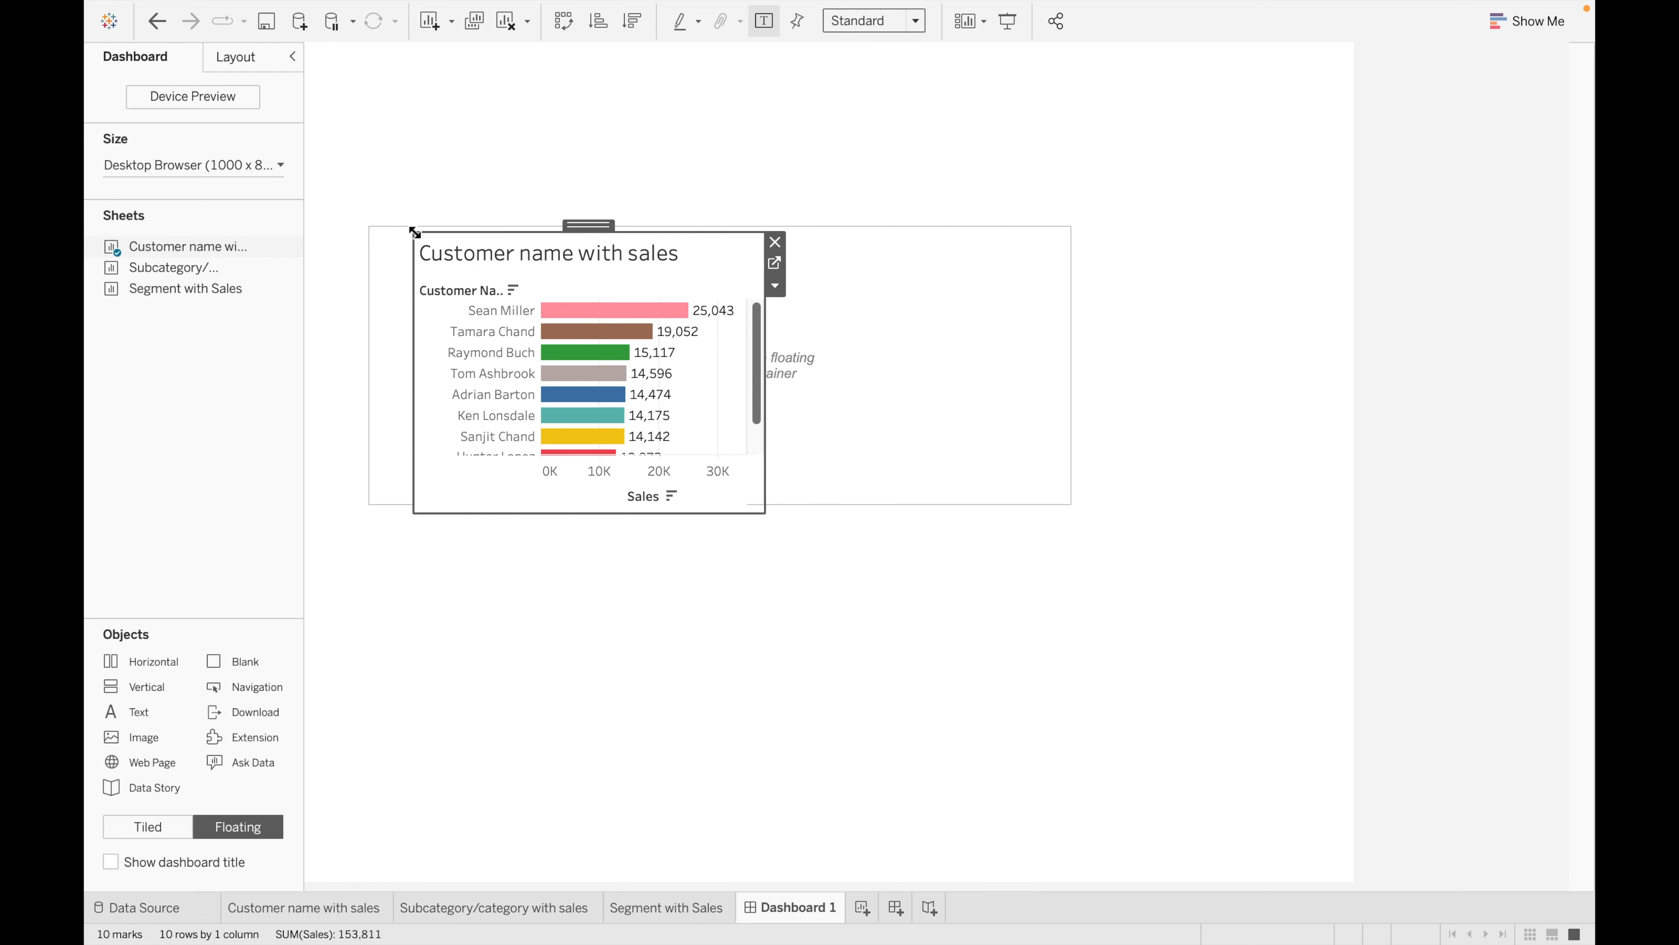
pyautogui.click(777, 241)
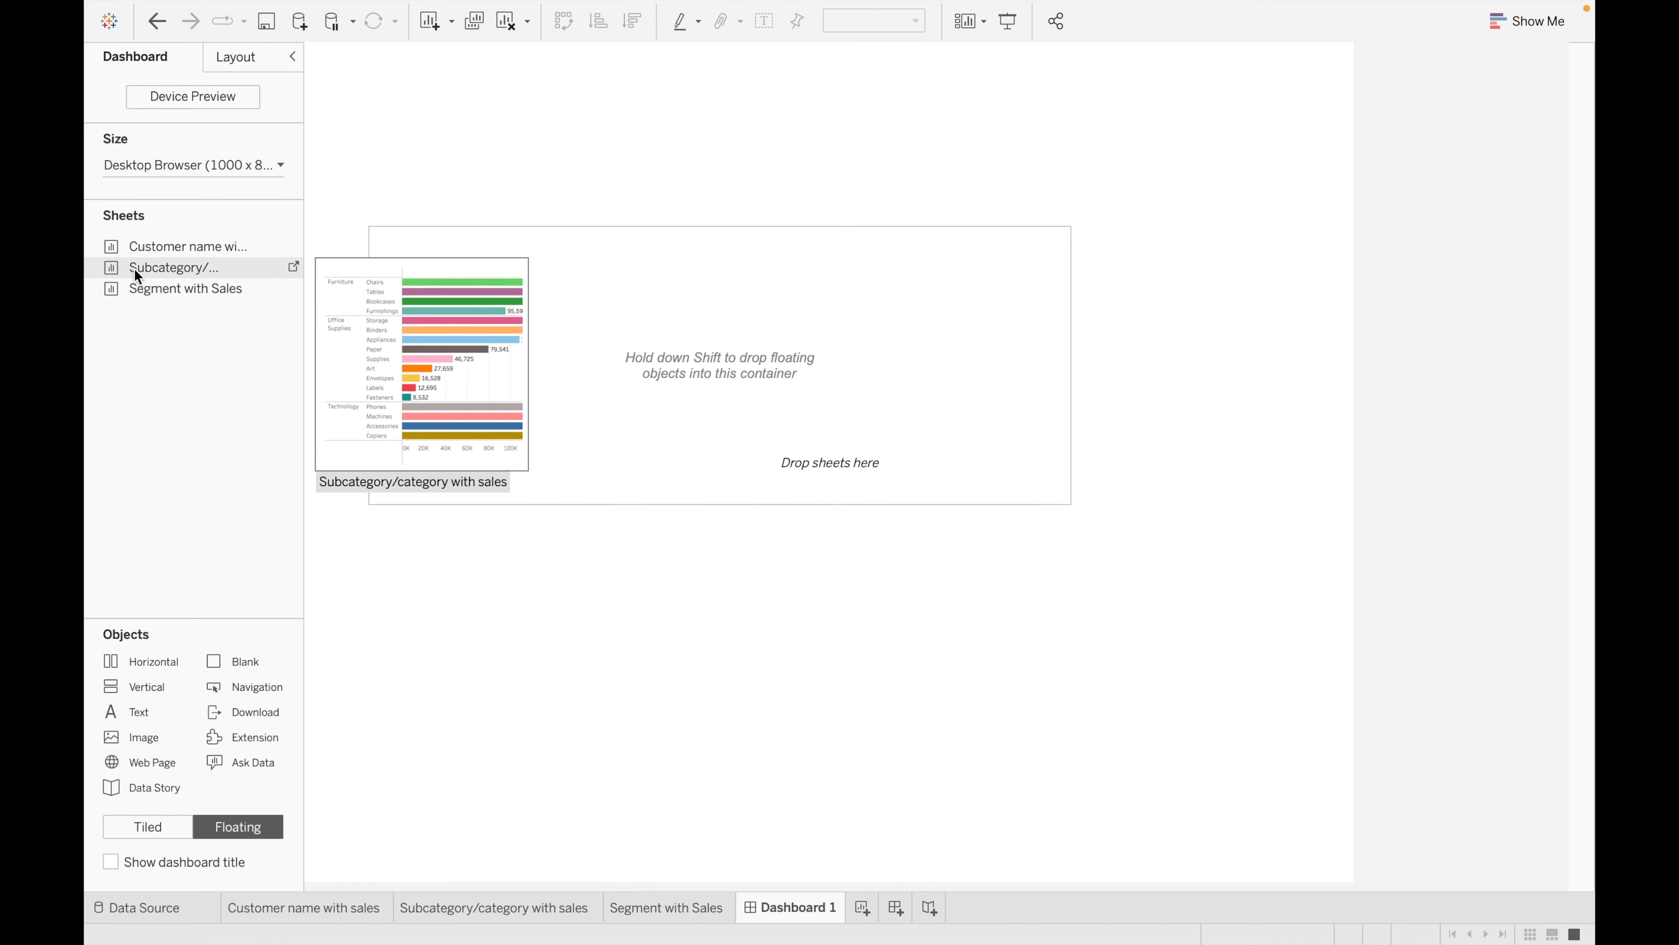
# - Place the customer sales and subcategory sales sheets side by side inside the horizontal container
pyautogui.moveTo(186, 244); pyautogui.dragTo(385, 236)
pyautogui.press('shift')
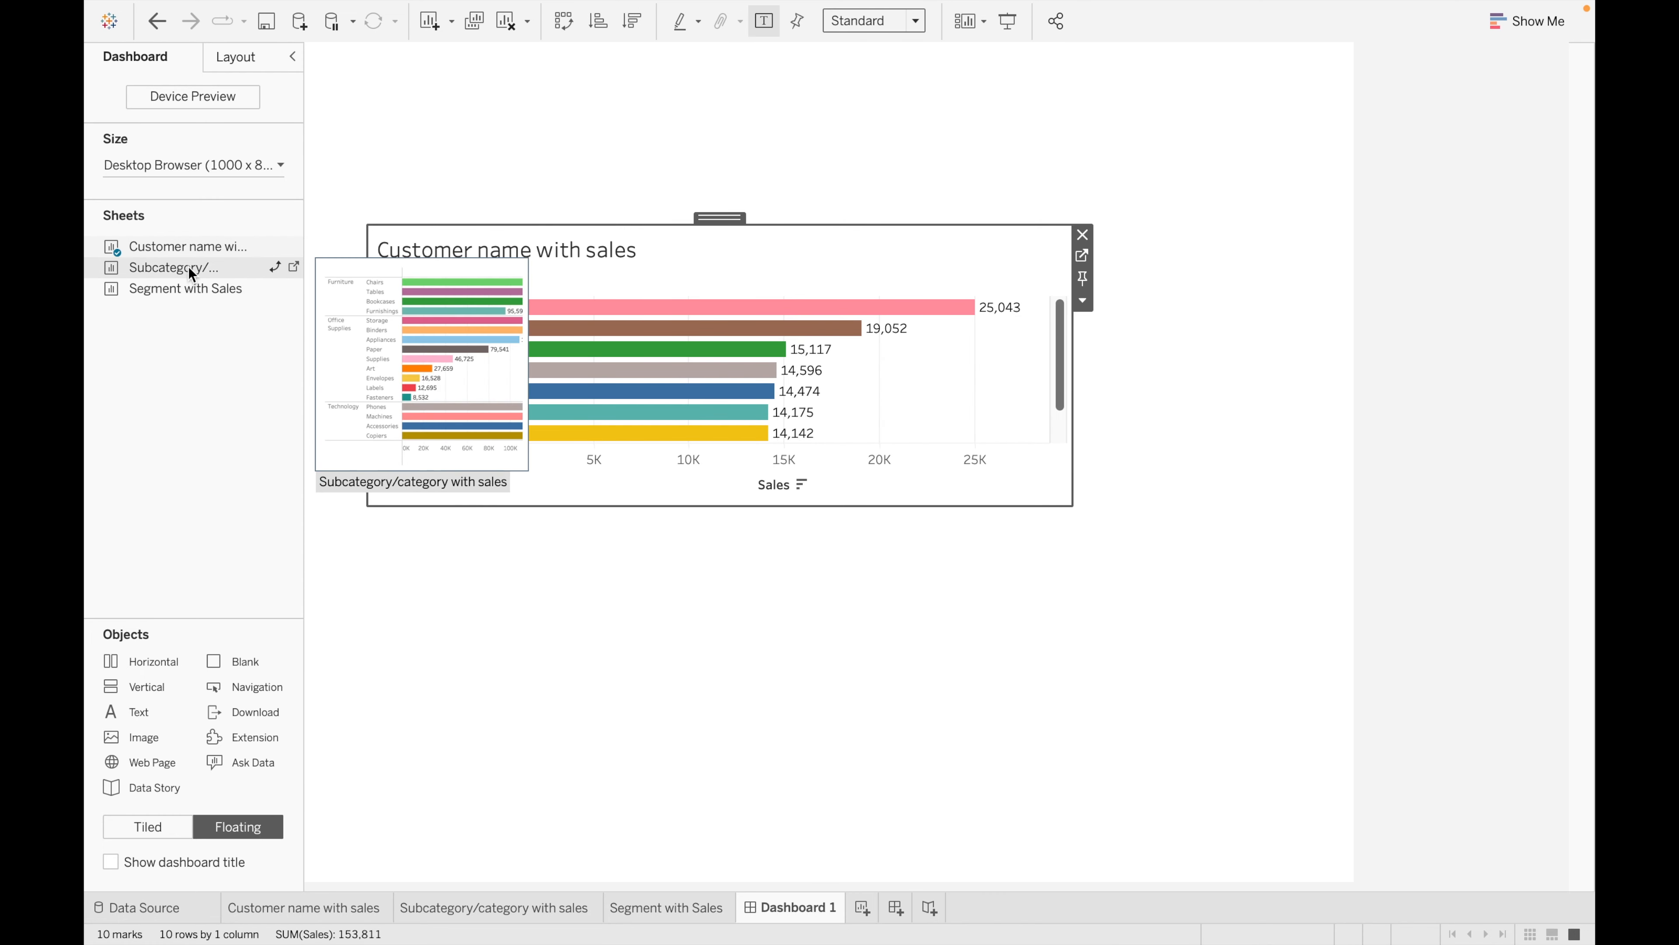
pyautogui.moveTo(190, 271); pyautogui.dragTo(560, 249)
pyautogui.moveTo(728, 305); pyautogui.dragTo(875, 354)
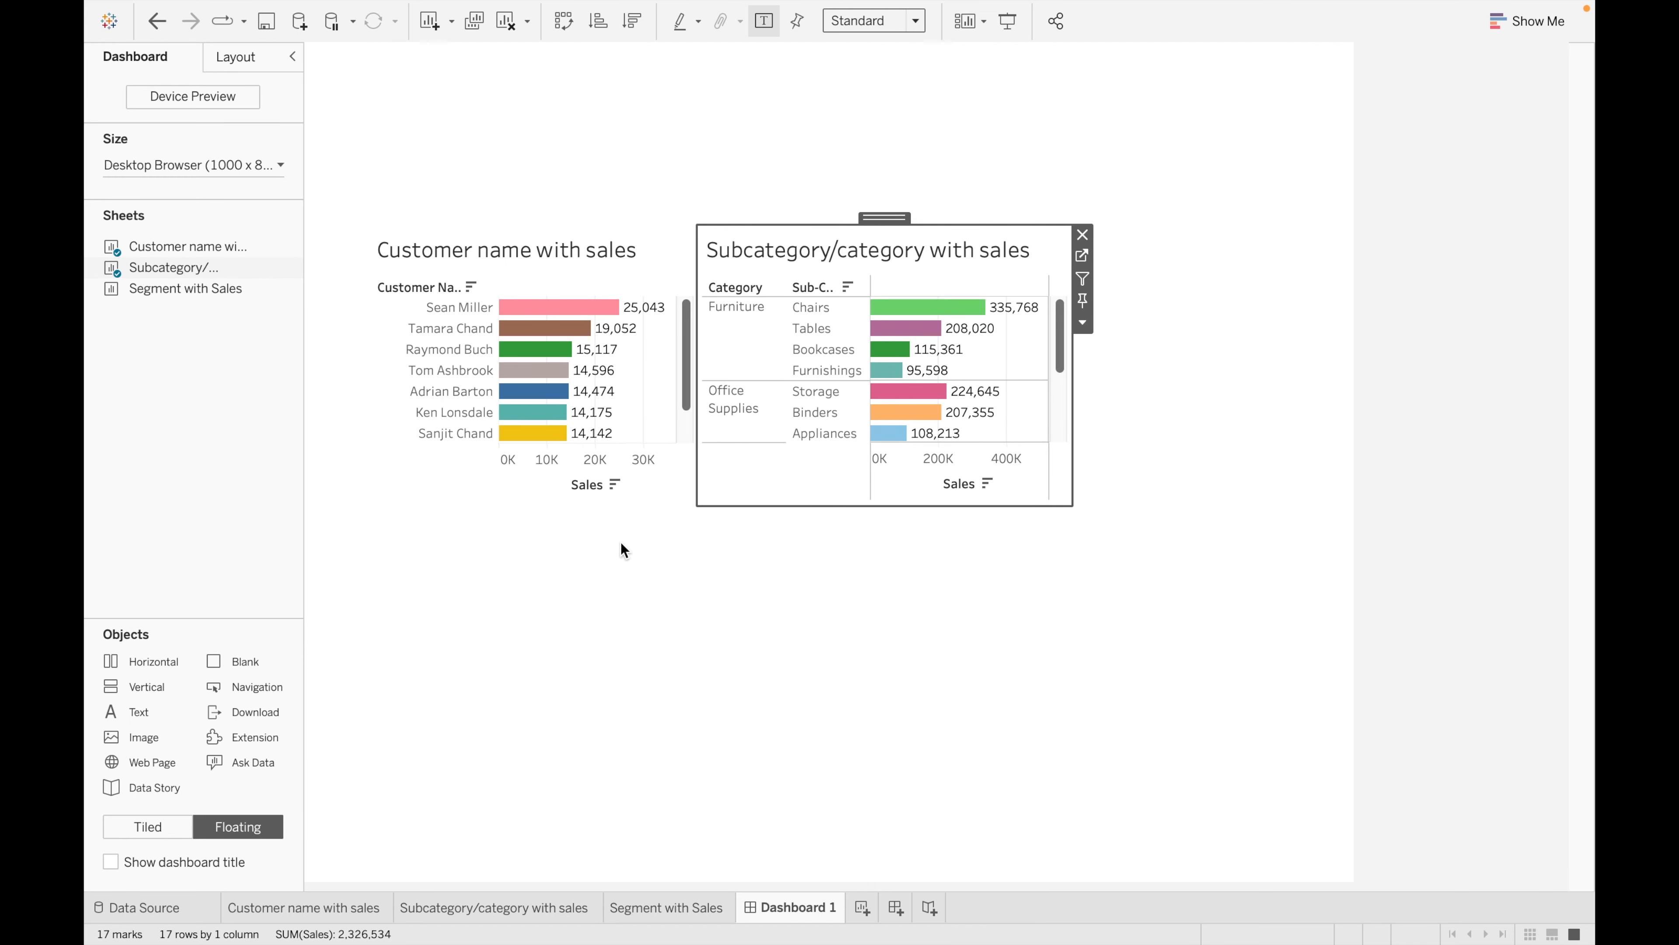
pyautogui.click(493, 644)
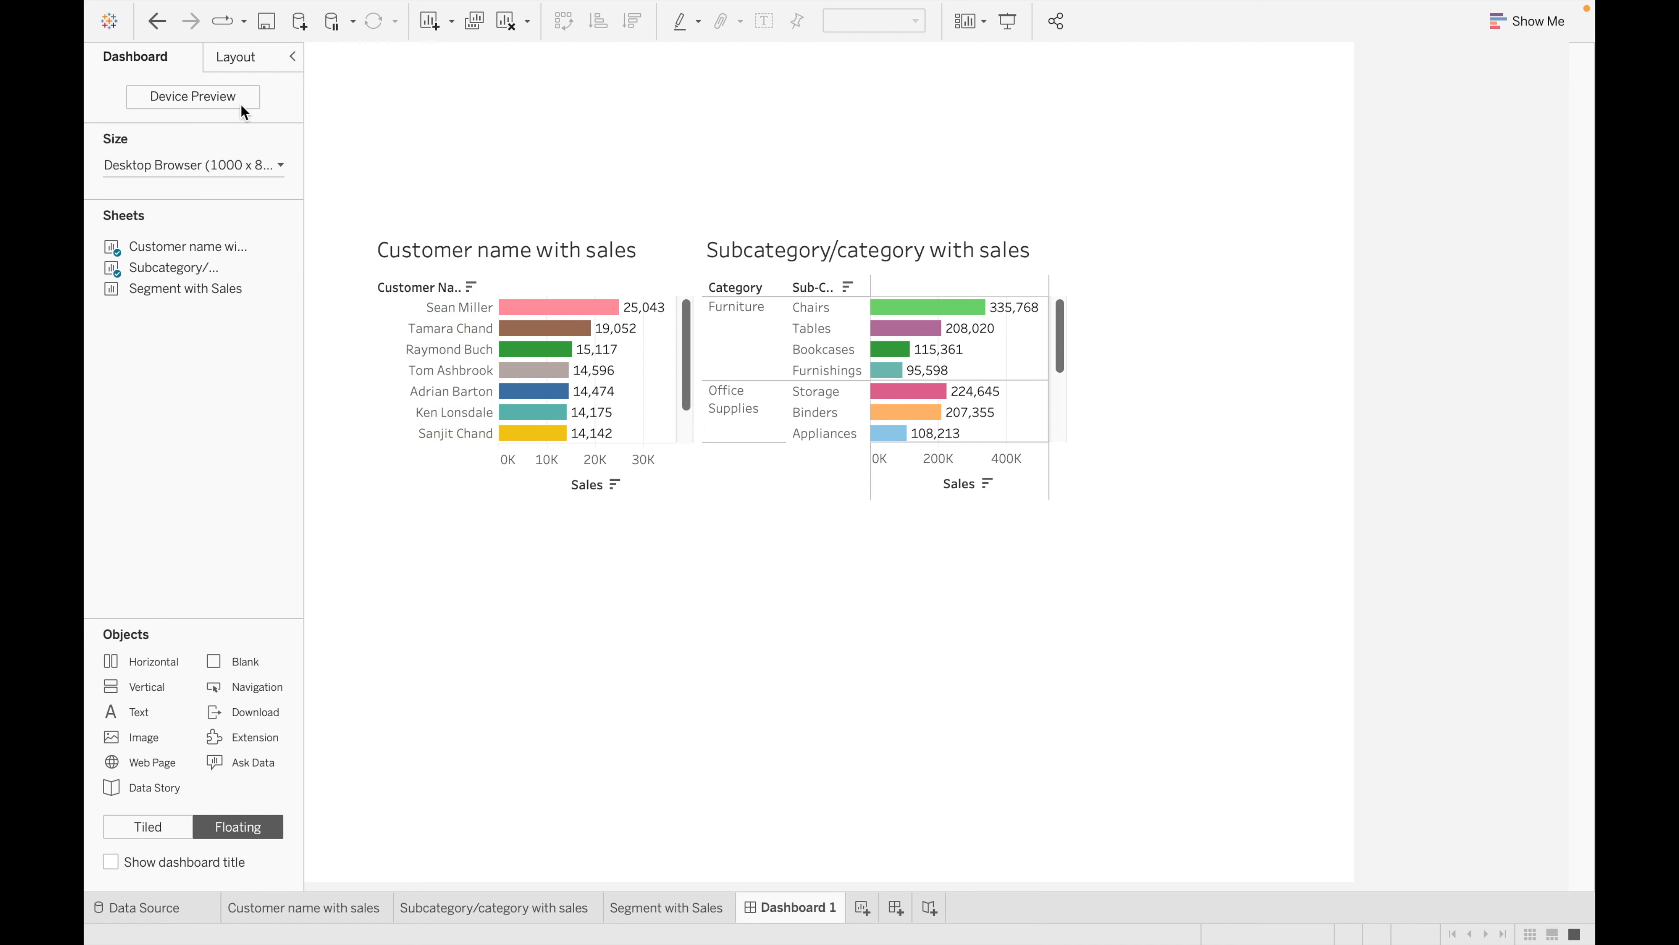
# - Move the horizontal container with both charts to about x 34, y 465, and delete it together with its contents
pyautogui.click(247, 58)
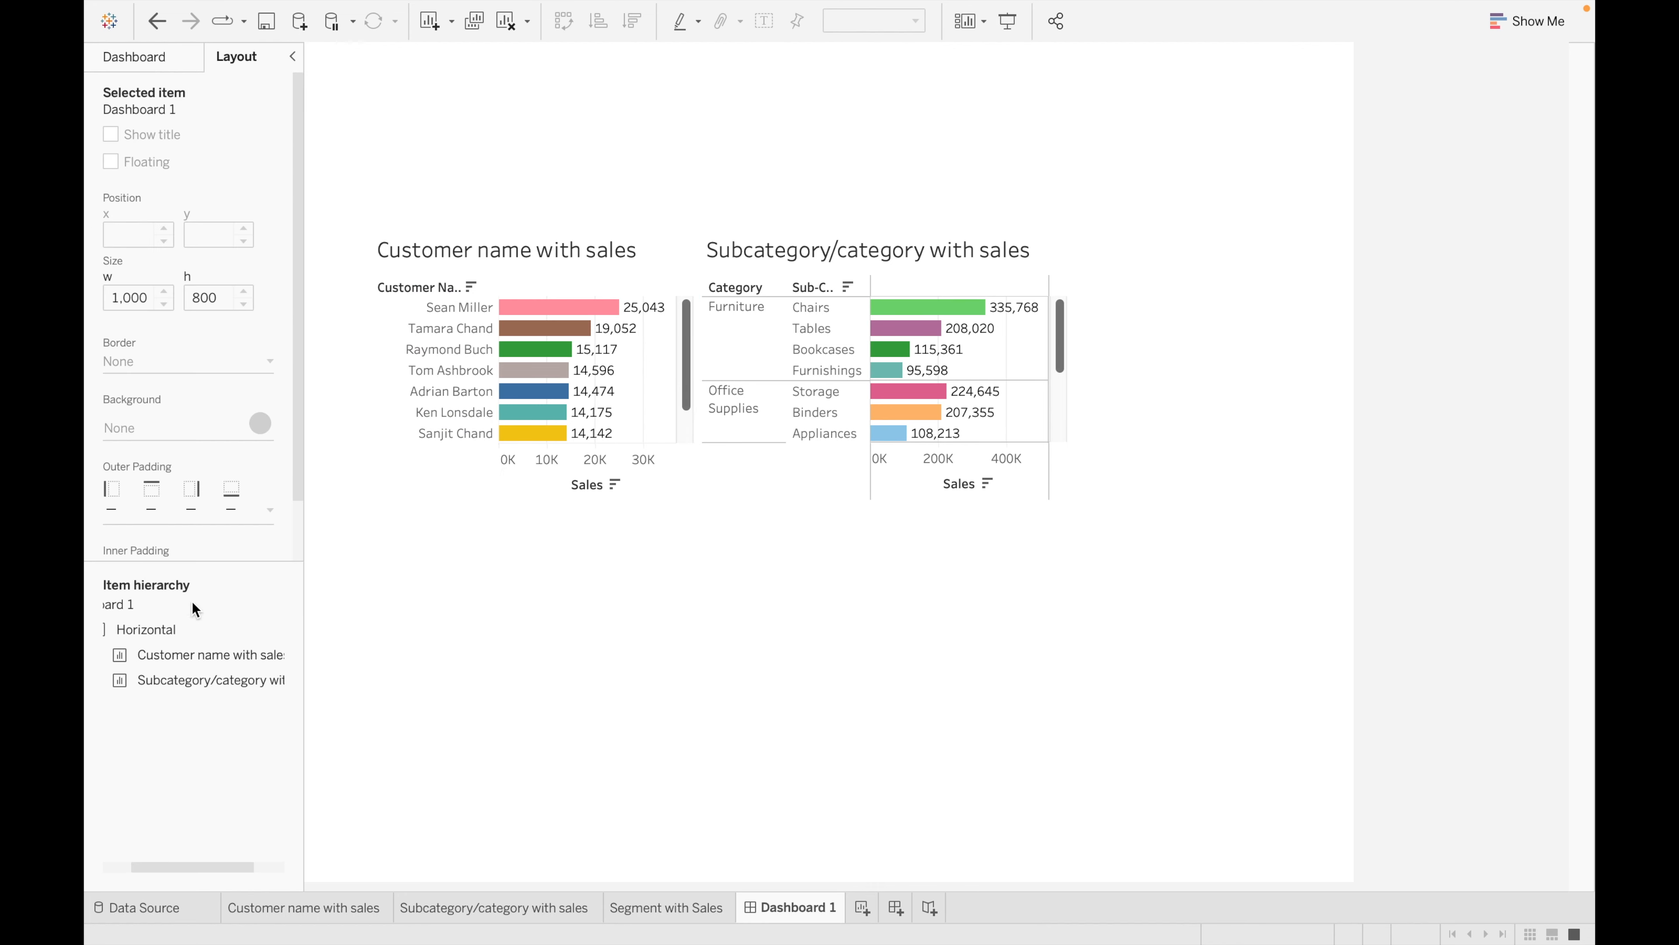
pyautogui.click(167, 635)
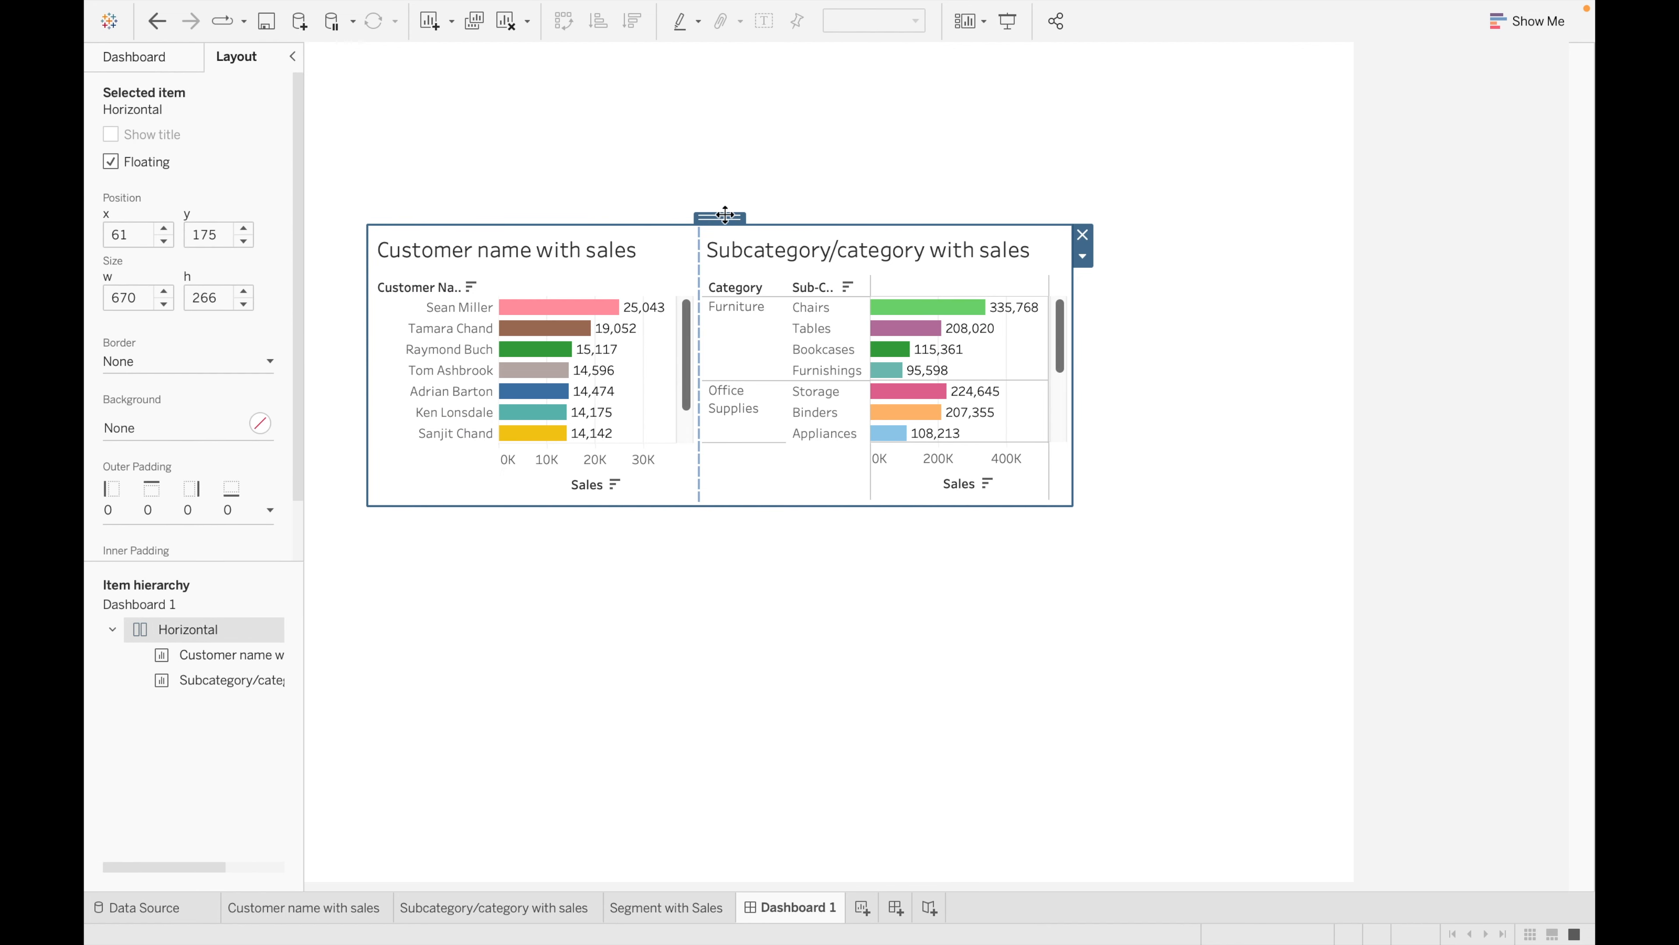
pyautogui.moveTo(725, 215); pyautogui.dragTo(691, 522)
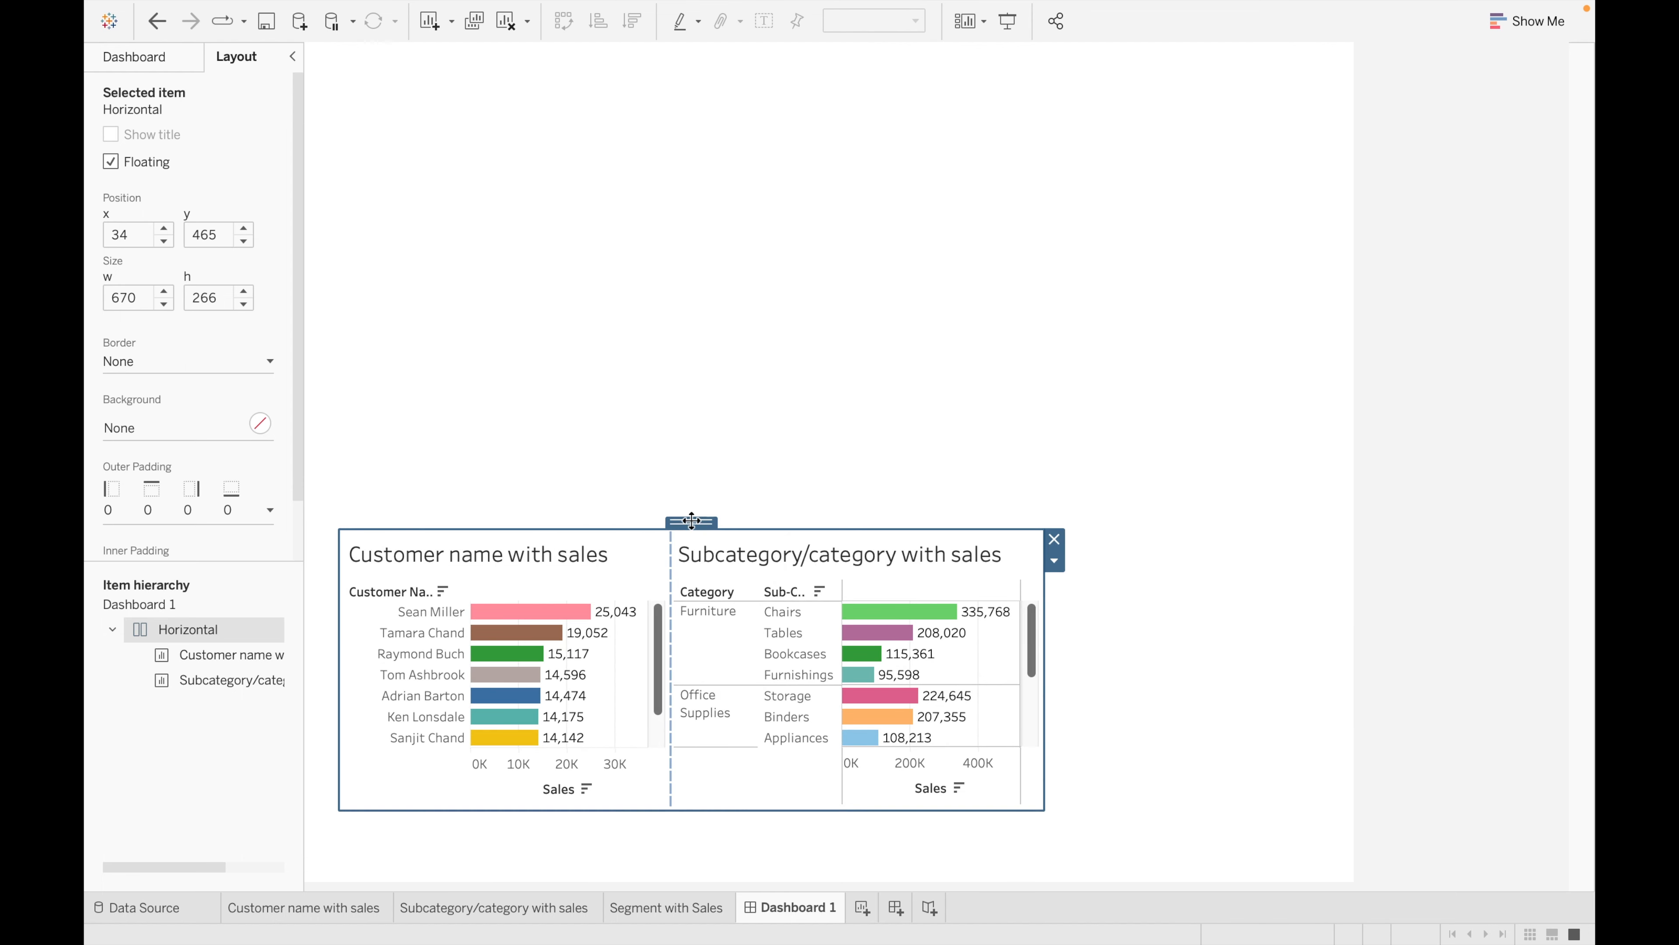
pyautogui.click(1054, 539)
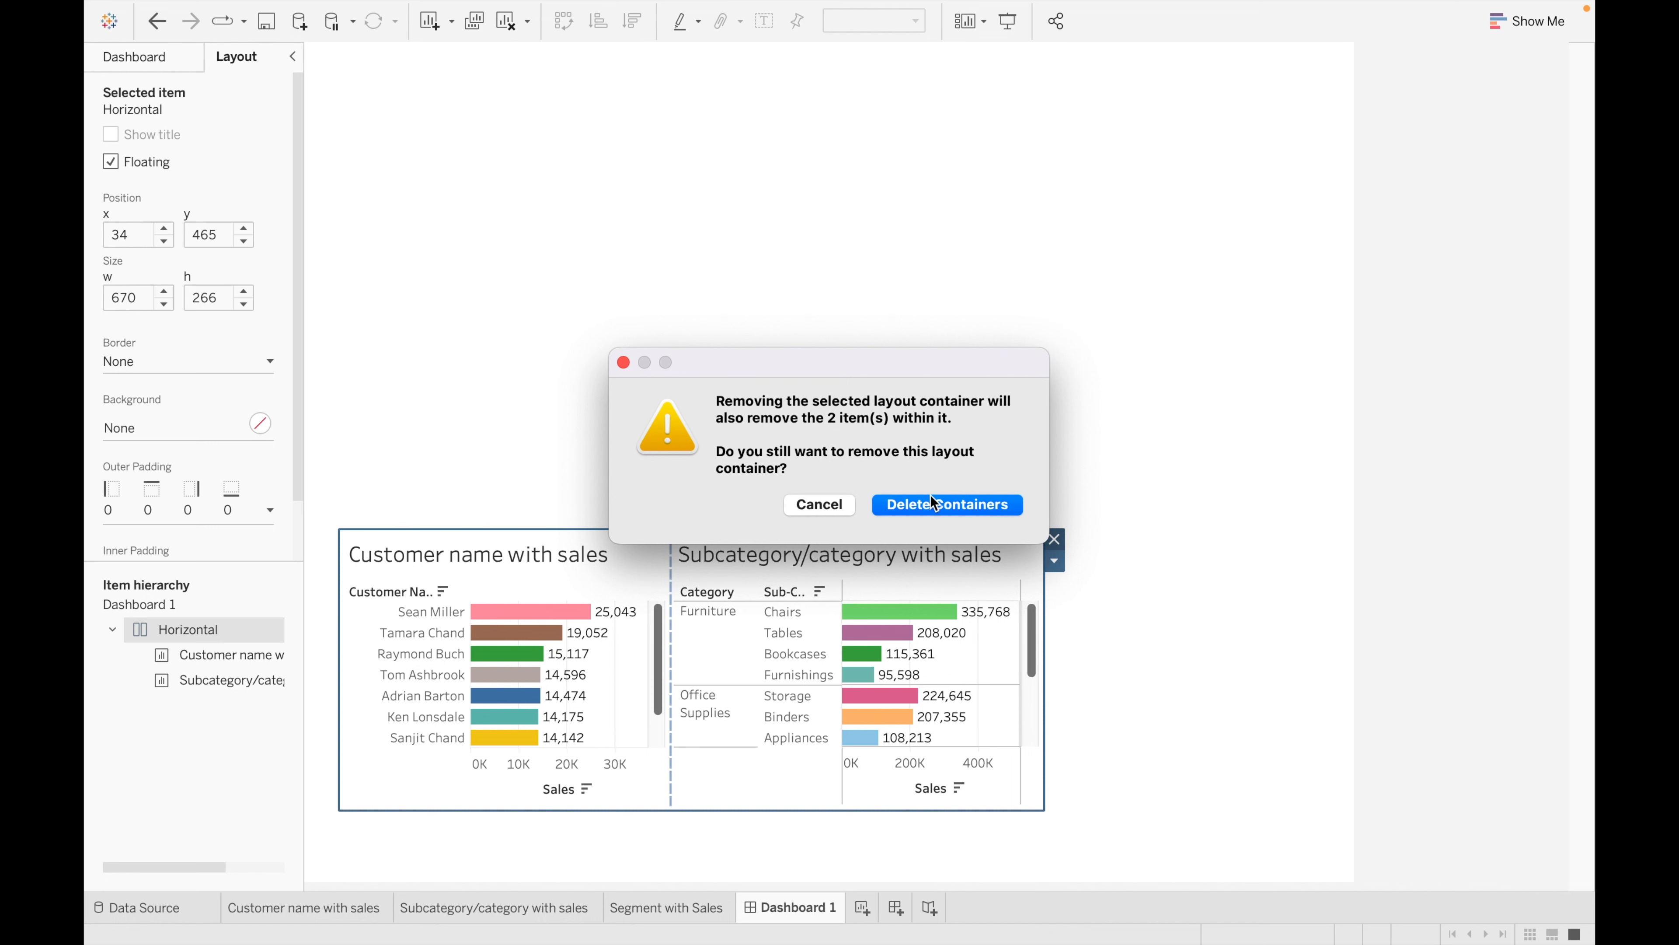
pyautogui.click(938, 502)
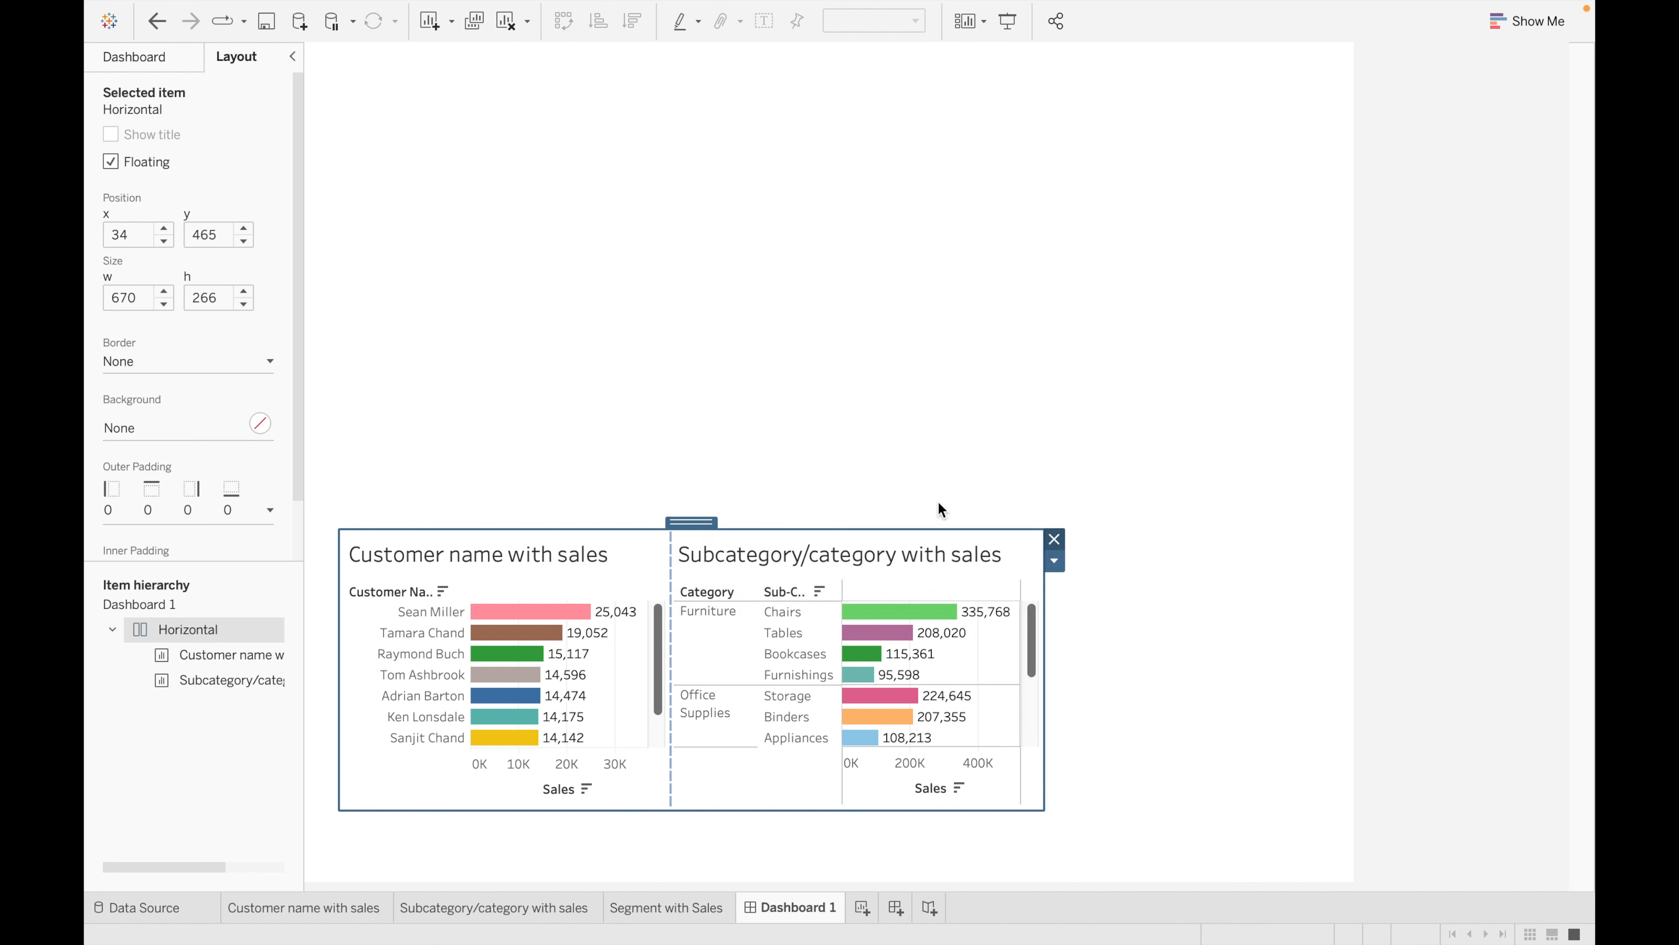
# - Add a floating vertical container to the upper part of the dashboard and widen it on both sides
pyautogui.click(148, 52)
pyautogui.moveTo(161, 695); pyautogui.dragTo(514, 222)
pyautogui.moveTo(511, 324); pyautogui.dragTo(342, 318)
pyautogui.moveTo(860, 343); pyautogui.dragTo(1071, 339)
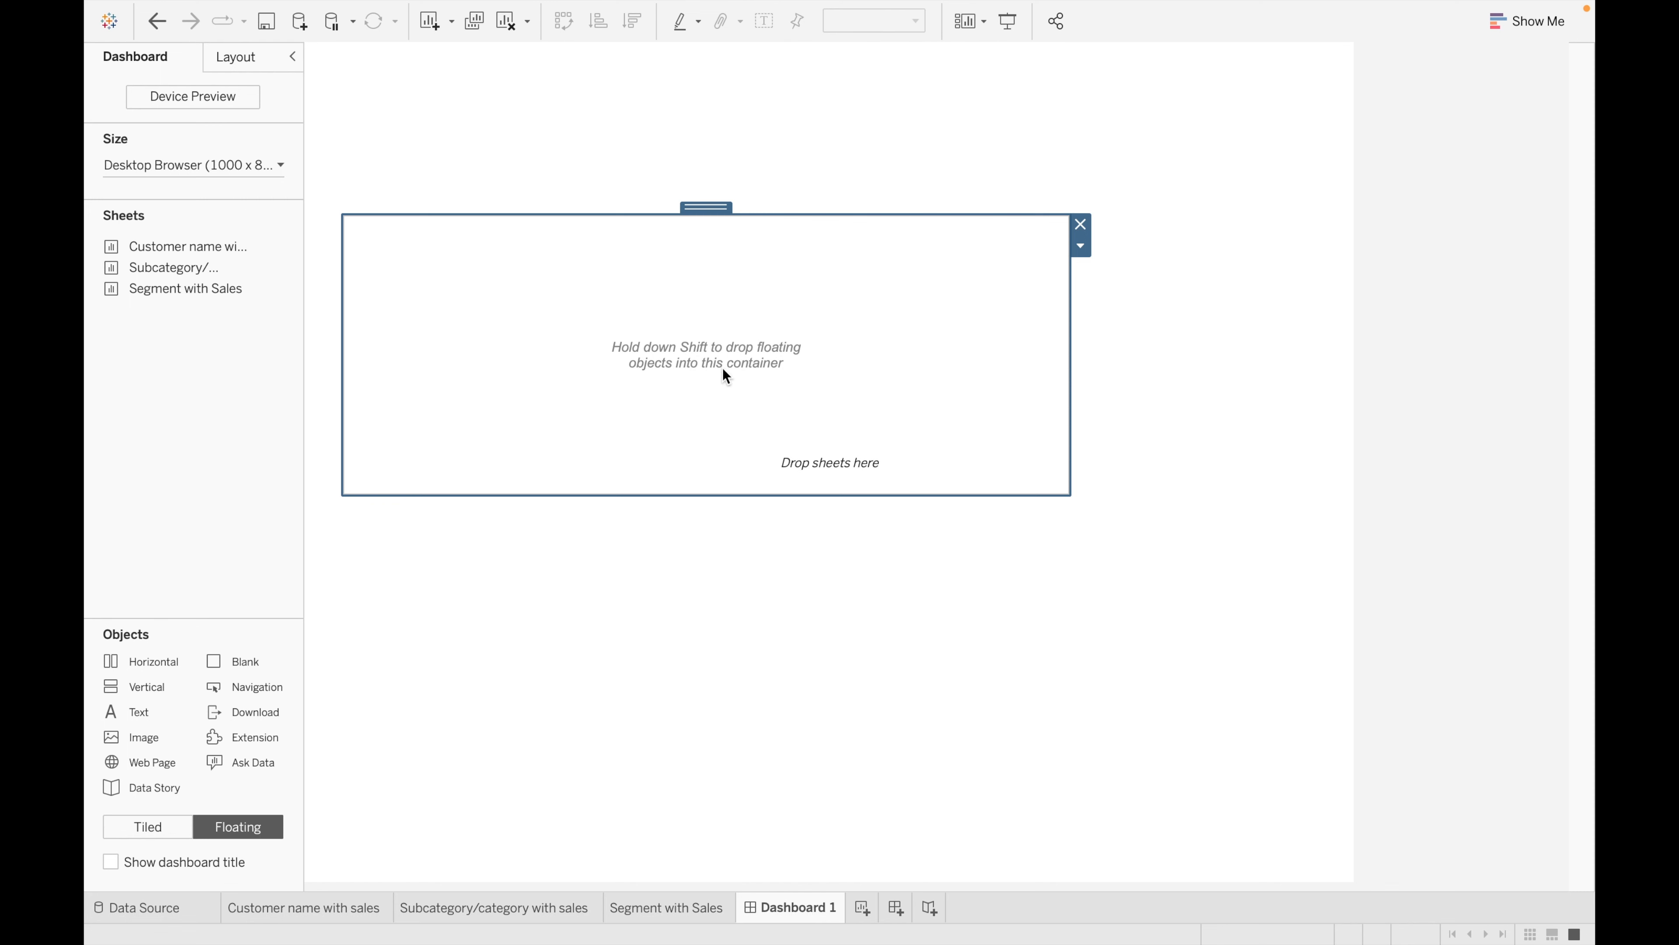
# - Place the customer sales and Segment with Sales sheets side by side in the container and widen the segment pie chart's share
pyautogui.moveTo(230, 255)
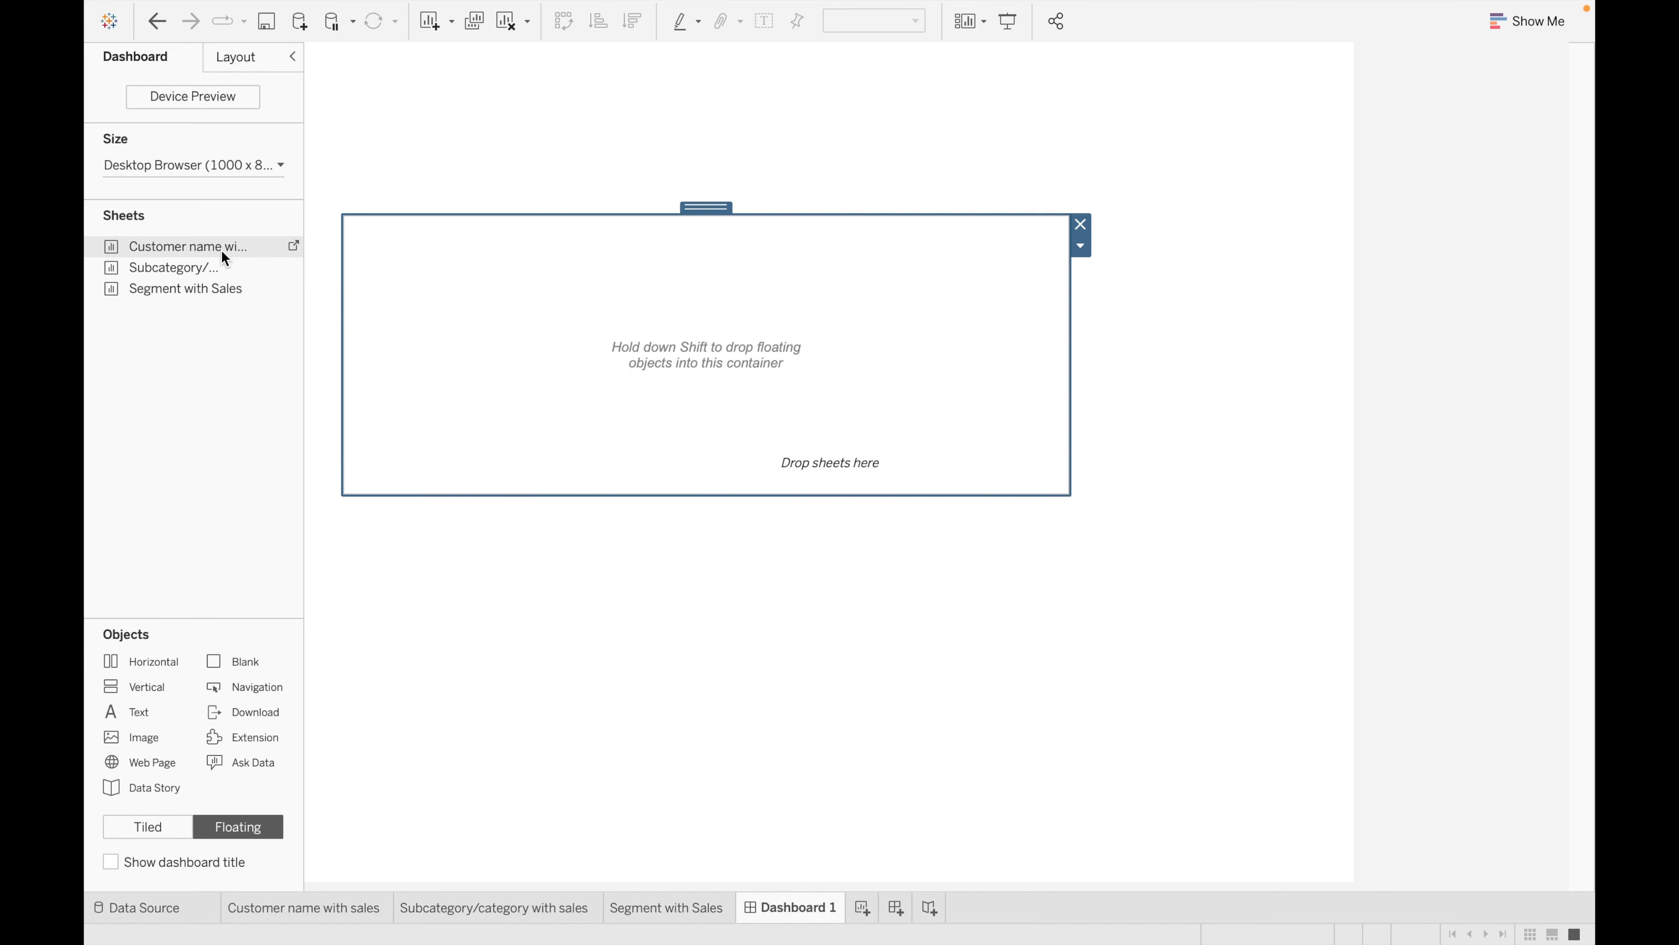
pyautogui.moveTo(222, 251); pyautogui.dragTo(433, 254)
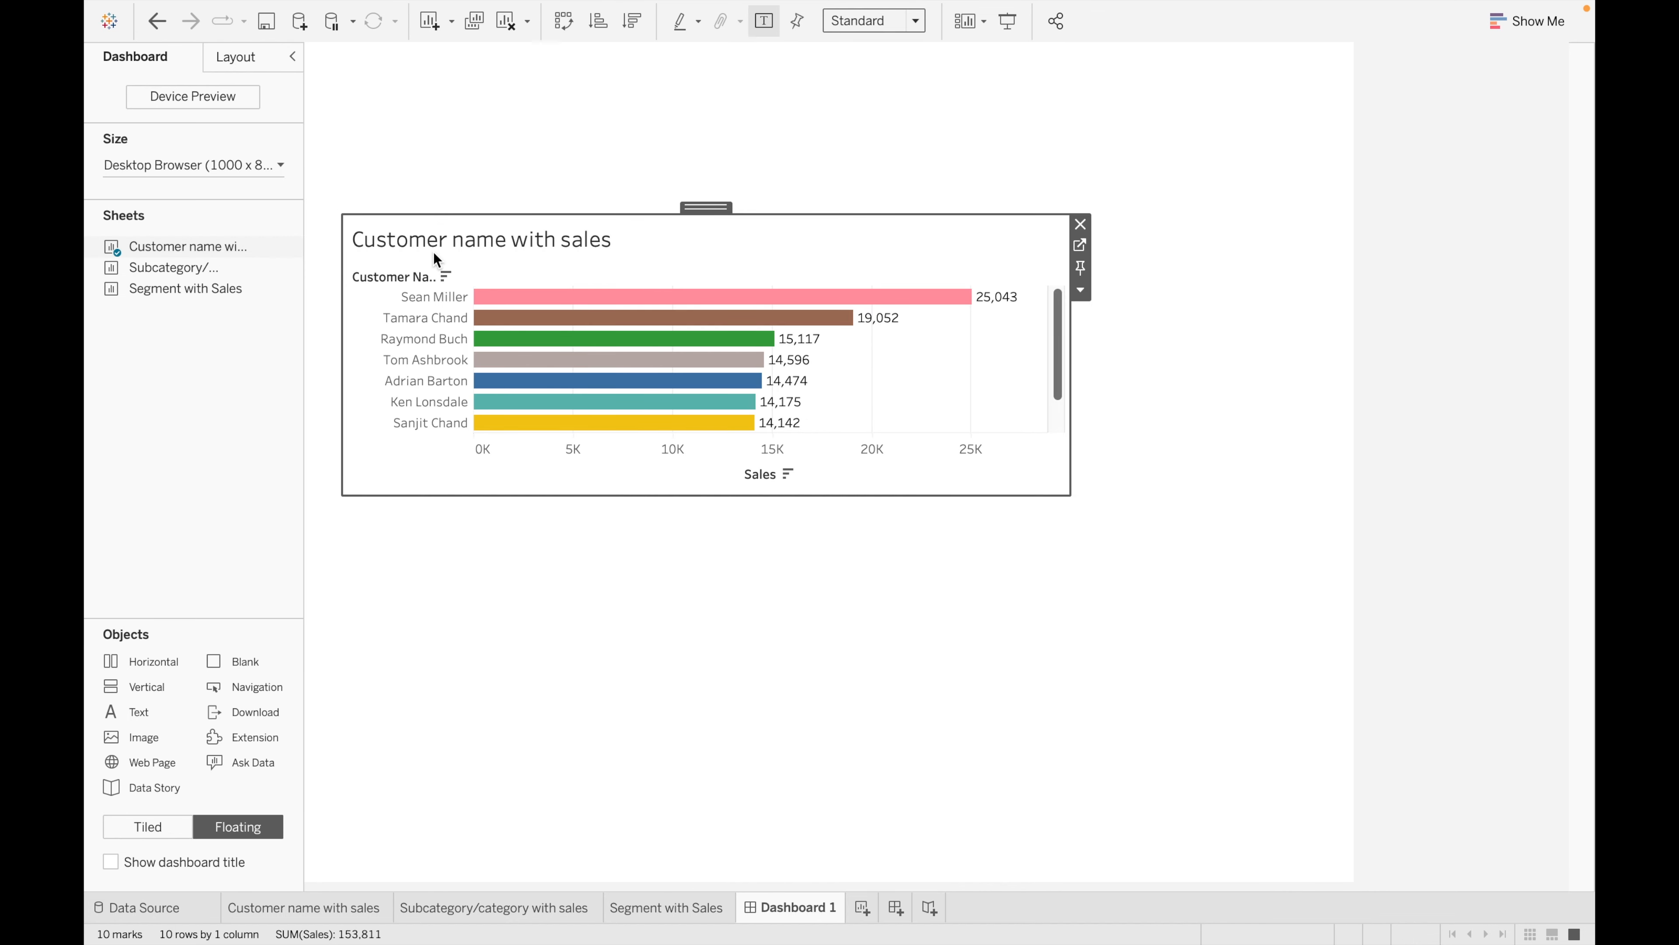
pyautogui.moveTo(195, 290)
pyautogui.moveTo(194, 291); pyautogui.dragTo(773, 363)
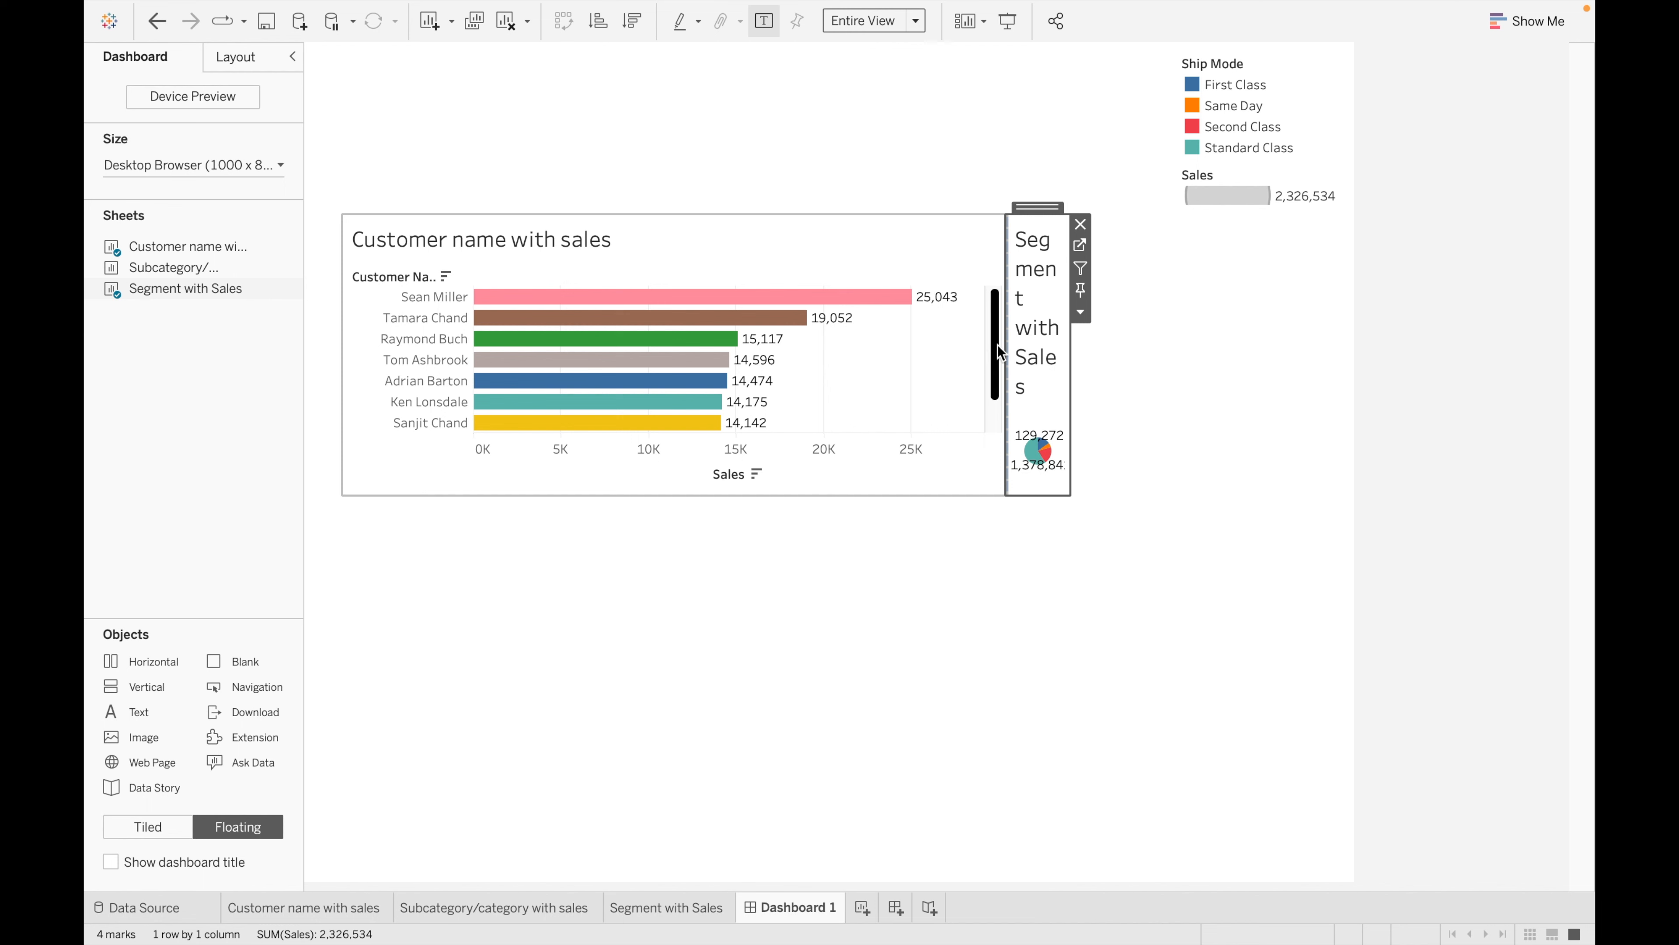
pyautogui.moveTo(1002, 364); pyautogui.dragTo(851, 364)
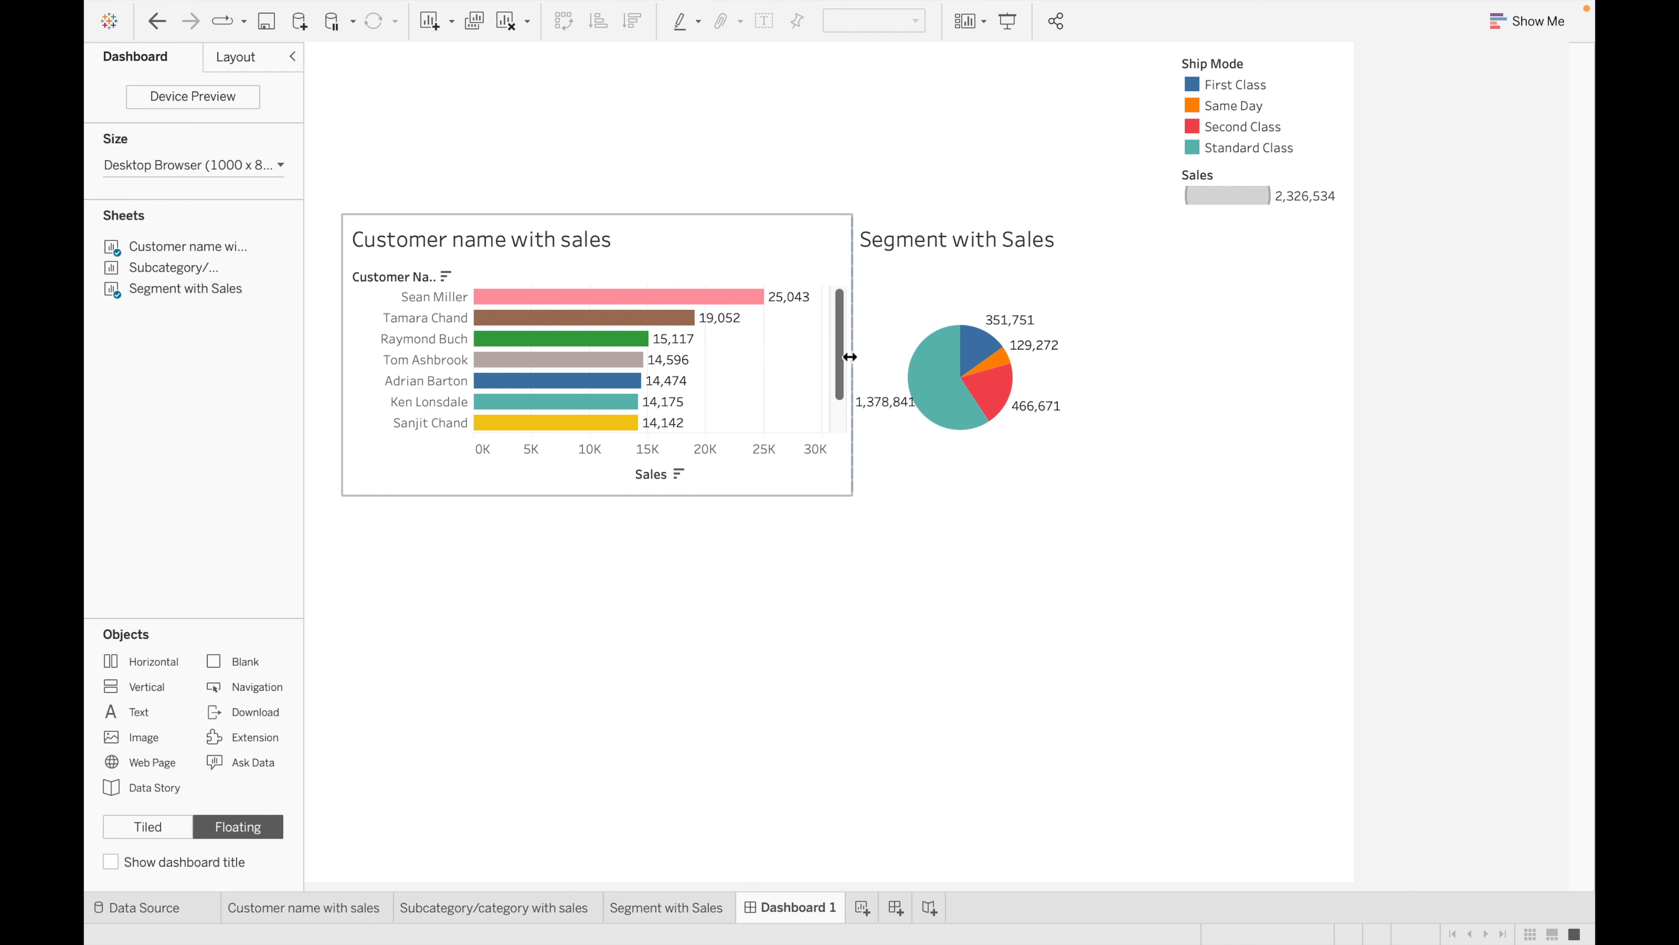
# - Remove the Ship Mode and Sales legends from the dashboard
pyautogui.click(965, 380)
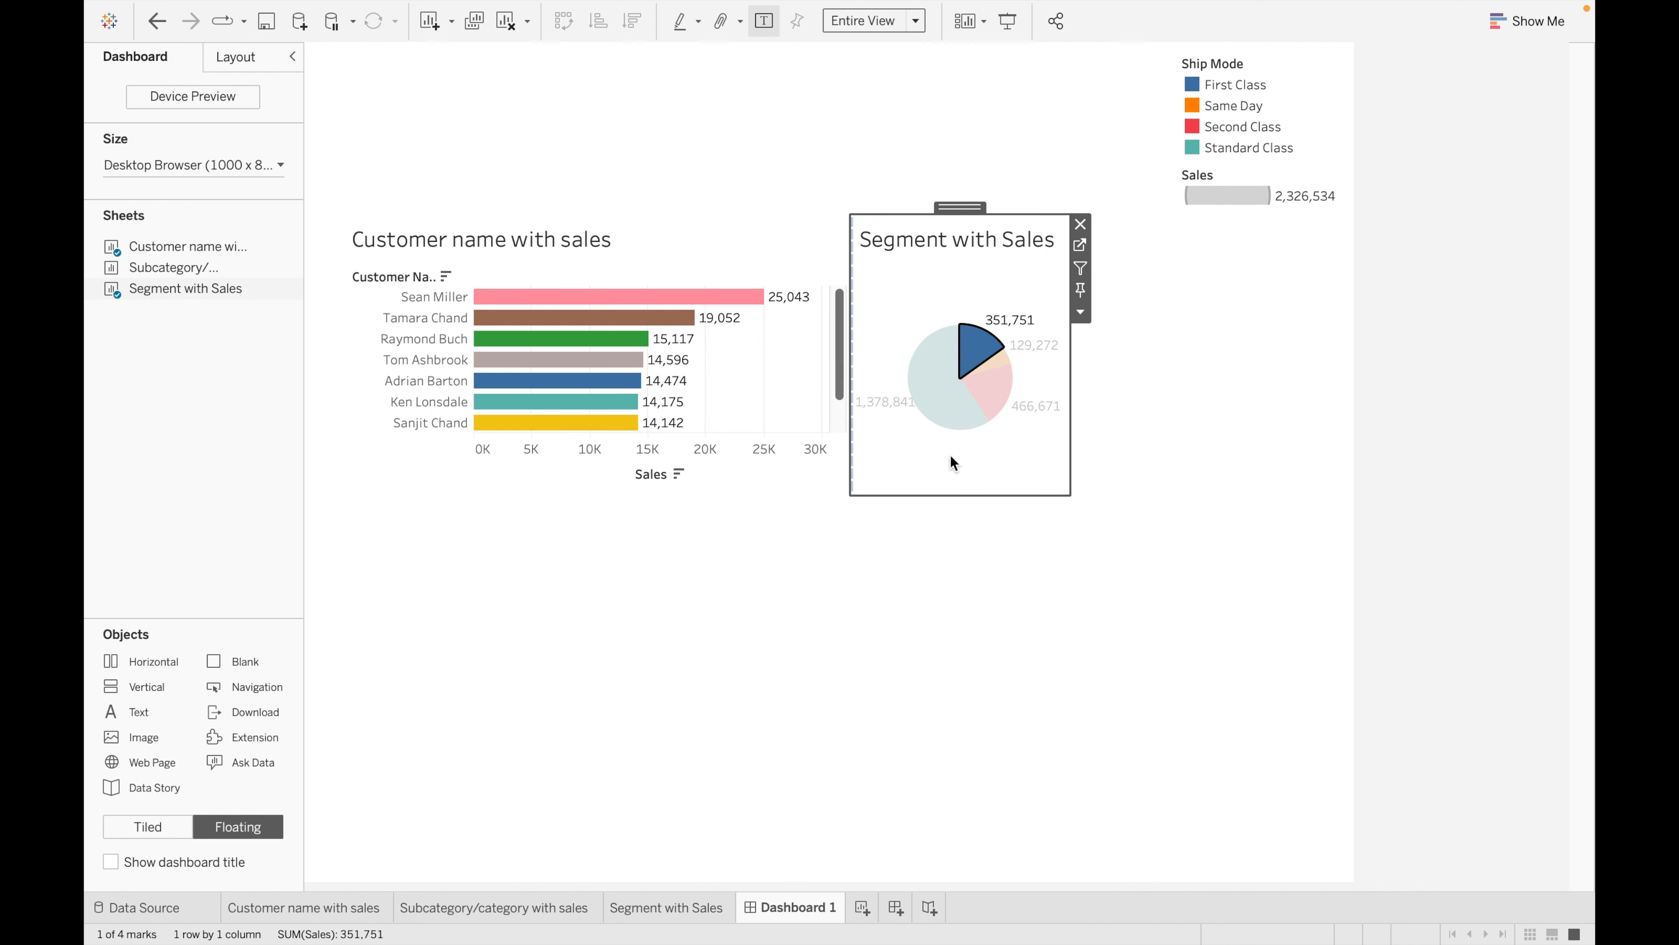
pyautogui.click(1317, 107)
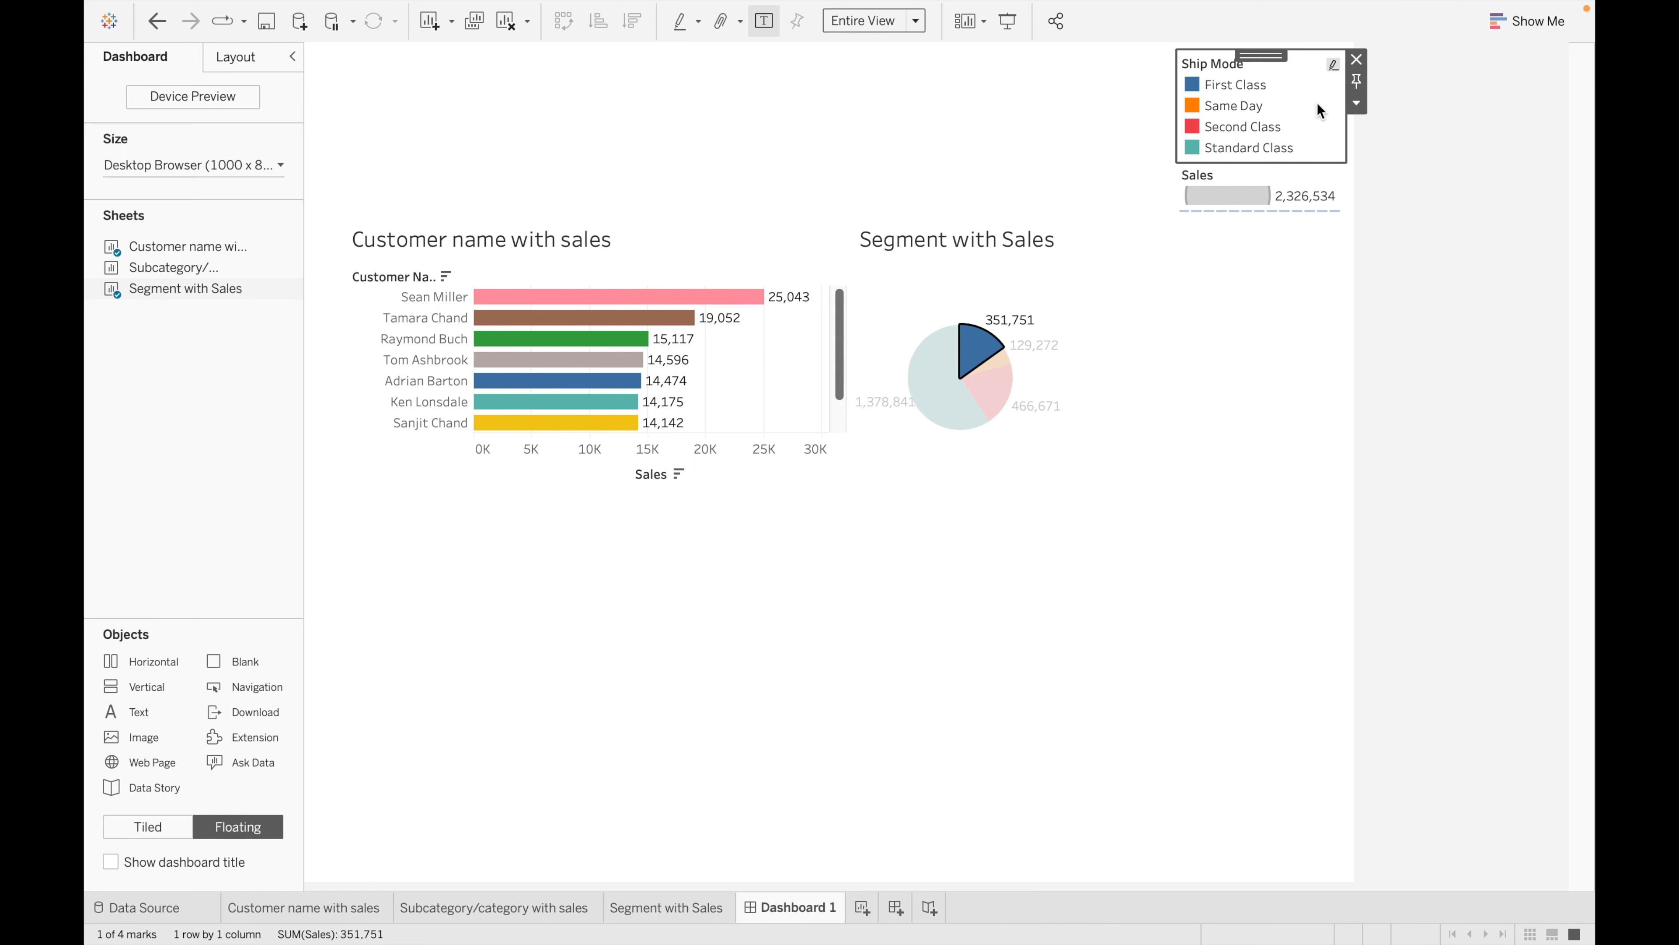
pyautogui.click(1356, 59)
pyautogui.click(1306, 60)
pyautogui.click(1358, 59)
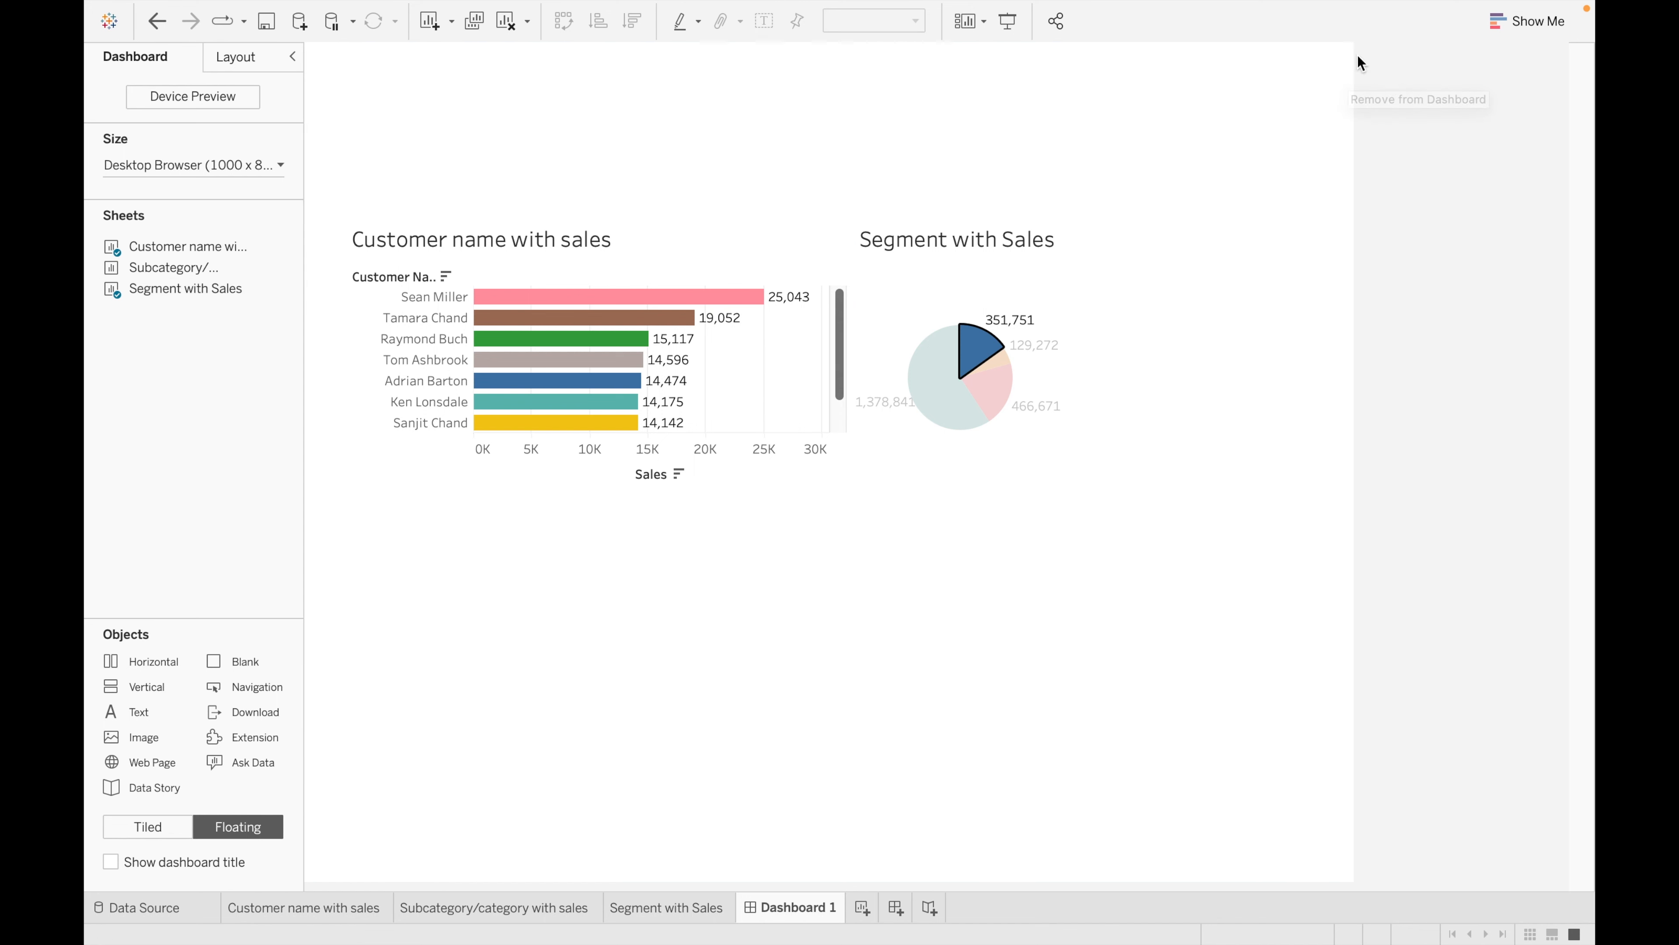
# - Remove the customer sales chart and the Segment with Sales pie chart from the dashboard
pyautogui.click(798, 278)
pyautogui.click(863, 226)
pyautogui.click(758, 262)
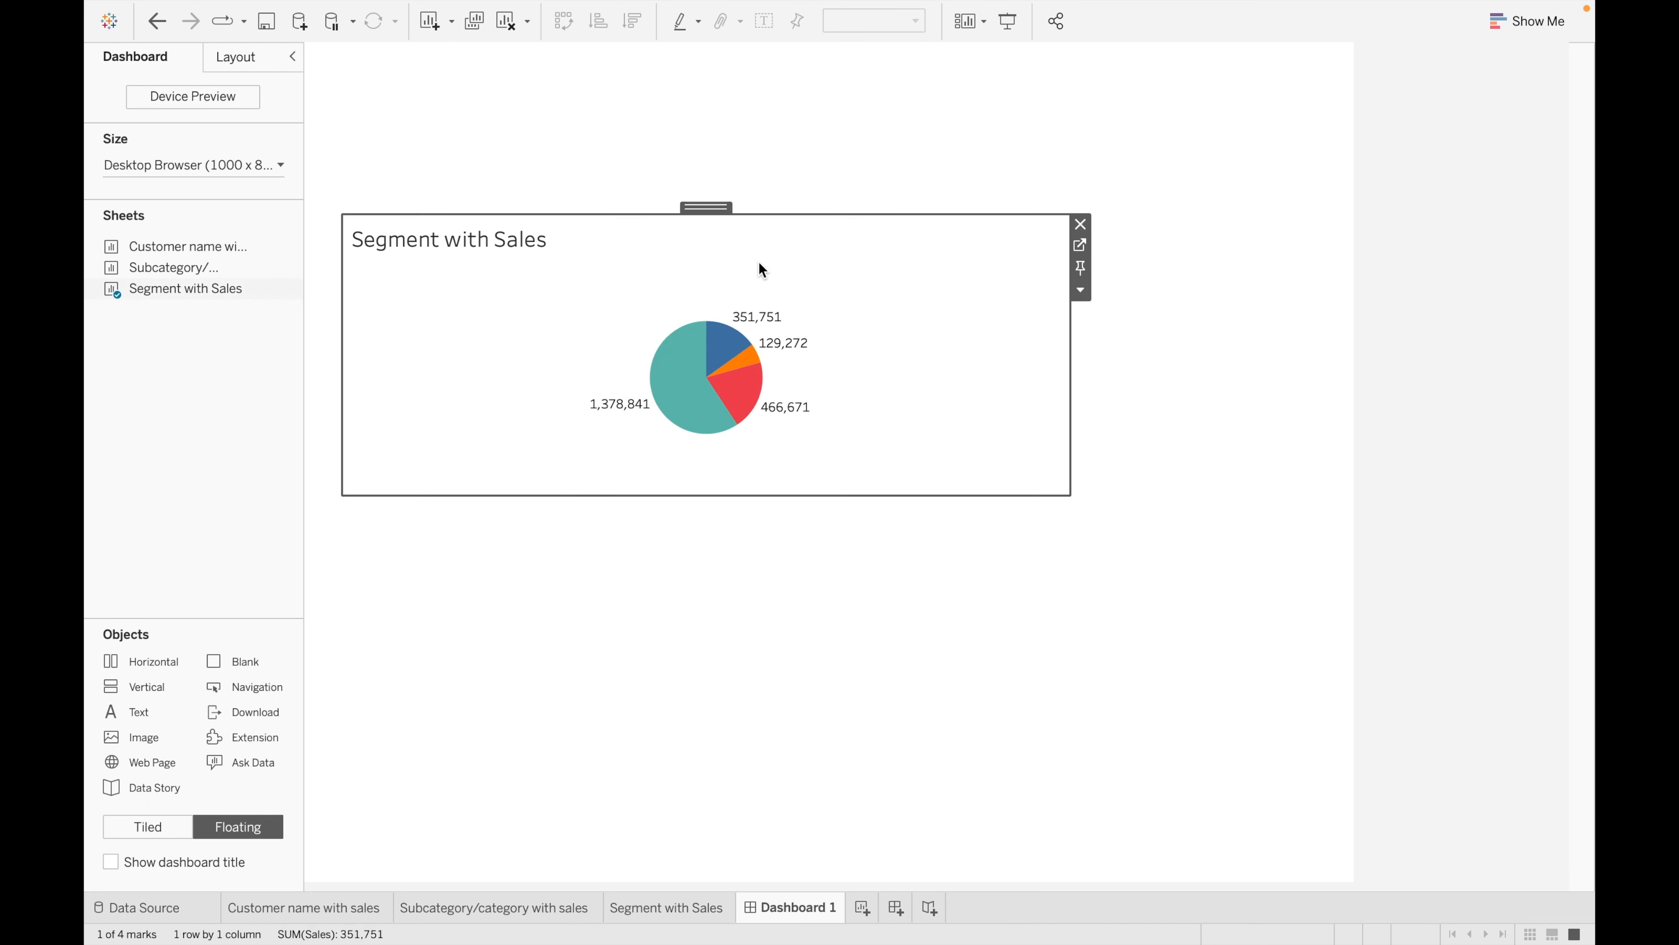
pyautogui.click(1080, 225)
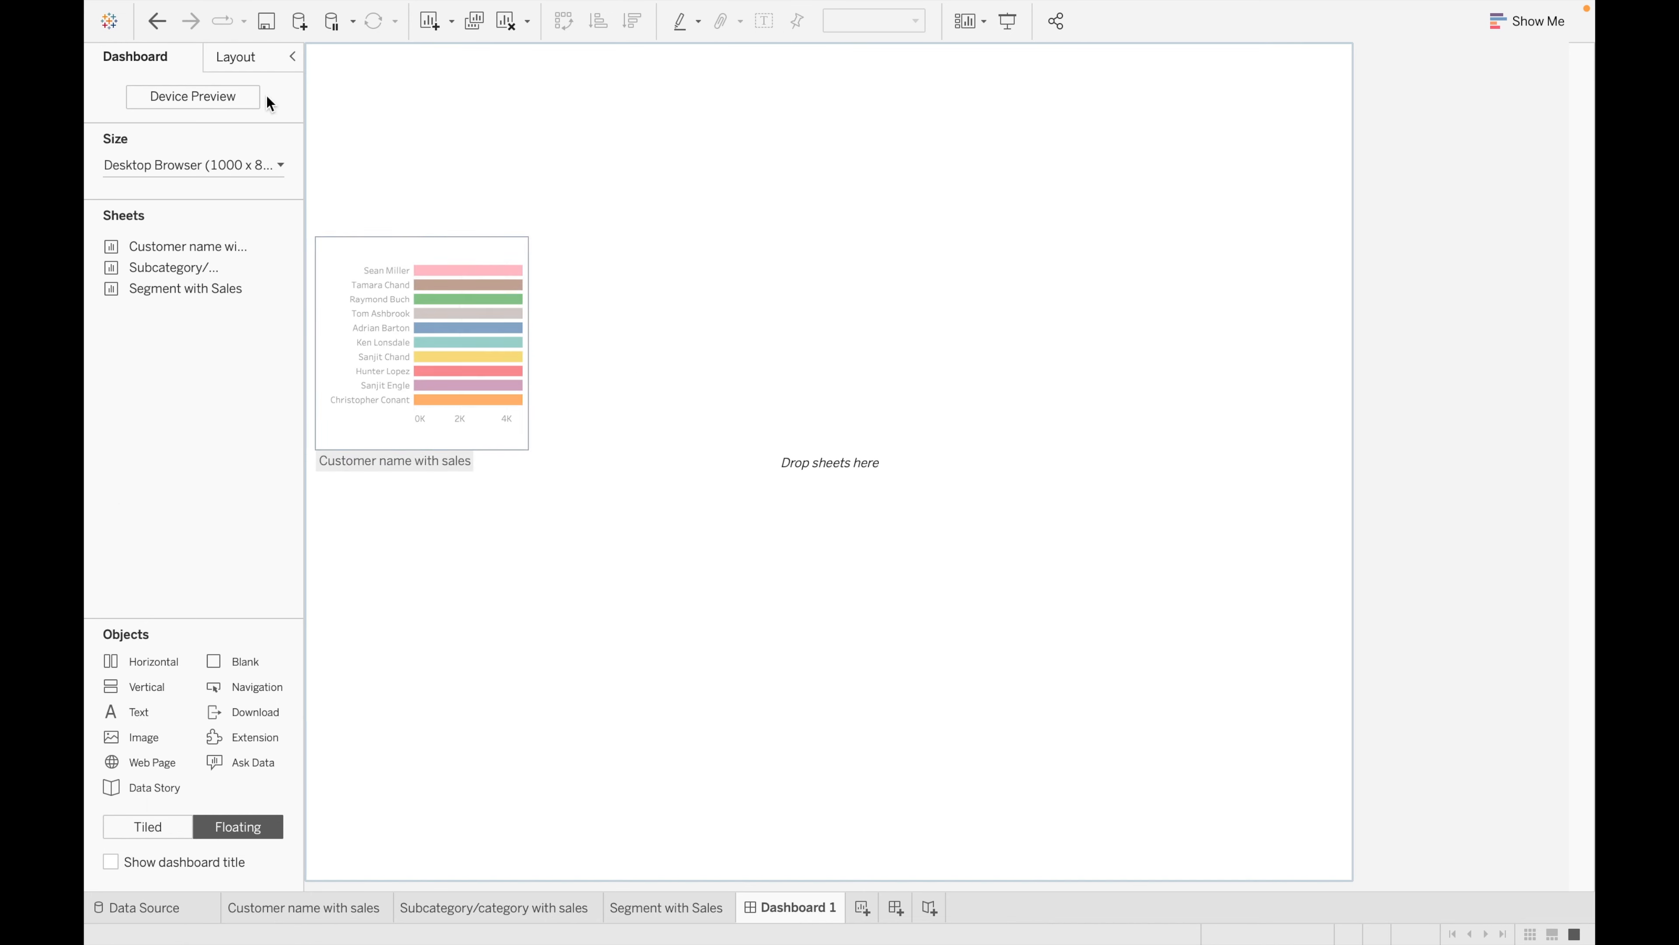
# - Remove the leftover Horizontal container from the dashboard's item hierarchy
pyautogui.click(255, 55)
pyautogui.click(216, 656)
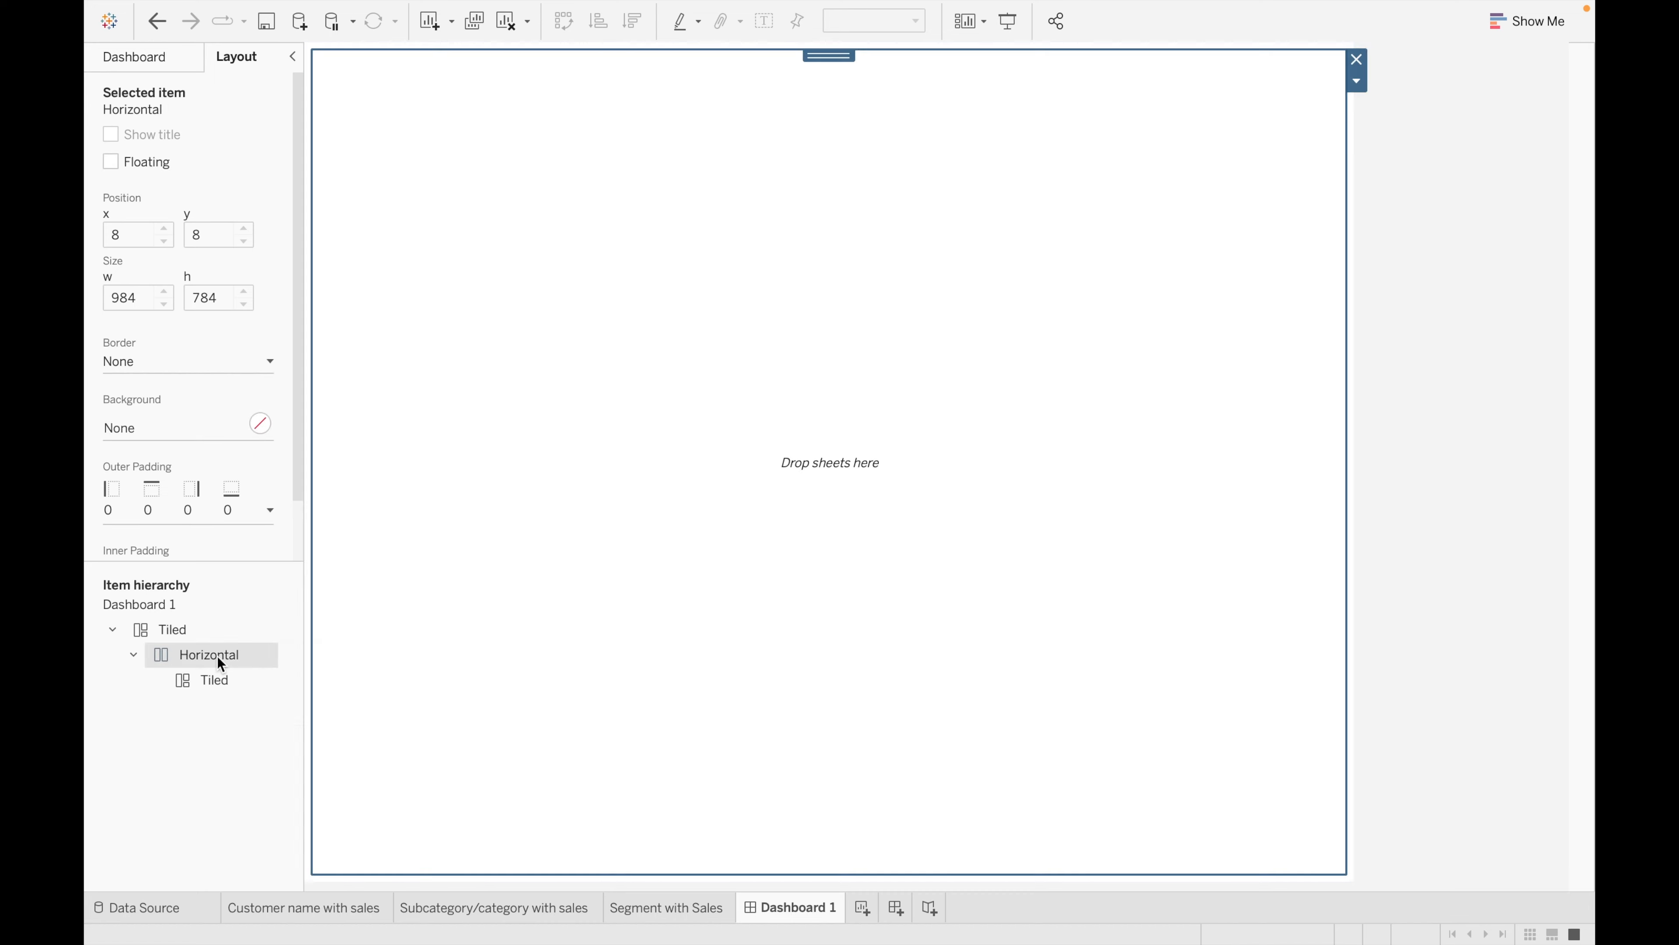
pyautogui.rightClick(216, 656)
pyautogui.click(297, 669)
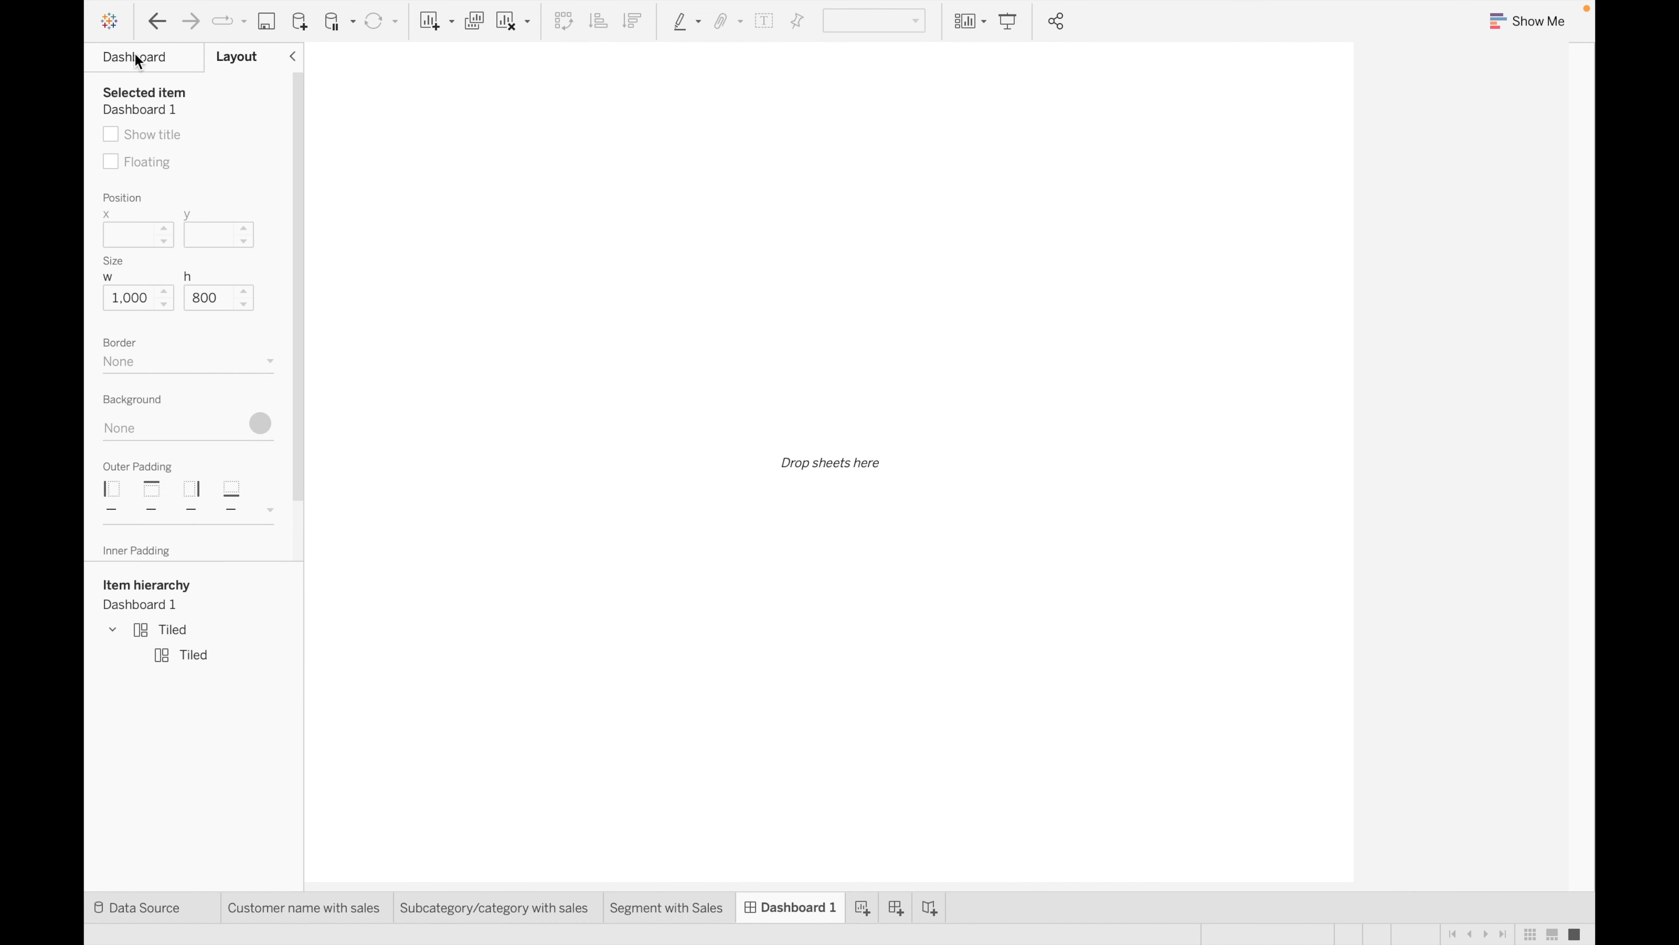
# - Remove the inner and outer Tiled containers from the dashboard's item hierarchy
pyautogui.click(201, 634)
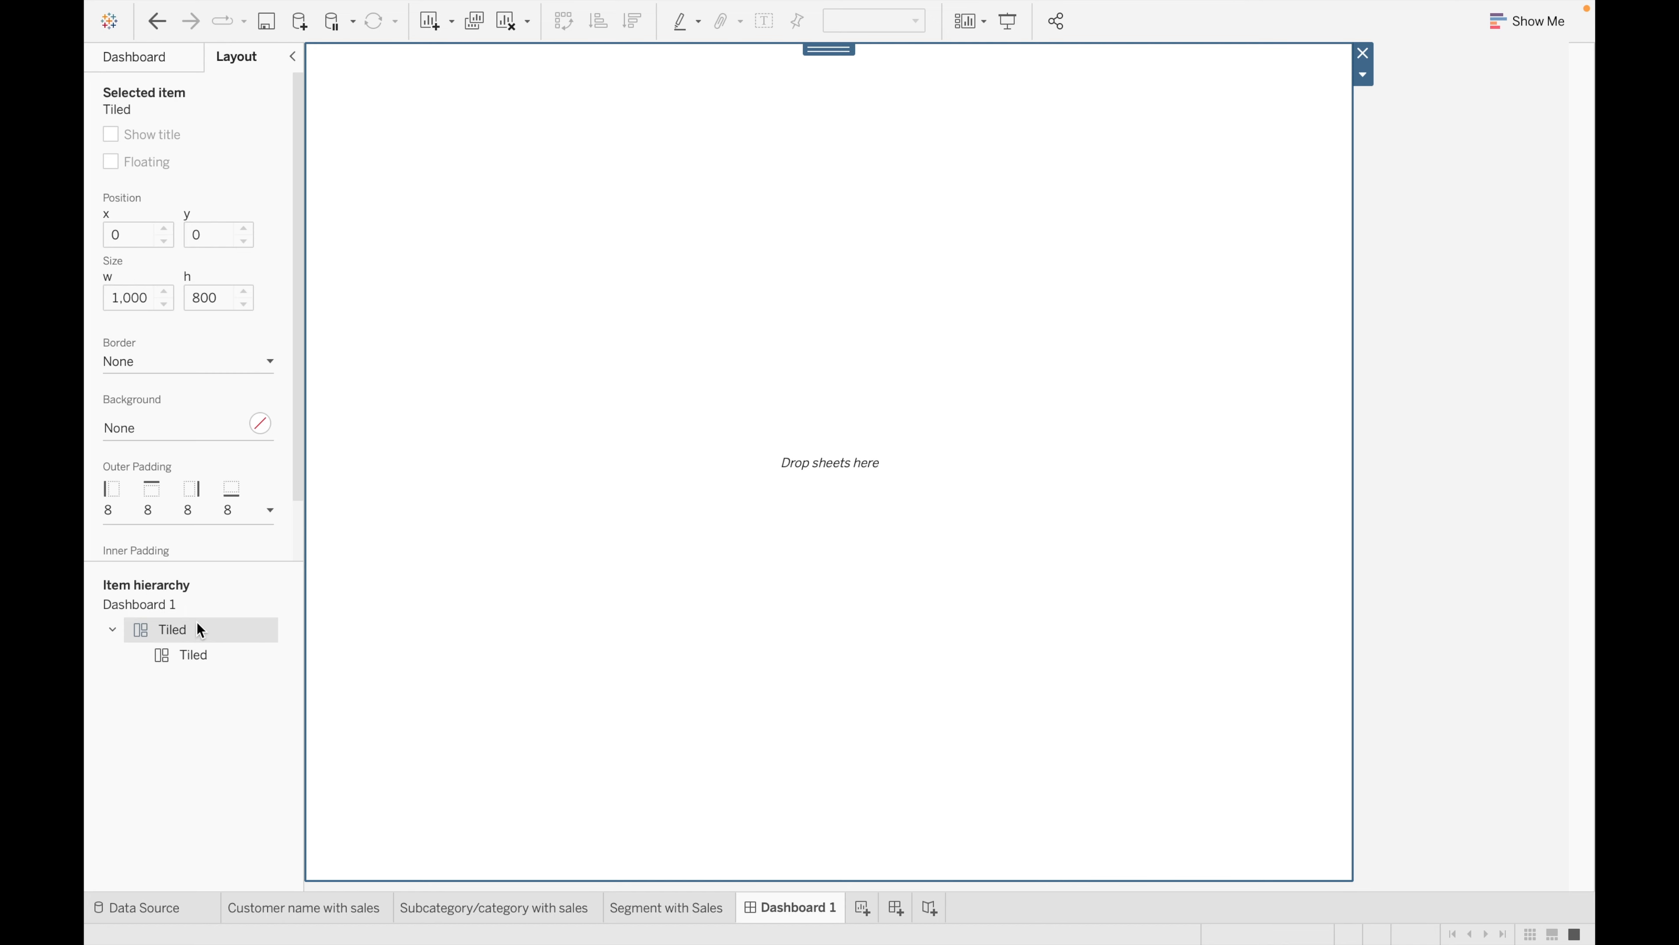
pyautogui.doubleClick(198, 622)
pyautogui.click(221, 656)
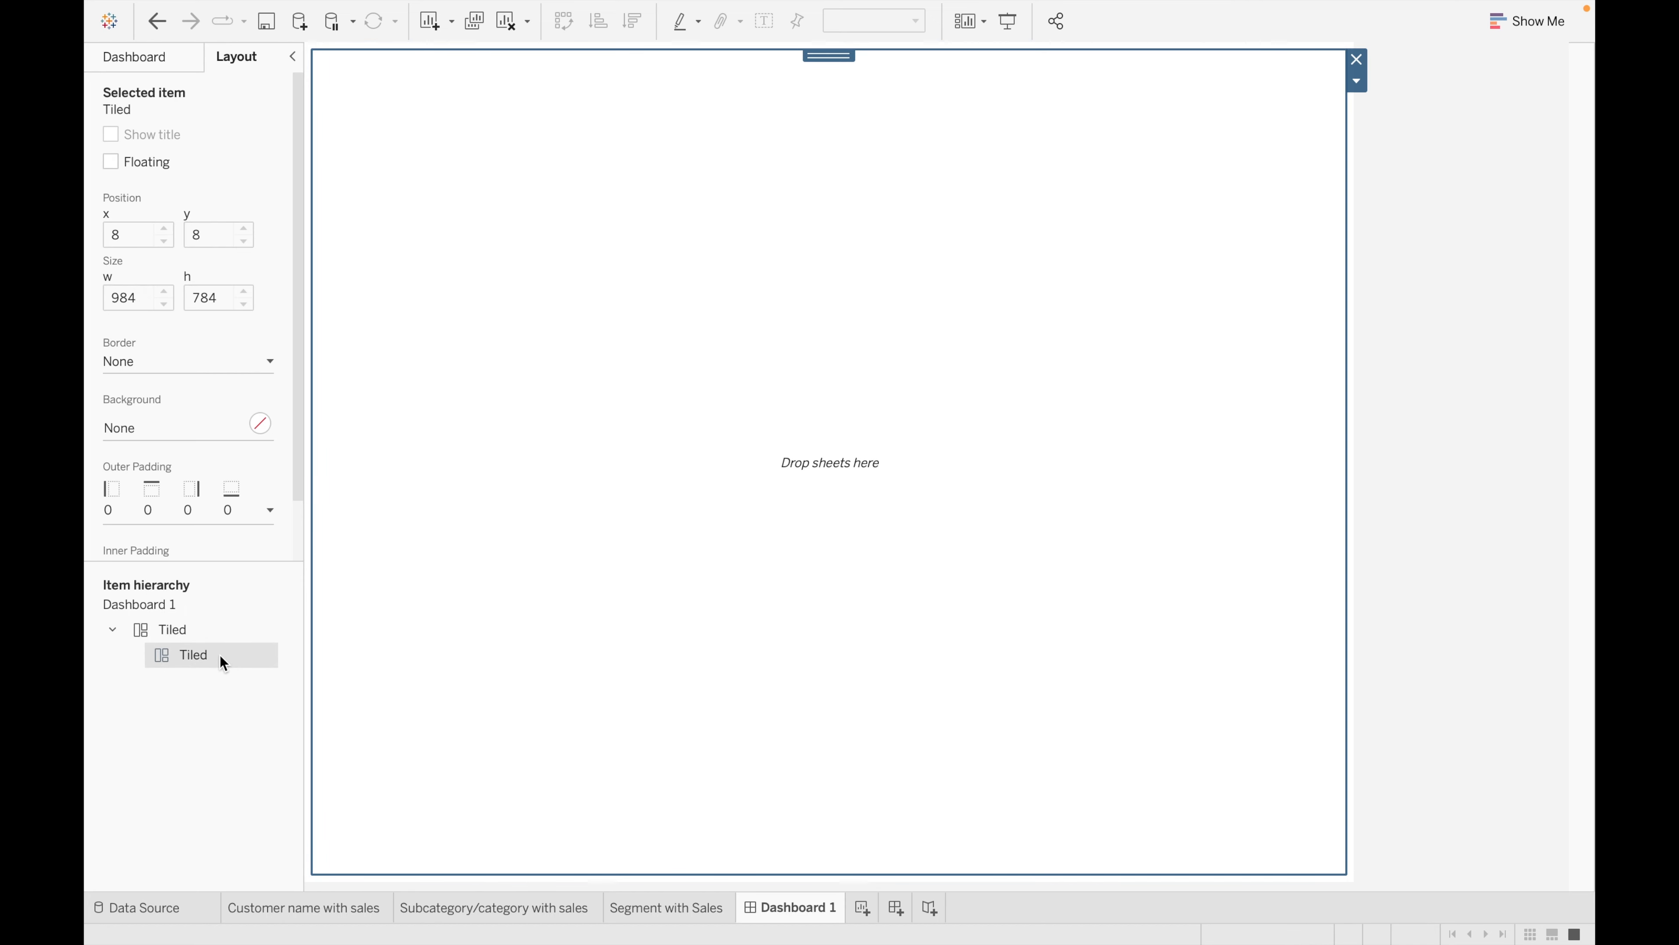
pyautogui.rightClick(220, 656)
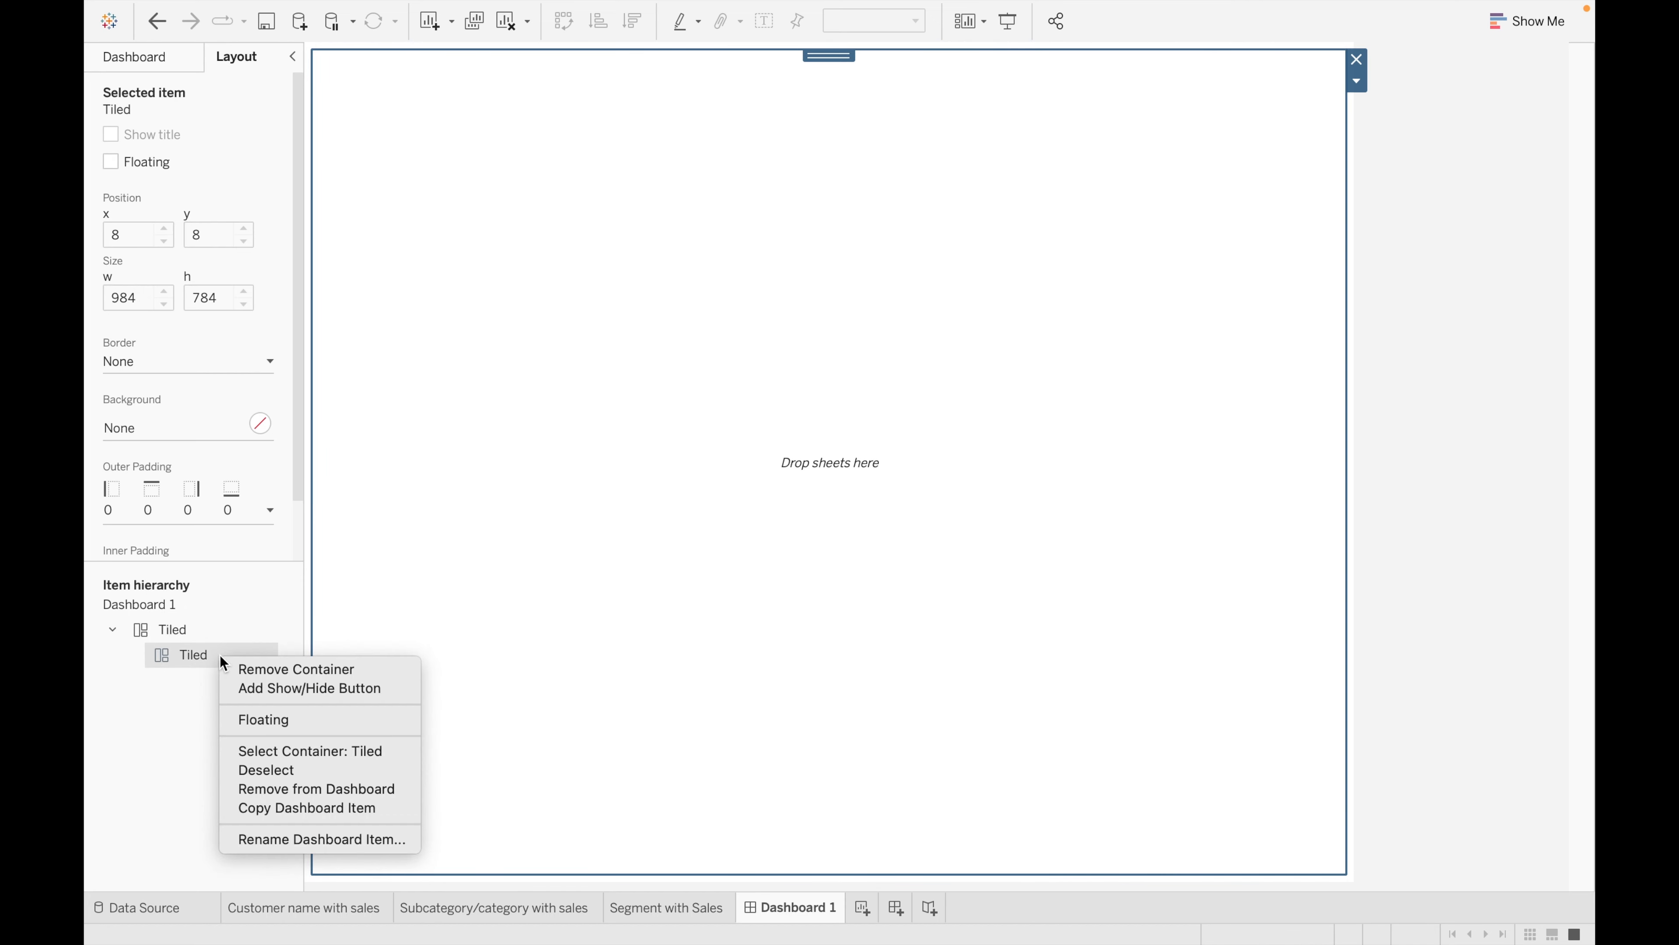
pyautogui.click(269, 669)
pyautogui.click(185, 628)
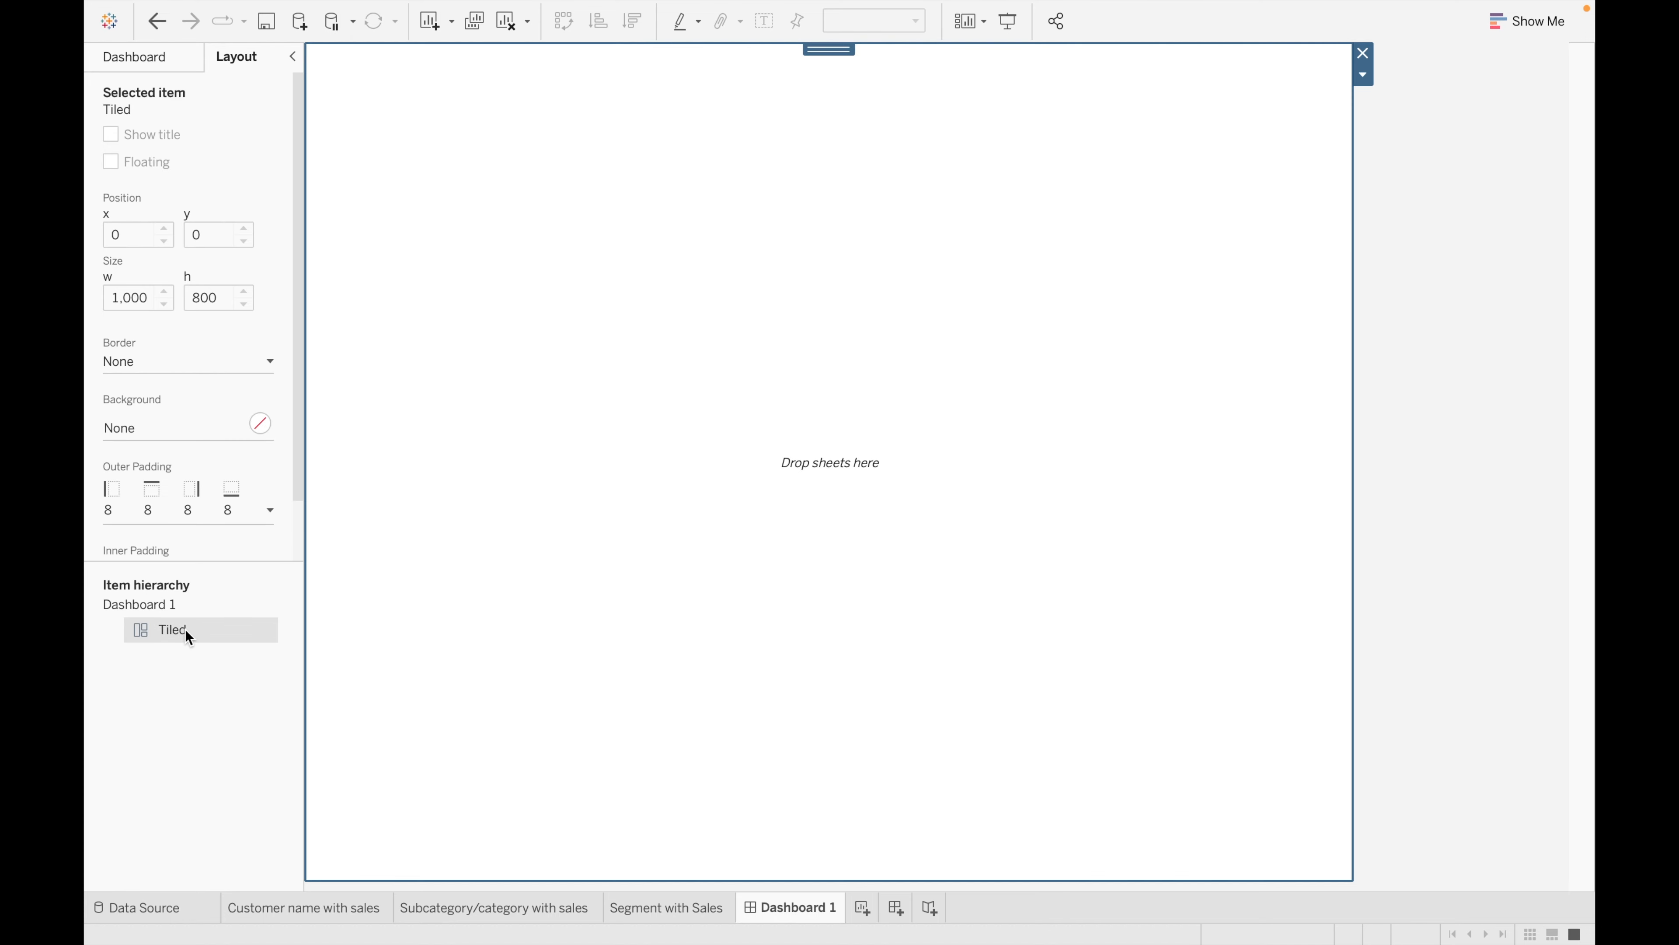
pyautogui.rightClick(185, 629)
pyautogui.click(208, 643)
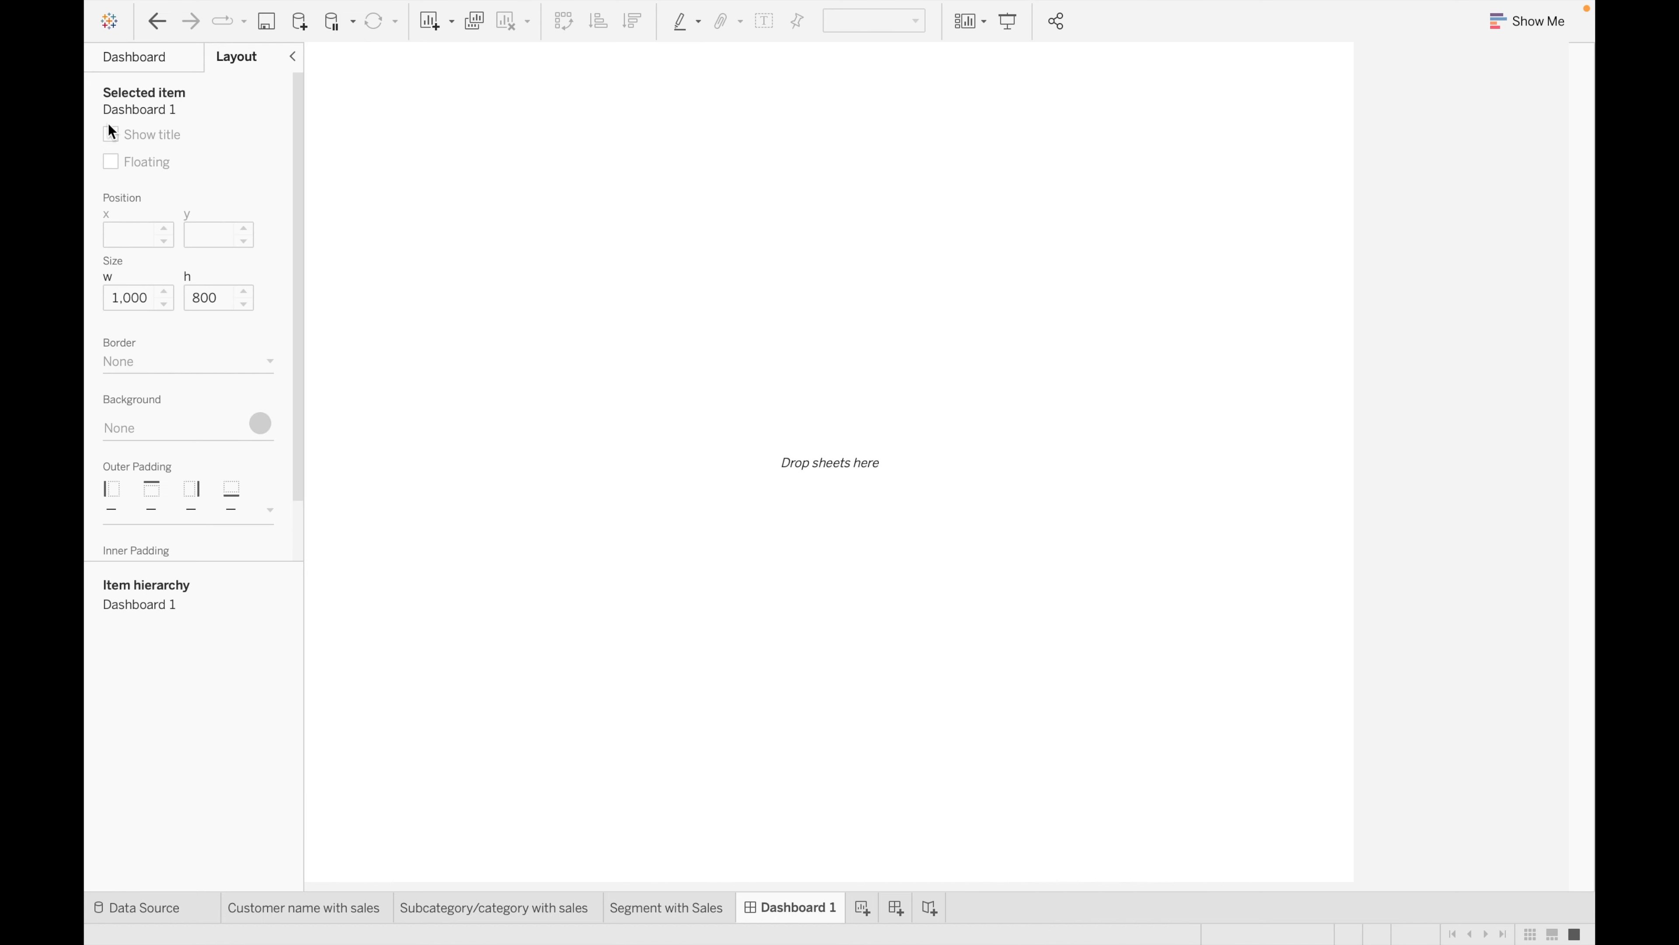
# - Add a floating text object near the top of the dashboard with the text "My Sales Dashboard"
pyautogui.click(130, 60)
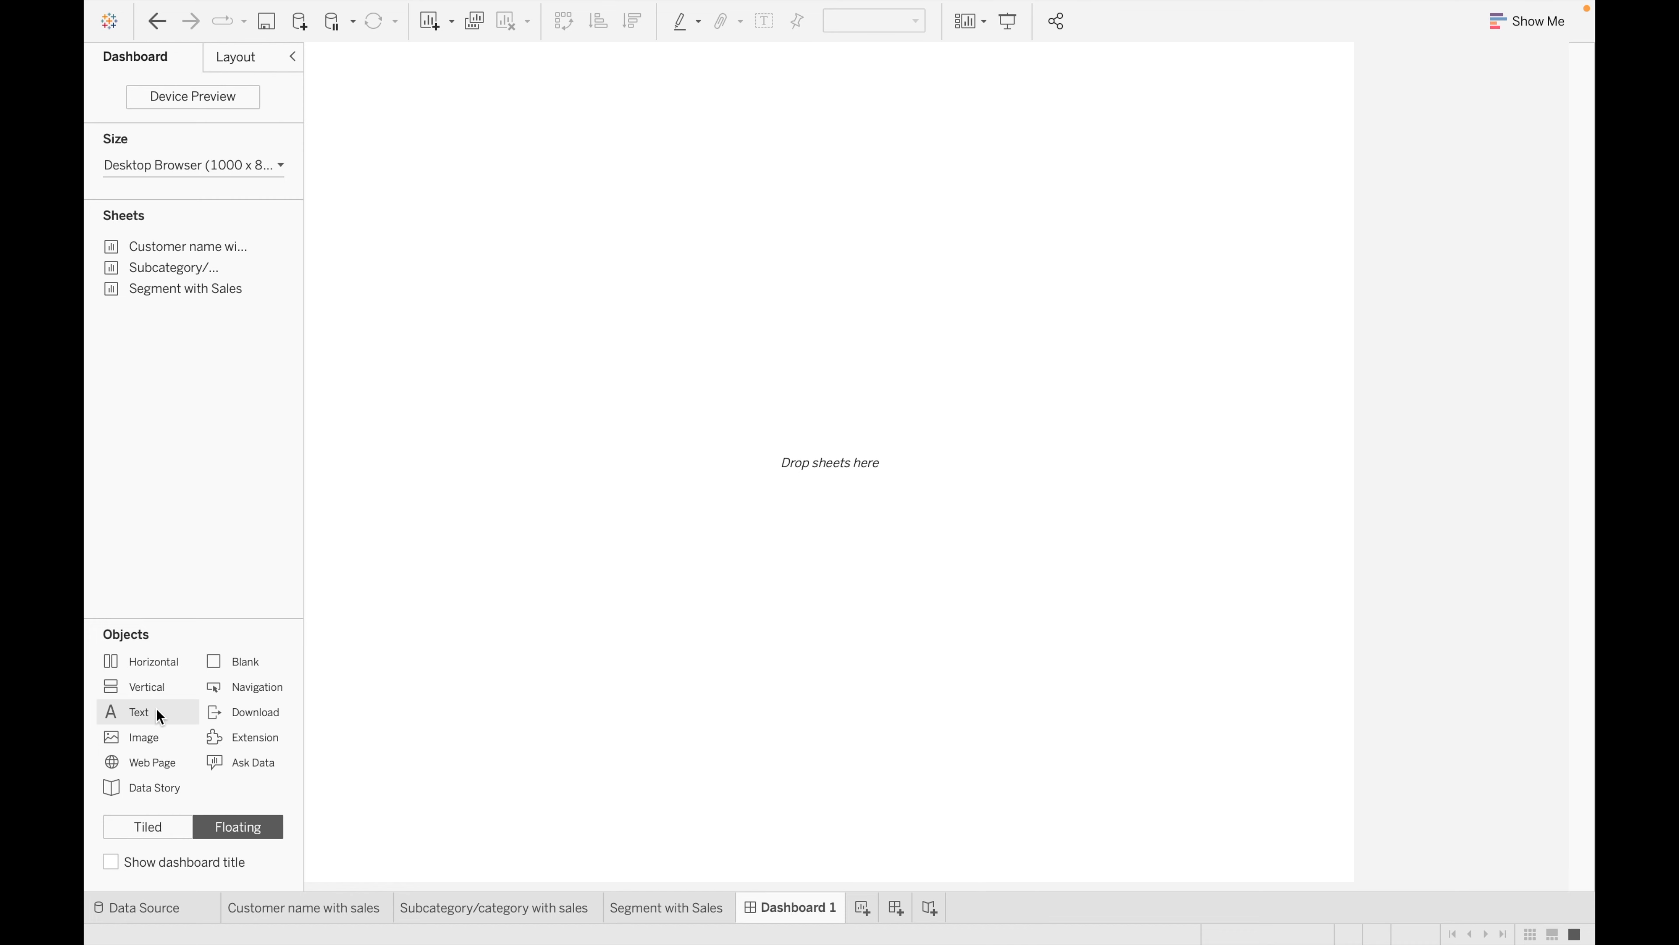
pyautogui.moveTo(156, 709); pyautogui.dragTo(535, 91)
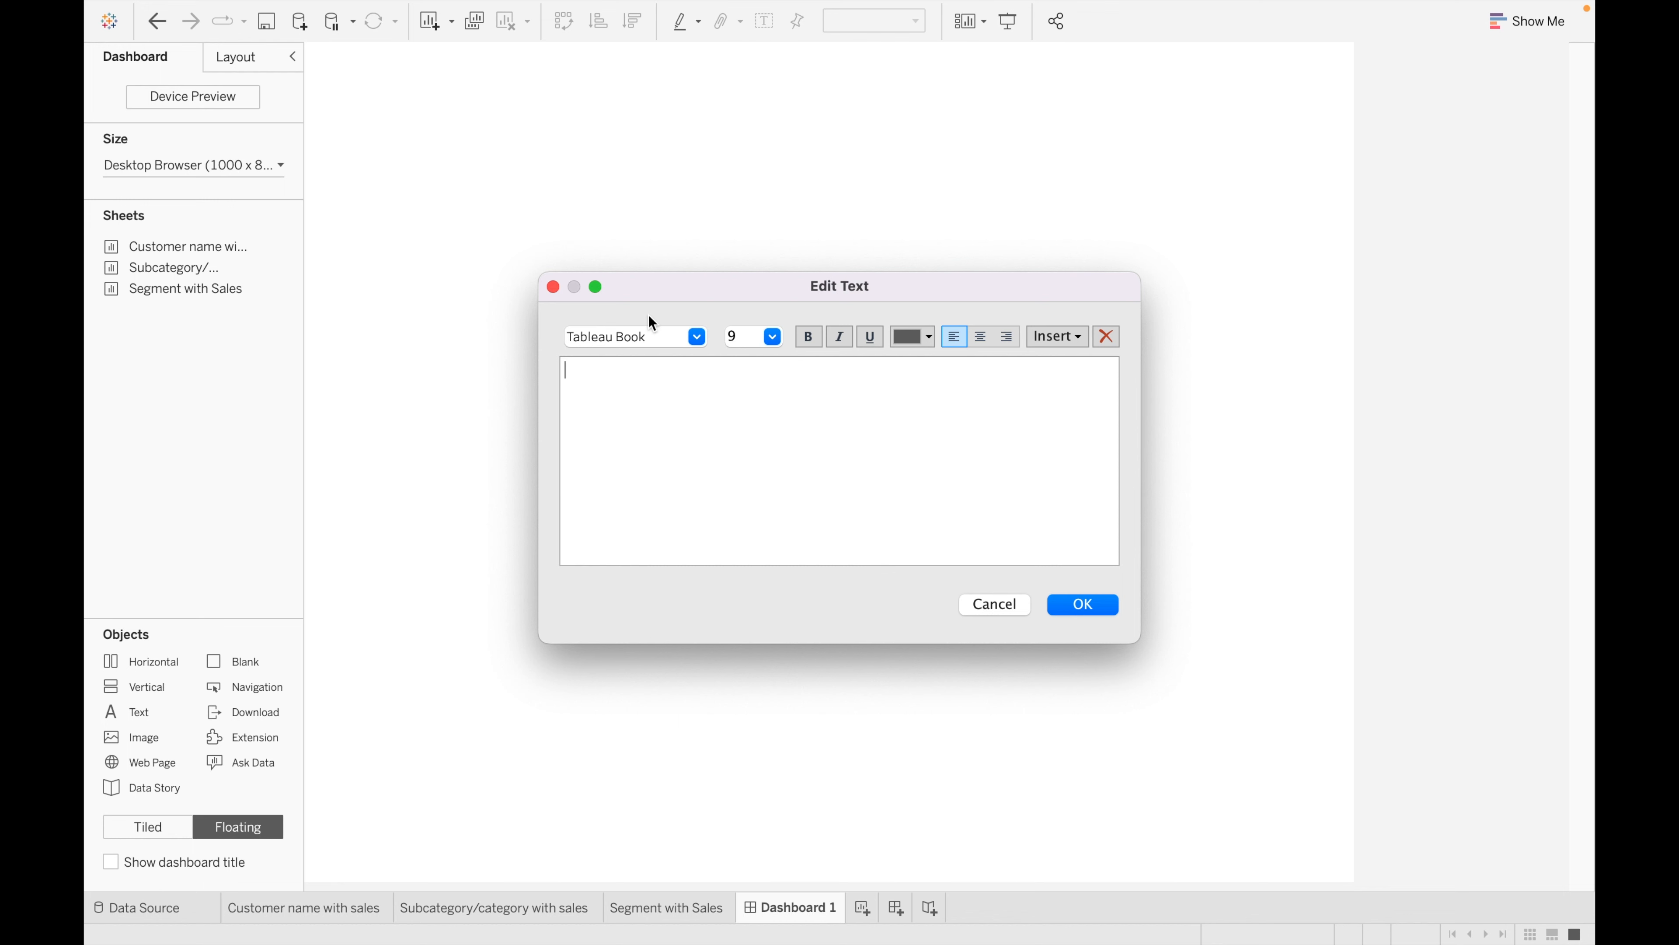
pyautogui.write('My Sales Dashboard')
# - Format the whole title text as centred, bold, size 18 in the Tableau Regular font and apply it
pyautogui.press('super+a')
pyautogui.click(981, 337)
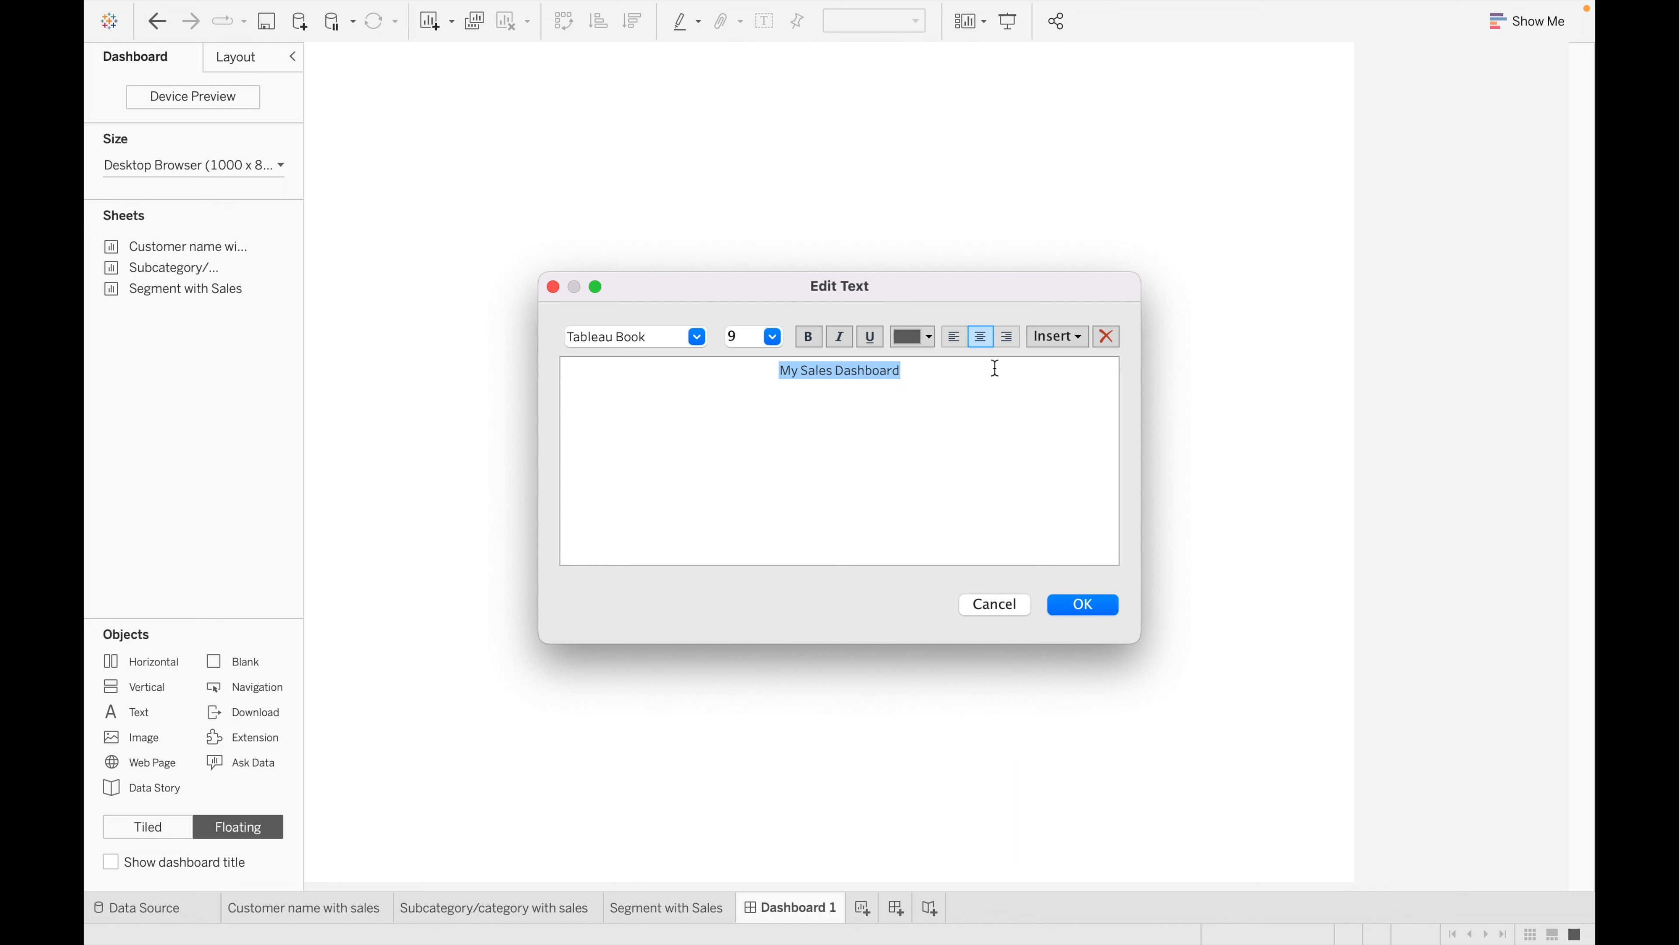
pyautogui.click(814, 338)
pyautogui.click(773, 337)
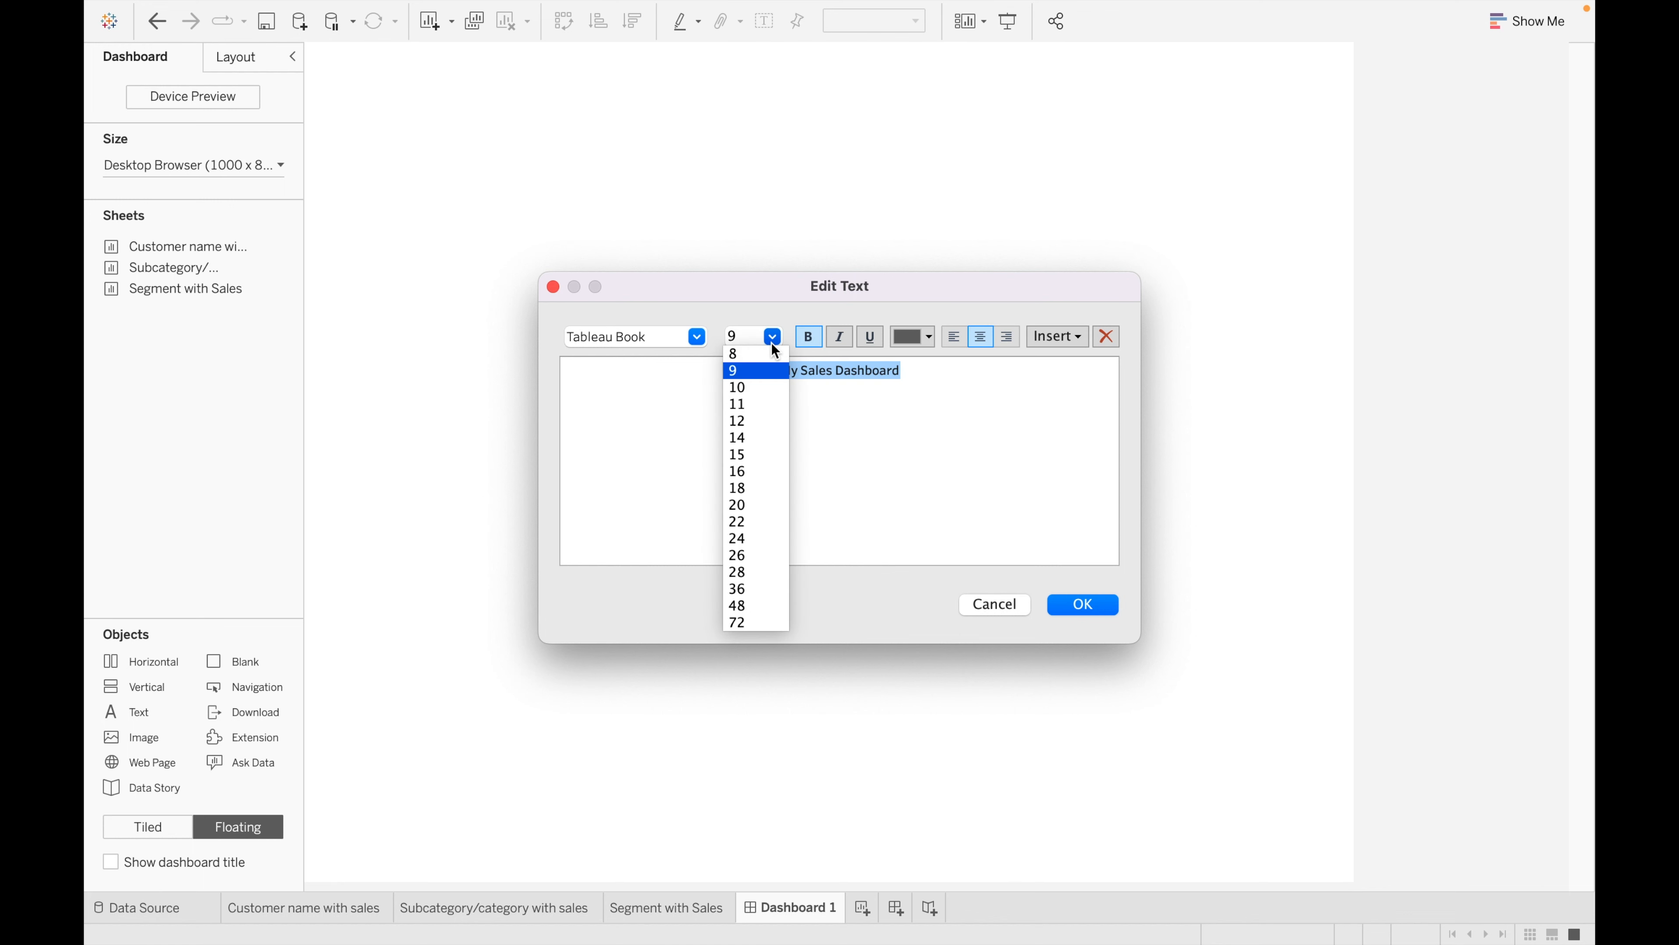
pyautogui.click(764, 488)
pyautogui.click(701, 342)
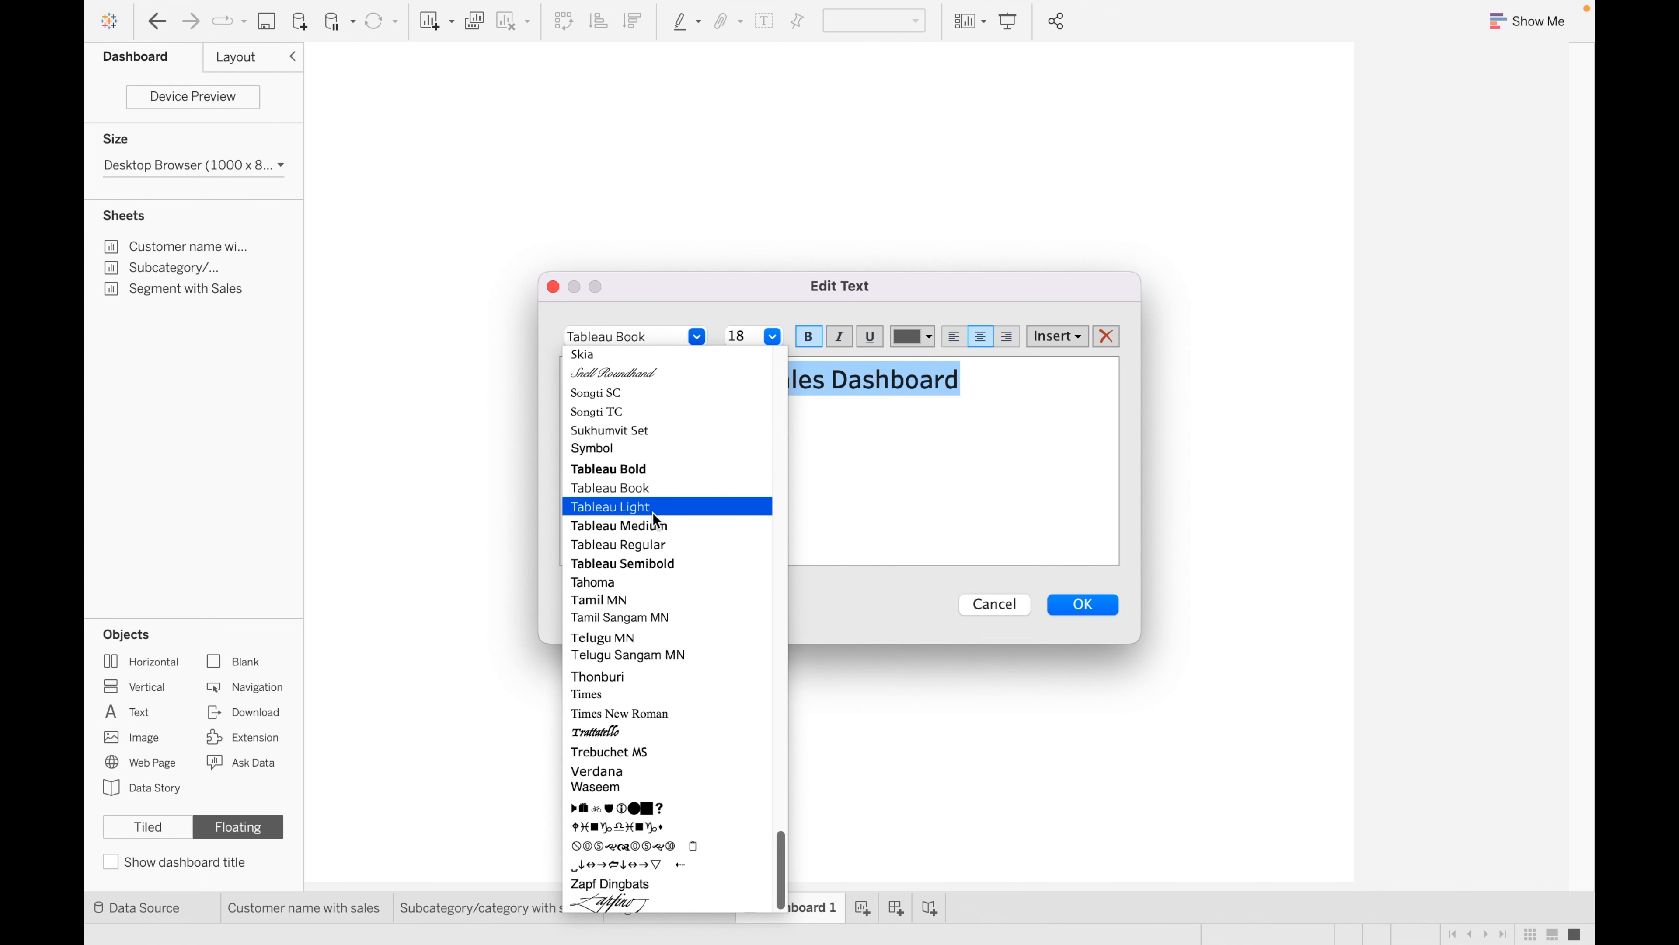
pyautogui.click(662, 543)
pyautogui.click(1083, 605)
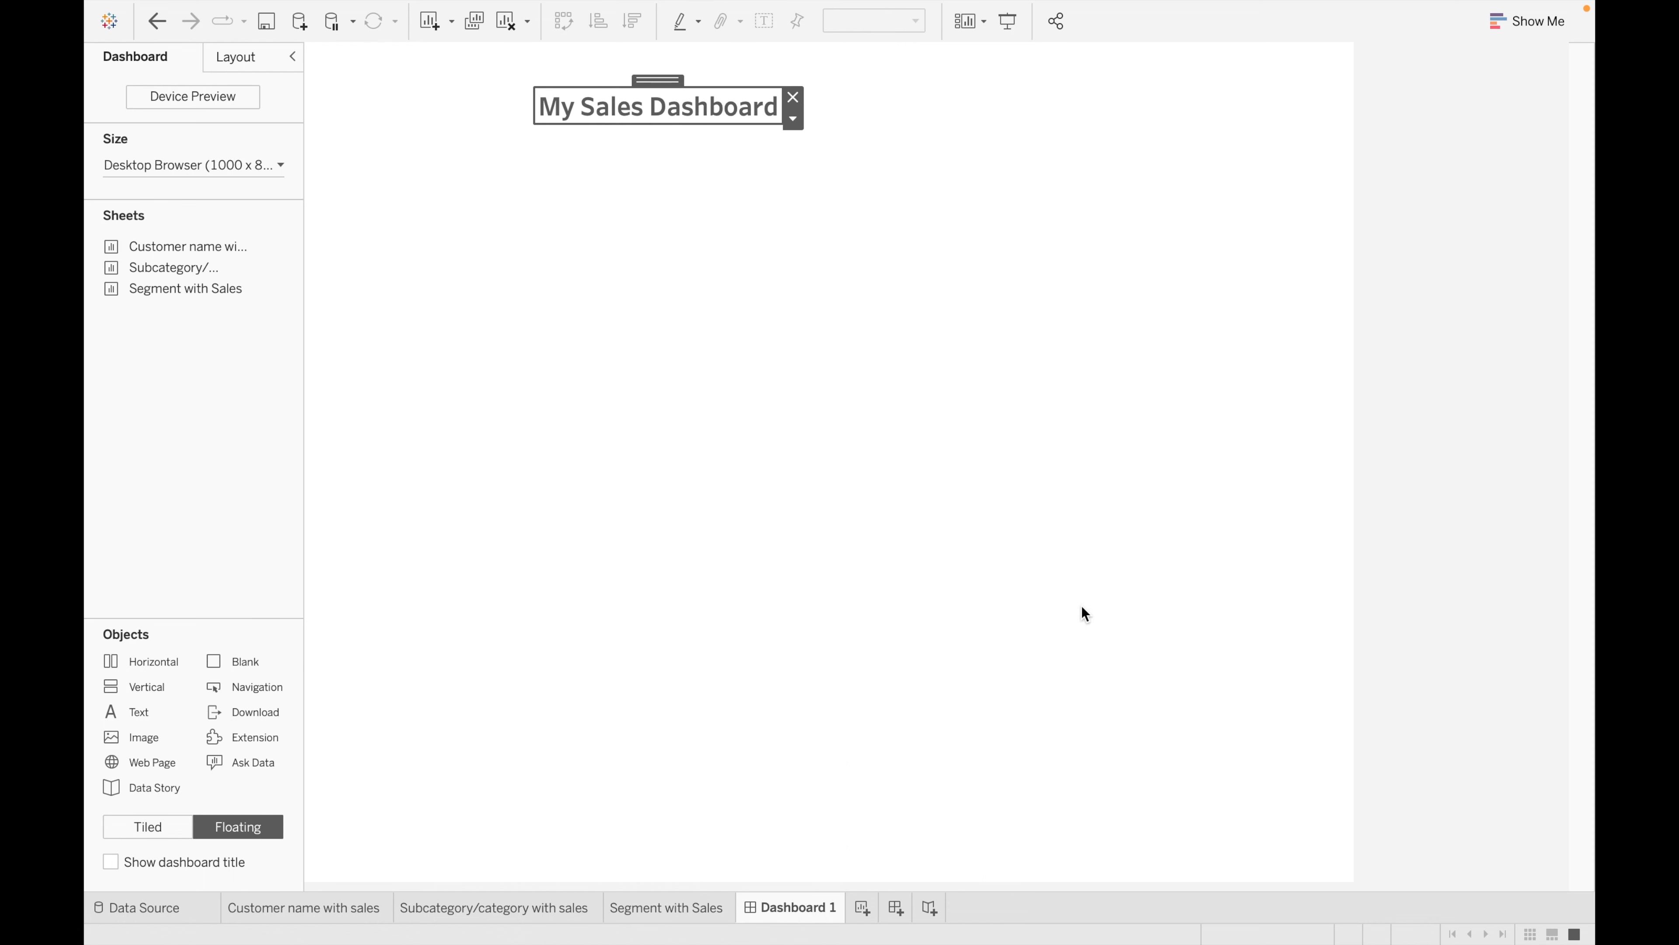
# - Stretch the title text box across the dashboard to about 945 wide and 66 high
pyautogui.moveTo(535, 104); pyautogui.dragTo(314, 102)
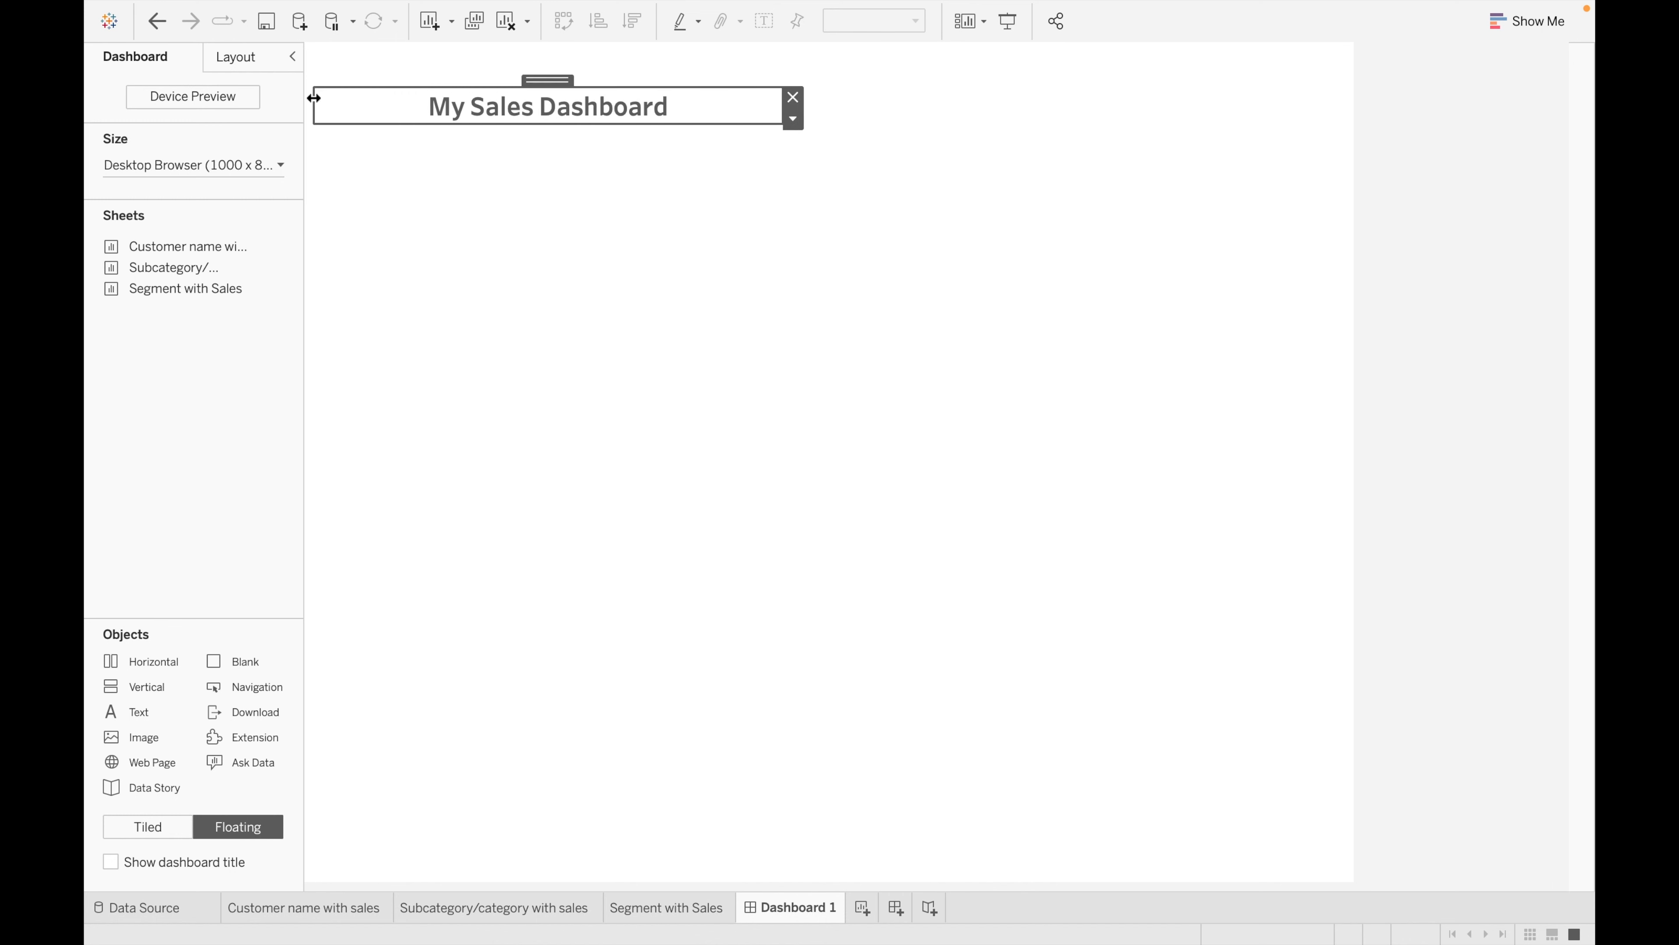
pyautogui.click(783, 107)
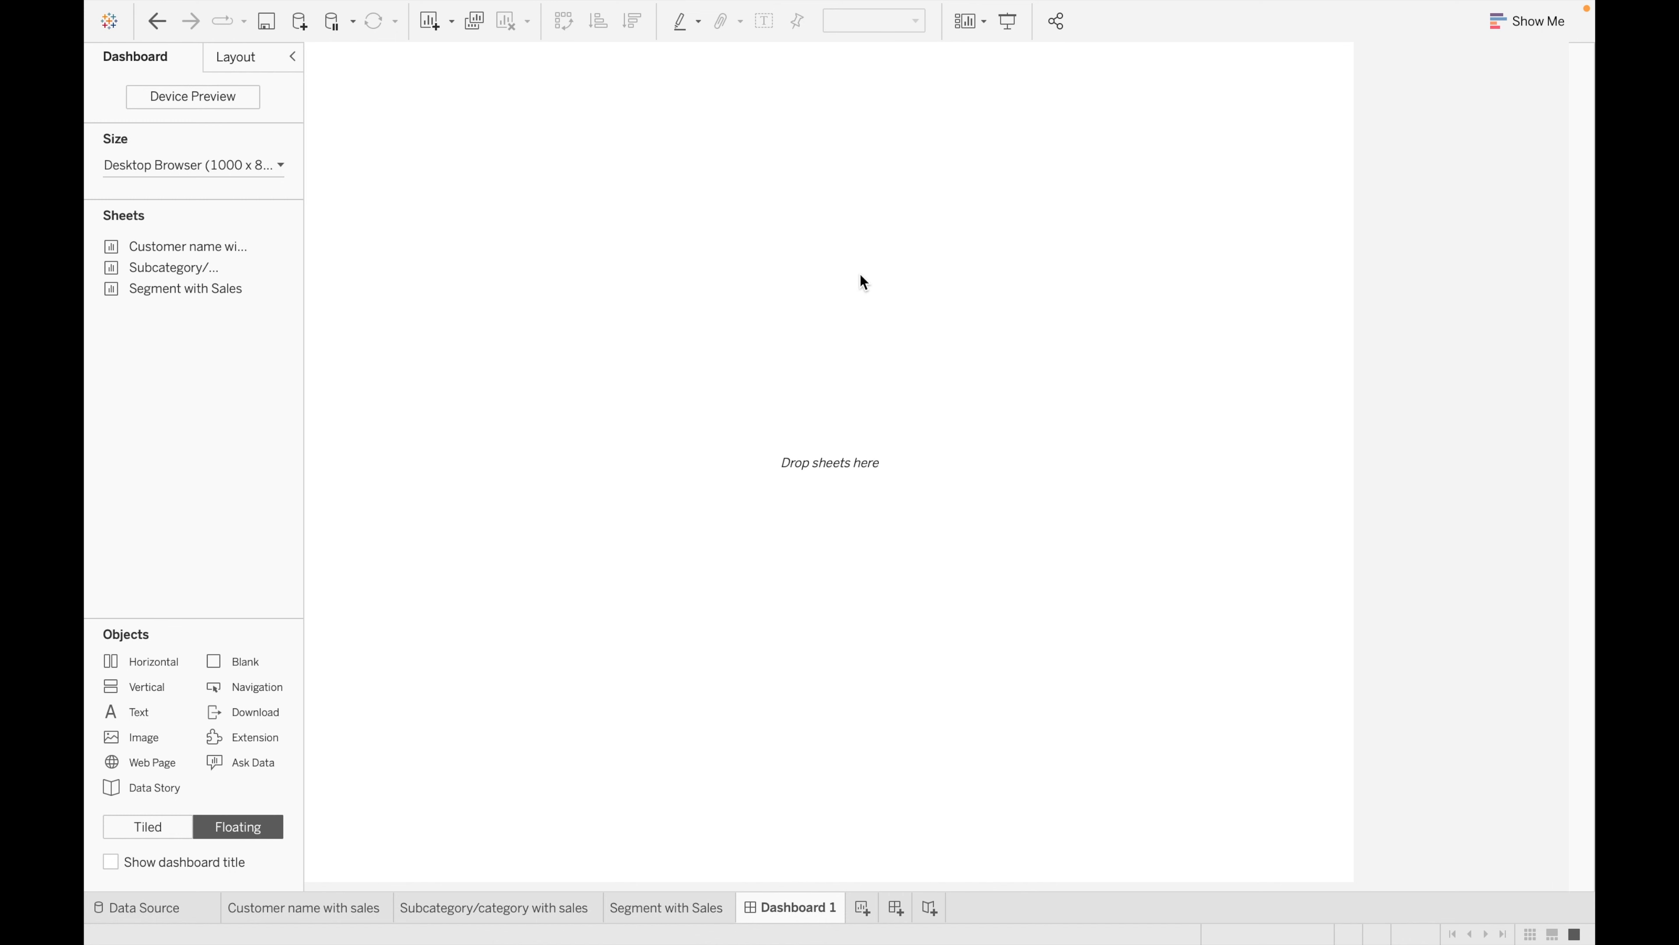
pyautogui.press('super+z')
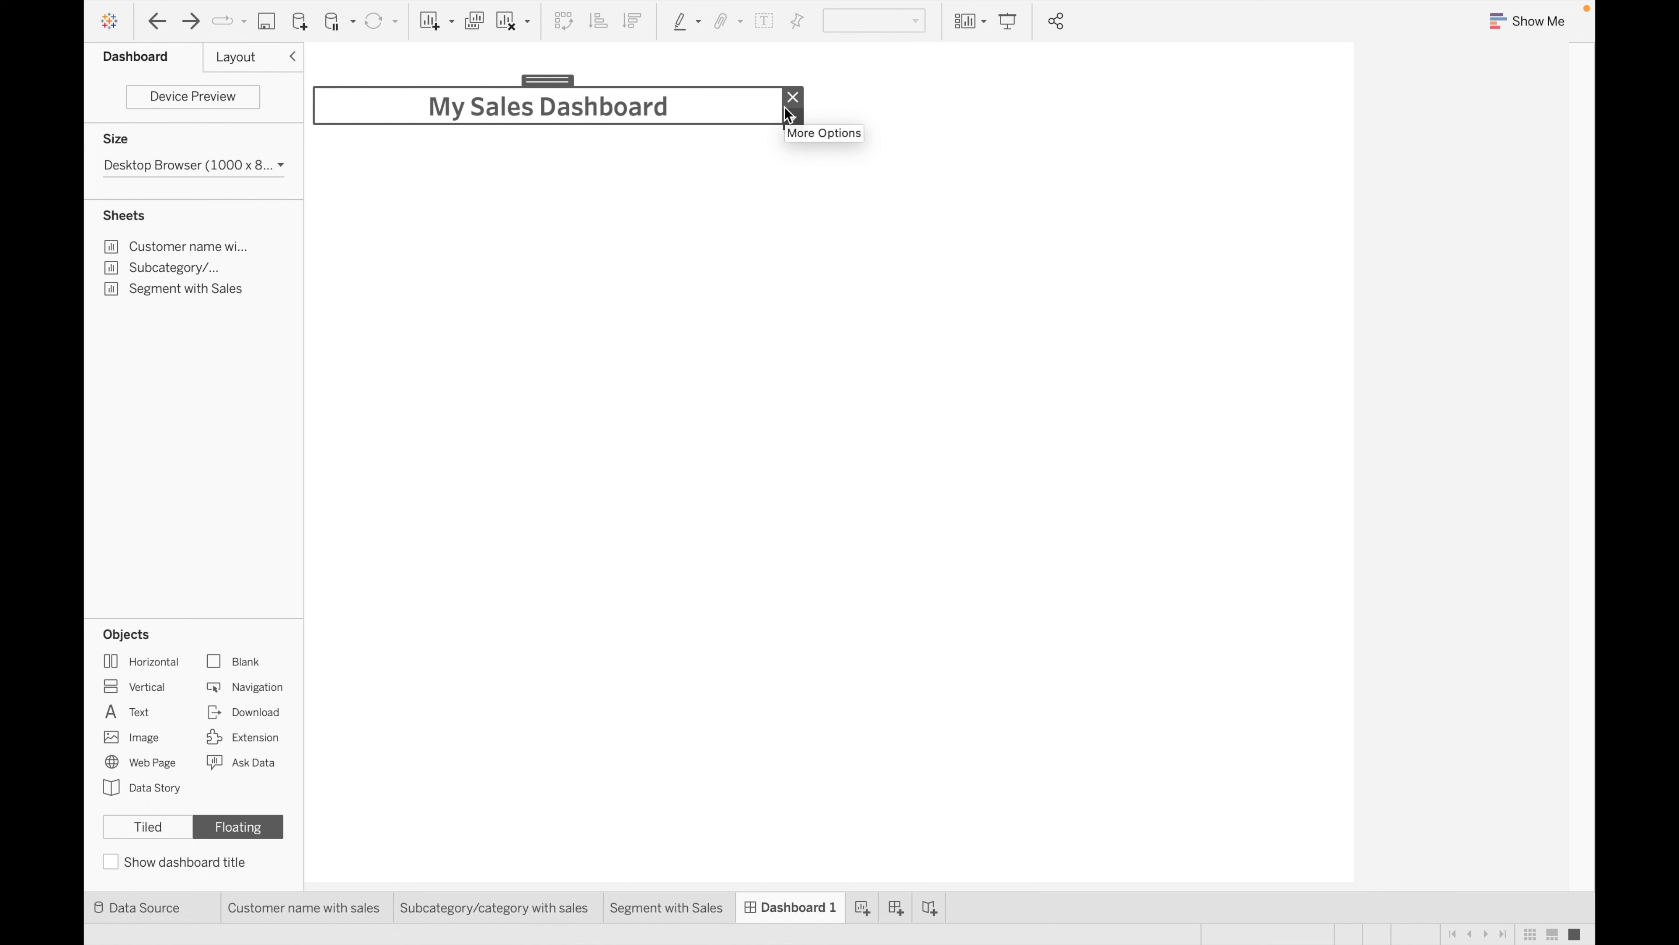
pyautogui.moveTo(787, 109); pyautogui.dragTo(1308, 87)
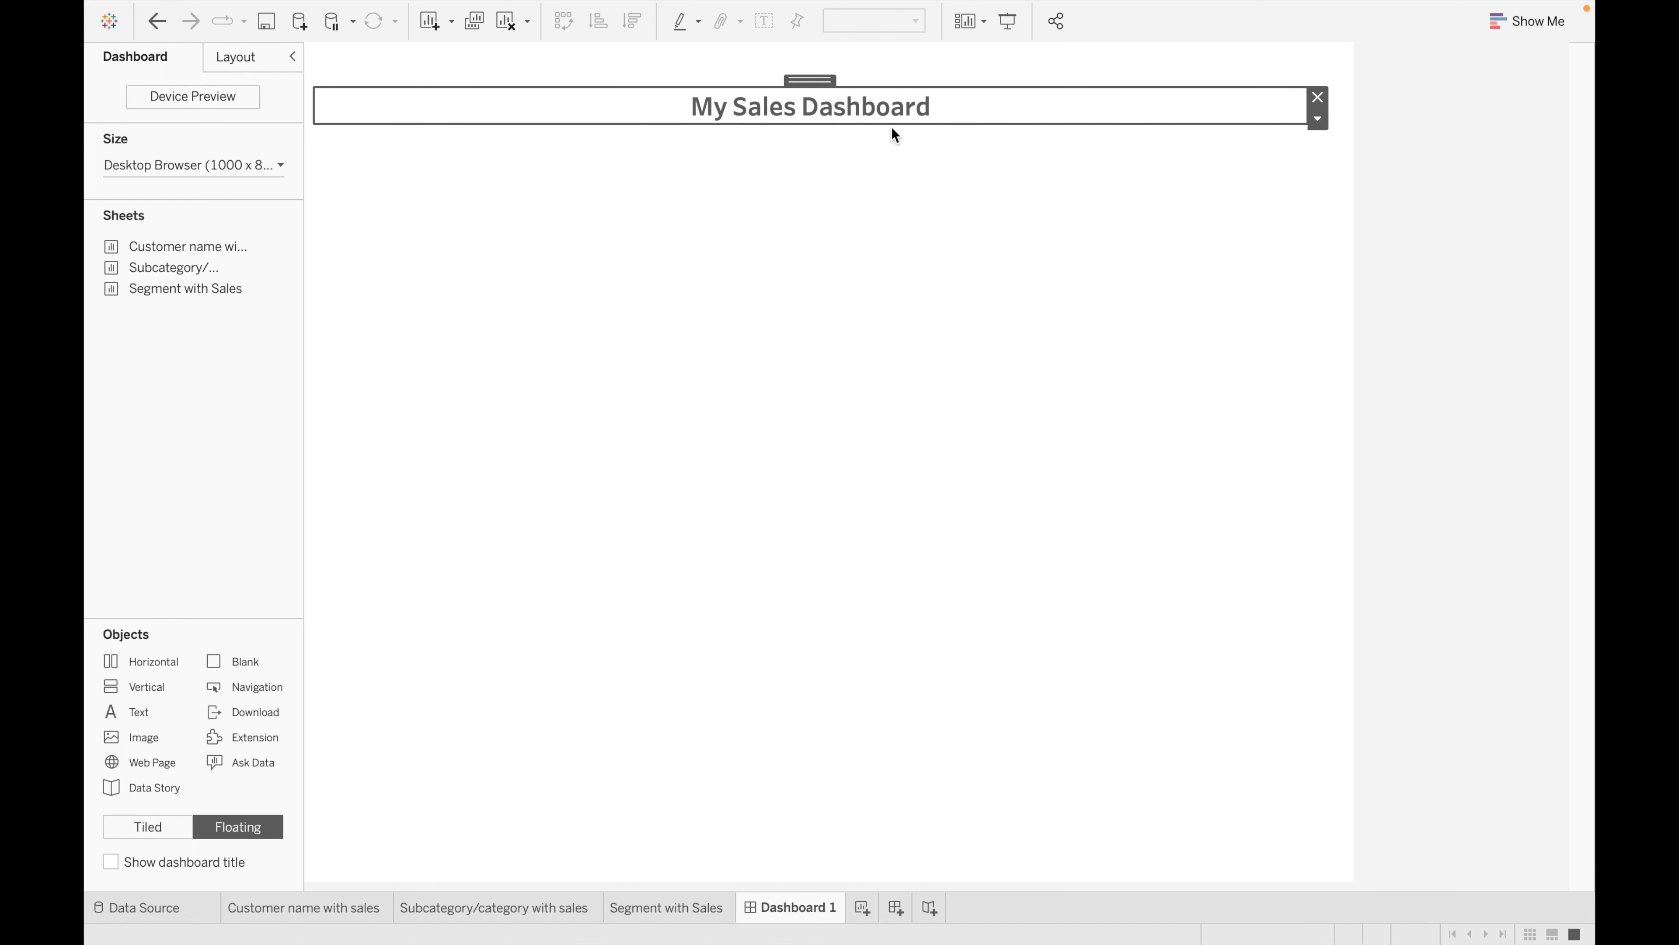
pyautogui.moveTo(891, 125); pyautogui.dragTo(896, 159)
pyautogui.click(888, 225)
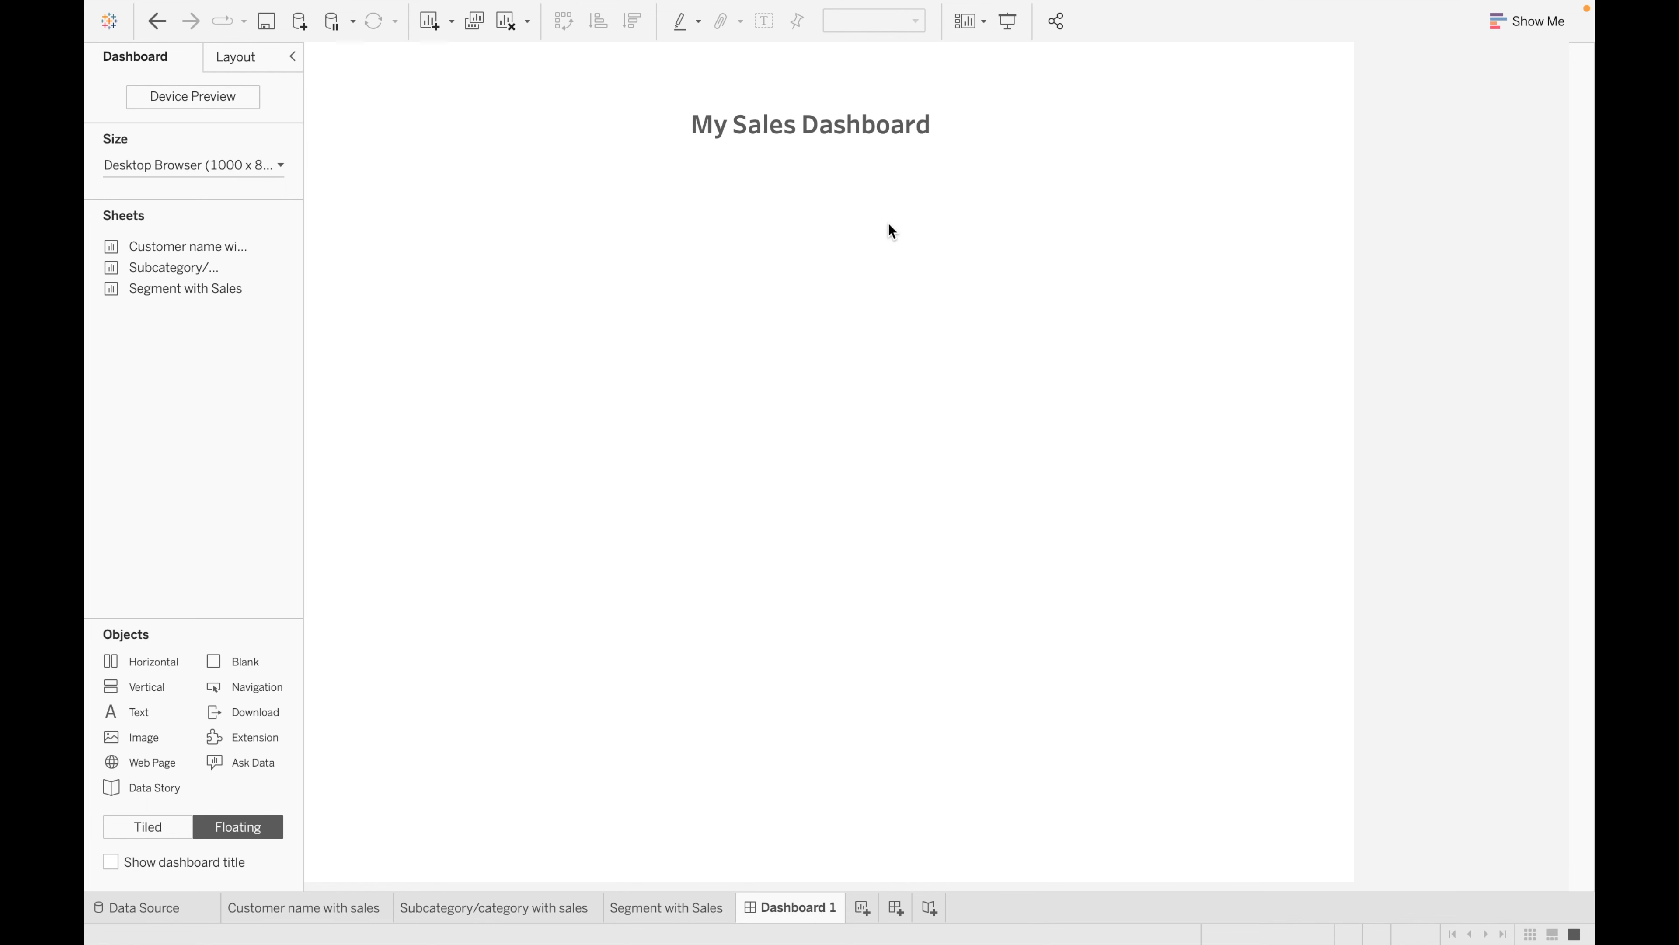
# - Reposition the title text box closer to the dashboard's upper edge, at about x 11 and y 22
pyautogui.click(617, 115)
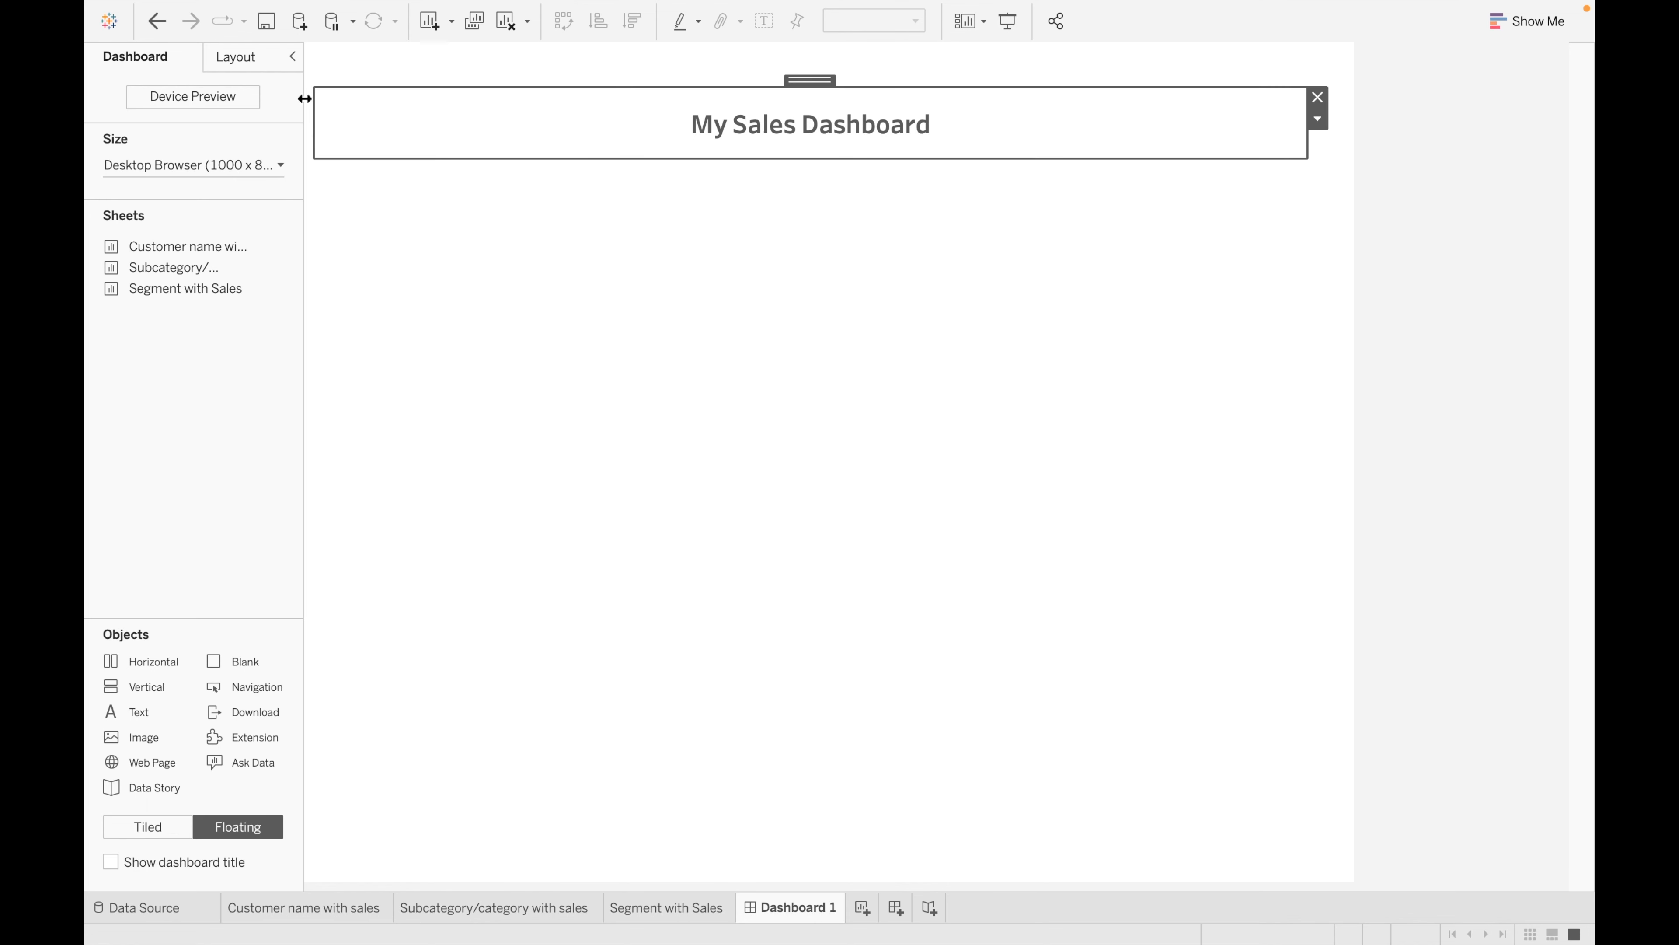
pyautogui.click(238, 59)
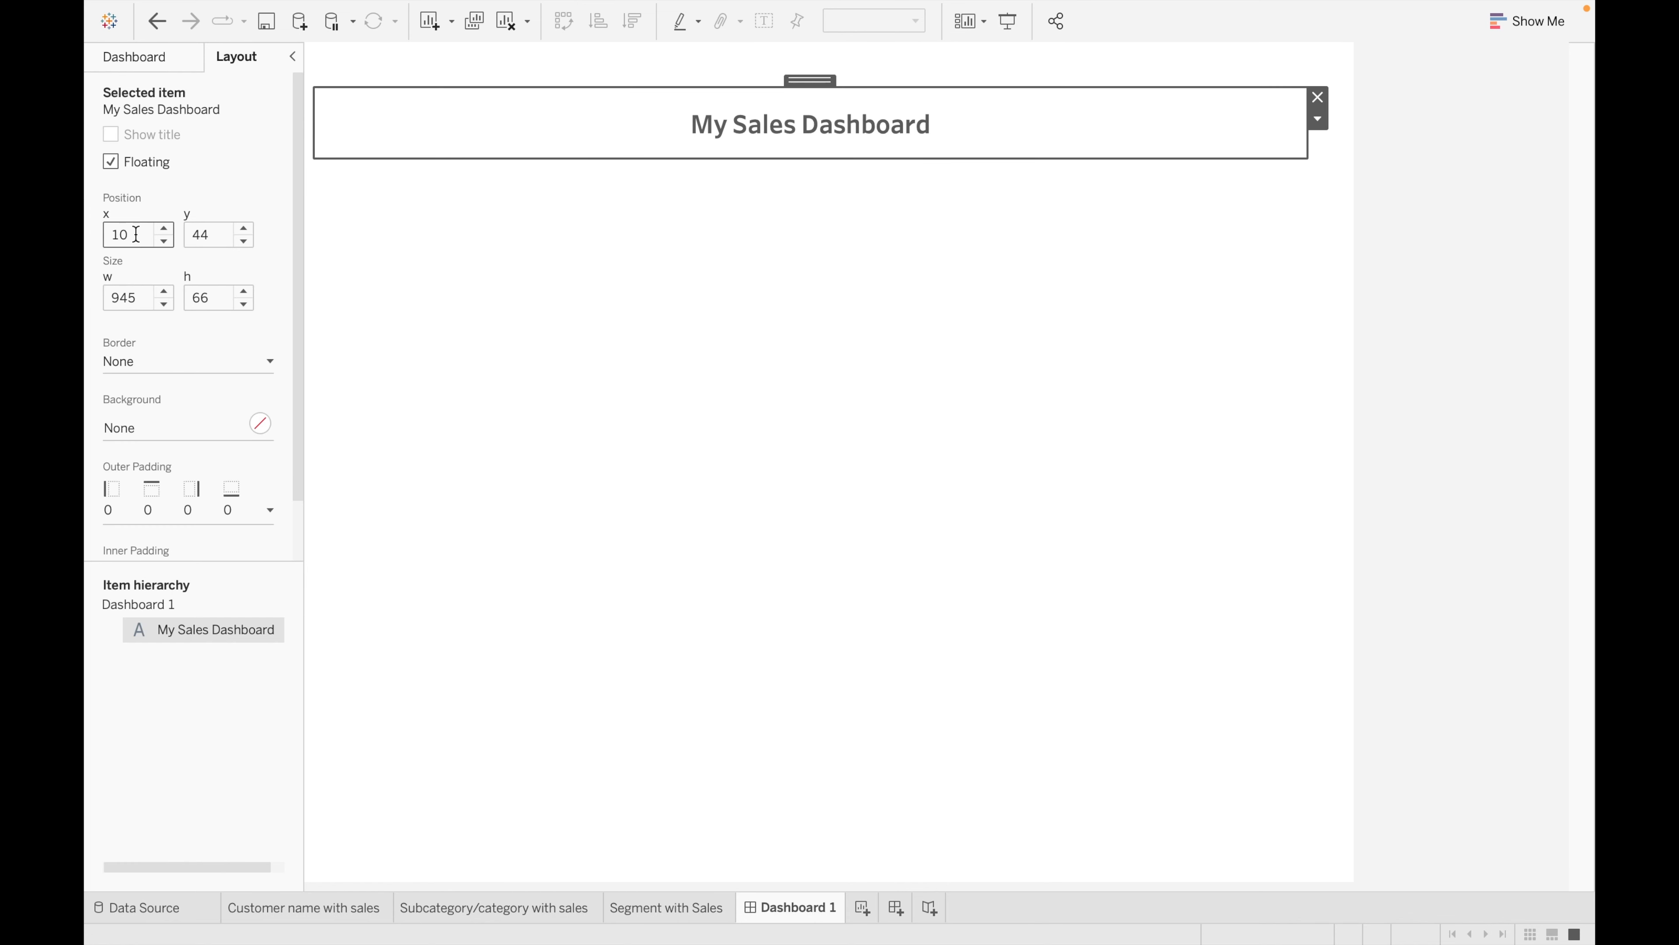
pyautogui.press('BackSpace')
pyautogui.write('2')
pyautogui.press('Return')
pyautogui.click(221, 151)
pyautogui.click(795, 293)
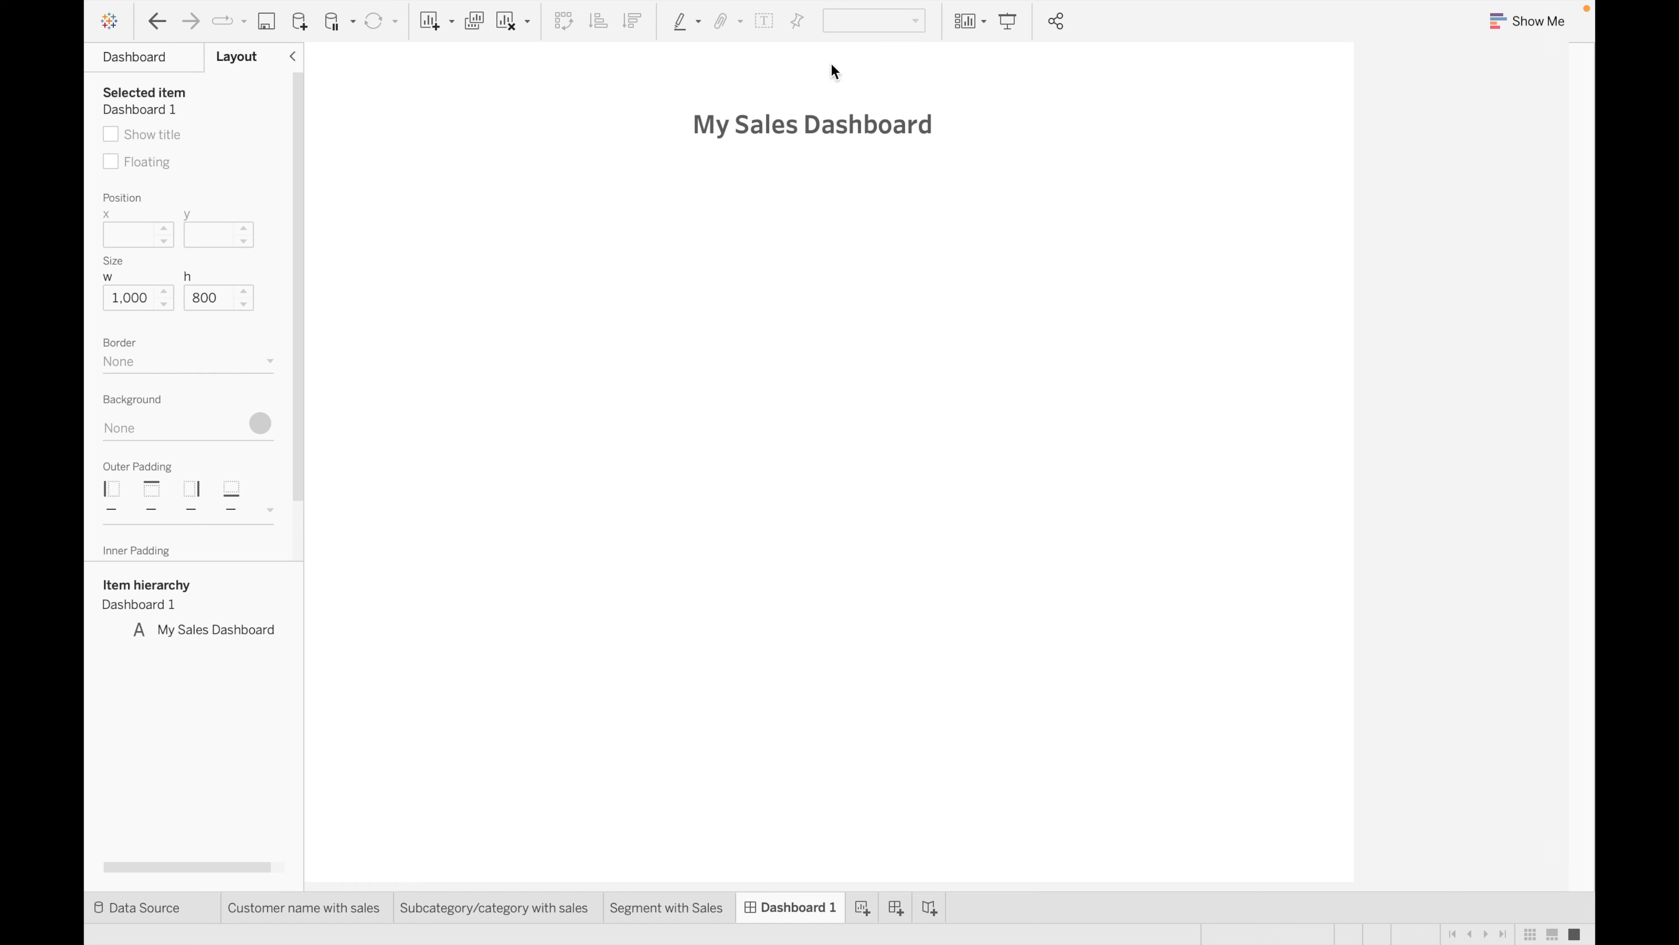
pyautogui.click(838, 103)
pyautogui.moveTo(824, 80); pyautogui.dragTo(823, 57)
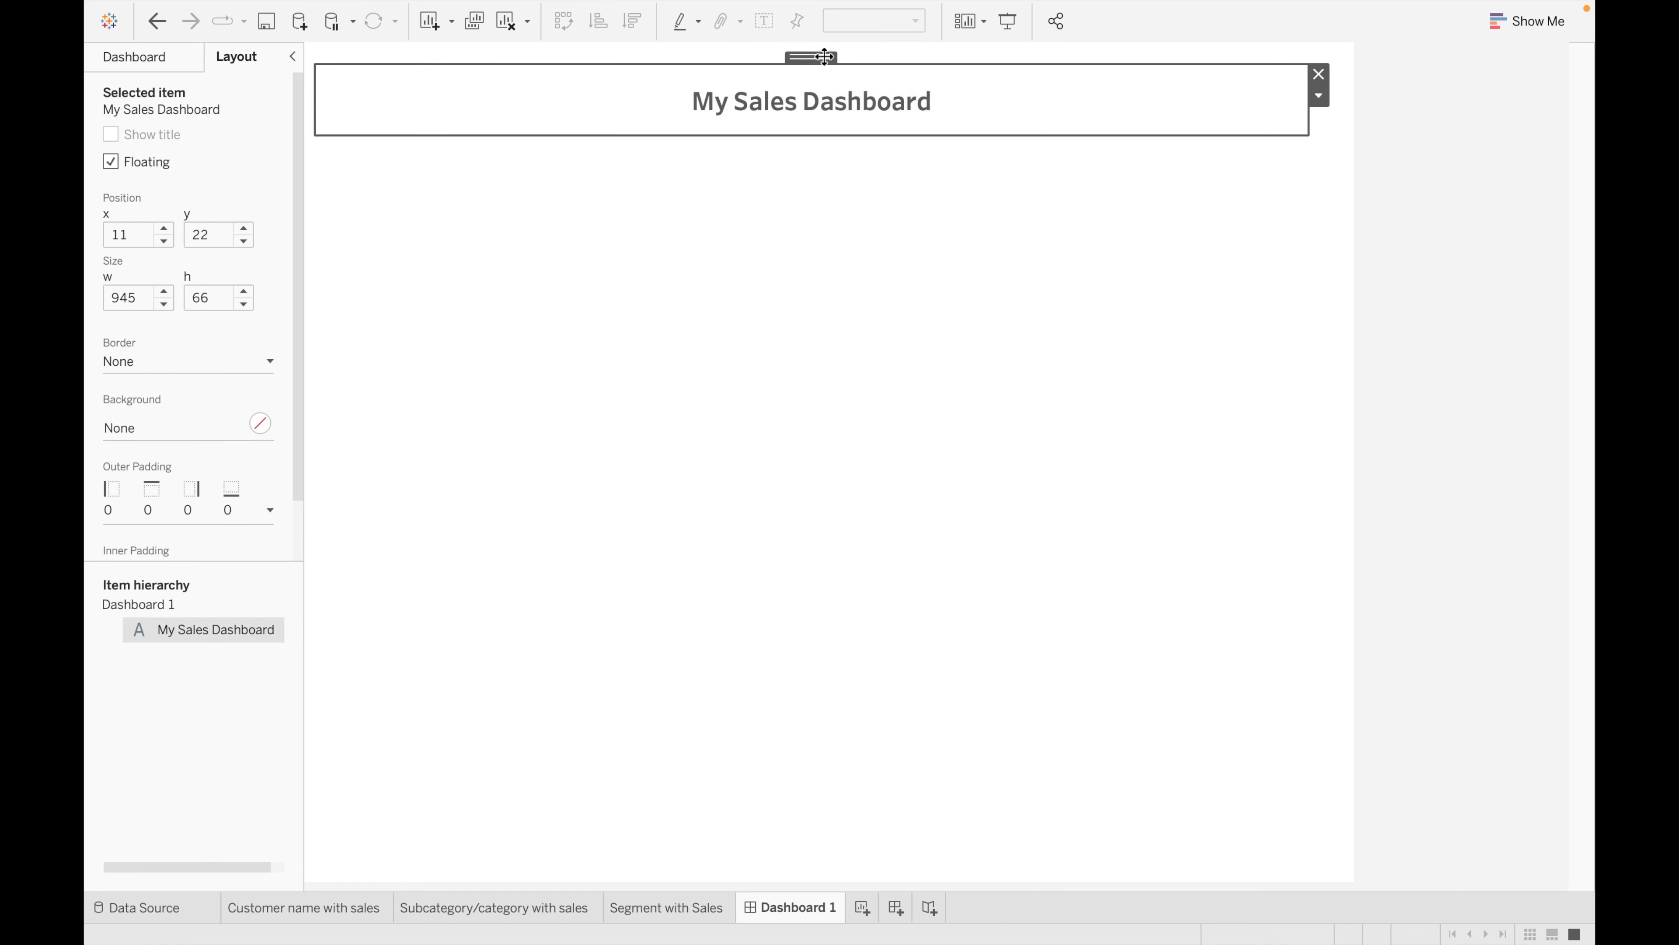
# - Add a floating image object below the title and examine its image link, click URL and alt text options
pyautogui.click(145, 50)
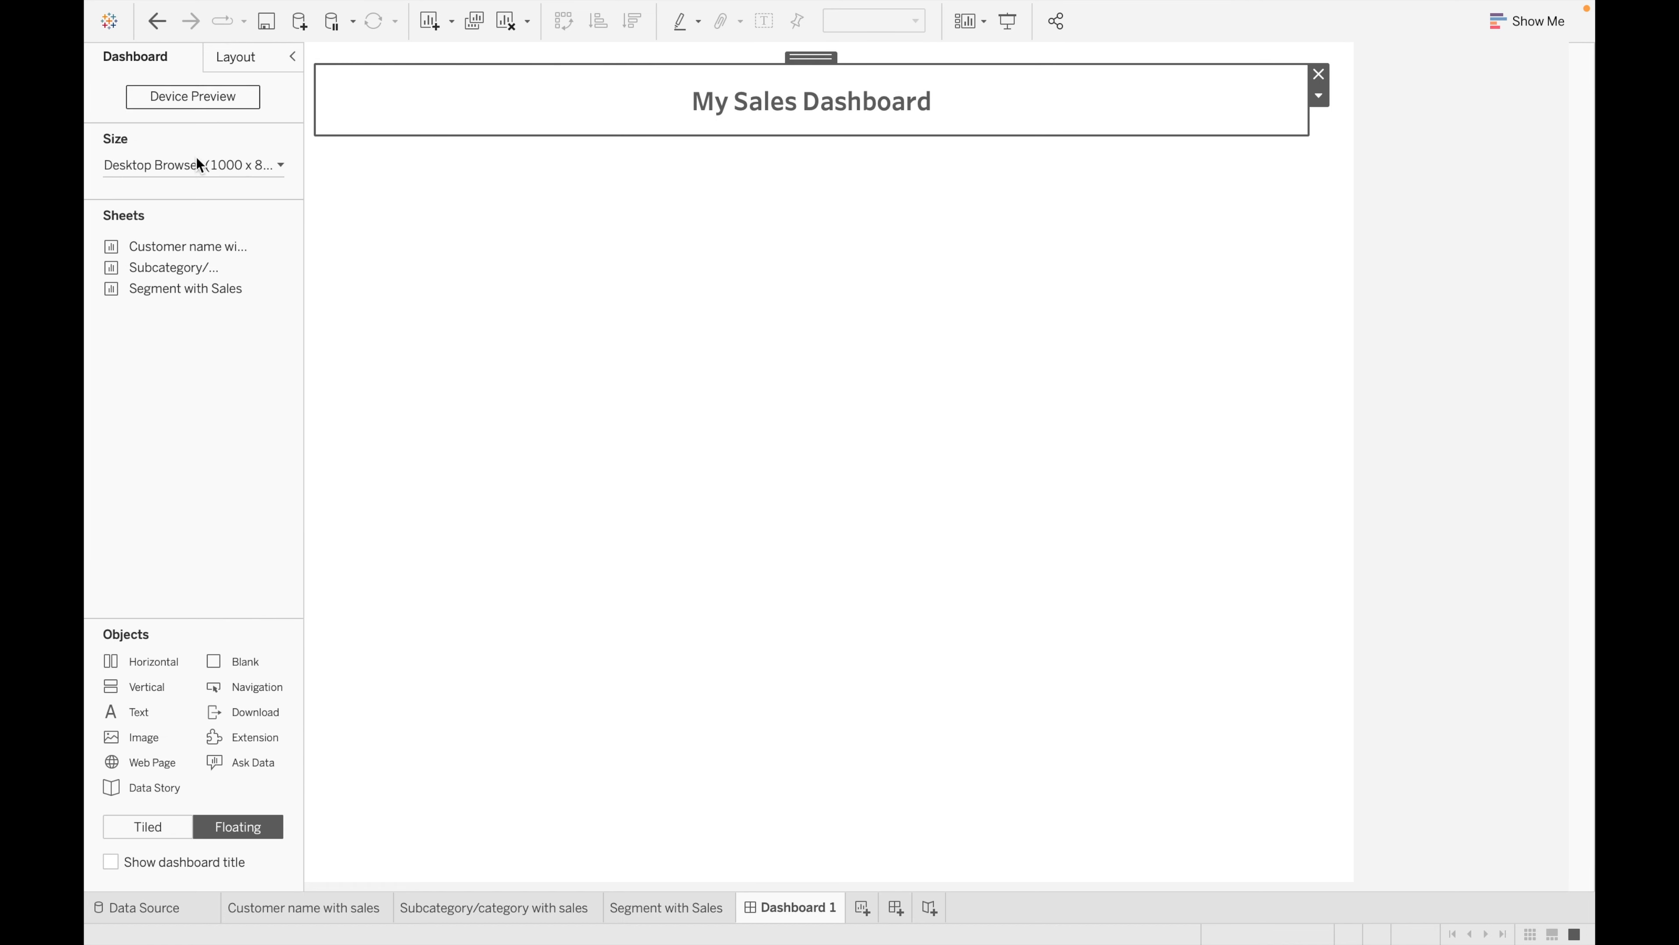
pyautogui.doubleClick(153, 738)
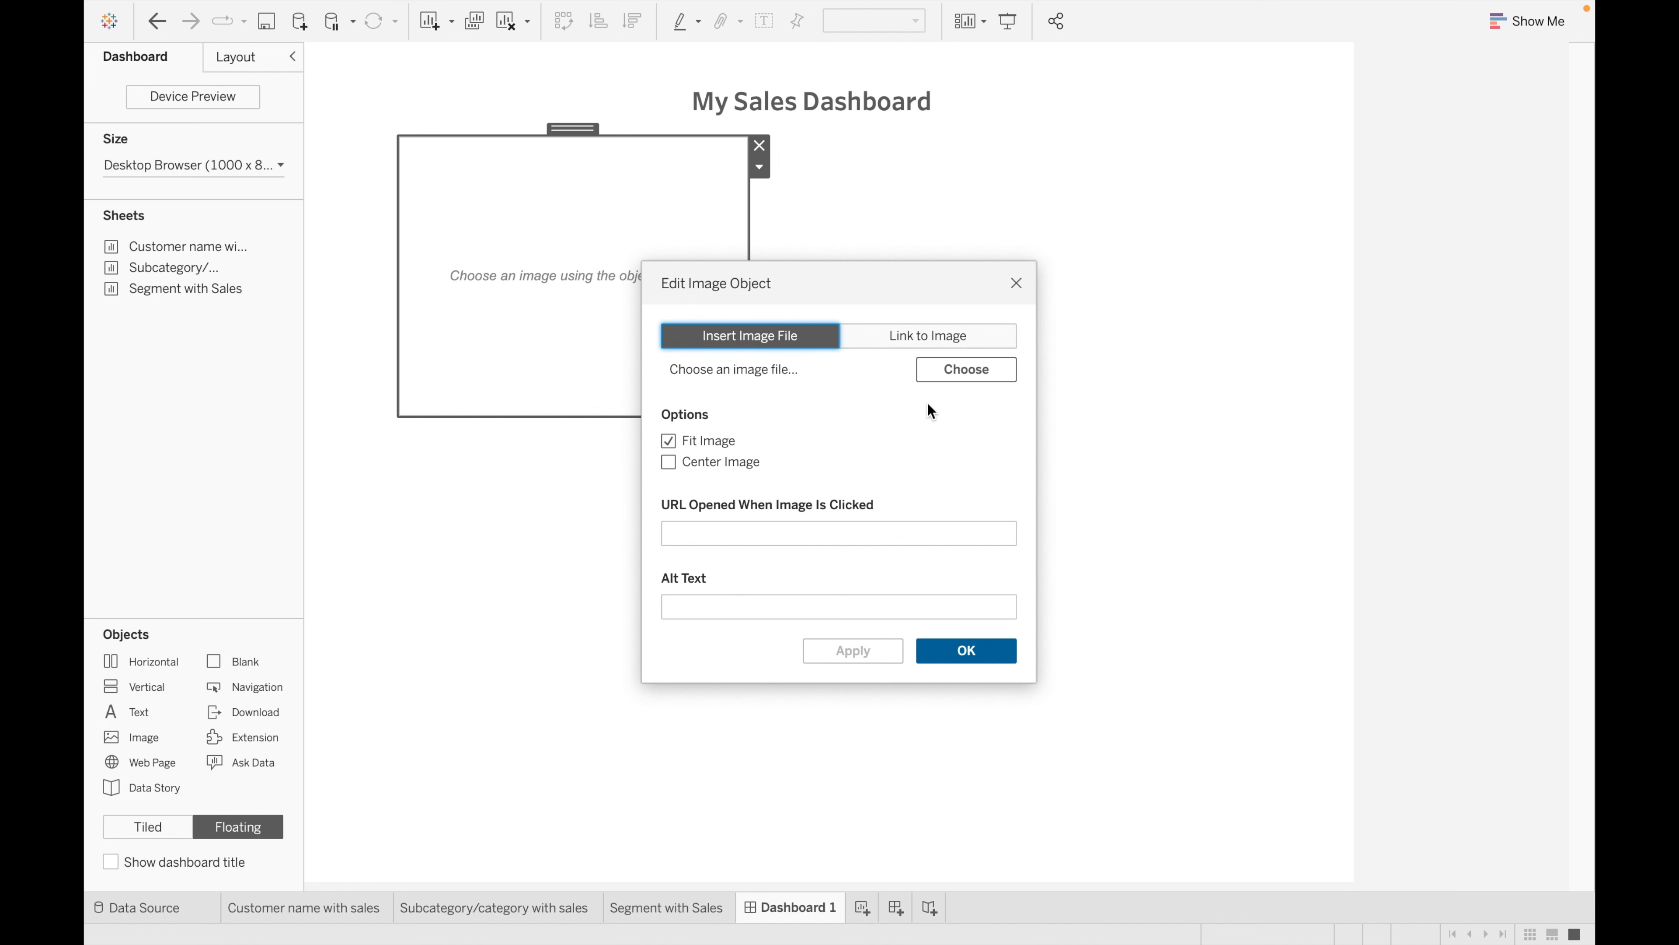
pyautogui.click(947, 327)
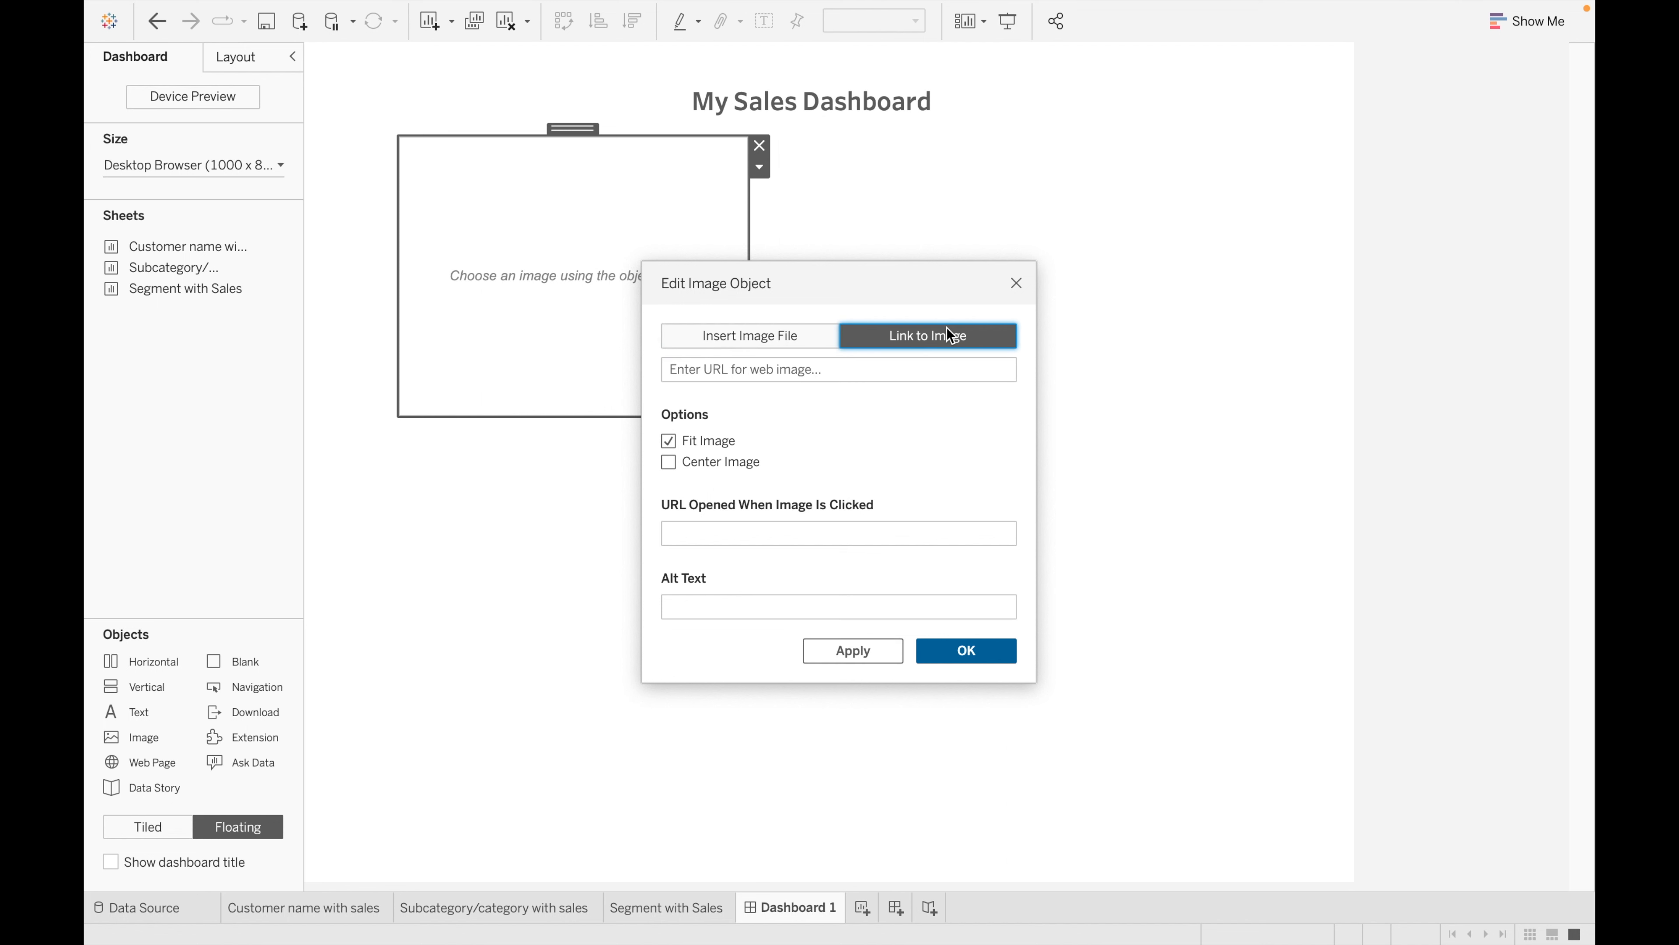
pyautogui.click(883, 378)
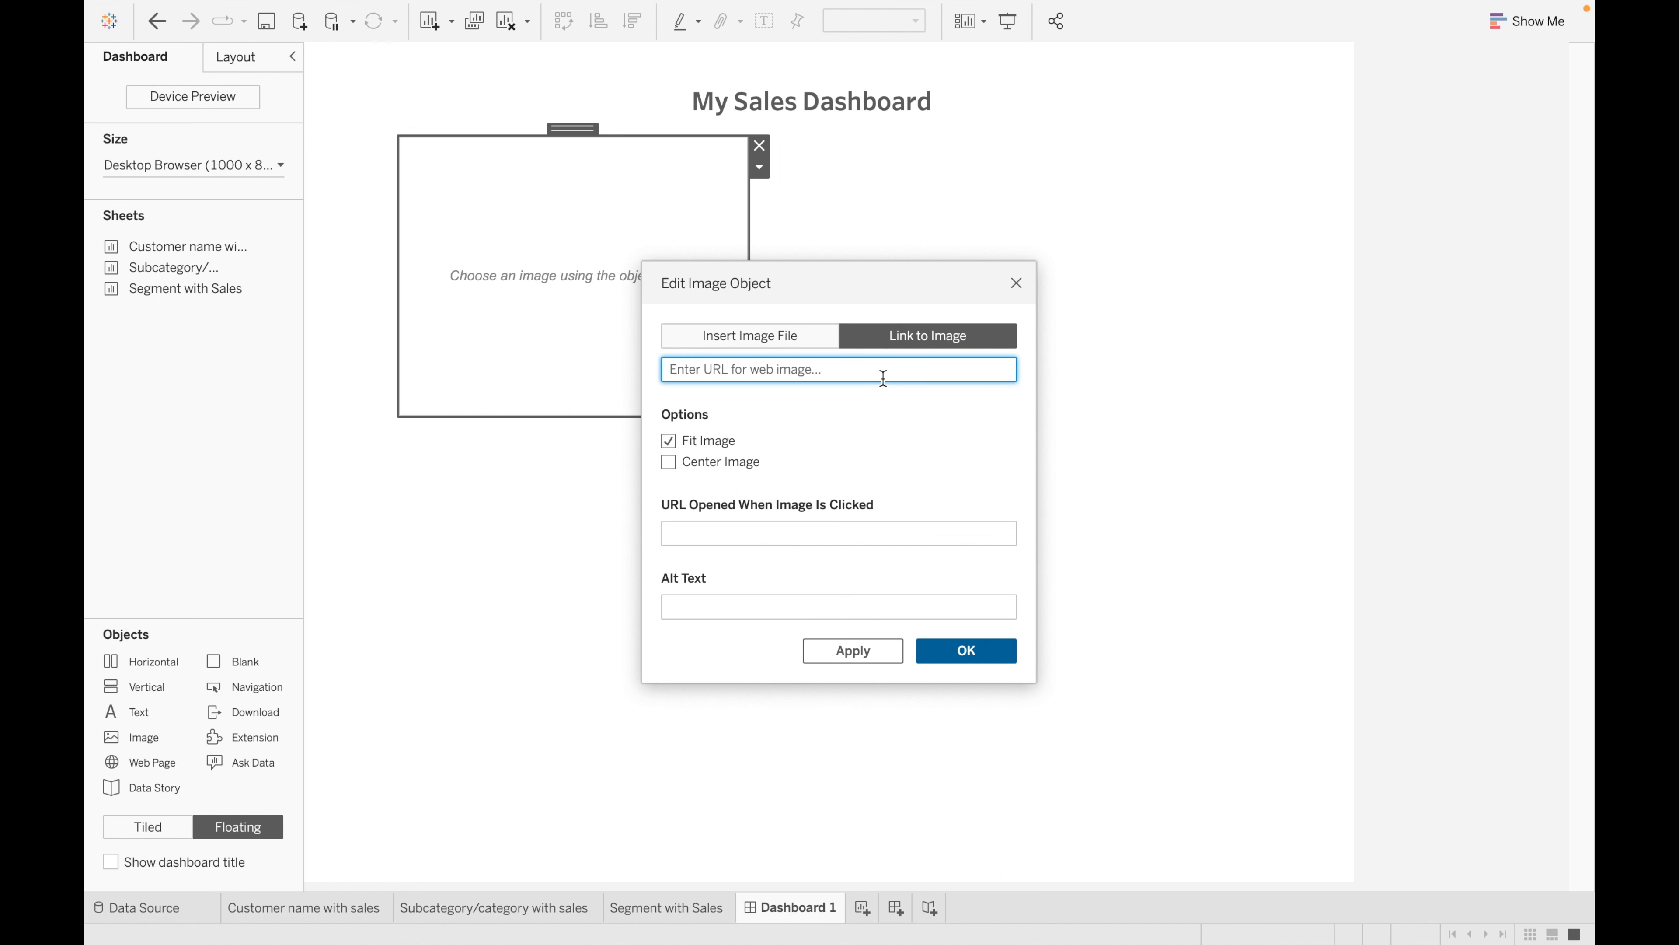
pyautogui.click(768, 330)
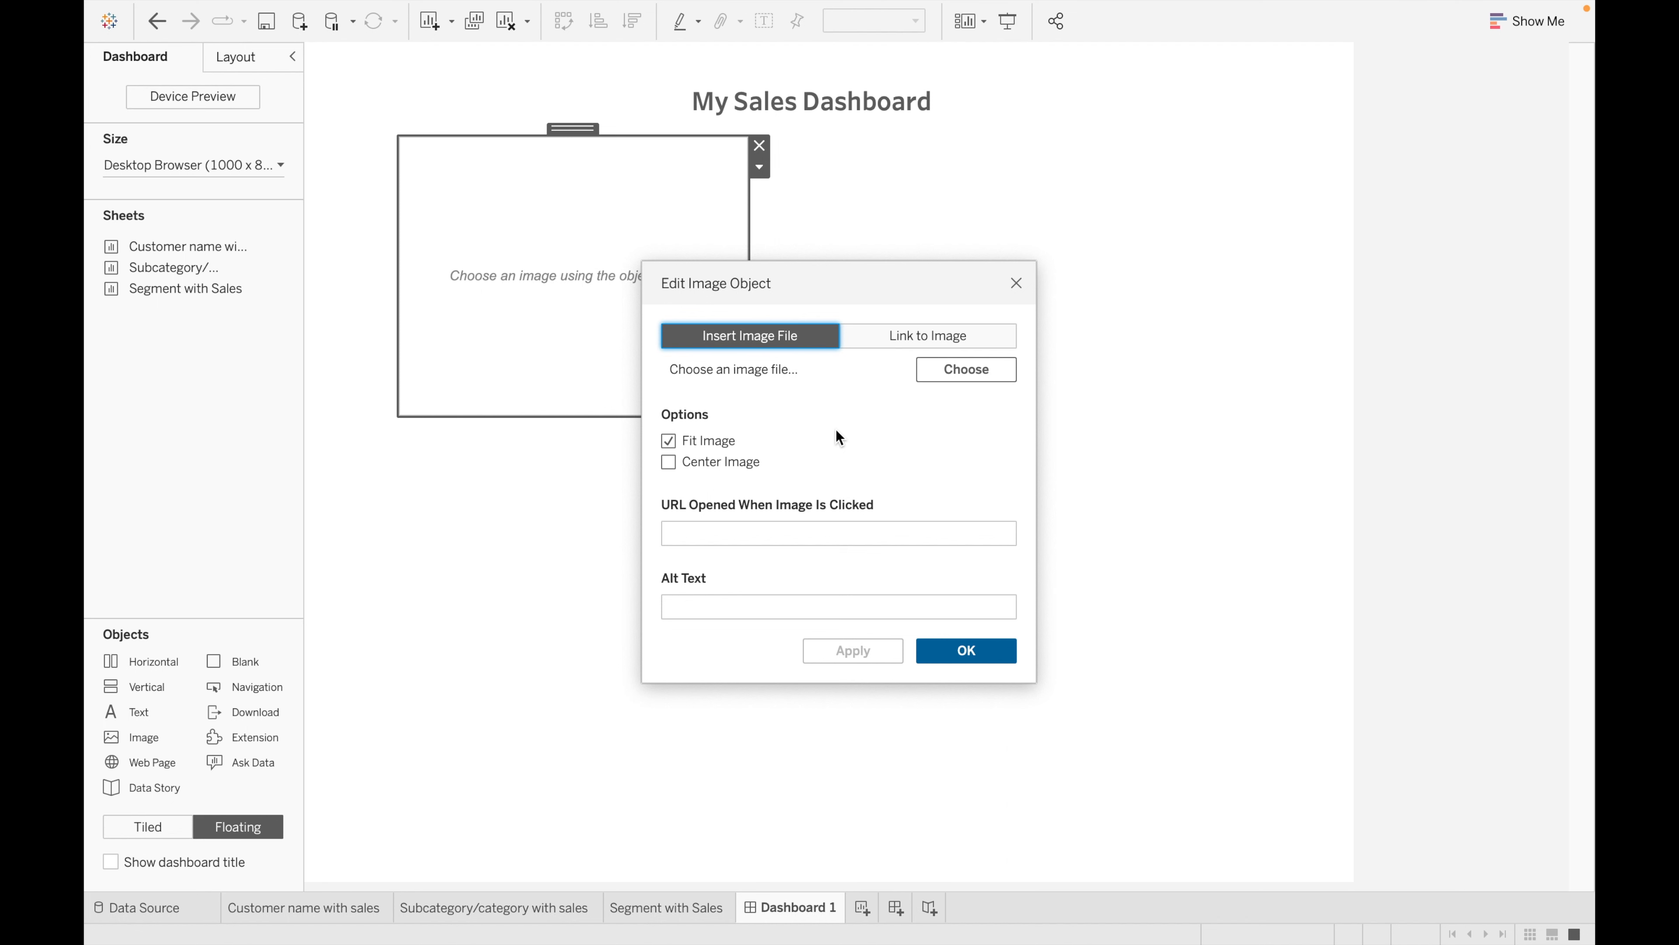
pyautogui.click(784, 531)
pyautogui.click(743, 601)
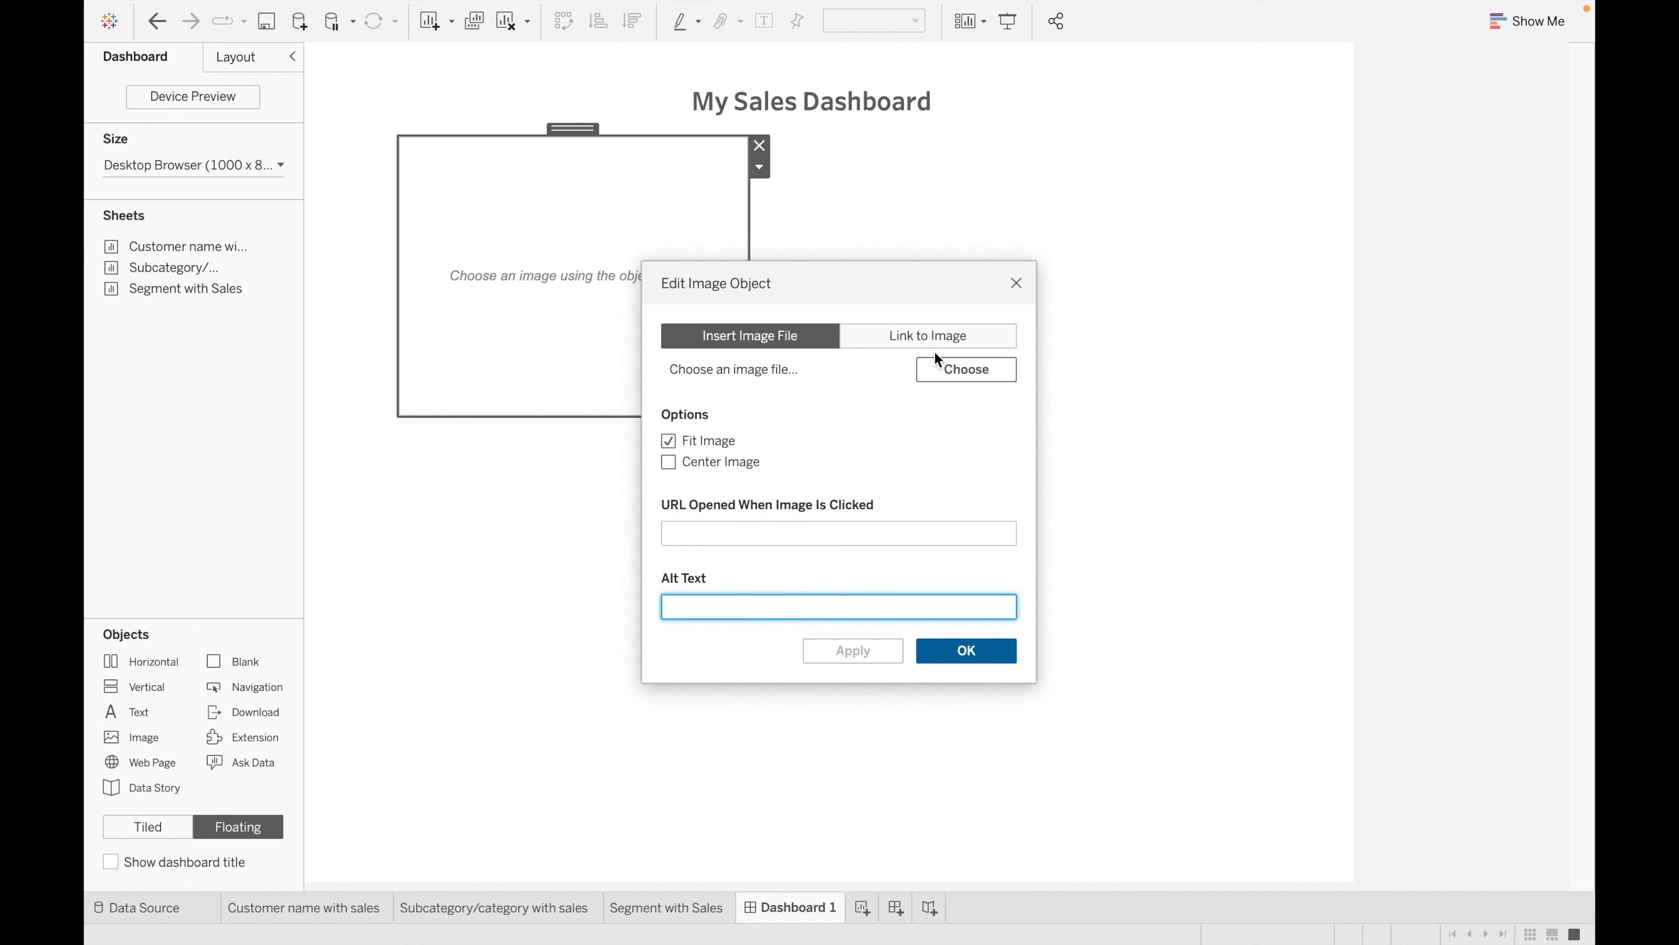
# - Insert the file "join vs blending vs relationship.jpeg" from Downloads into the image object with Fit Image enabled
pyautogui.click(965, 368)
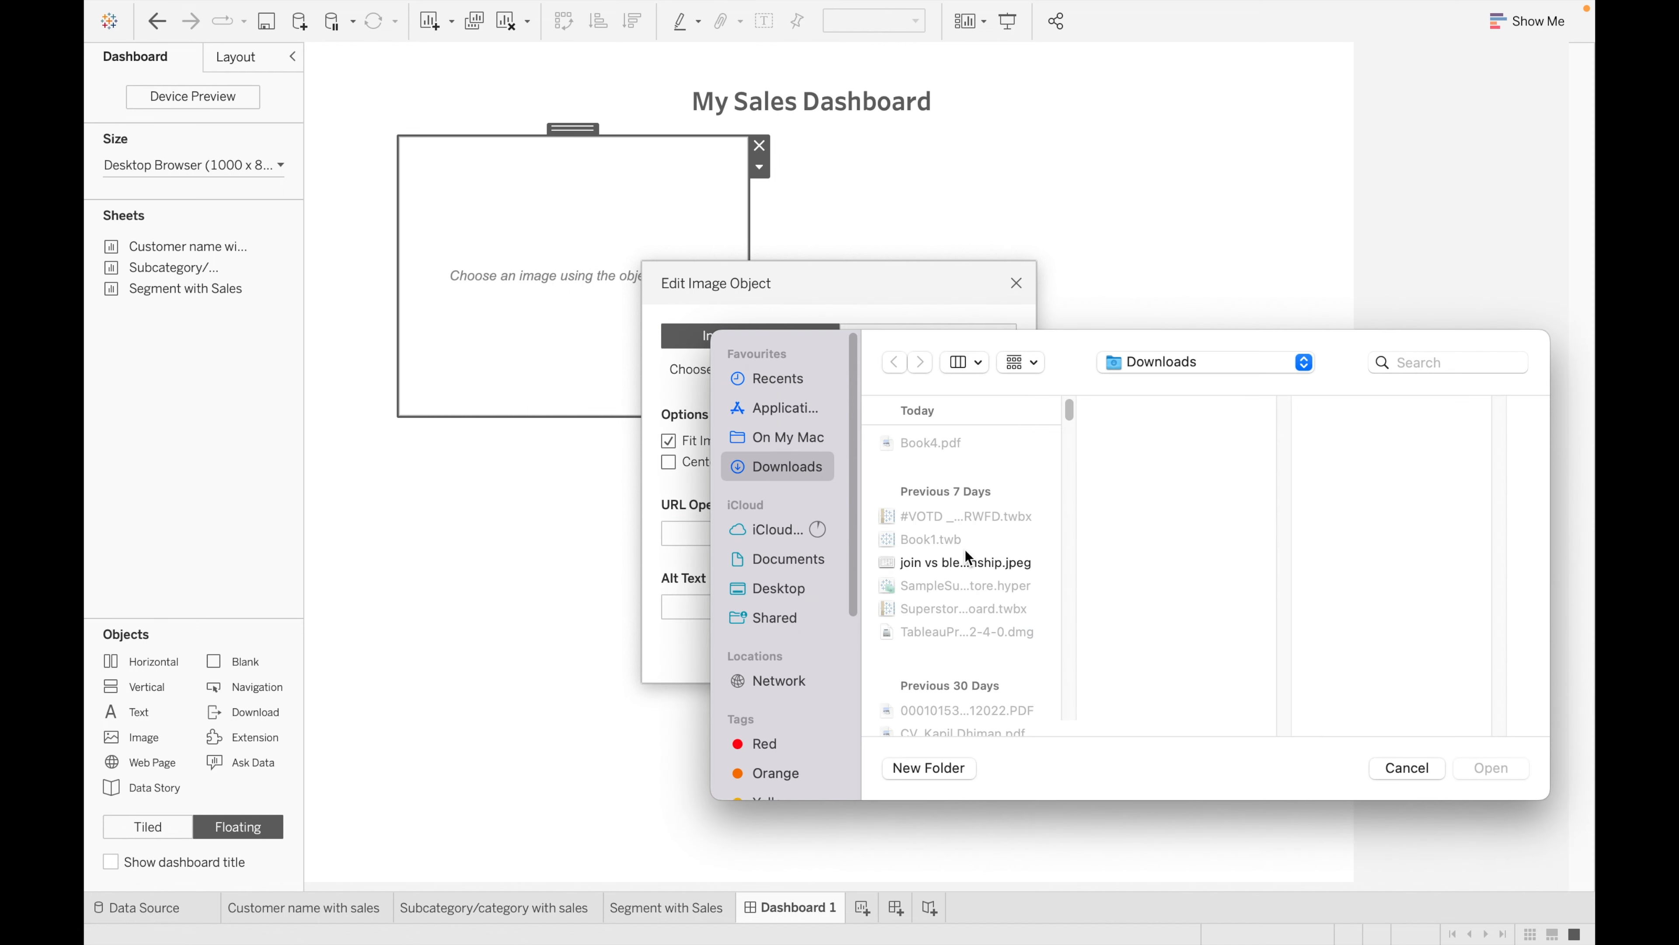
pyautogui.doubleClick(963, 562)
pyautogui.click(981, 654)
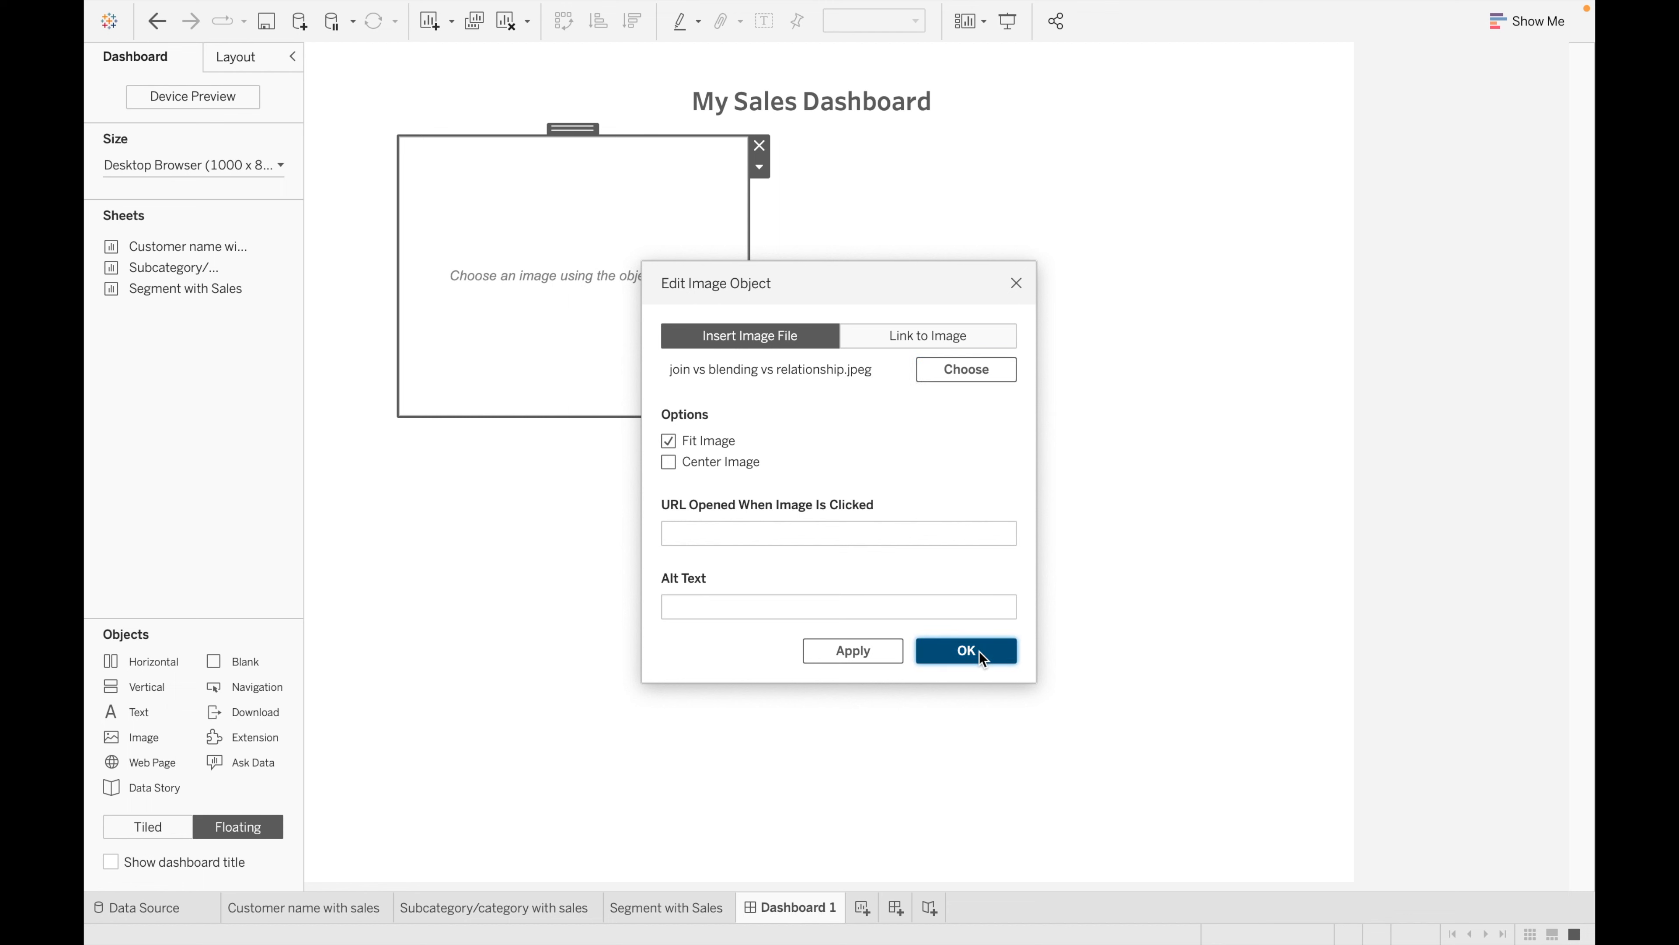
# - Shrink the comparison table image and move it to the dashboard's left edge, below the title
pyautogui.moveTo(653, 415); pyautogui.dragTo(660, 348)
pyautogui.moveTo(583, 127); pyautogui.dragTo(508, 129)
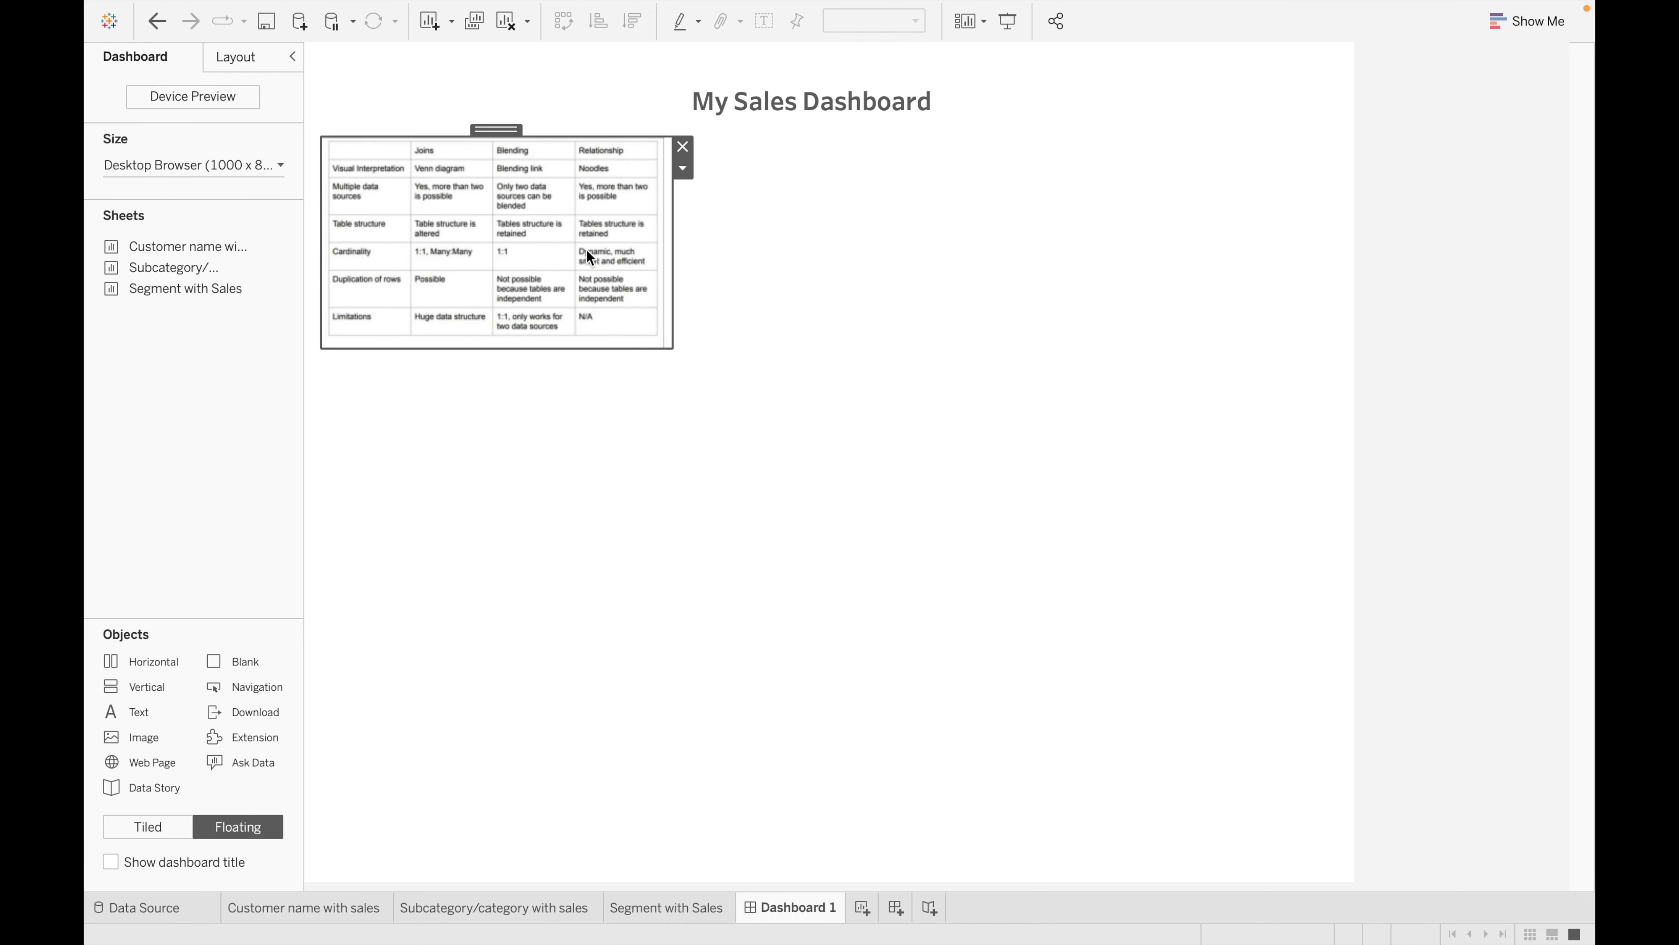
pyautogui.moveTo(668, 345); pyautogui.dragTo(609, 314)
pyautogui.click(729, 338)
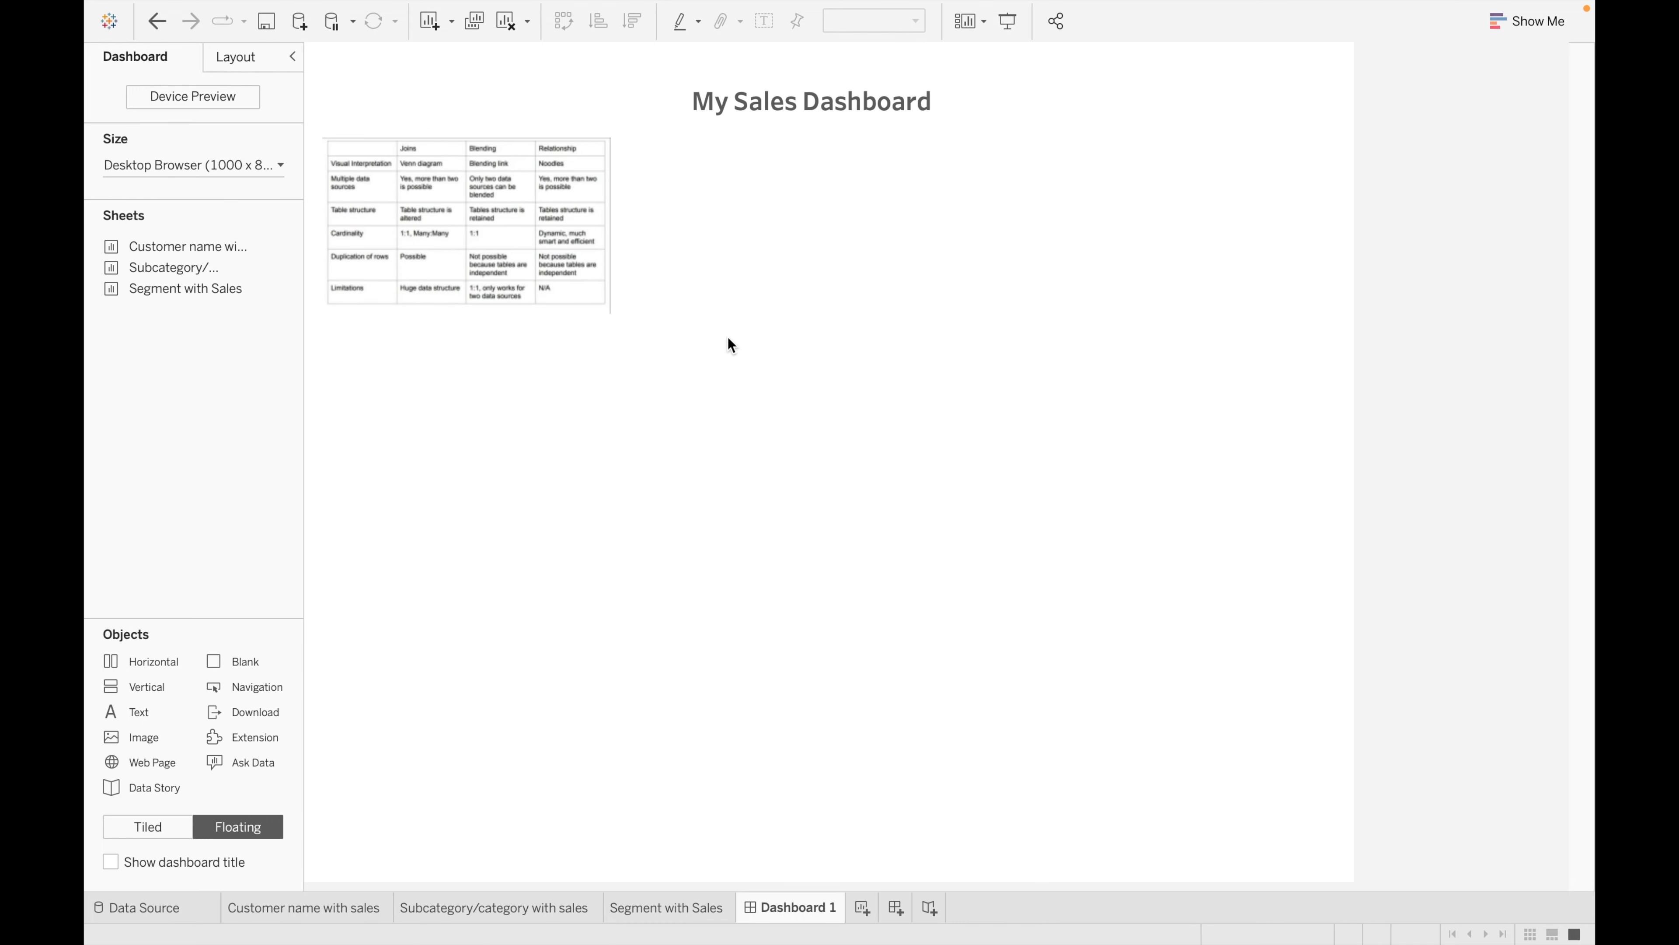
pyautogui.doubleClick(158, 757)
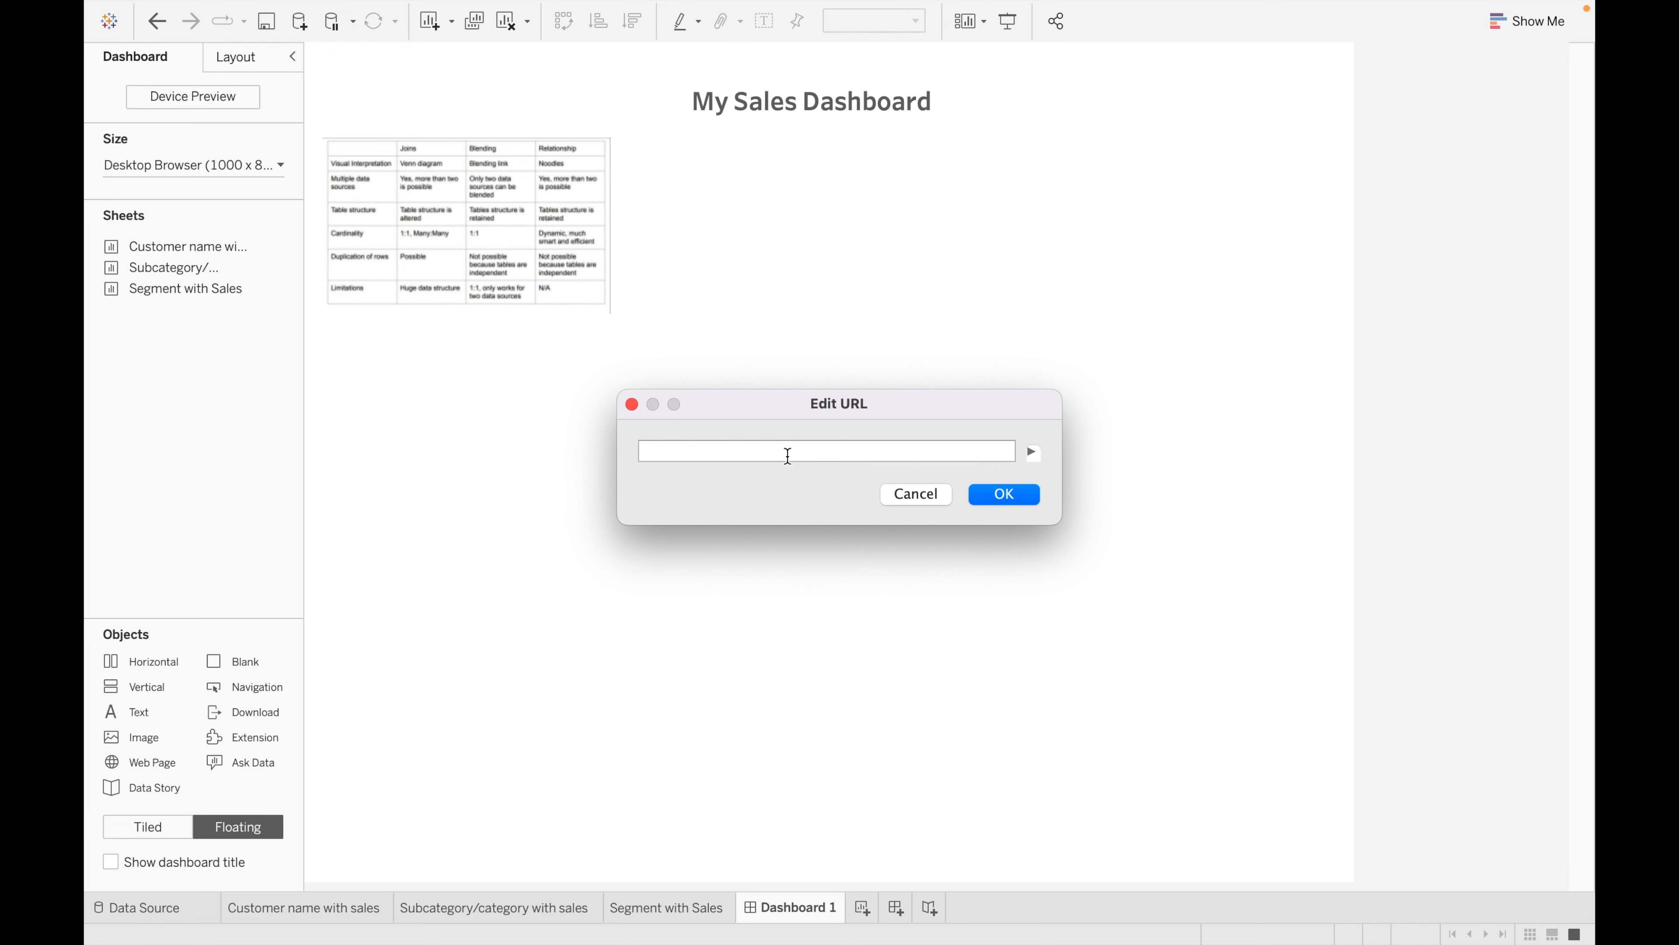
pyautogui.write('www.google.com')
pyautogui.press('Return')
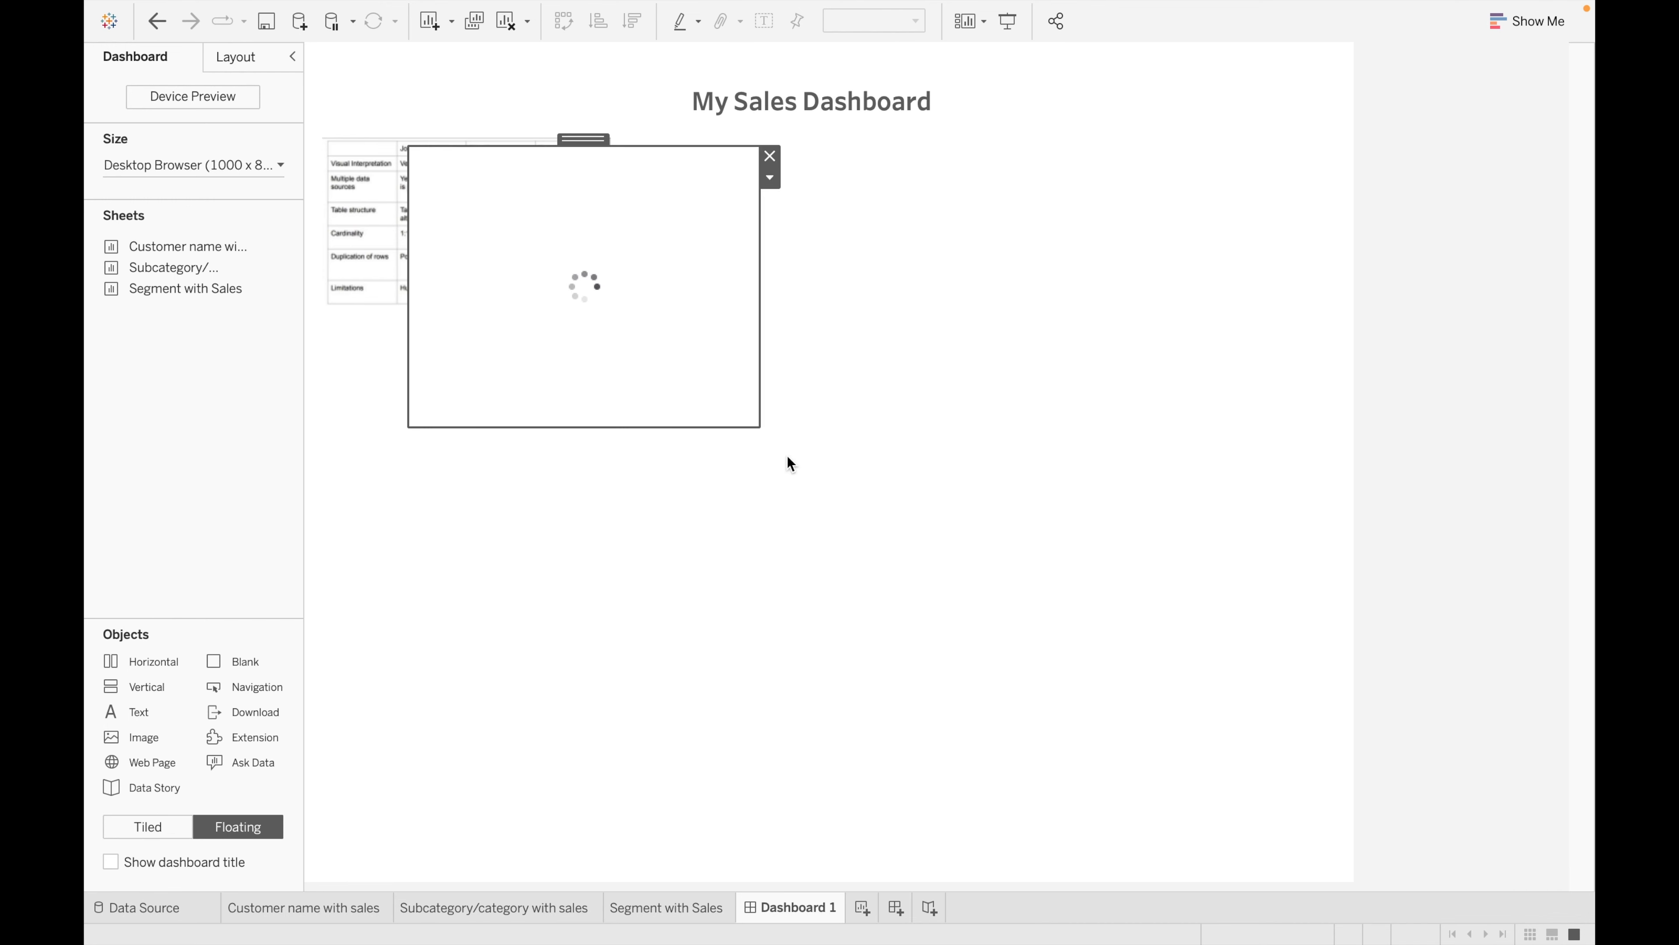
# - Move the web page object beside the image, widen it, and decline the Google sign-in offer inside it
pyautogui.moveTo(586, 139); pyautogui.dragTo(831, 132)
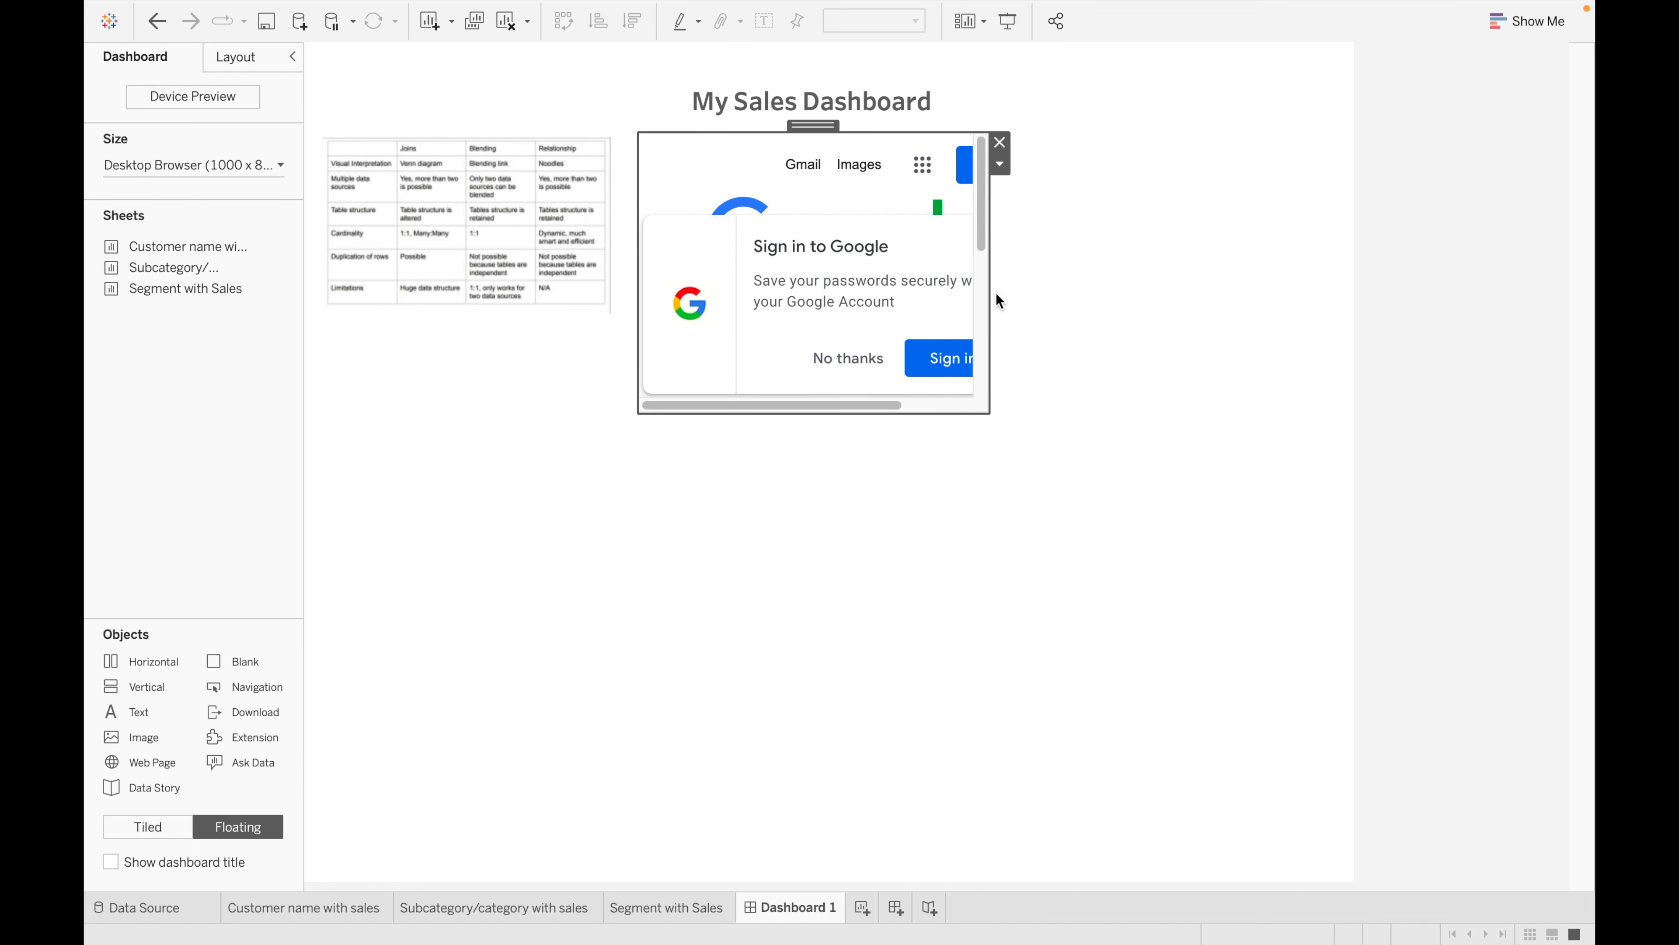
pyautogui.moveTo(989, 292); pyautogui.dragTo(1079, 291)
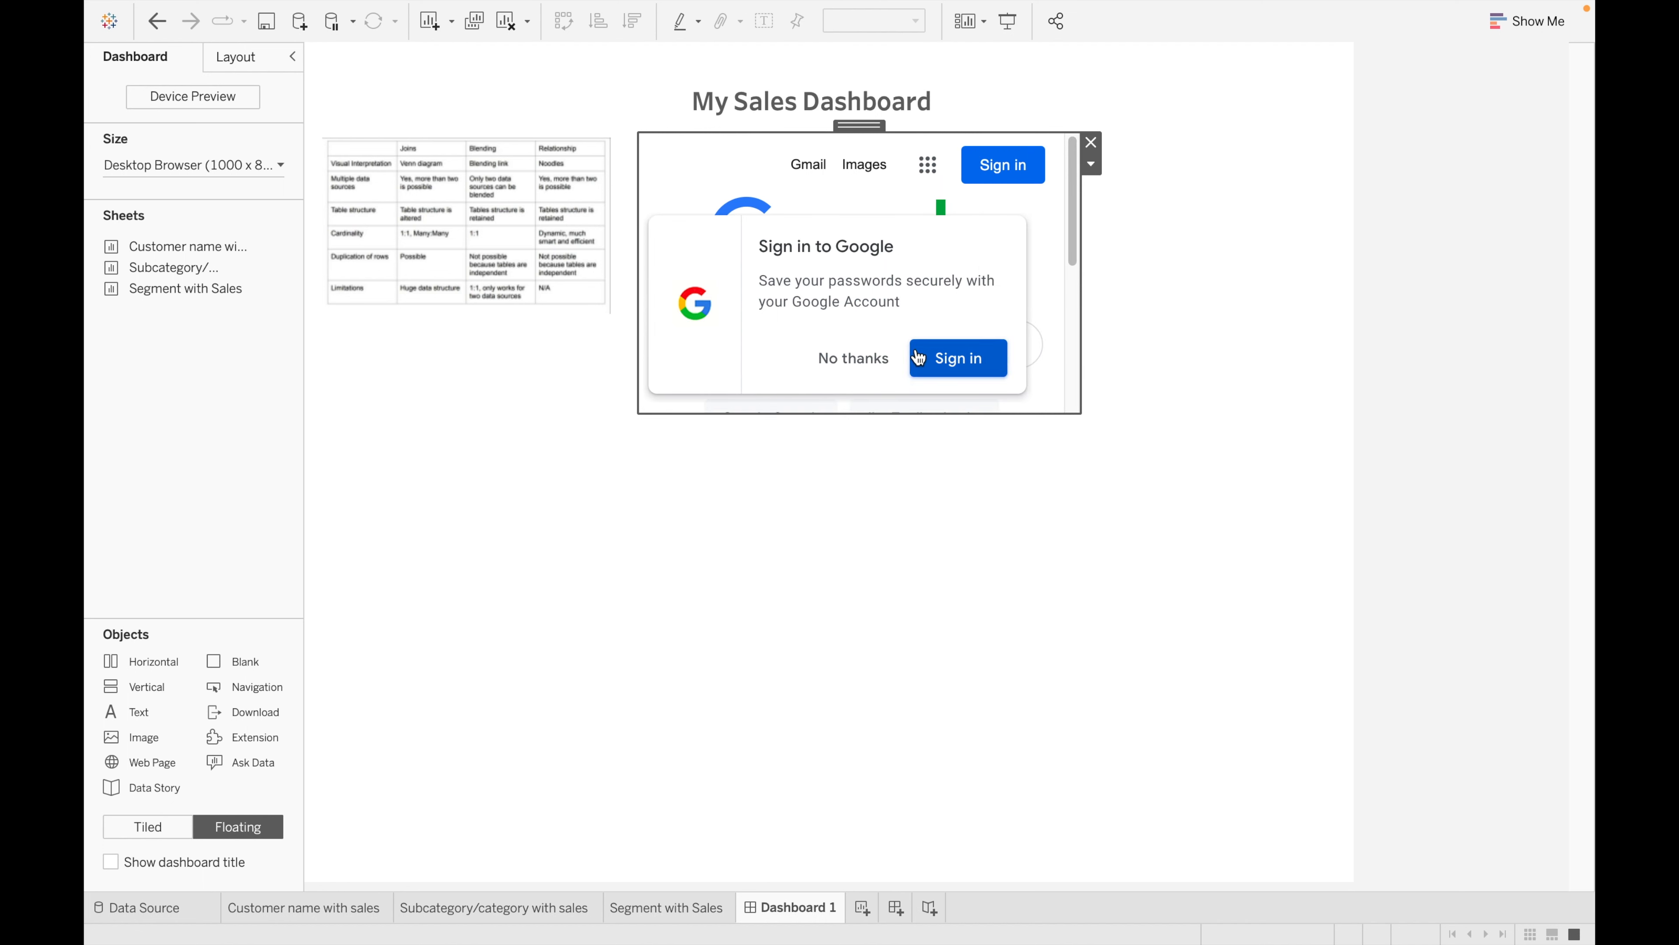
pyautogui.click(884, 359)
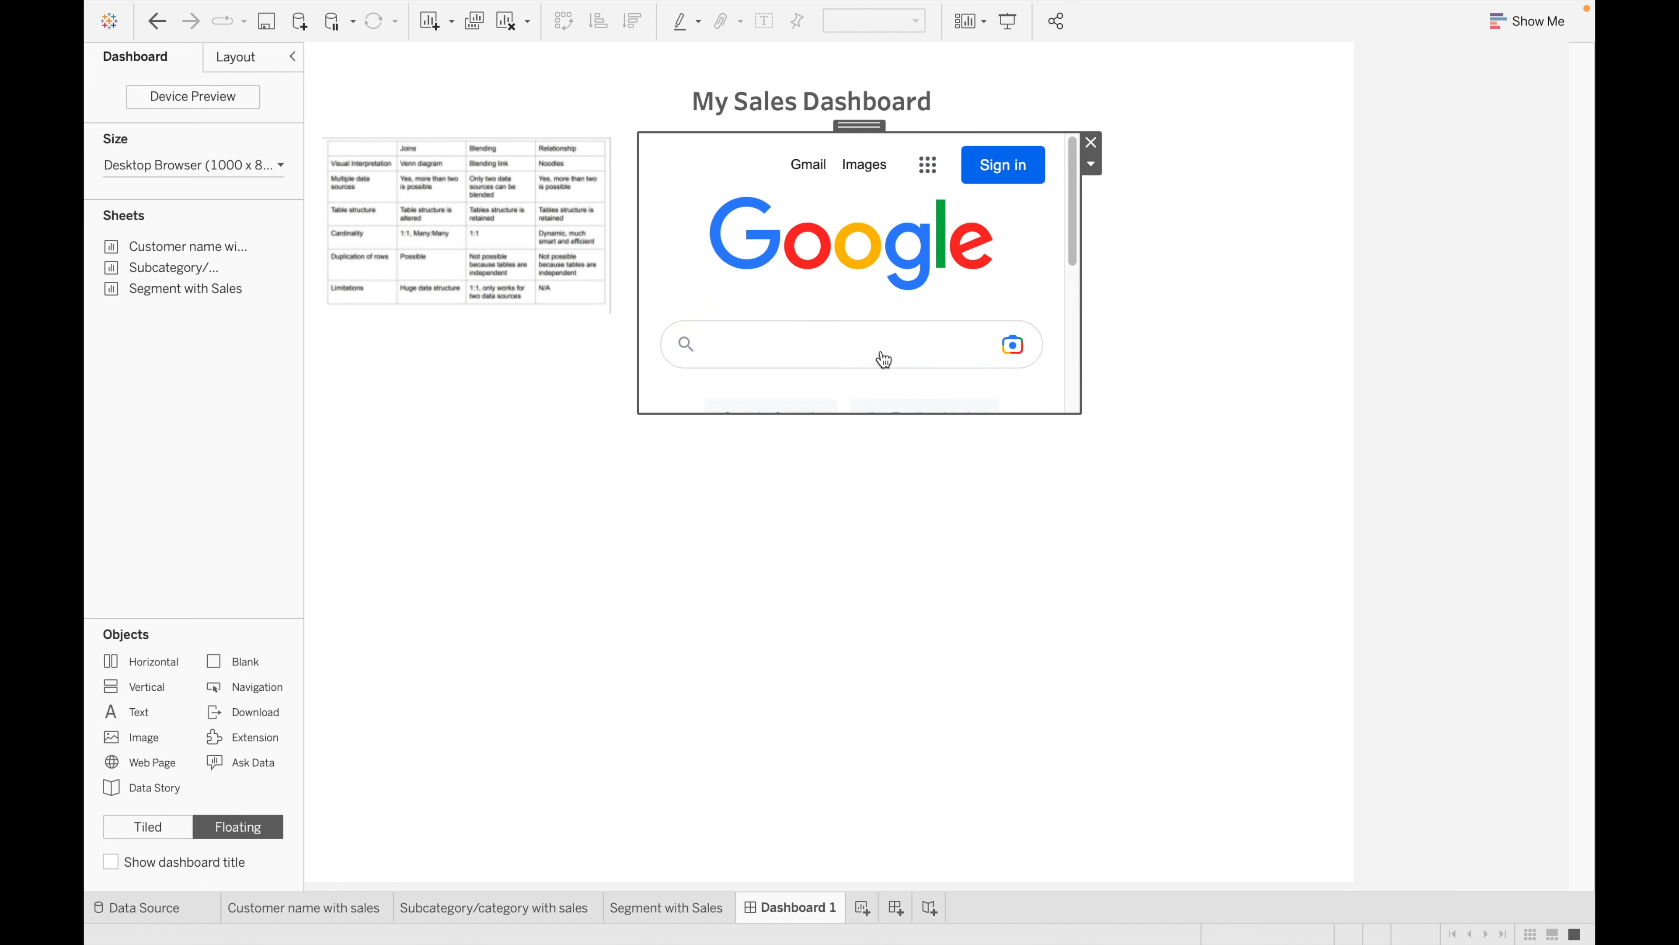
# - Search Google for "Youtube" inside the web page object and open the YouTube result
pyautogui.click(800, 336)
pyautogui.write('Yout')
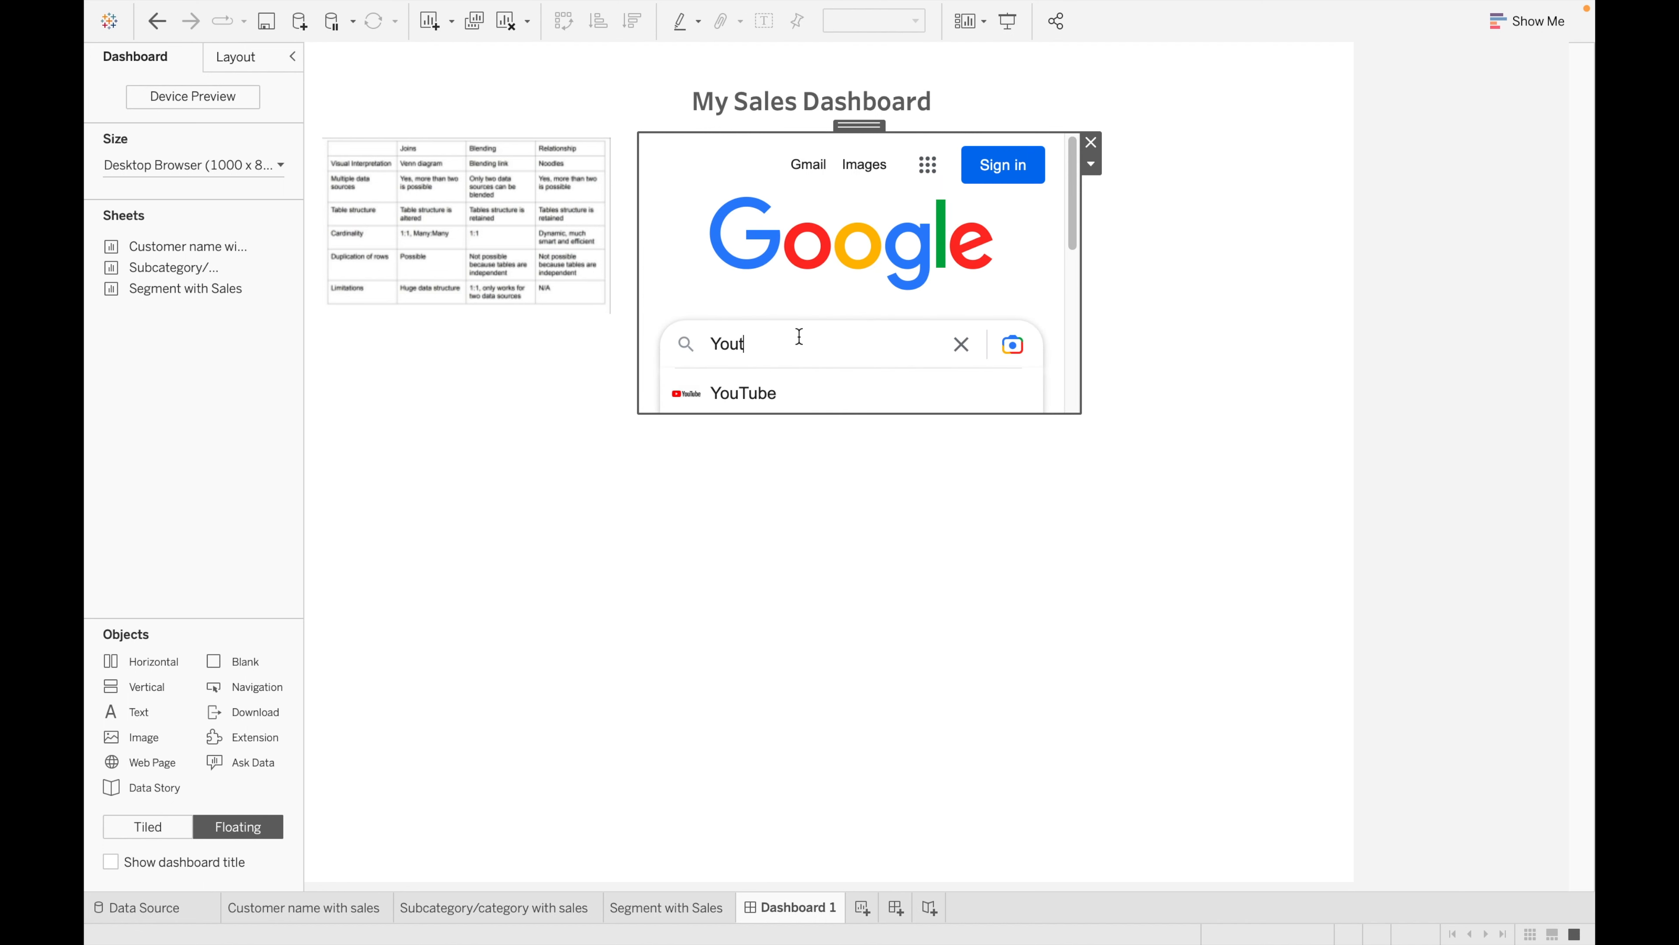
pyautogui.write('ube')
pyautogui.press('Return')
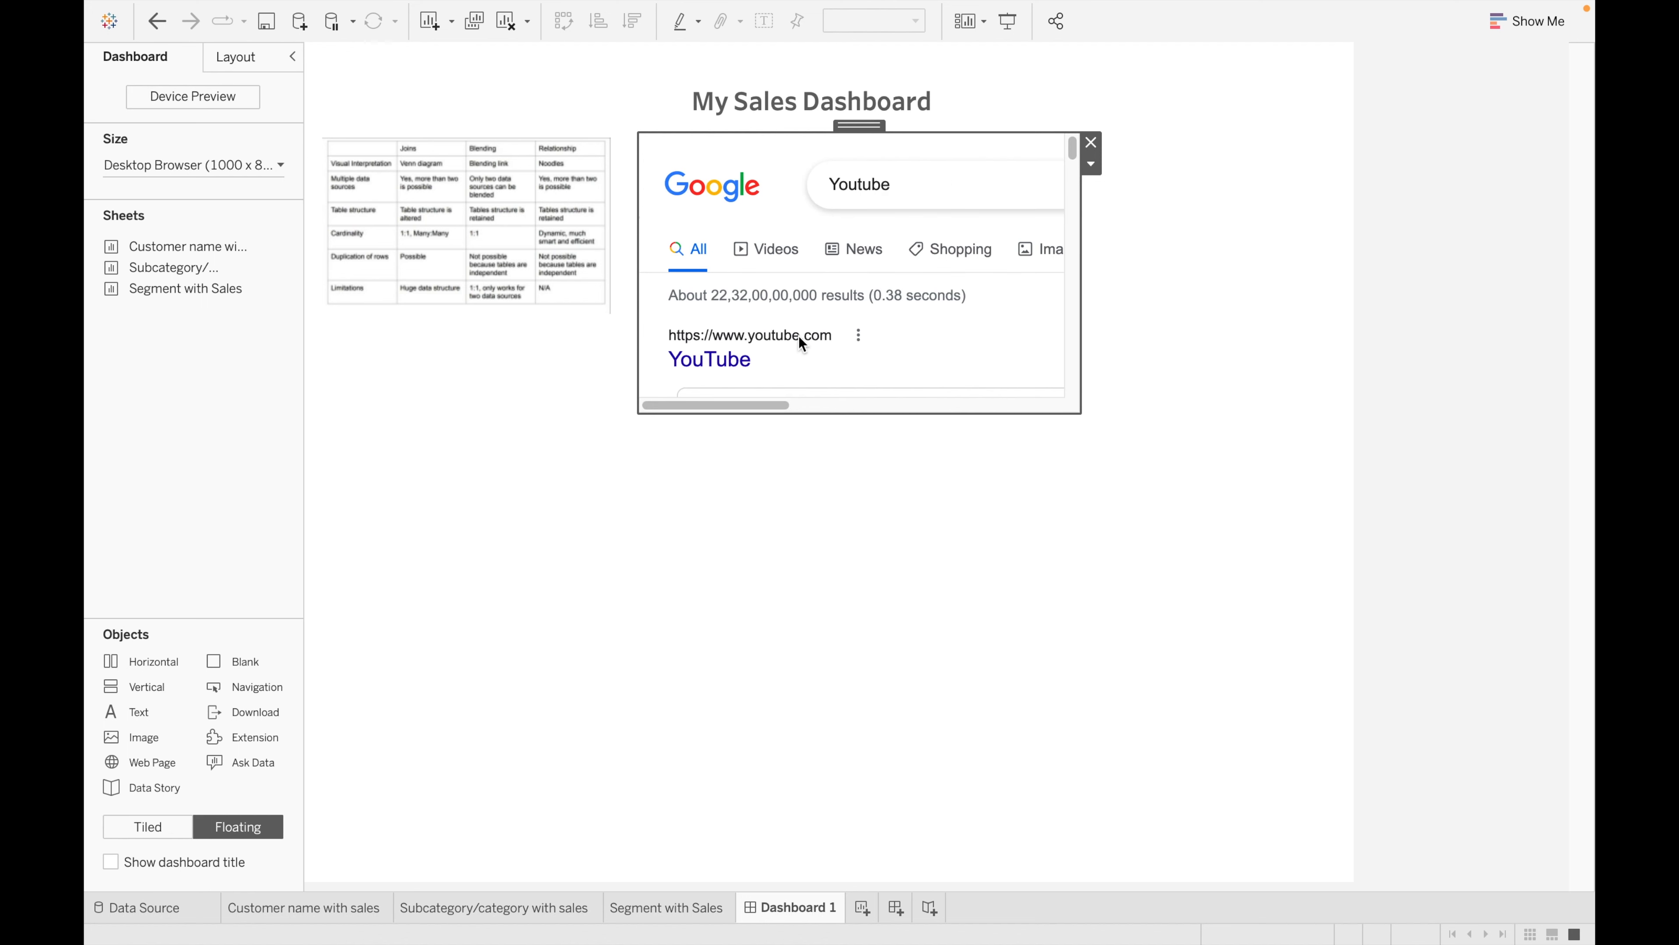
pyautogui.click(731, 359)
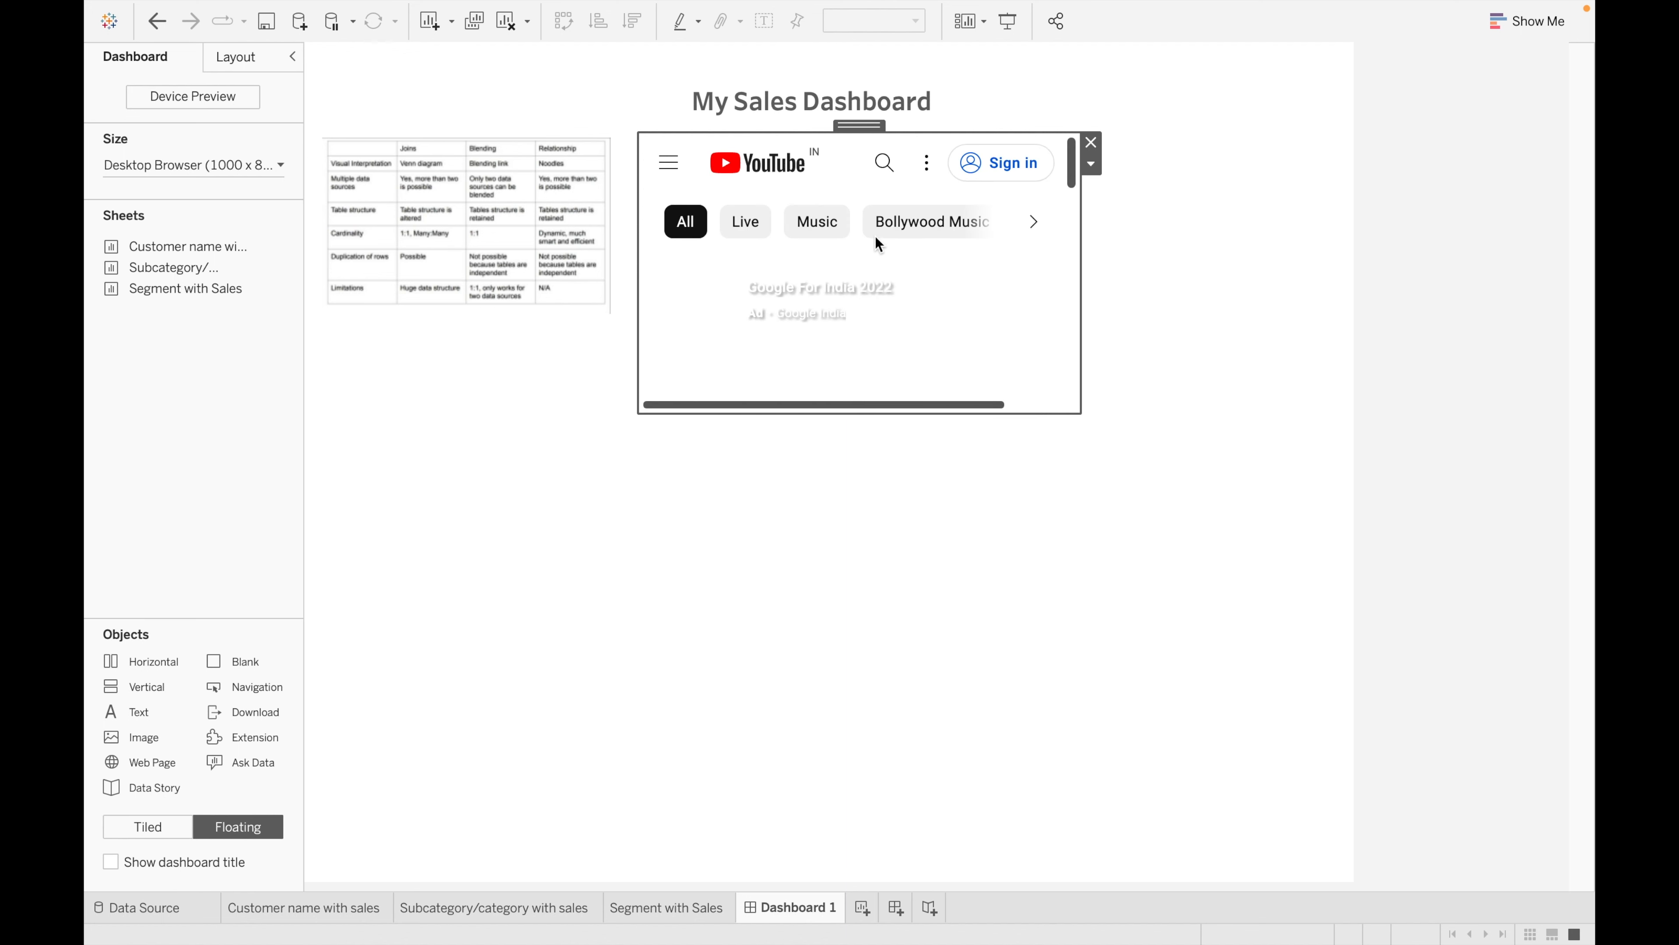
# - Search YouTube for "AllAboutData'" inside the web page object and open the AllAboutDATA channel
pyautogui.click(881, 162)
pyautogui.write('A')
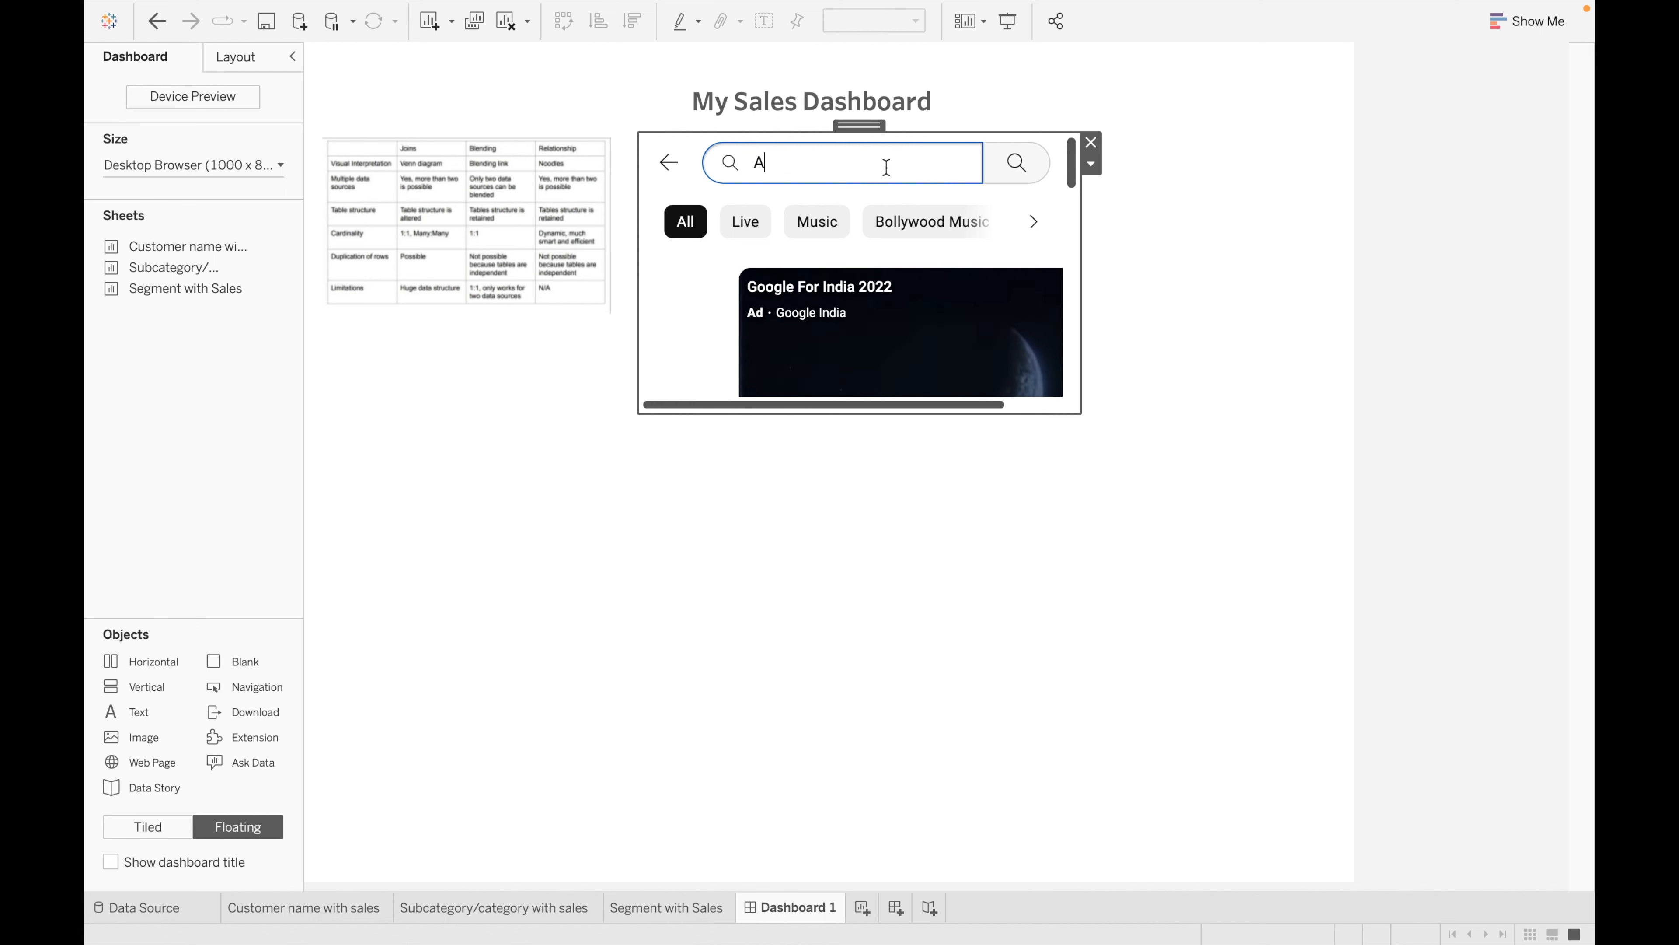
pyautogui.write('llAb')
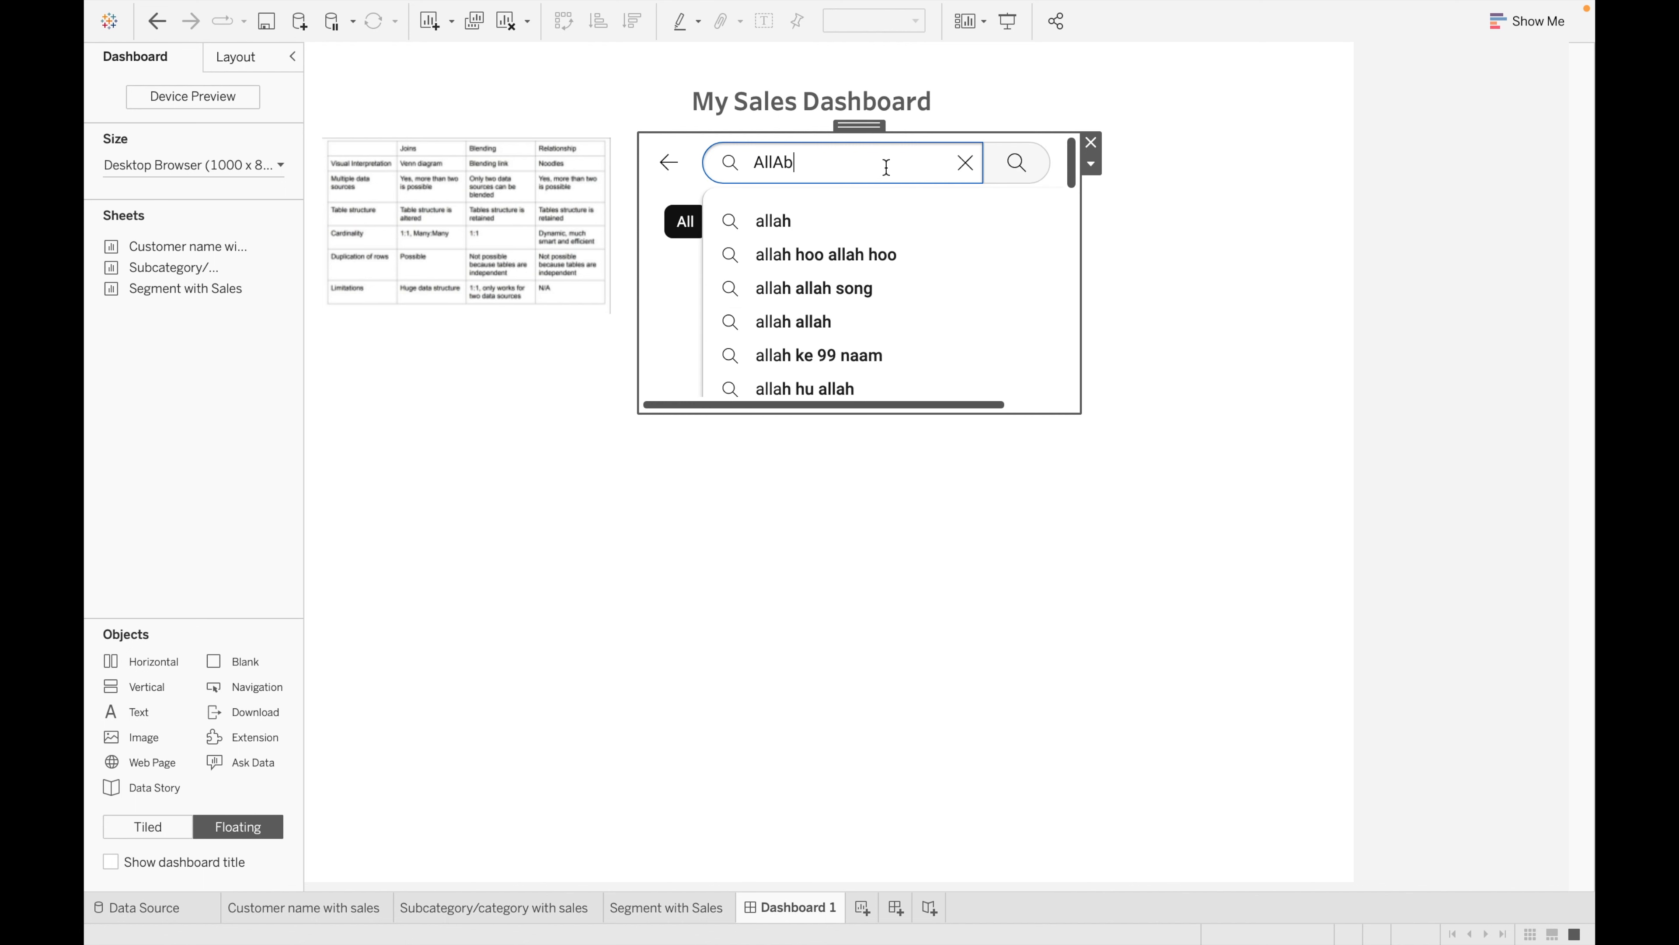
pyautogui.write("outData'")
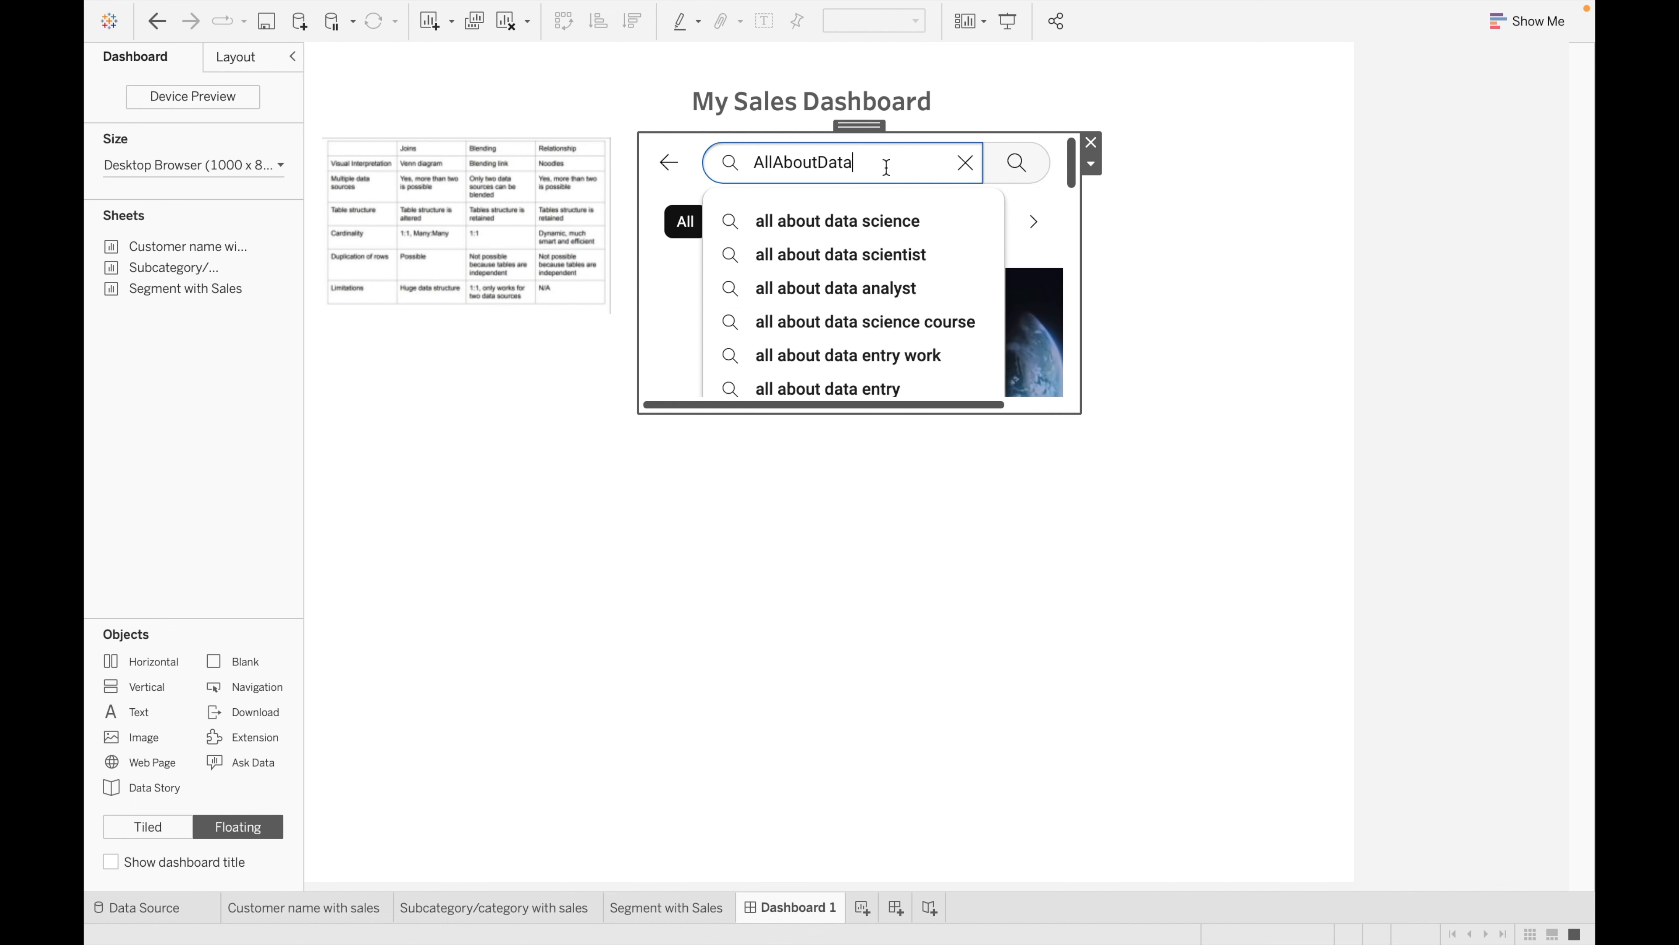
pyautogui.press('Return')
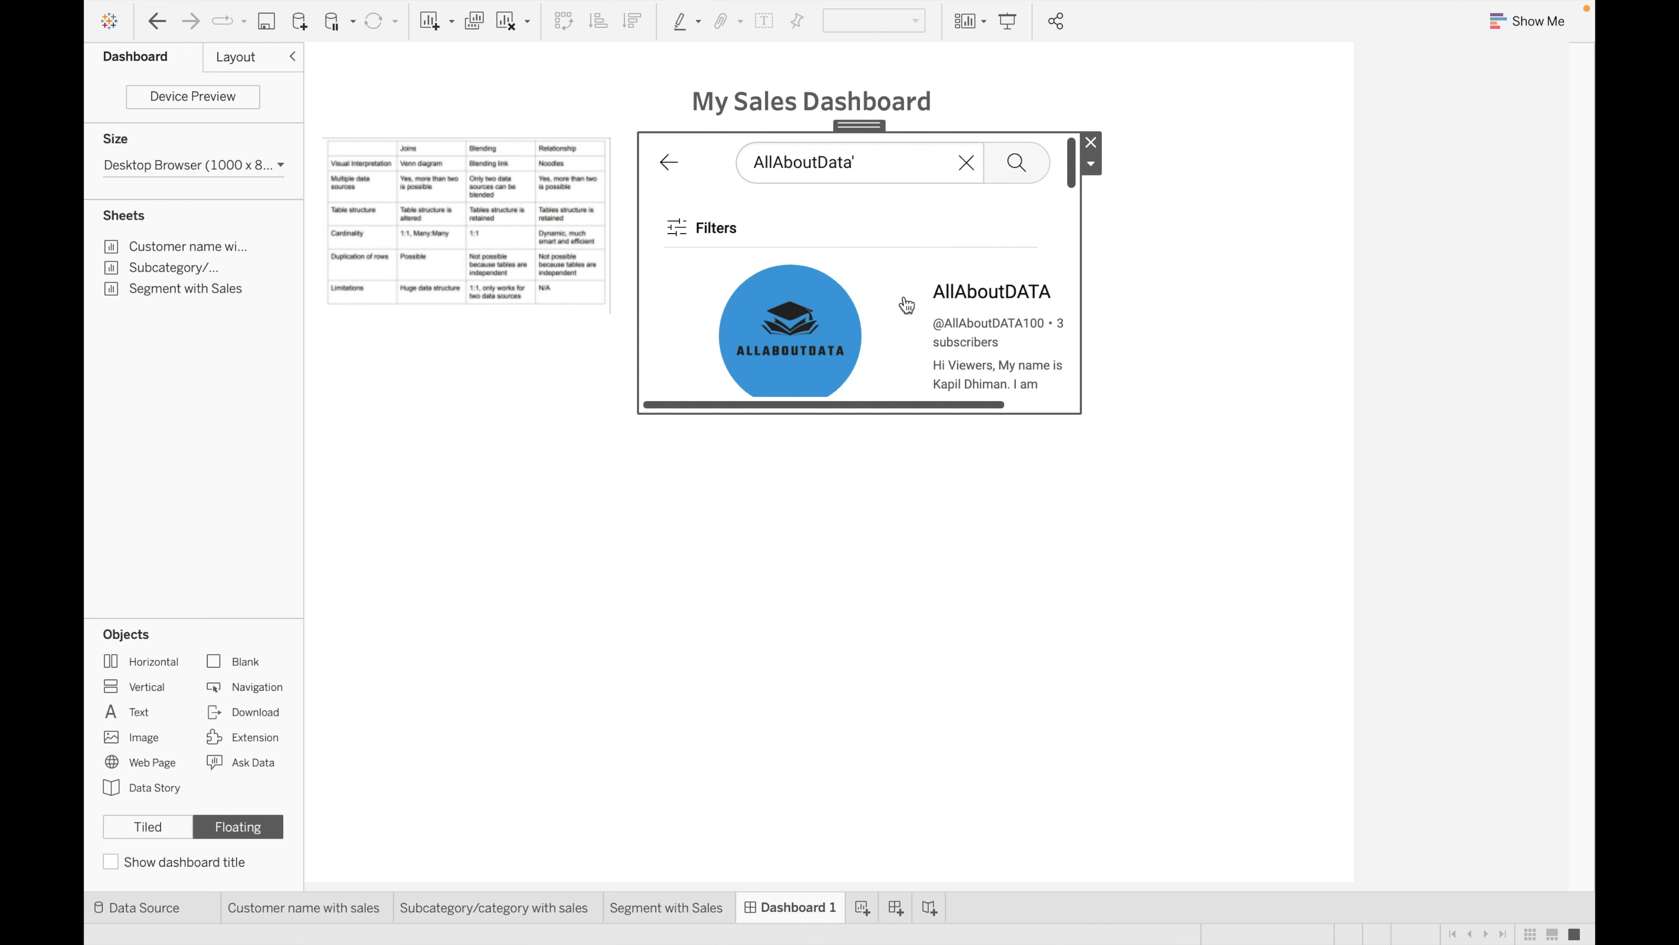
pyautogui.click(971, 295)
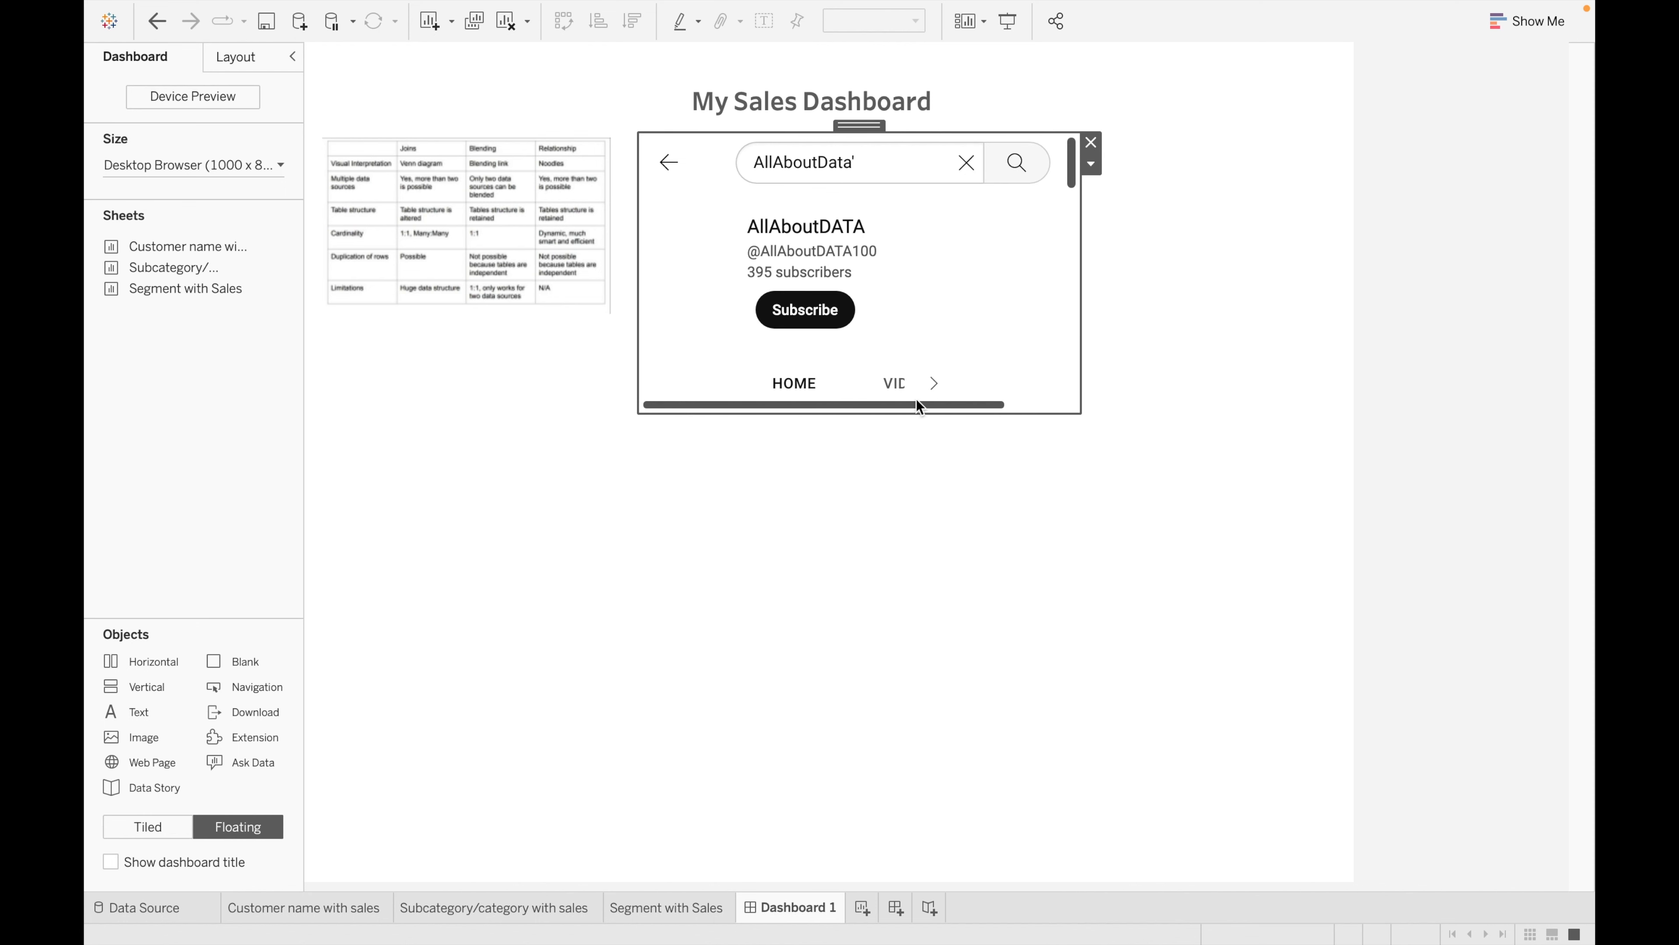
# - Reduce the height and width of the web page object to roughly match the comparison table image
pyautogui.moveTo(896, 415); pyautogui.dragTo(908, 320)
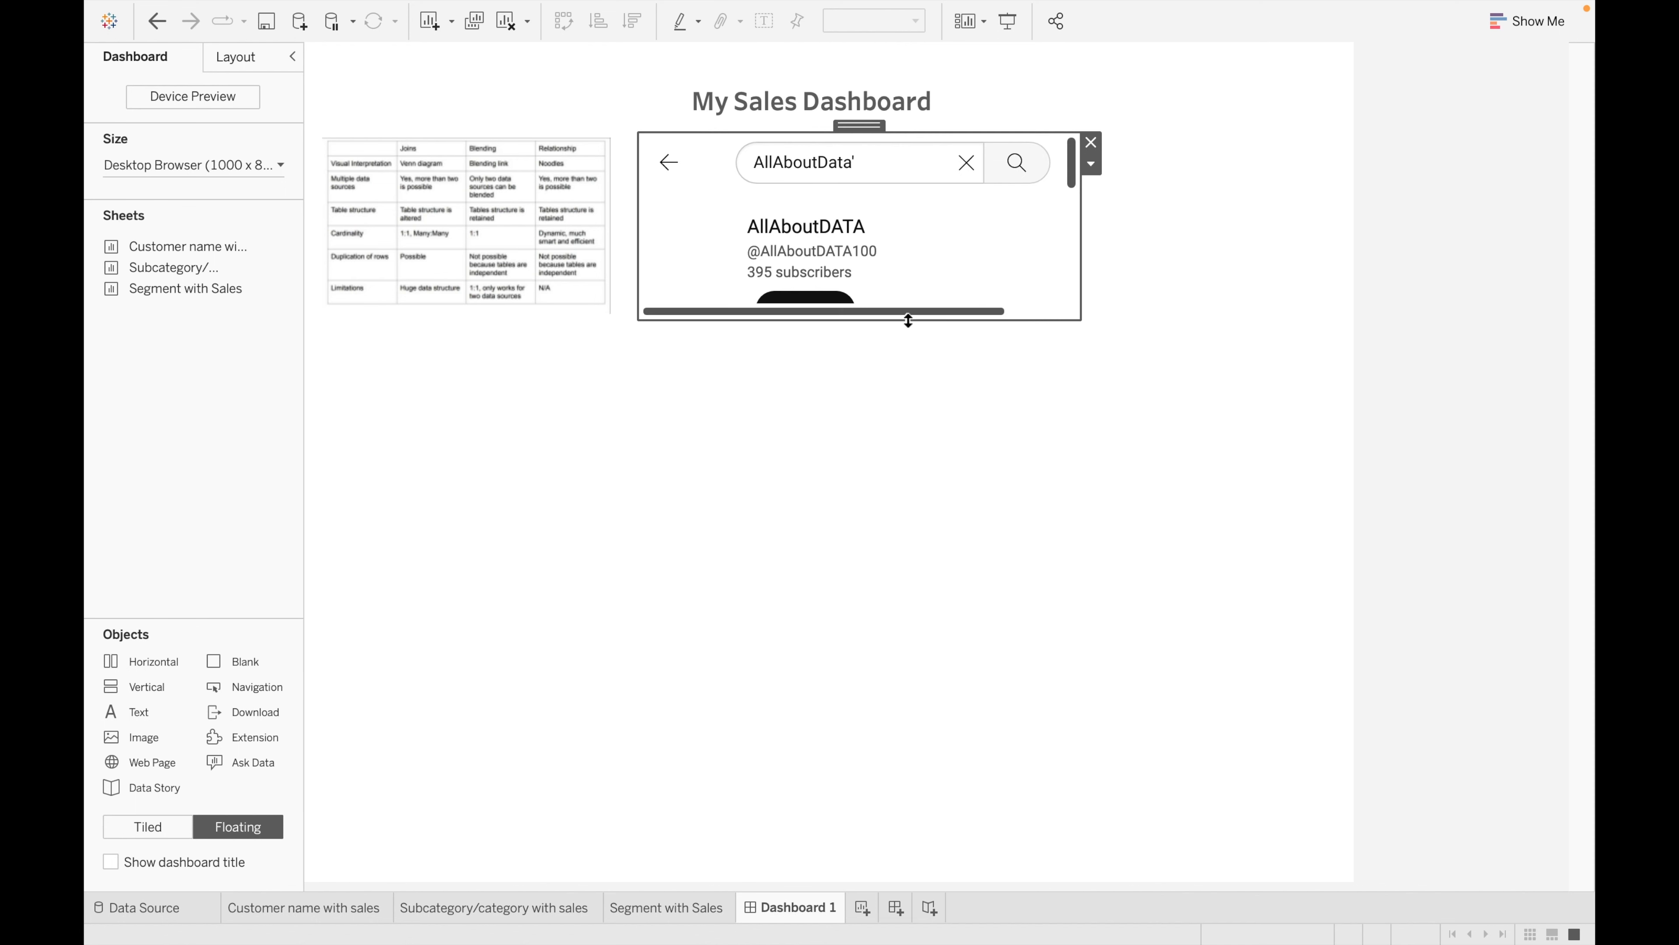
pyautogui.moveTo(1081, 239); pyautogui.dragTo(965, 249)
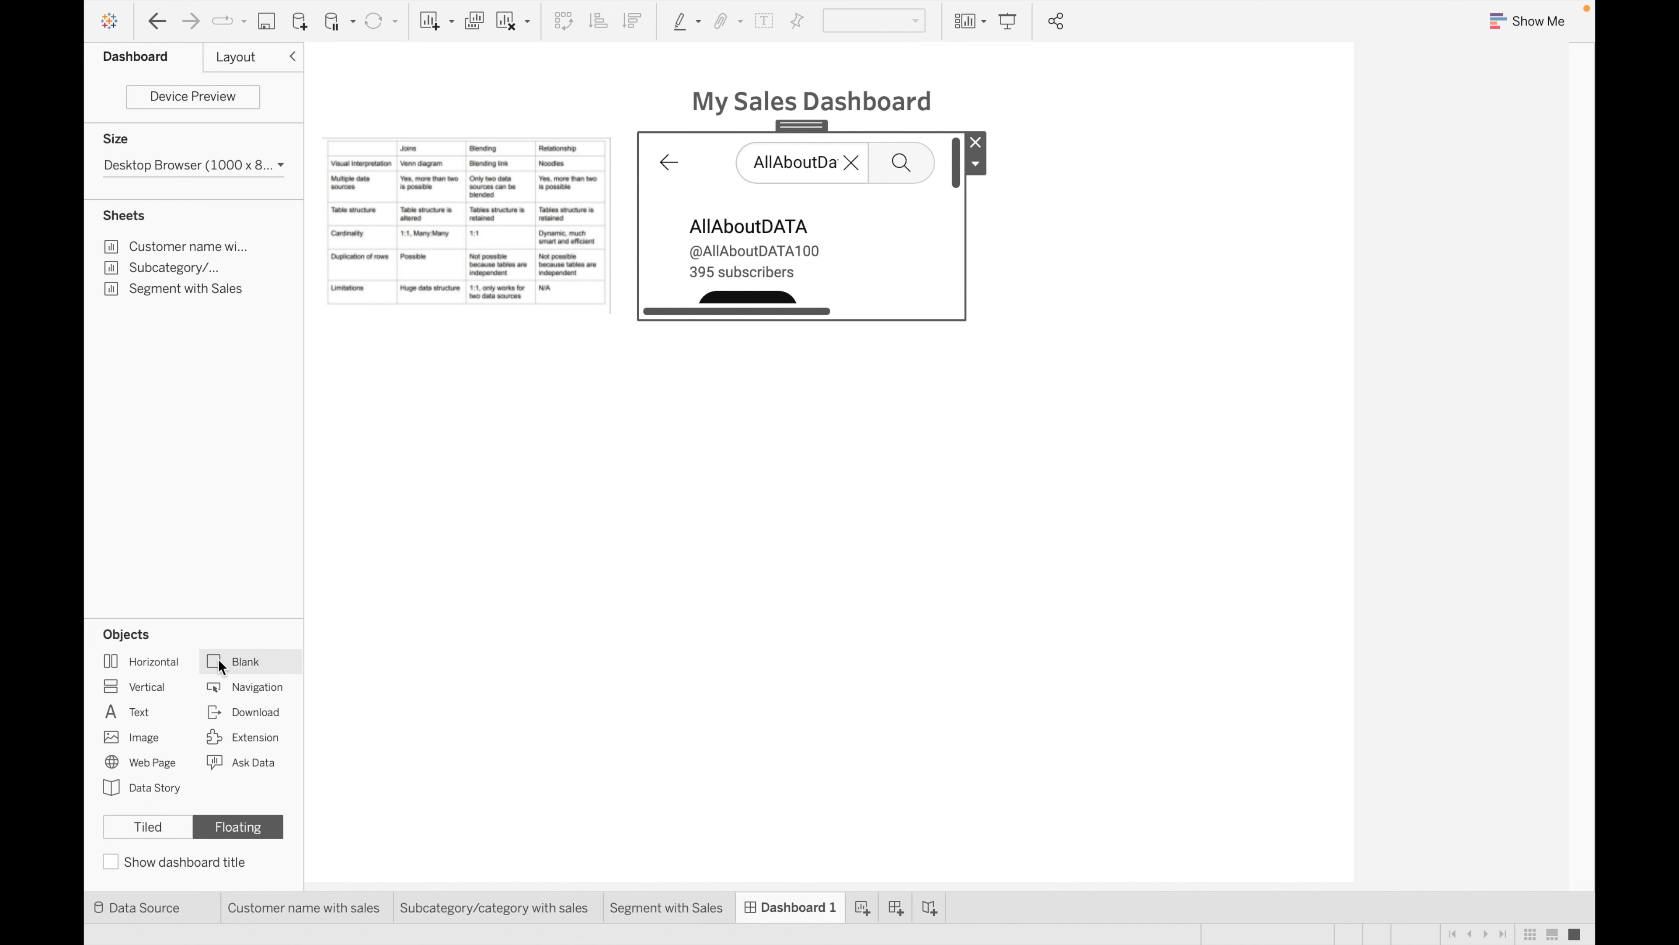
# - Try a floating blank object beside the web page object and remove it from the dashboard
pyautogui.moveTo(228, 663); pyautogui.dragTo(993, 120)
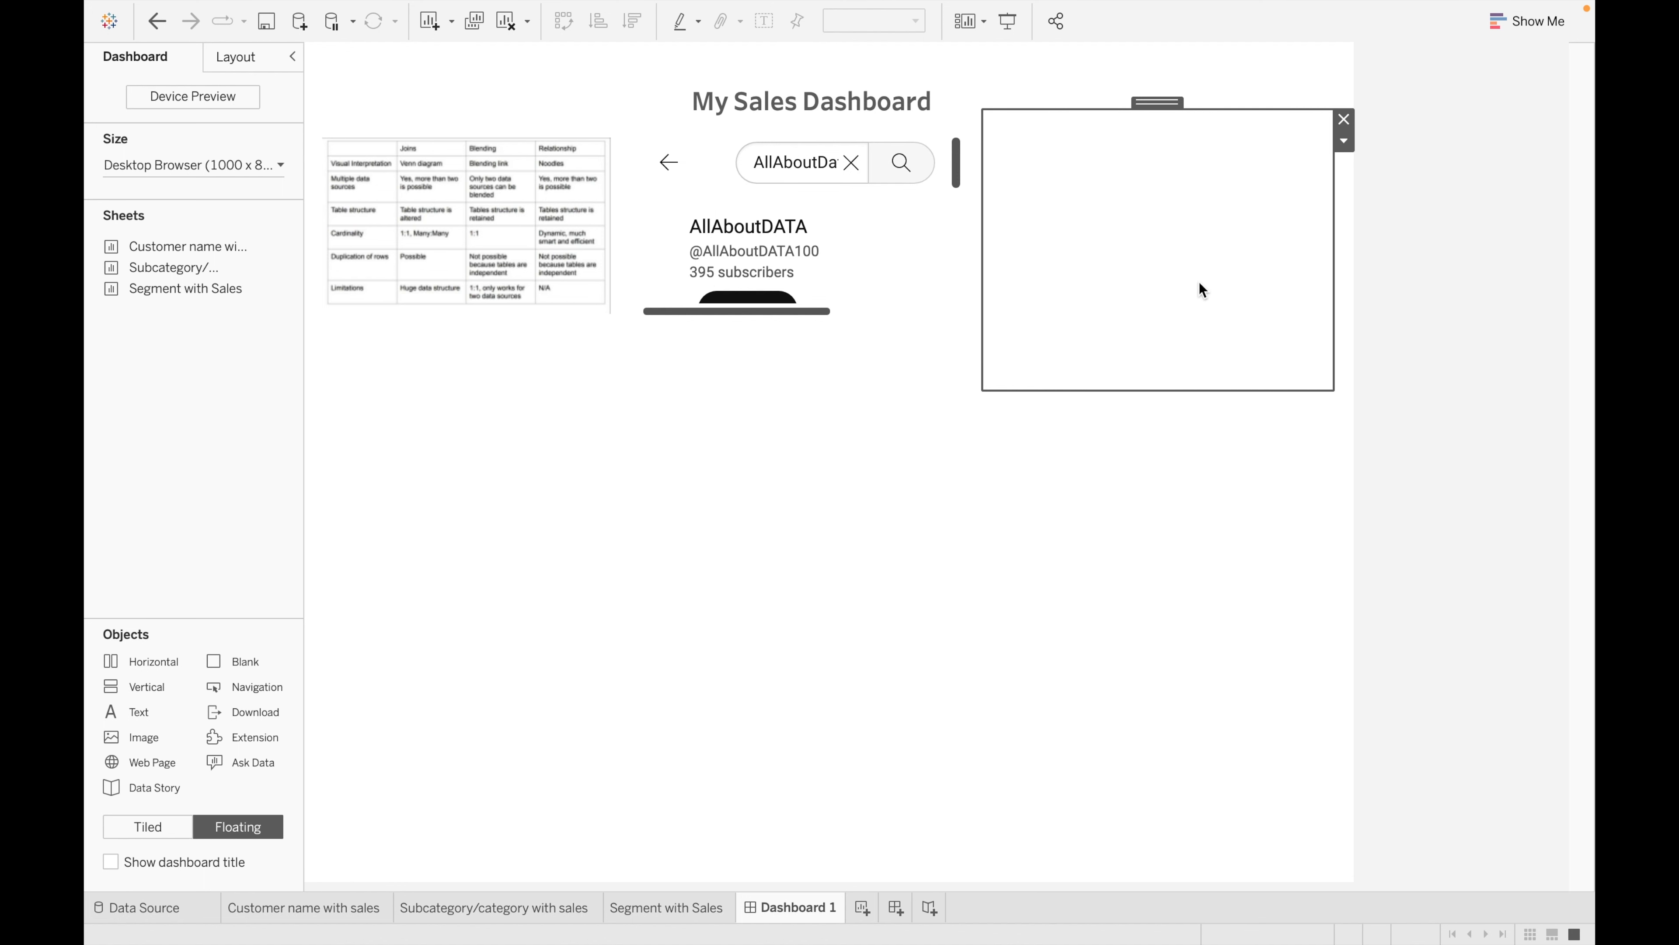
pyautogui.click(1343, 119)
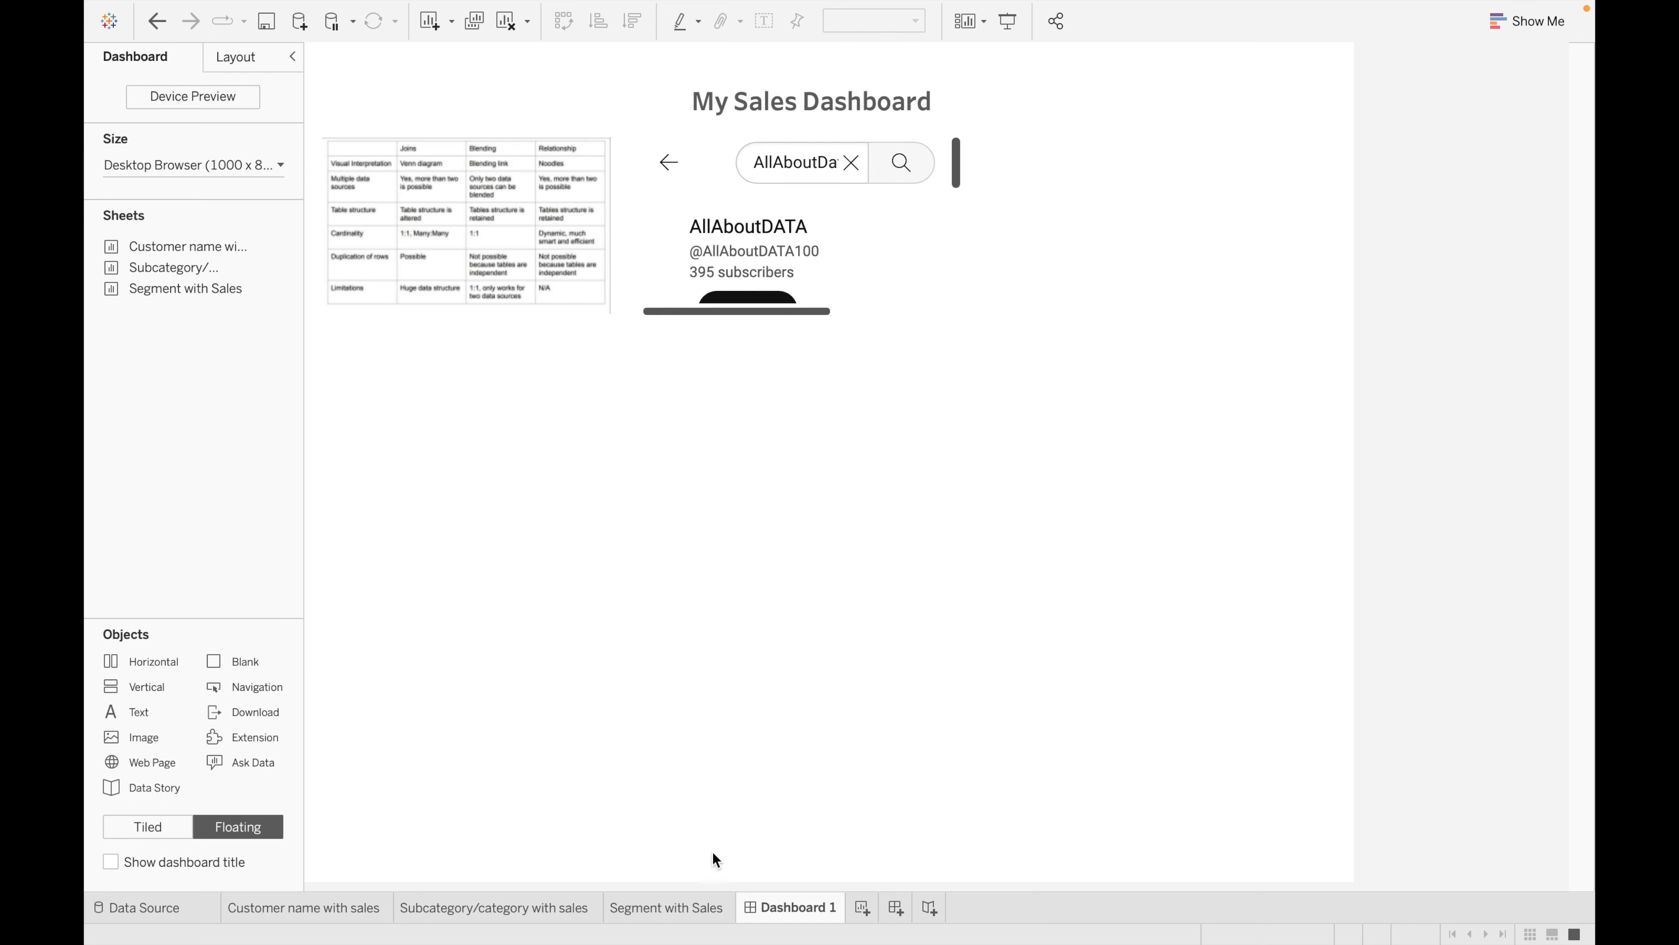
pyautogui.click(871, 914)
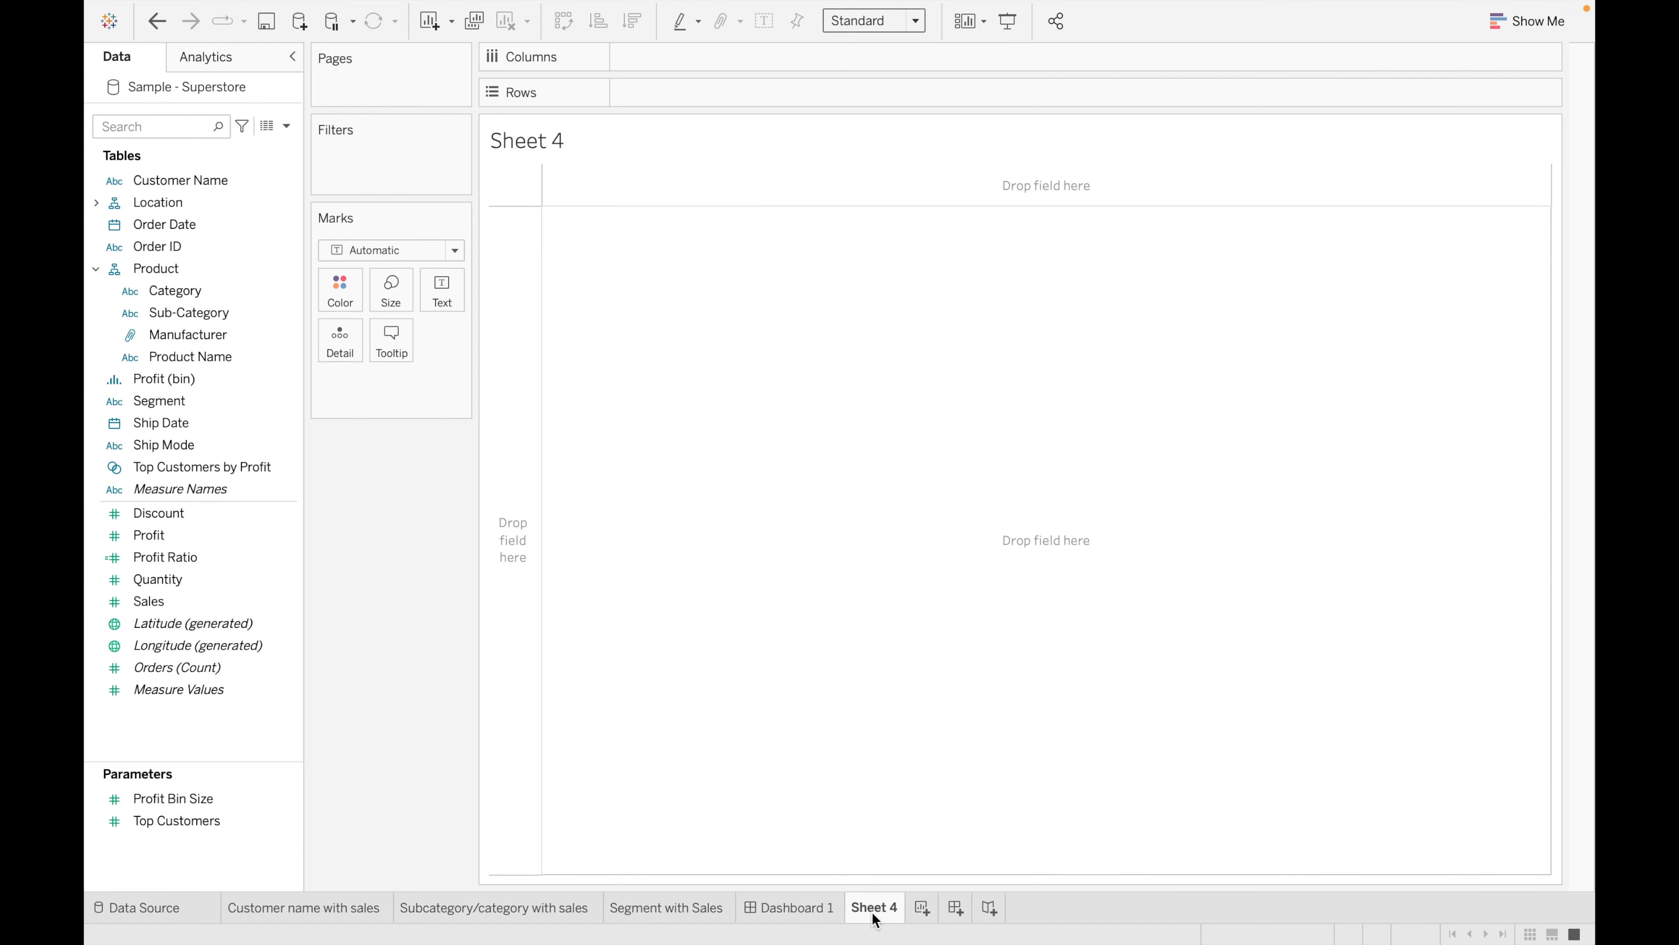
pyautogui.rightClick(870, 916)
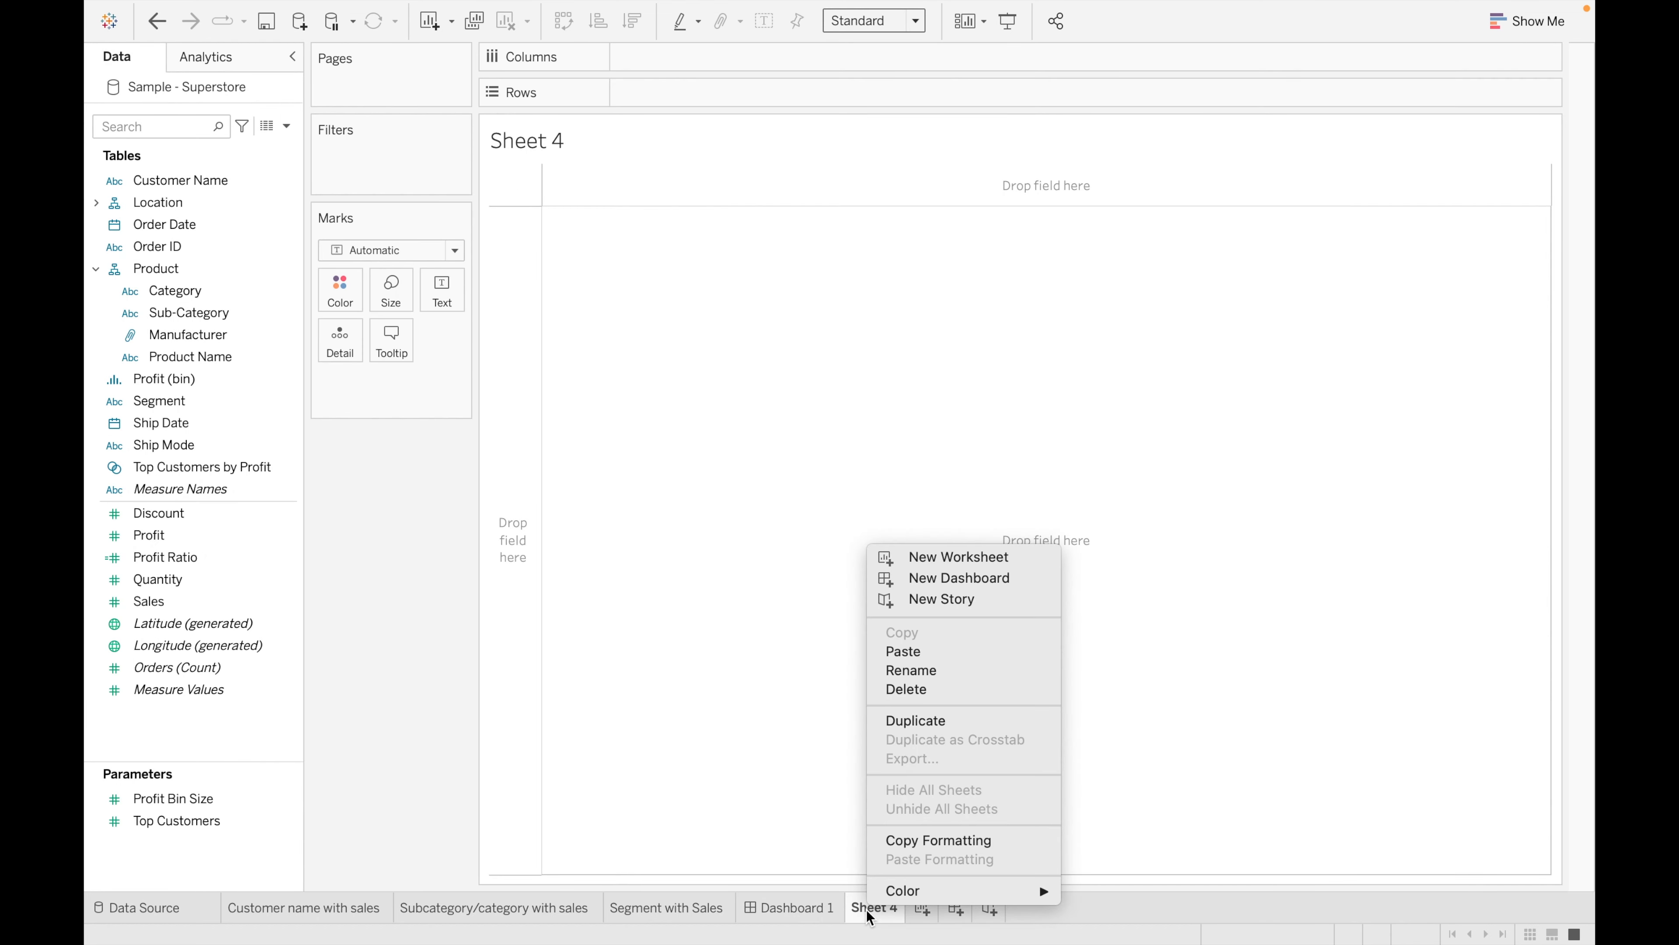
pyautogui.click(919, 689)
# - Create a second dashboard, place the Segment with Sales sheet on it as floating, and switch the placement mode to Tiled
pyautogui.click(894, 911)
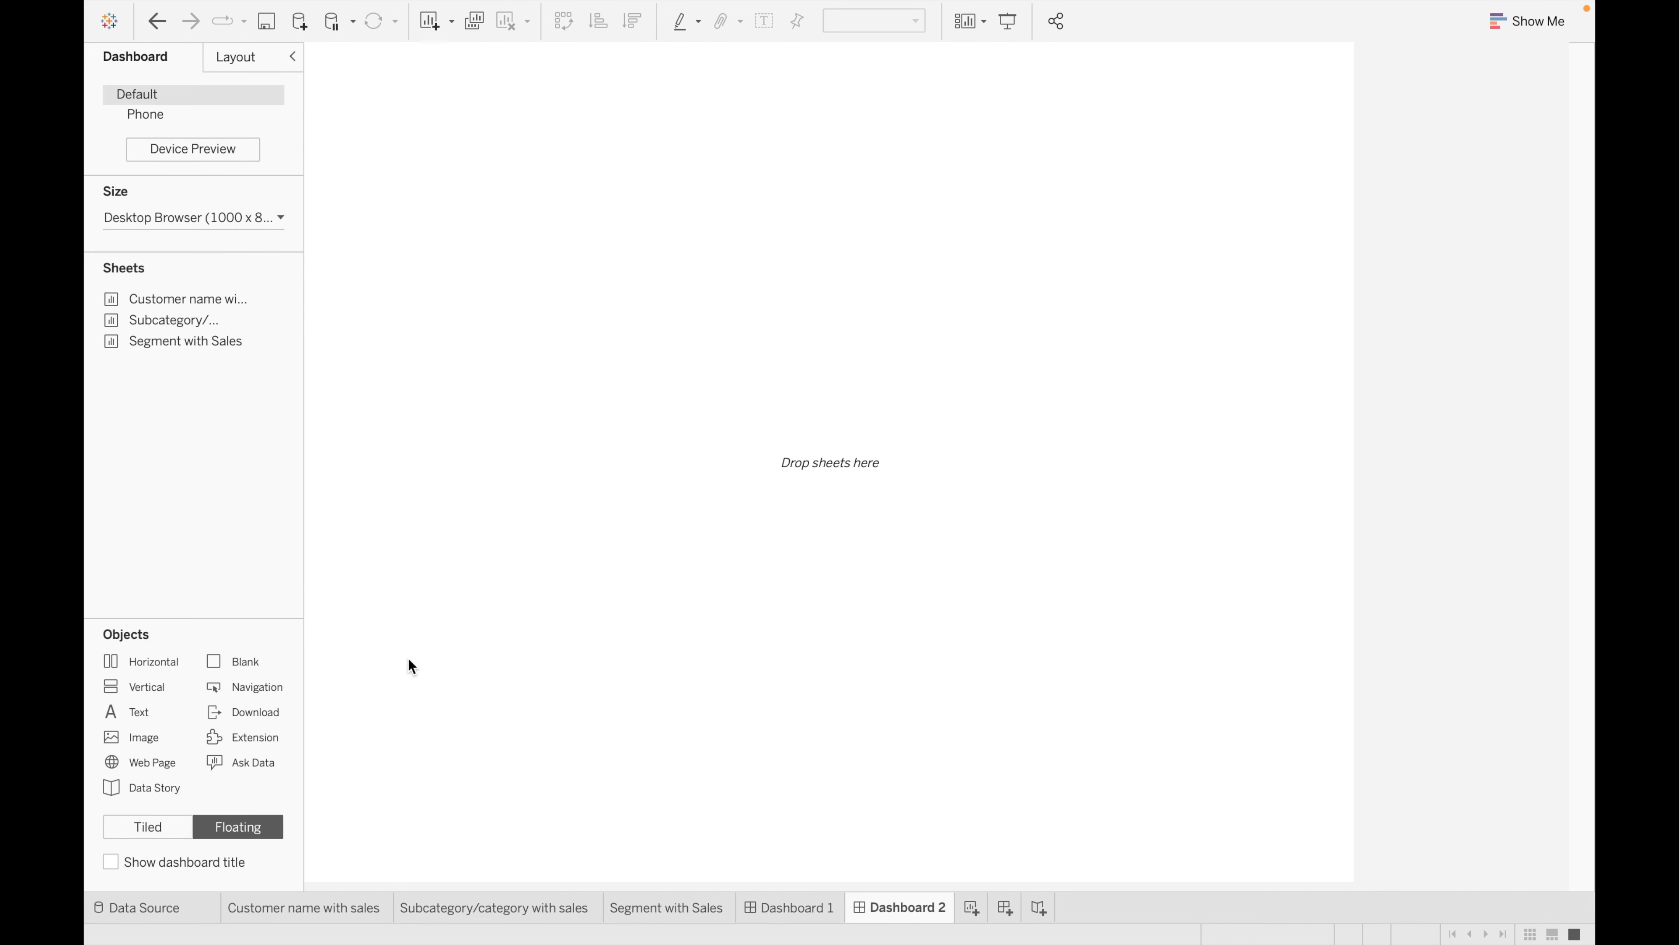
pyautogui.doubleClick(252, 343)
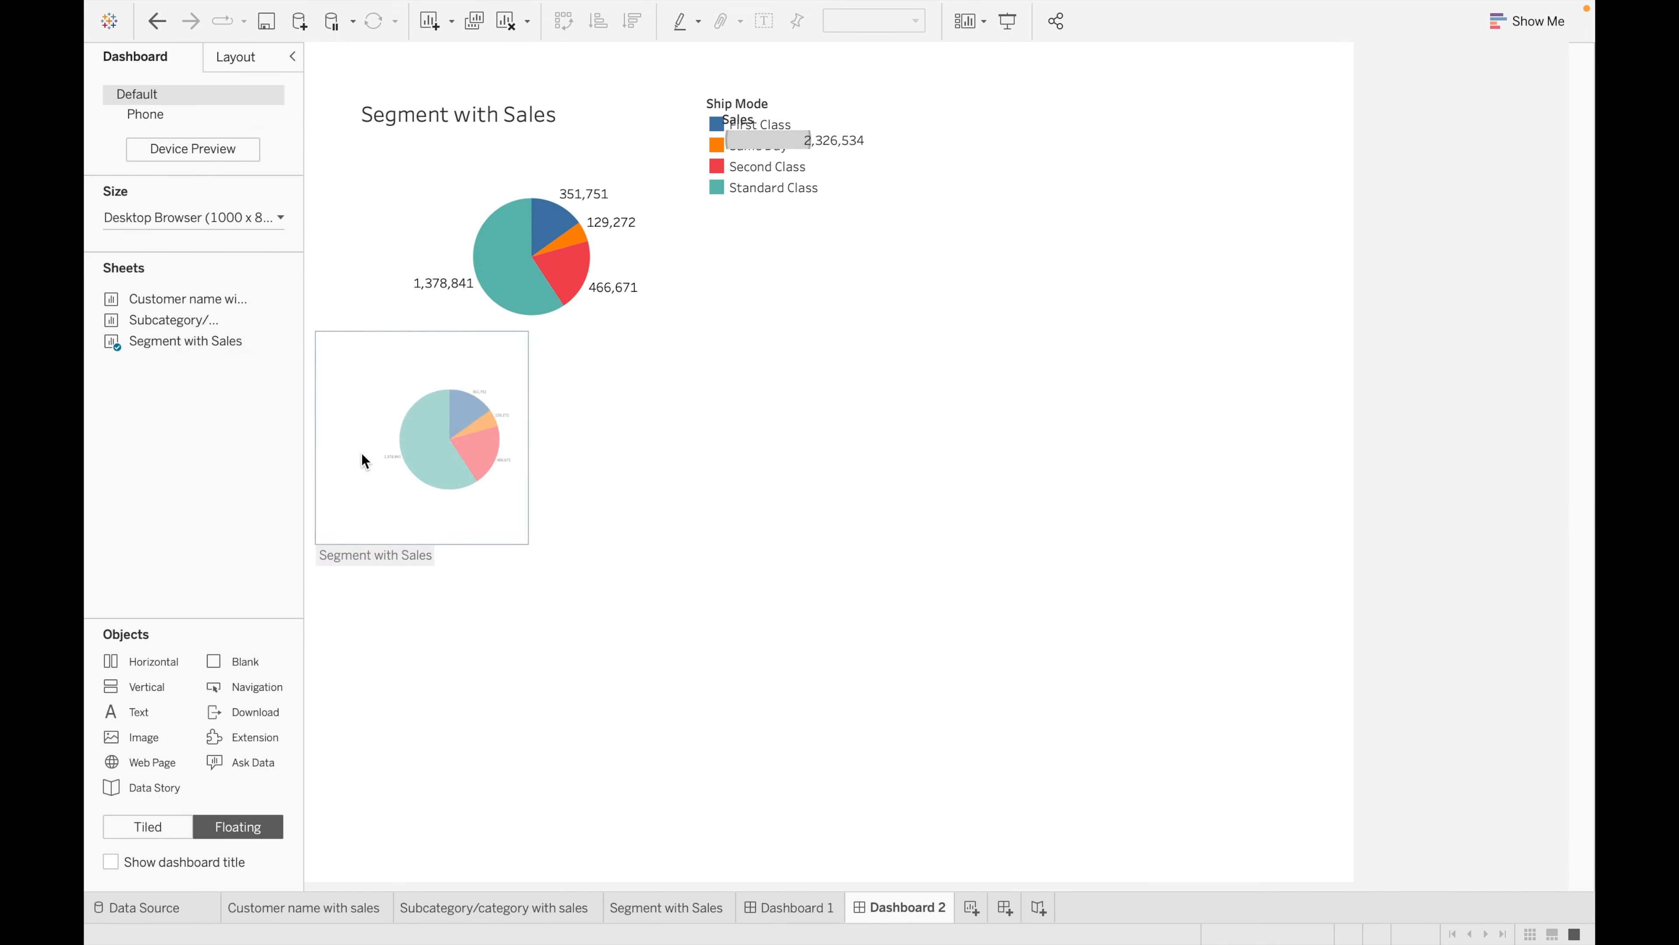
pyautogui.click(145, 825)
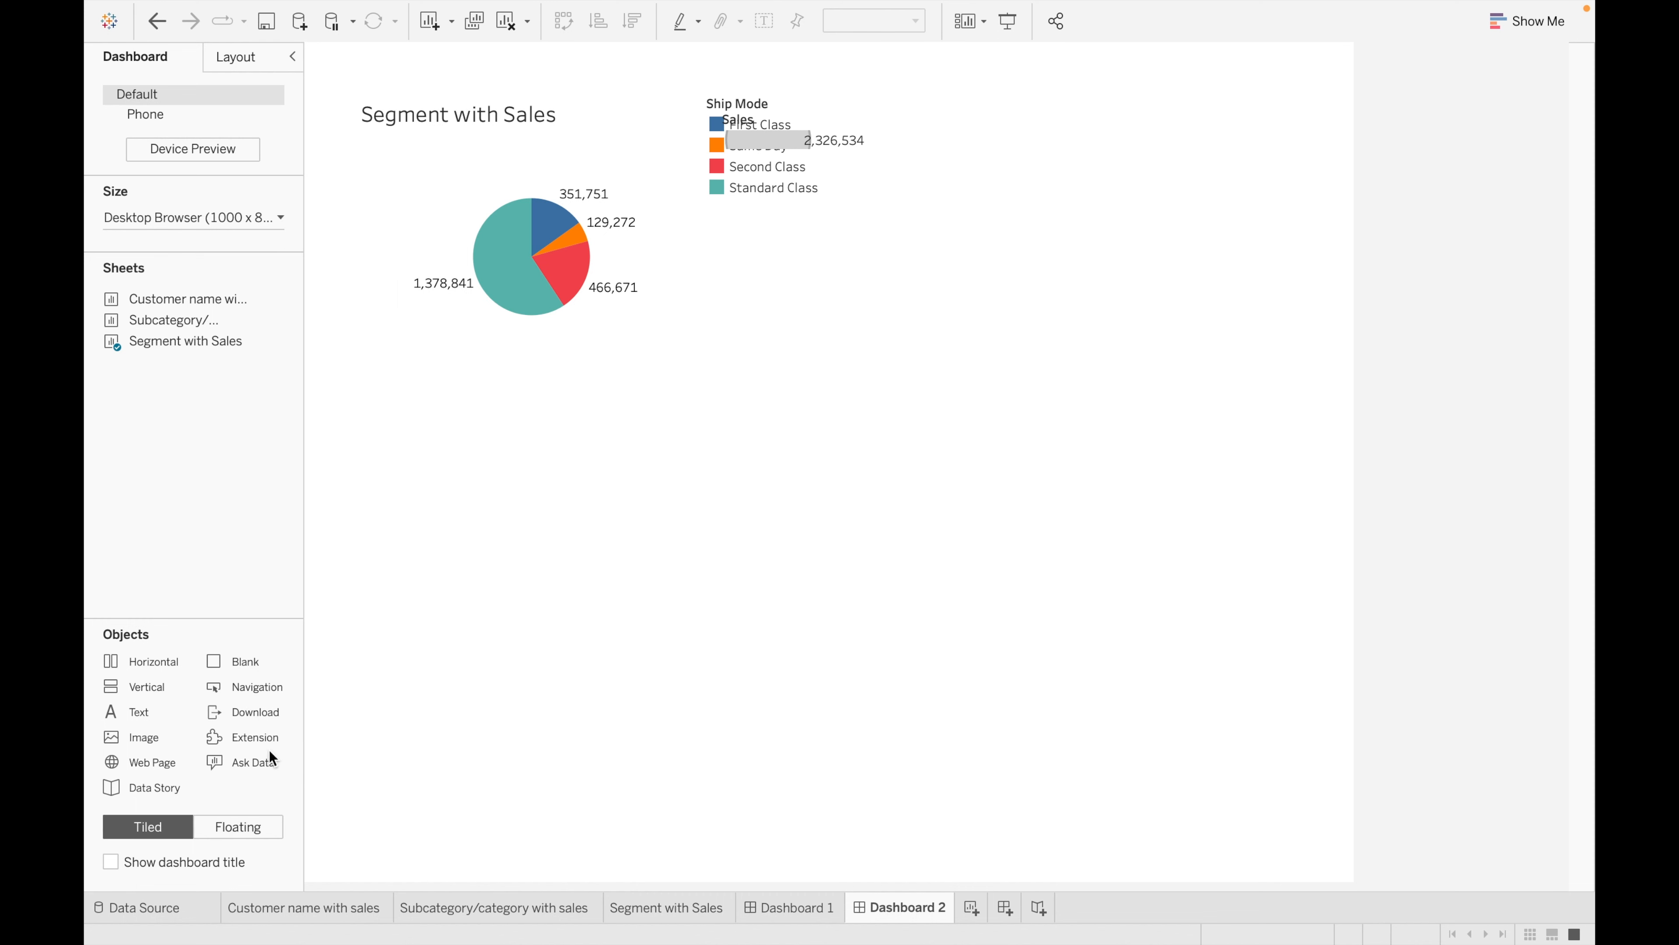
# - Remove the floating Segment with Sales chart and its Ship Mode and Sales legends, and add the sheet again as tiled
pyautogui.click(762, 148)
pyautogui.click(864, 104)
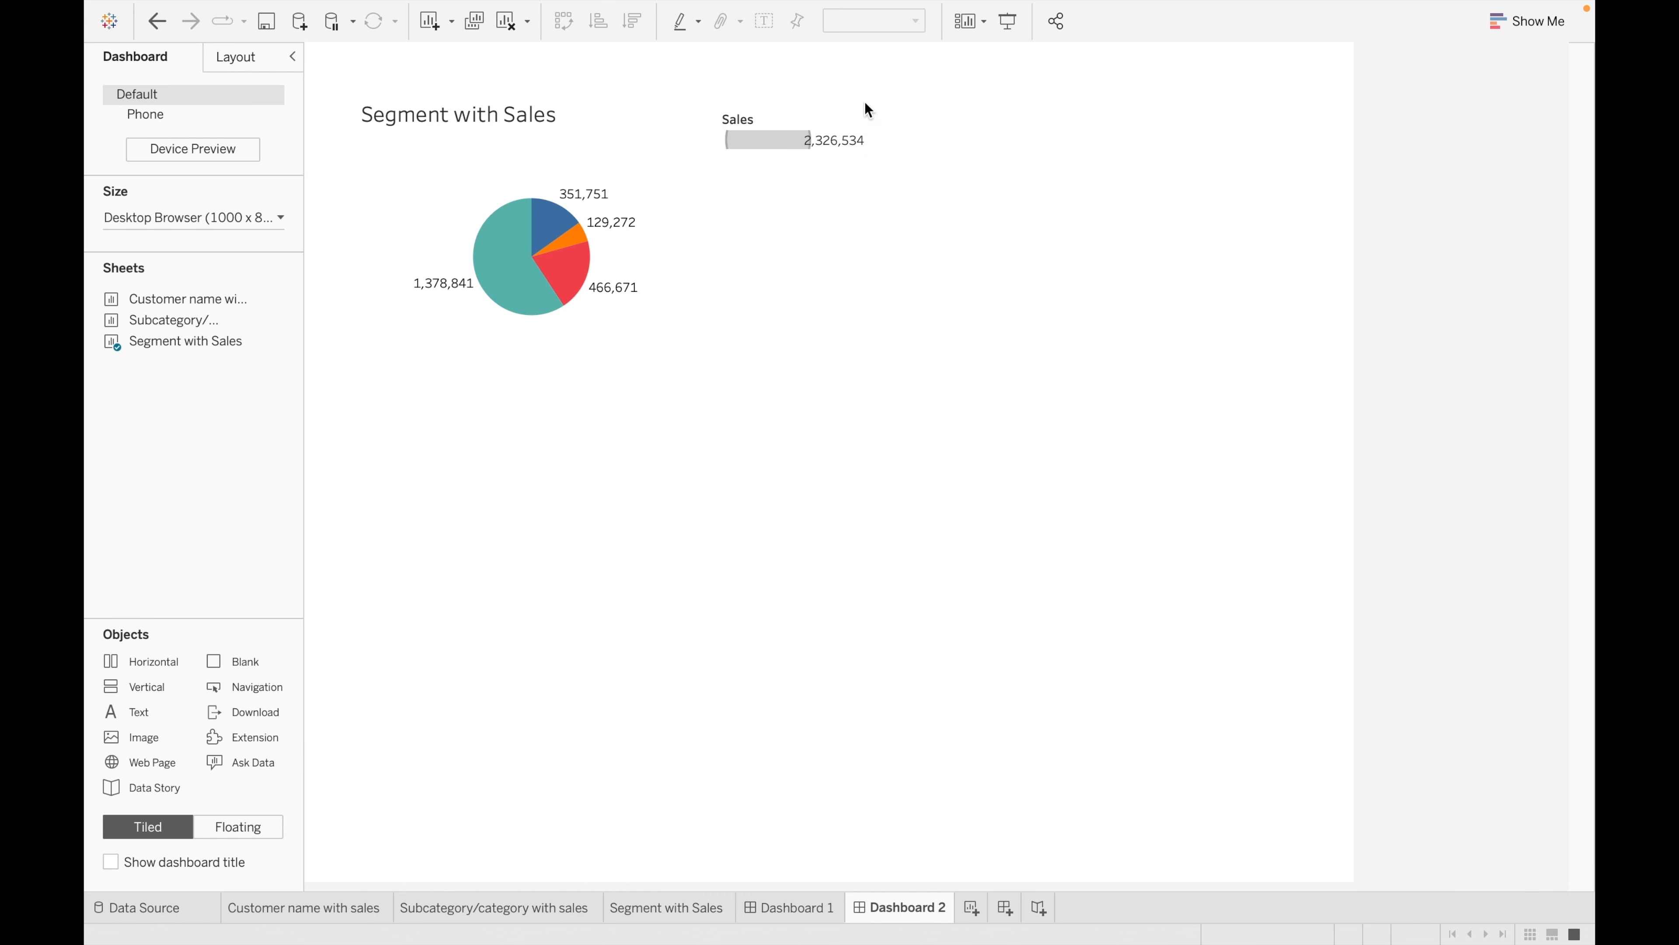
pyautogui.click(823, 111)
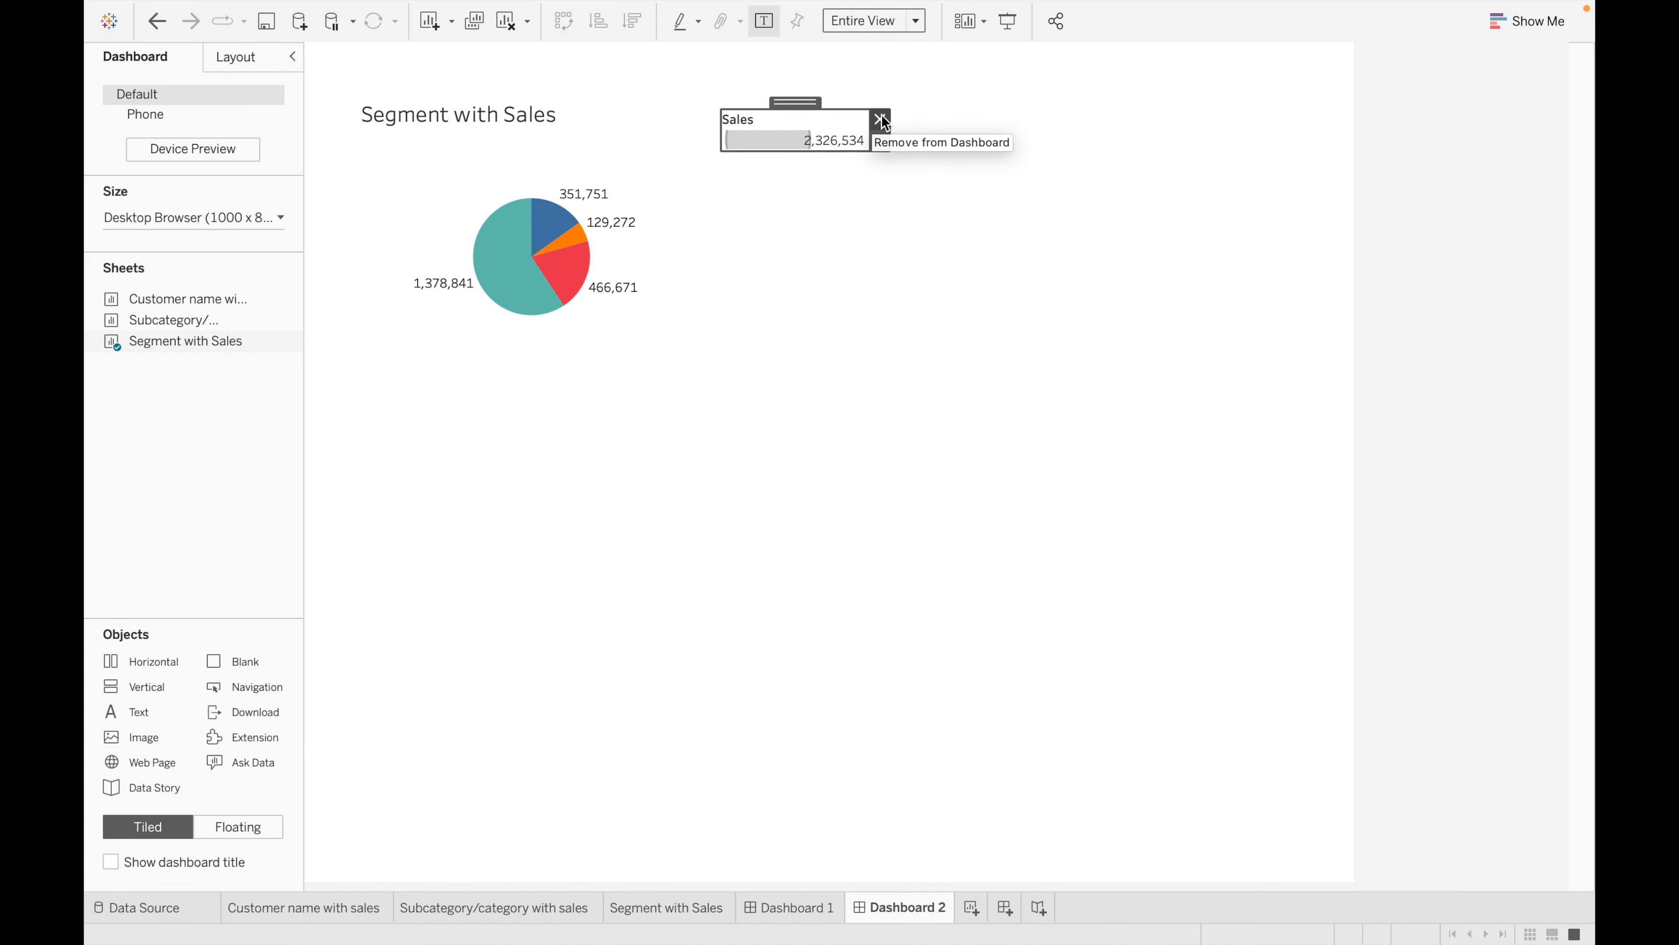
pyautogui.click(880, 117)
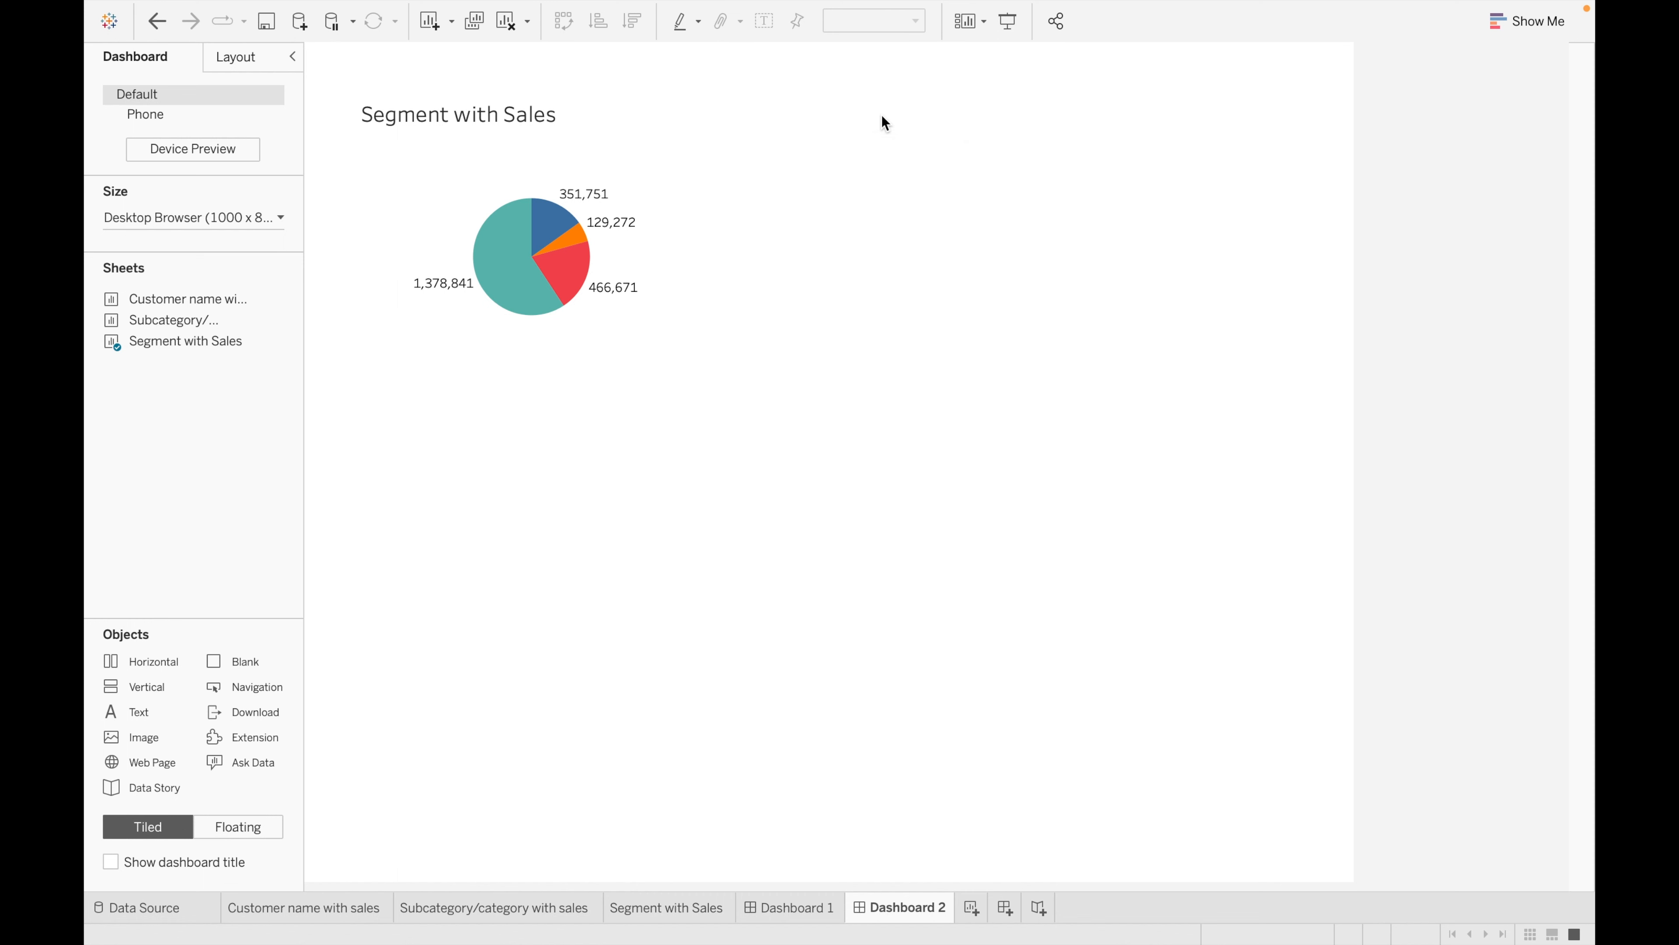
pyautogui.click(696, 165)
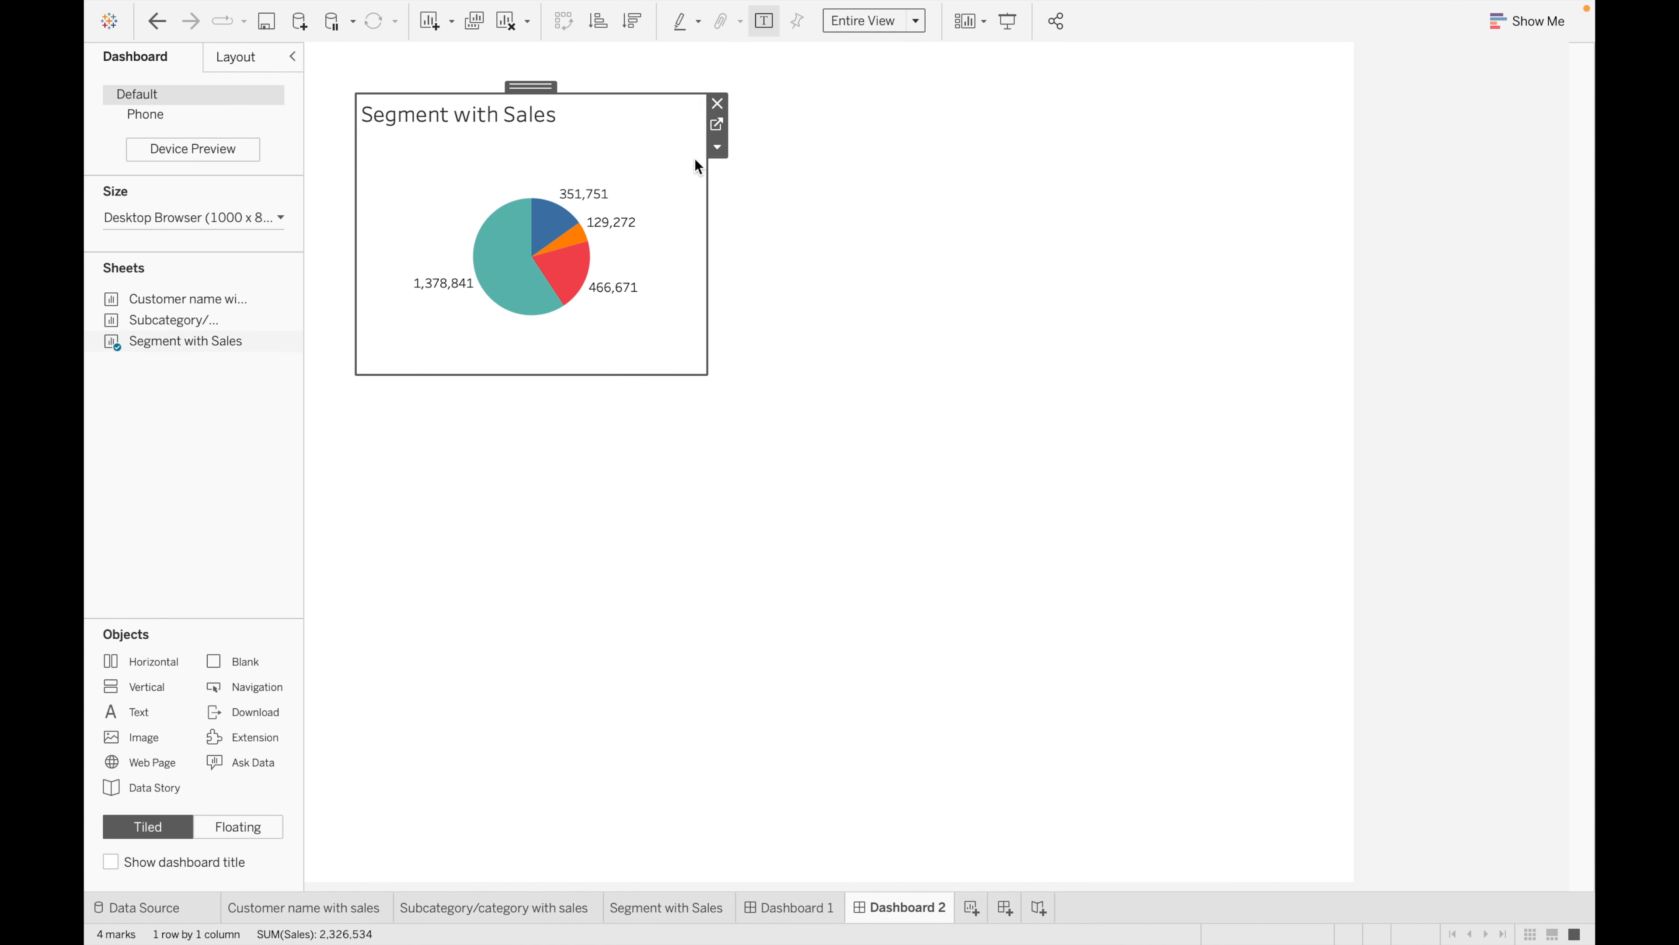
pyautogui.click(717, 103)
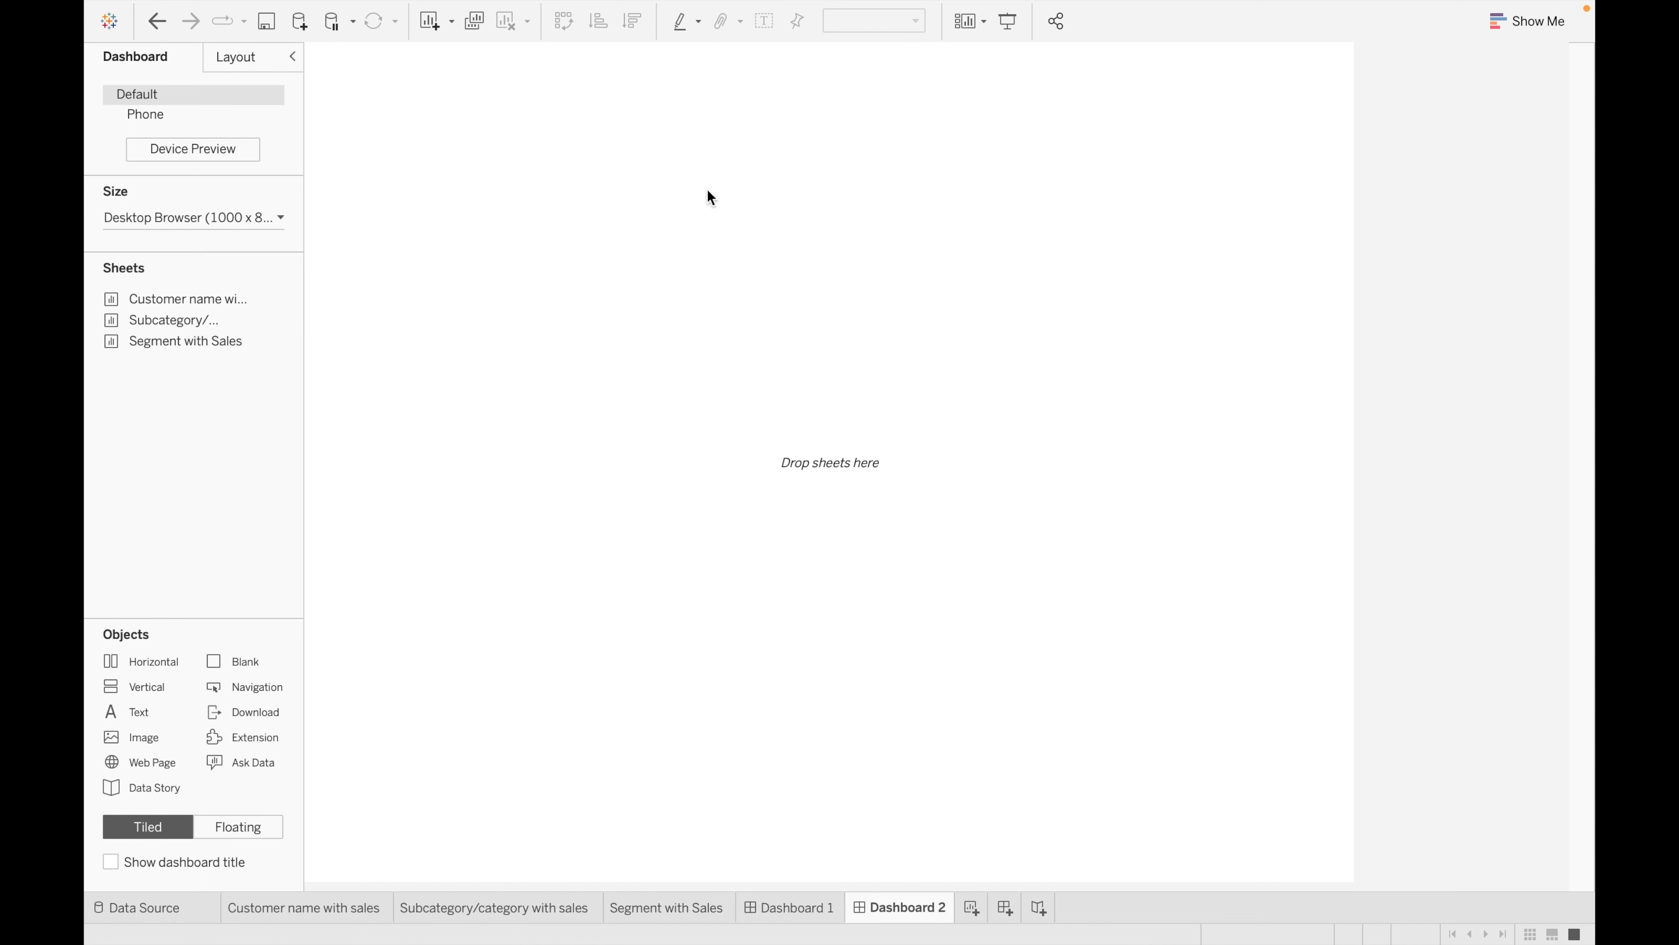
pyautogui.doubleClick(218, 343)
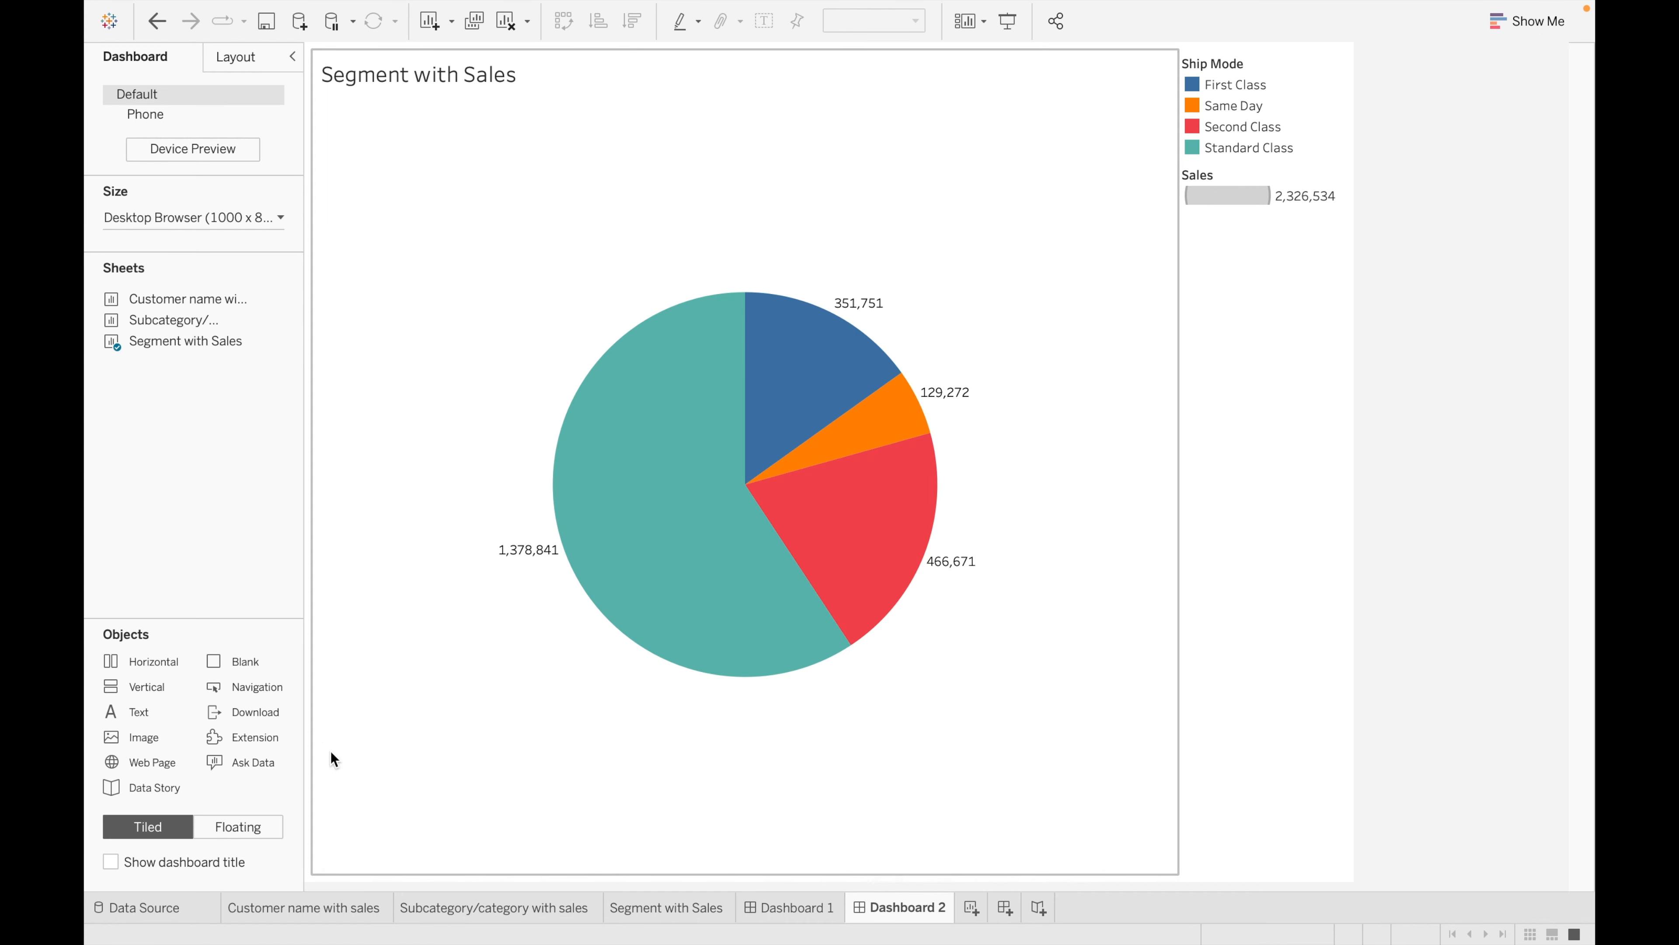
# - On Dashboard 1, undo a tiled navigation object and place a floating one beside the web page object instead
pyautogui.click(818, 910)
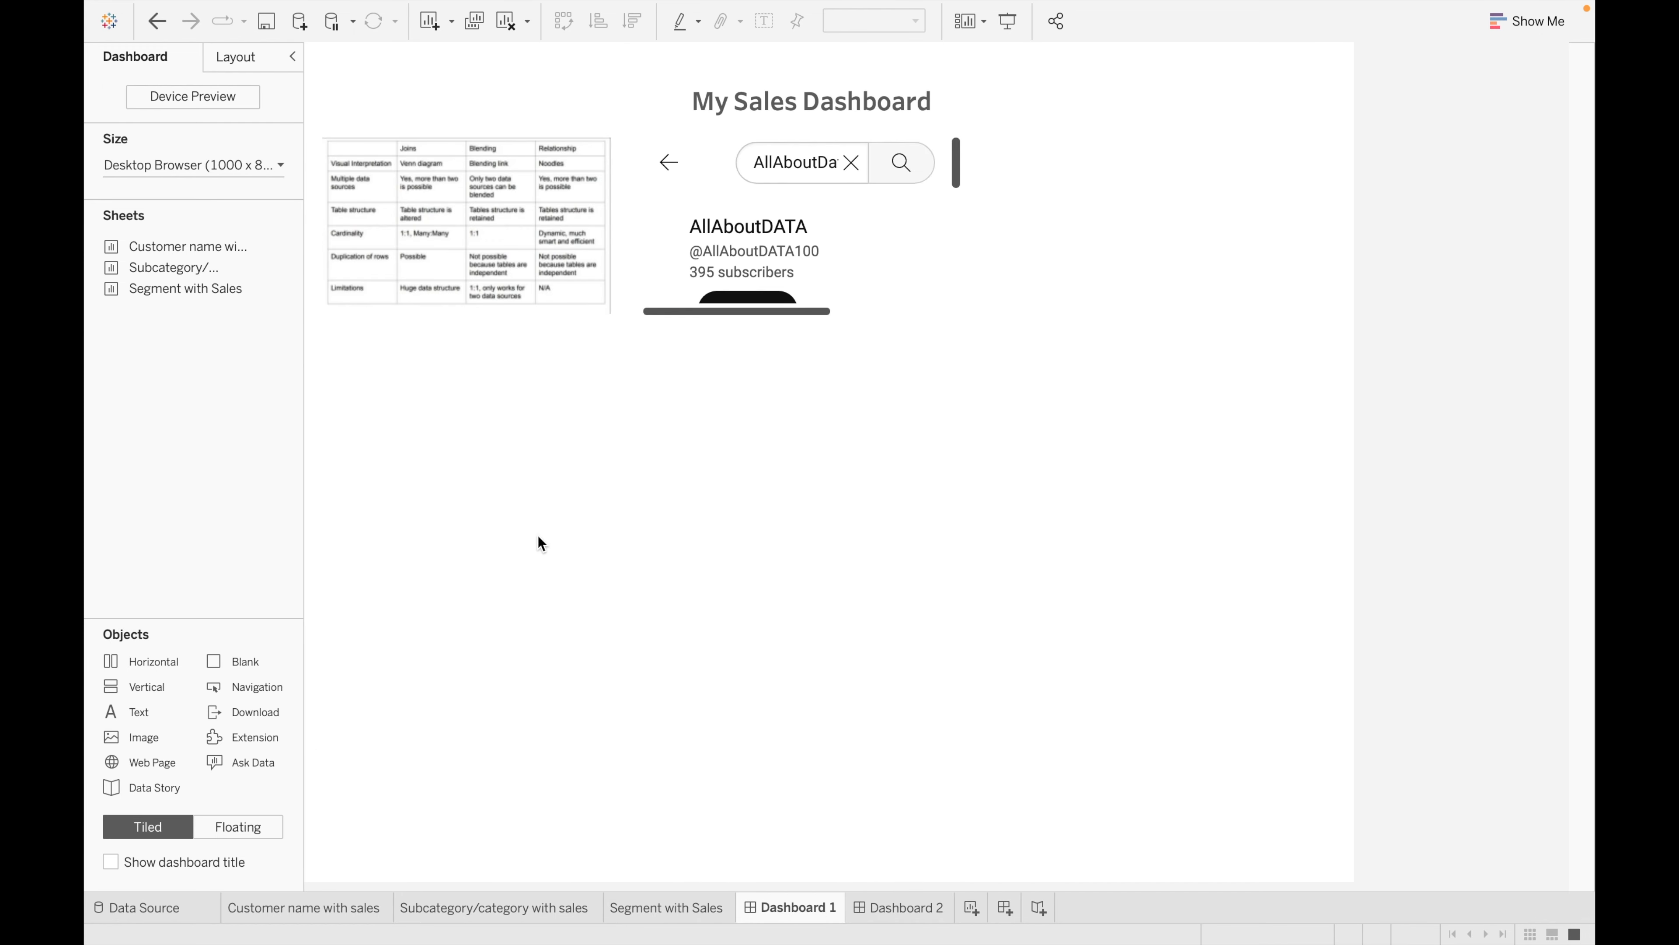
pyautogui.moveTo(241, 688); pyautogui.dragTo(746, 436)
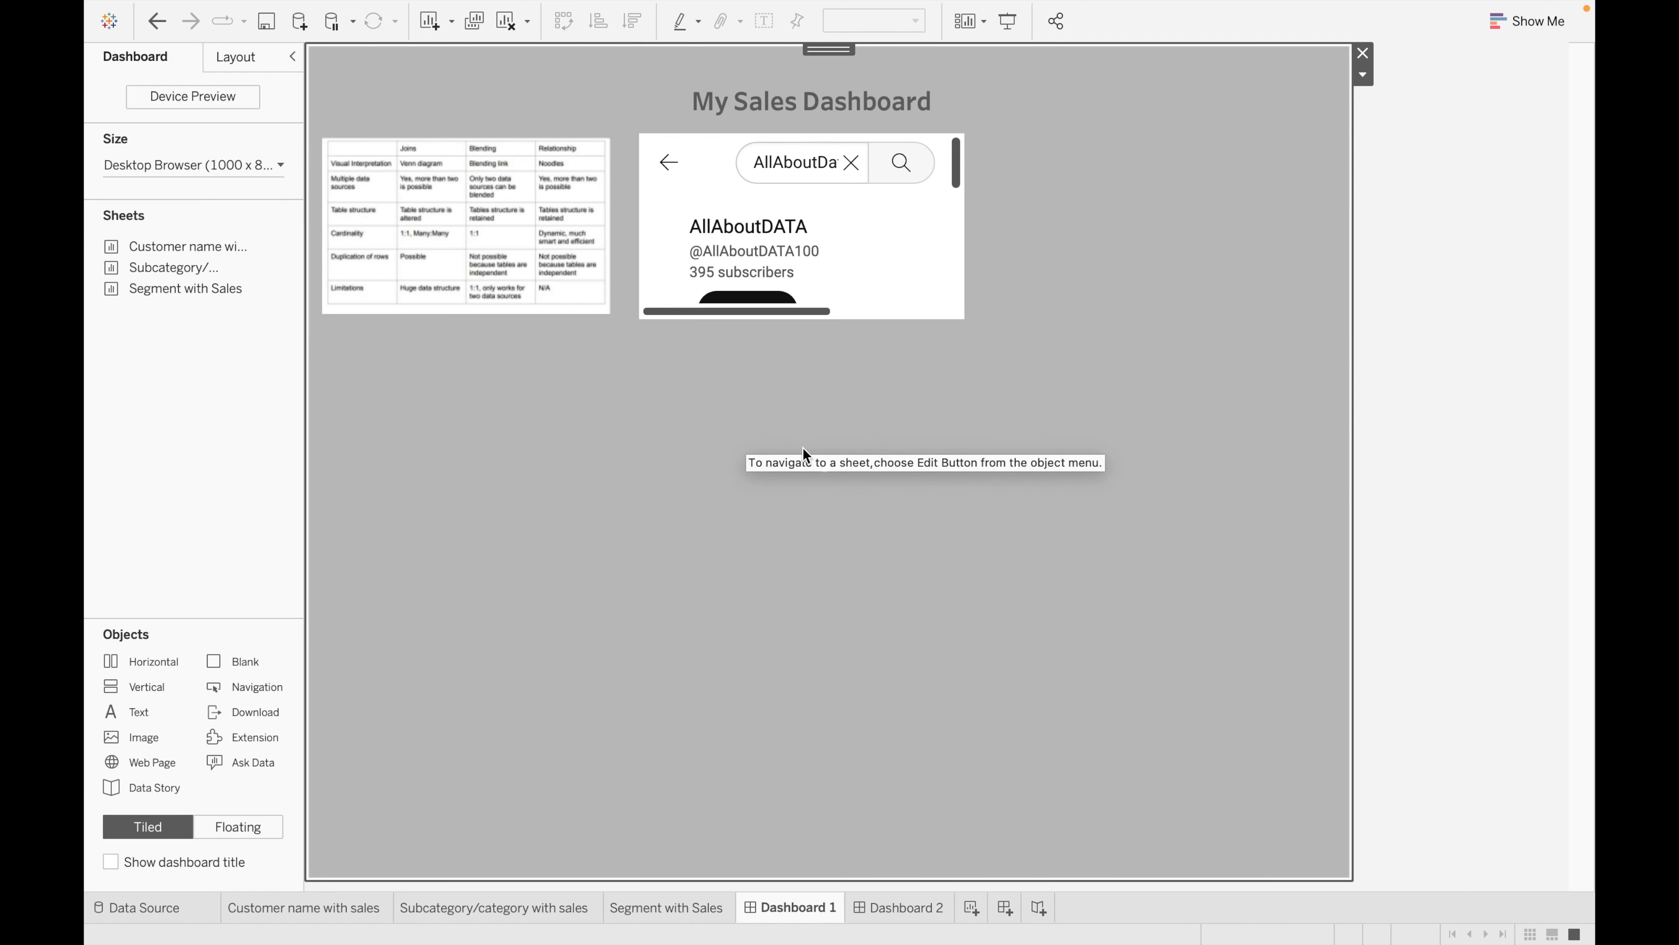
pyautogui.hotkey('ctrl', 'z')
pyautogui.click(260, 827)
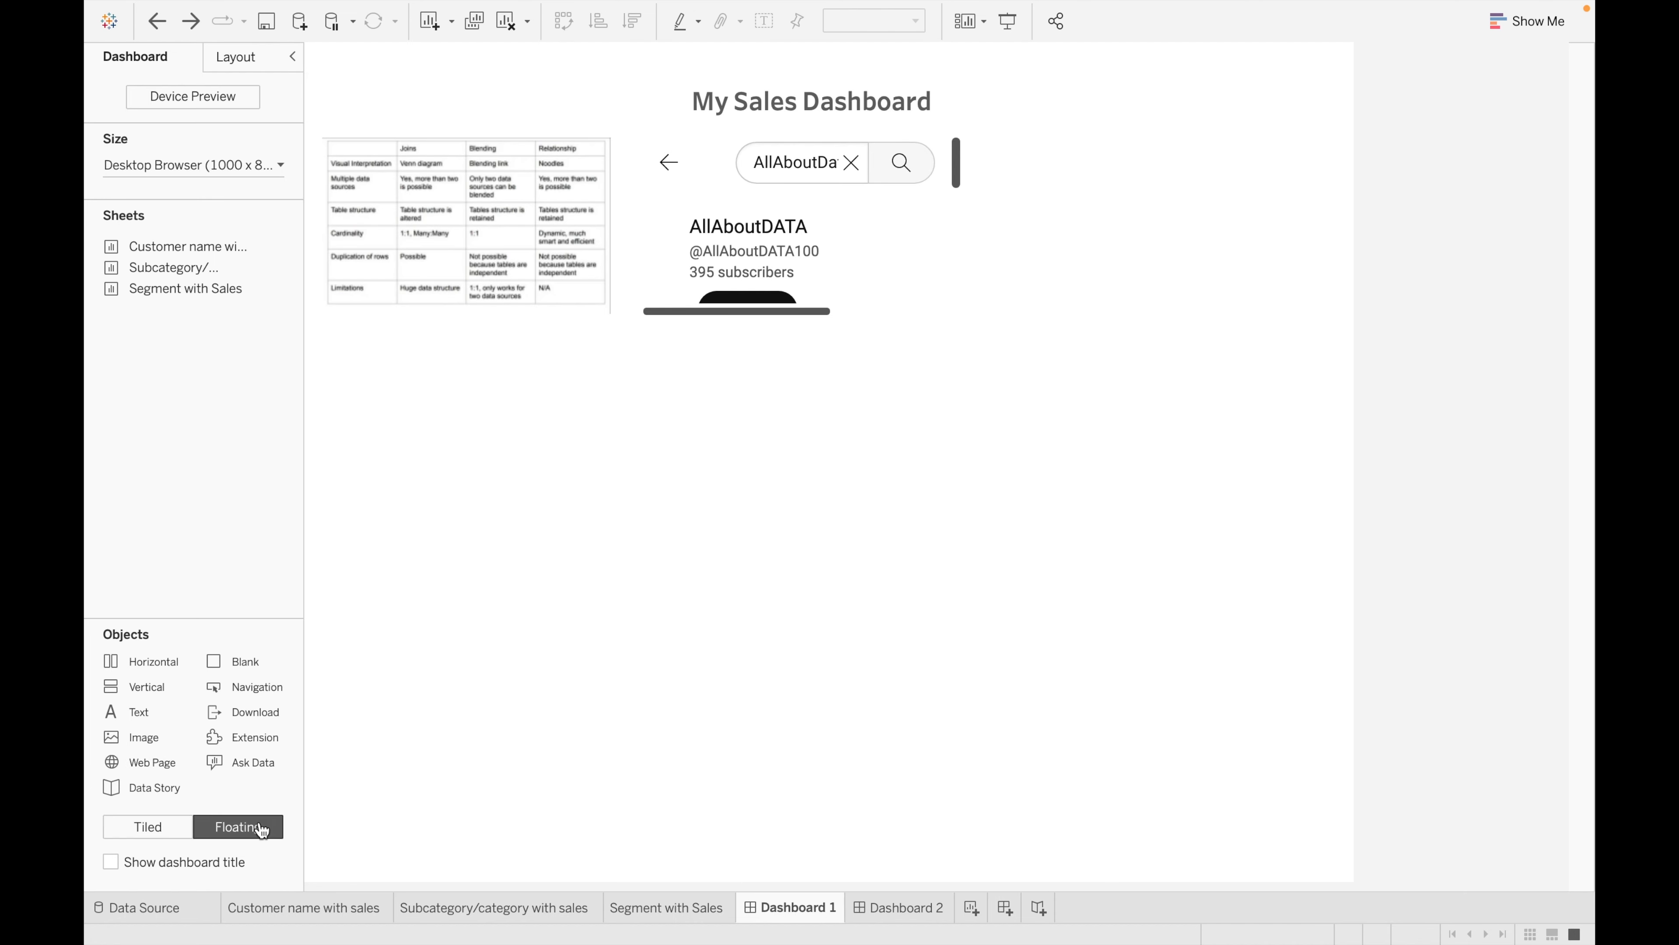
pyautogui.moveTo(265, 688); pyautogui.dragTo(993, 155)
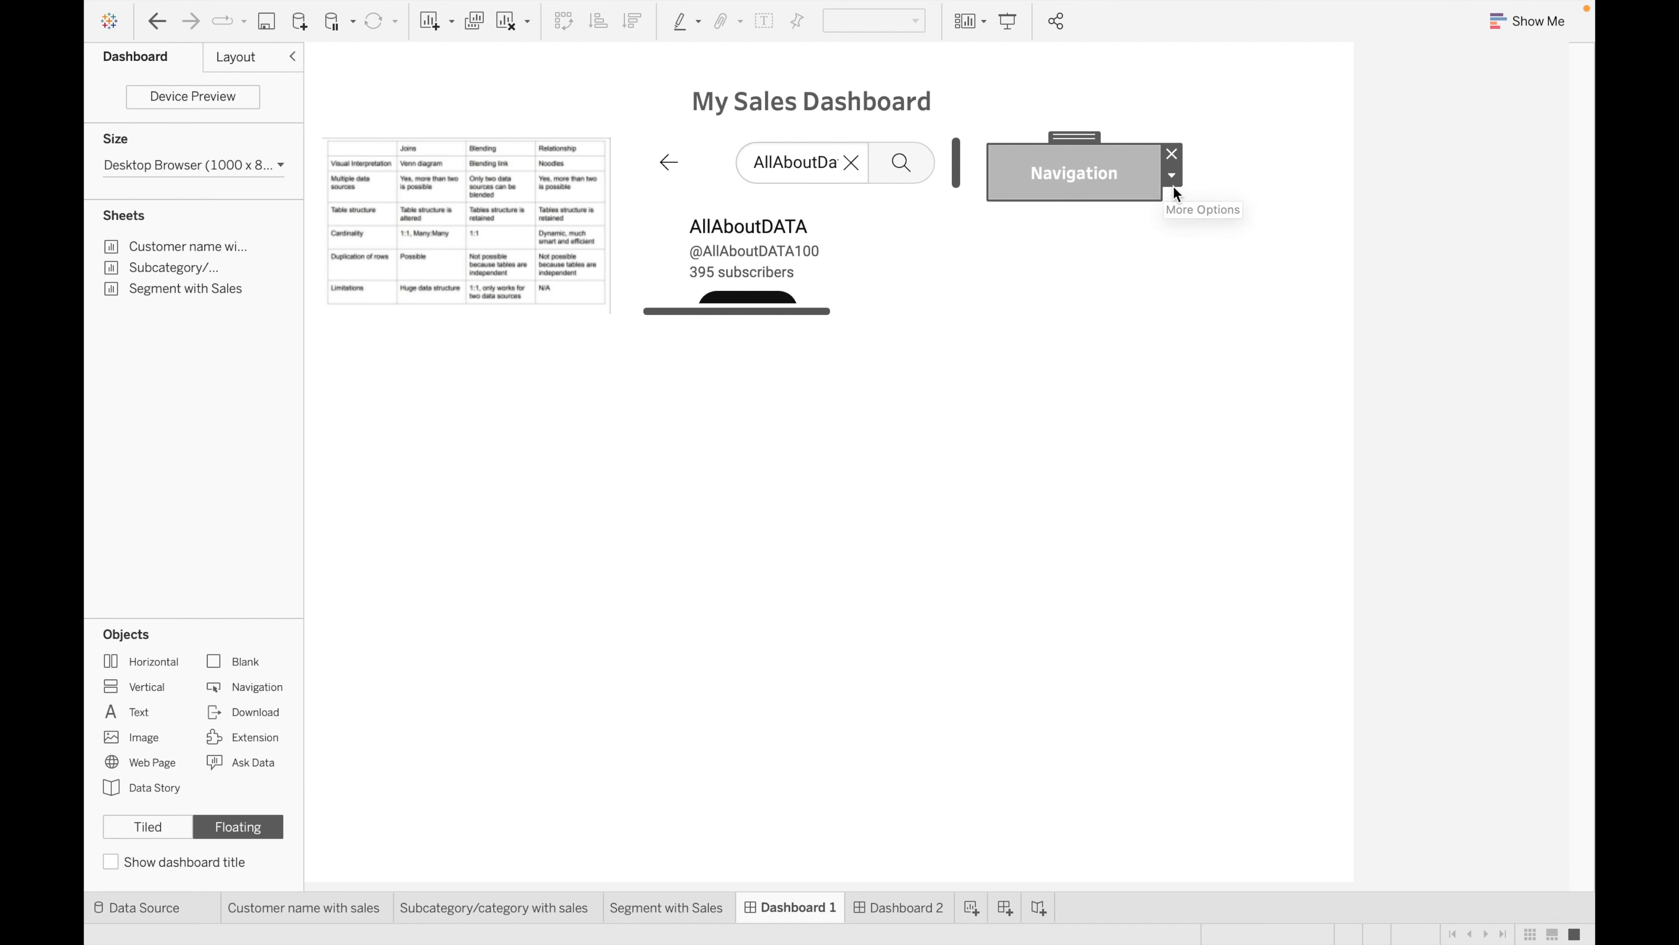
# - Make the navigation button lead to Dashboard 2 and title it "Click here to go to Dashboard 2"
pyautogui.doubleClick(1110, 179)
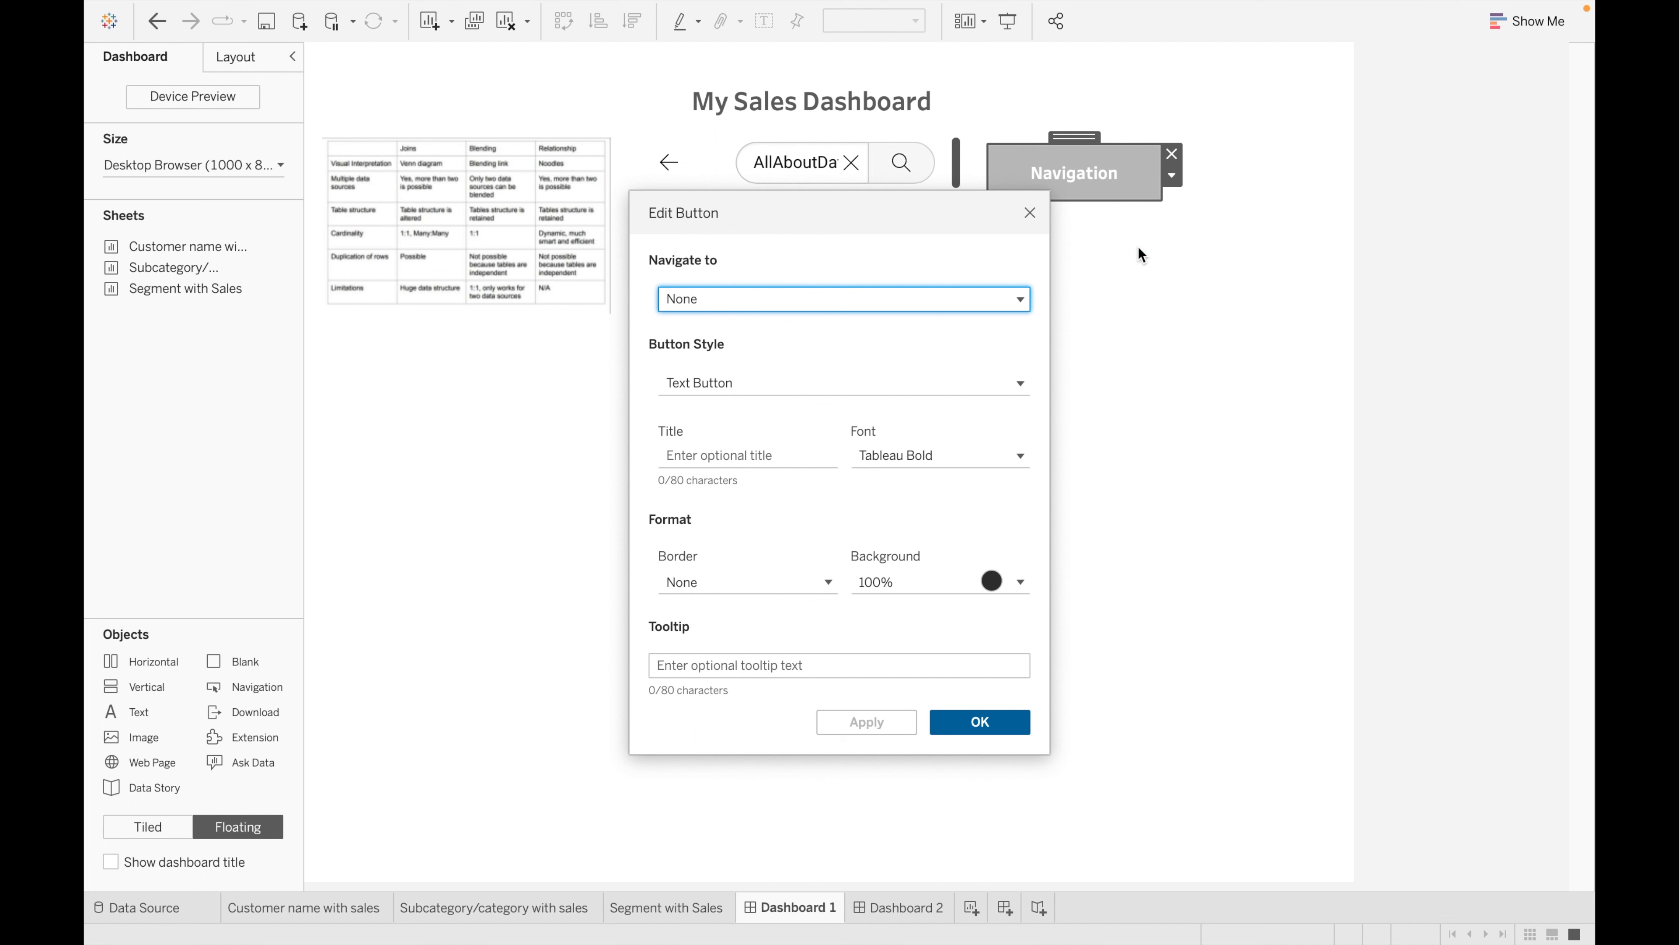
pyautogui.click(984, 300)
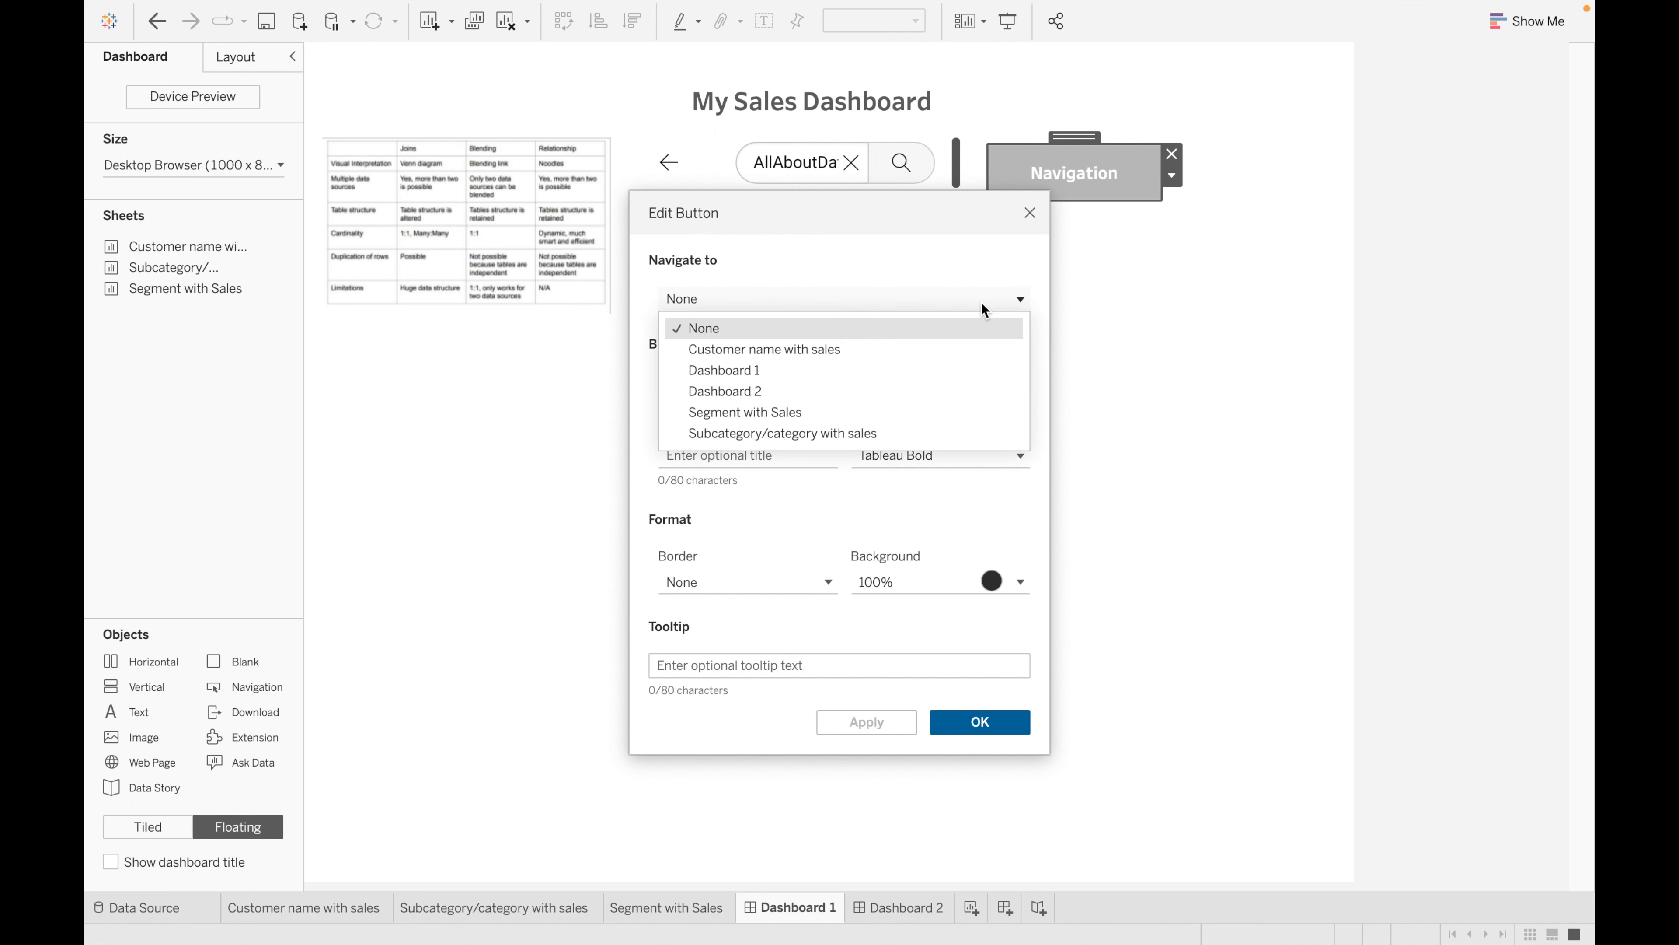
pyautogui.click(882, 392)
pyautogui.click(752, 456)
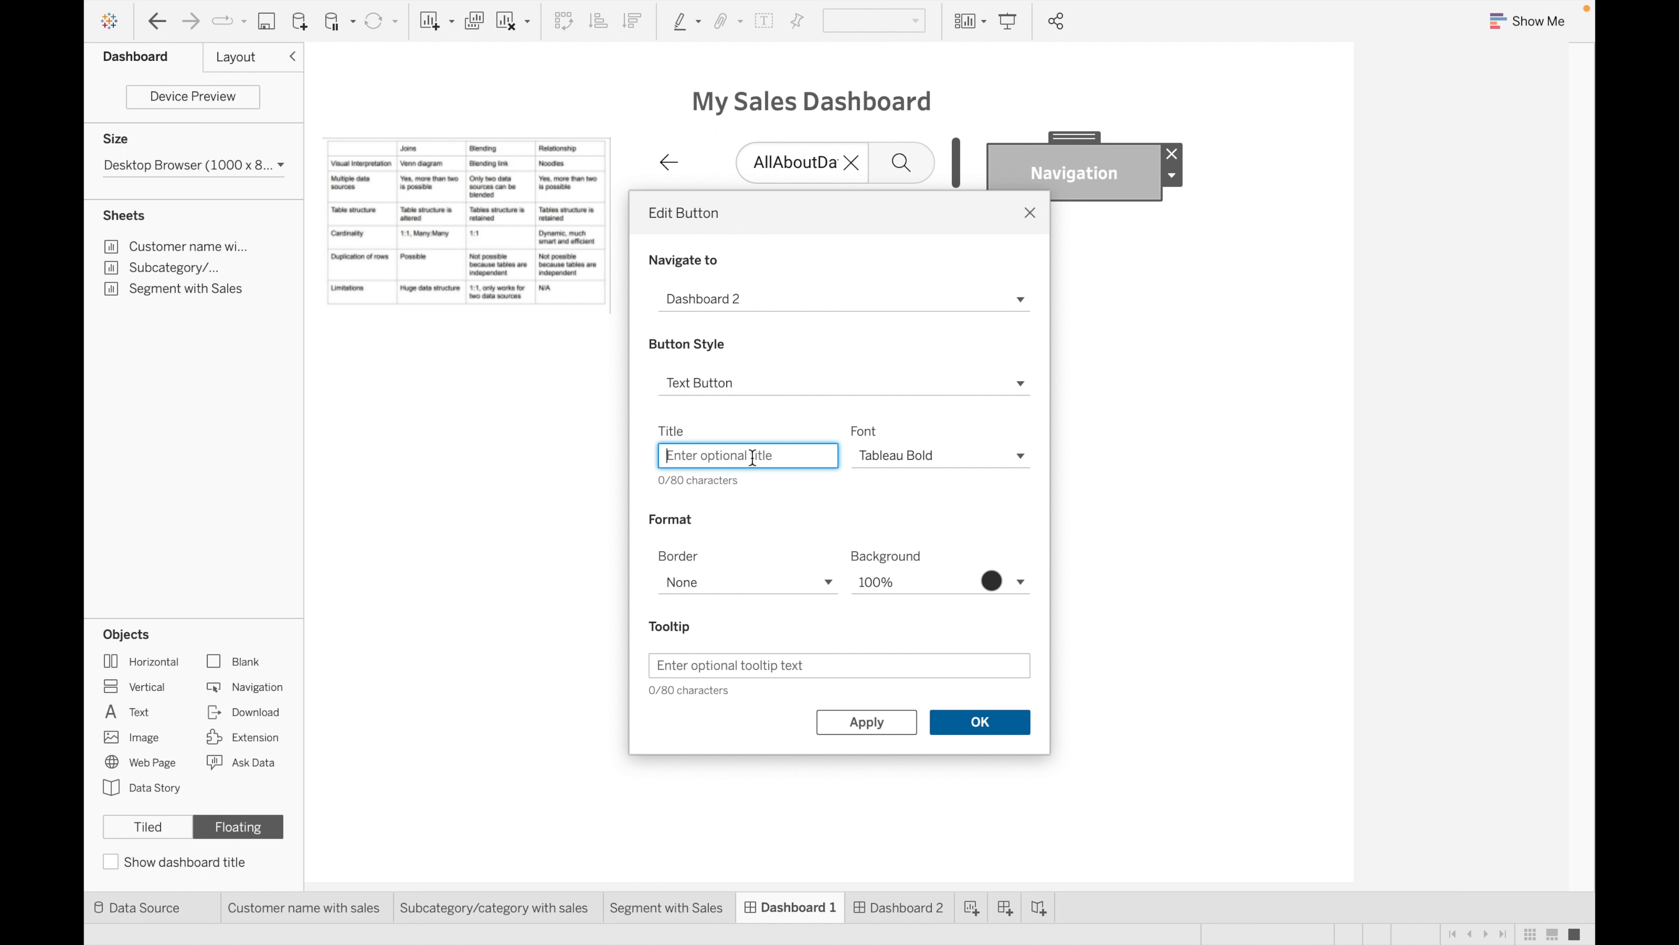
pyautogui.write('Click here to go to Dash')
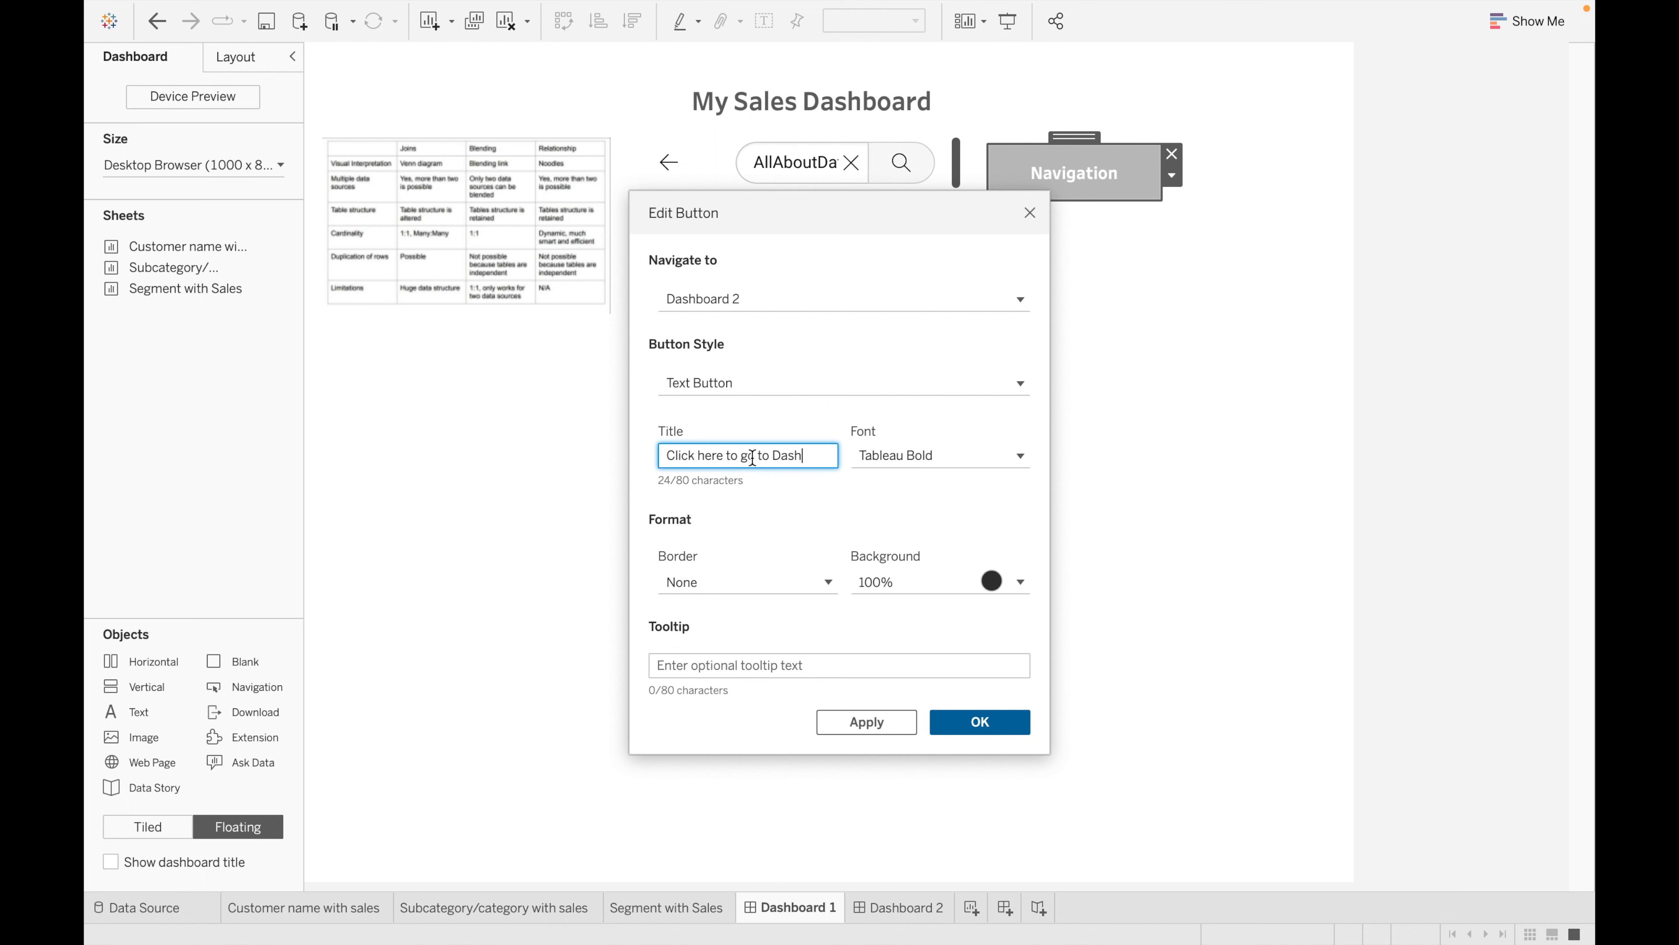
pyautogui.write('board 2')
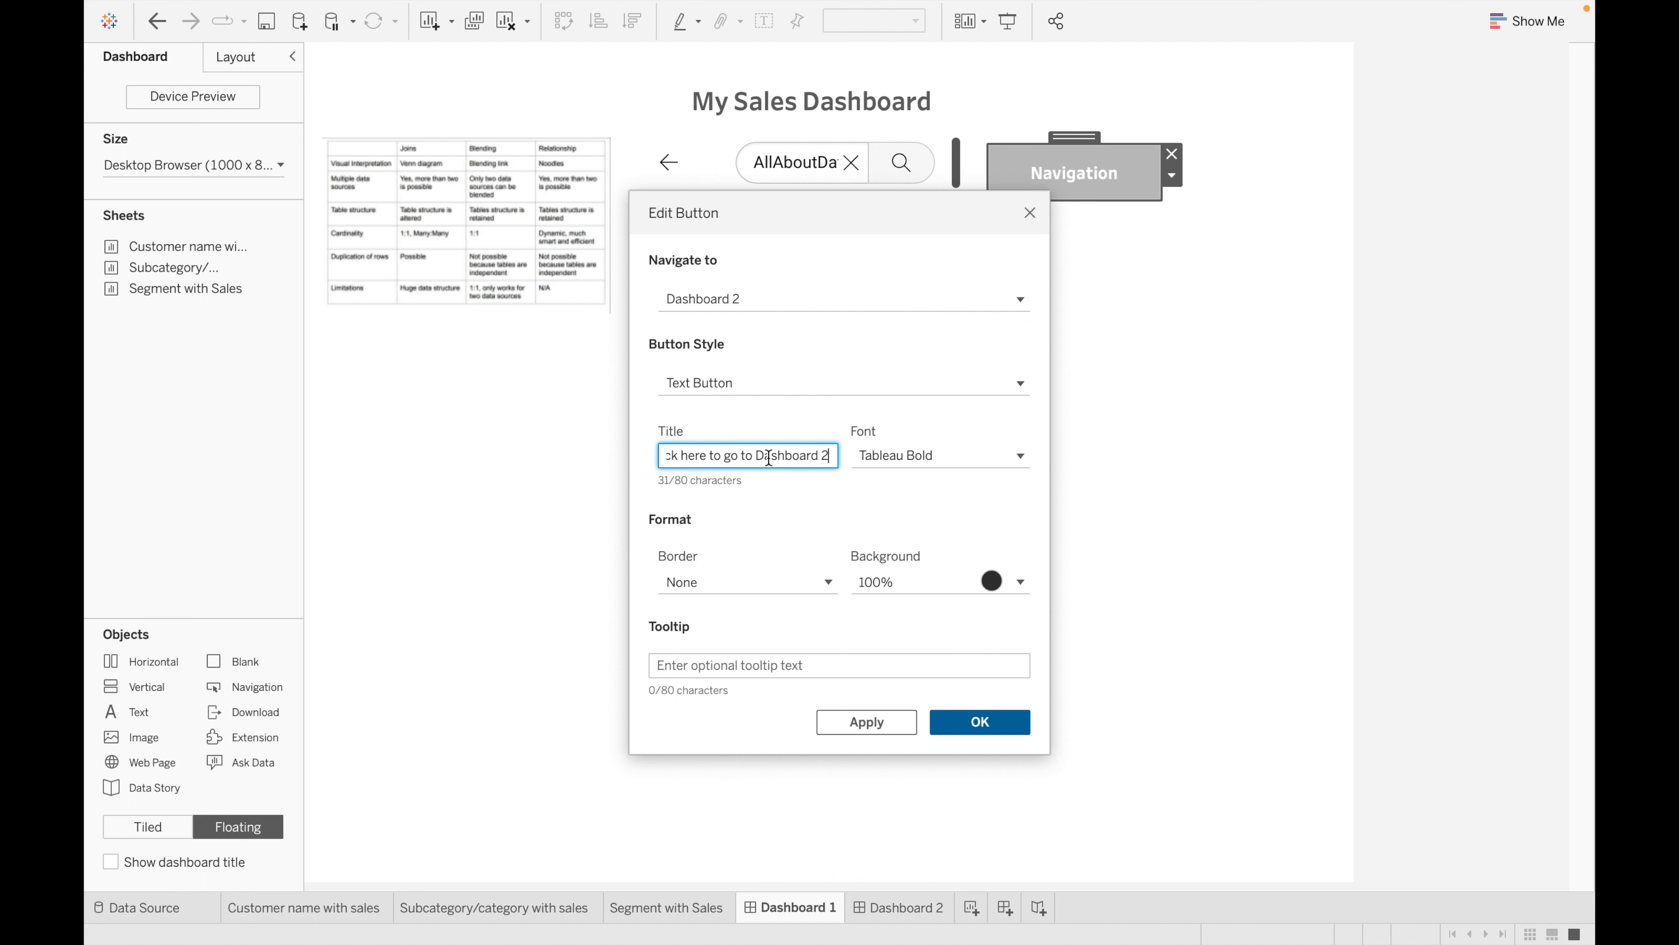
# - Set the navigation button's font color to black and give it a solid line border
pyautogui.click(896, 457)
pyautogui.click(873, 566)
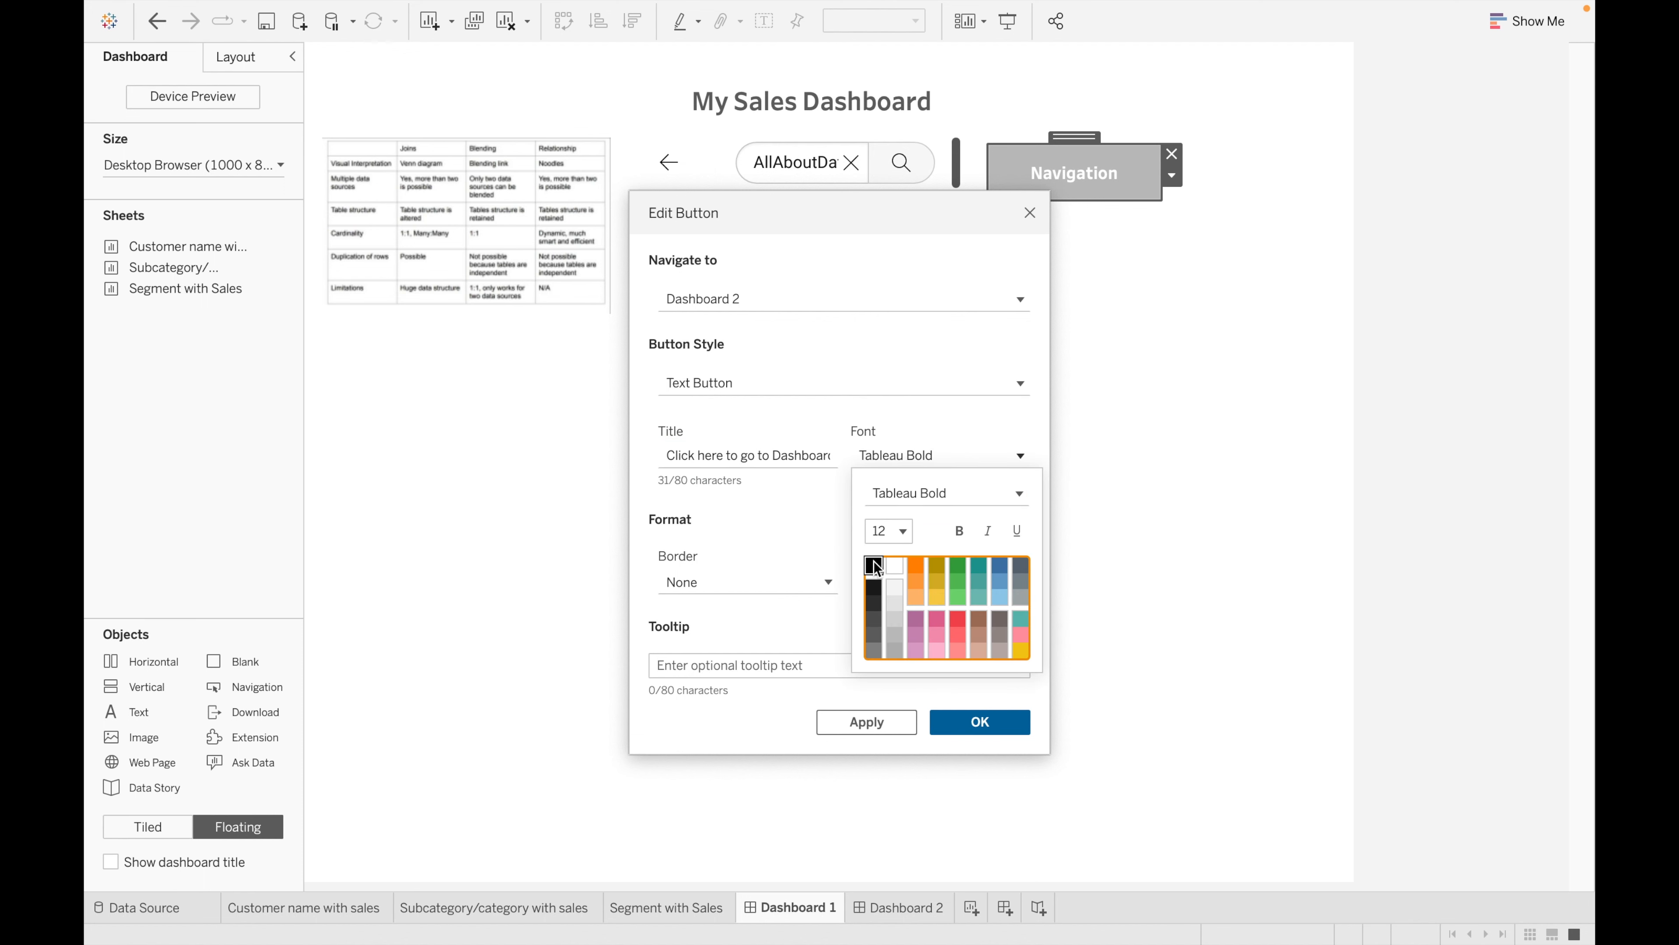
pyautogui.click(684, 575)
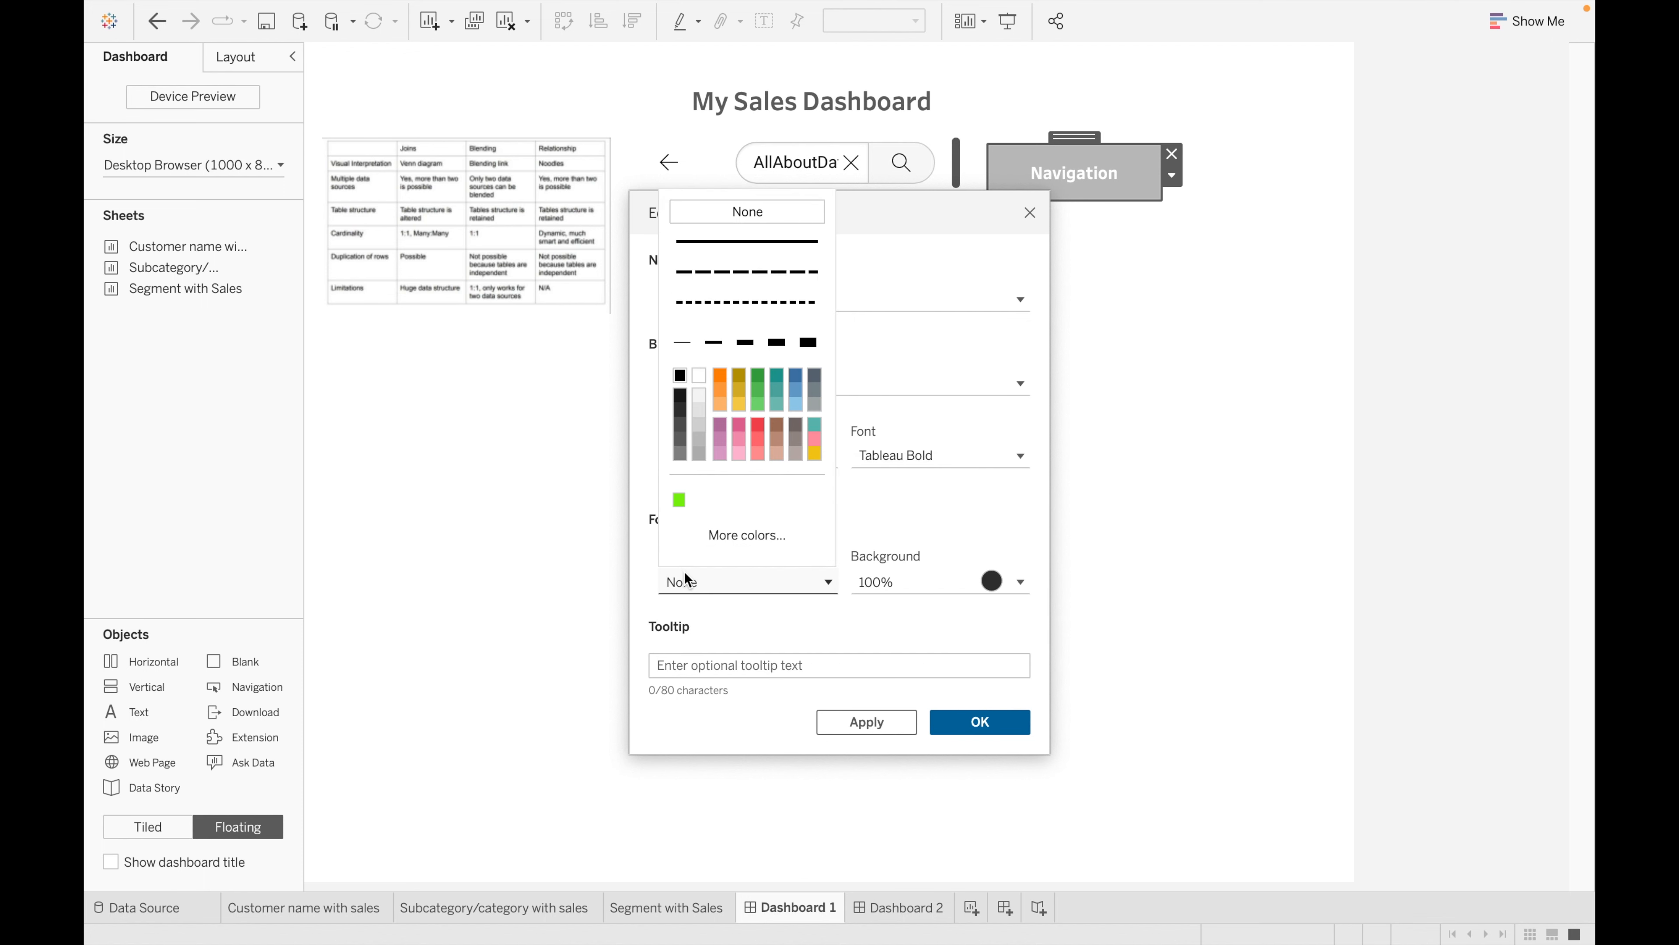
pyautogui.click(747, 243)
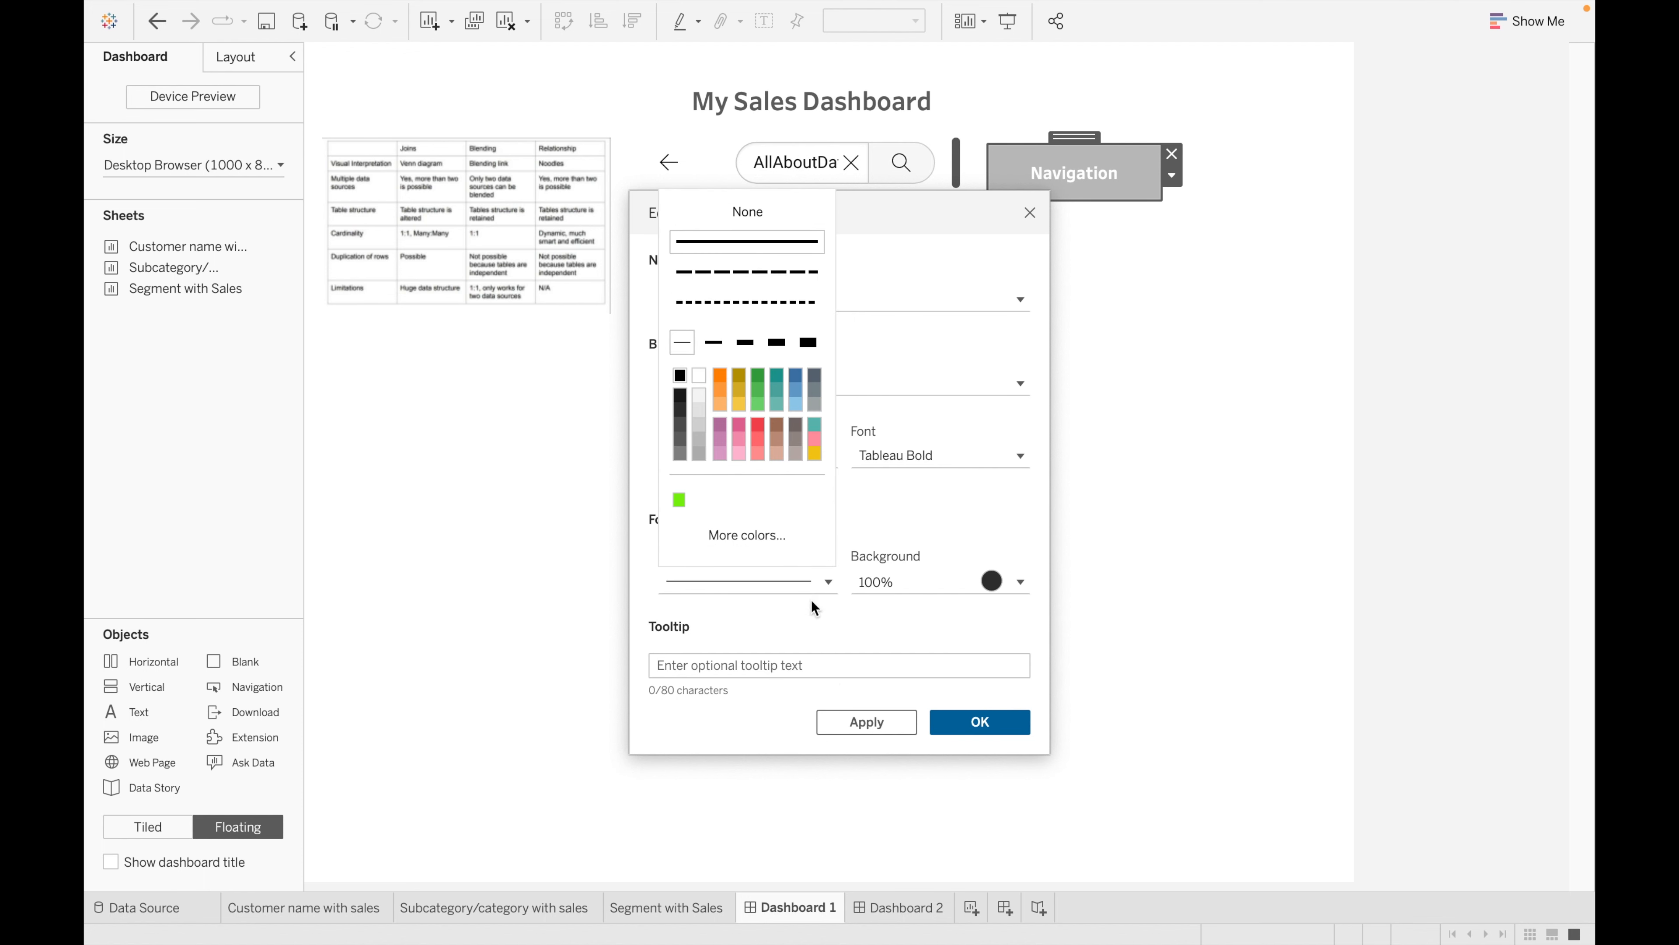
# - Widen the navigation button so its full title fits, and set its font color to white
pyautogui.click(977, 725)
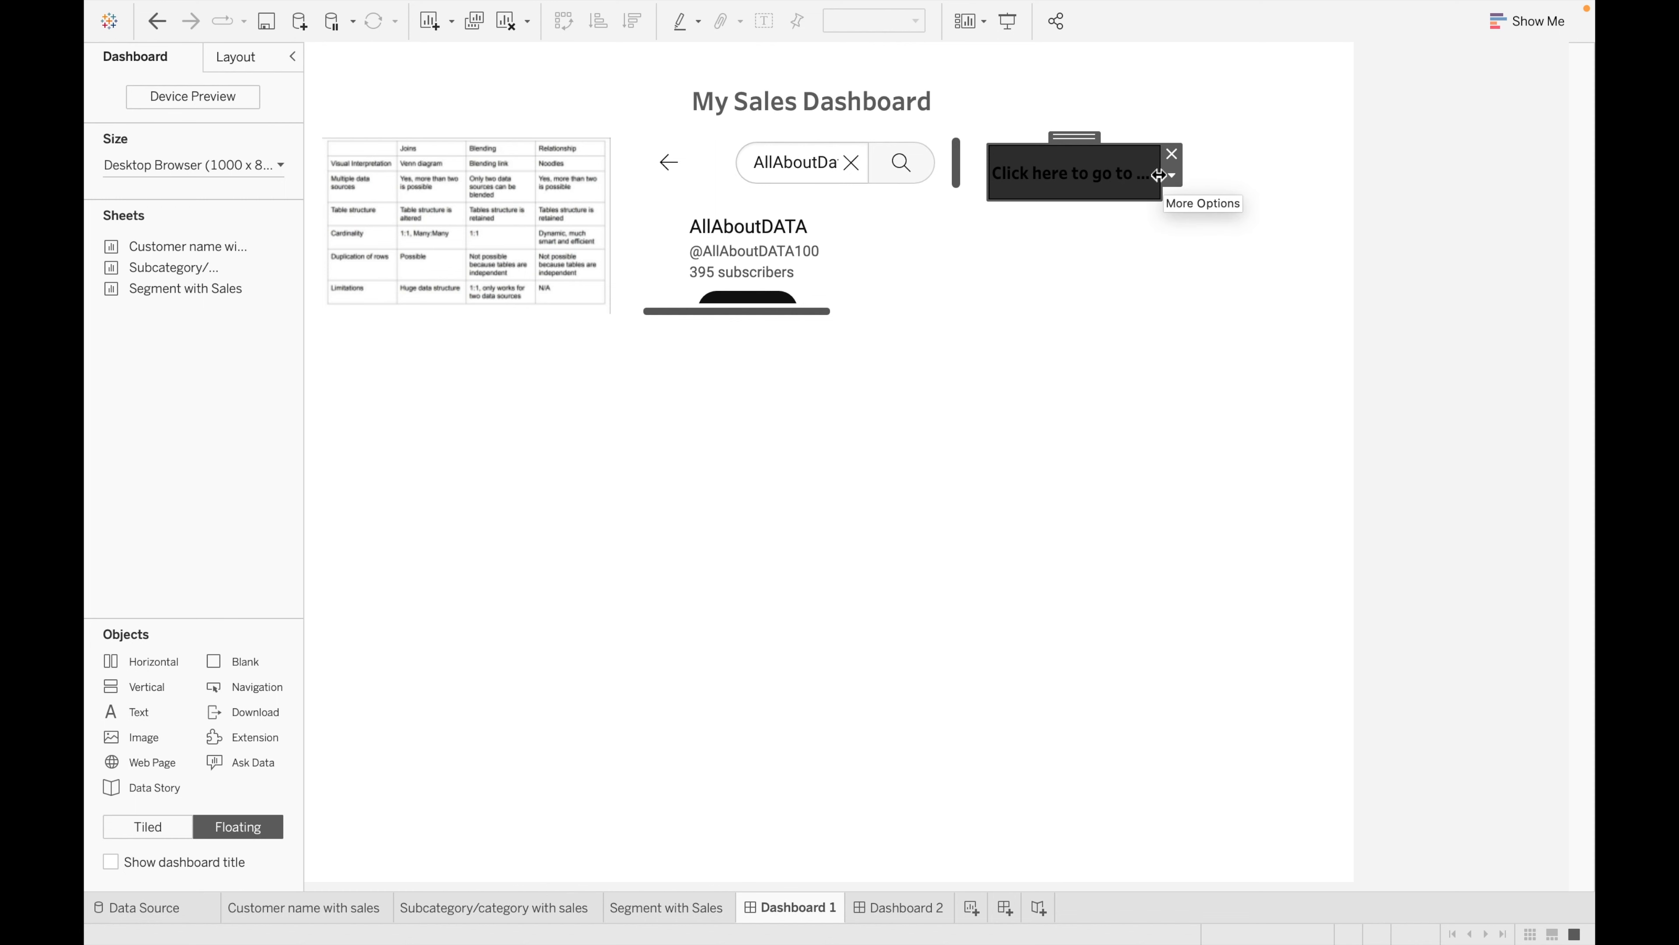
pyautogui.moveTo(1161, 173); pyautogui.dragTo(1301, 177)
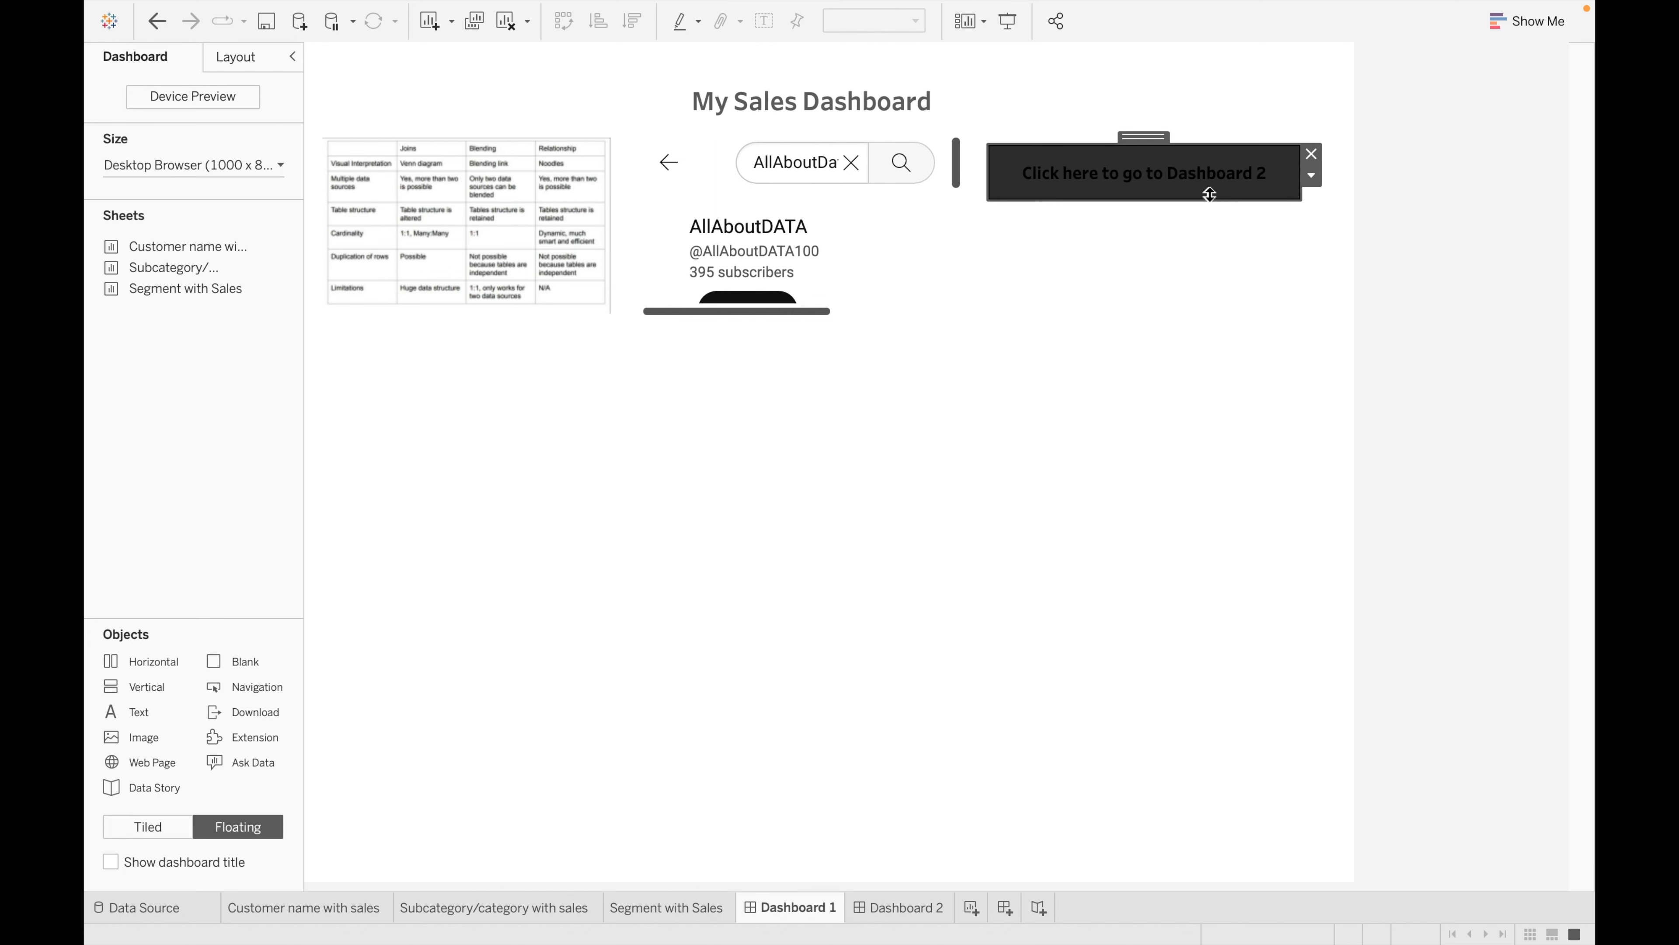
pyautogui.doubleClick(1183, 173)
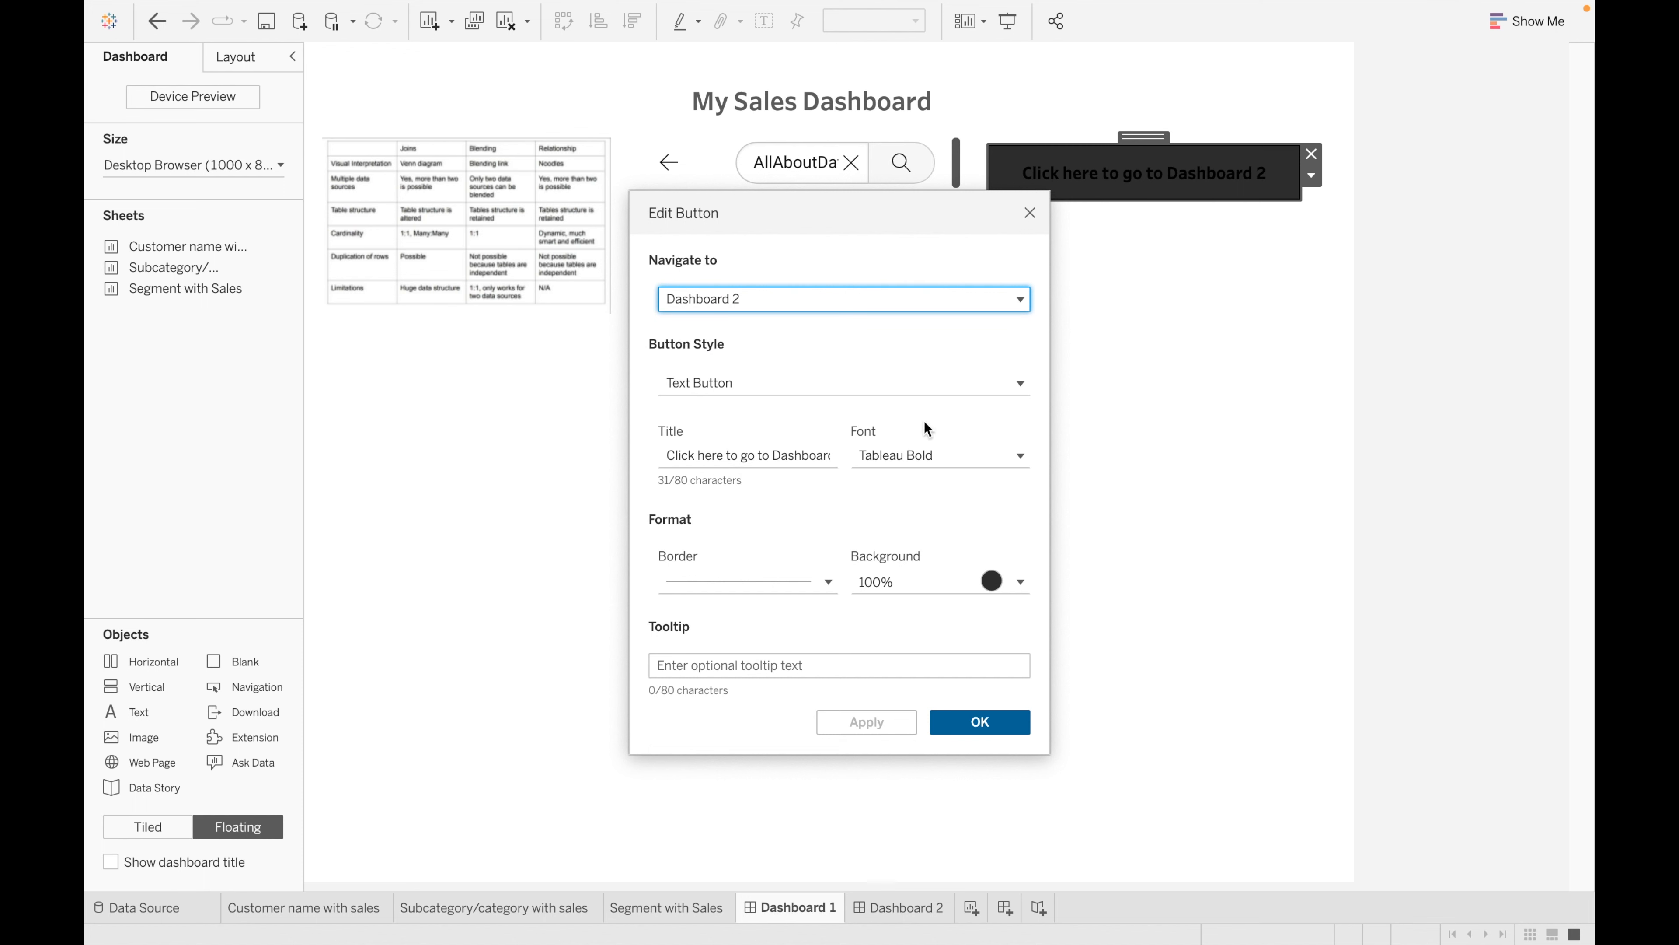
pyautogui.click(915, 455)
pyautogui.click(901, 569)
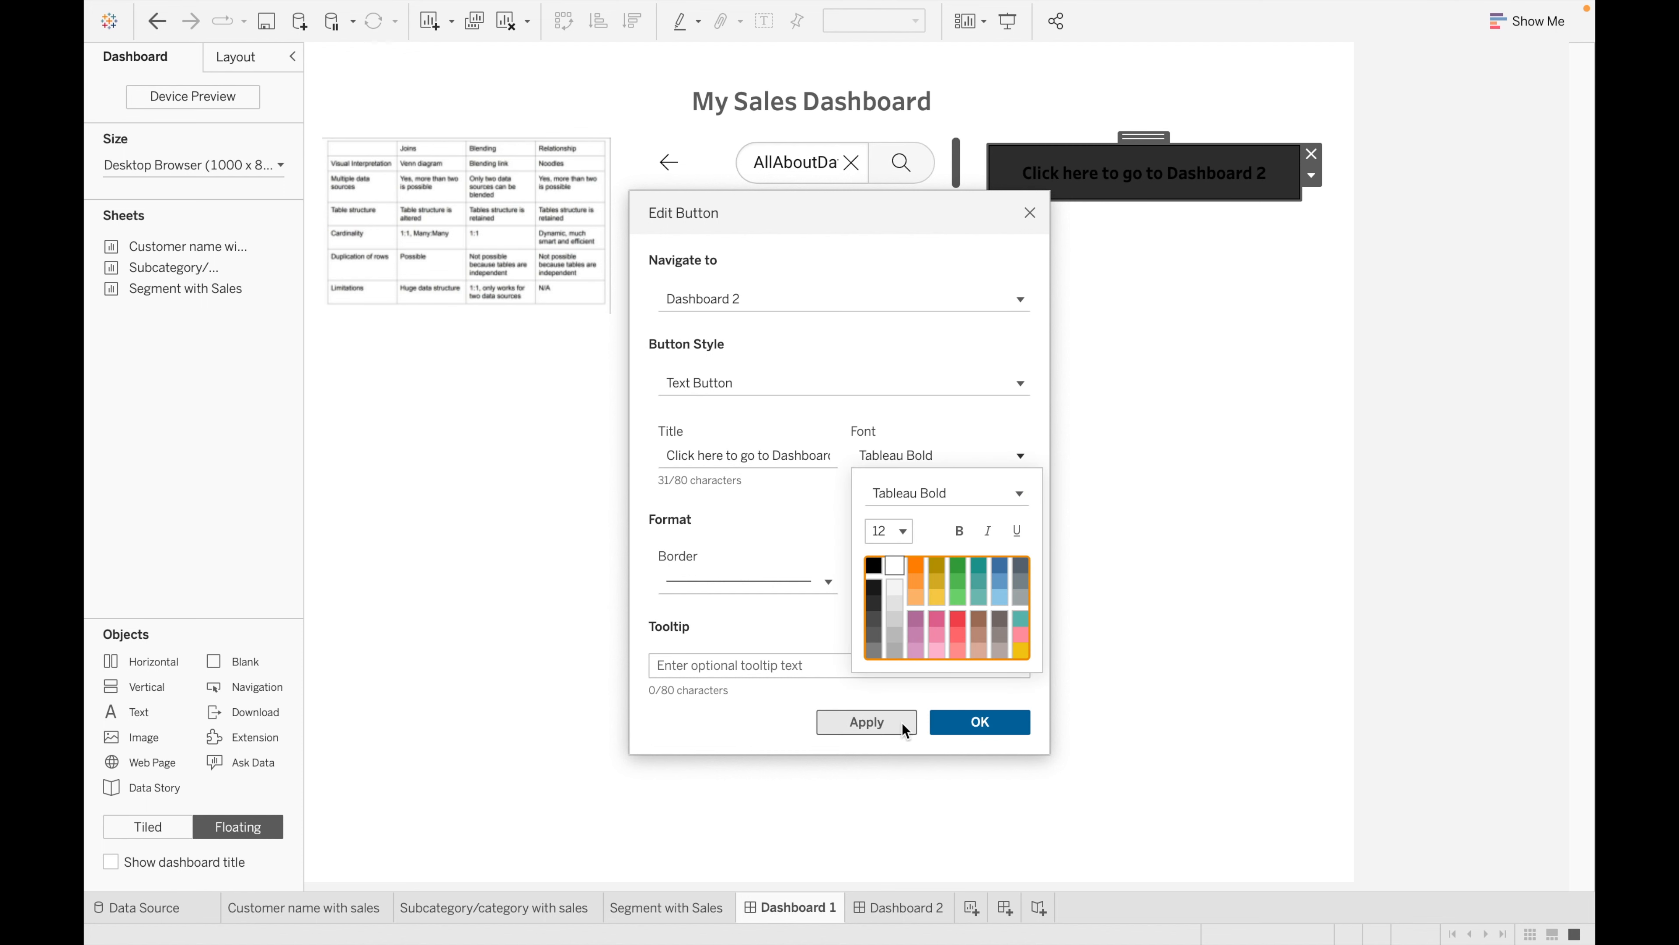
pyautogui.click(889, 722)
pyautogui.click(940, 729)
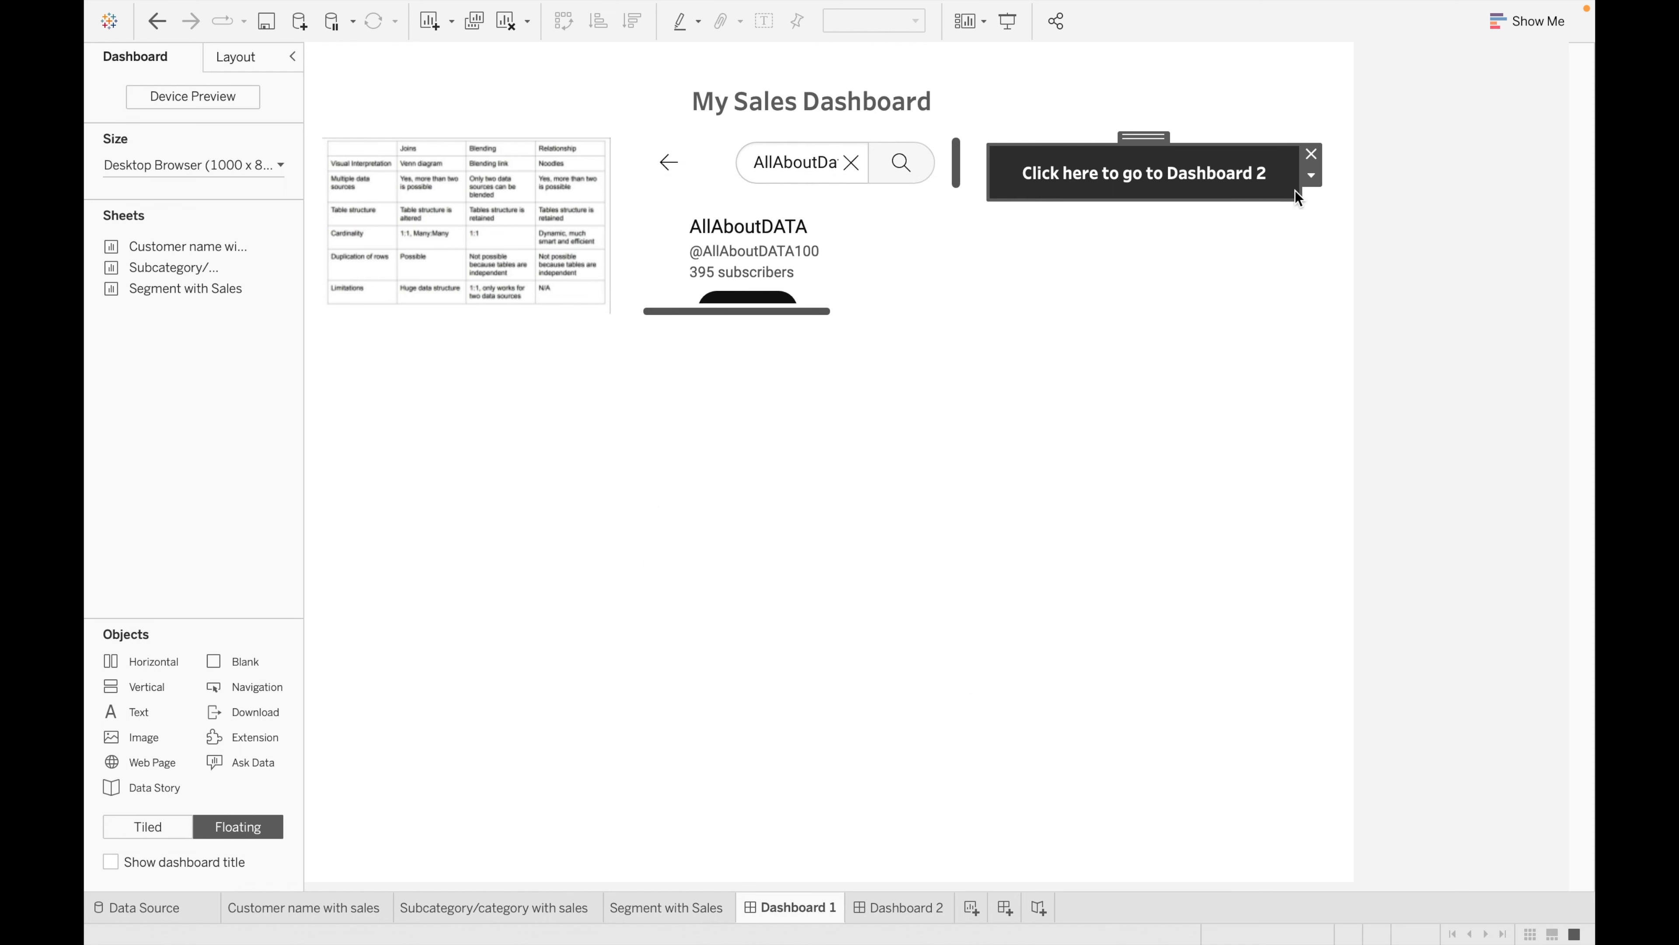
# - Test the navigation button twice by following it to Dashboard 2 and returning to Dashboard 1
pyautogui.click(1311, 175)
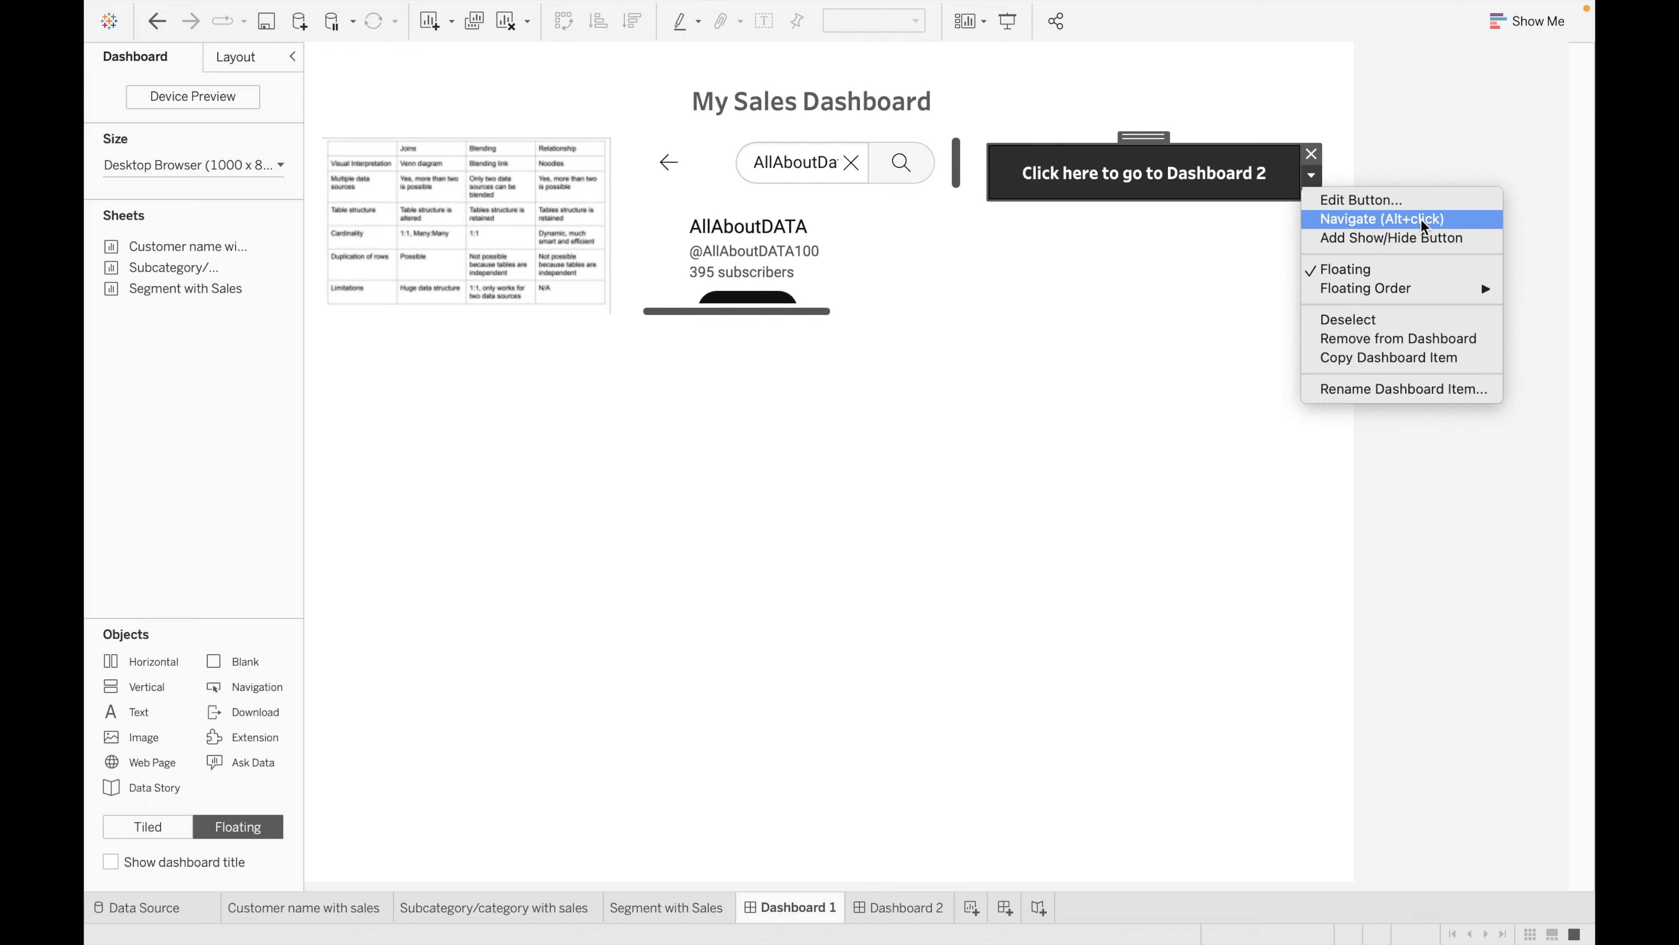
pyautogui.click(1313, 104)
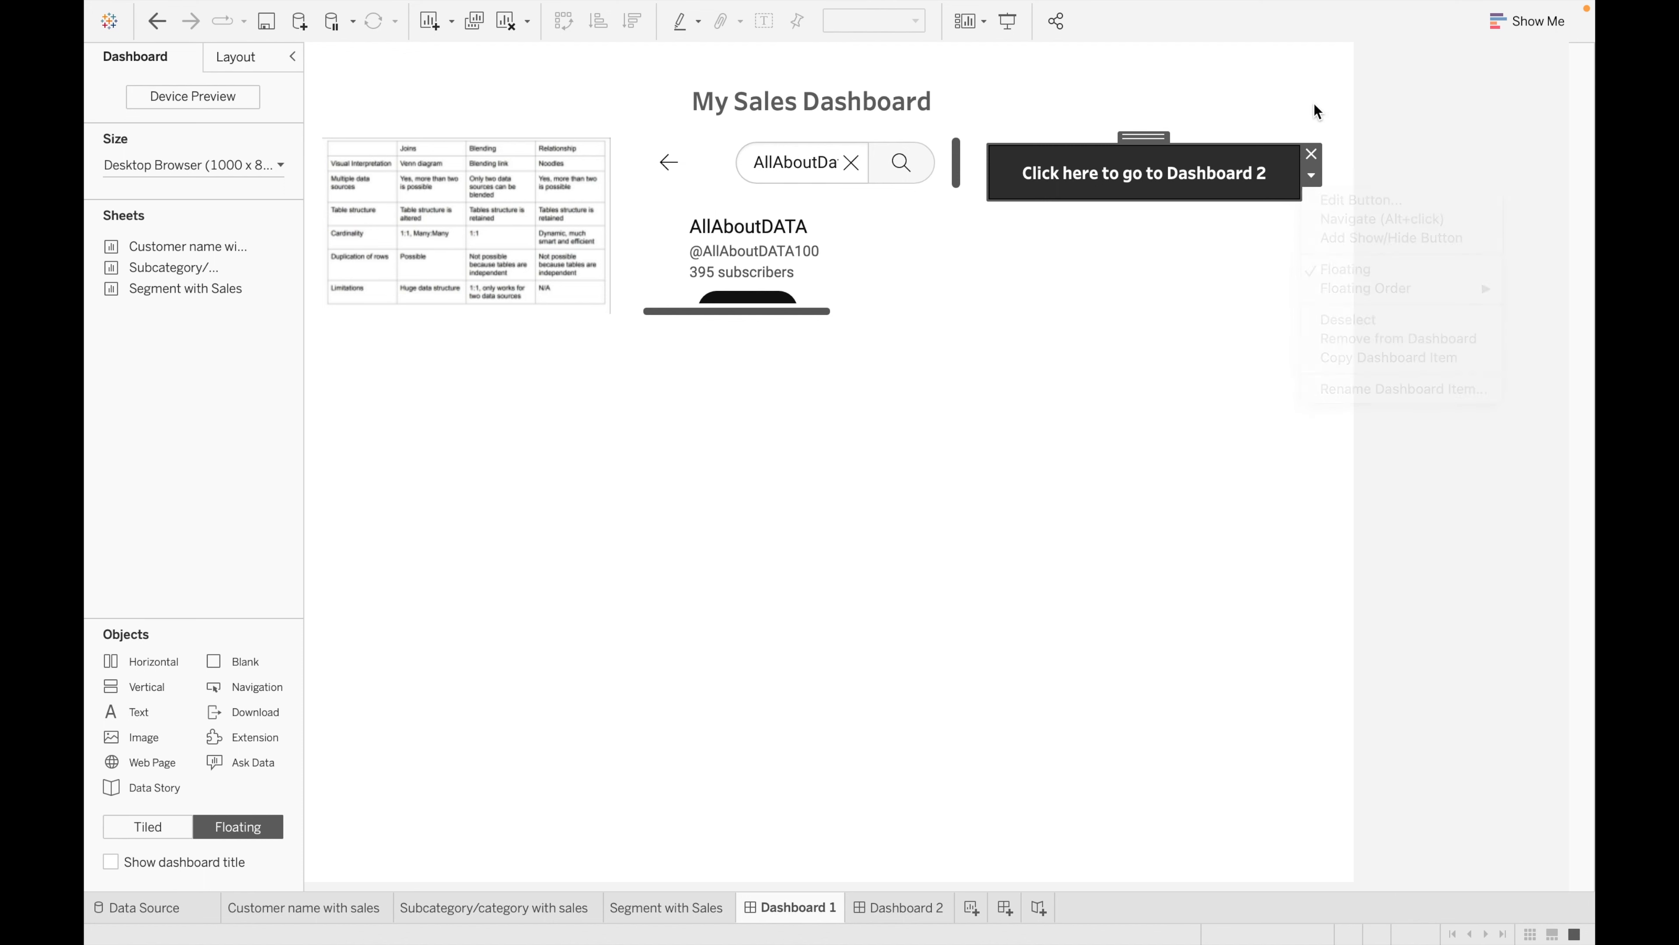
pyautogui.keyDown('alt'); pyautogui.click(1212, 169); pyautogui.keyUp('alt')
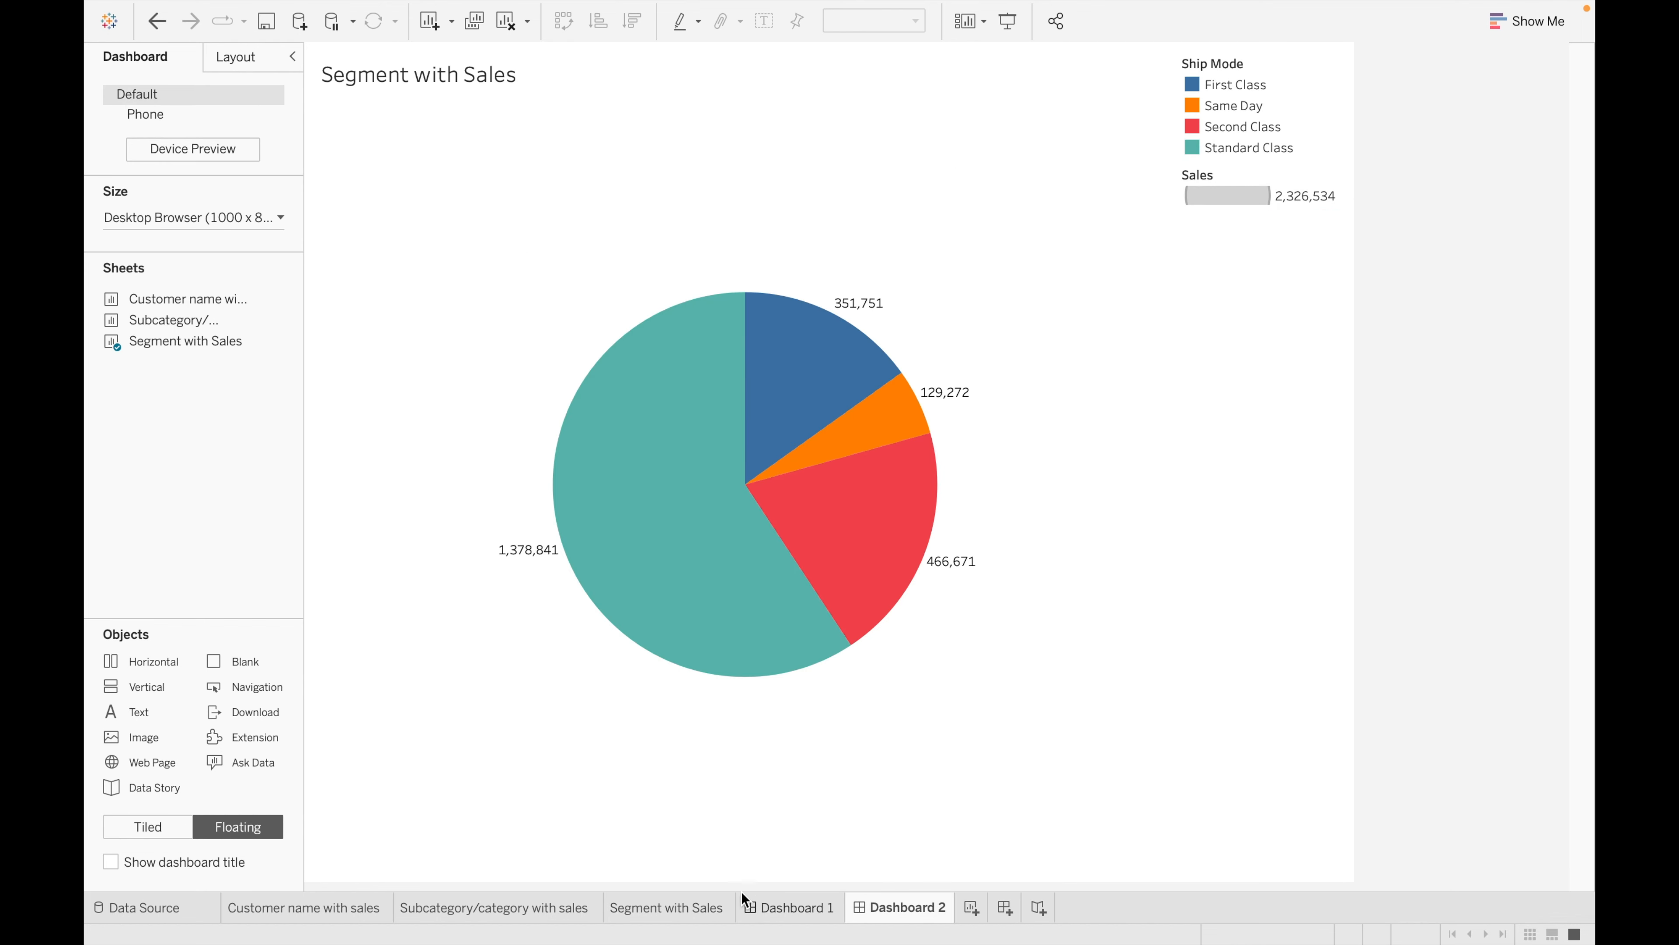
pyautogui.click(787, 909)
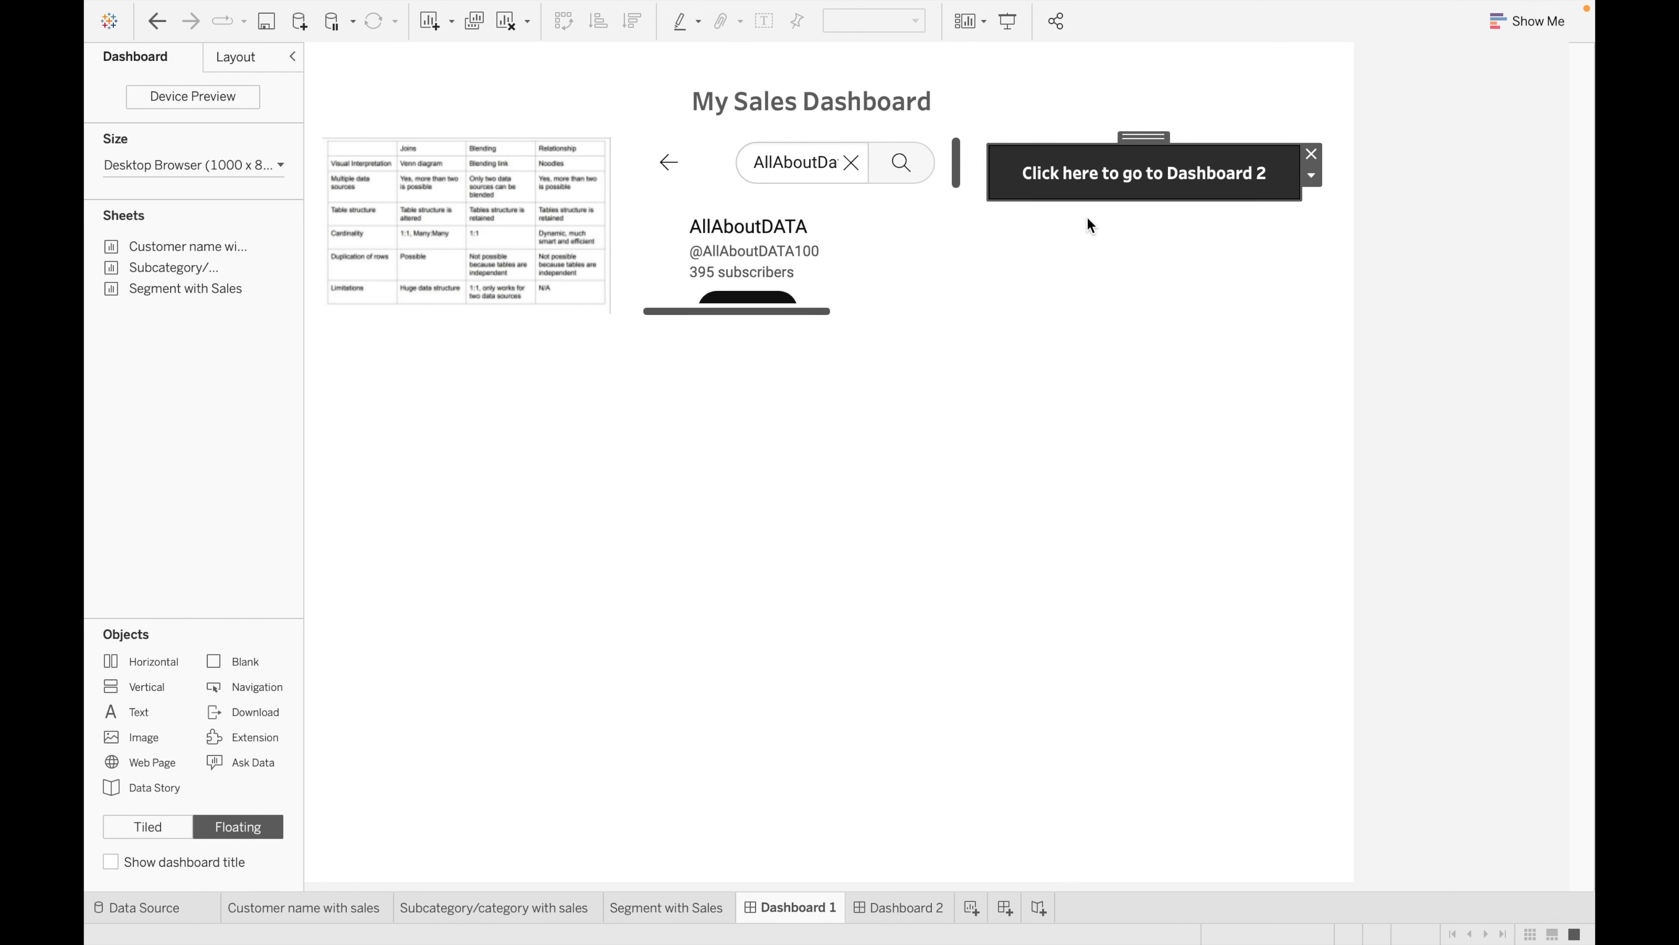
pyautogui.keyDown('alt'); pyautogui.click(1096, 182); pyautogui.keyUp('alt')
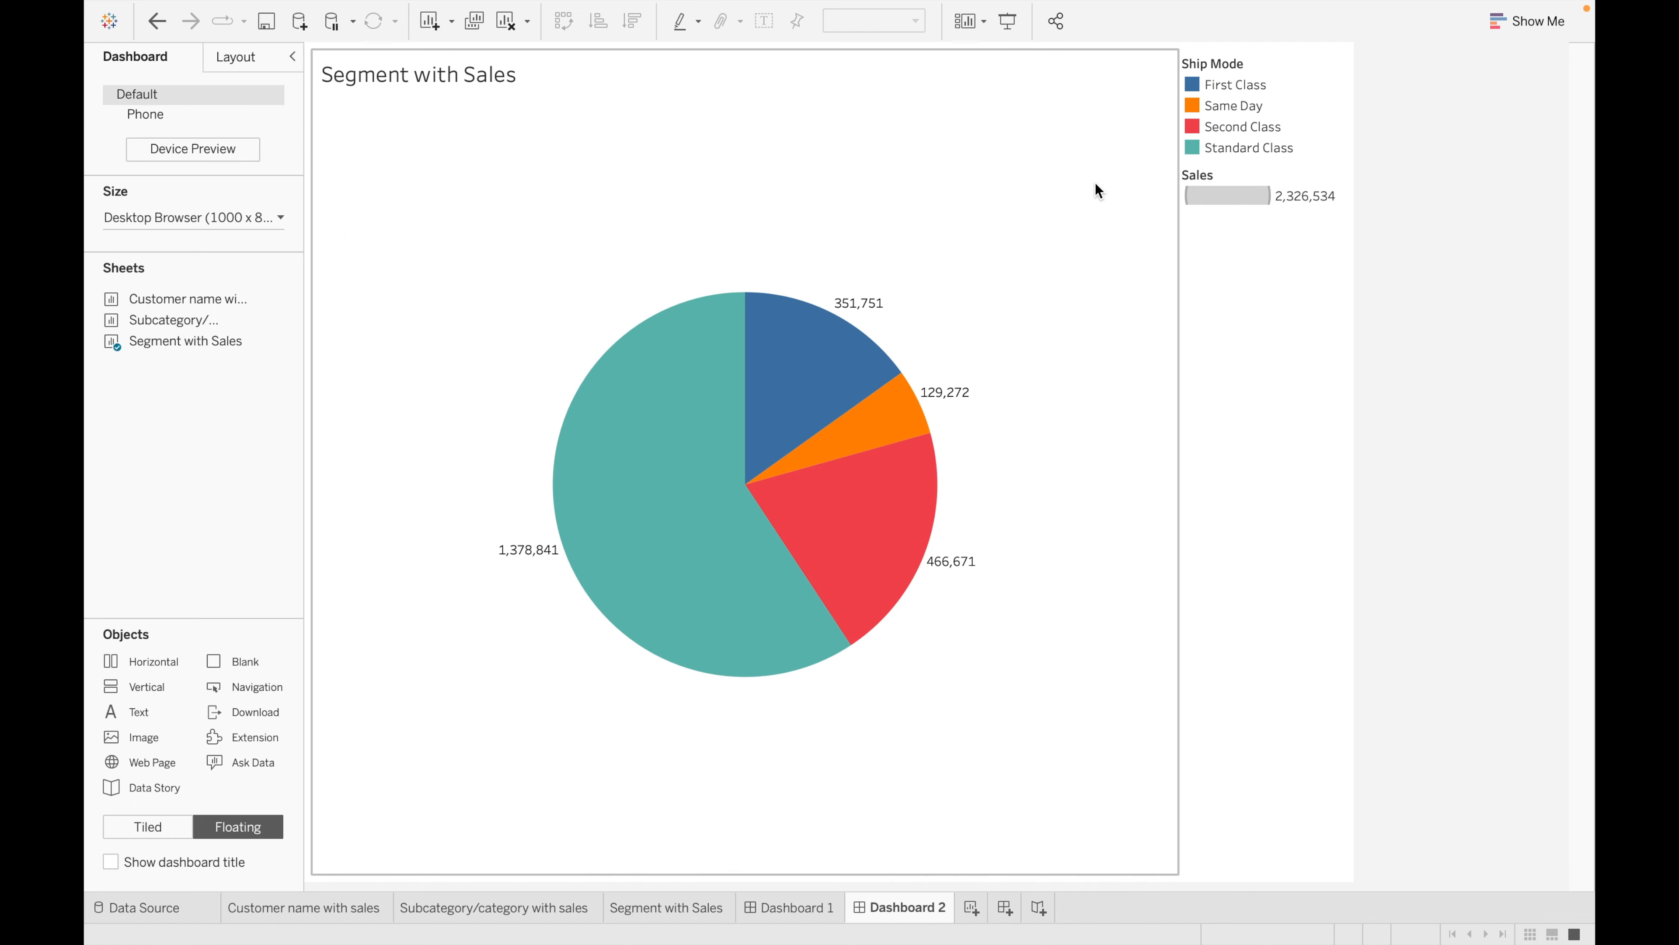
pyautogui.click(800, 911)
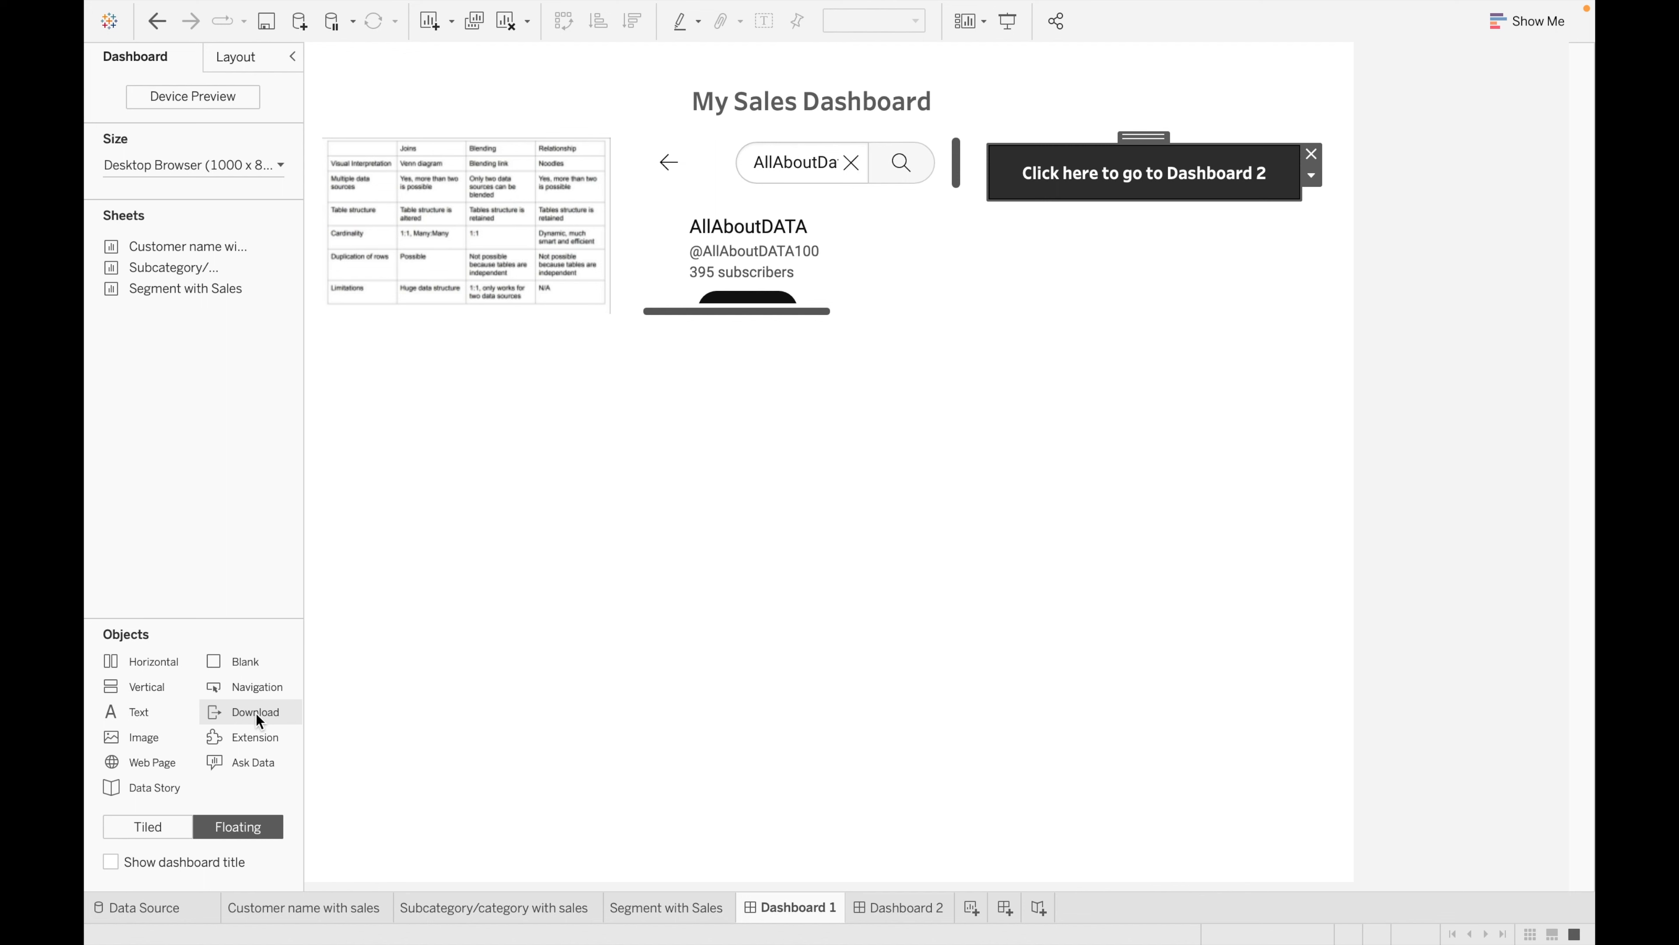
# - Place a floating download object below the navigation button and set it to export to PDF
pyautogui.moveTo(256, 713); pyautogui.dragTo(974, 226)
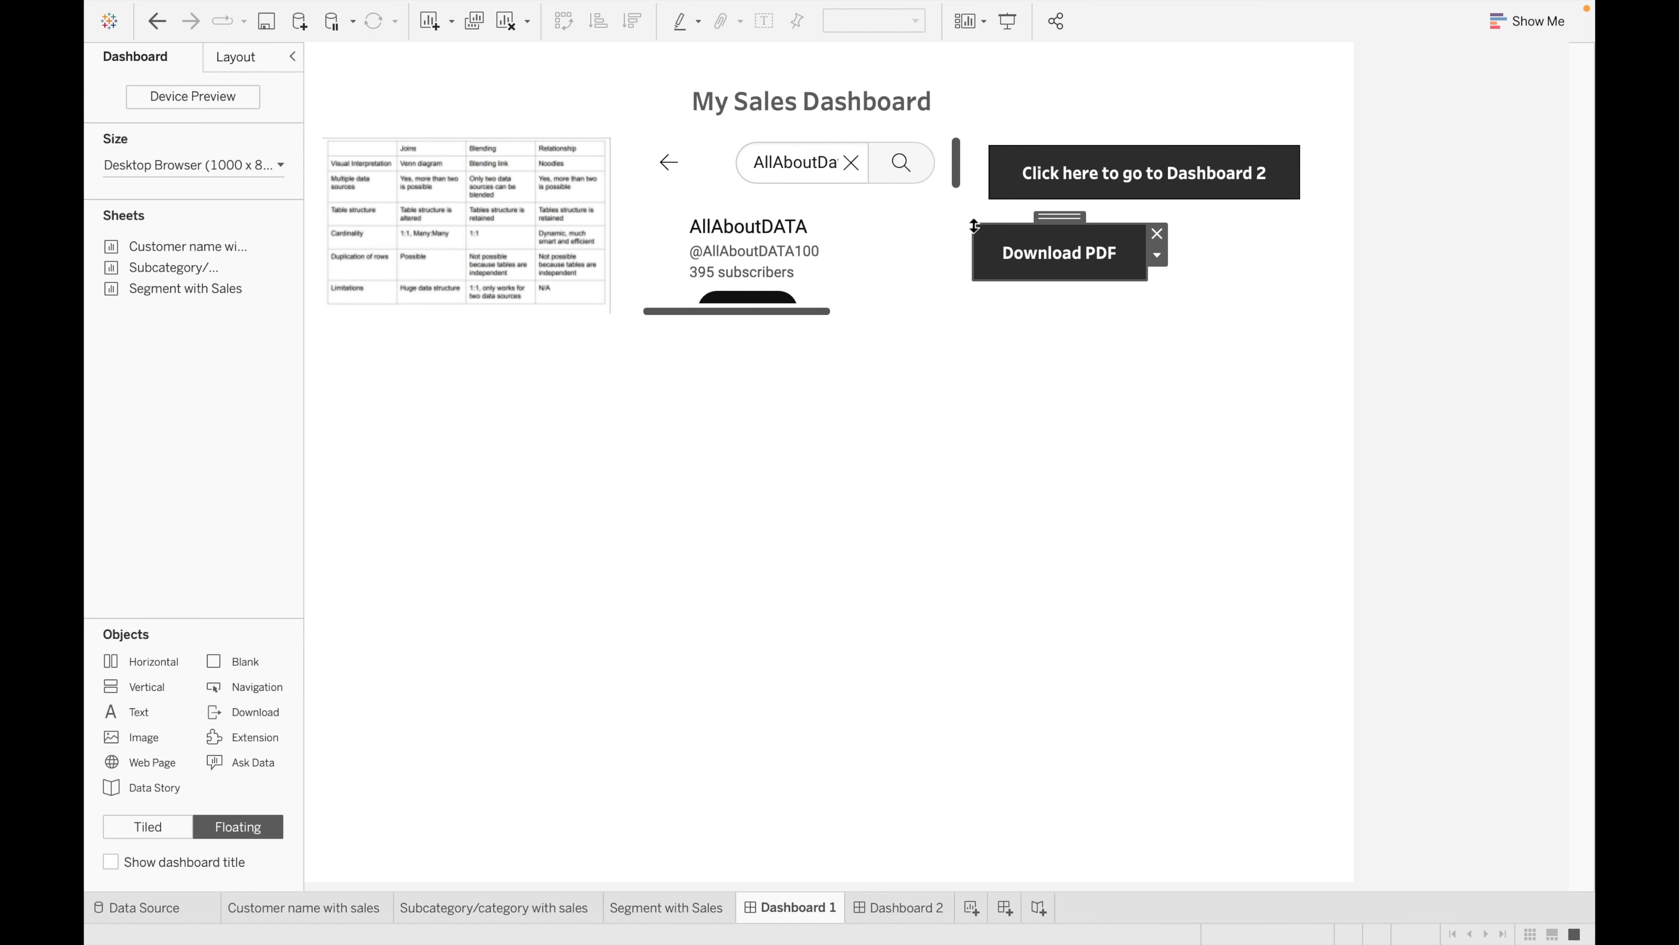
pyautogui.doubleClick(1095, 253)
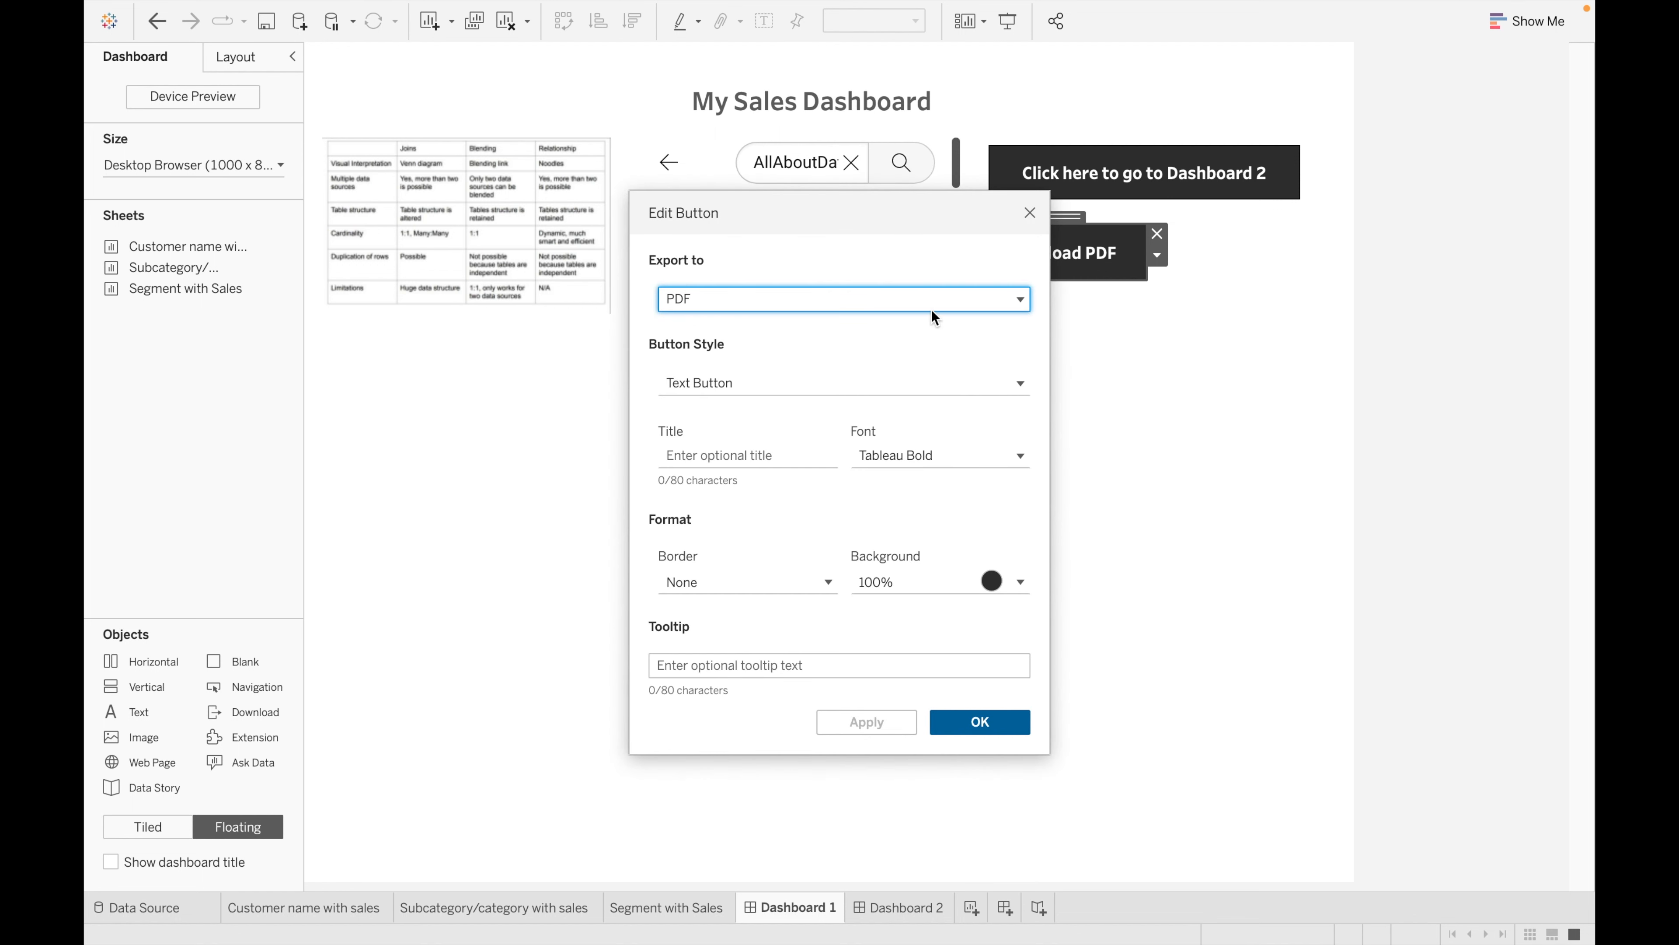
pyautogui.click(942, 305)
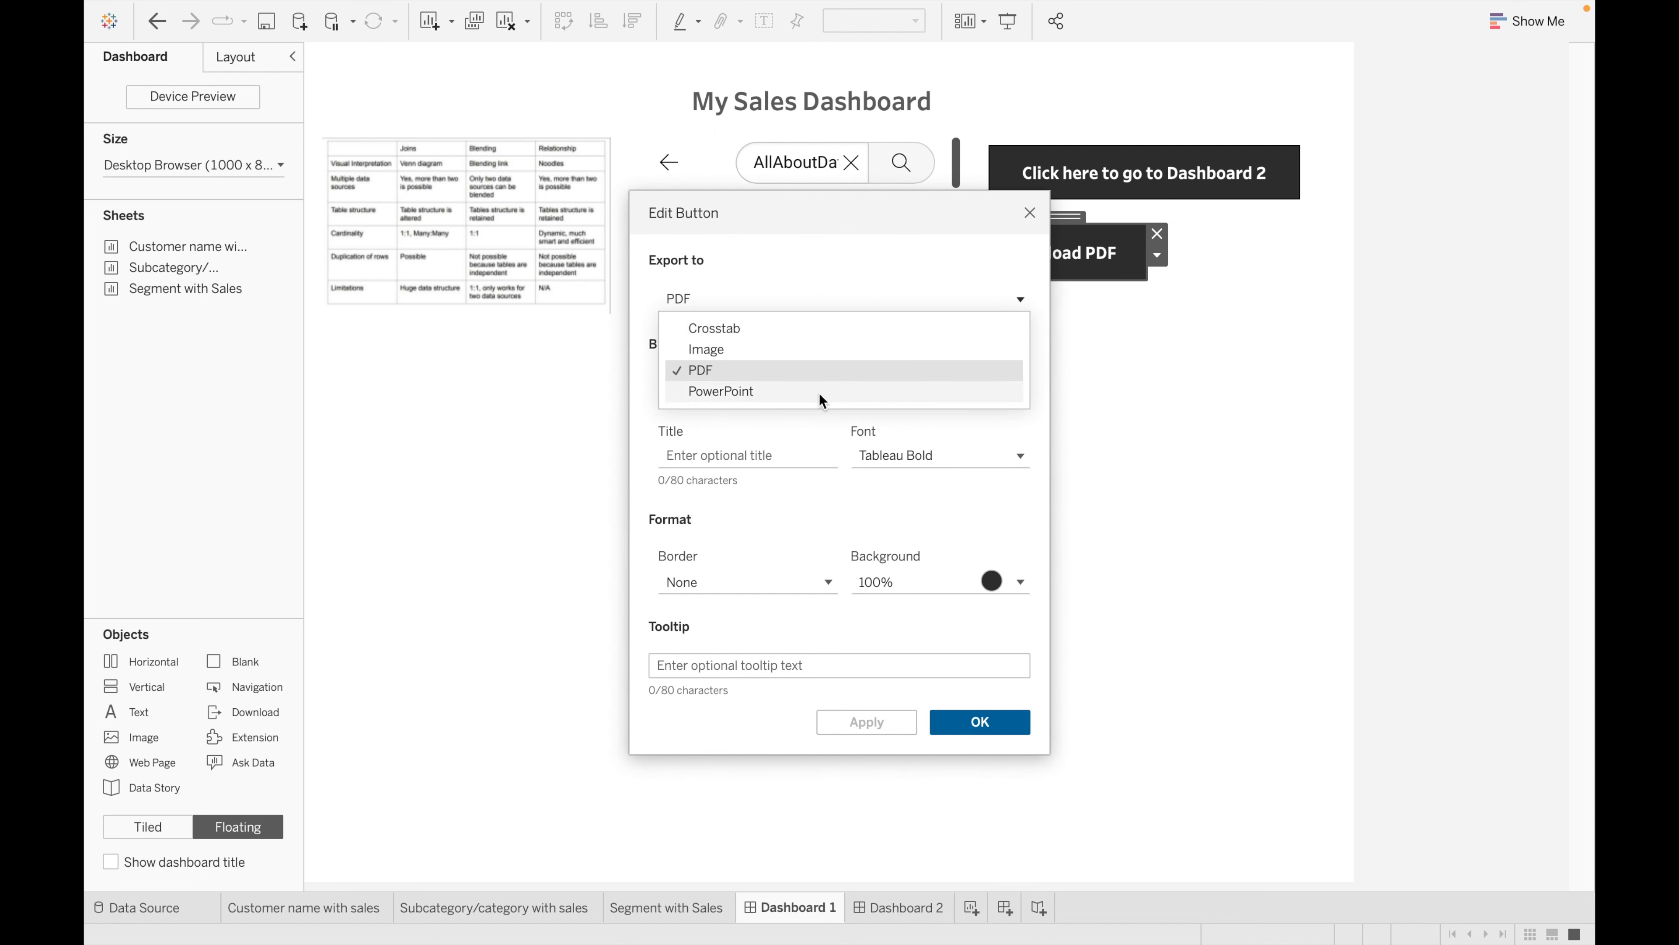
pyautogui.click(804, 372)
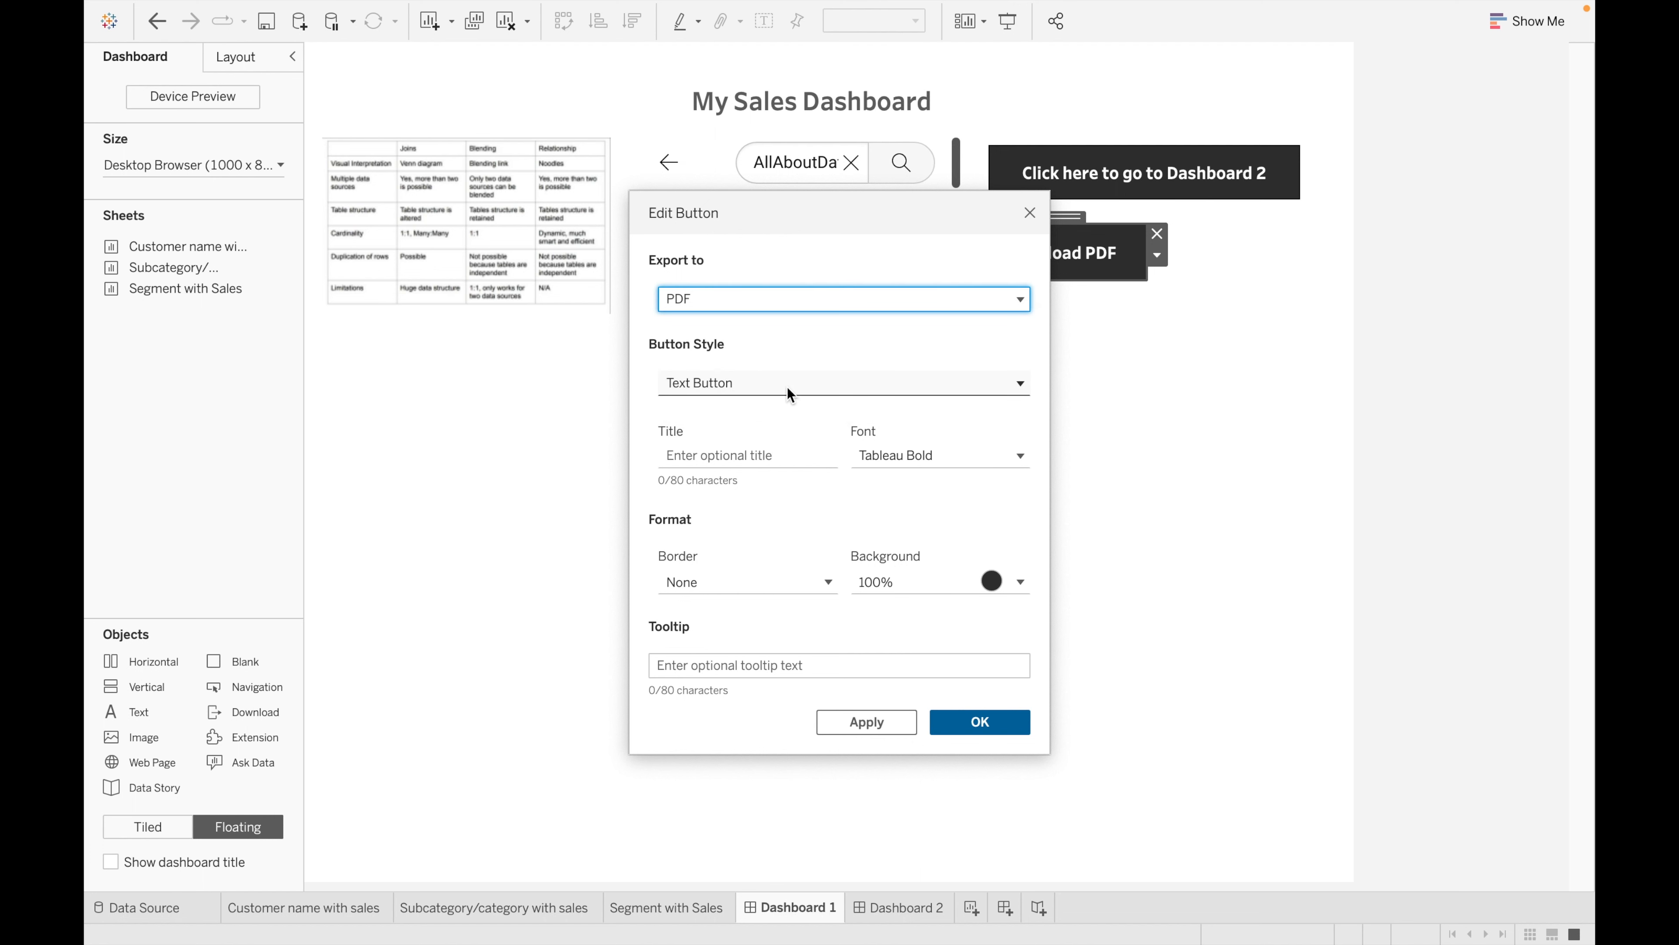
# - Try the Image Button style for the download button and switch it back to Text Button
pyautogui.click(789, 390)
pyautogui.click(787, 387)
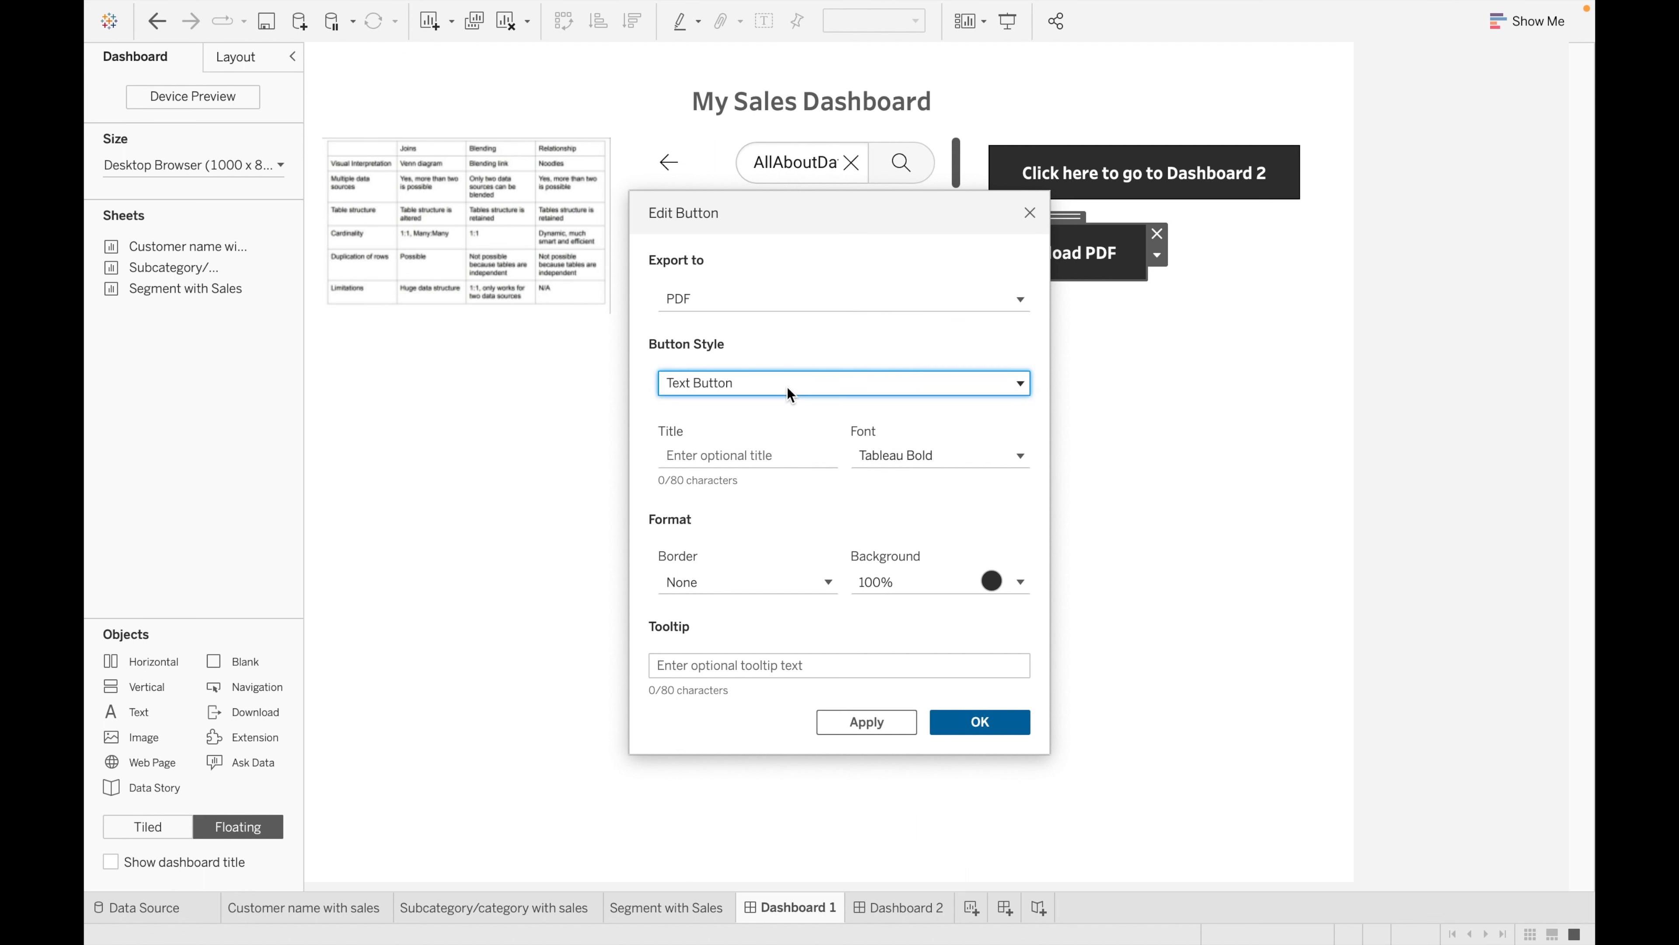
pyautogui.click(788, 386)
pyautogui.click(787, 413)
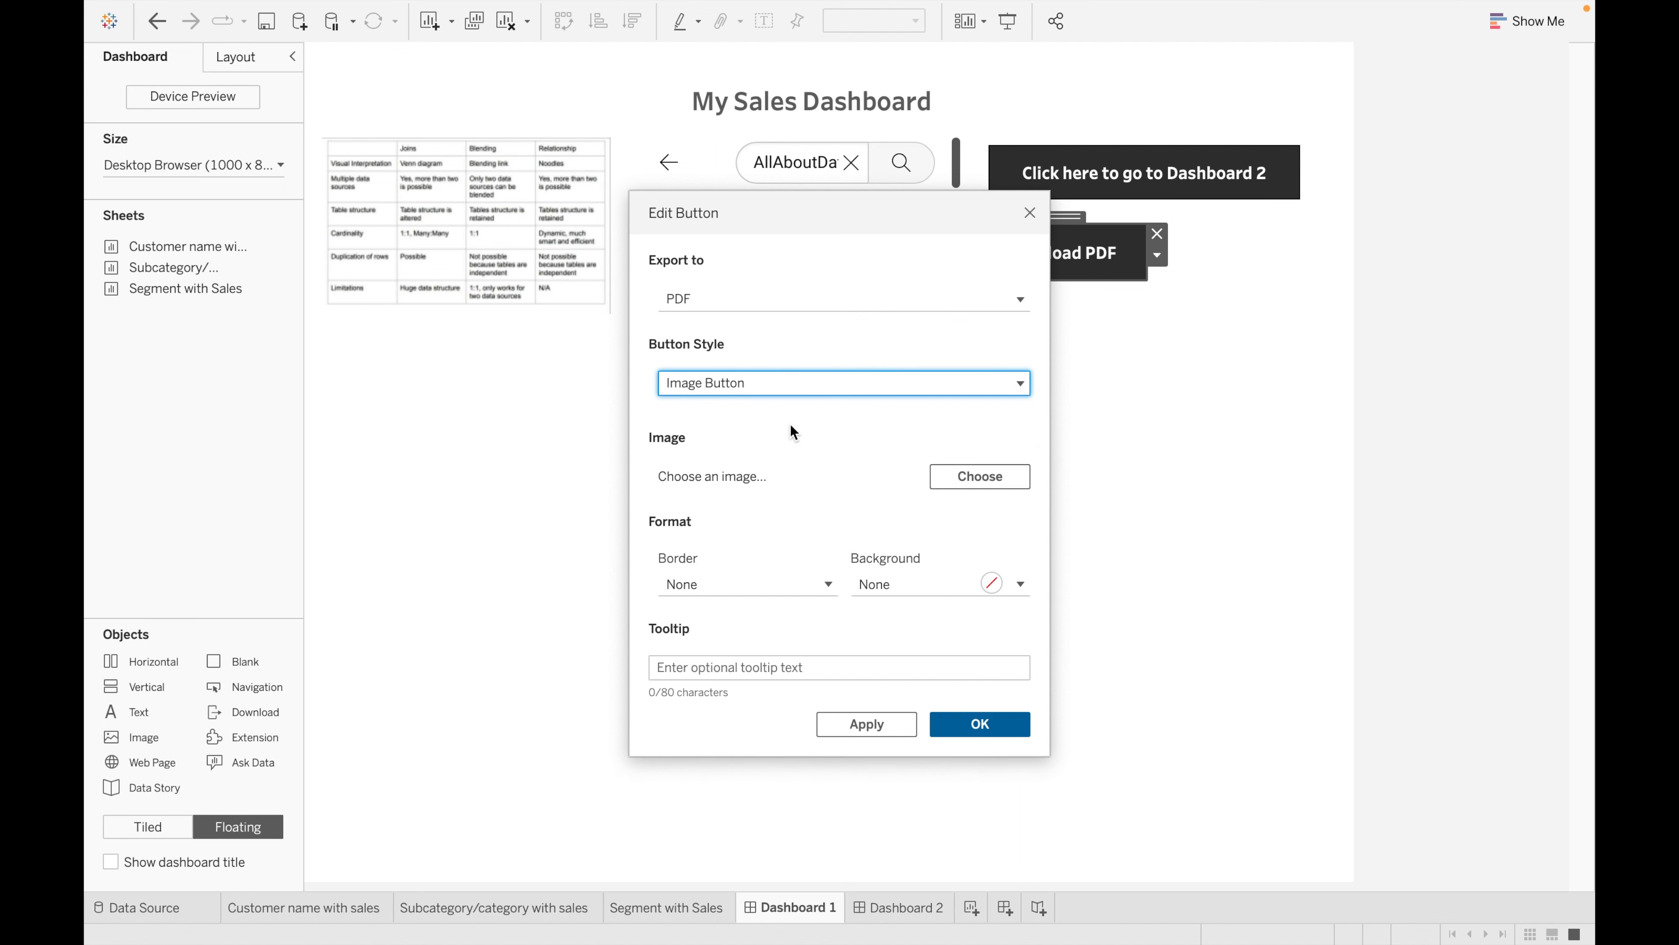
pyautogui.click(817, 382)
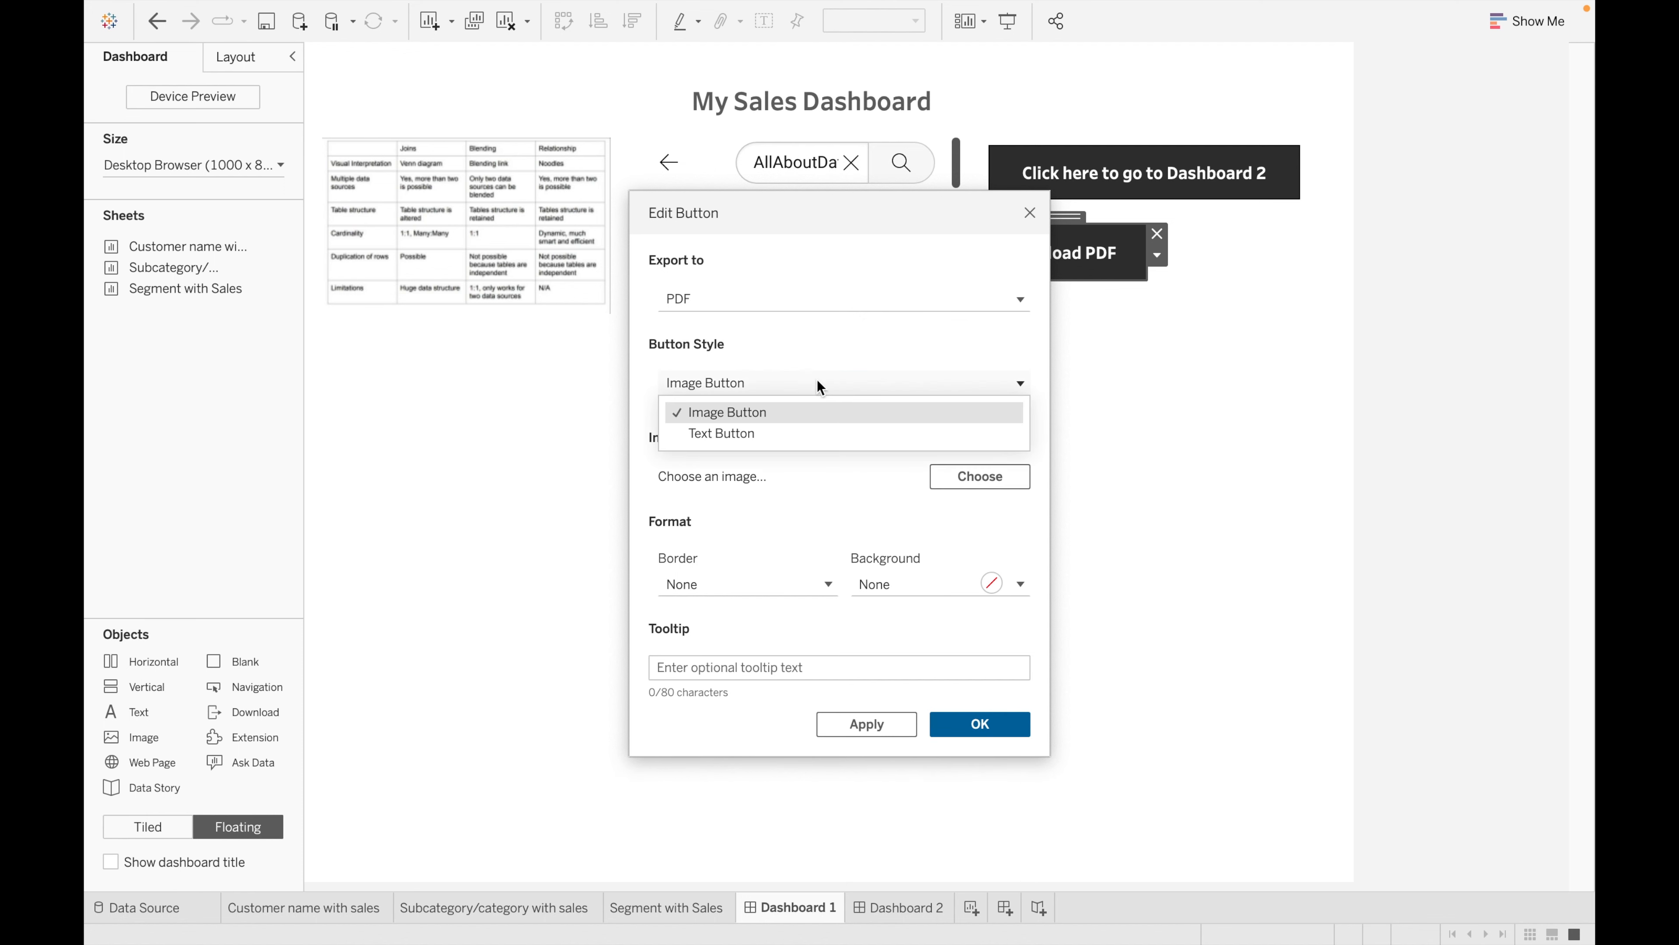
pyautogui.click(791, 435)
# - Title the download button "Click Here to Download" and give it a solid line border
pyautogui.click(755, 460)
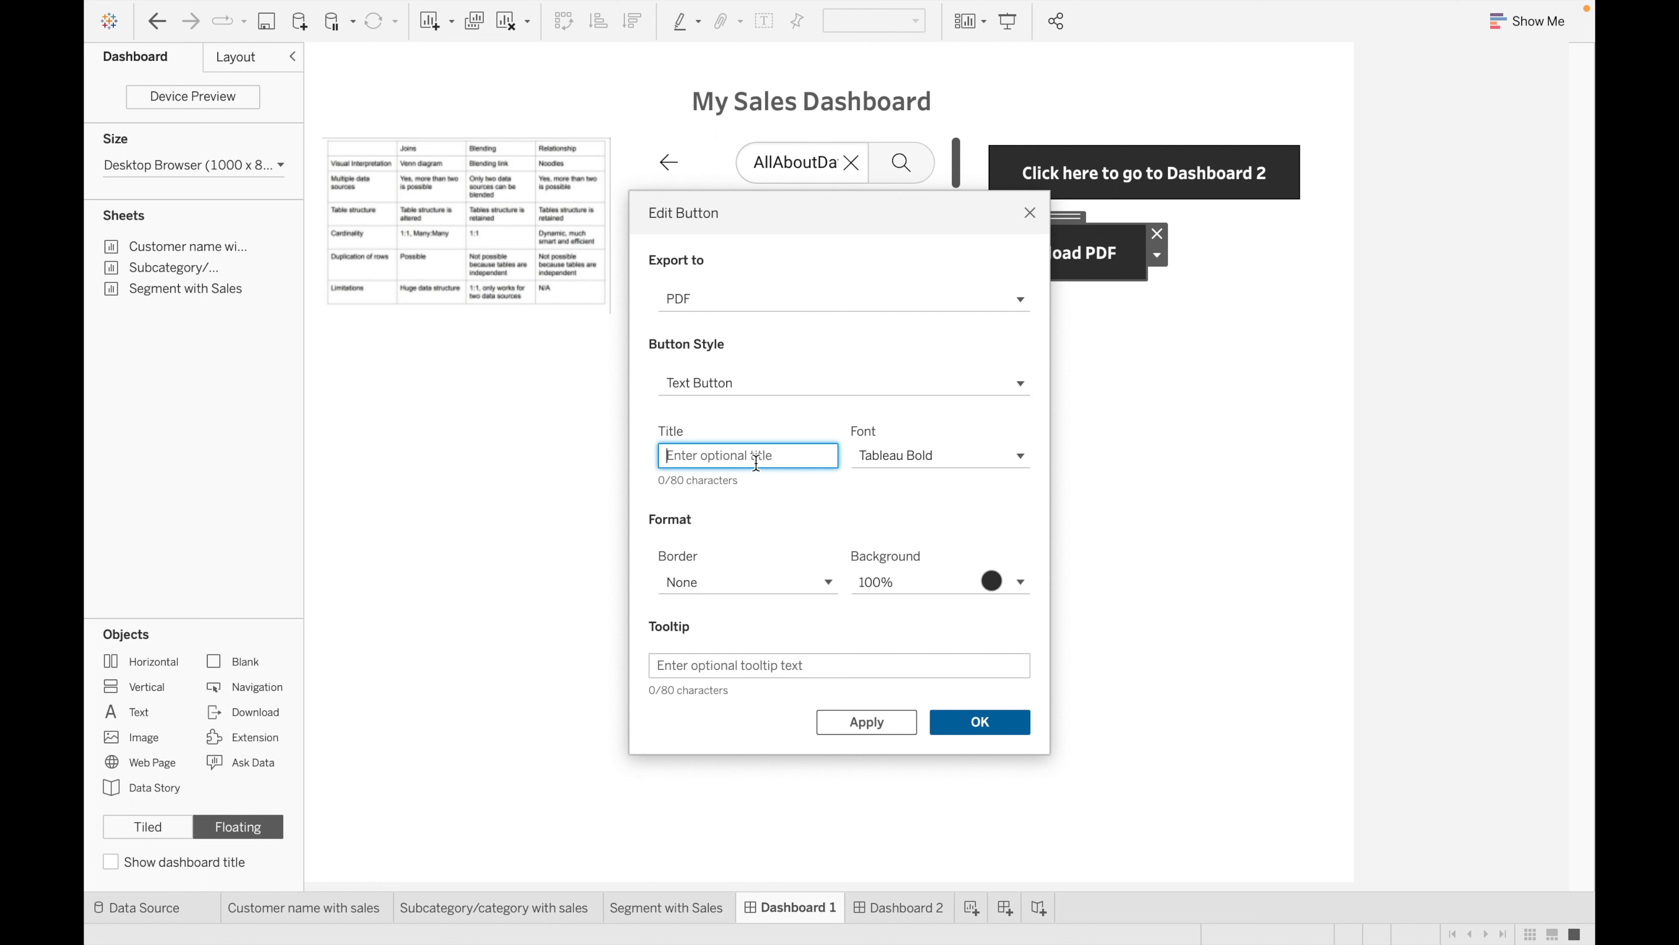
pyautogui.write('Click Here to Download')
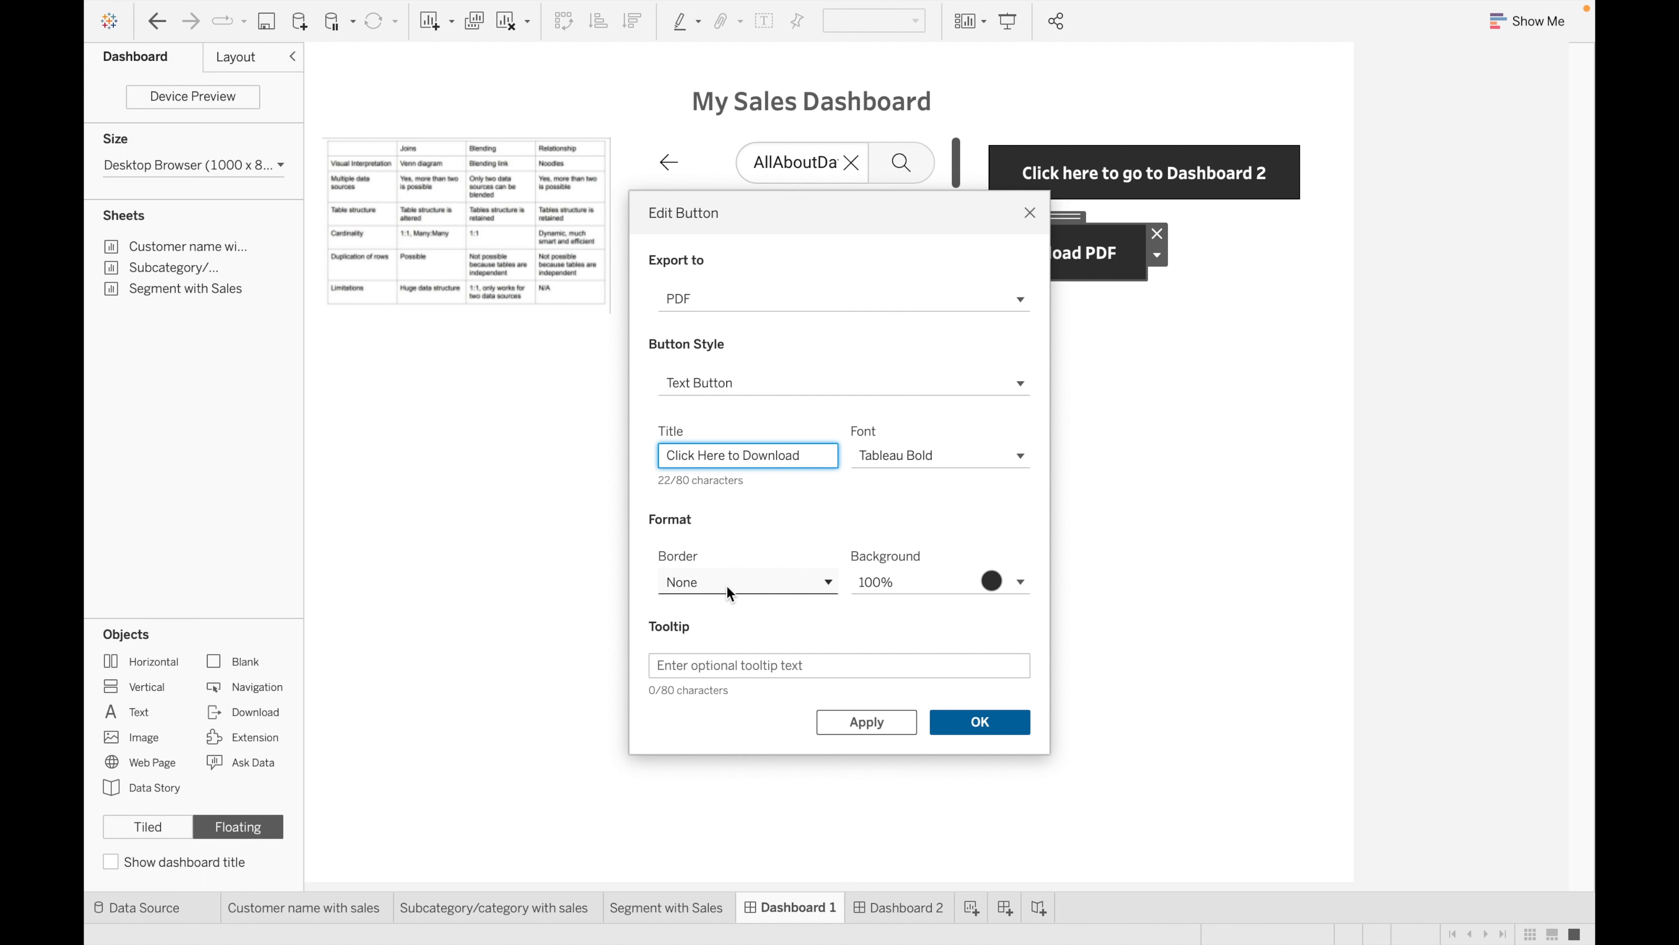
pyautogui.click(723, 585)
pyautogui.click(747, 242)
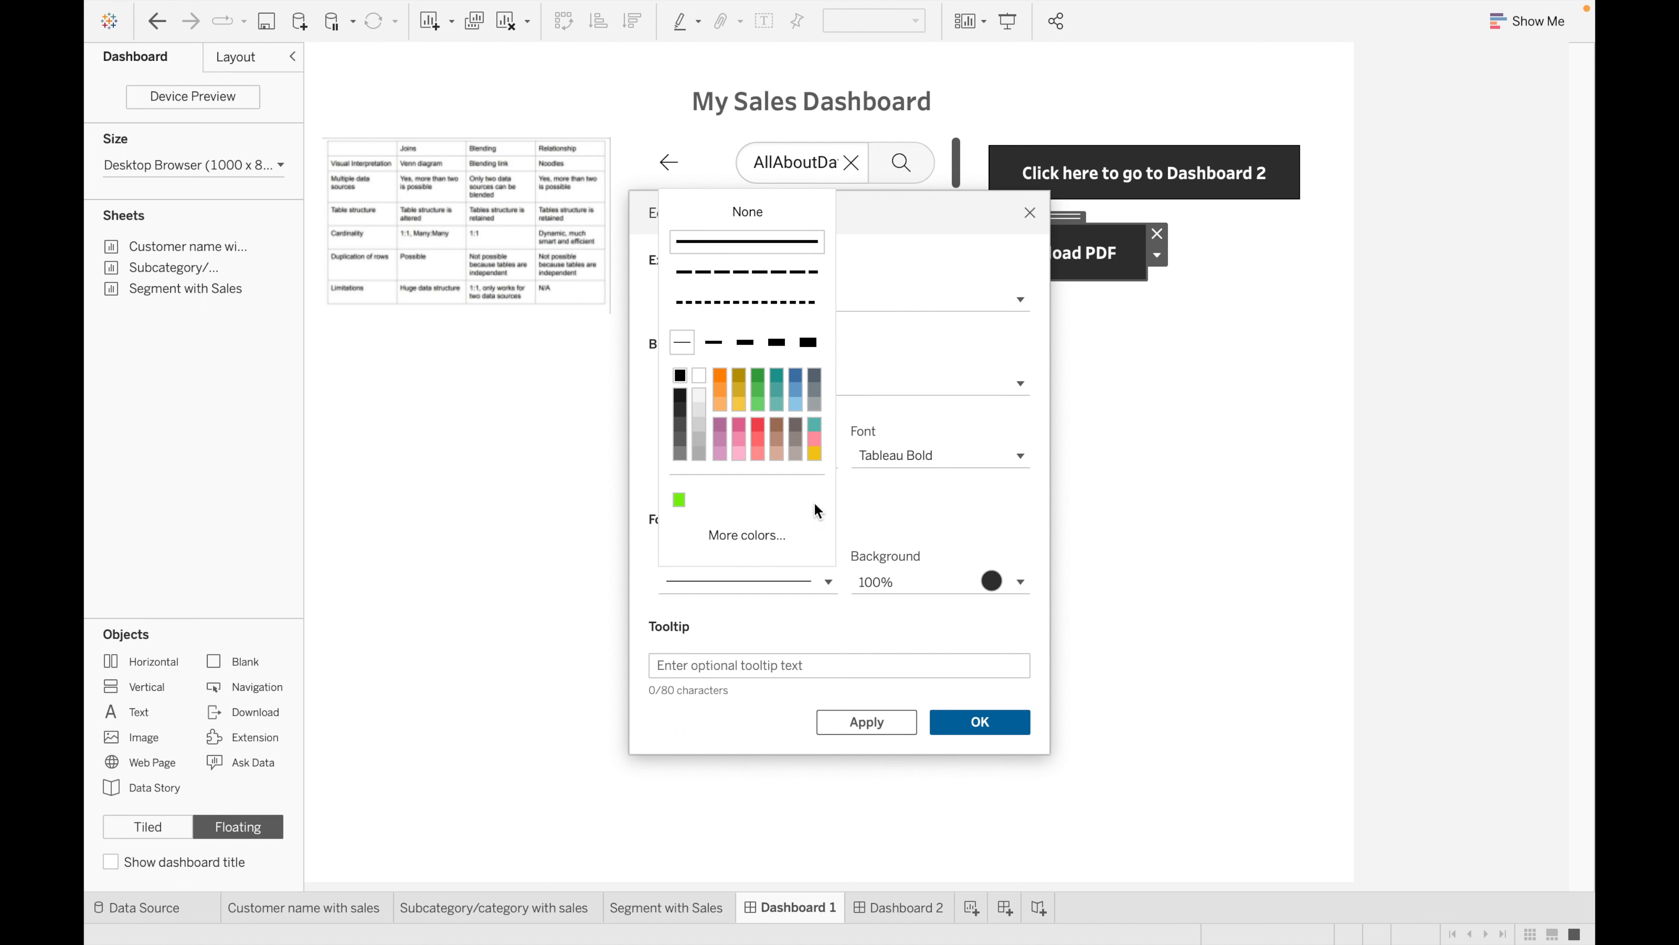
pyautogui.click(980, 722)
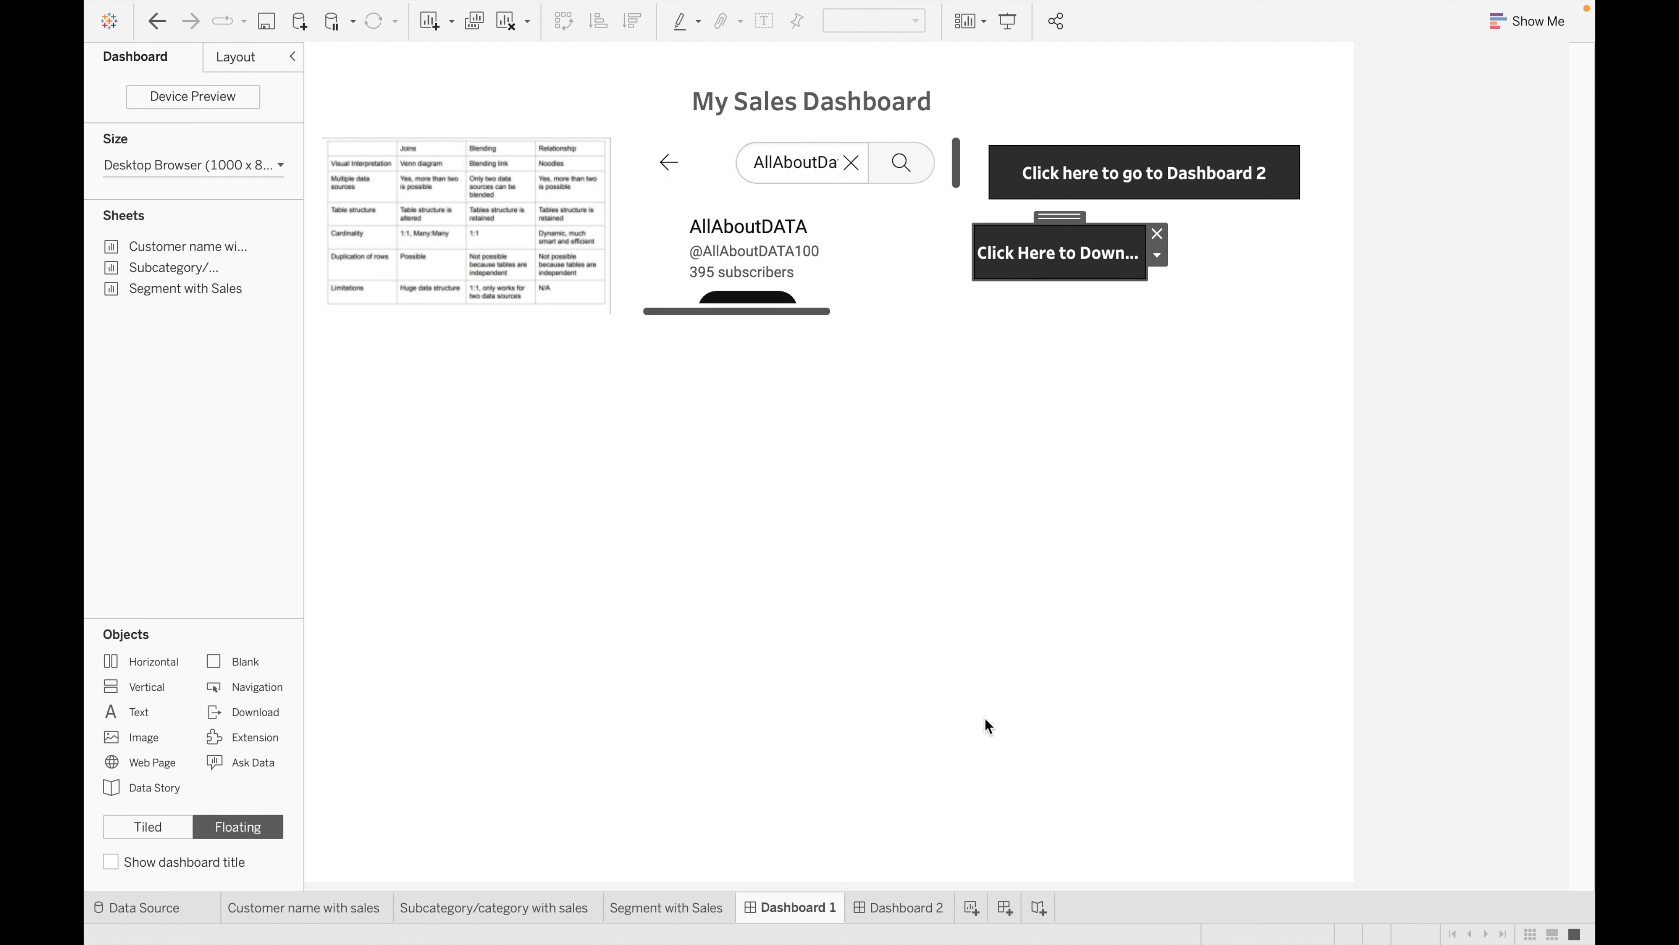
# - Widen the download button toward the web page object so its full title fits
pyautogui.click(1156, 255)
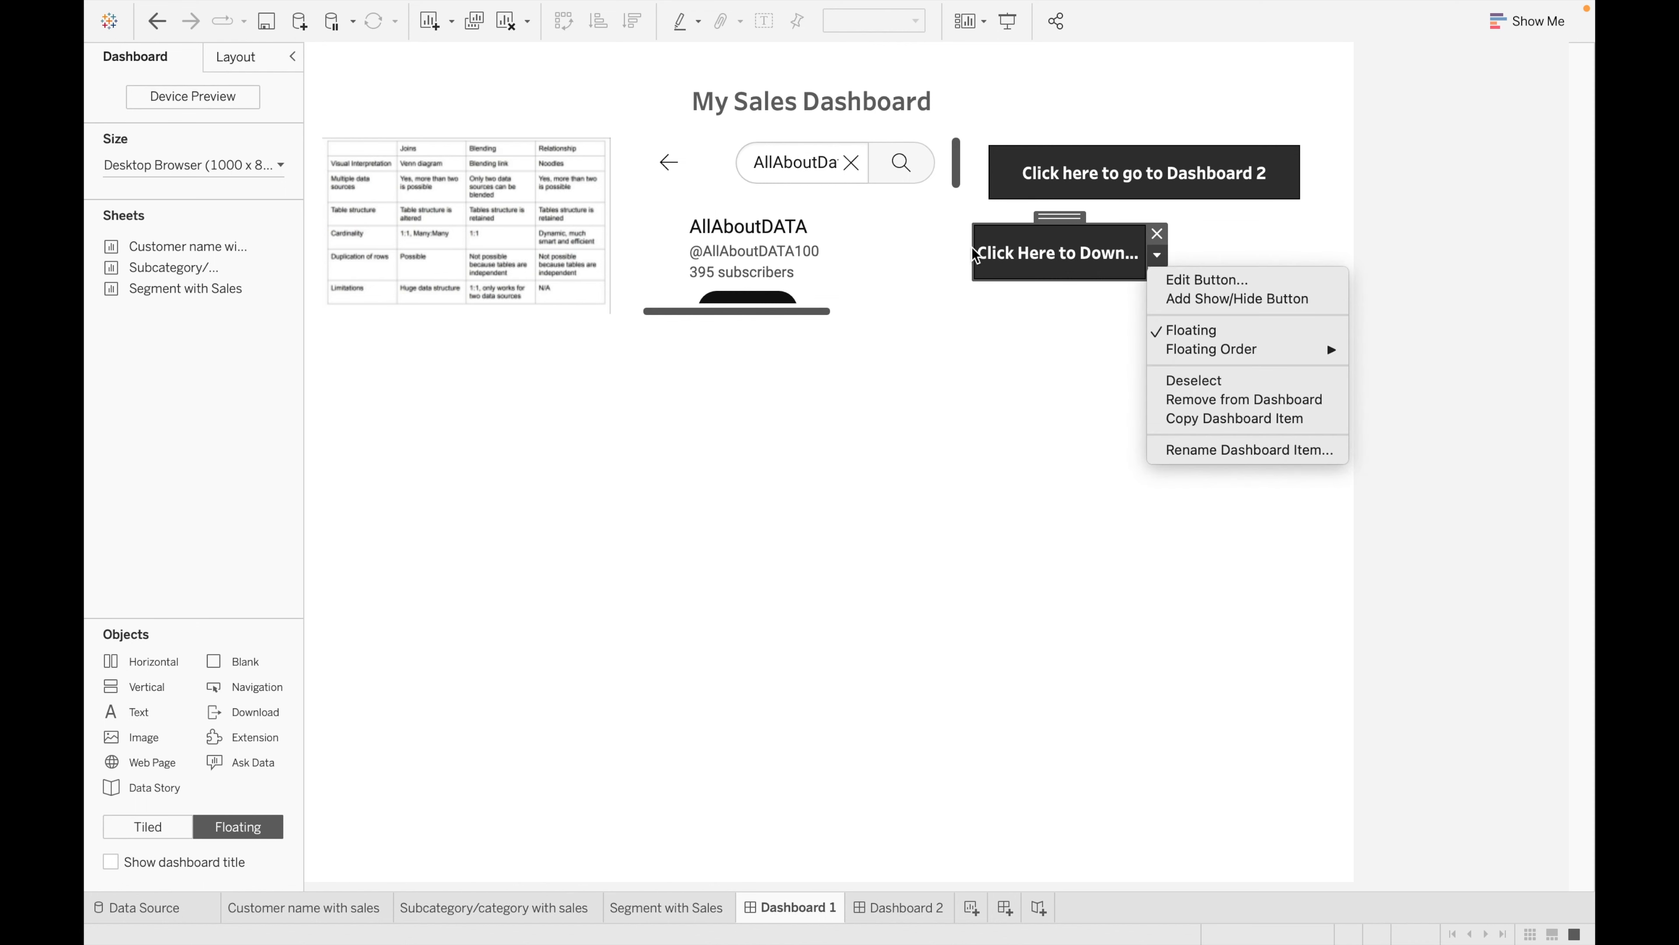
pyautogui.click(980, 254)
pyautogui.moveTo(975, 248); pyautogui.dragTo(884, 250)
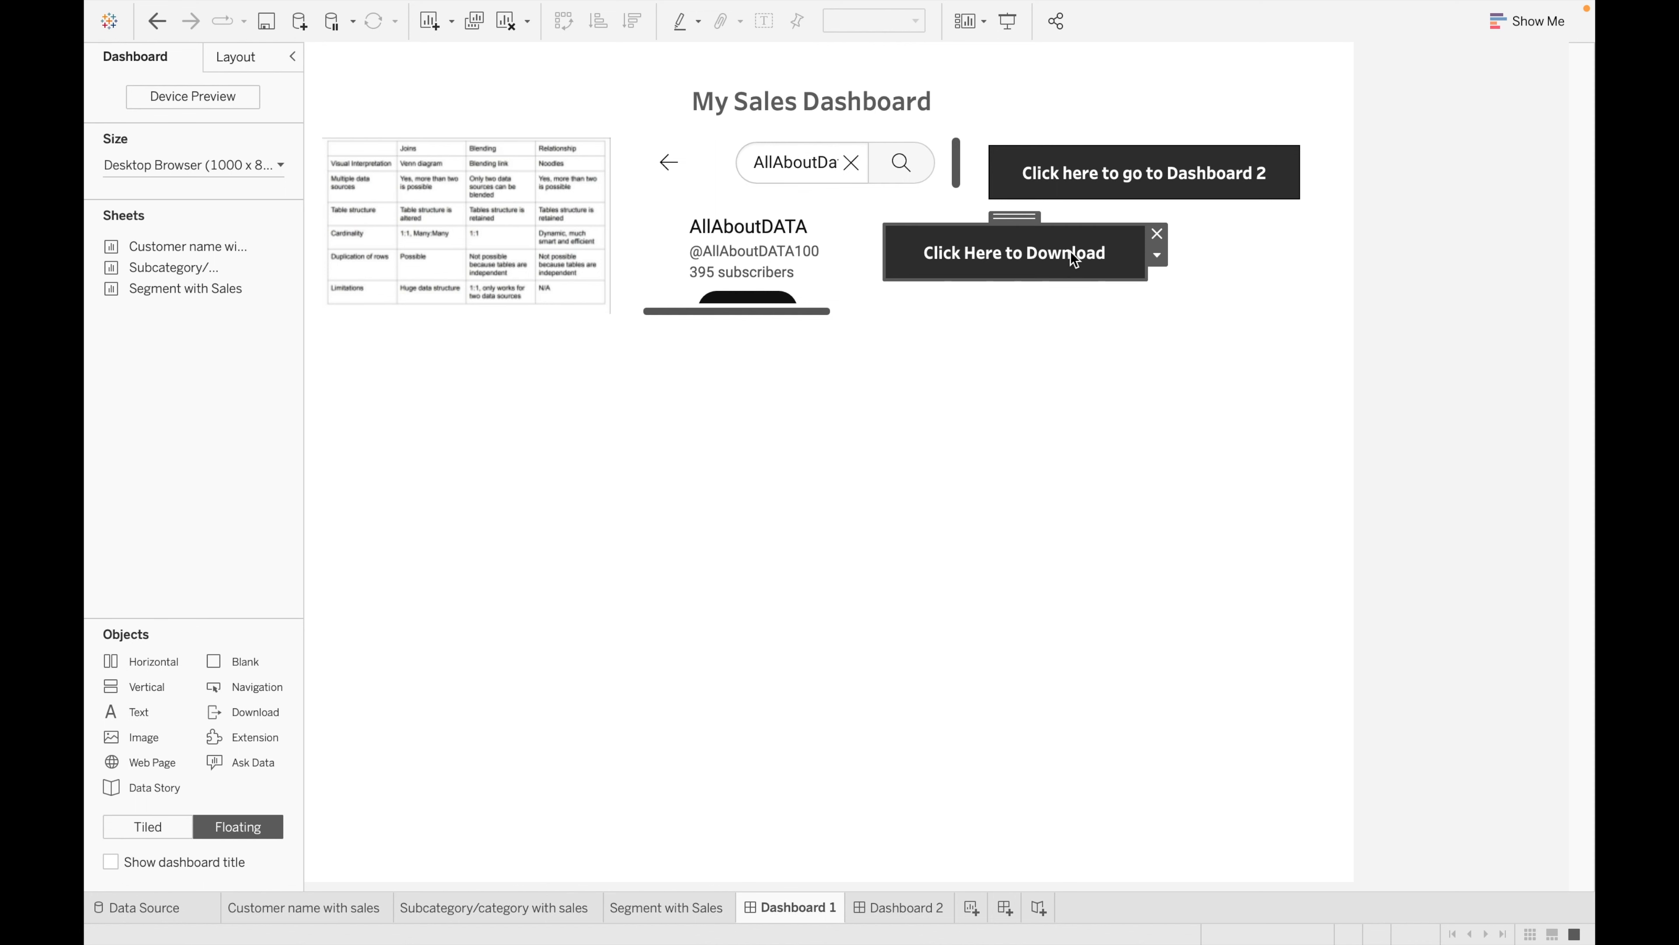
pyautogui.doubleClick(1072, 255)
pyautogui.click(997, 722)
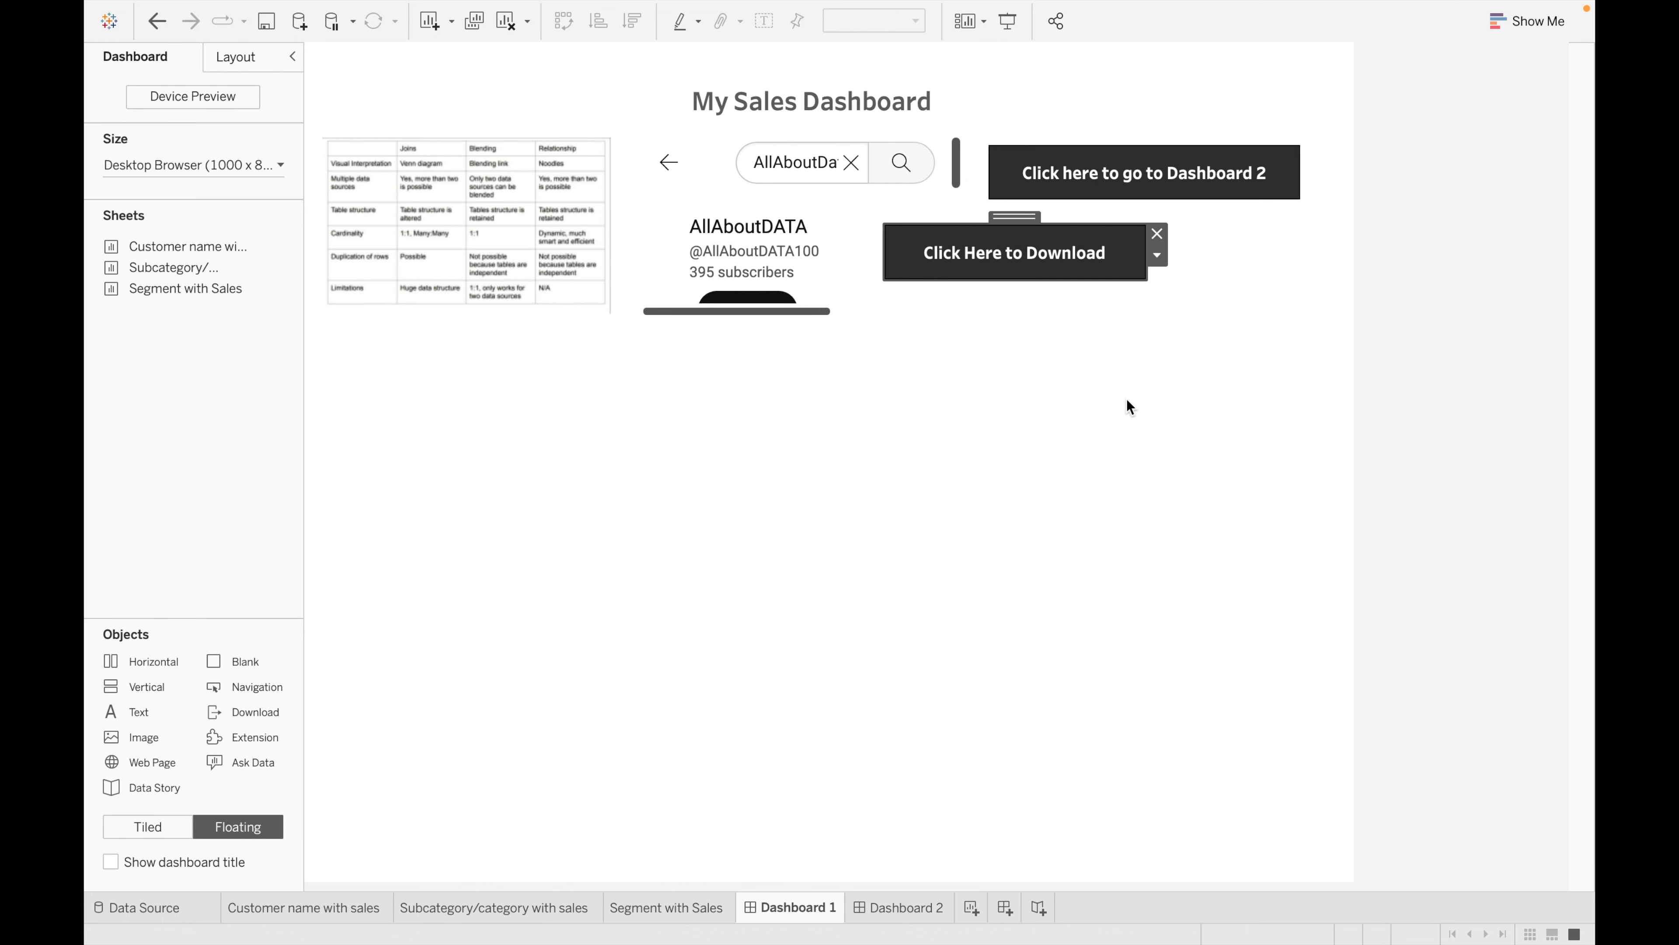
# - Run the download button's PDF export for the active sheet on A4 paper in portrait orientation
pyautogui.keyDown('alt'); pyautogui.click(1095, 260); pyautogui.keyUp('alt')
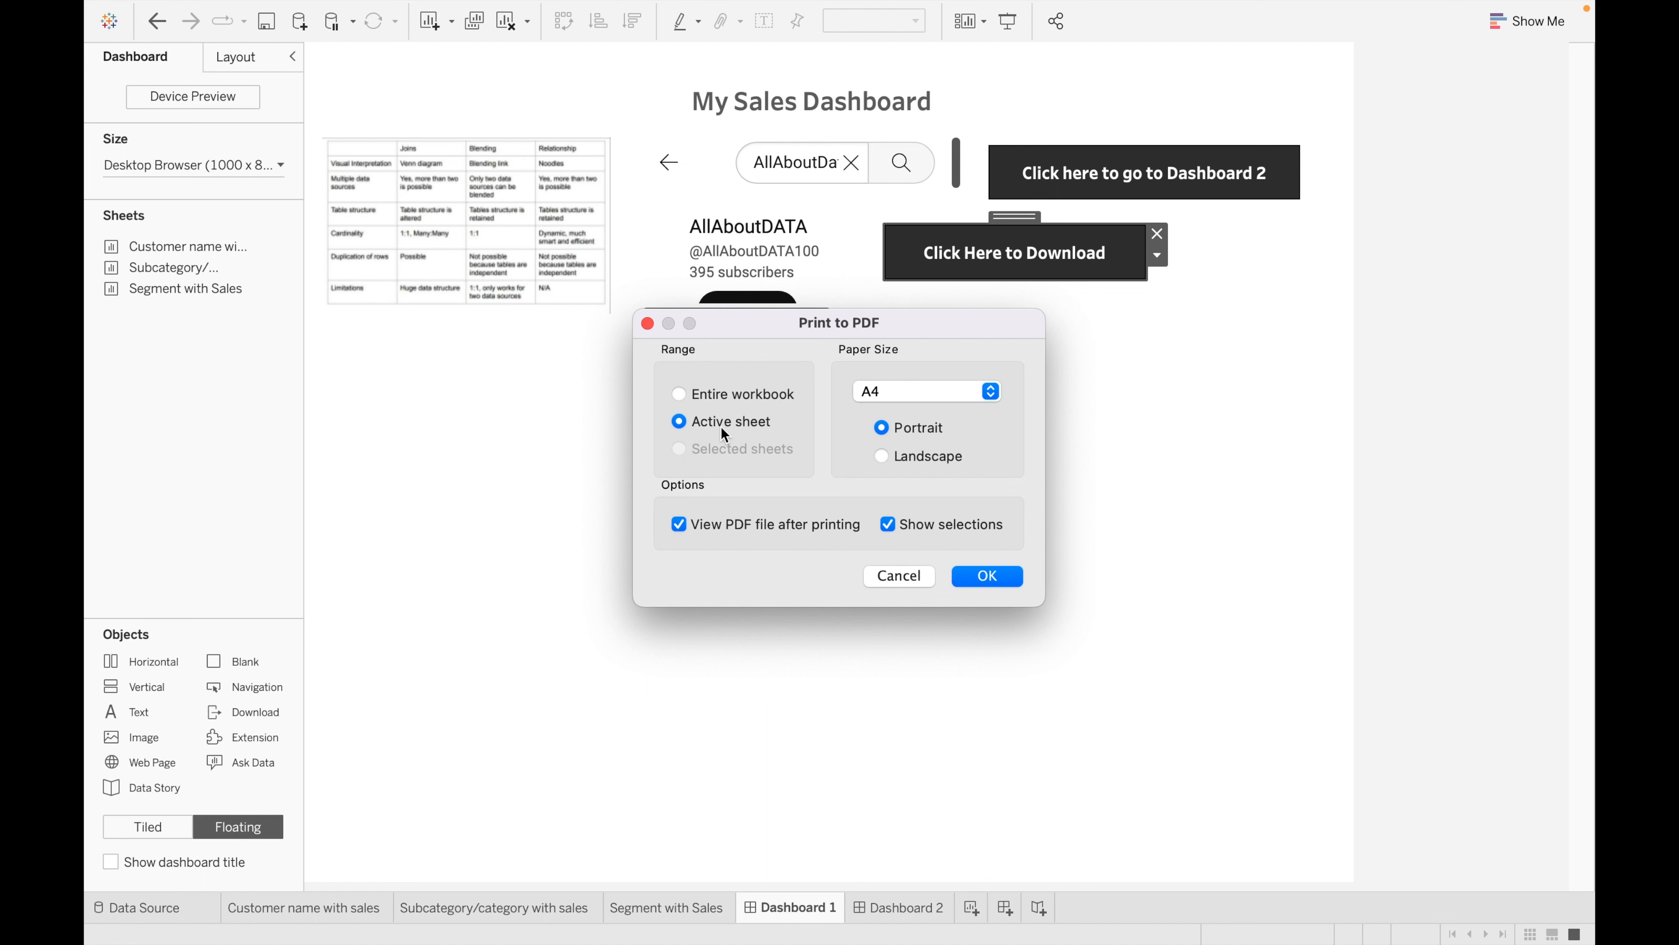
pyautogui.click(955, 391)
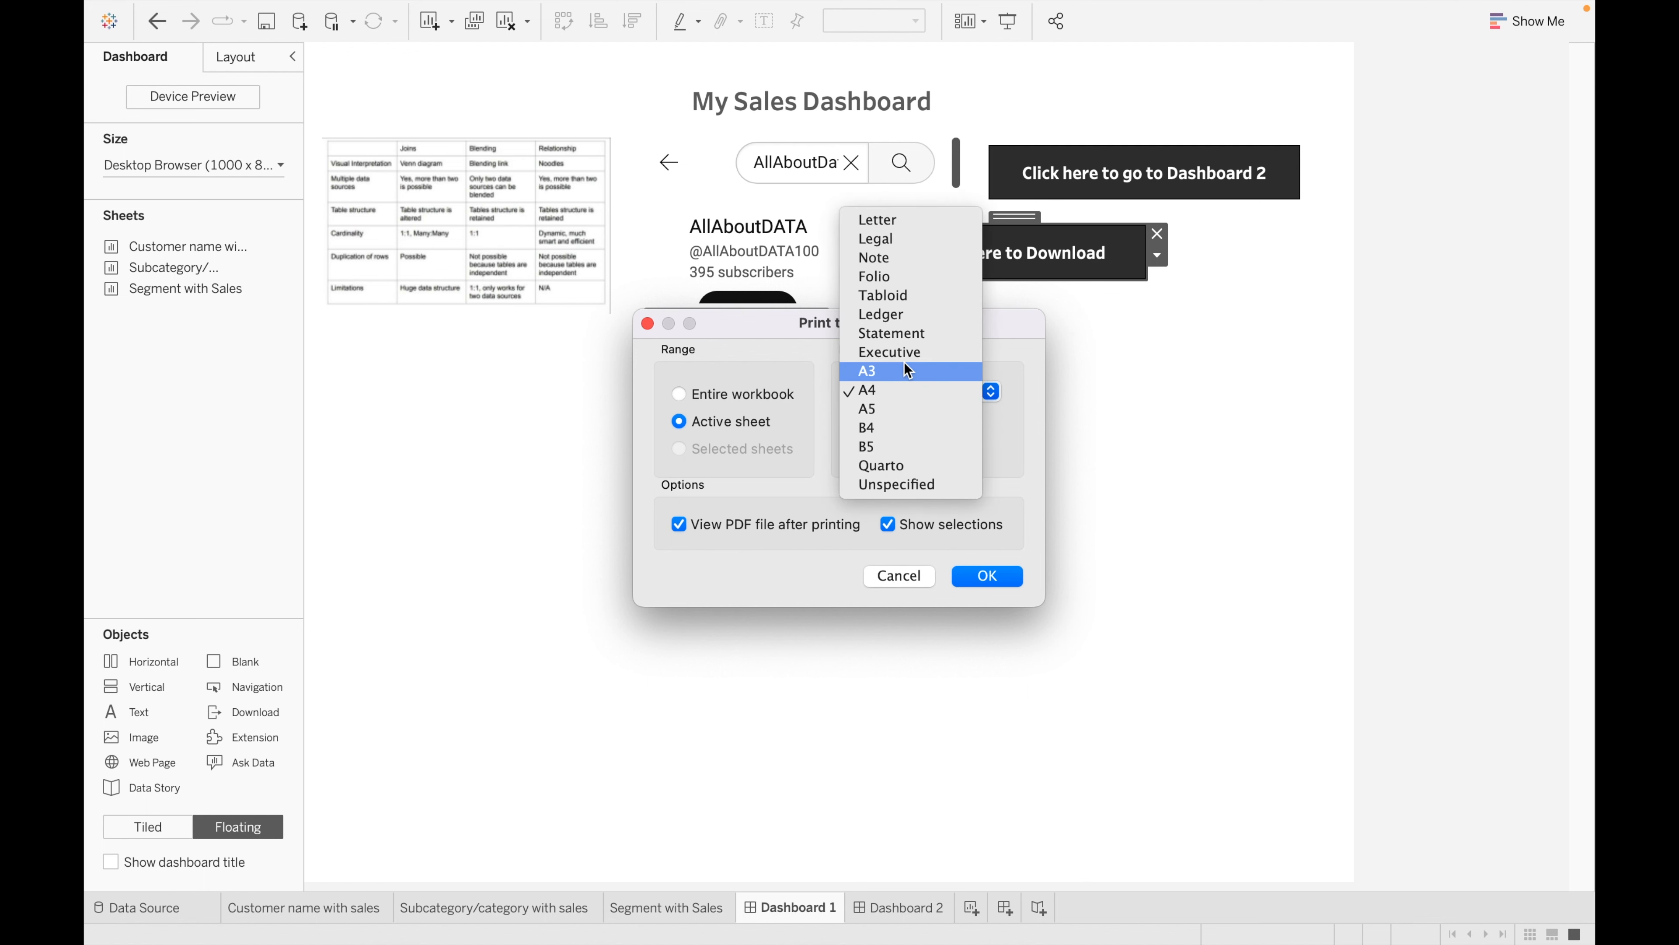
pyautogui.click(1034, 441)
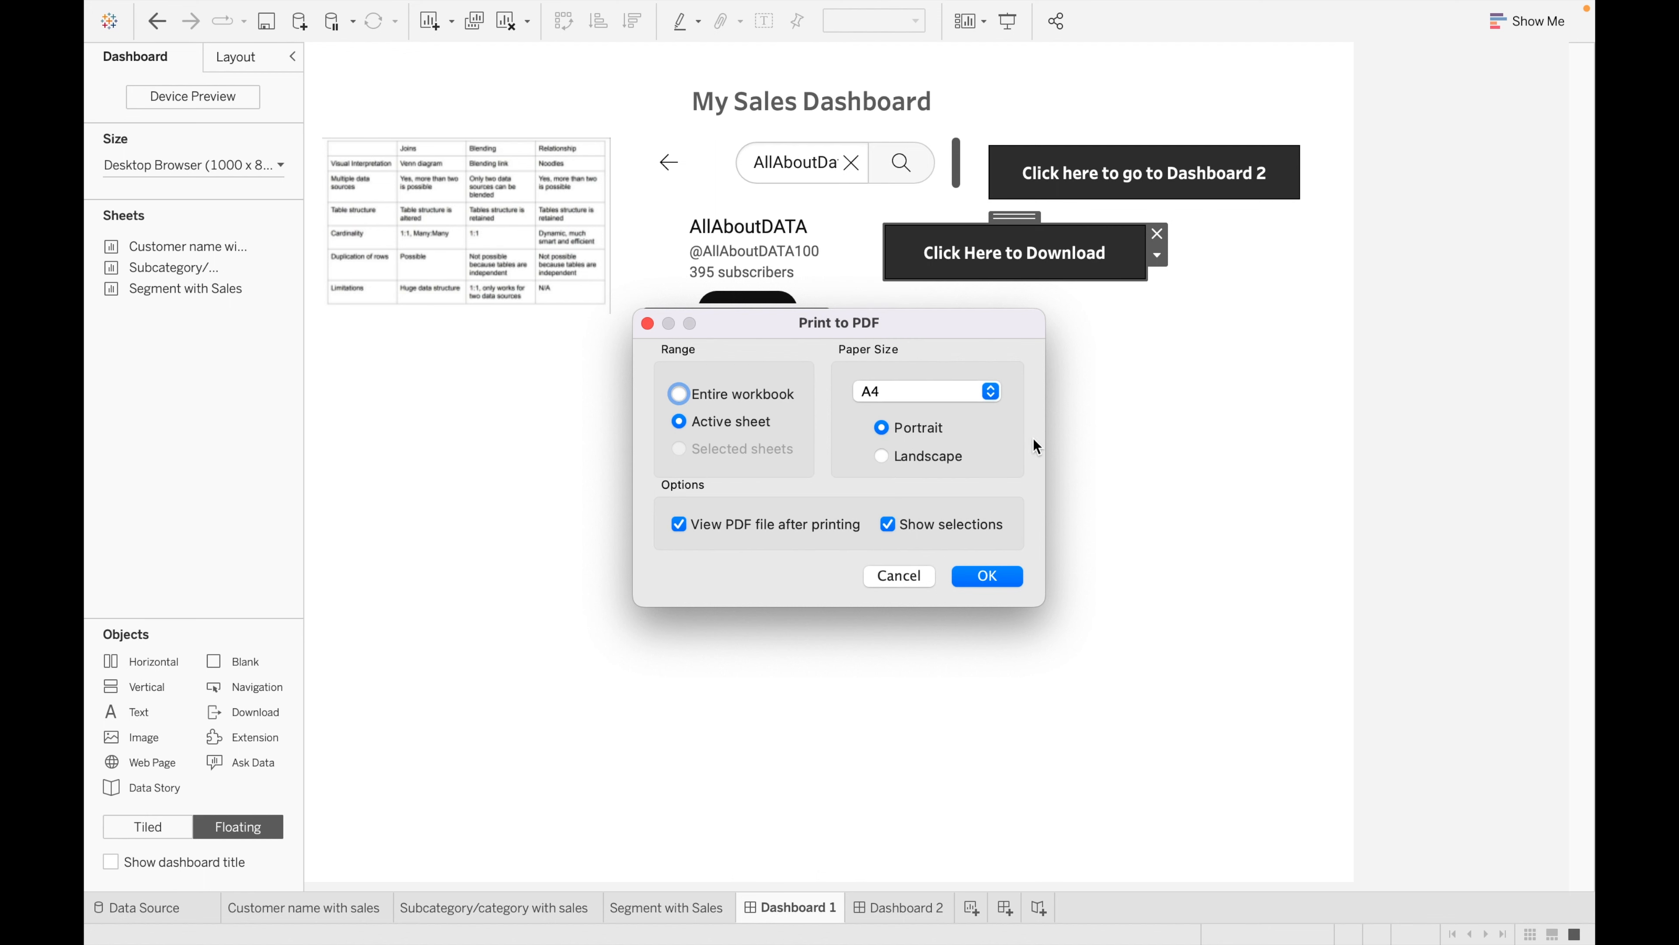
pyautogui.click(993, 391)
pyautogui.click(903, 389)
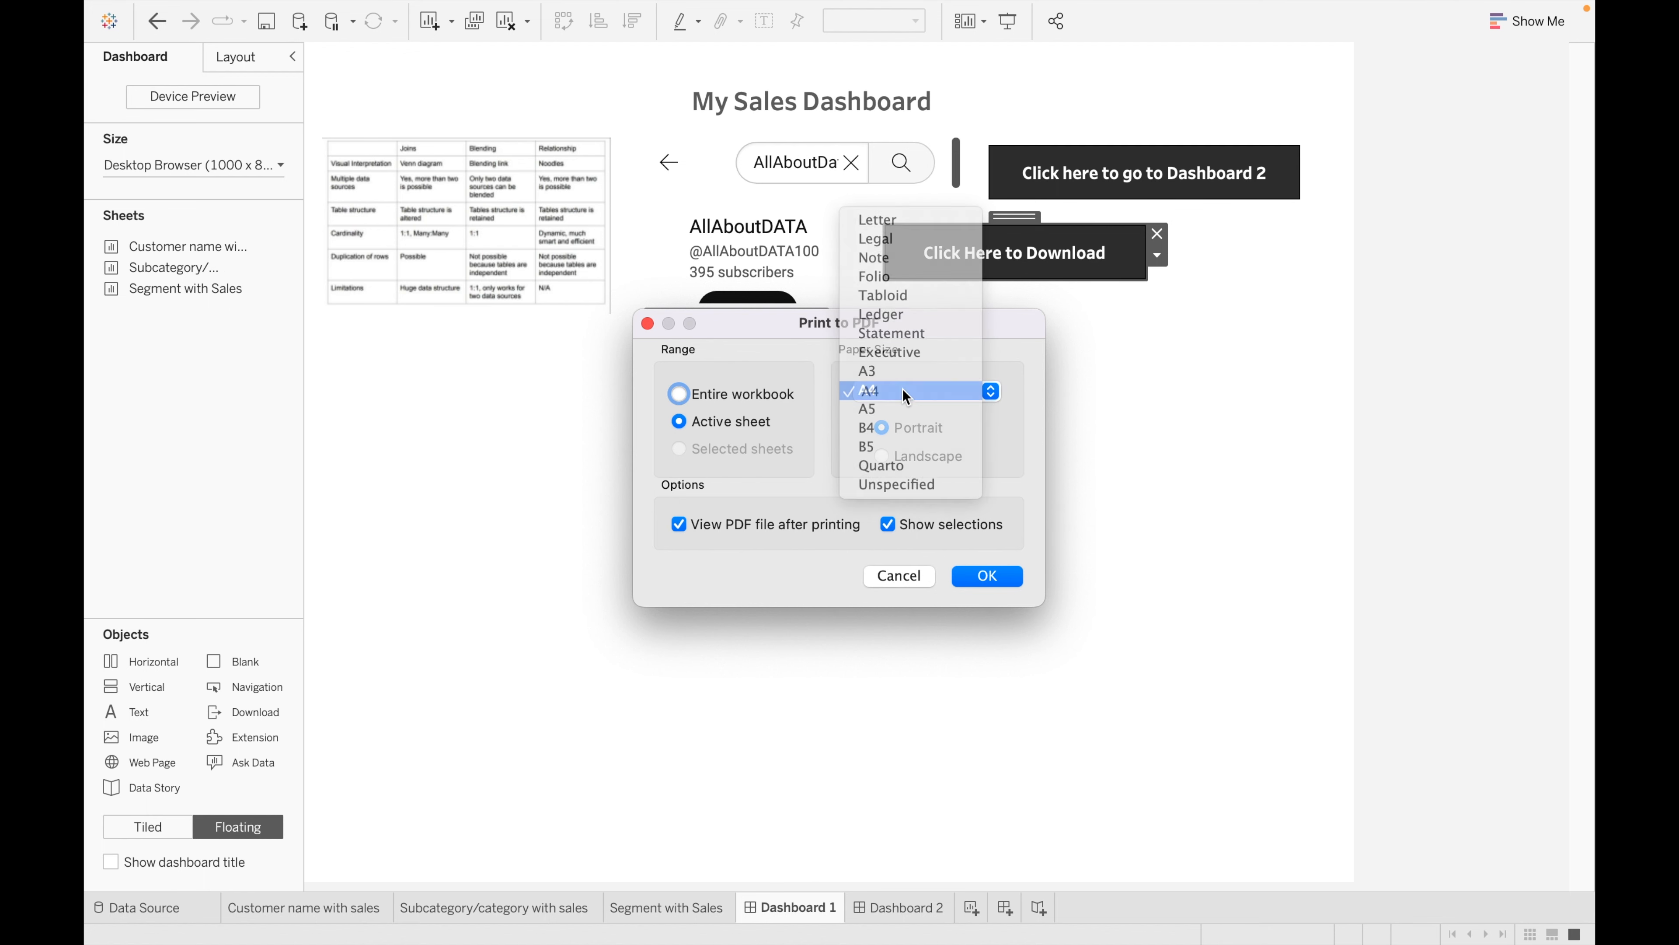
pyautogui.click(988, 576)
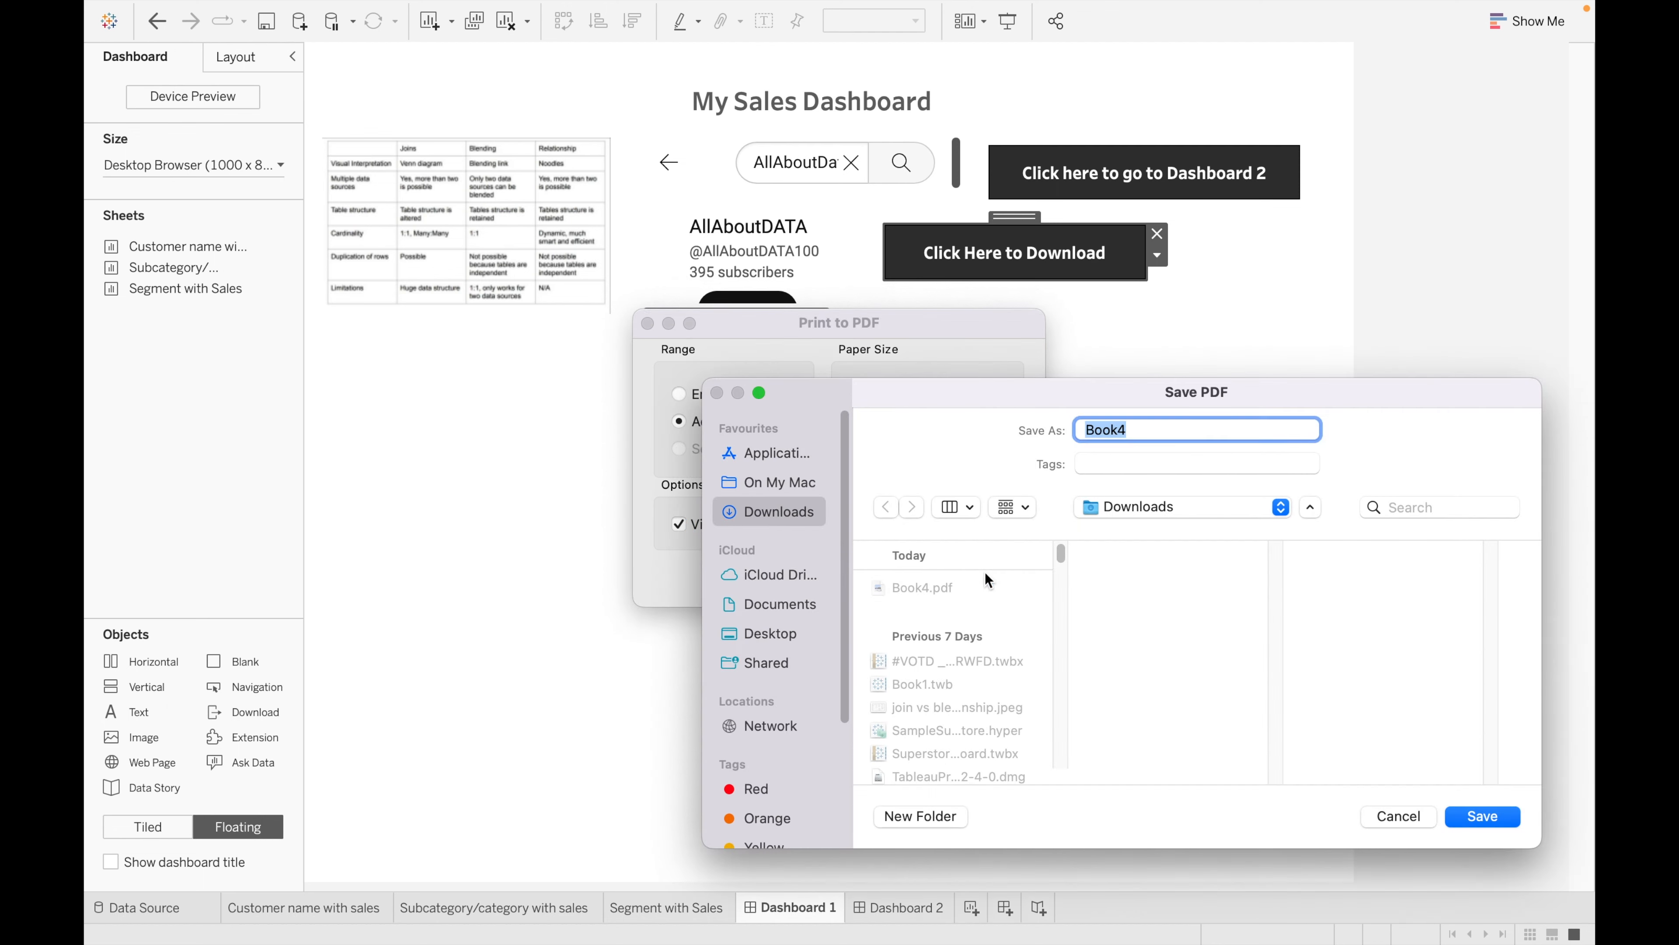
# - Save the dashboard PDF as Book4 in Downloads, replacing the existing file
pyautogui.click(1133, 434)
pyautogui.click(1479, 816)
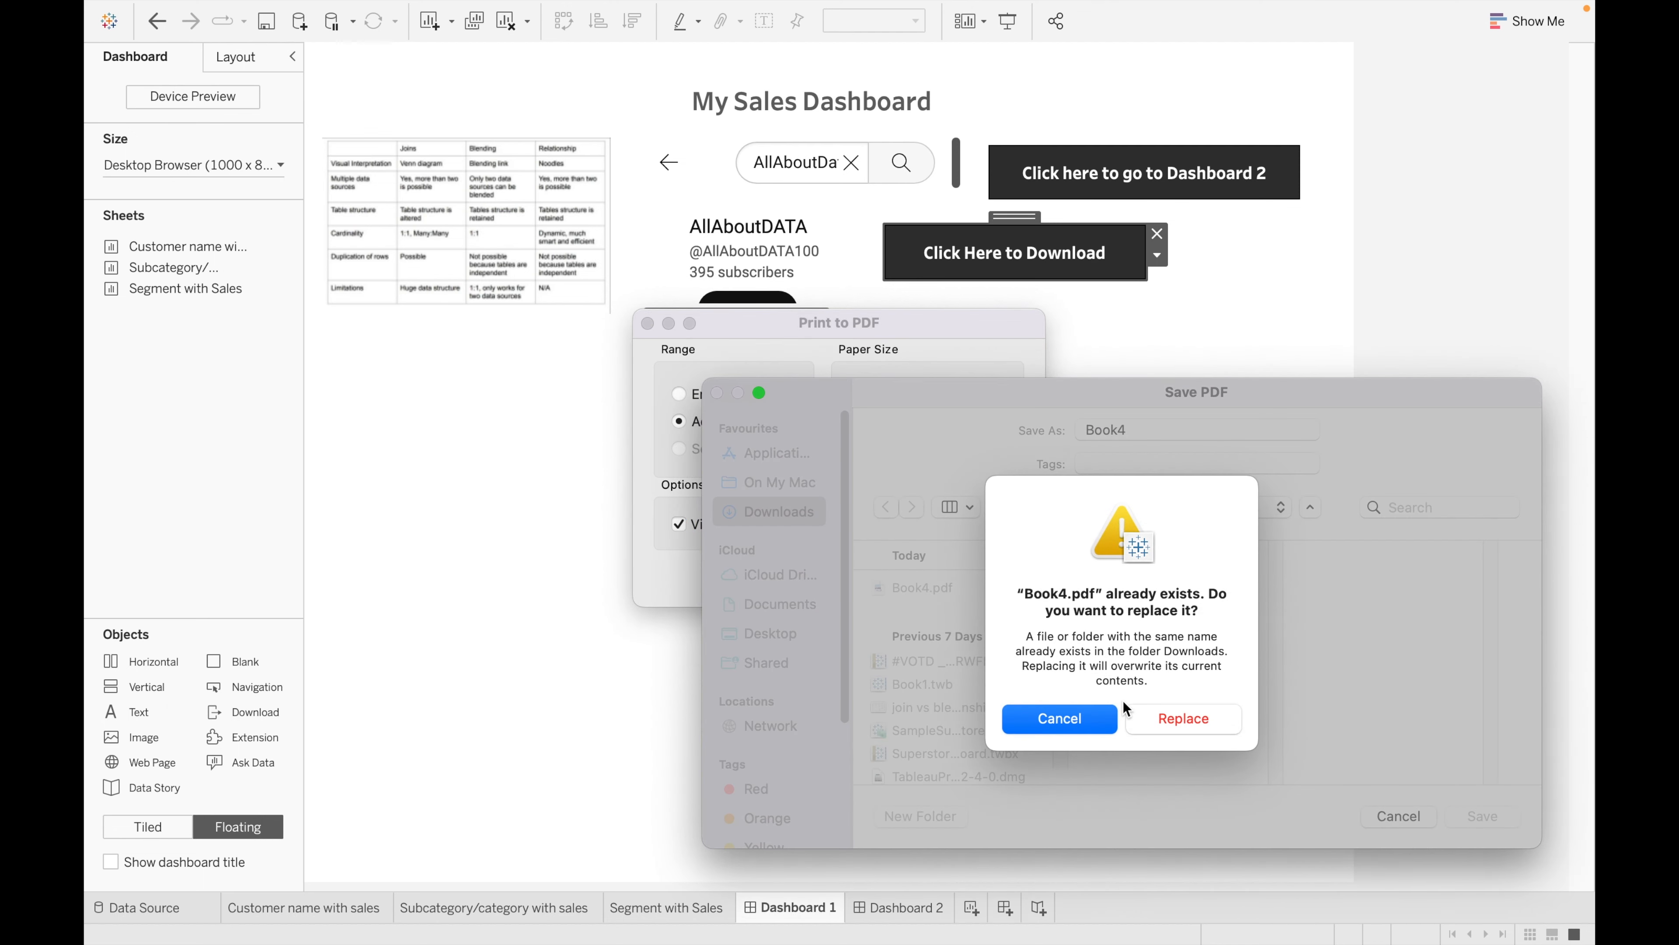
pyautogui.click(1176, 716)
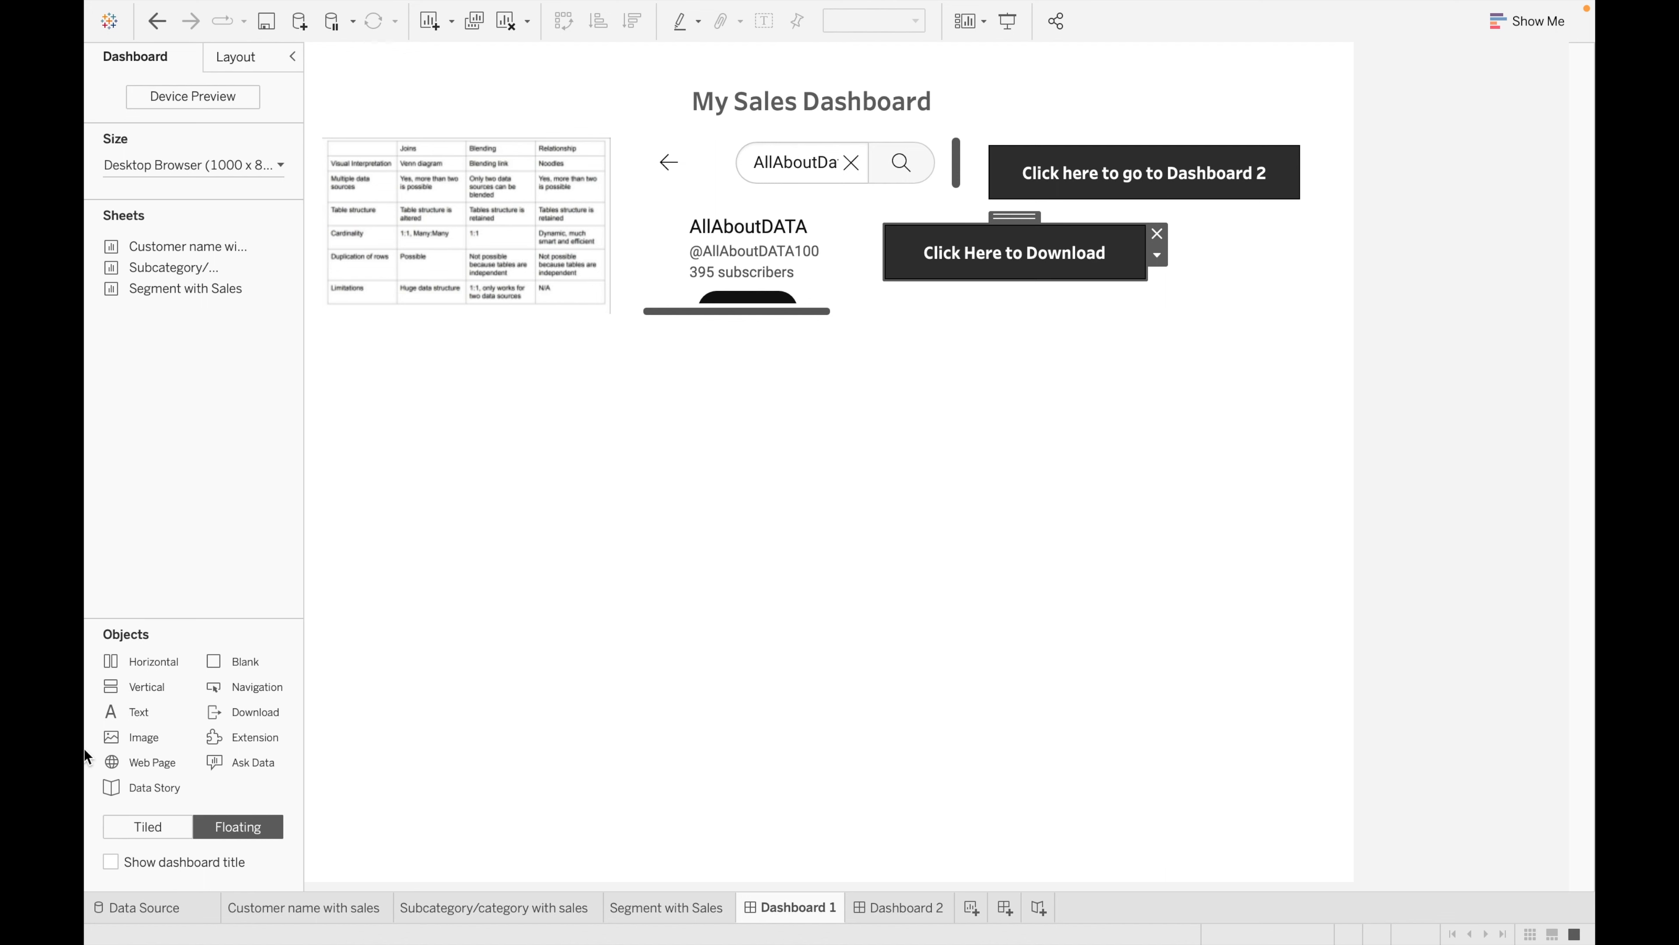
# - Add the Dynamic Sunburst Chart extension to Dashboard 1, move it below the existing objects, and enlarge its width and height
pyautogui.doubleClick(237, 741)
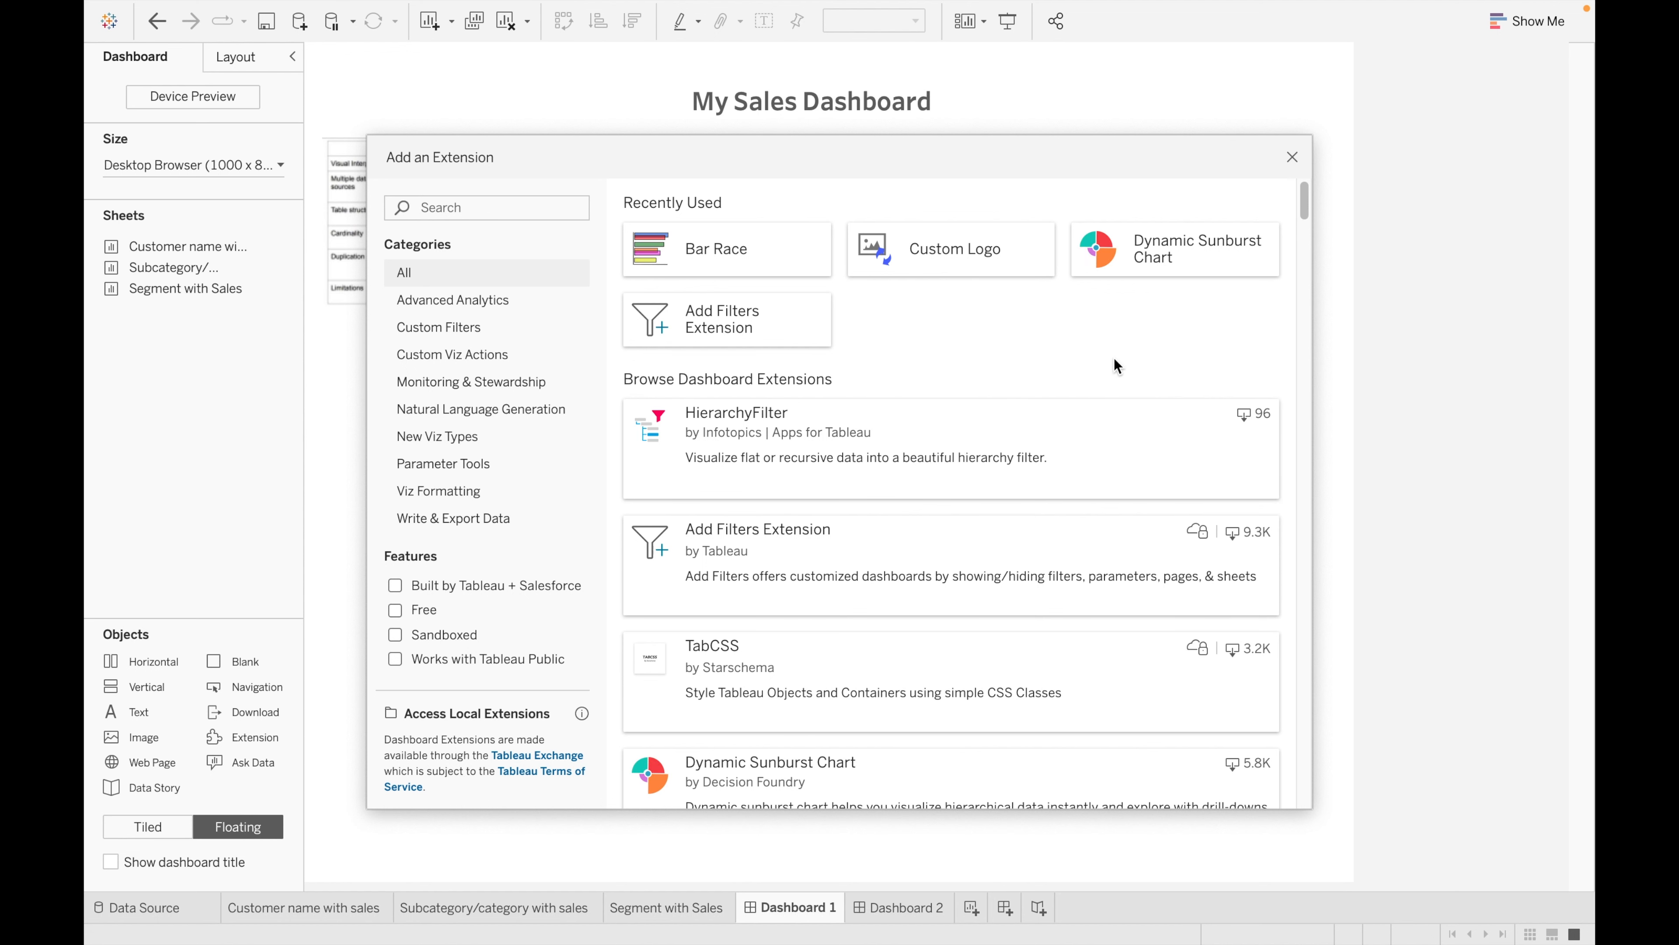
pyautogui.click(1167, 268)
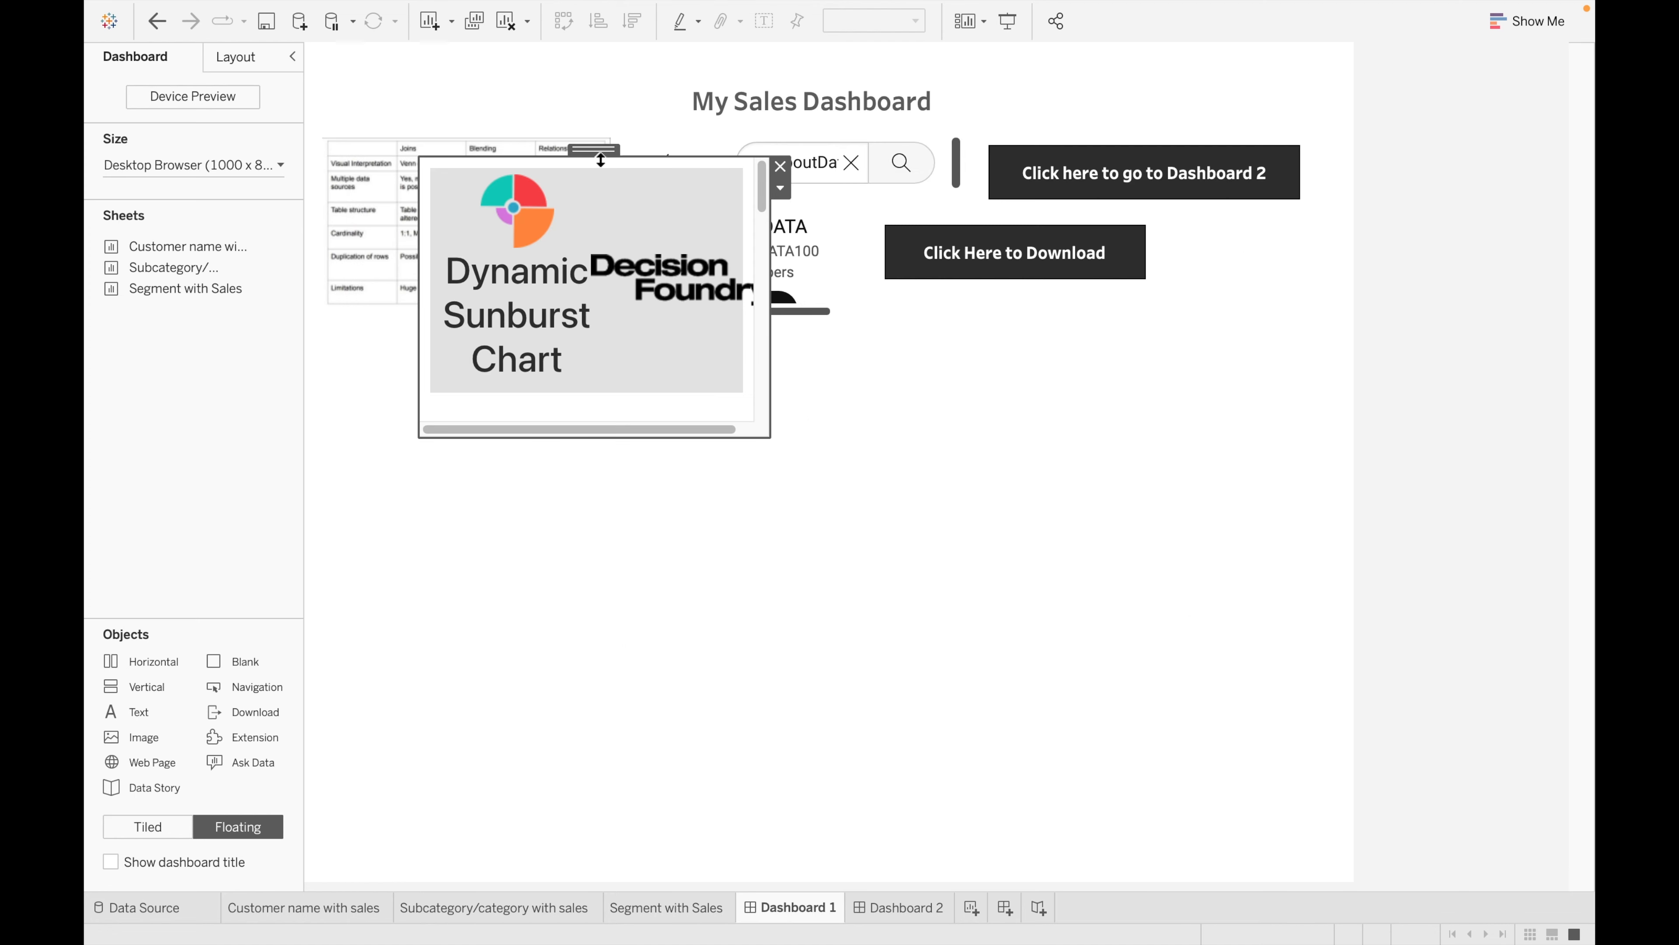
pyautogui.moveTo(601, 153); pyautogui.dragTo(588, 365)
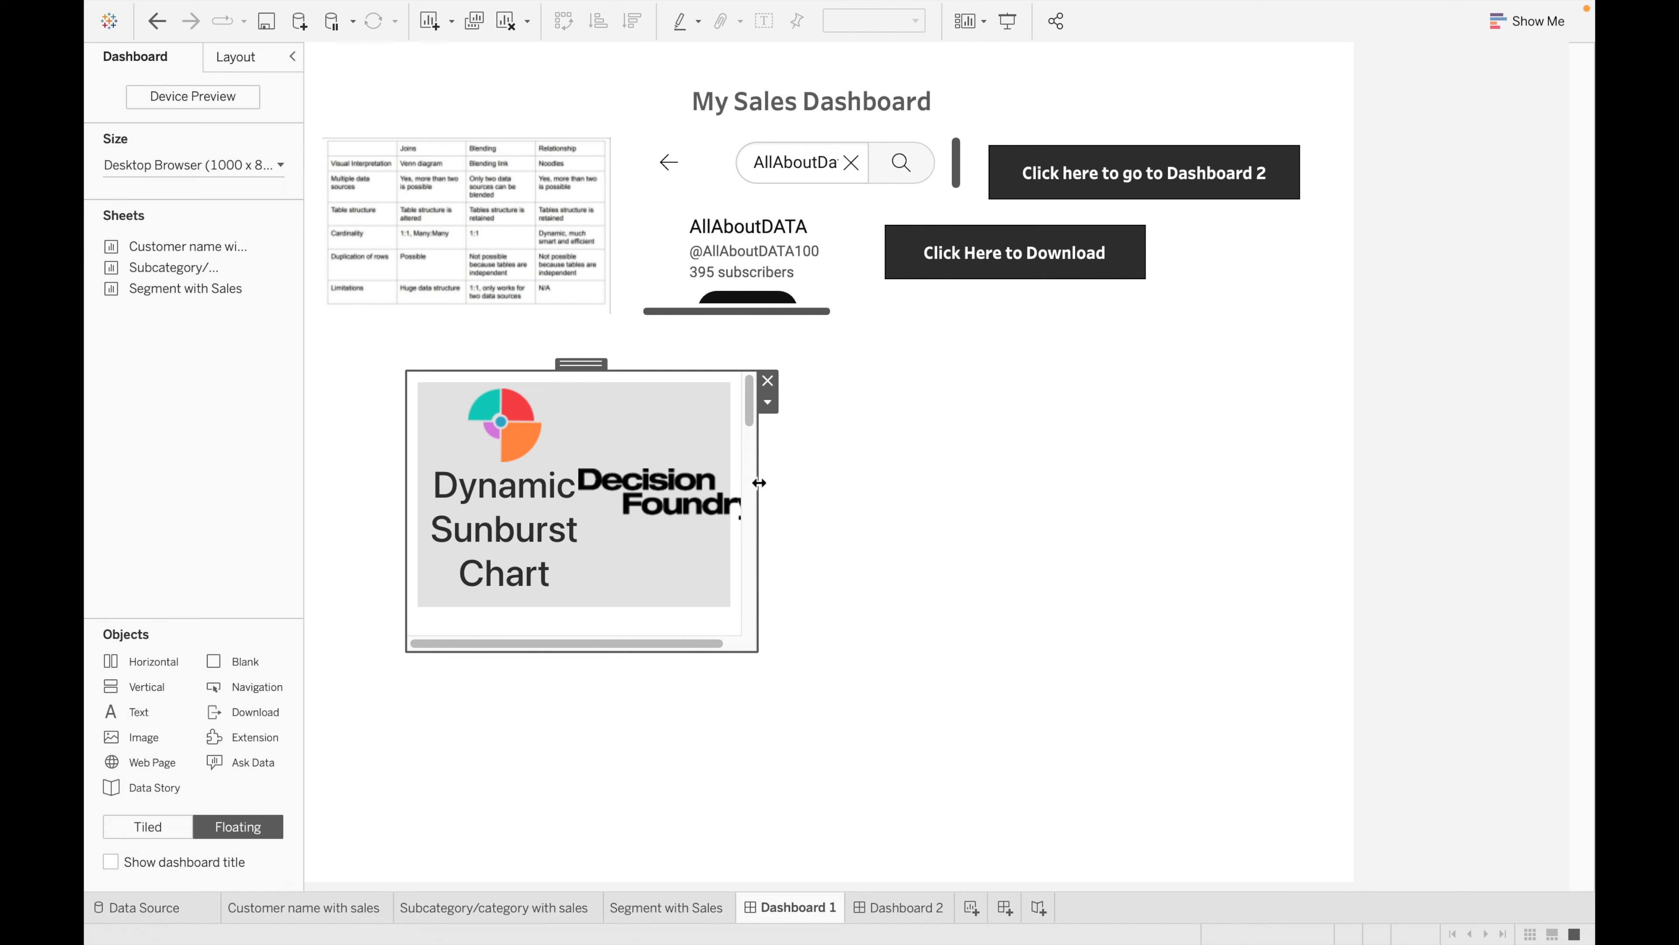
pyautogui.moveTo(759, 482); pyautogui.dragTo(1128, 523)
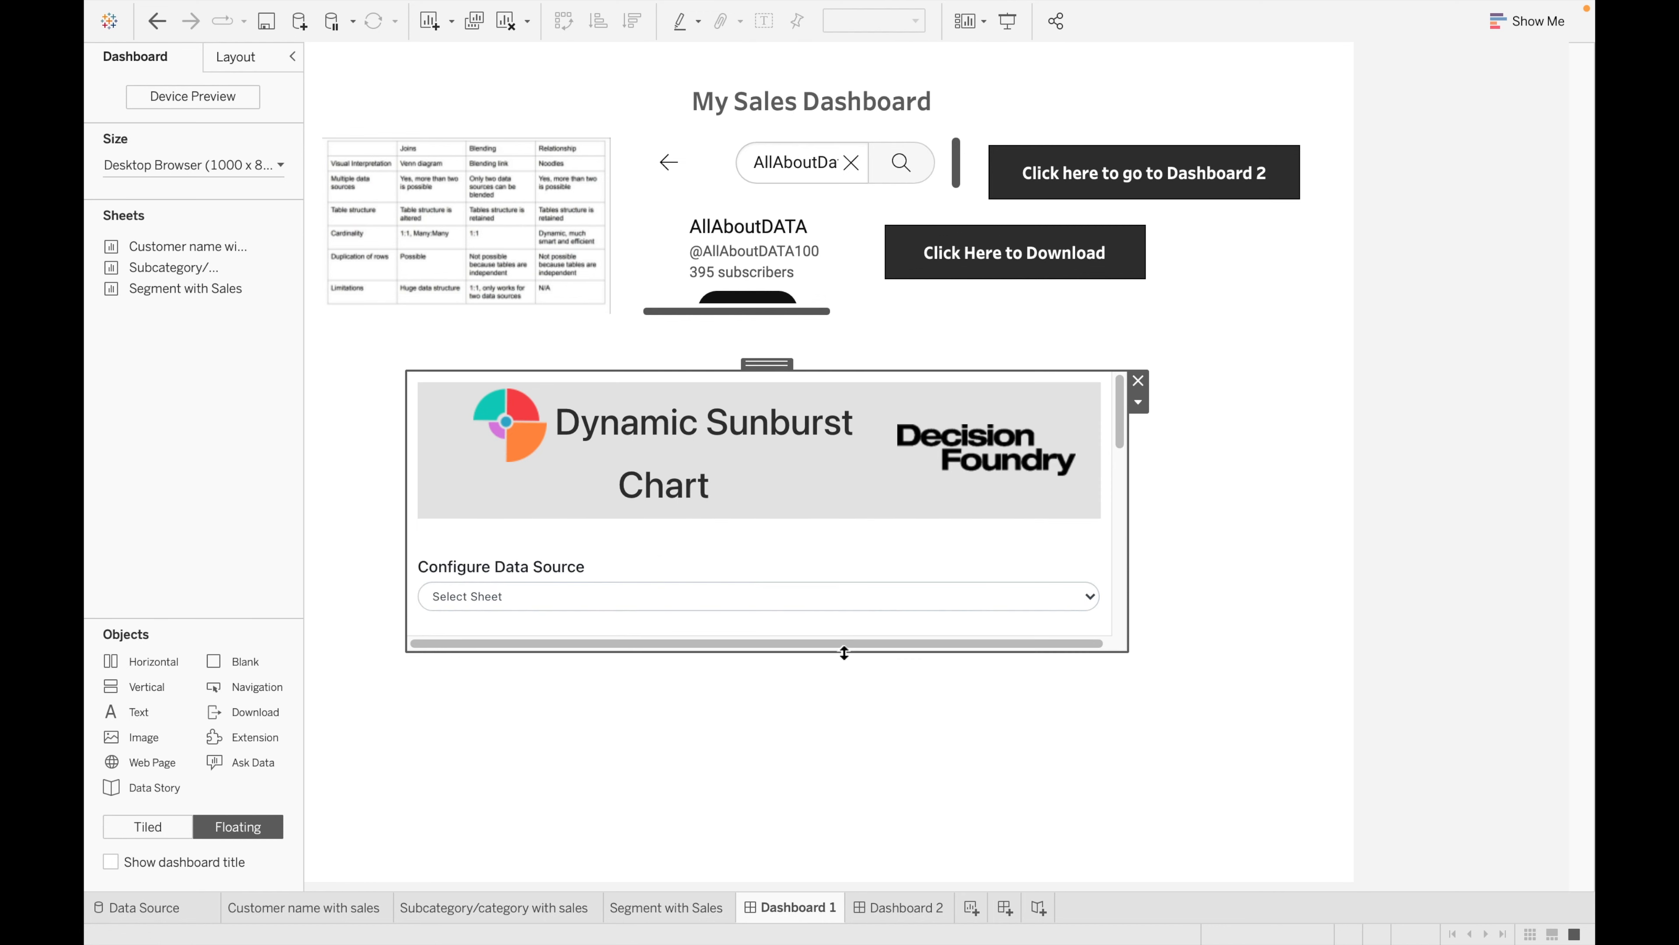
pyautogui.moveTo(840, 652); pyautogui.dragTo(846, 752)
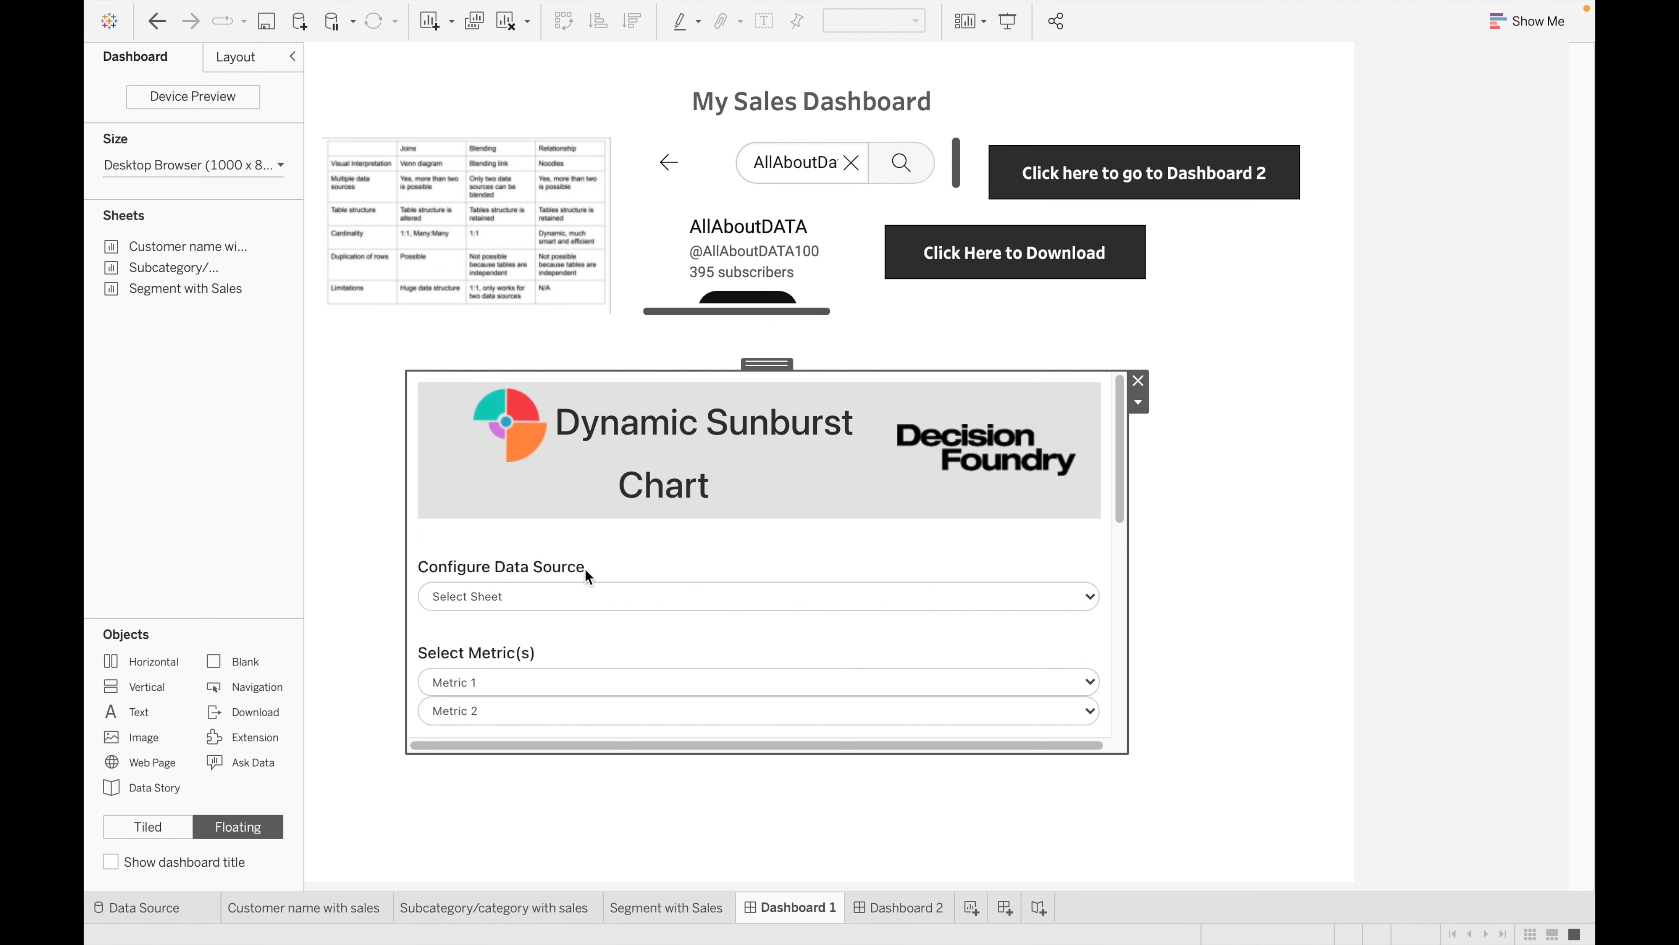
# - Try to choose a data source sheet for the sunburst extension
pyautogui.click(596, 593)
pyautogui.click(595, 595)
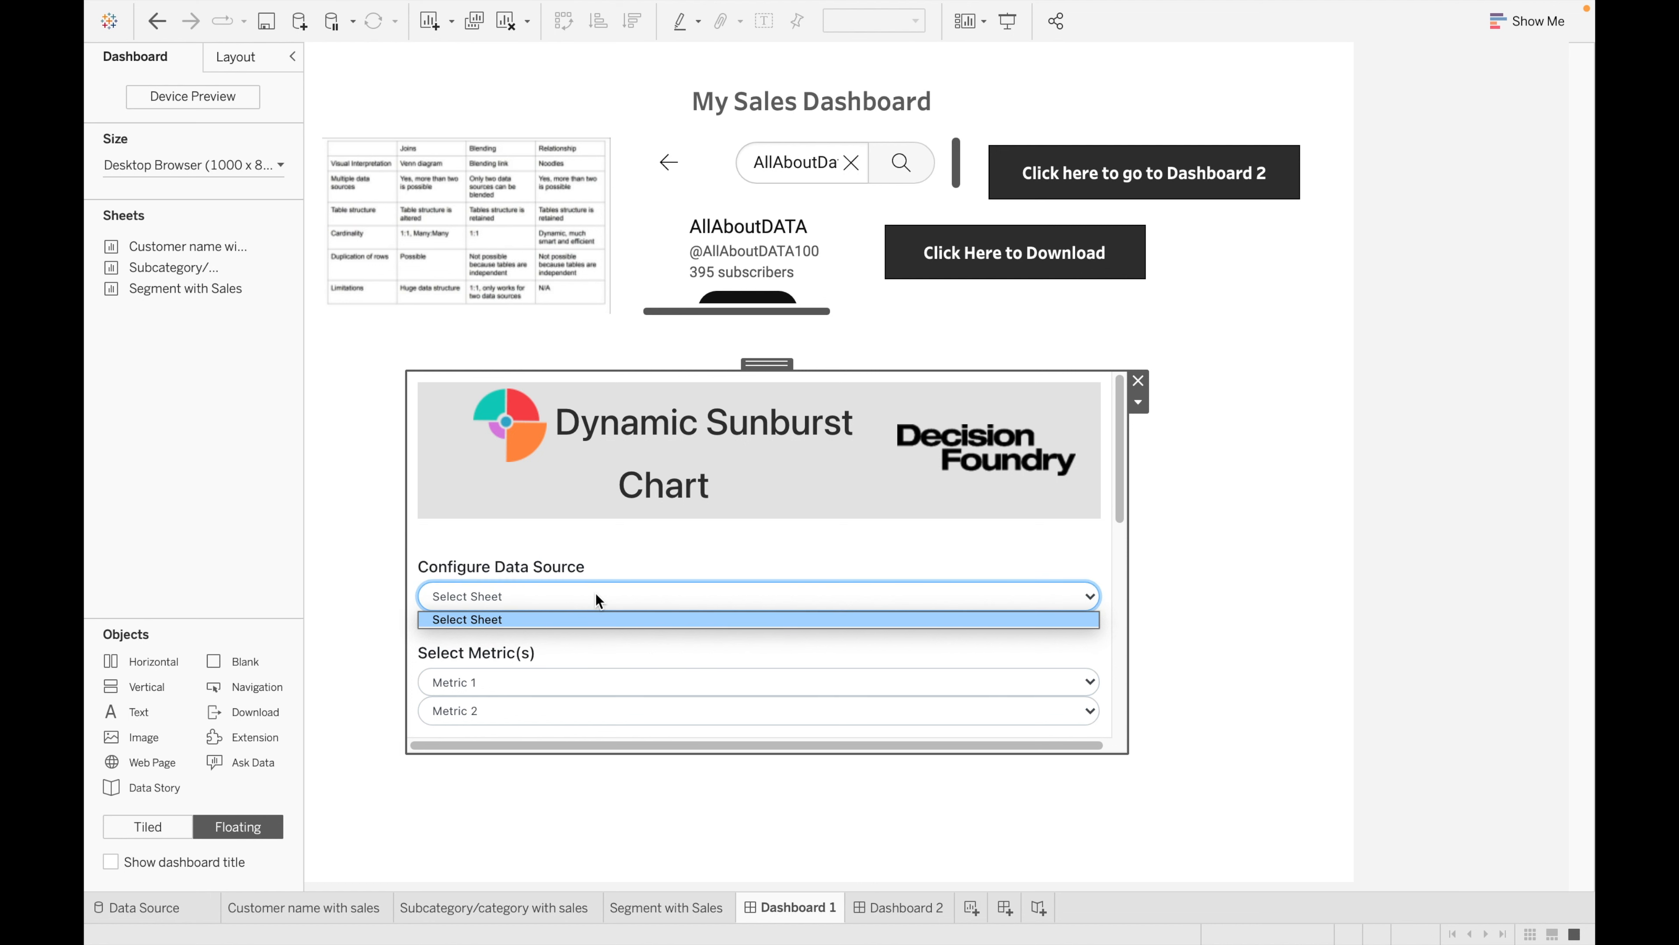
pyautogui.click(591, 620)
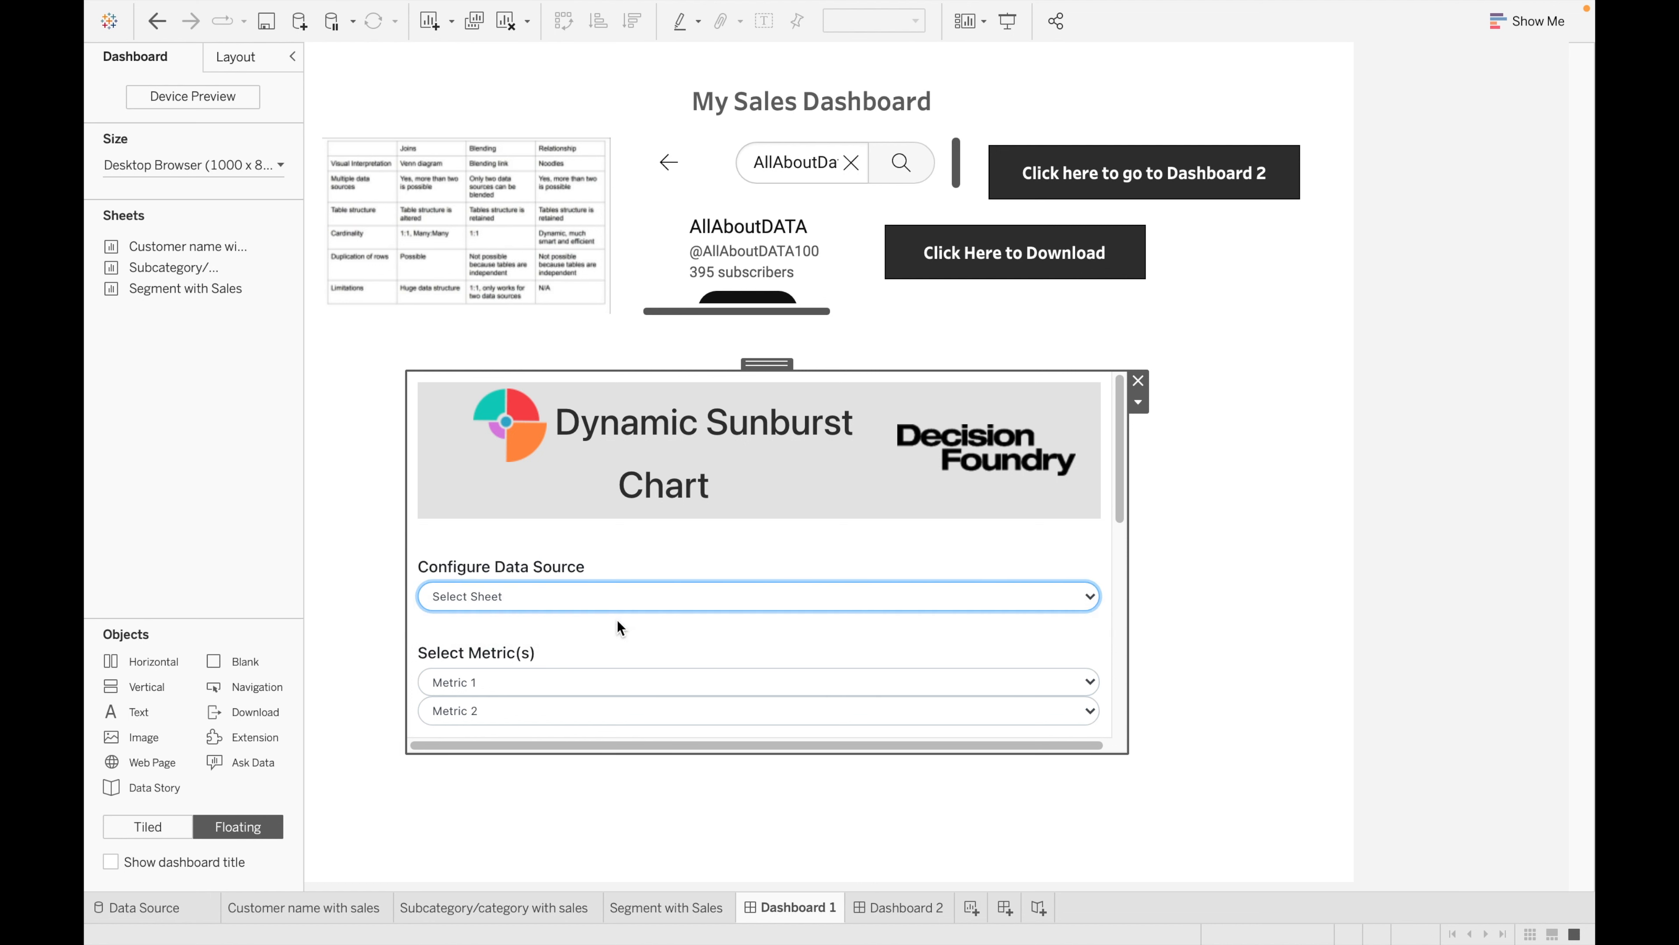
# - Create a new worksheet and place Segment and Ship Mode on Rows, in that order
pyautogui.click(970, 907)
pyautogui.click(161, 518)
pyautogui.click(196, 382)
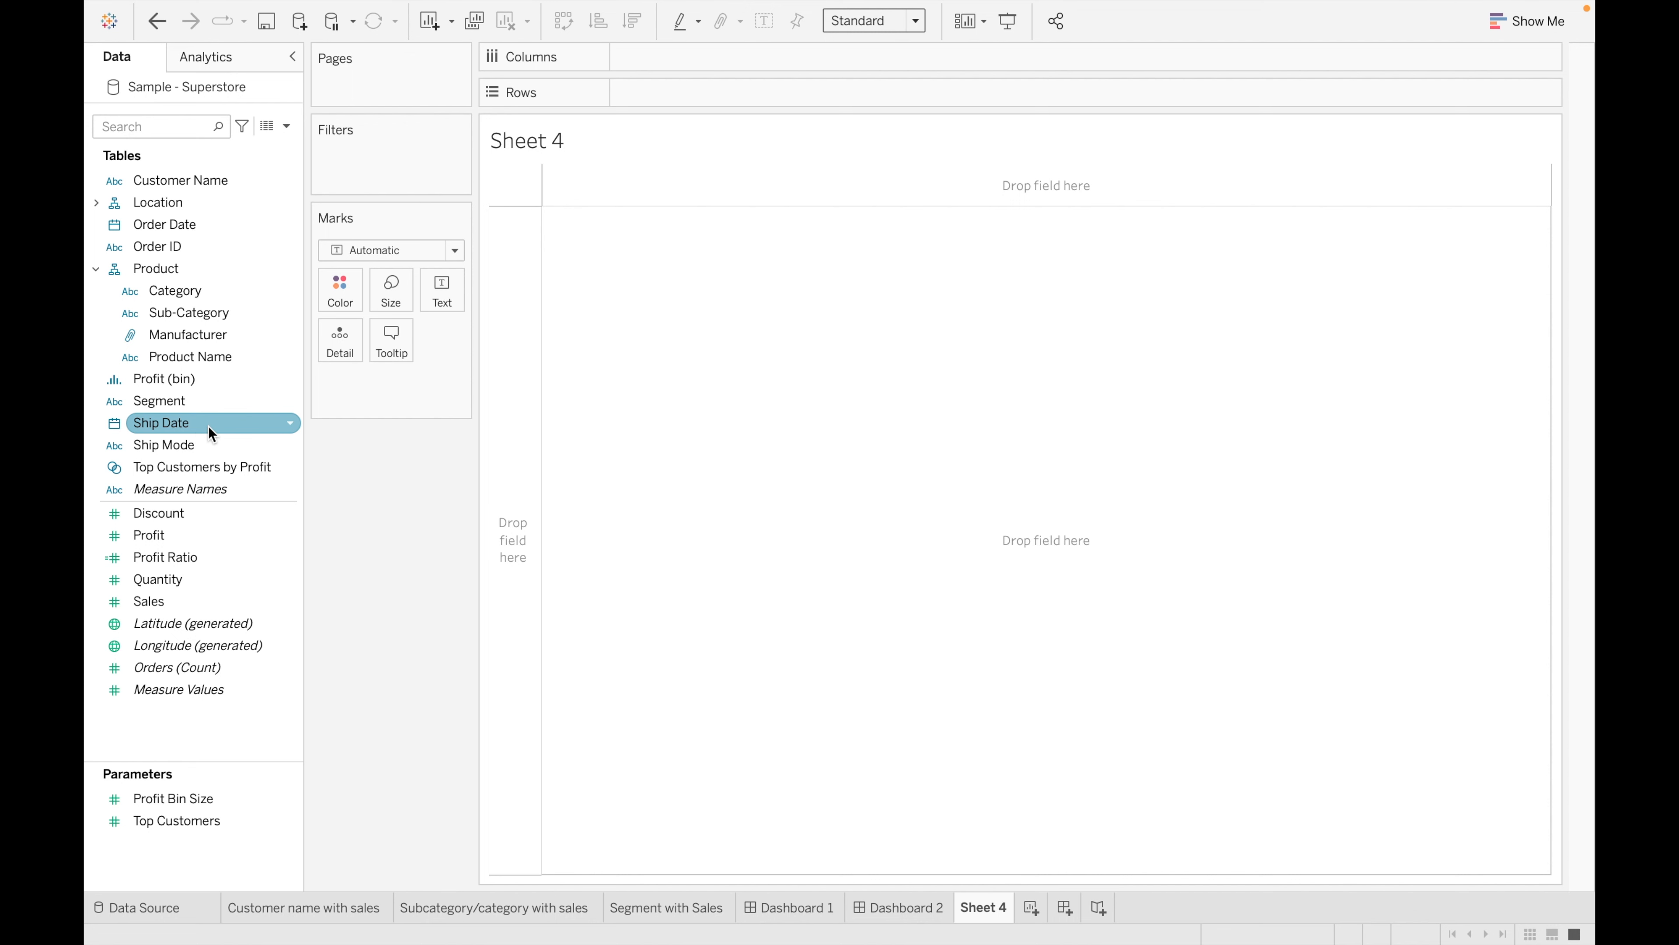
pyautogui.doubleClick(197, 400)
pyautogui.doubleClick(203, 445)
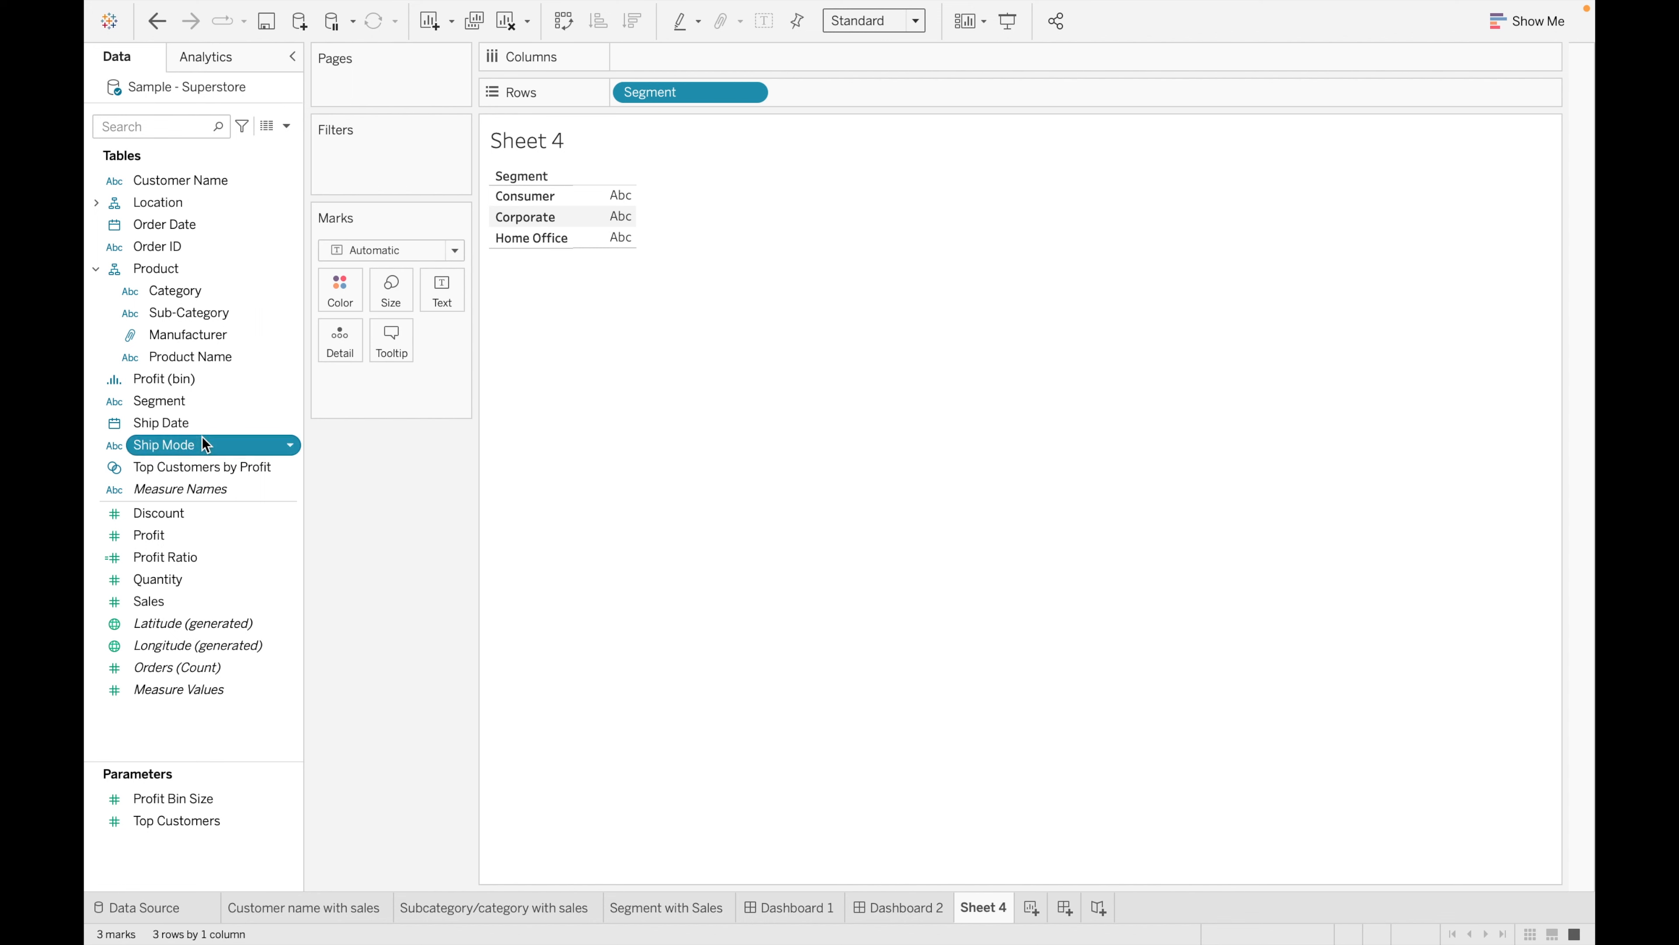
pyautogui.moveTo(657, 61); pyautogui.dragTo(853, 94)
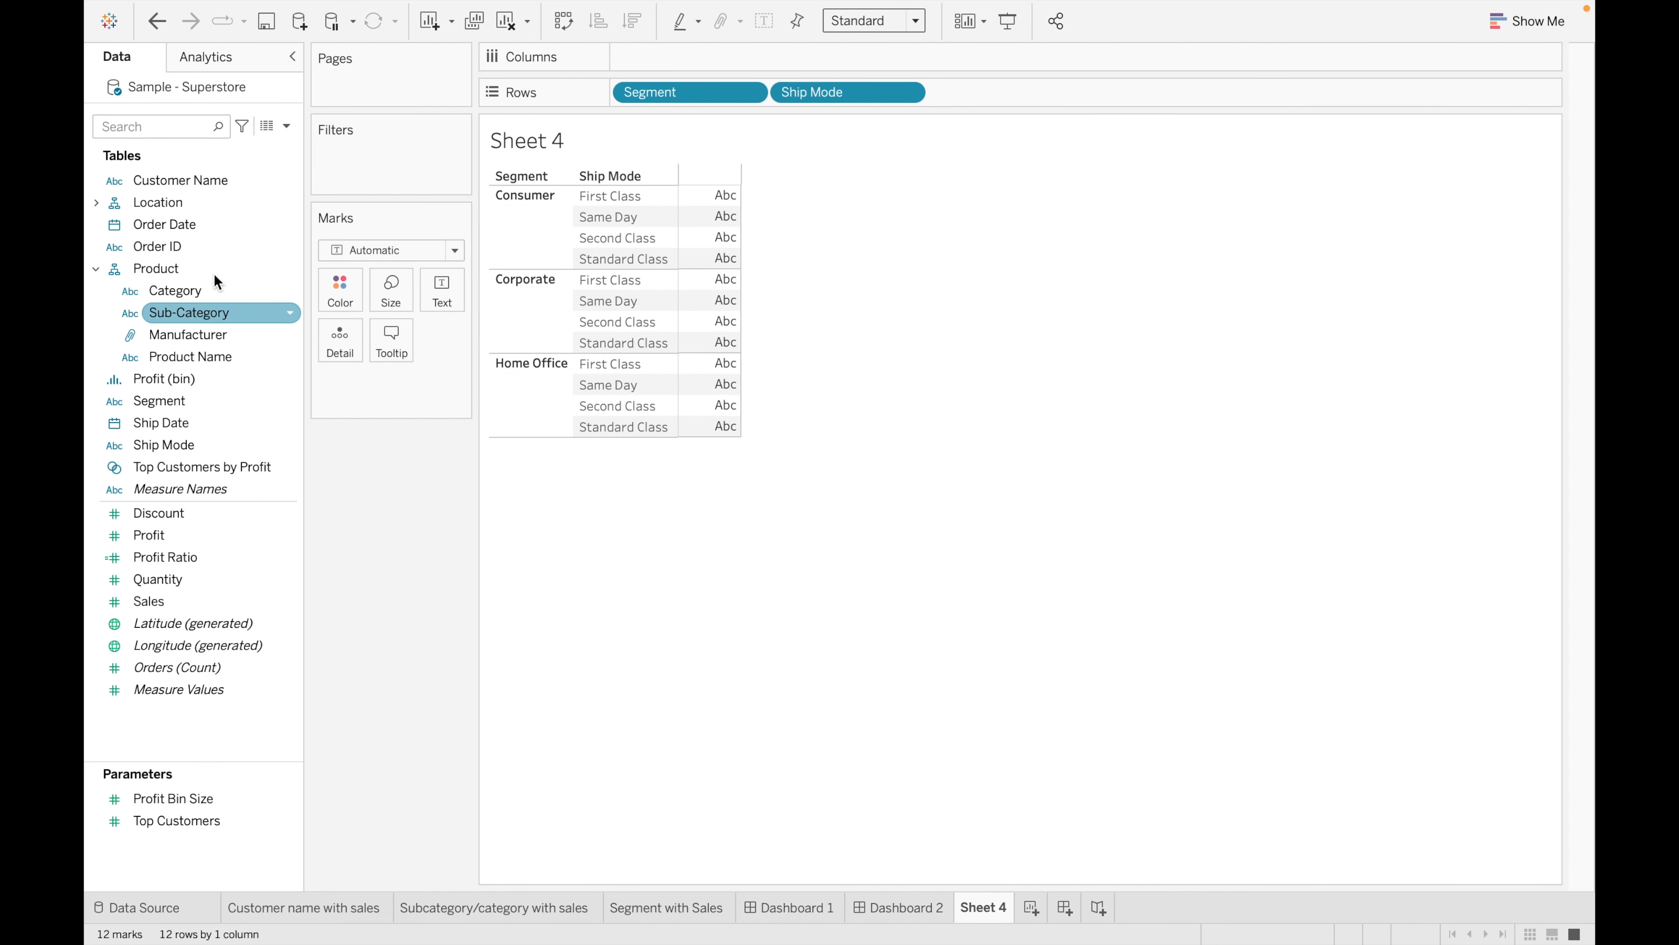
pyautogui.moveTo(219, 184); pyautogui.dragTo(1031, 106)
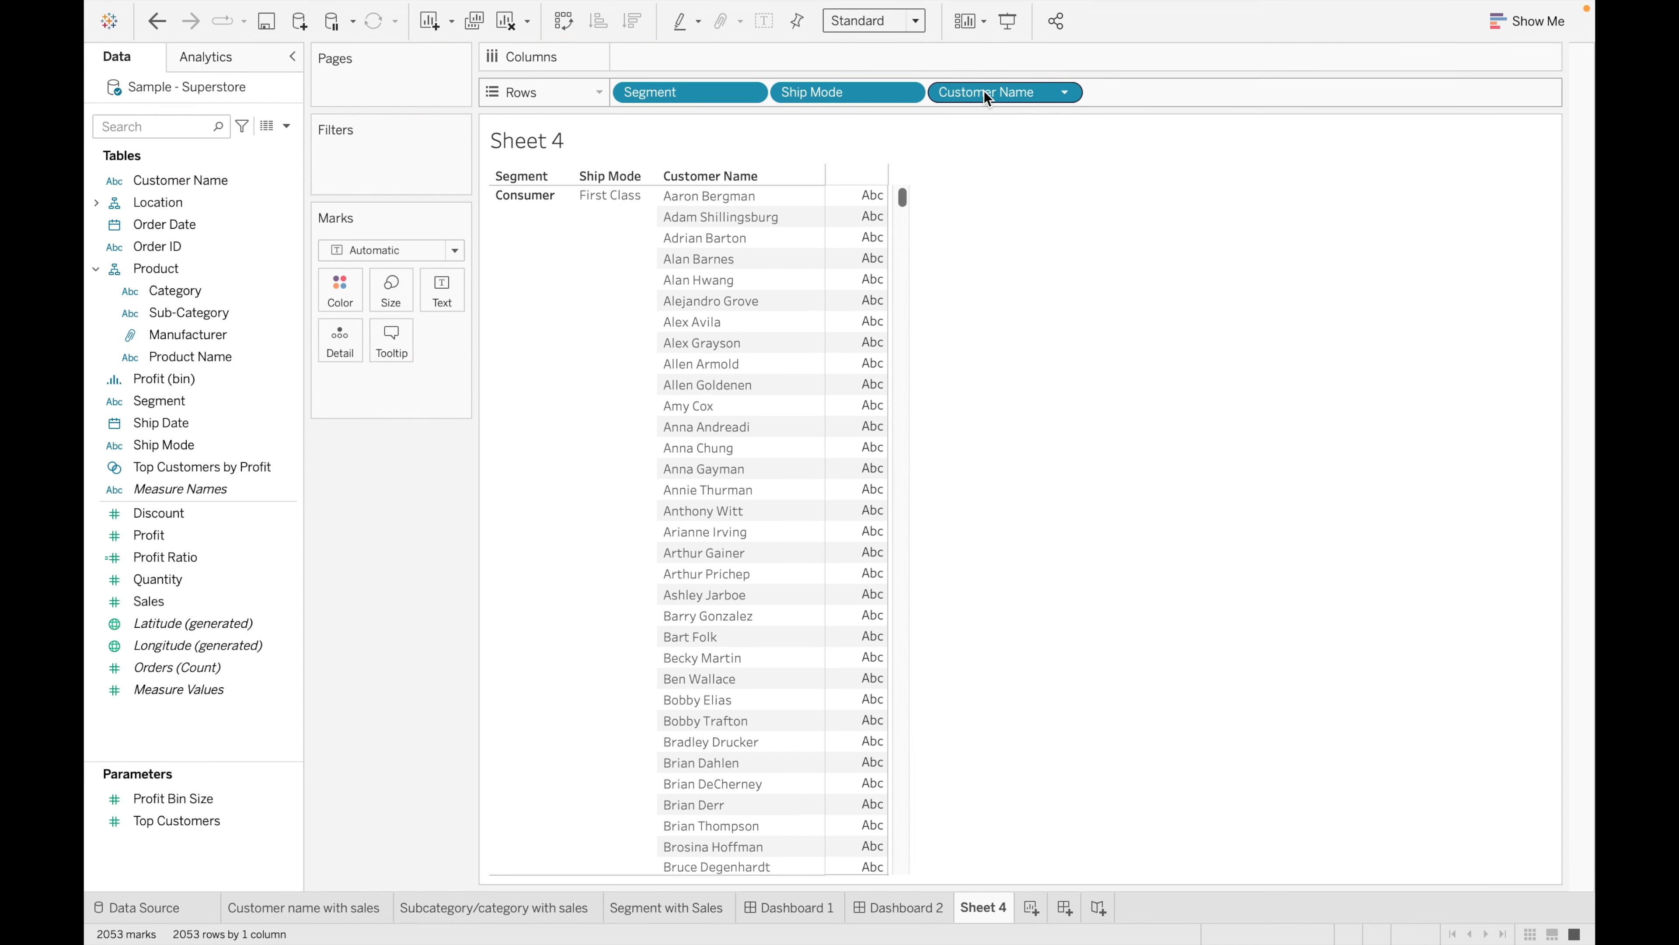
pyautogui.moveTo(1051, 92); pyautogui.dragTo(328, 547)
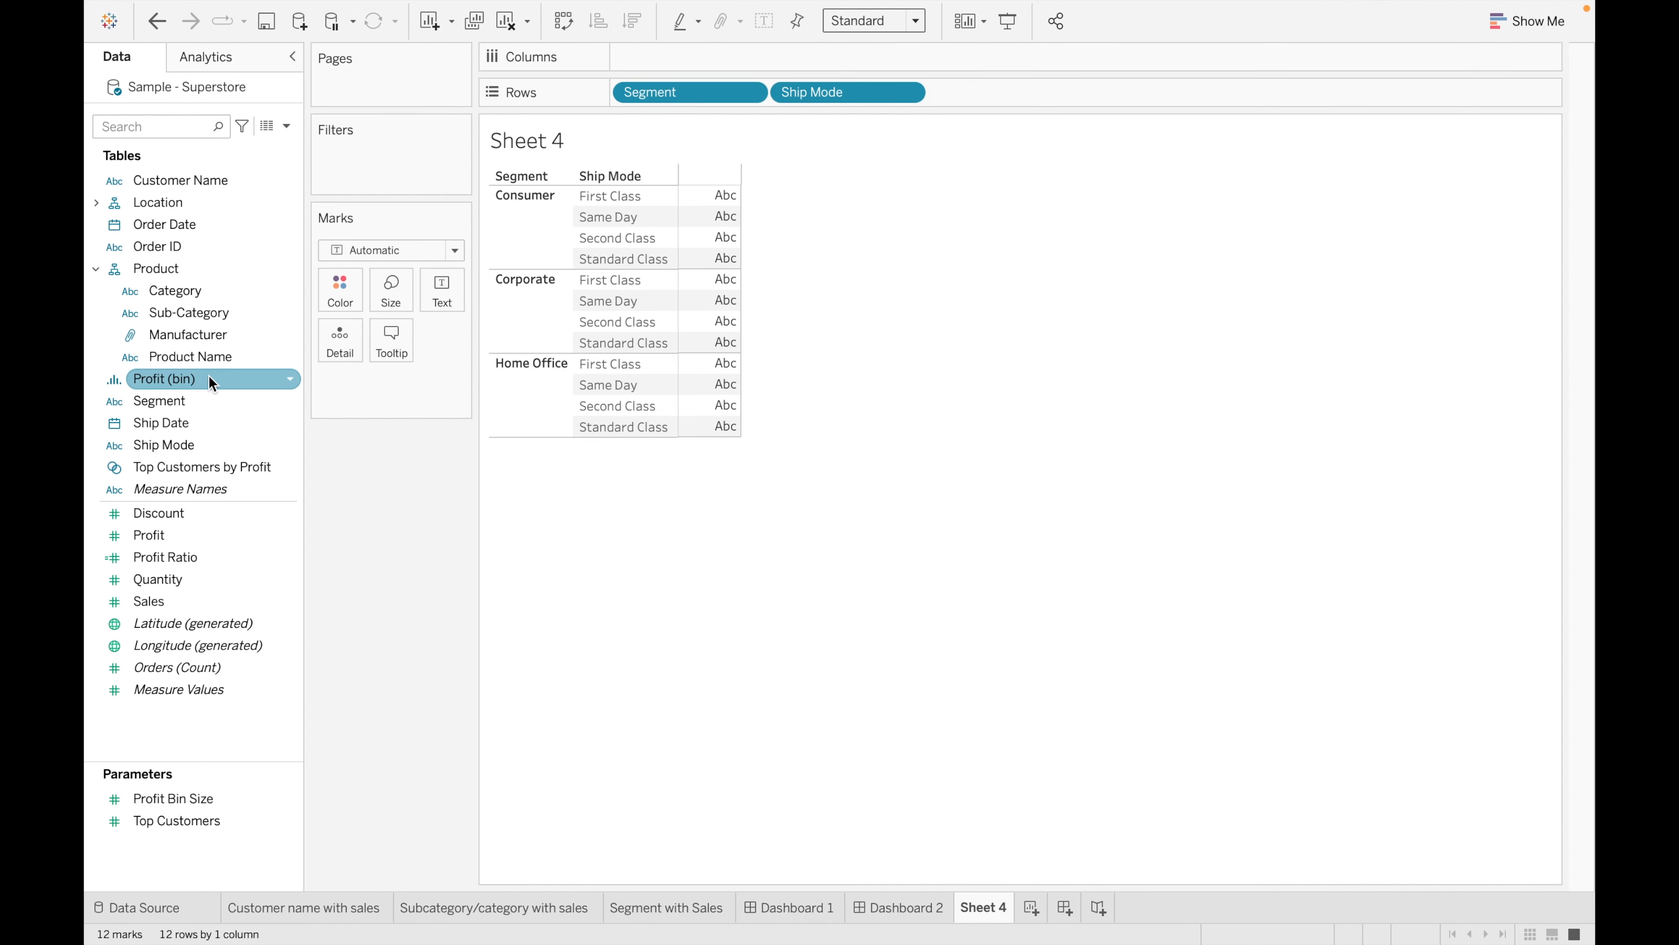
pyautogui.doubleClick(225, 319)
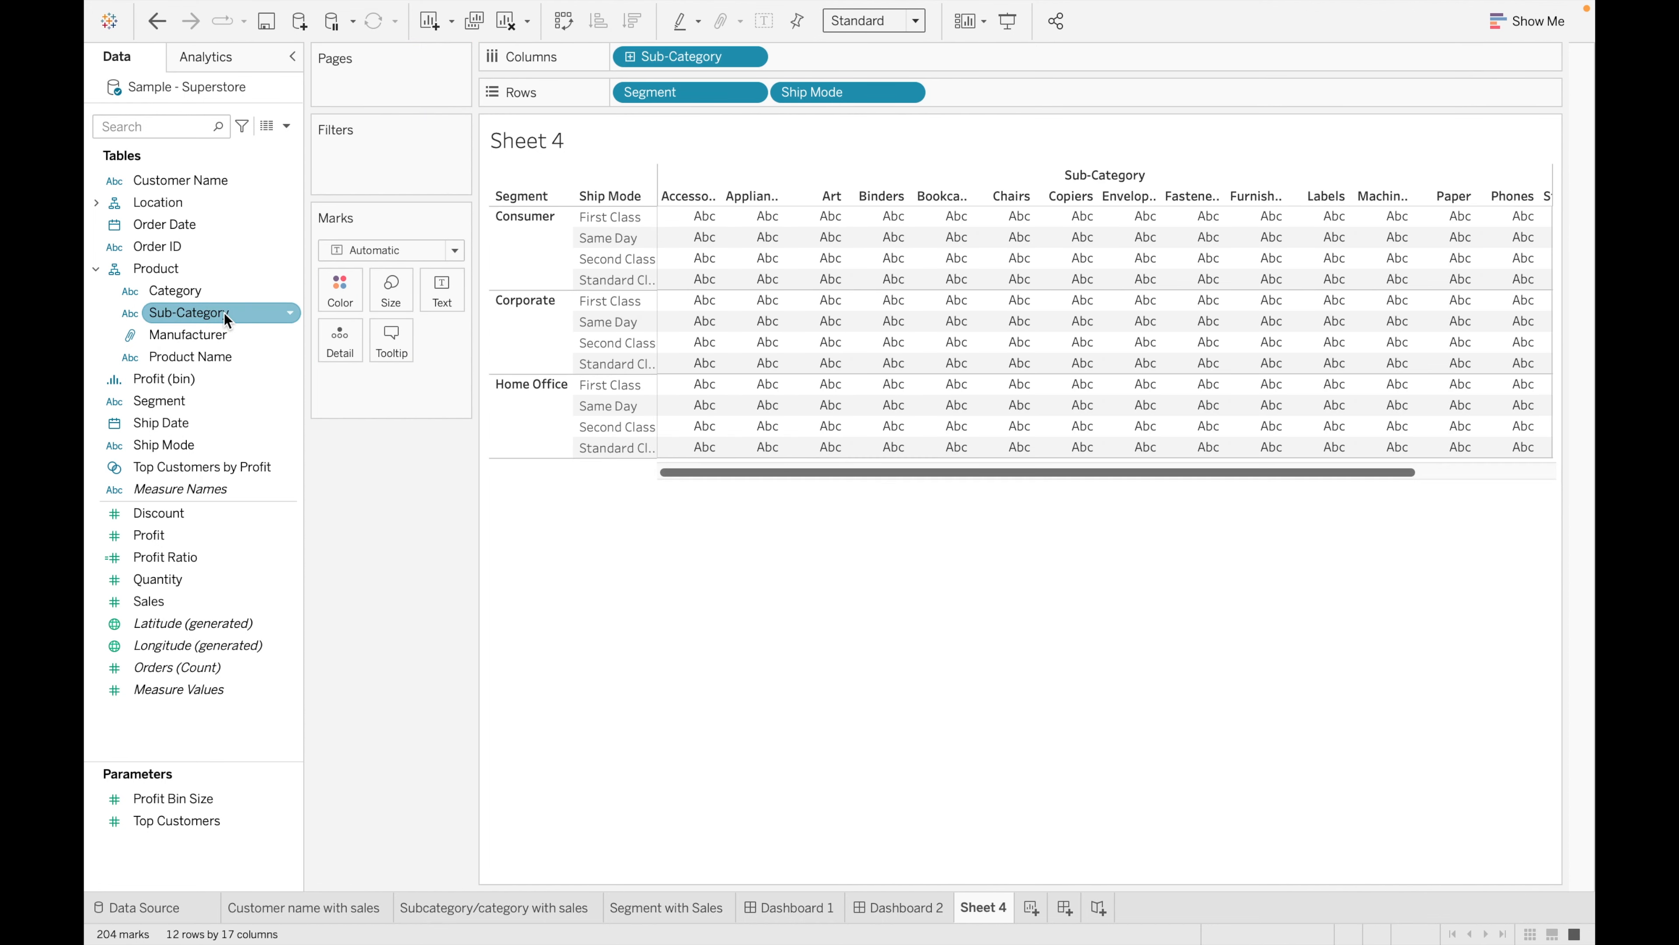
pyautogui.moveTo(723, 57); pyautogui.dragTo(1057, 74)
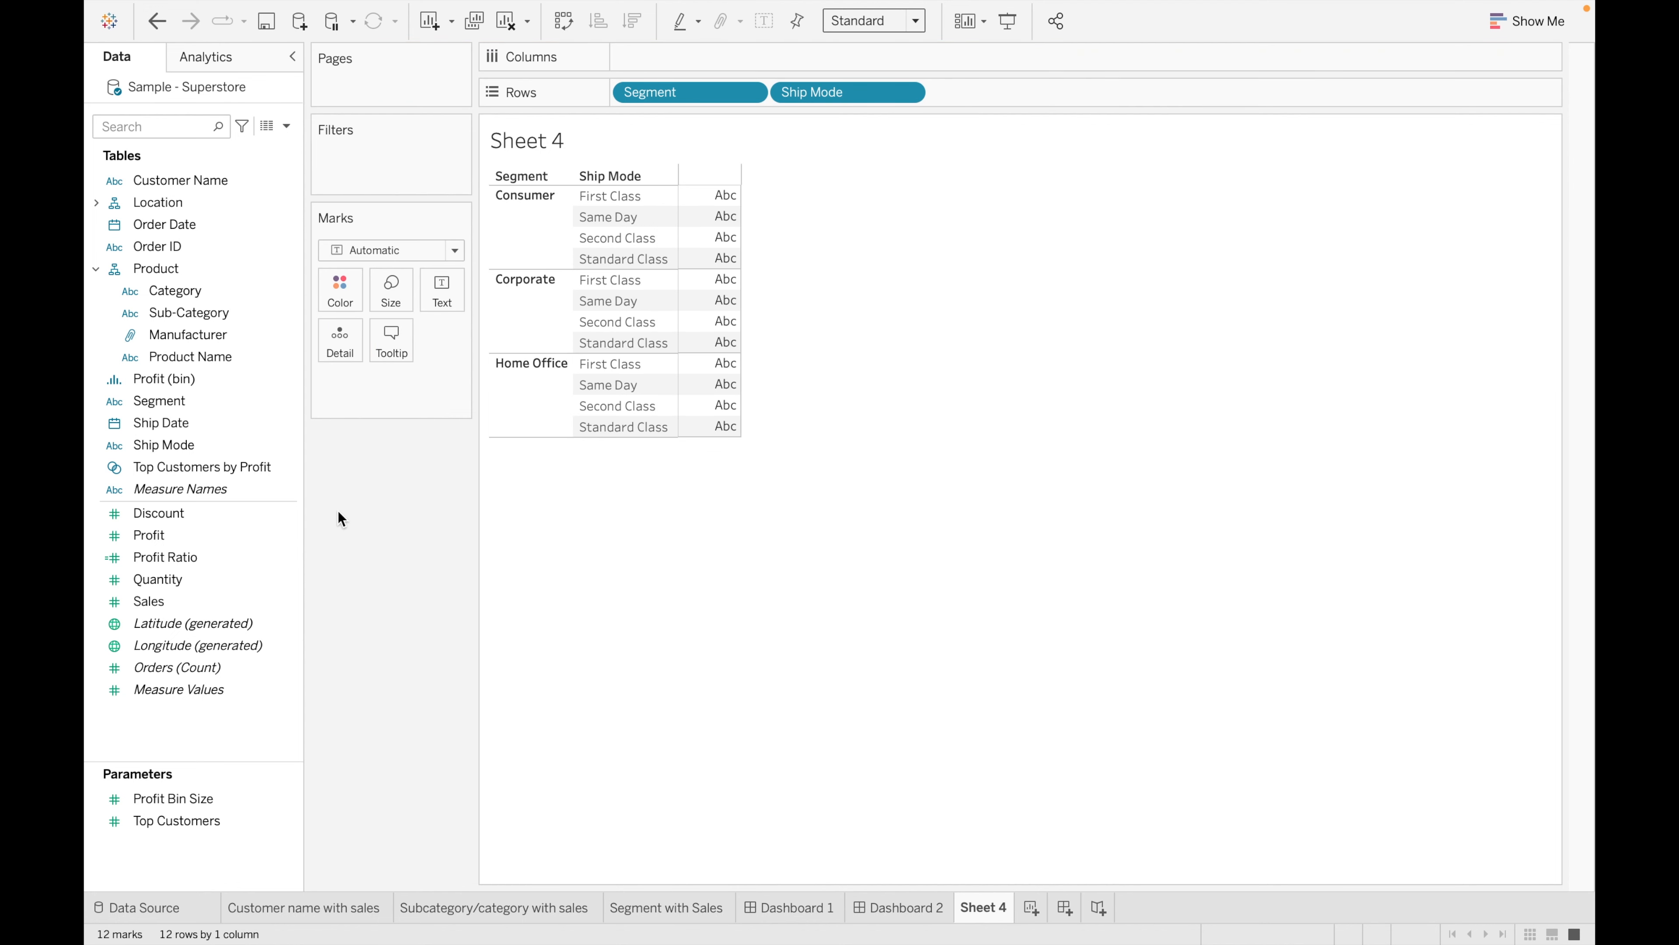
# - Add Sub-Category to Rows after Ship Mode, leaving it off Columns
pyautogui.doubleClick(216, 317)
pyautogui.moveTo(216, 318); pyautogui.dragTo(1022, 92)
pyautogui.moveTo(686, 56); pyautogui.dragTo(437, 481)
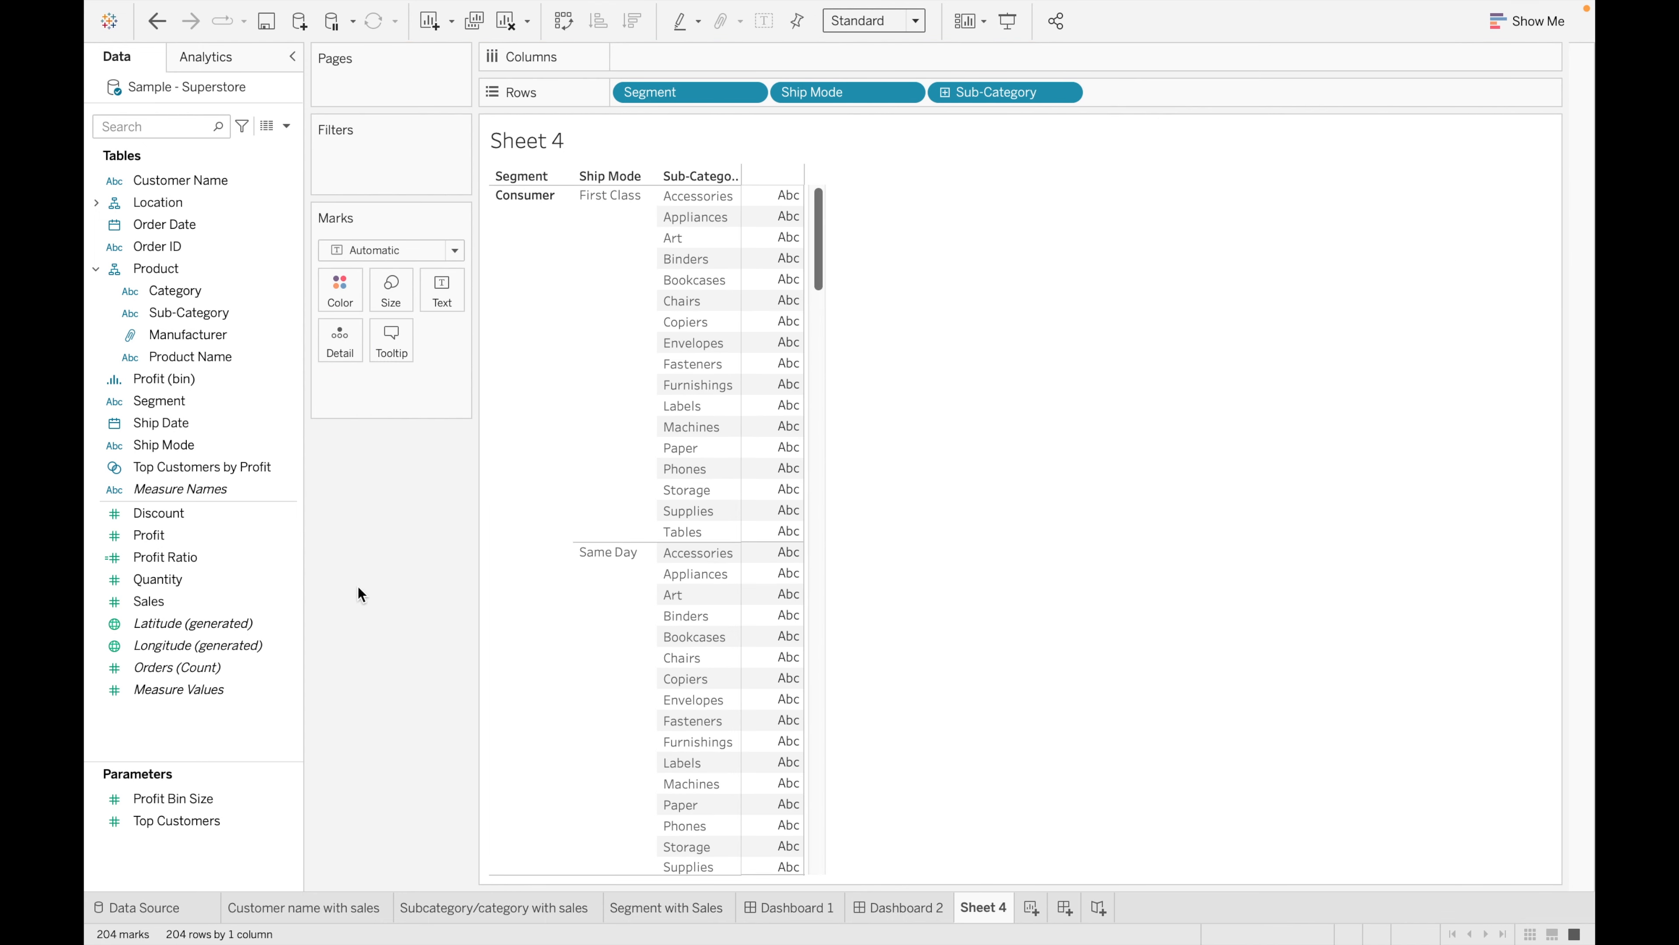
# - Add Sales to Columns and sort the sub-categories in descending order of sales
pyautogui.click(237, 599)
pyautogui.moveTo(235, 592); pyautogui.dragTo(732, 55)
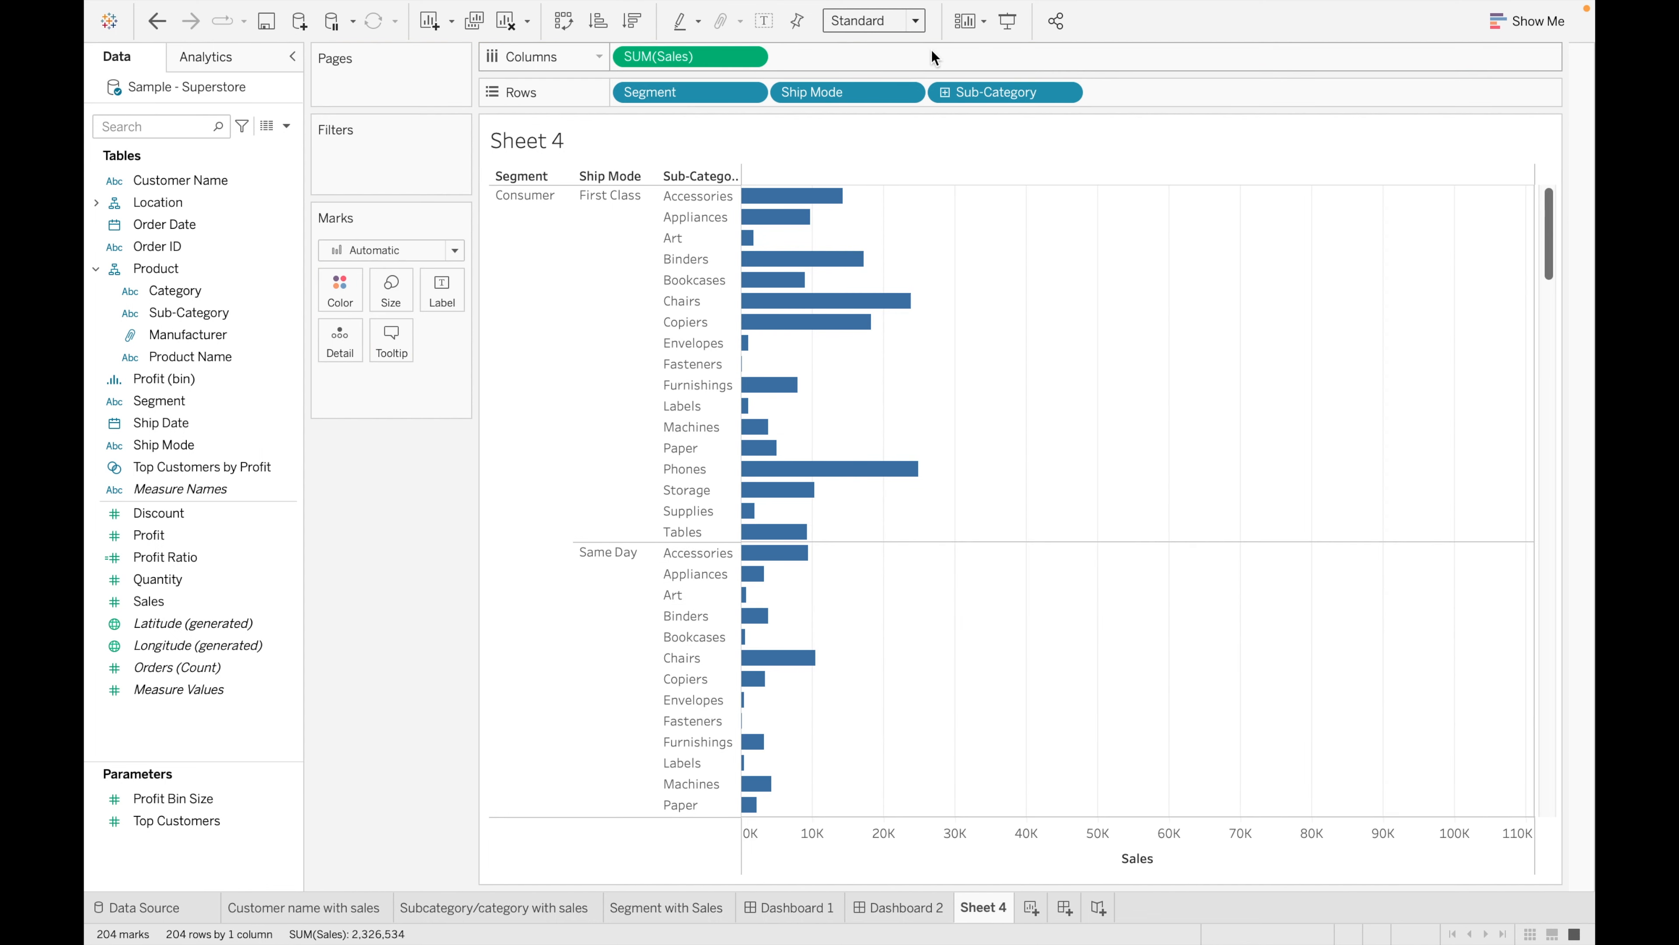
pyautogui.click(632, 20)
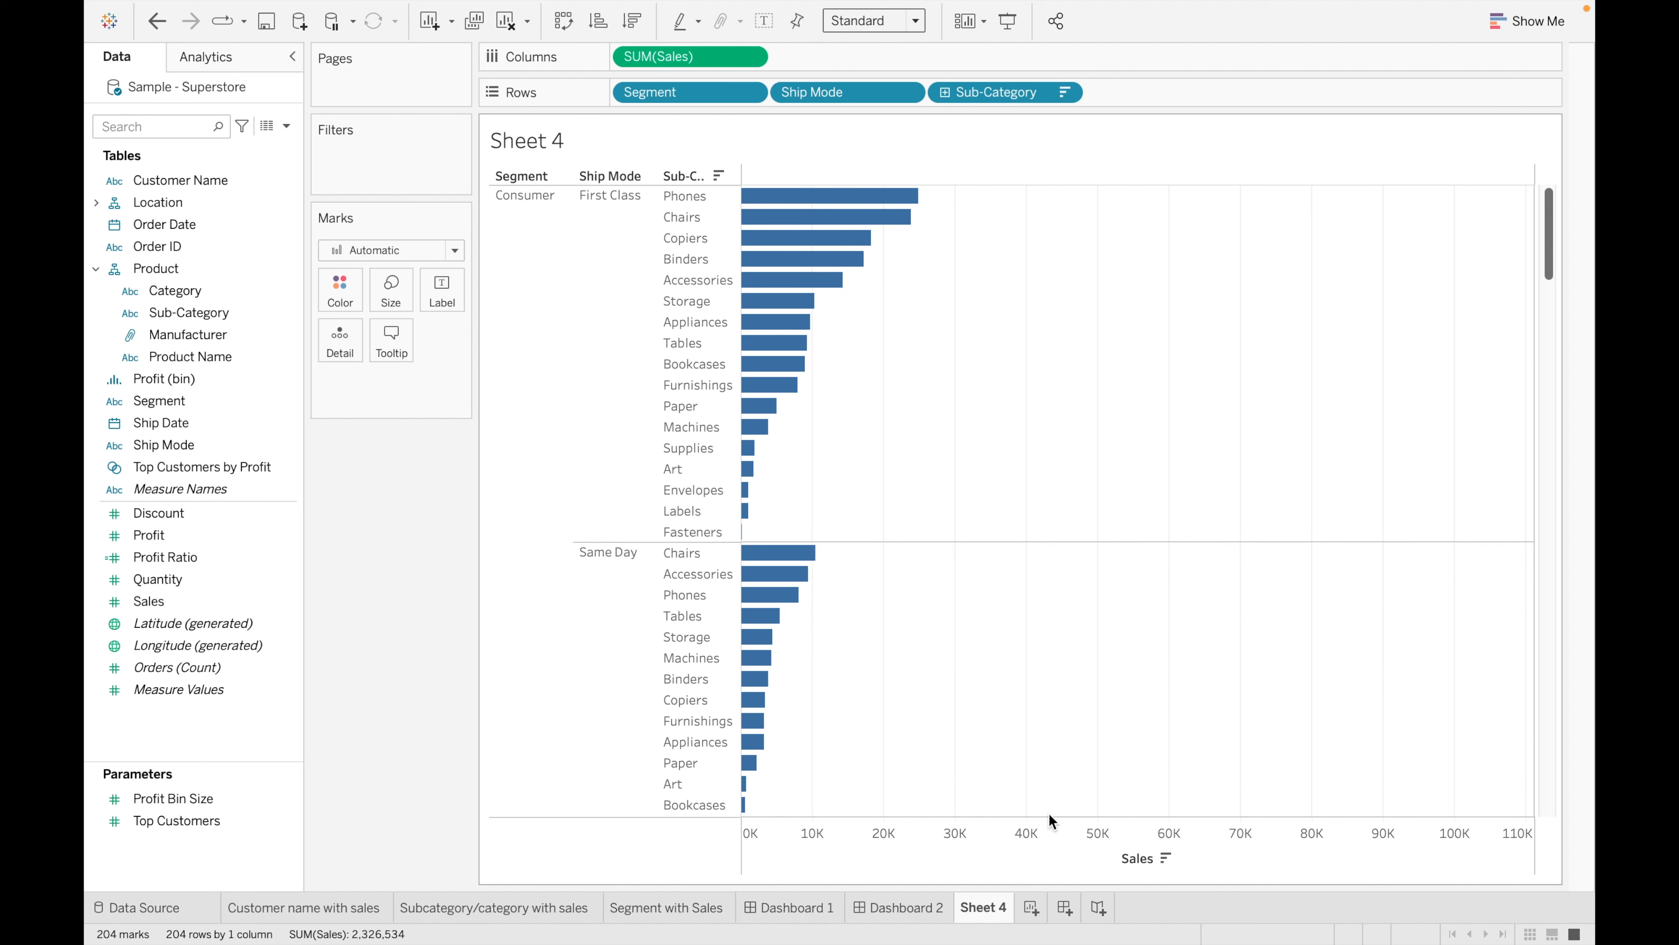
# - Return to Dashboard 1
pyautogui.click(907, 908)
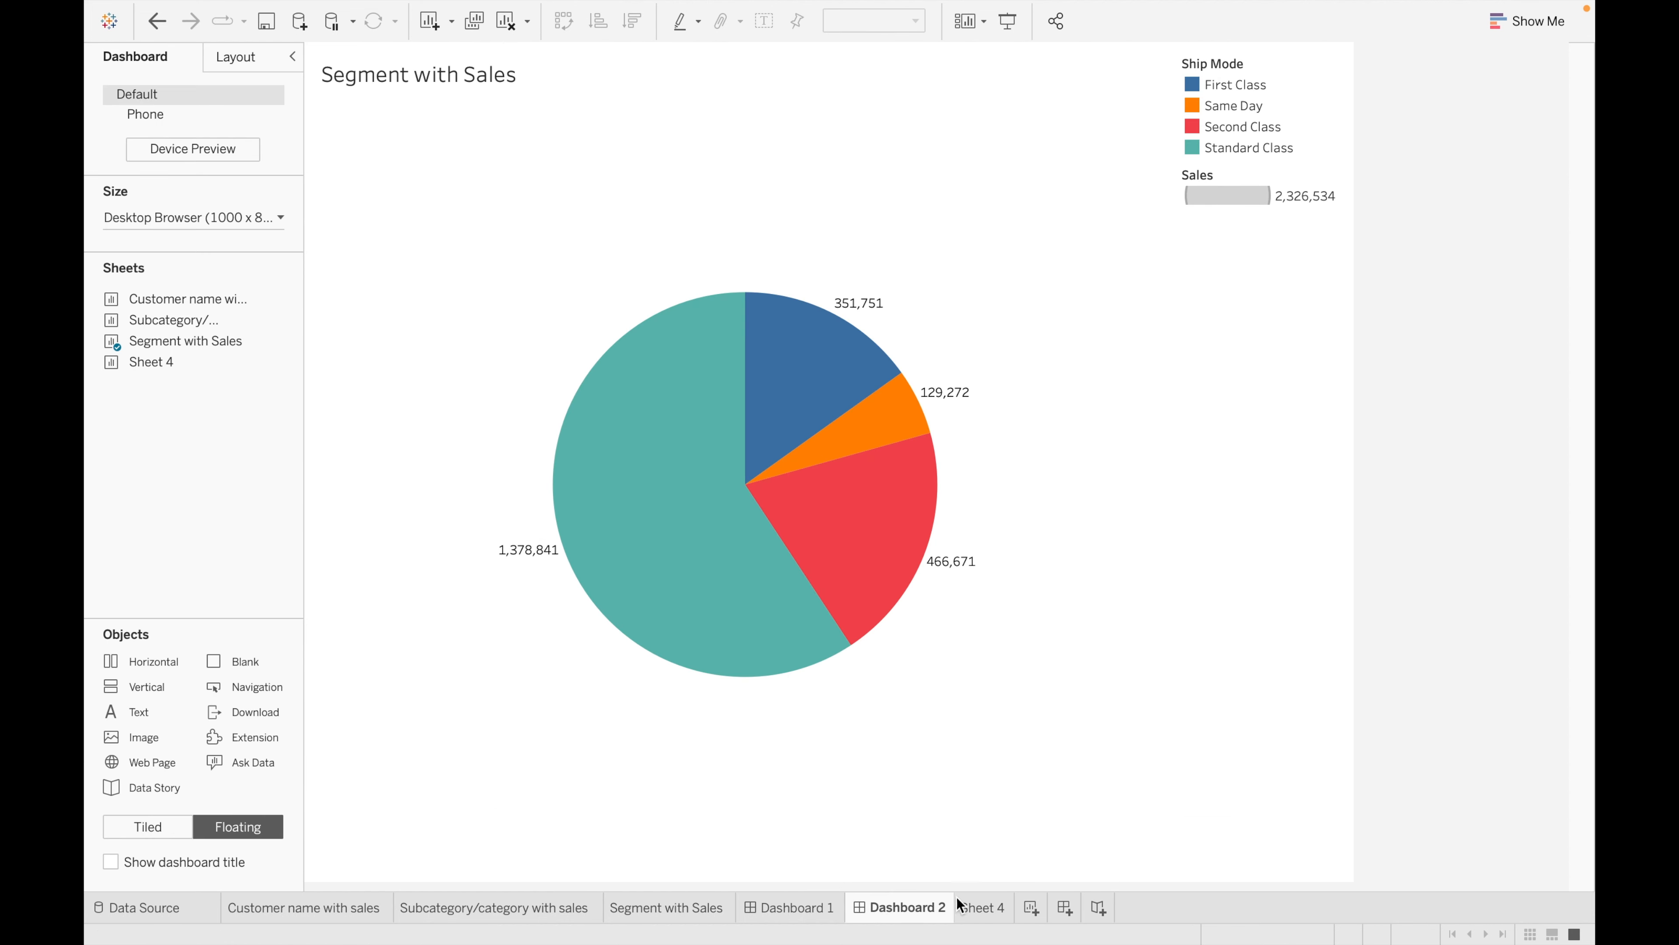
pyautogui.click(800, 907)
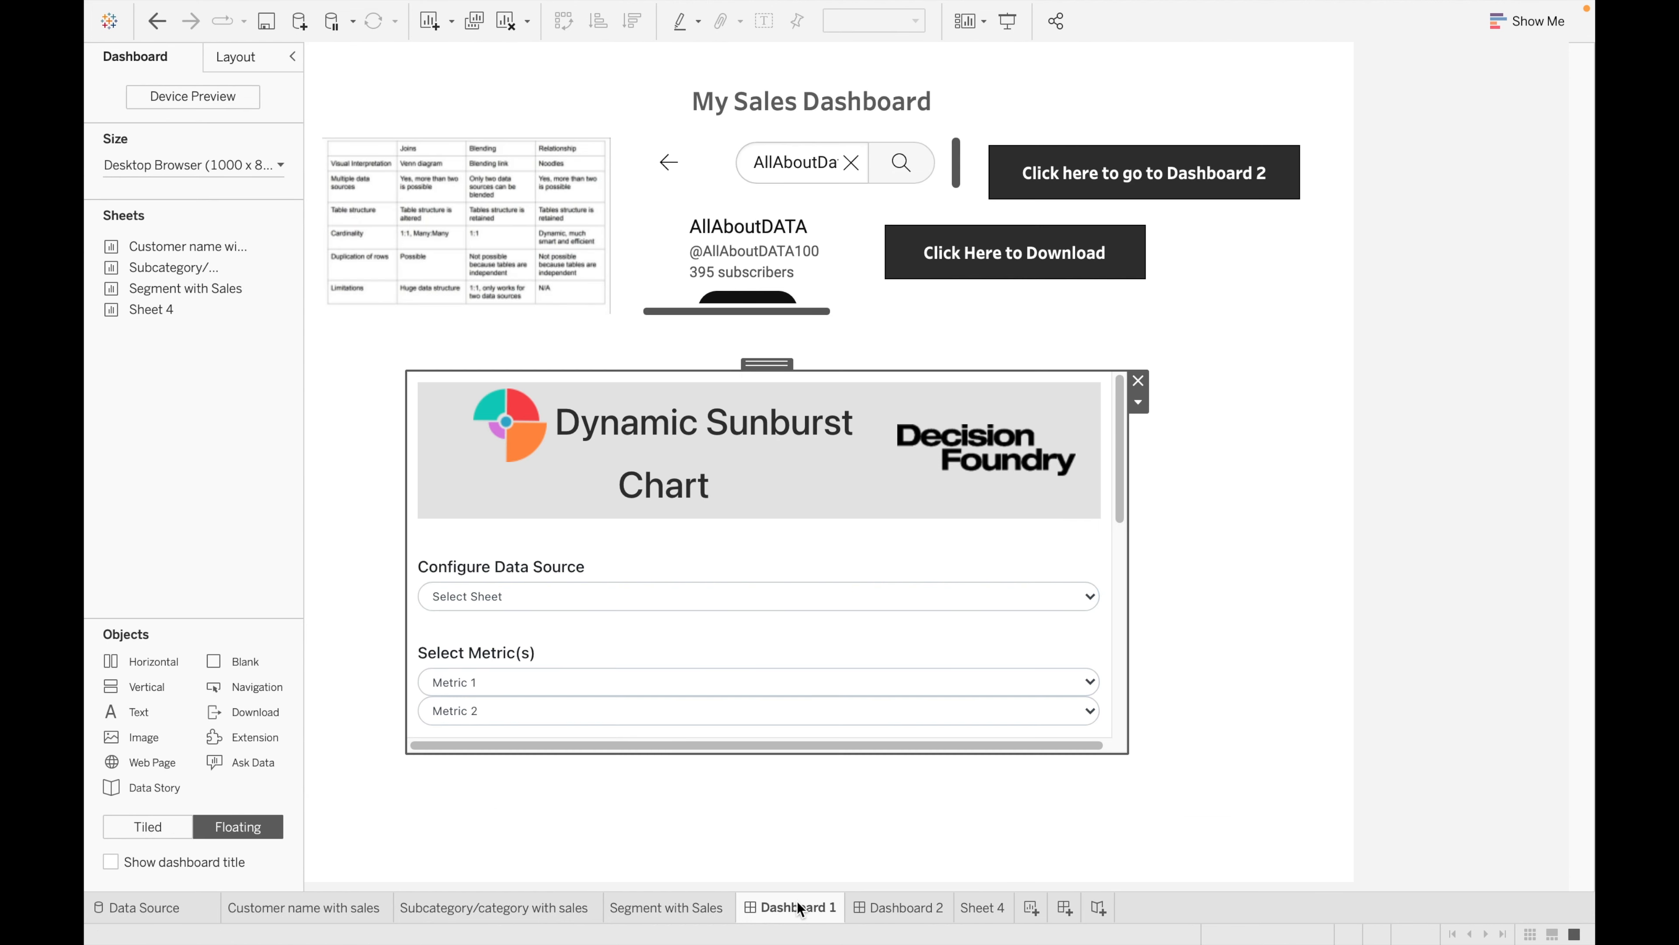
# - Place Sheet 4 on the dashboard, shift the sunburst extension beside it, and look through the extension's data source choices
pyautogui.moveTo(142, 310); pyautogui.dragTo(339, 331)
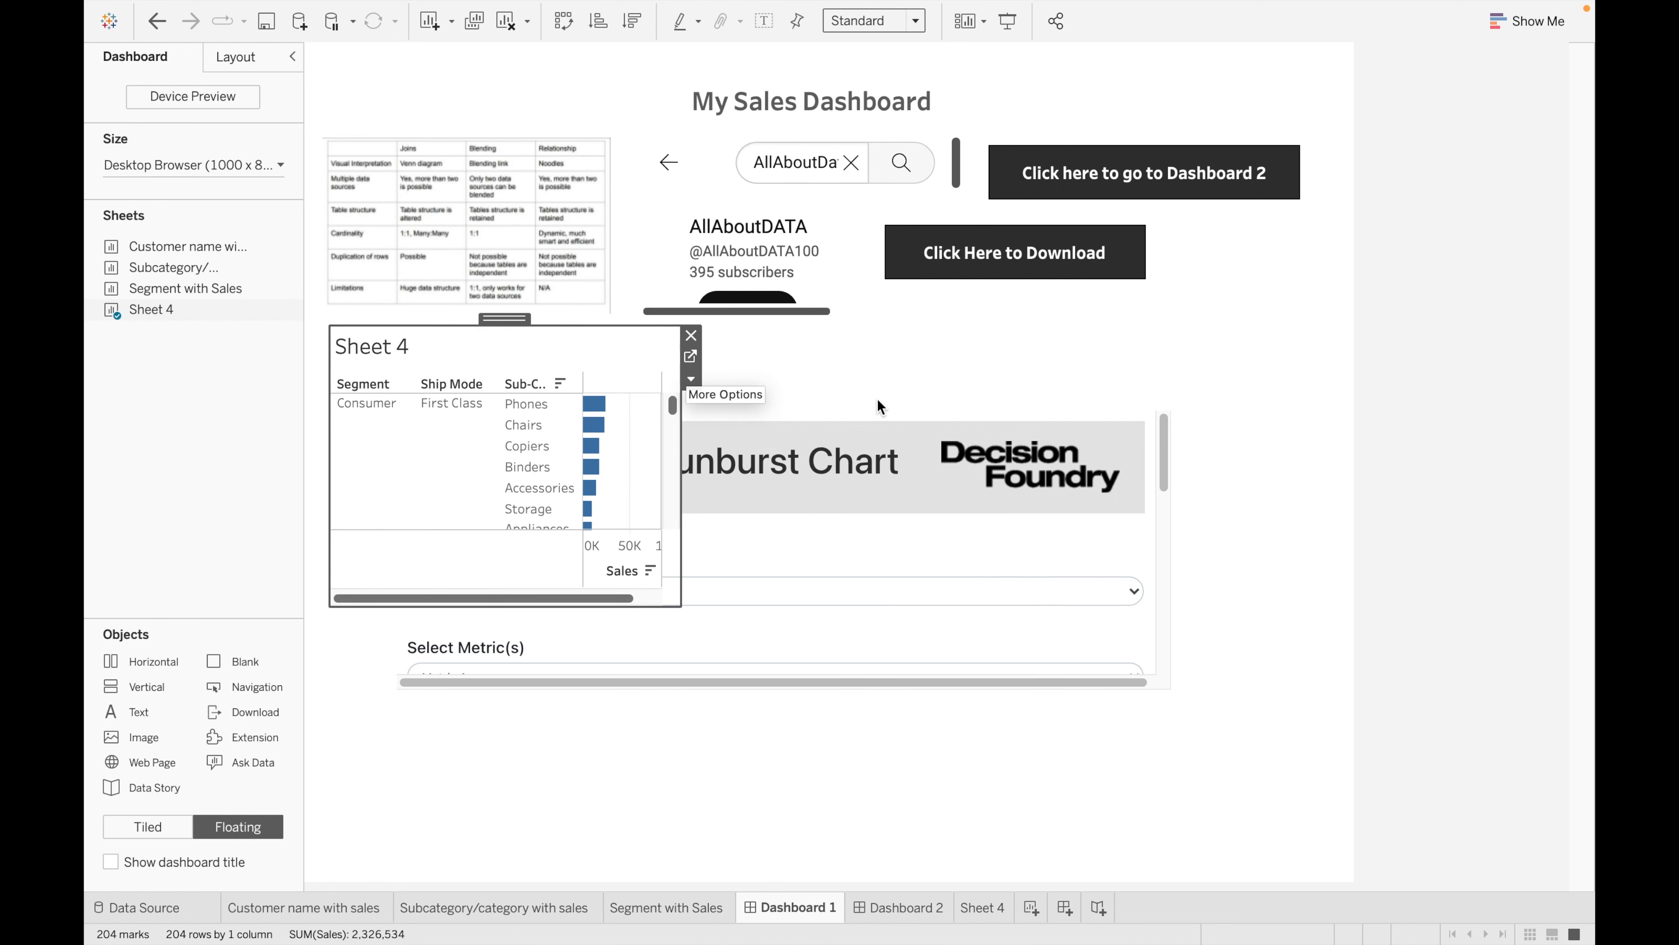
pyautogui.moveTo(880, 424); pyautogui.dragTo(1015, 352)
pyautogui.click(963, 539)
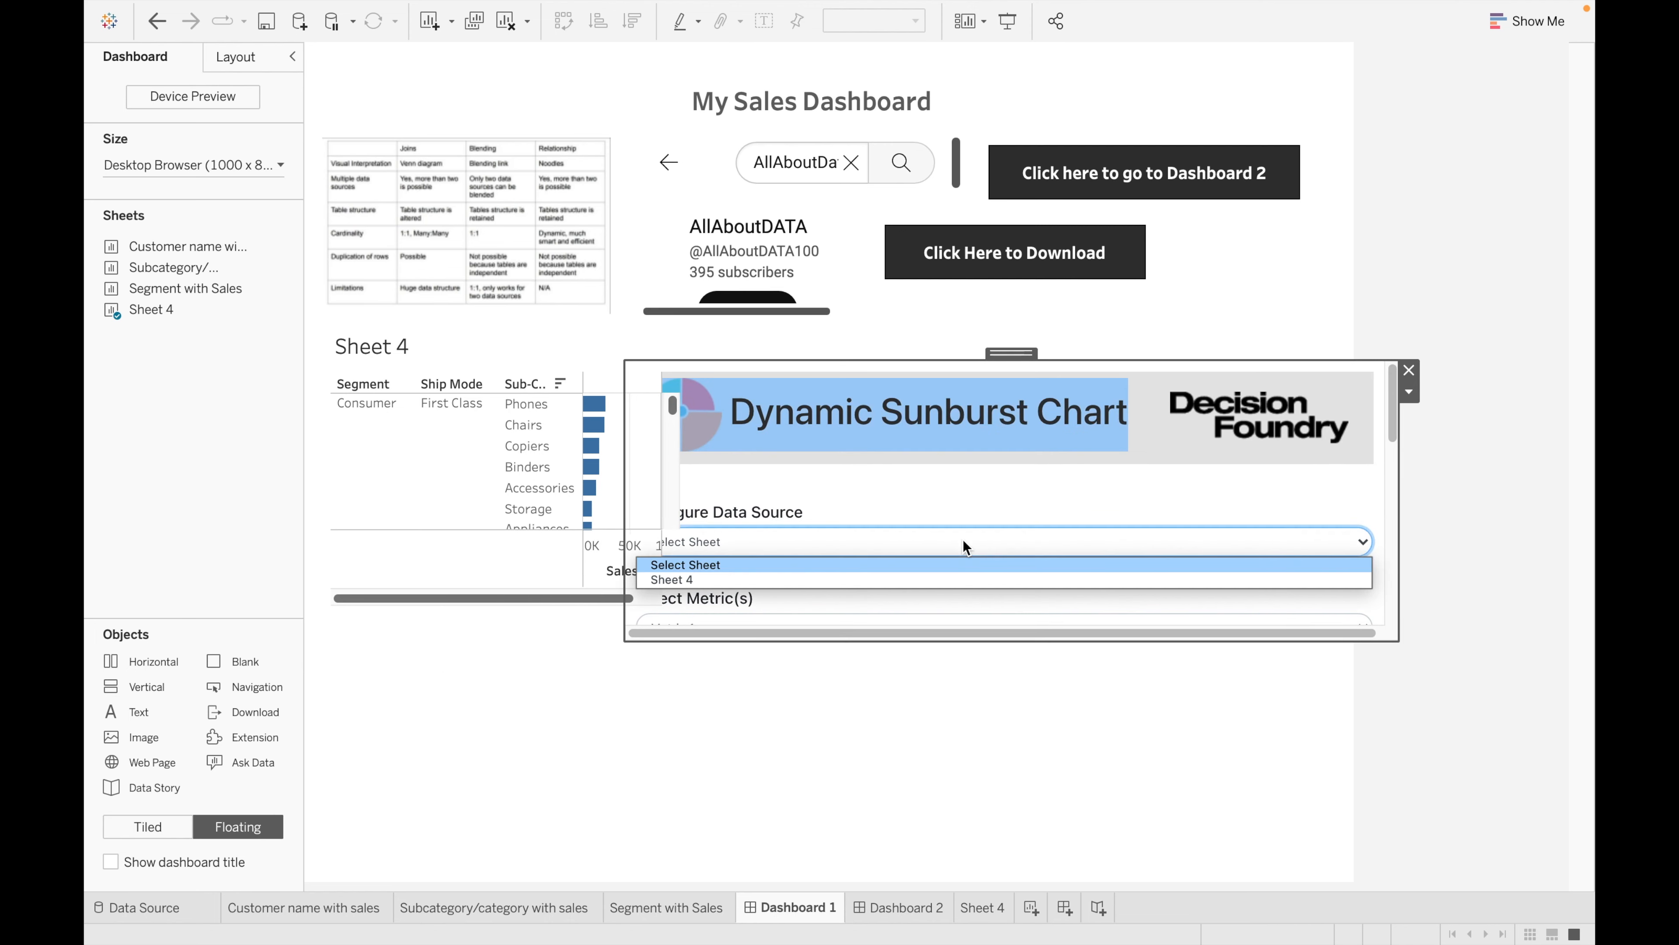
pyautogui.click(941, 540)
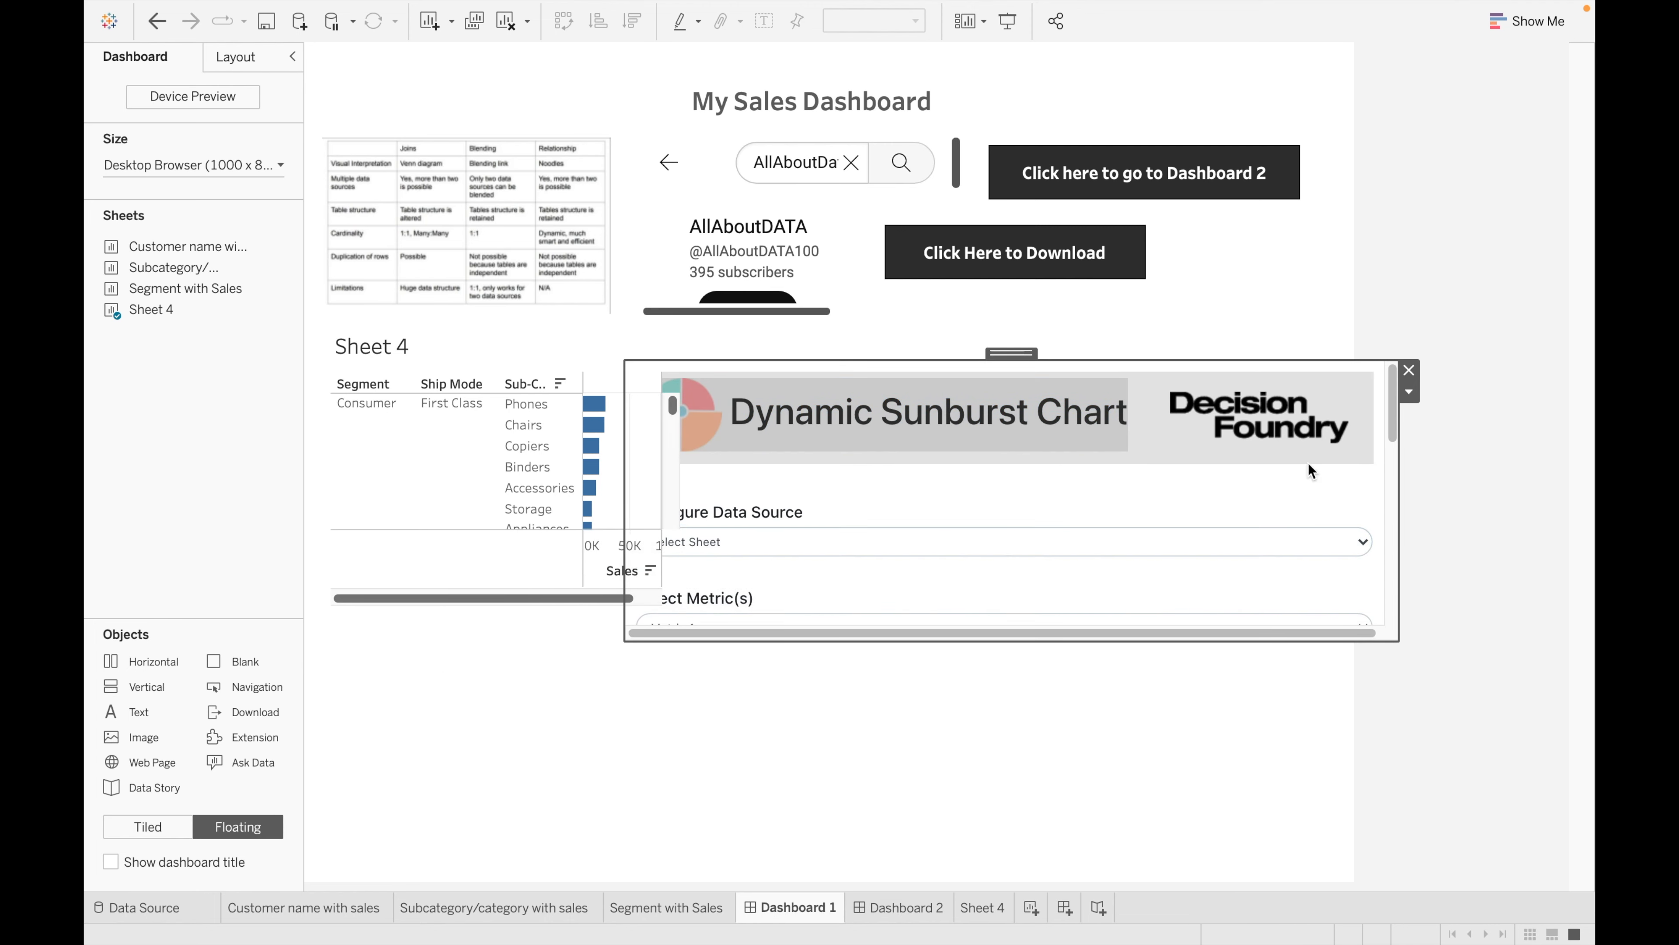
# - Remove the Dynamic Sunburst Chart extension and Sheet 4 from the dashboard
pyautogui.click(1411, 369)
pyautogui.click(526, 370)
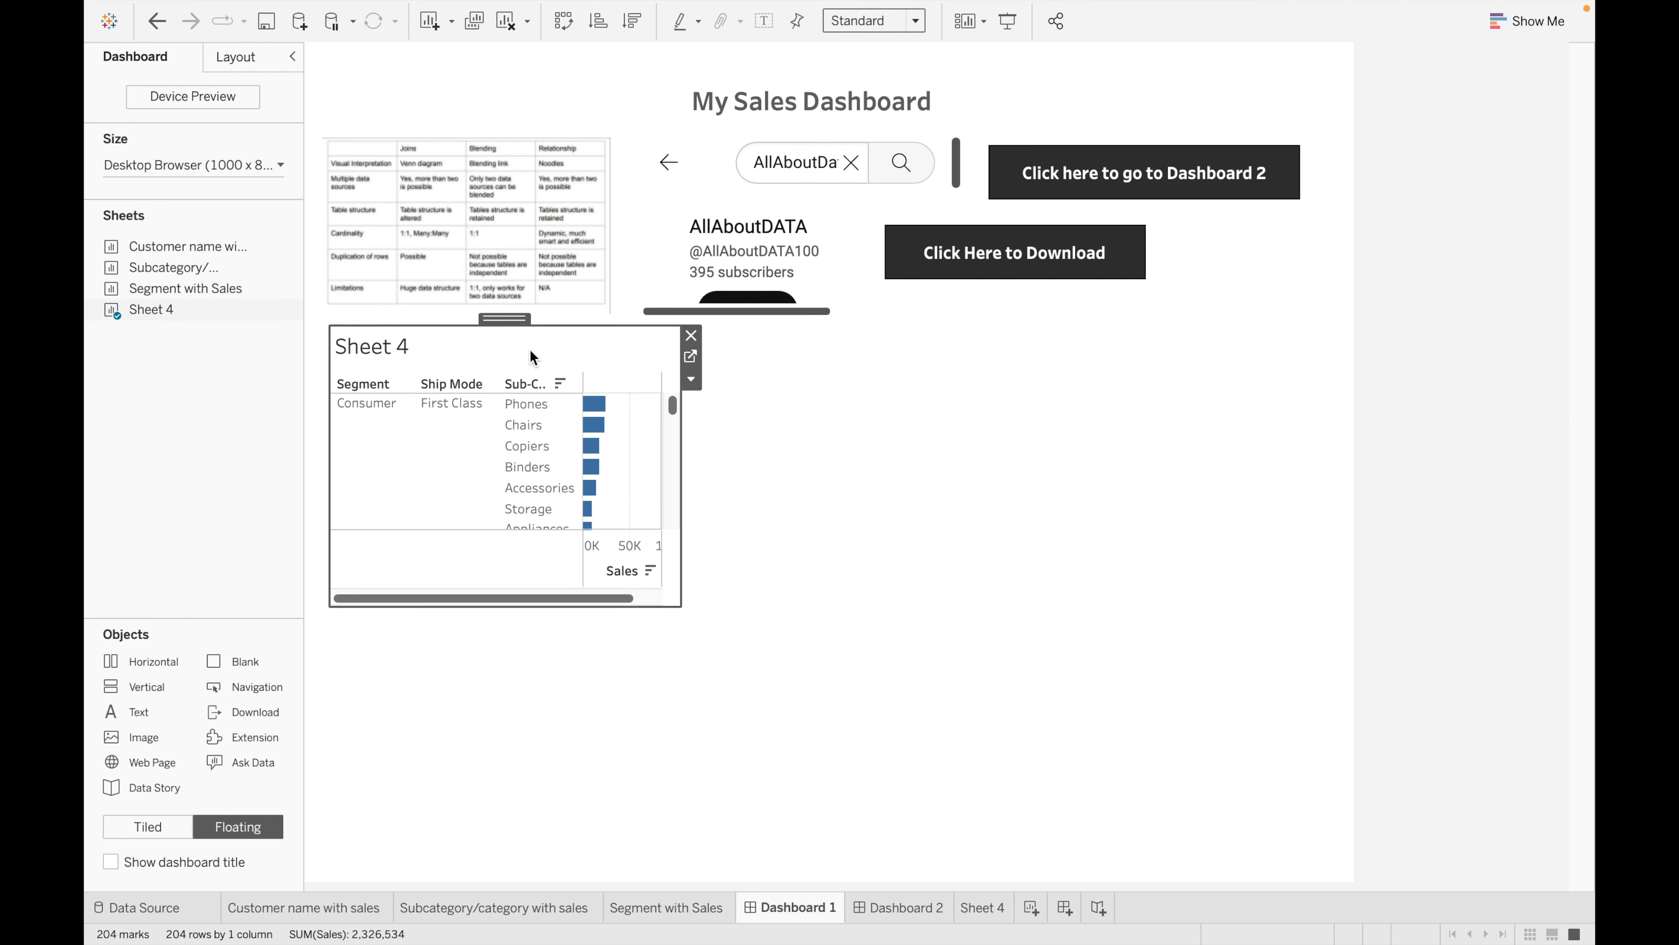
pyautogui.click(691, 335)
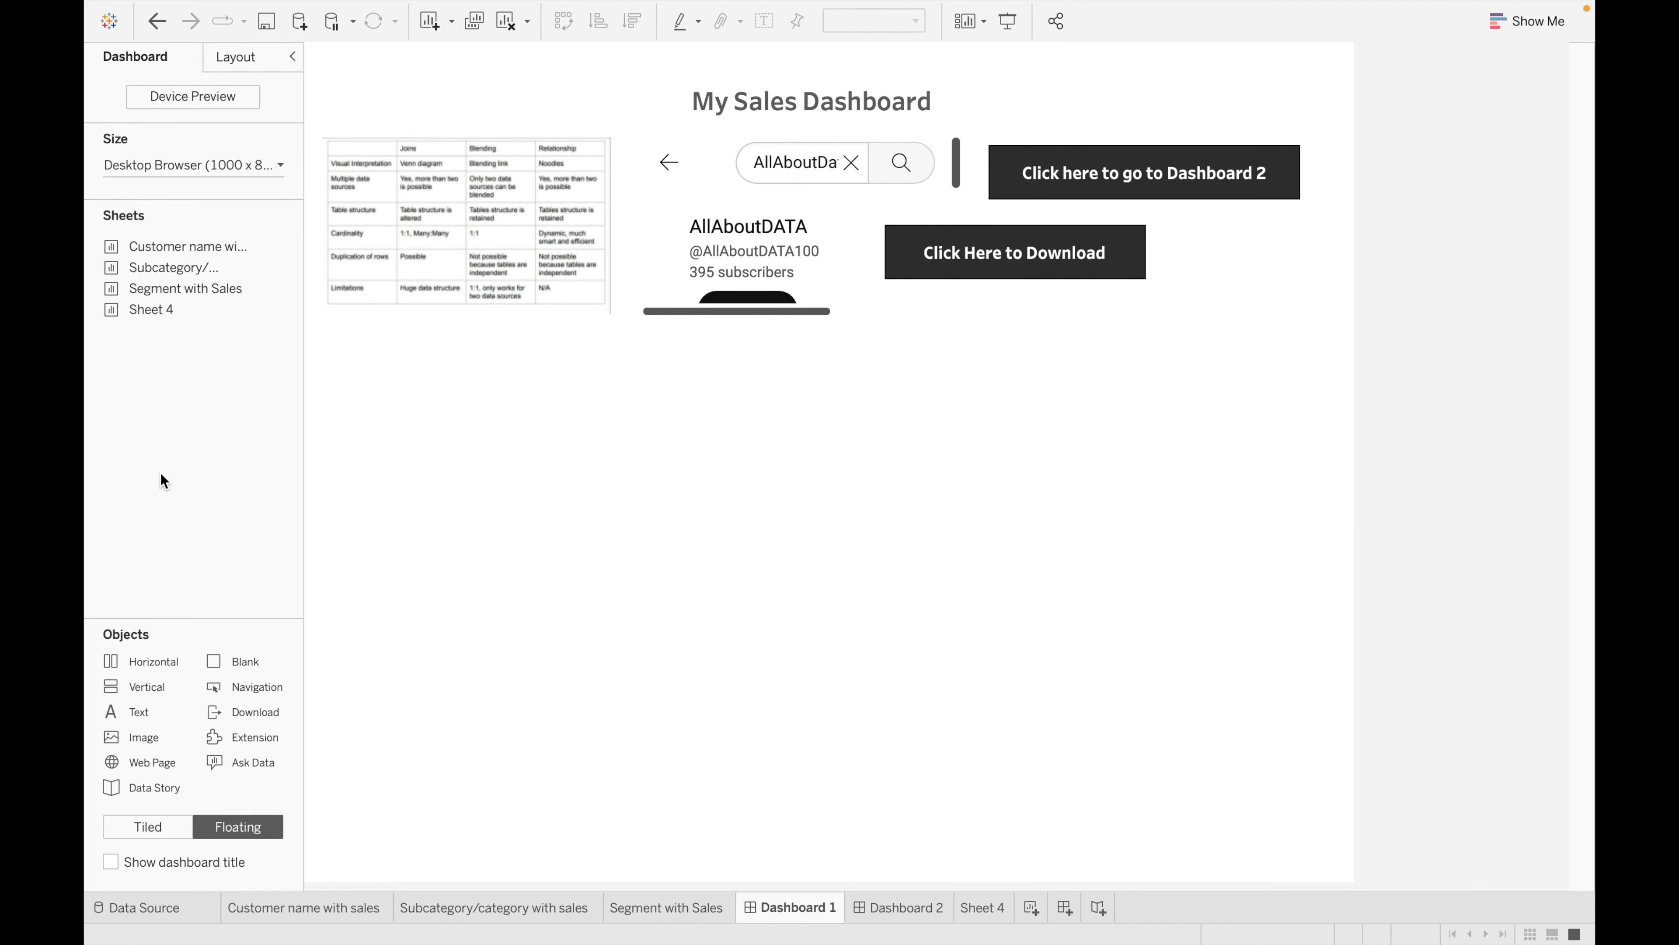
# - Place Sheet 4 as a floating object below the comparison table image and add the Dynamic Sunburst Chart extension beside it
pyautogui.moveTo(191, 311); pyautogui.dragTo(368, 339)
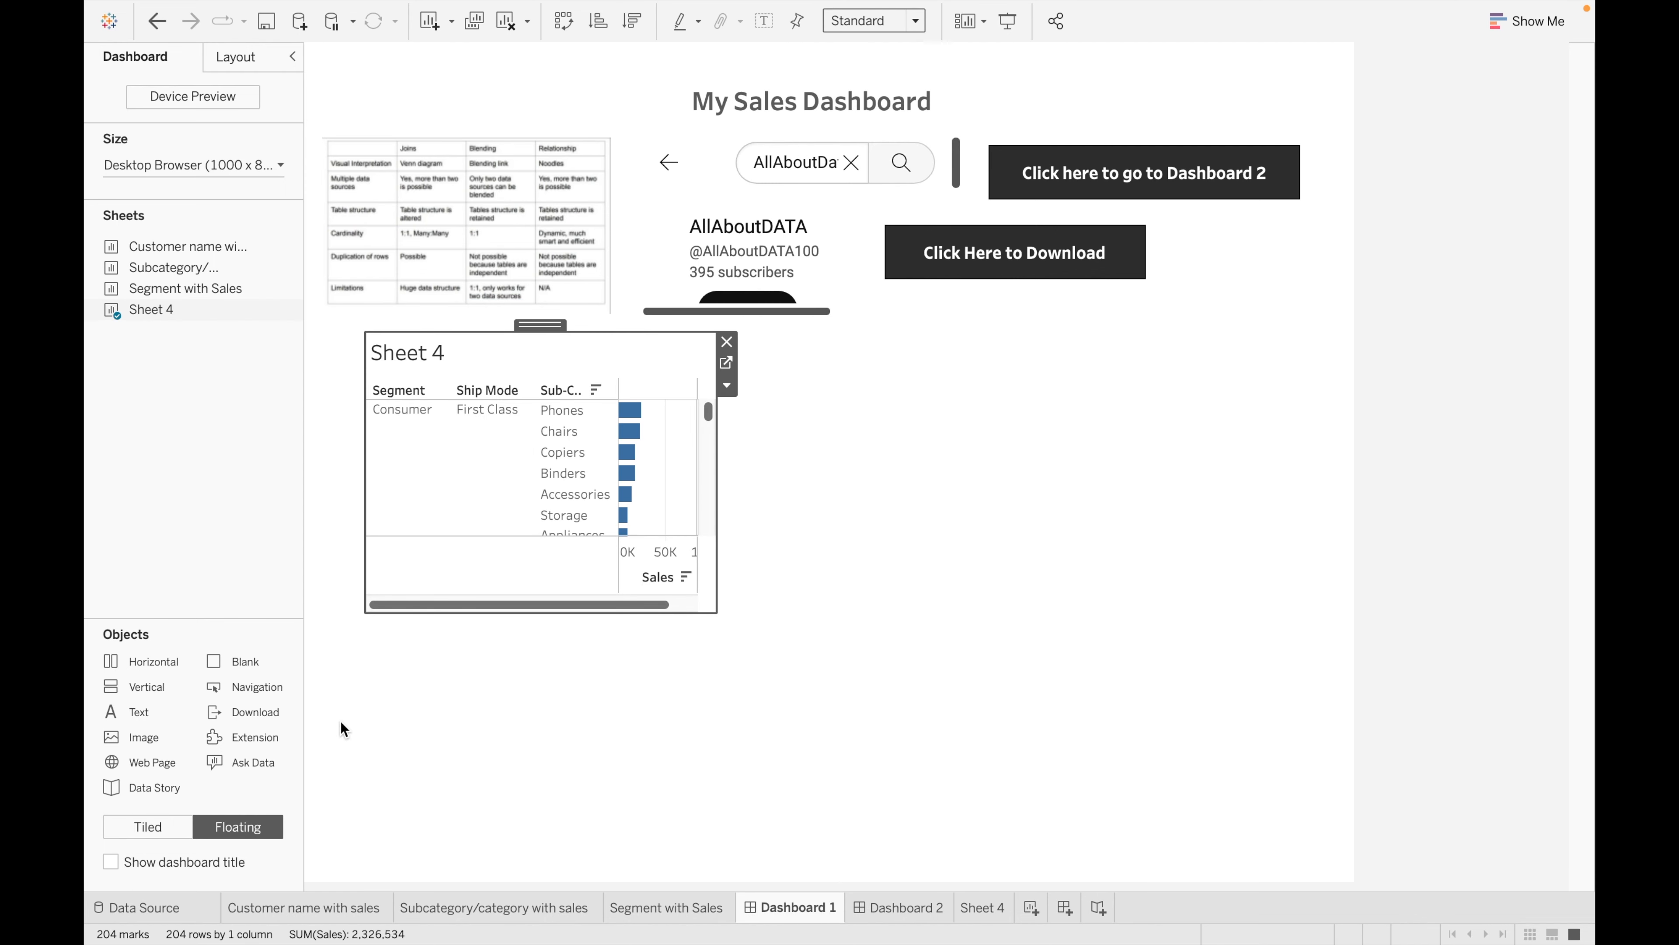
pyautogui.moveTo(256, 735); pyautogui.dragTo(840, 431)
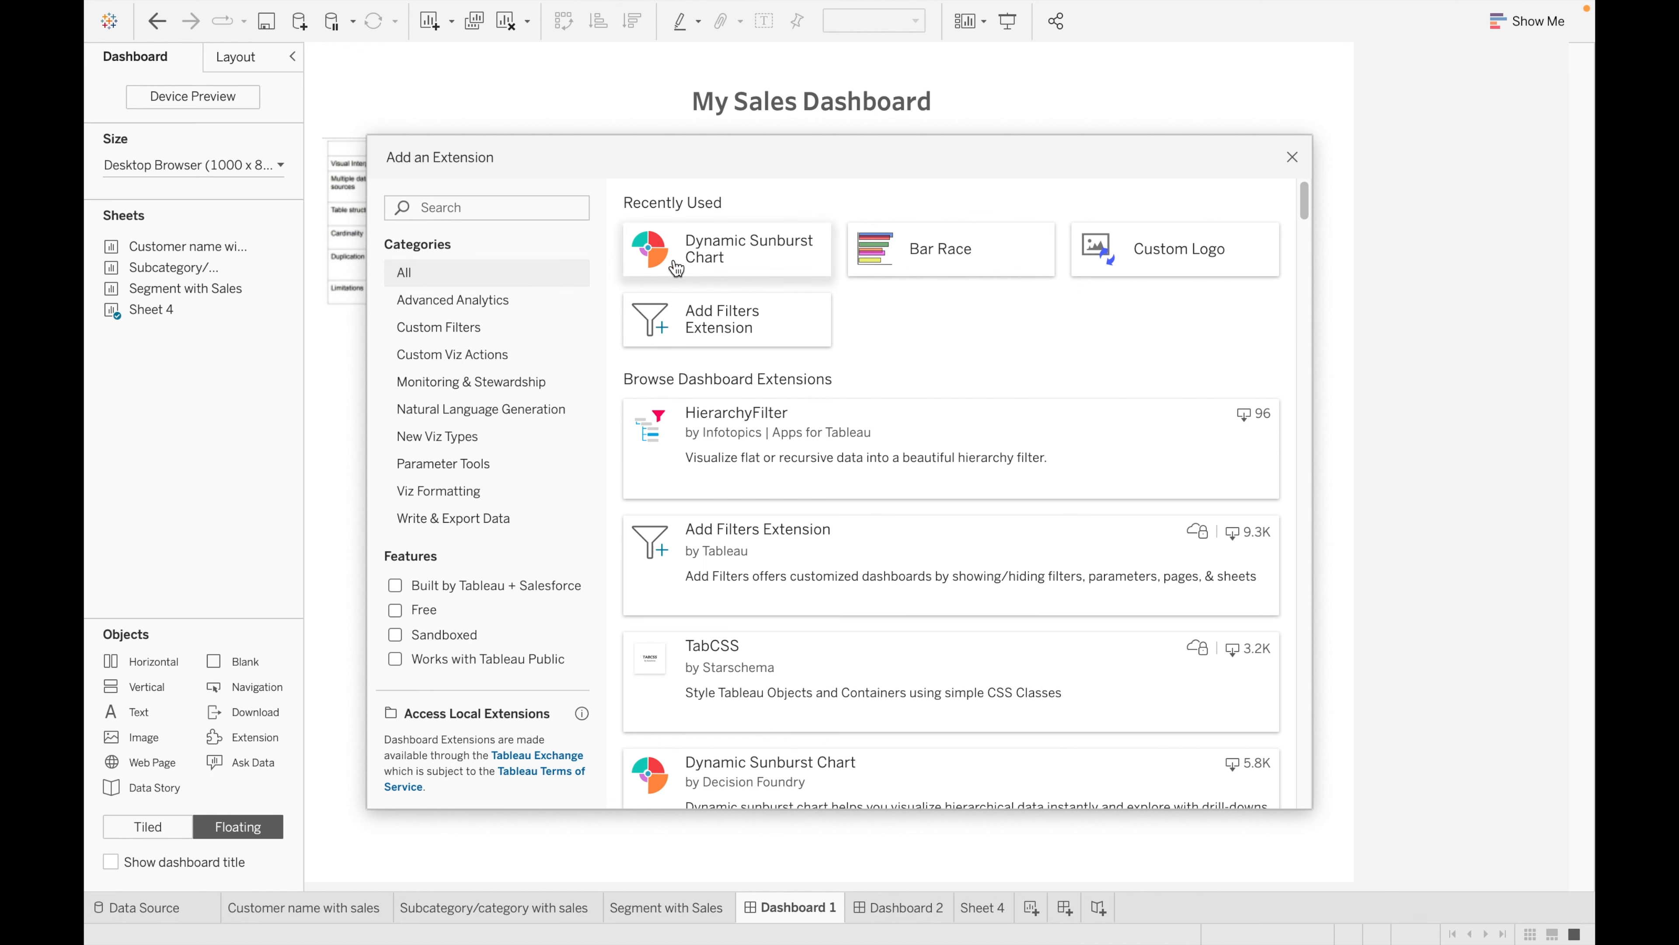
pyautogui.doubleClick(702, 243)
pyautogui.press('Escape')
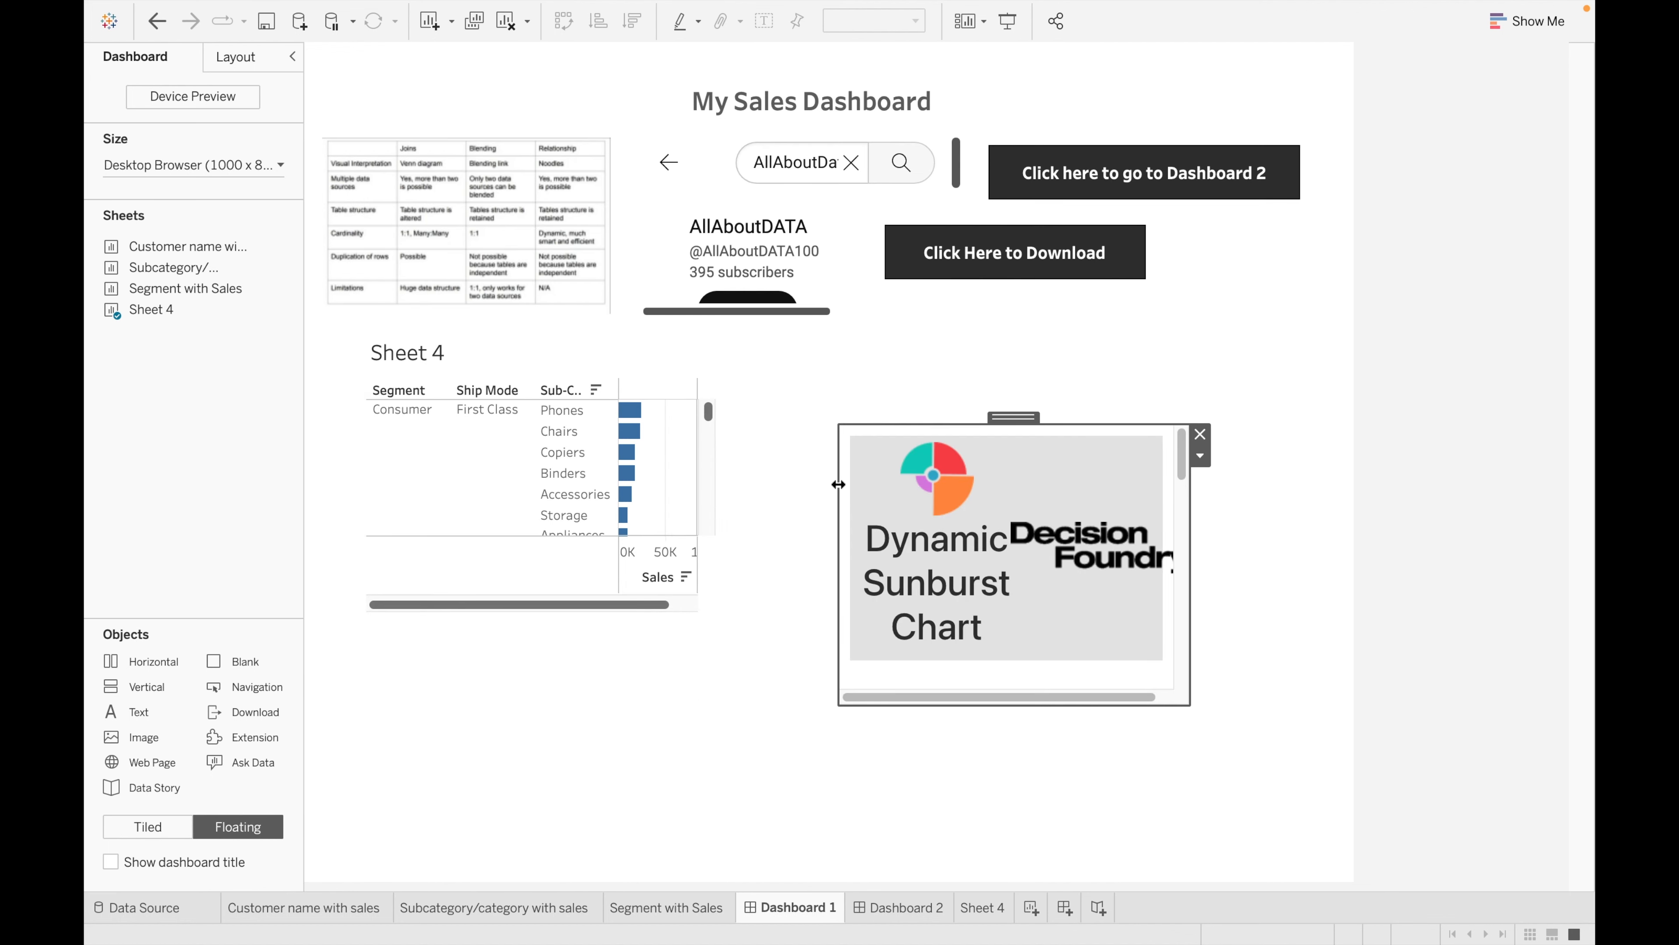
# - Enlarge the sunburst extension to fill the space between Sheet 4 and the dashboard's edge, extending it up below the download button
pyautogui.moveTo(838, 491); pyautogui.dragTo(734, 470)
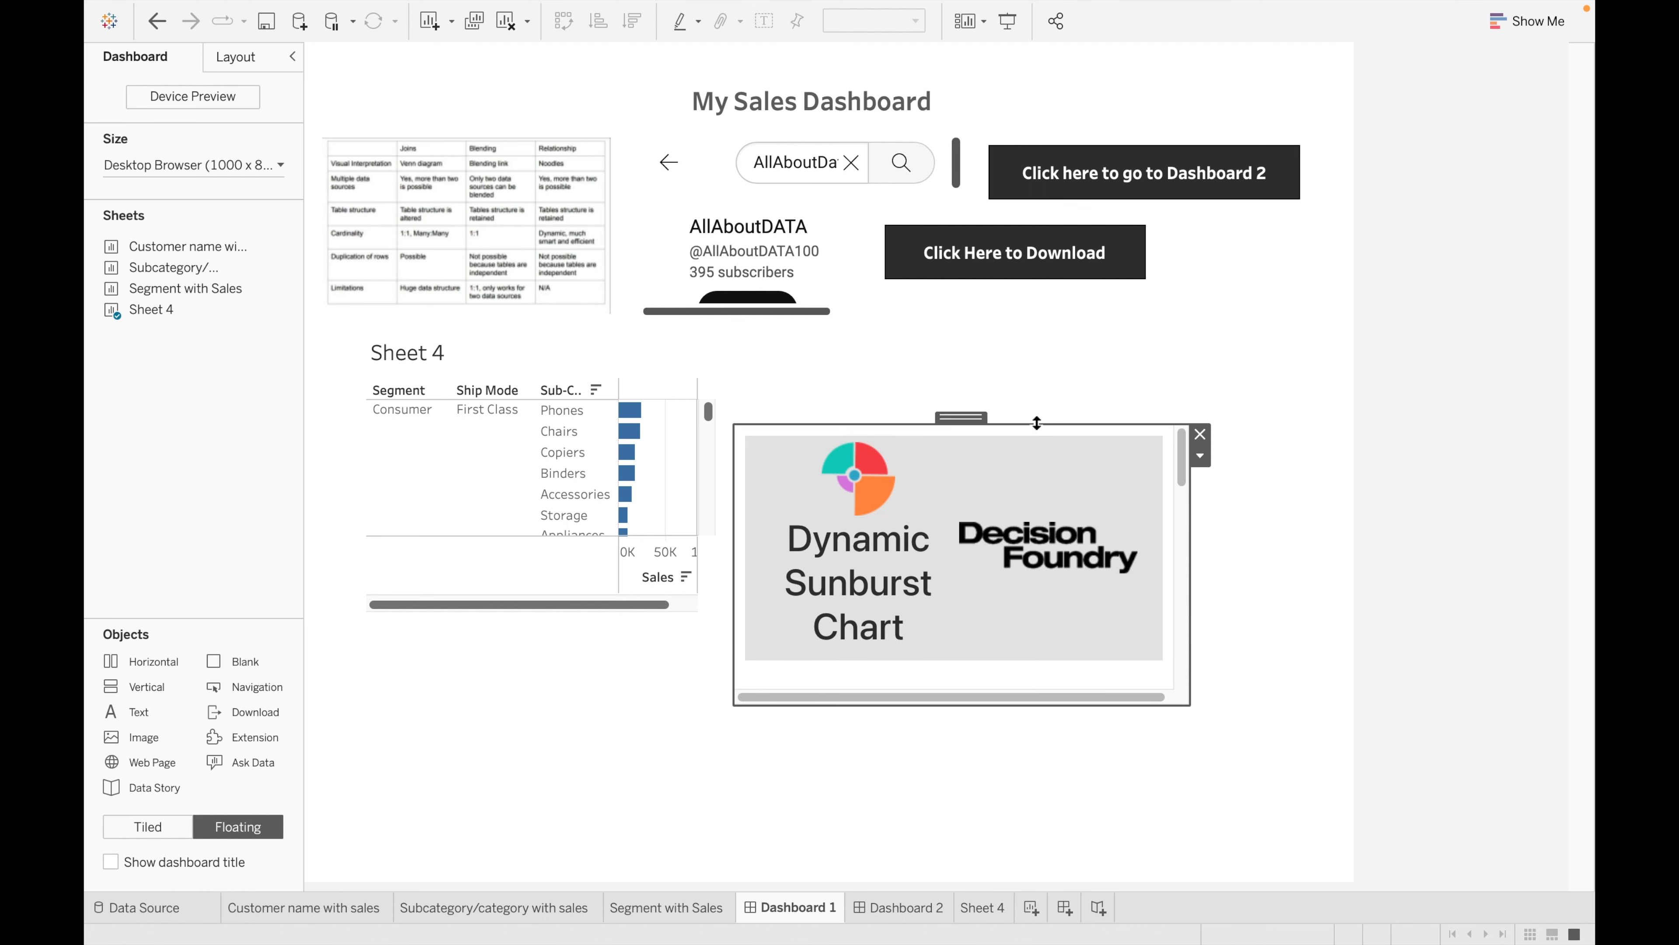
pyautogui.moveTo(1039, 426); pyautogui.dragTo(1034, 326)
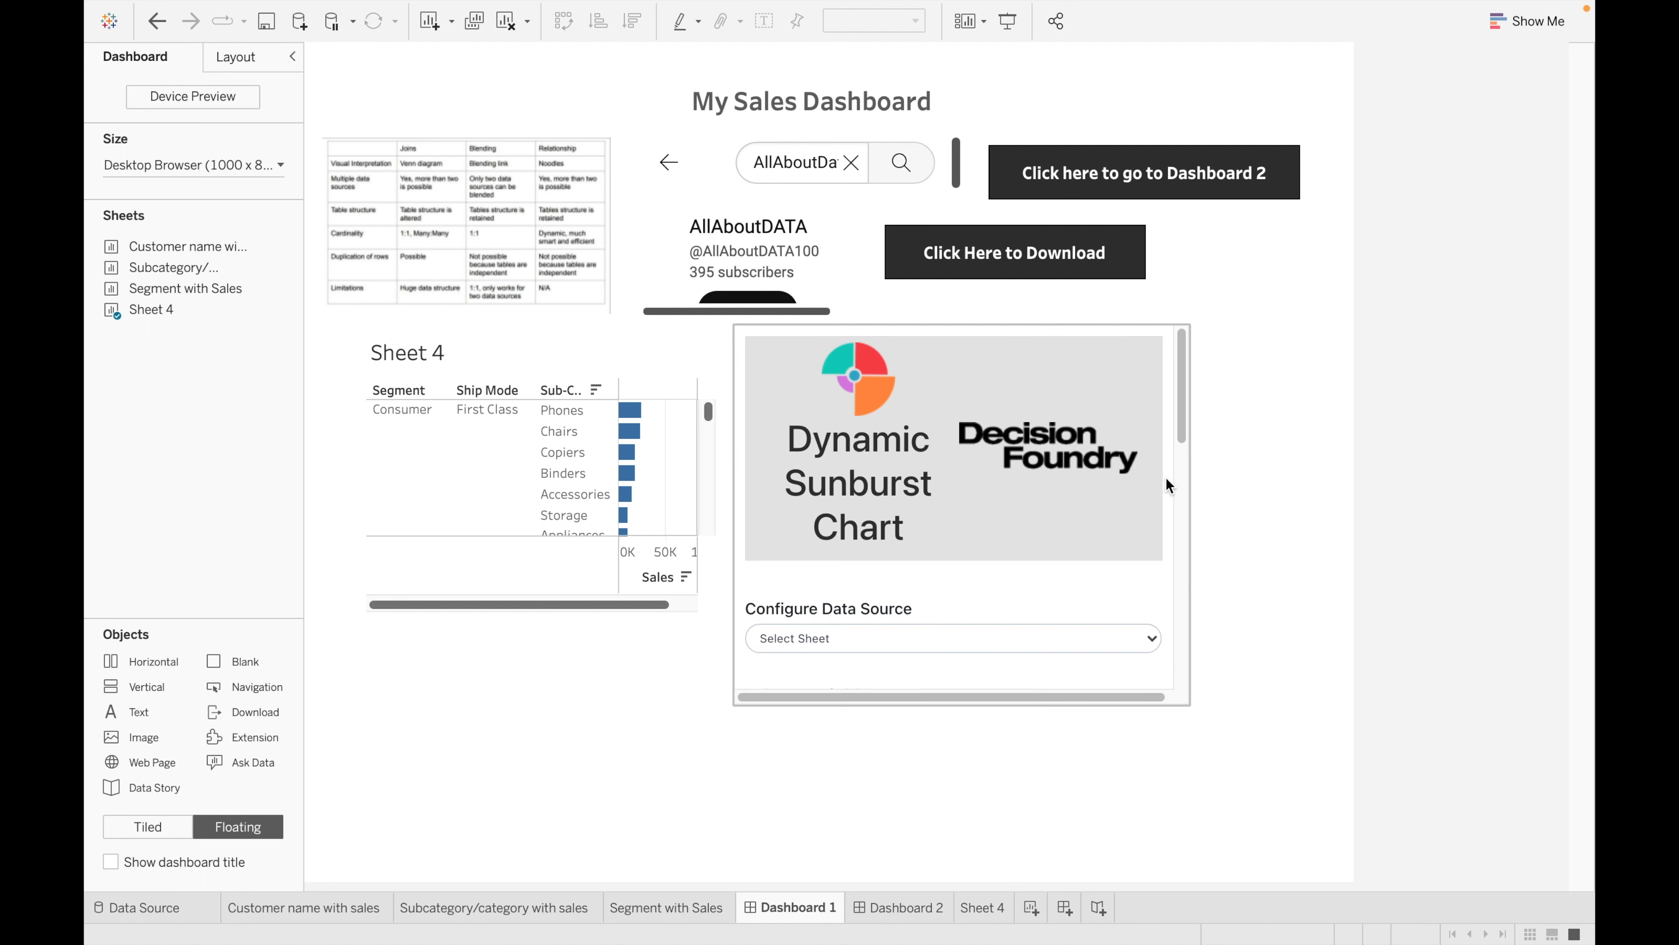
pyautogui.moveTo(1191, 481); pyautogui.dragTo(1323, 496)
# - Choose Sheet 4 as the sunburst extension's data source and review its dimension and metric settings
pyautogui.click(1075, 549)
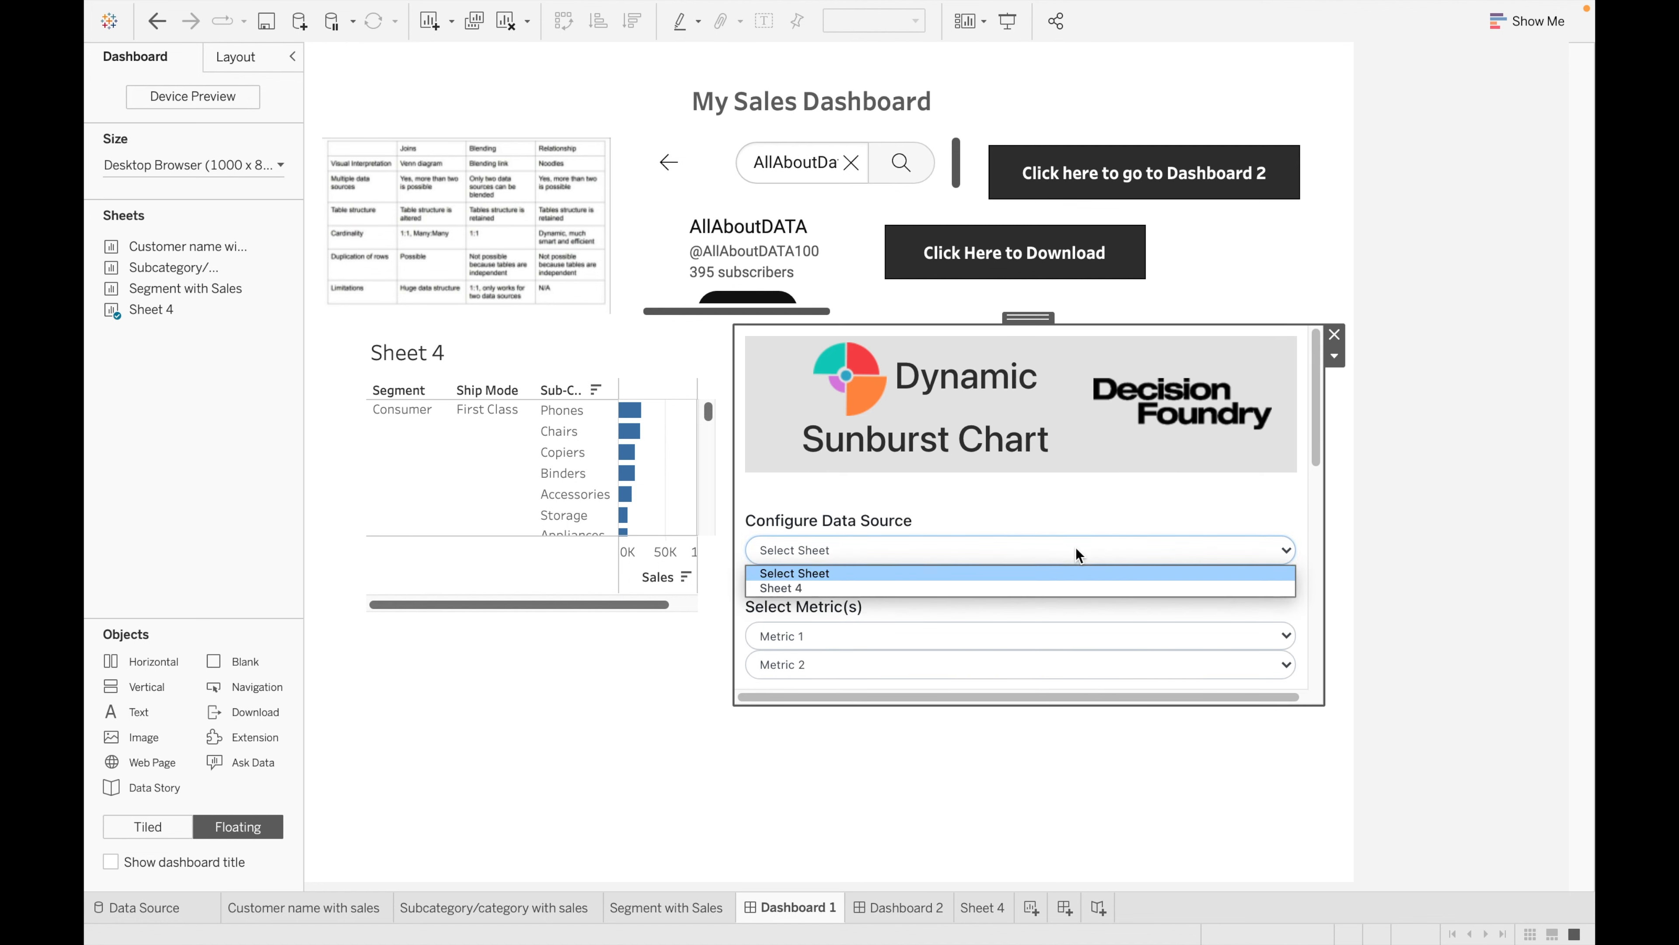
pyautogui.click(996, 587)
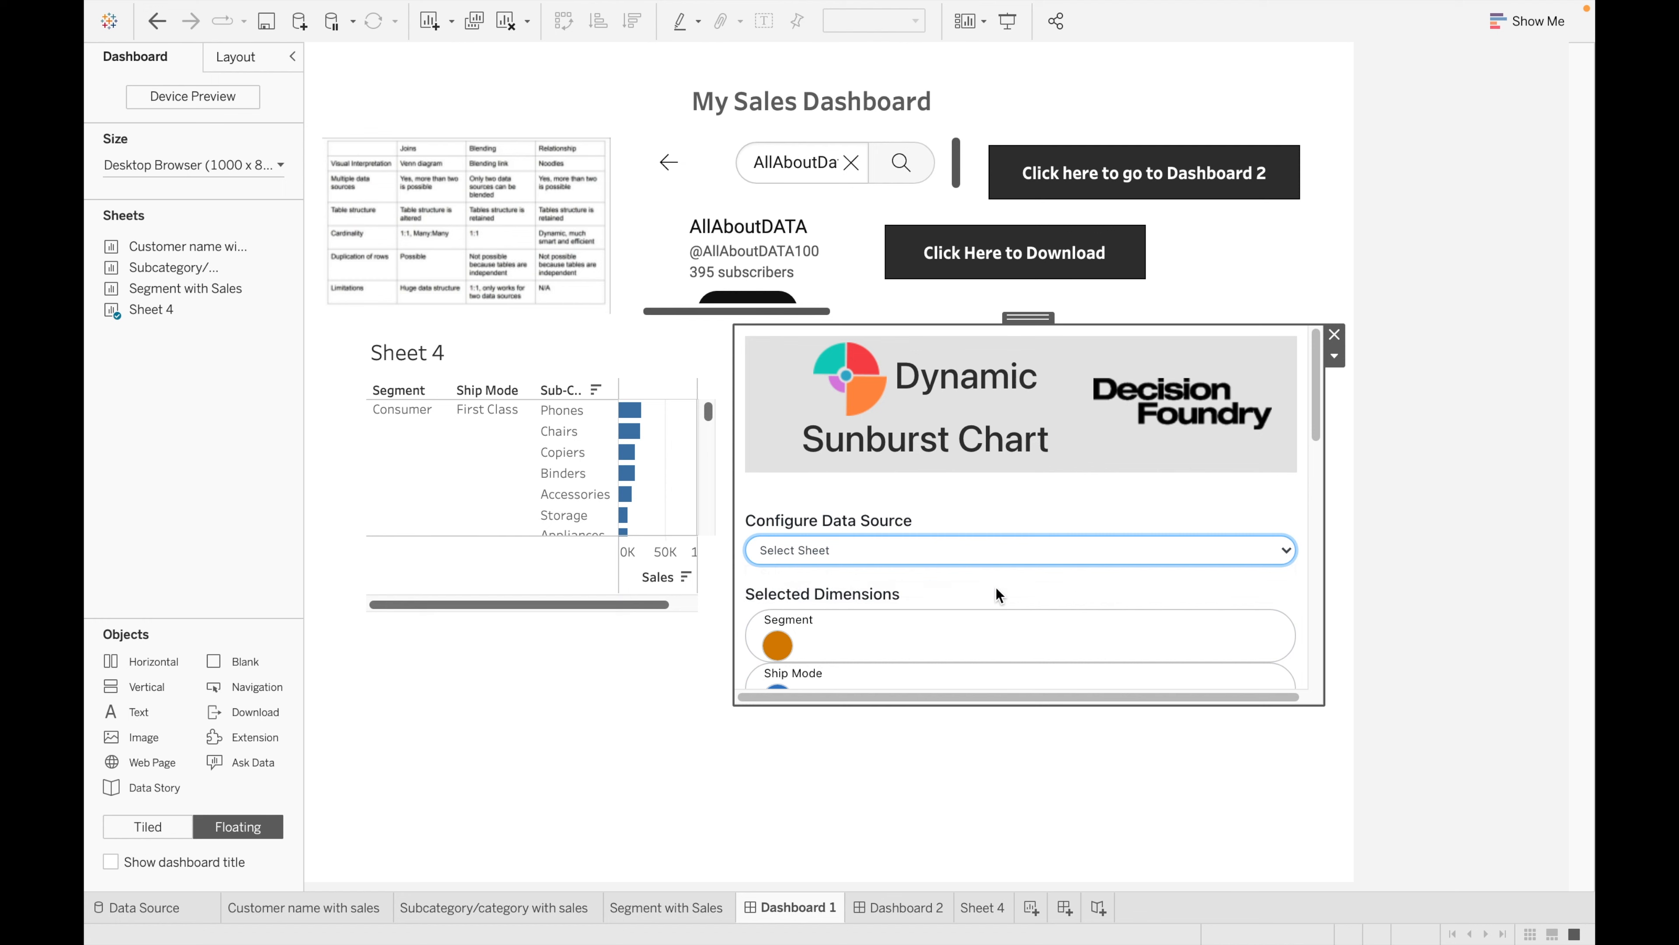
pyautogui.scroll(-3, 1051, 562)
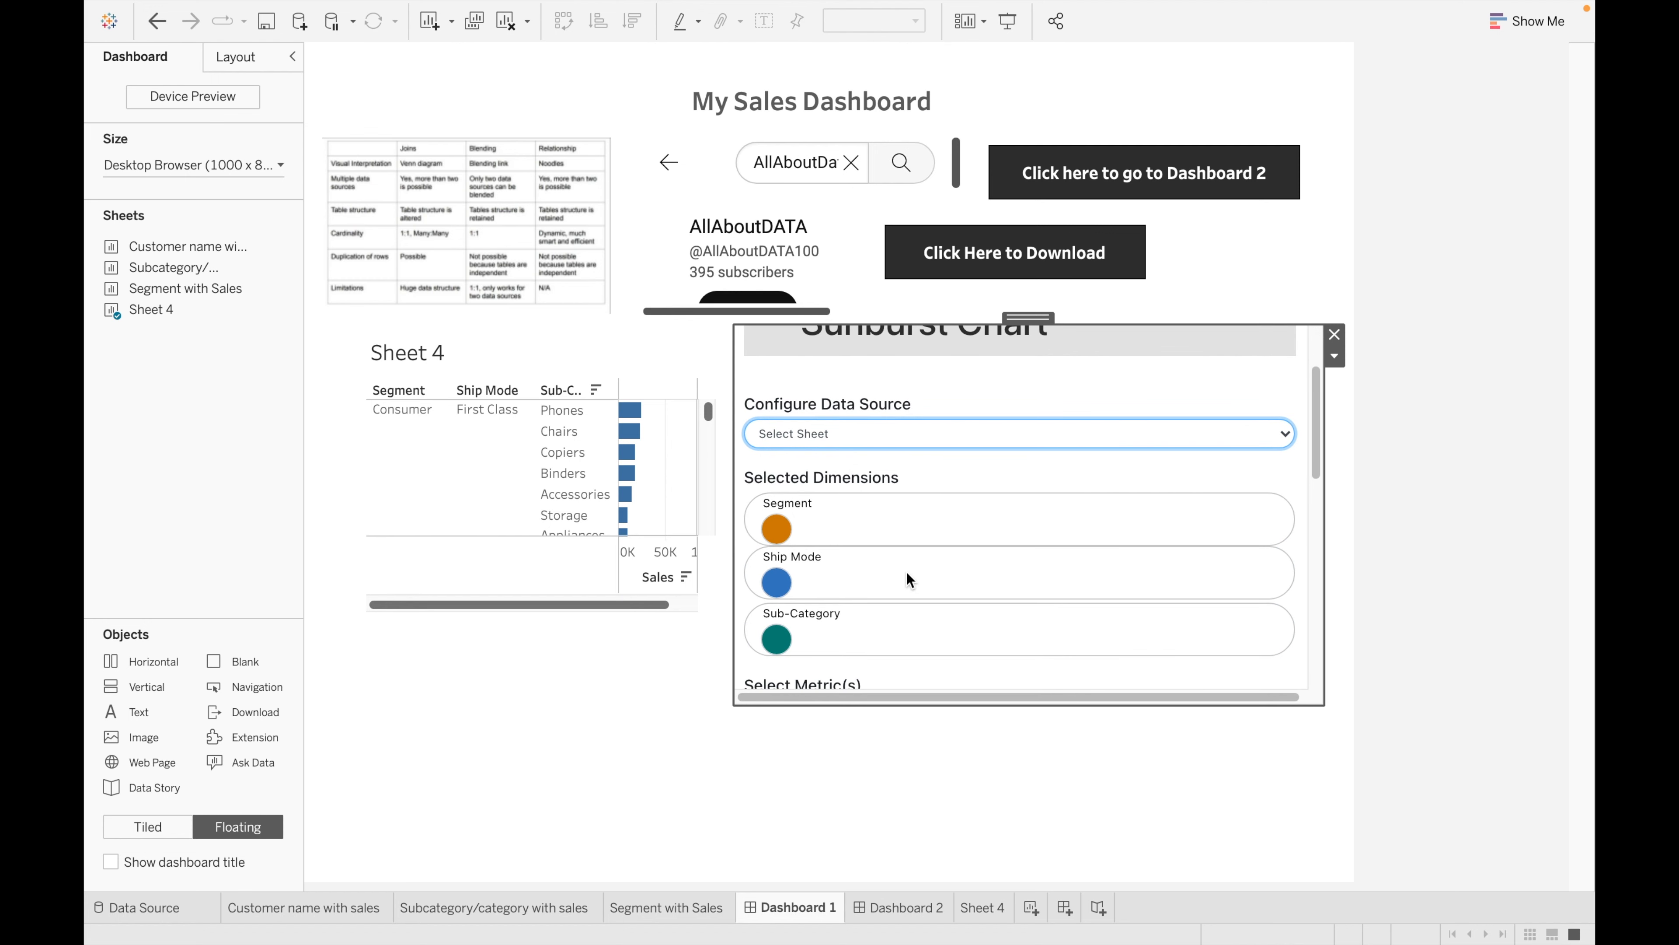
pyautogui.scroll(-4, 819, 622)
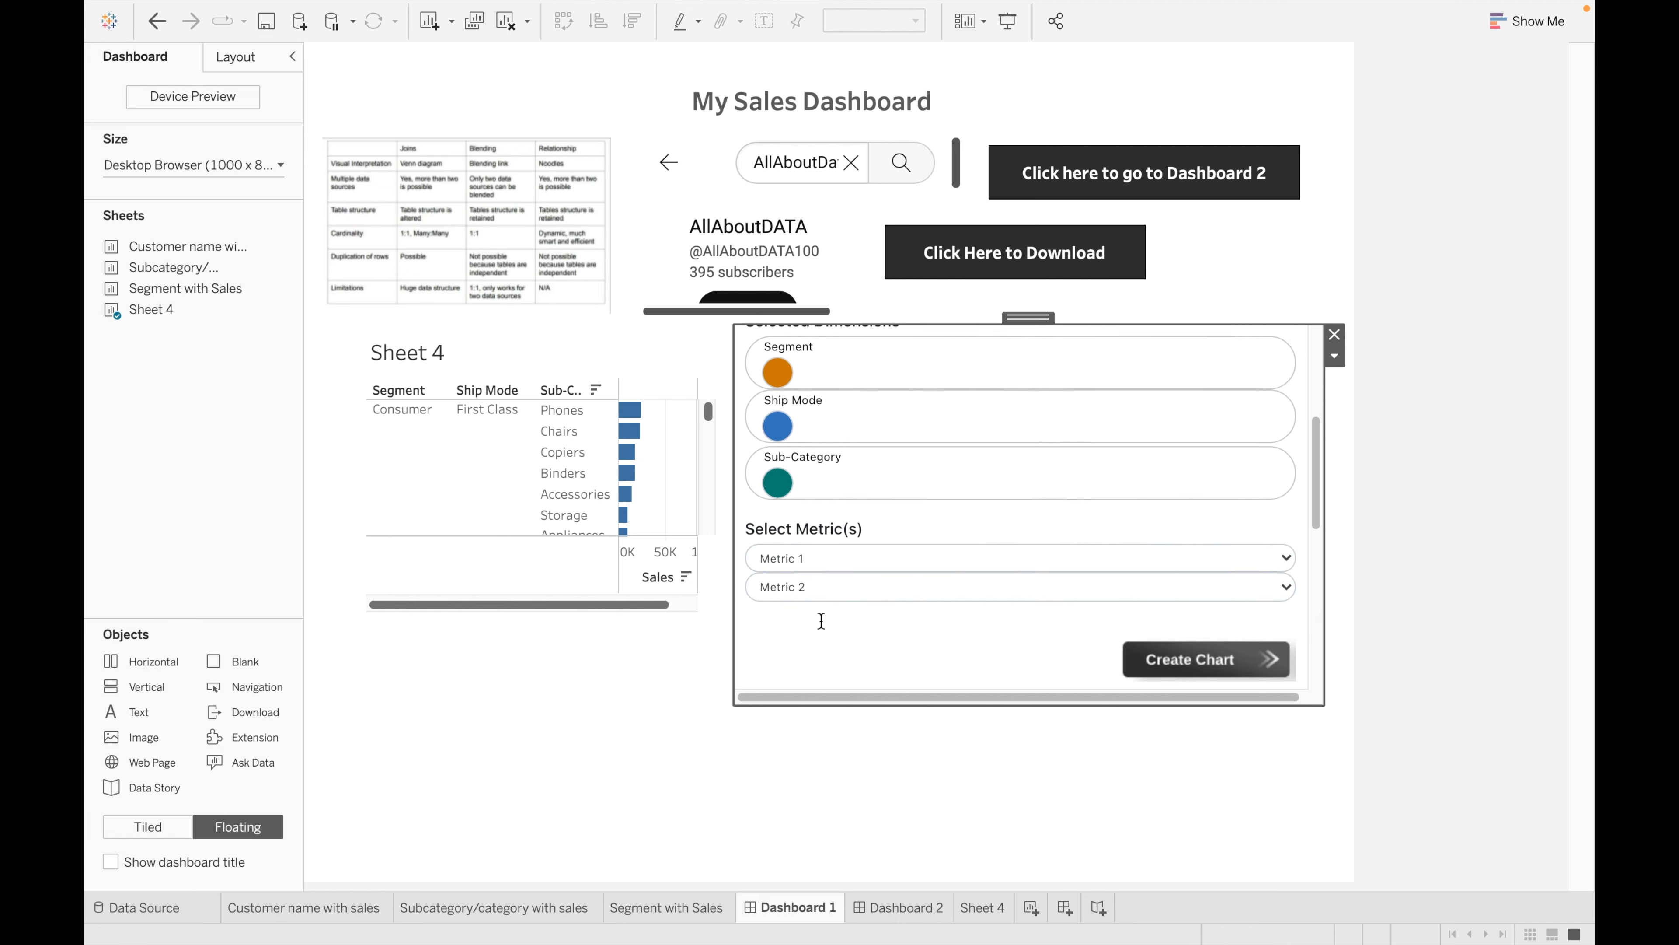
# - Choose SUM(Sales) as the sunburst extension's first metric and create the chart
pyautogui.click(834, 556)
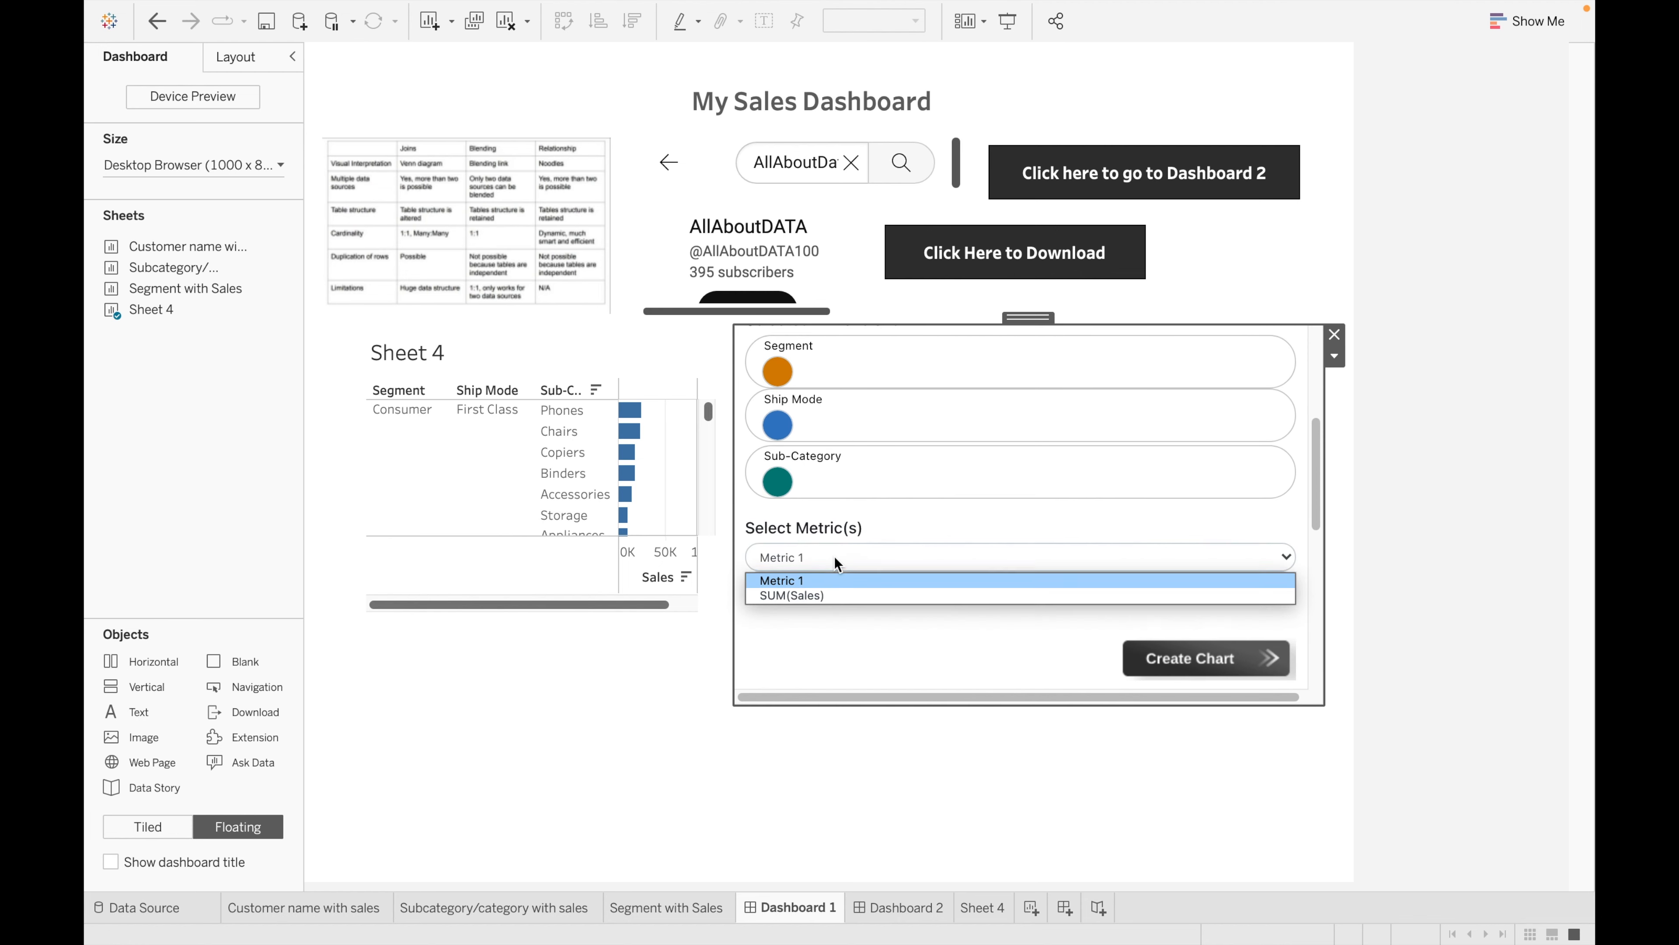
pyautogui.click(841, 595)
pyautogui.click(1187, 661)
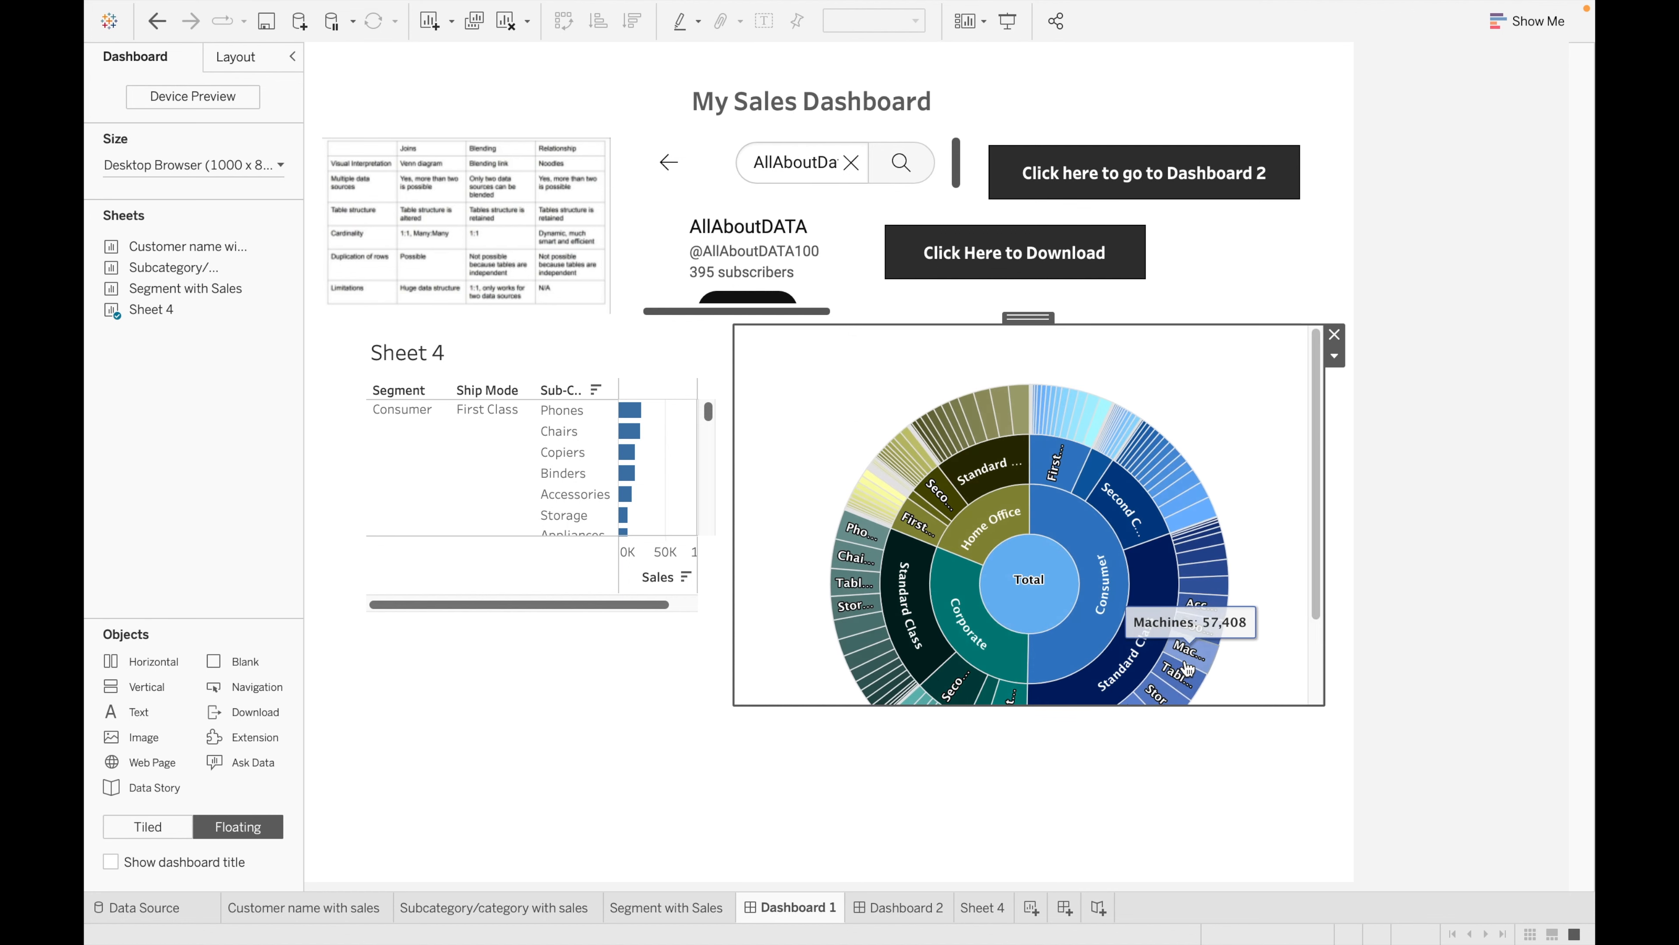
# - Shrink the sunburst extension slightly in width and height by moving its lower corner inward
pyautogui.moveTo(1312, 604); pyautogui.dragTo(1319, 642)
pyautogui.moveTo(1323, 705)
pyautogui.mouseDown()
pyautogui.moveTo(1341, 723)
pyautogui.moveTo(1294, 688)
pyautogui.mouseUp()
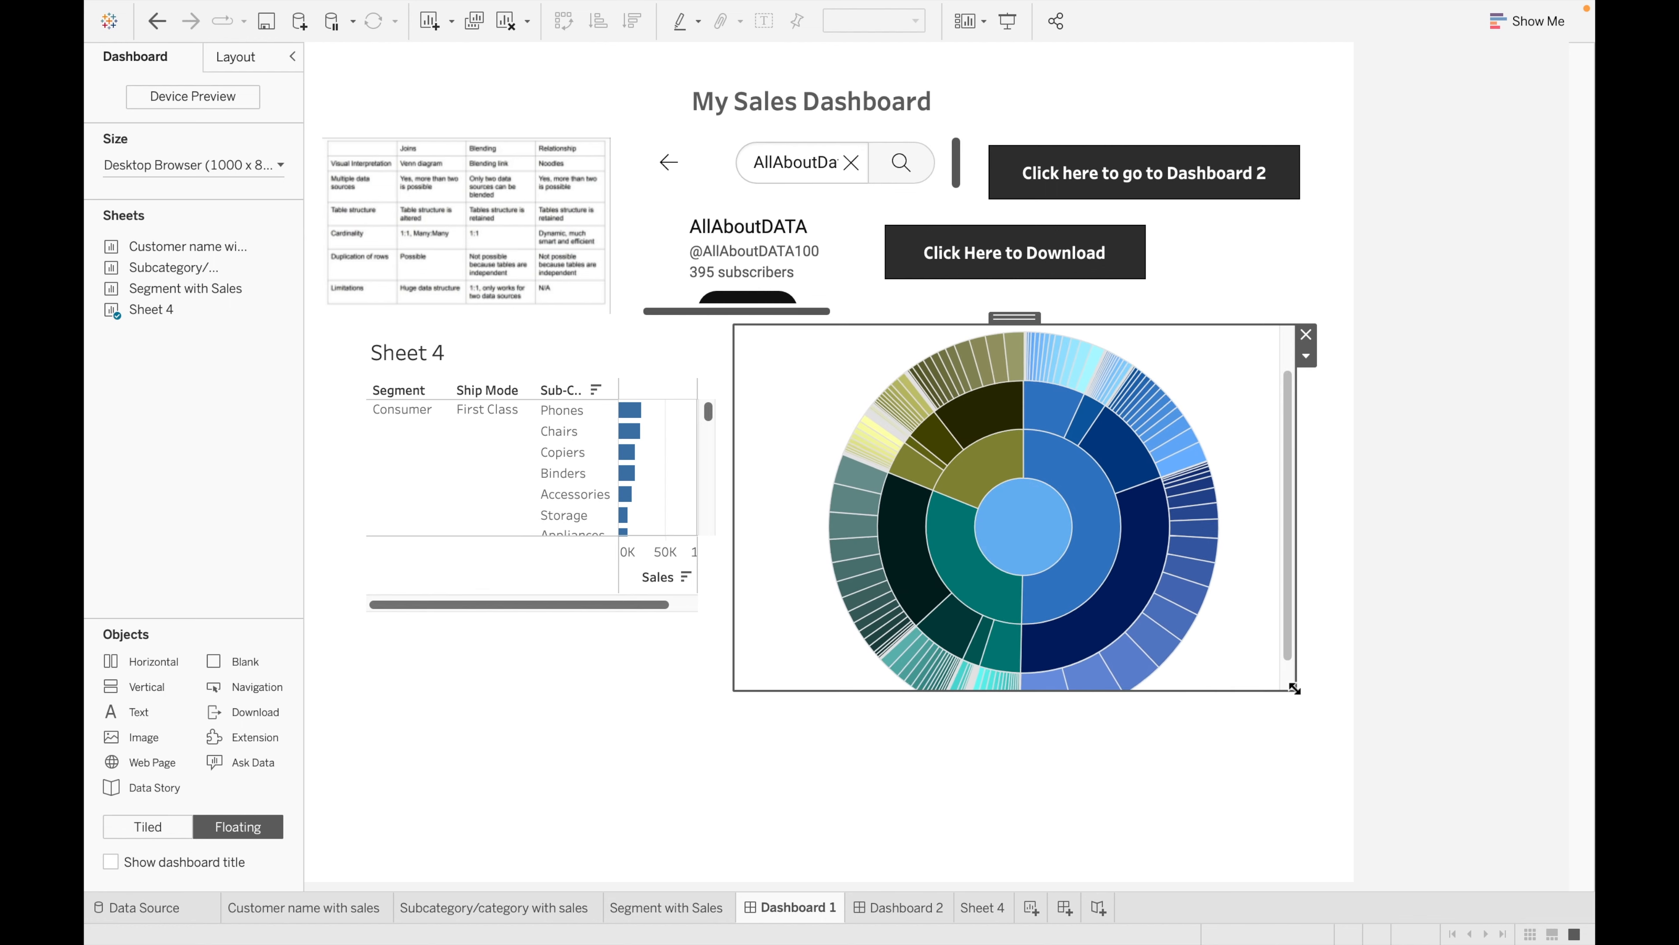
pyautogui.click(1065, 788)
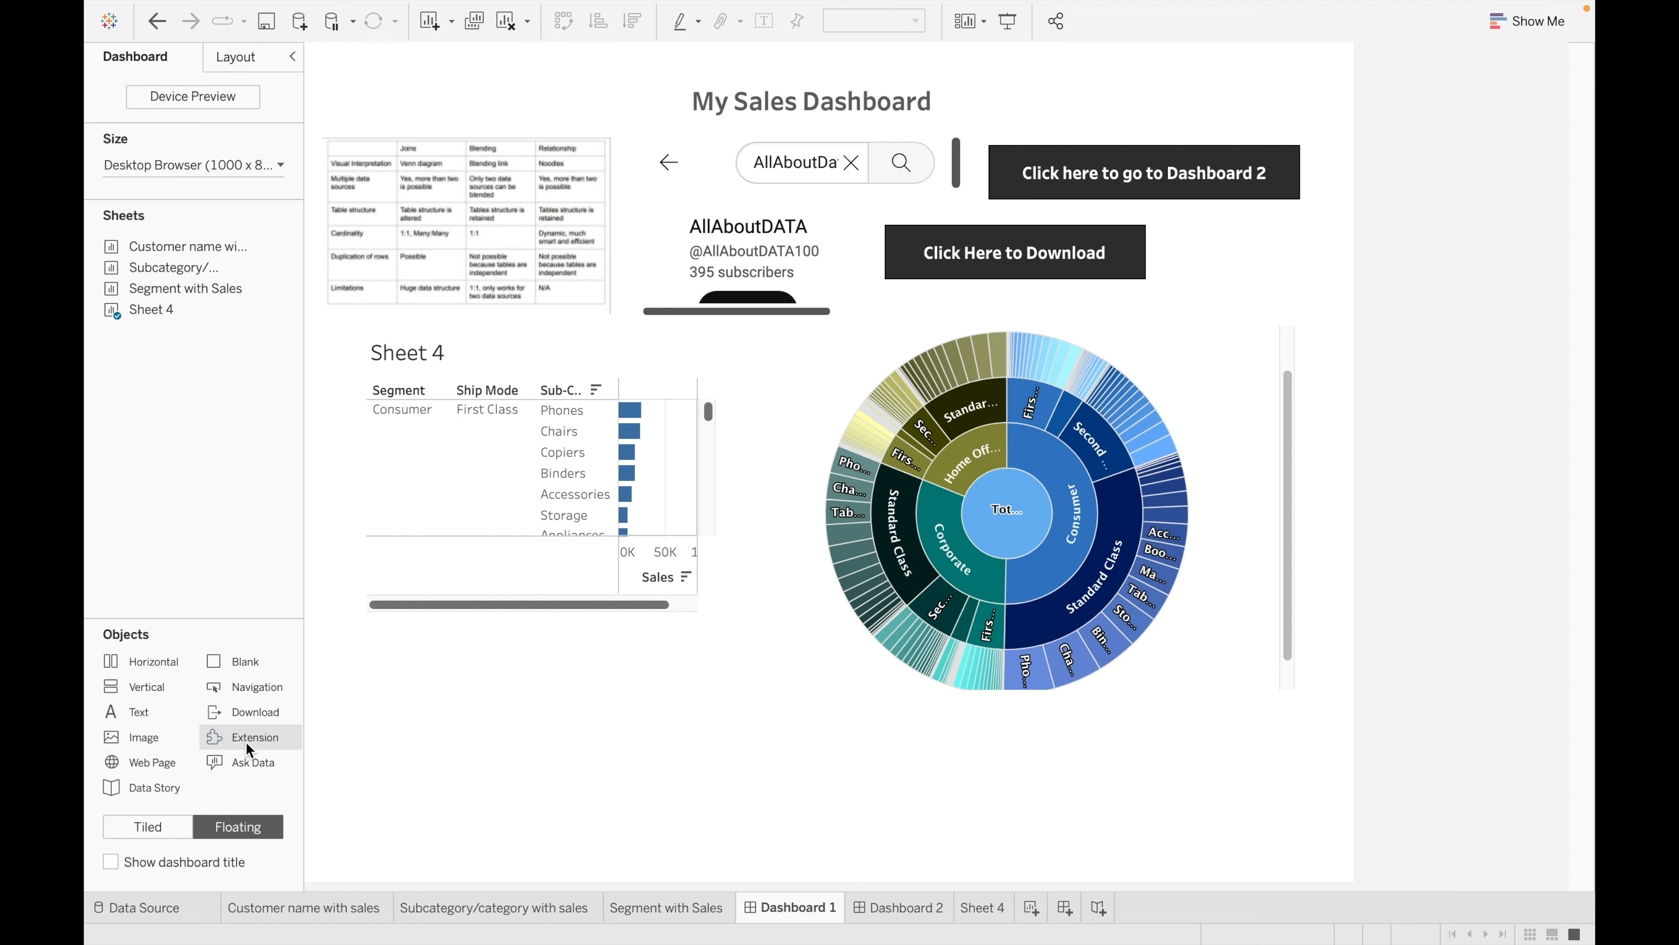
# - Browse the list of available dashboard extensions and close it without adding one
pyautogui.moveTo(246, 743); pyautogui.dragTo(575, 704)
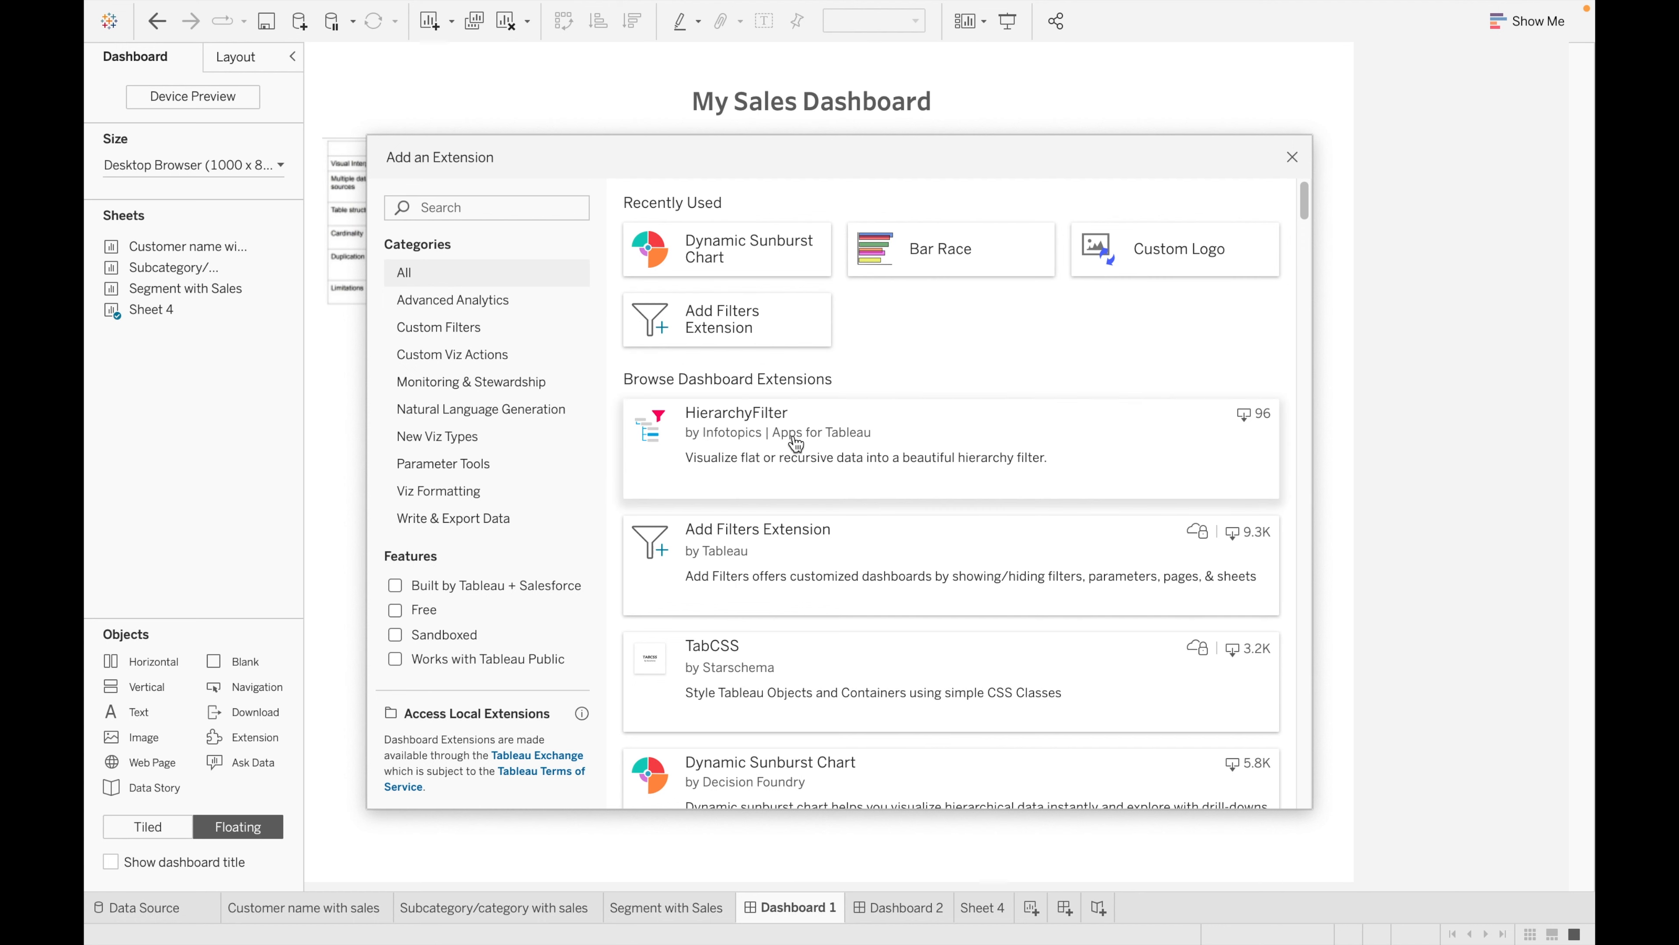
pyautogui.scroll(-3, 796, 437)
pyautogui.scroll(-4, 858, 697)
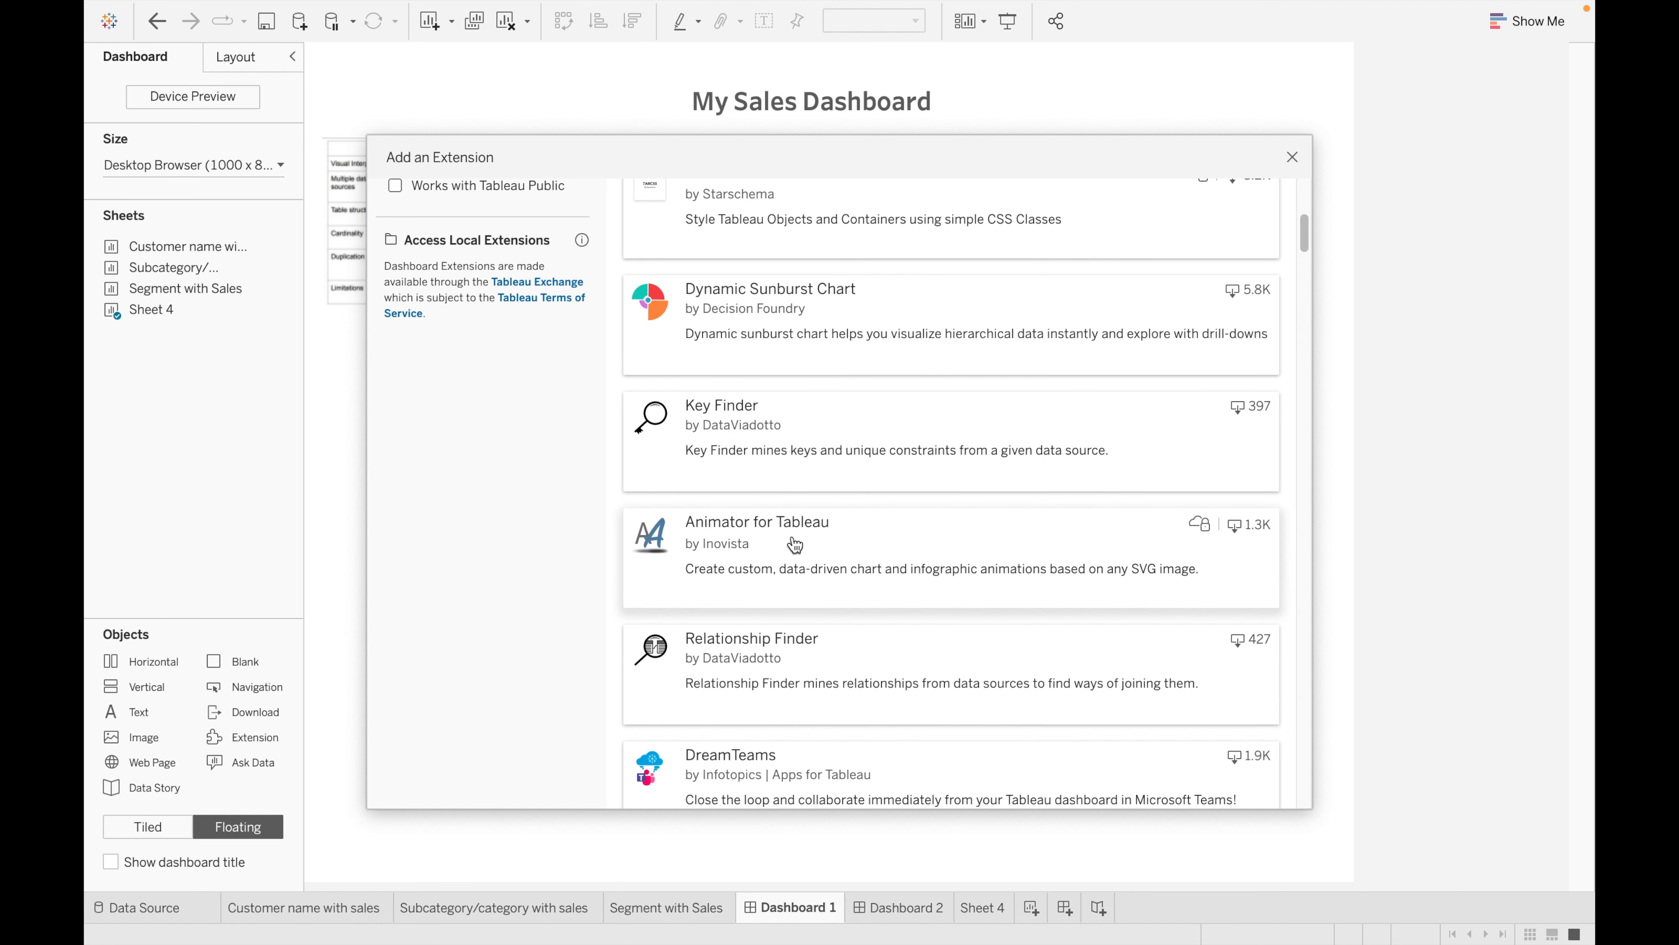
pyautogui.scroll(-4, 820, 685)
pyautogui.scroll(-1, 822, 685)
pyautogui.scroll(15, 799, 529)
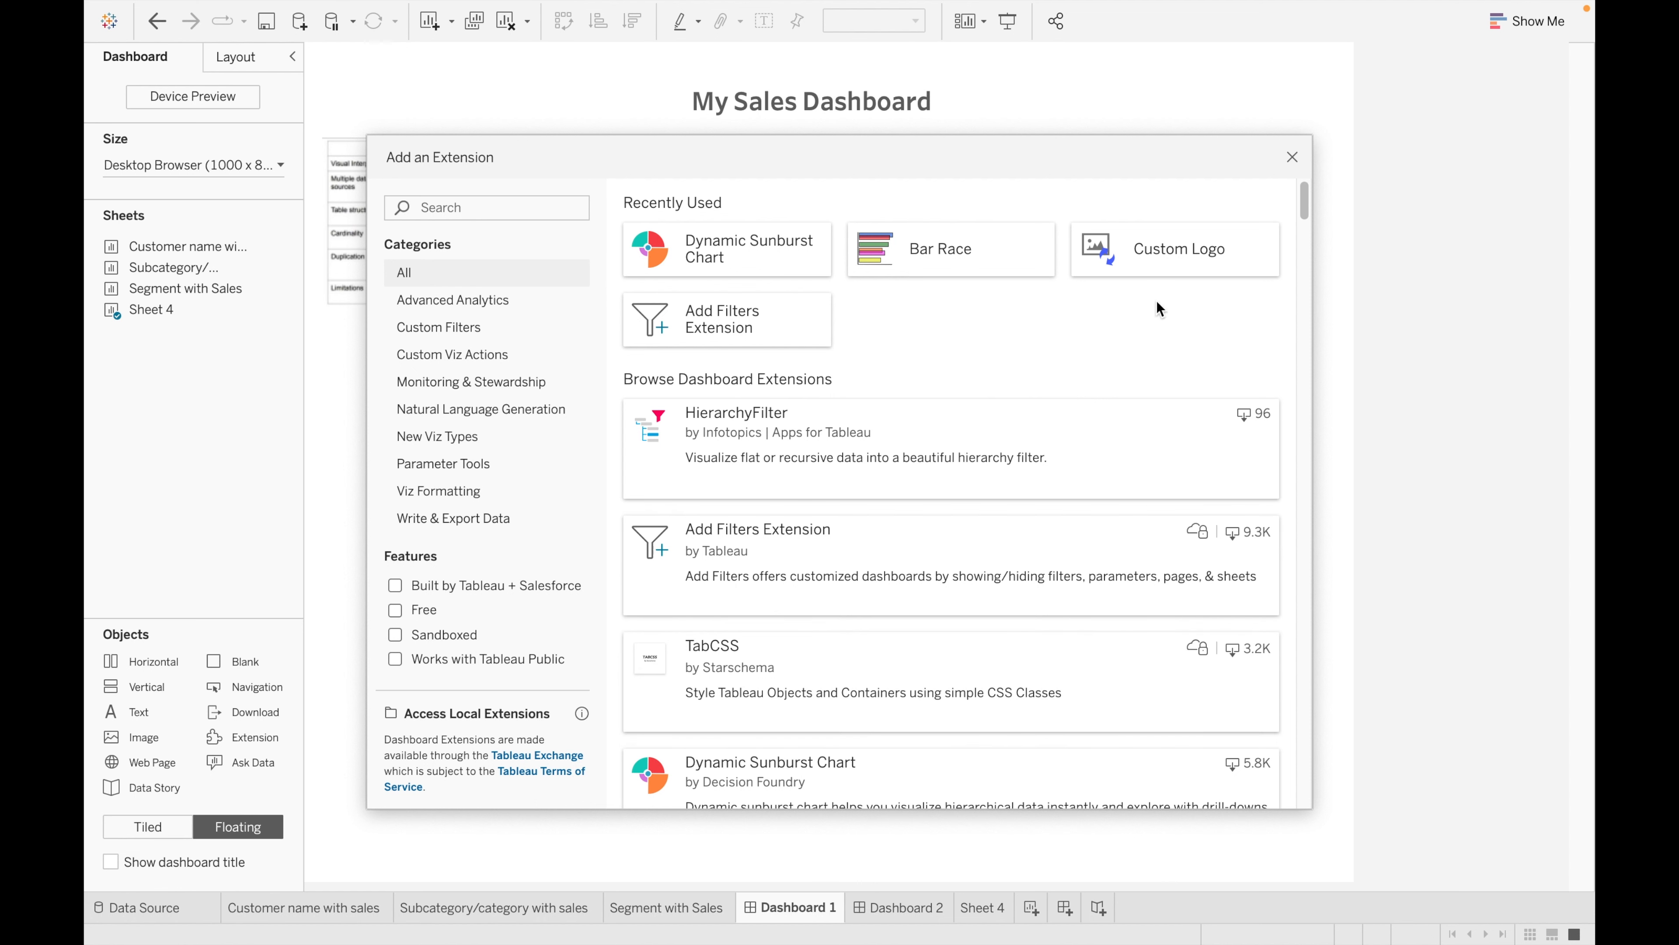
pyautogui.click(1293, 159)
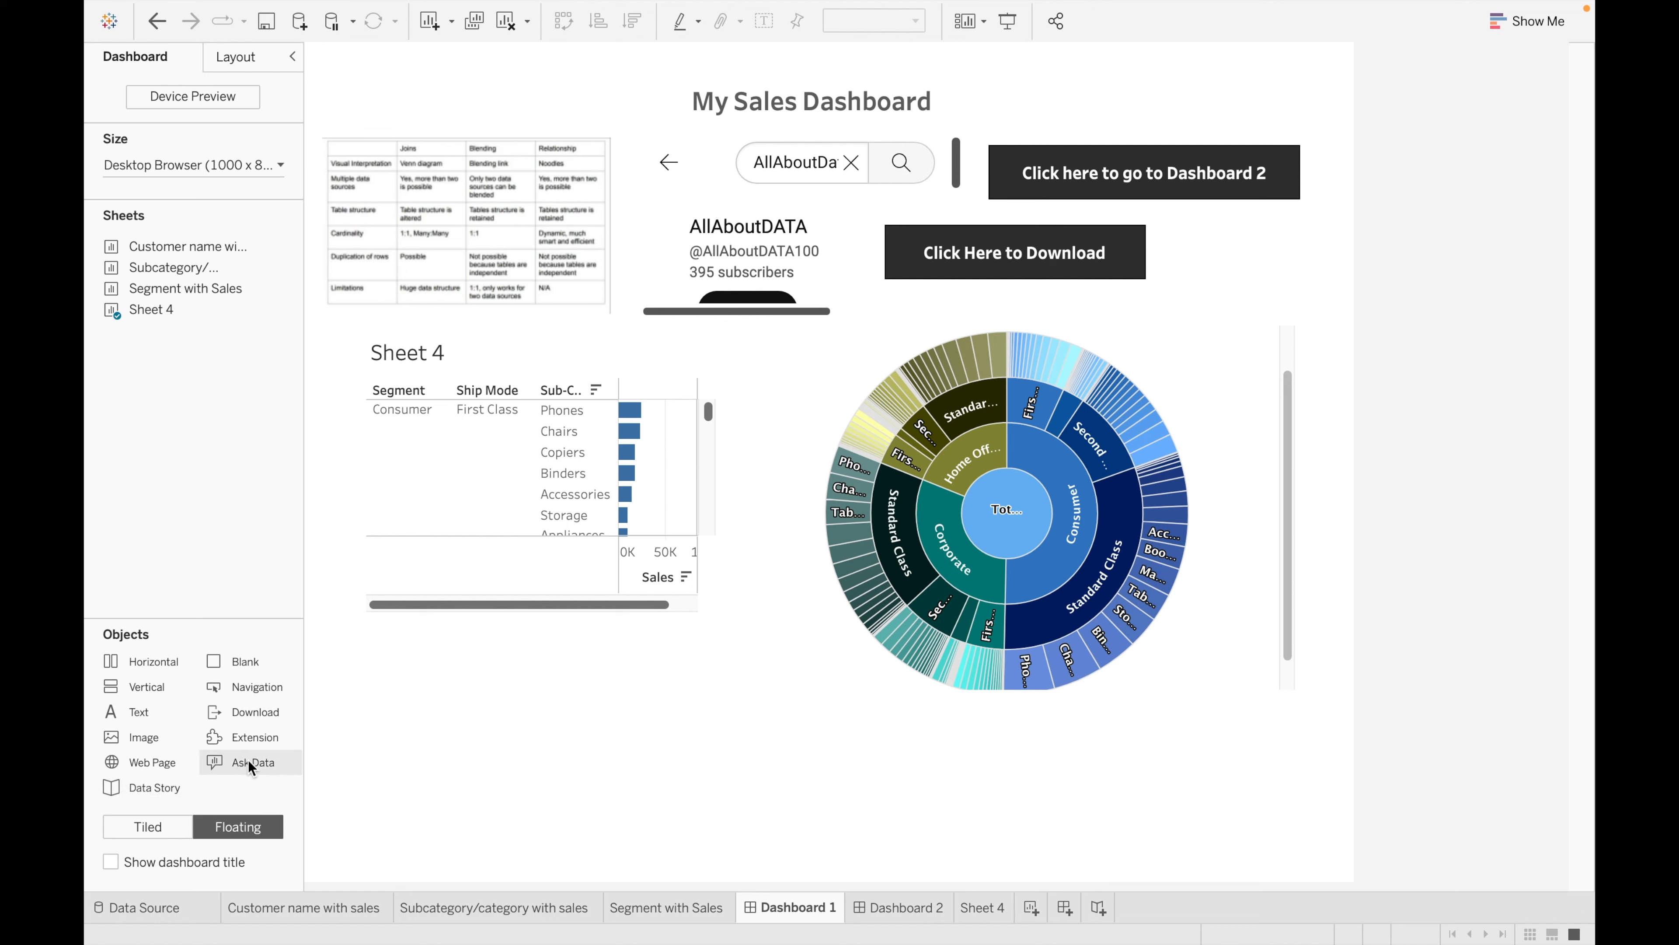
# - Try floating Ask Data and Data Story objects in the space below Sheet 4, removing each from the dashboard
pyautogui.moveTo(251, 762); pyautogui.dragTo(572, 696)
pyautogui.moveTo(762, 716); pyautogui.dragTo(723, 515)
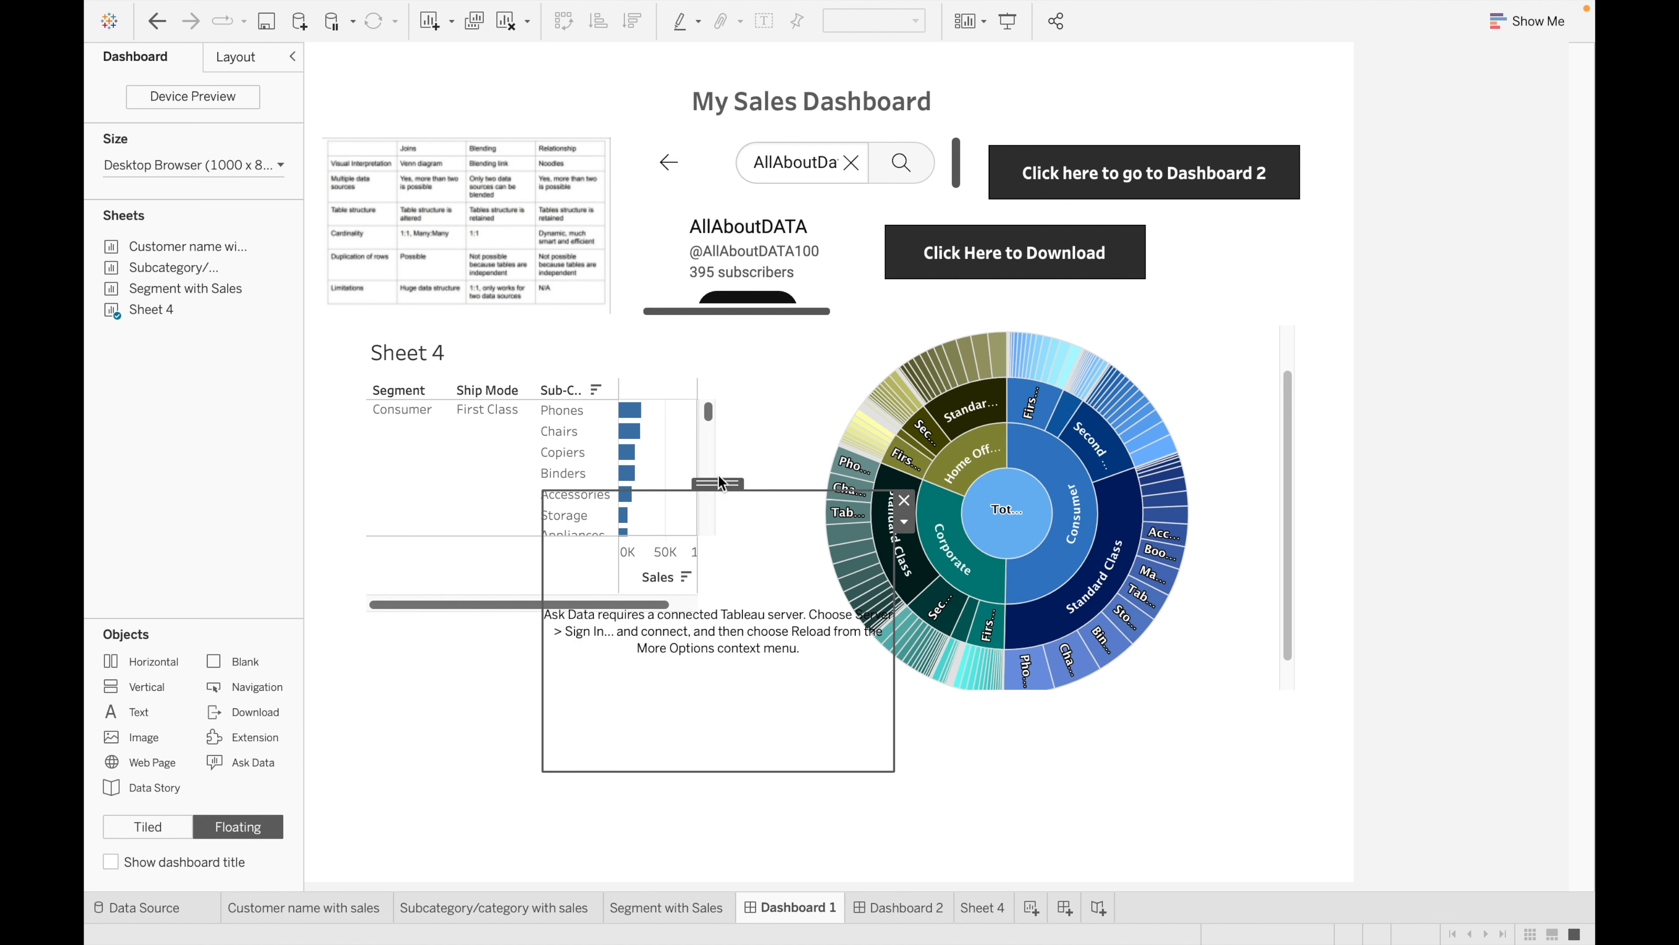
pyautogui.moveTo(717, 479); pyautogui.dragTo(635, 590)
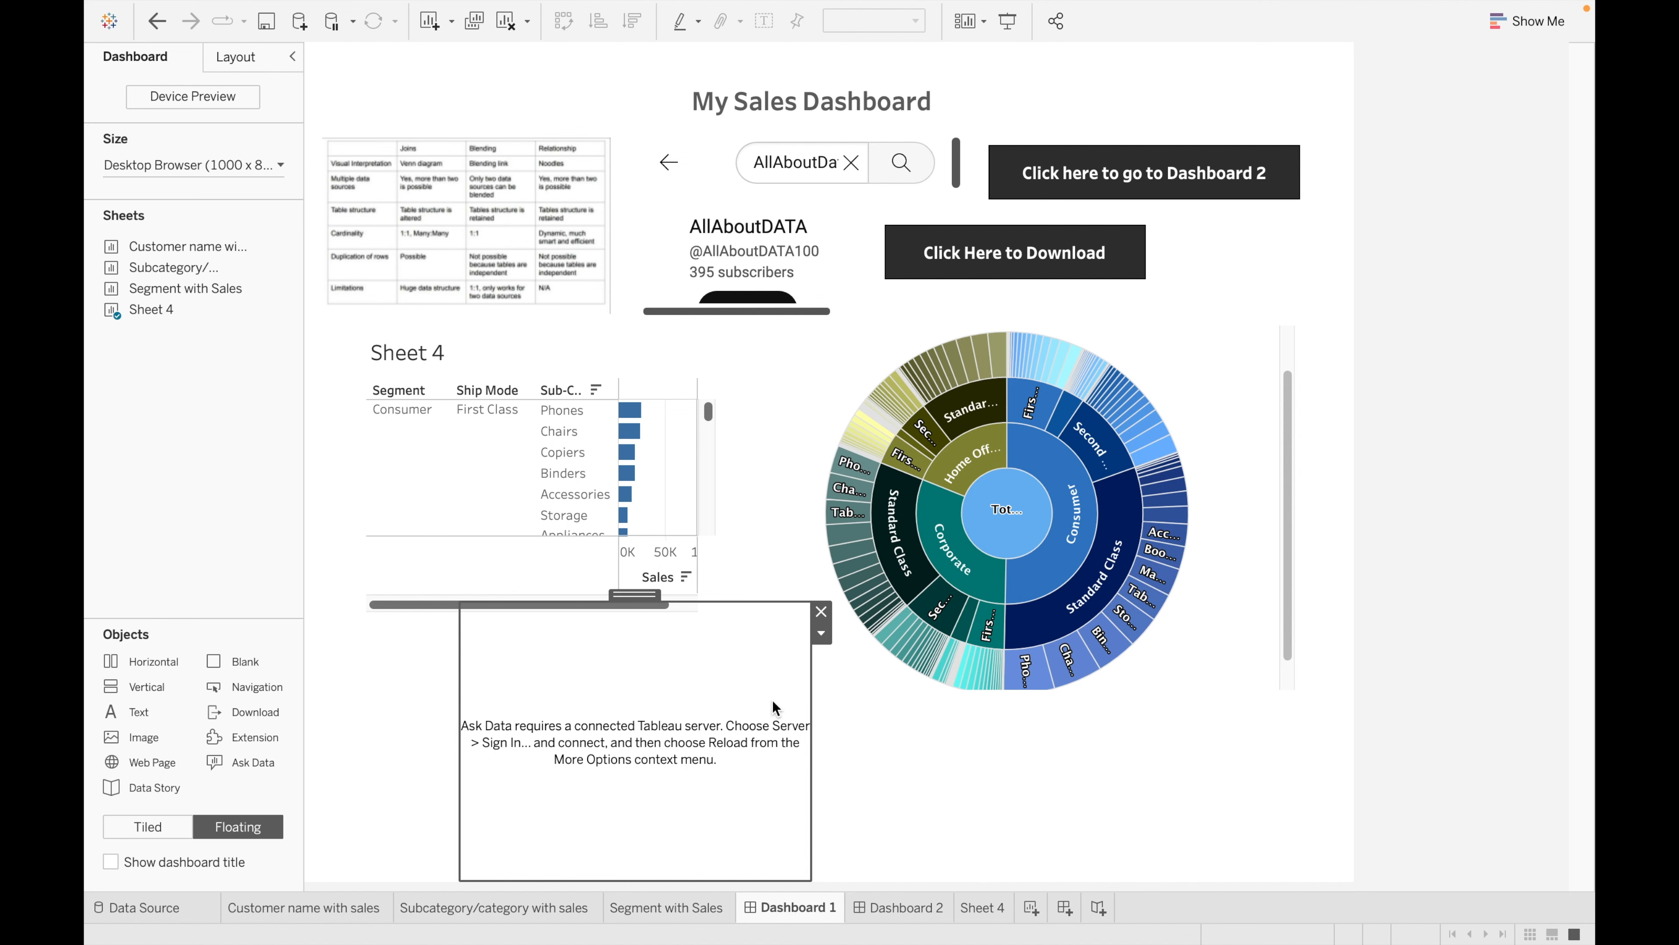
pyautogui.click(821, 611)
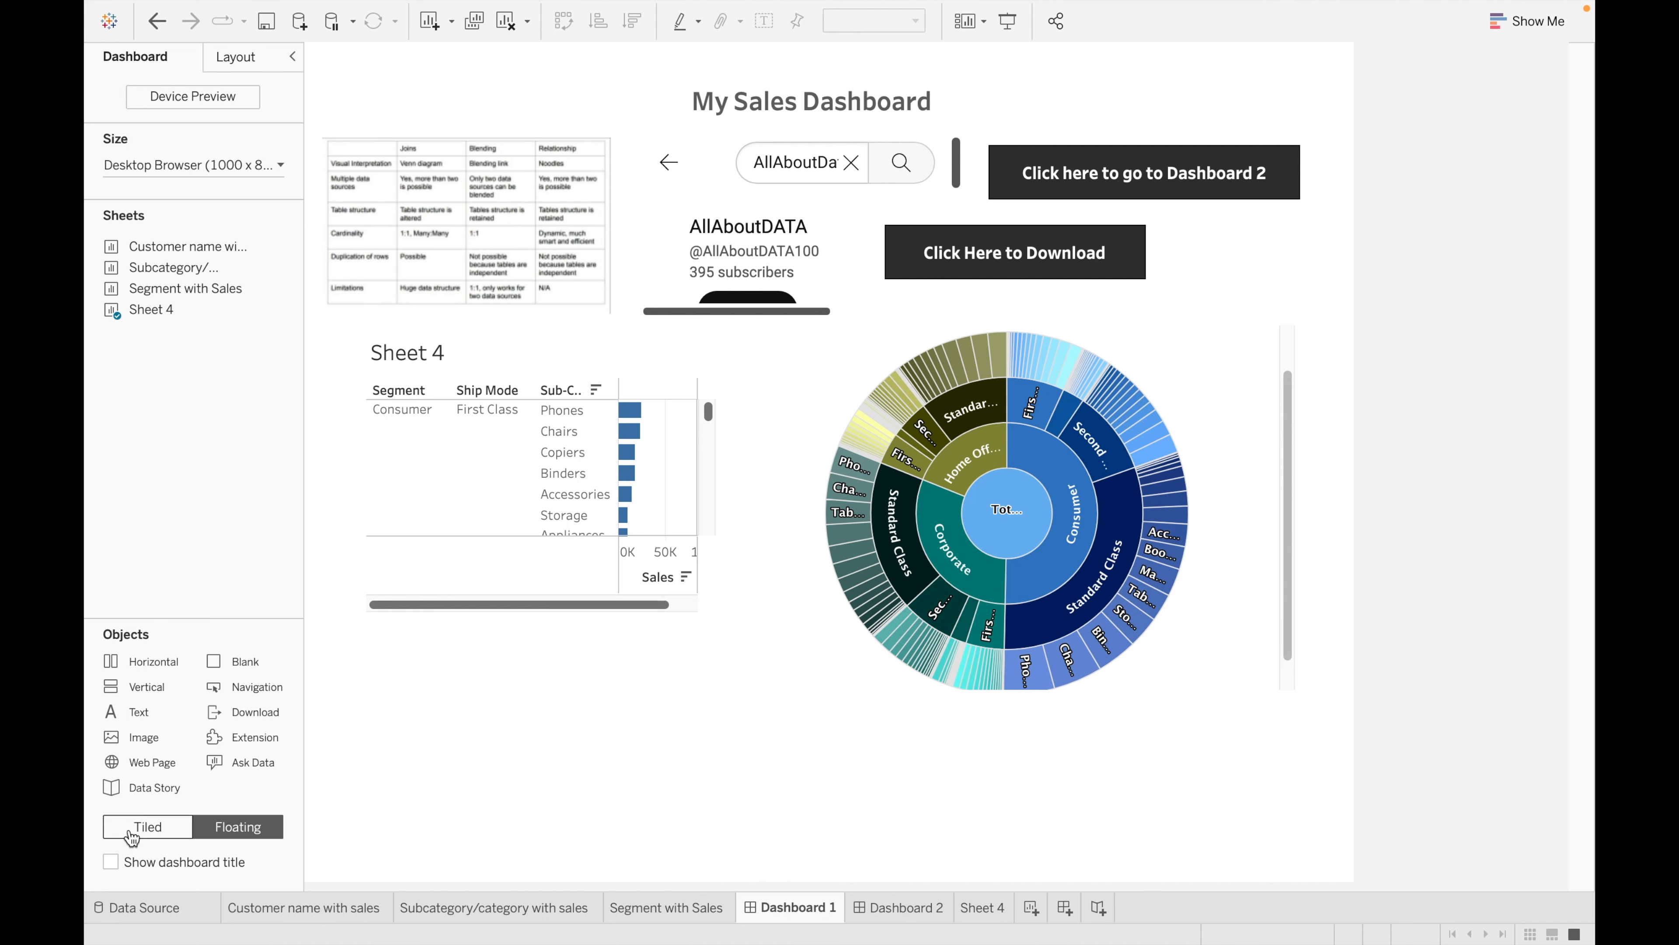
pyautogui.moveTo(140, 796); pyautogui.dragTo(409, 648)
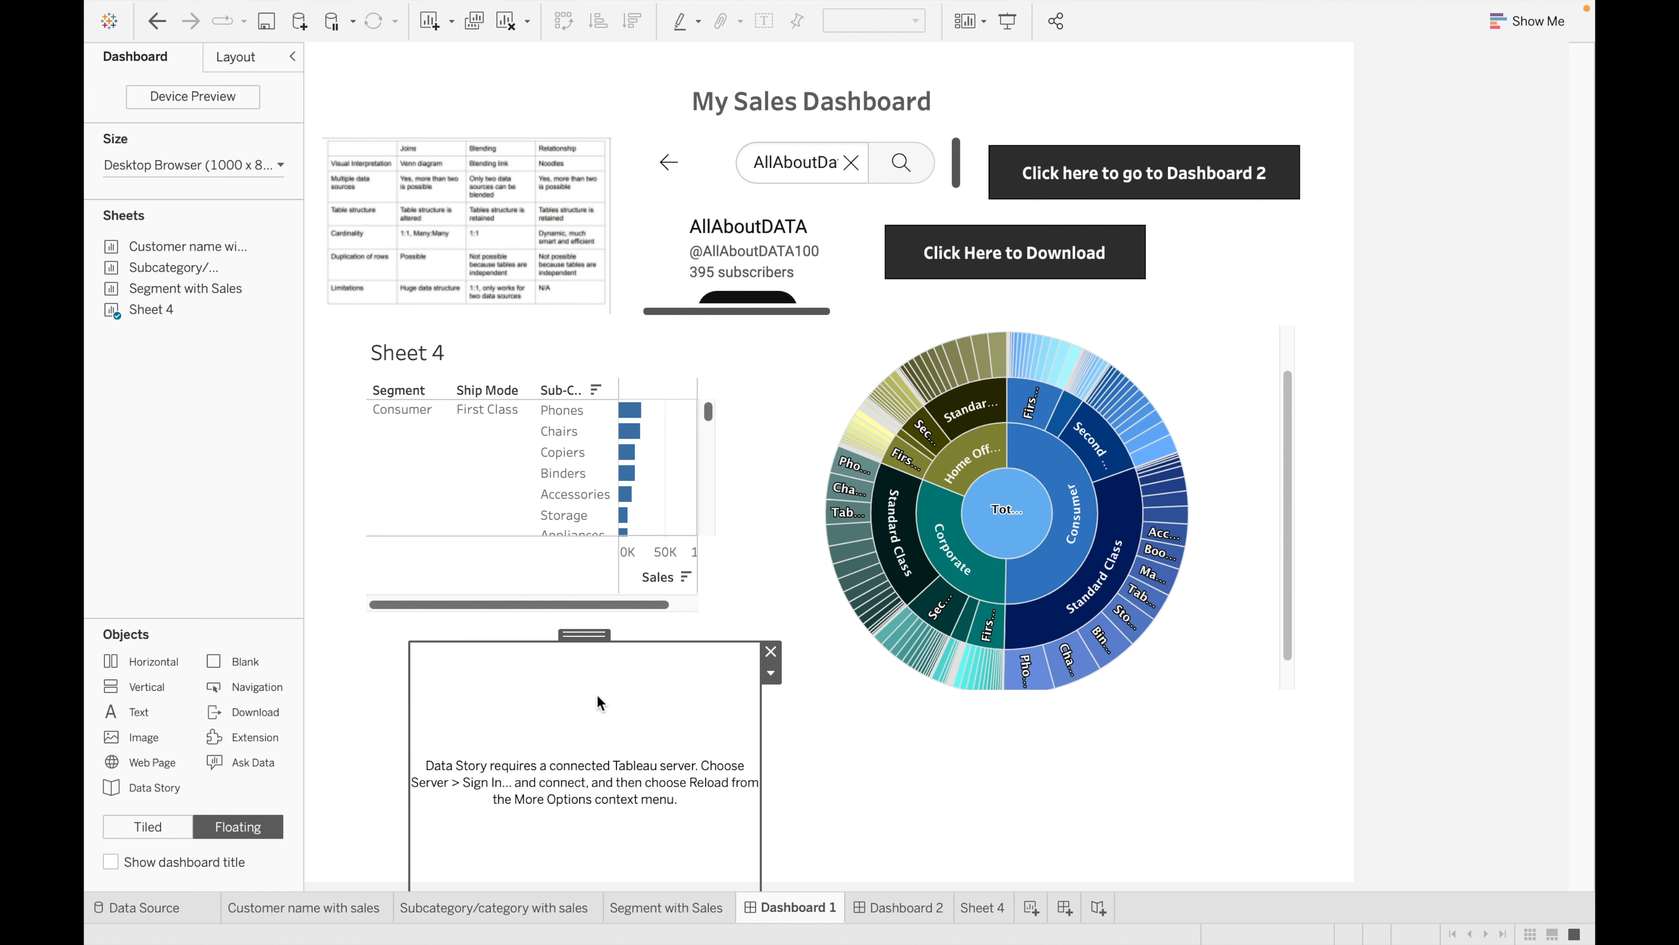
pyautogui.click(770, 652)
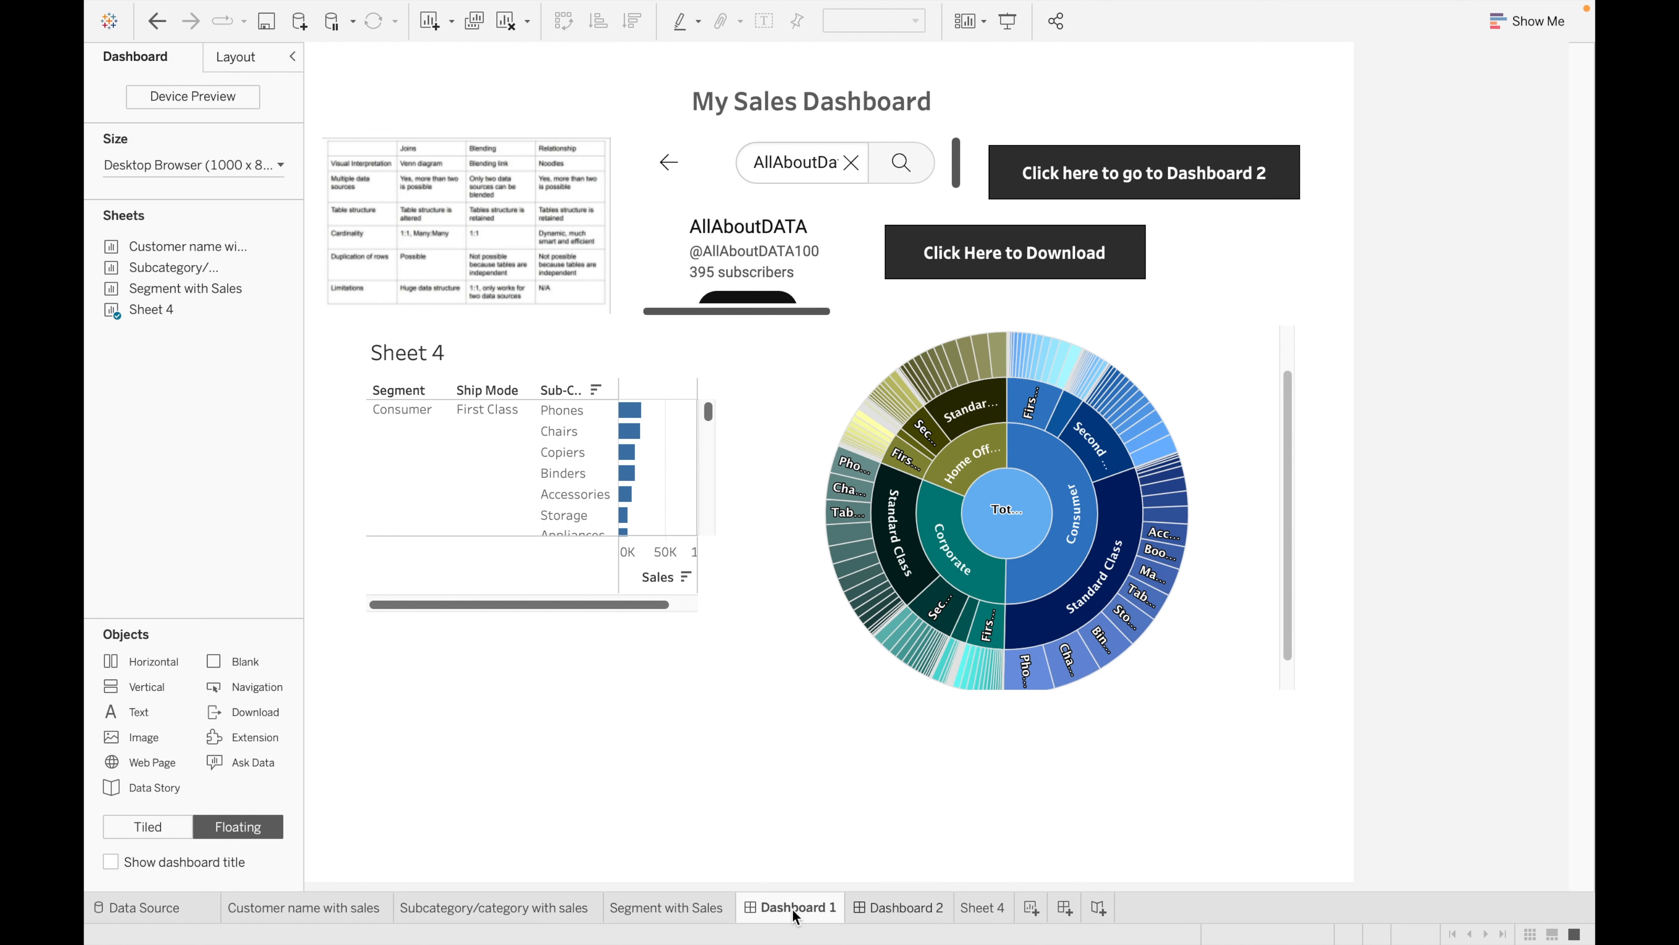
pyautogui.click(159, 832)
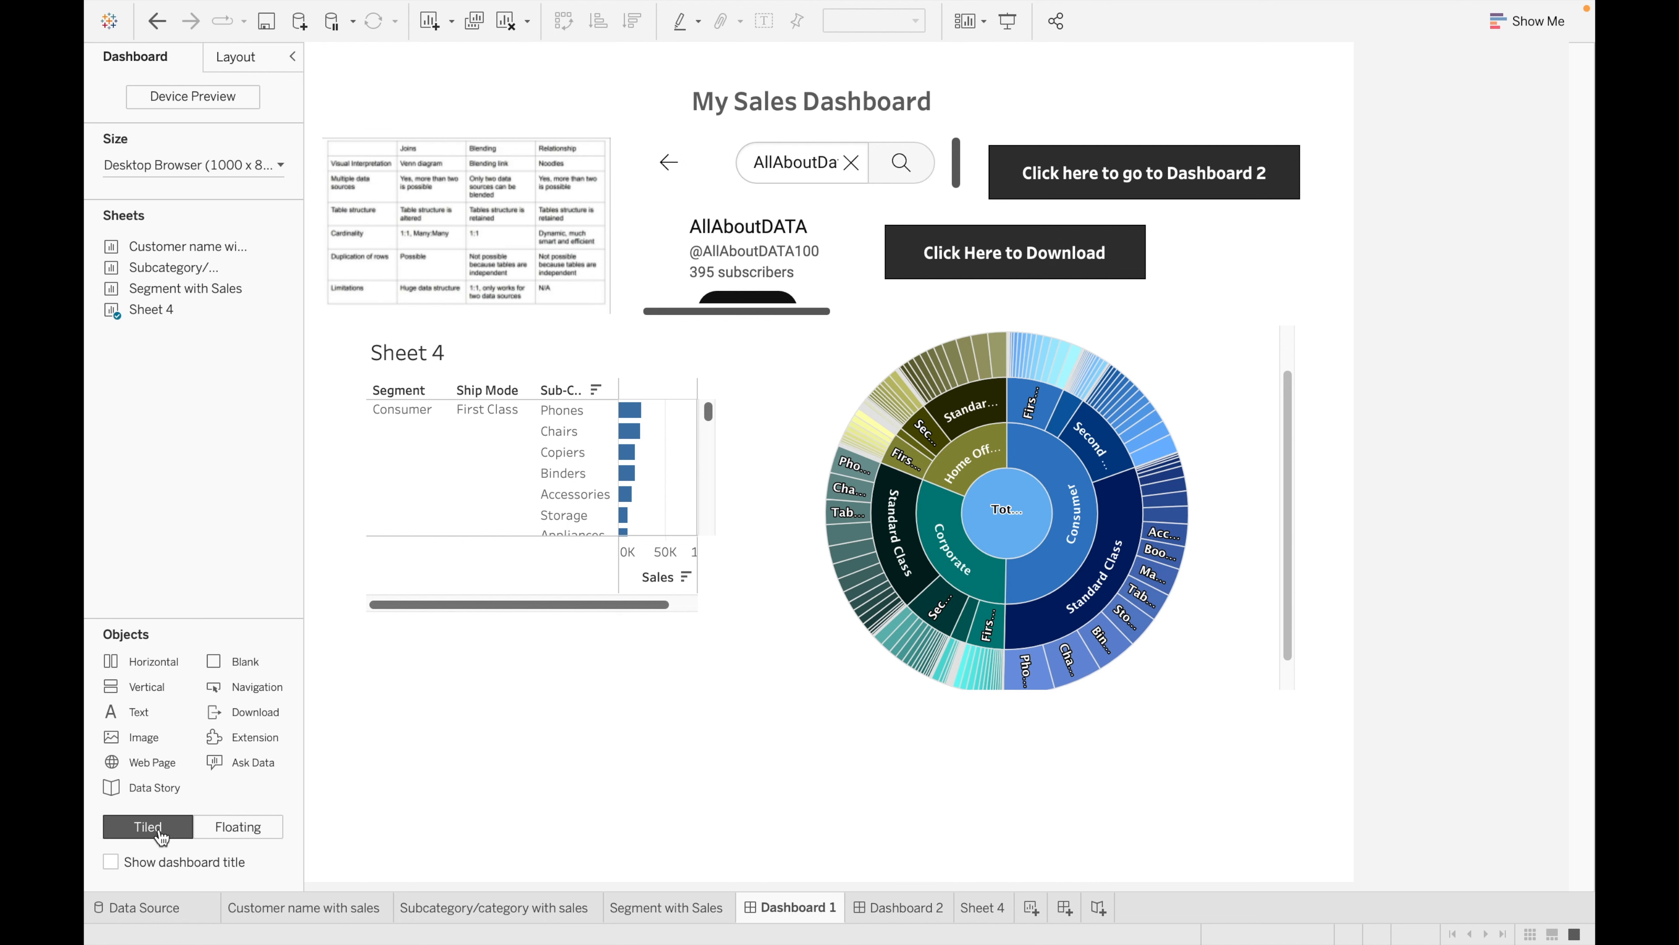
pyautogui.click(242, 830)
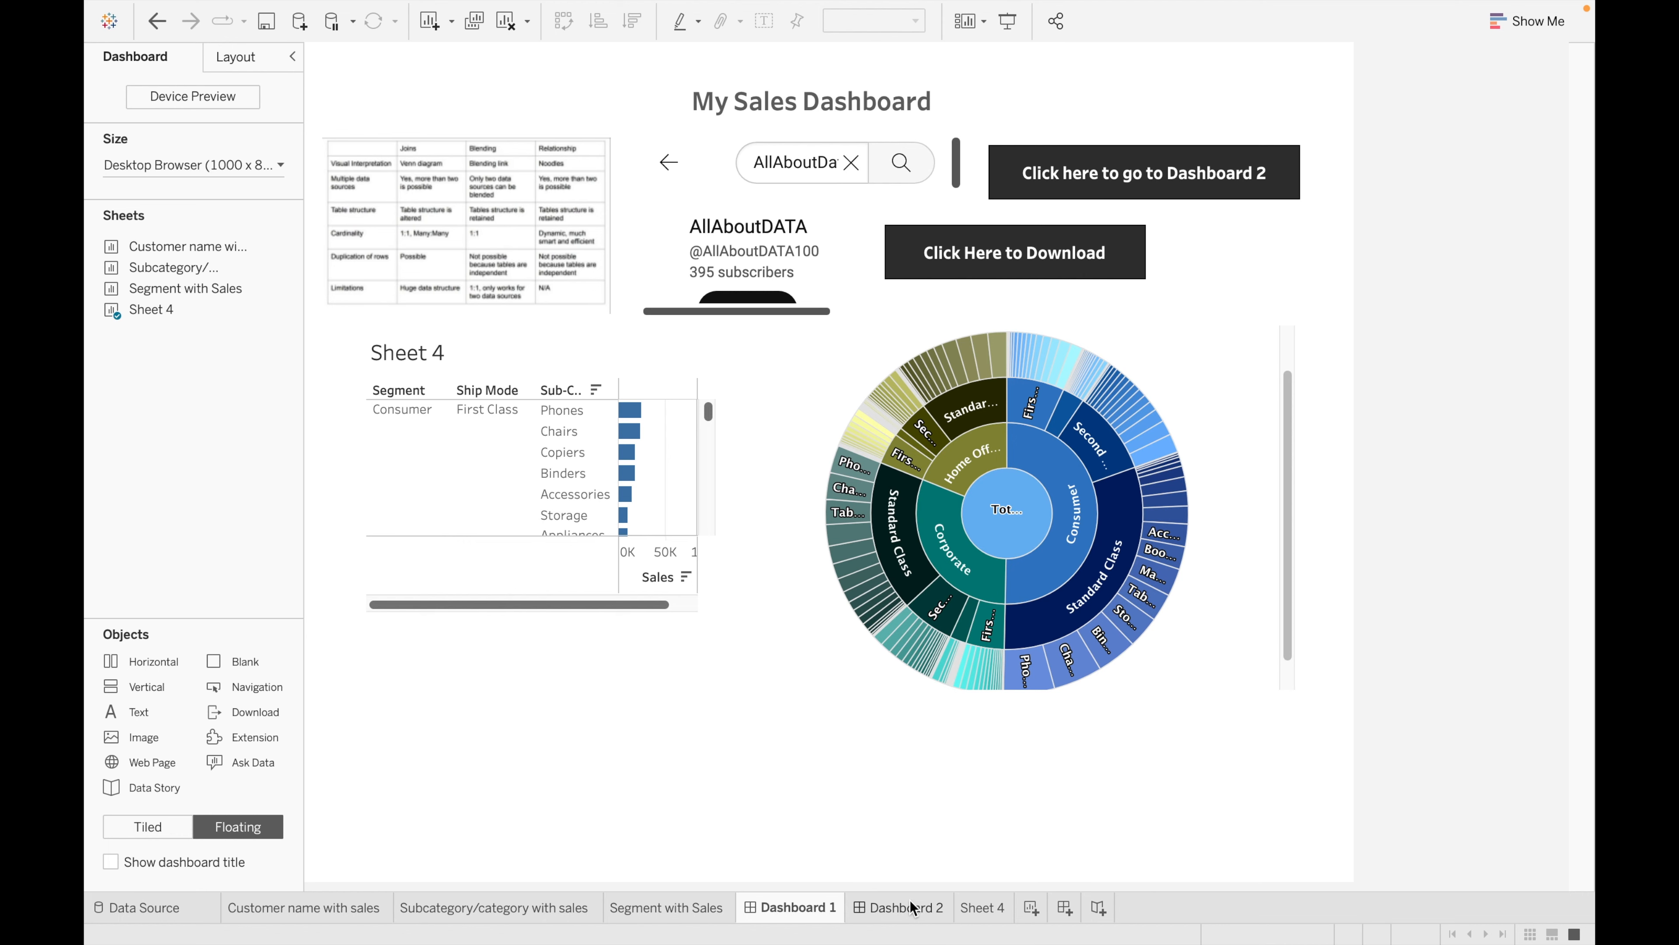
pyautogui.click(896, 908)
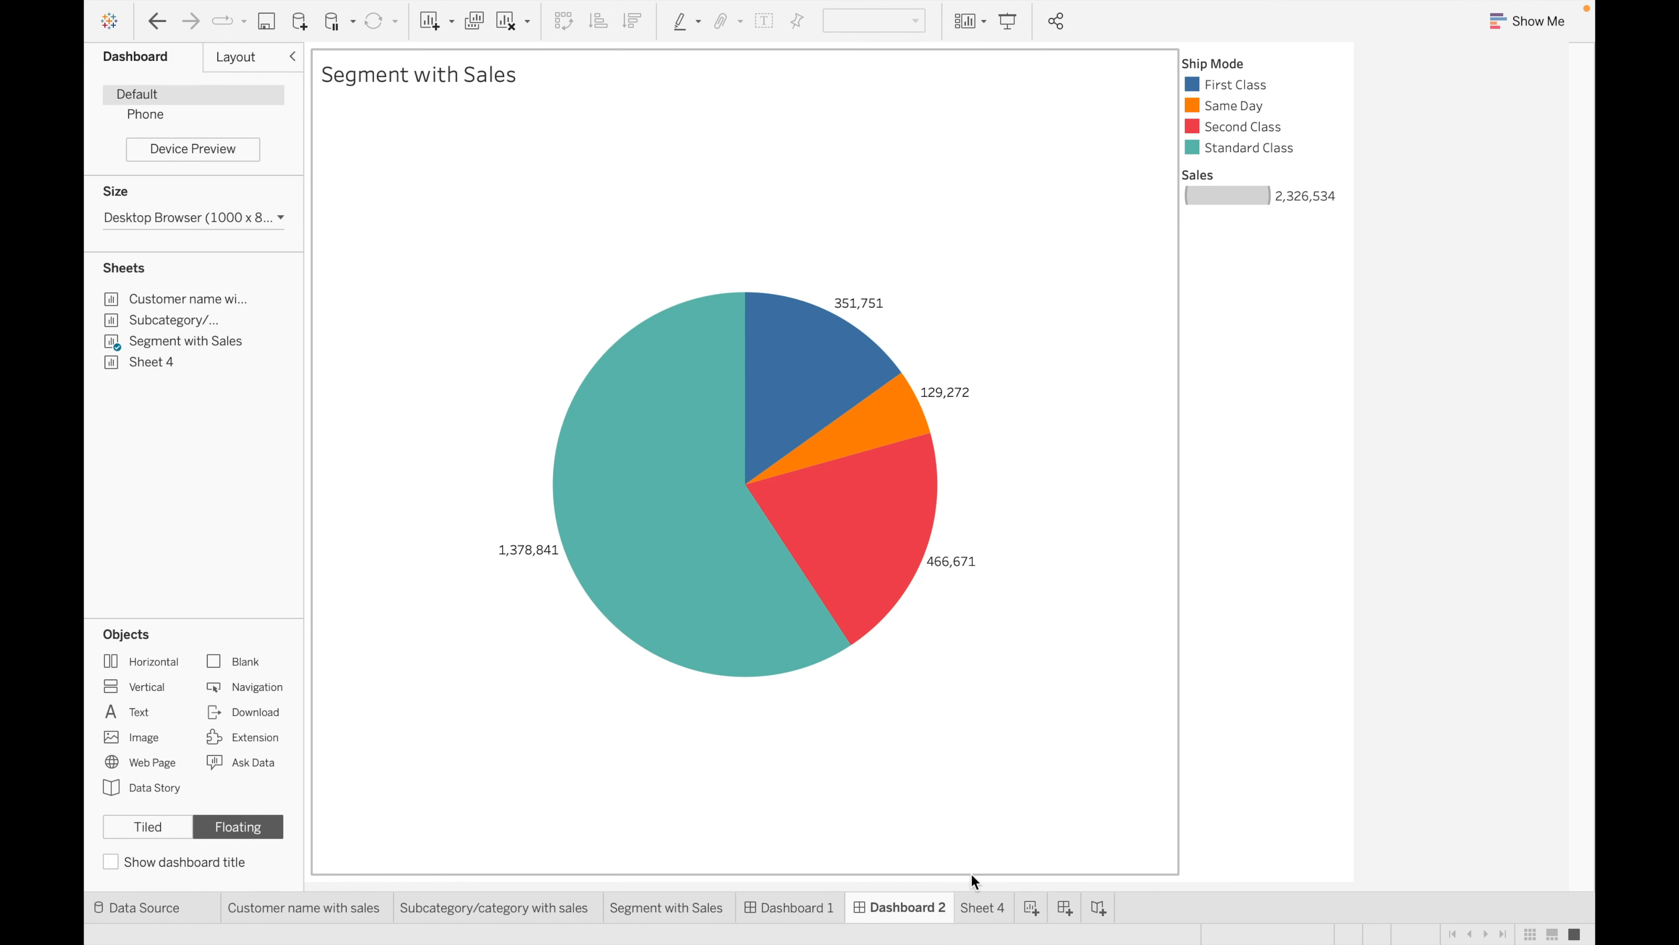
# - Create a new dashboard with tiled placement and add Customer name with sales, Subcategory/category with sales, Segment with Sales and Sheet 4
pyautogui.click(1063, 908)
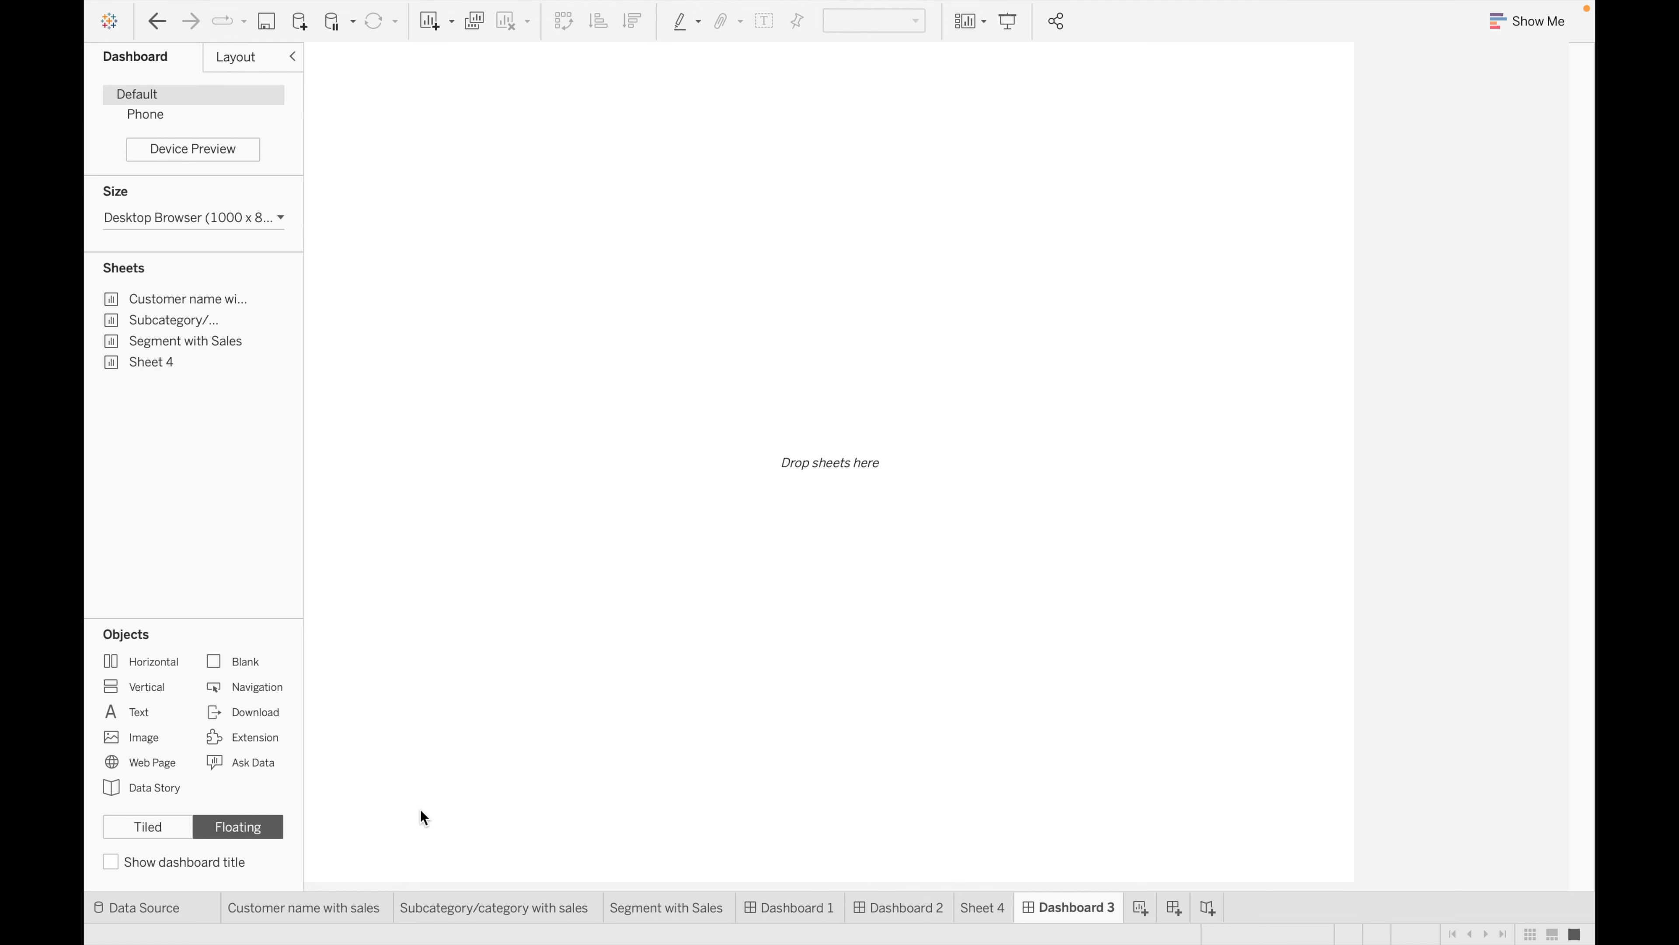
pyautogui.click(169, 836)
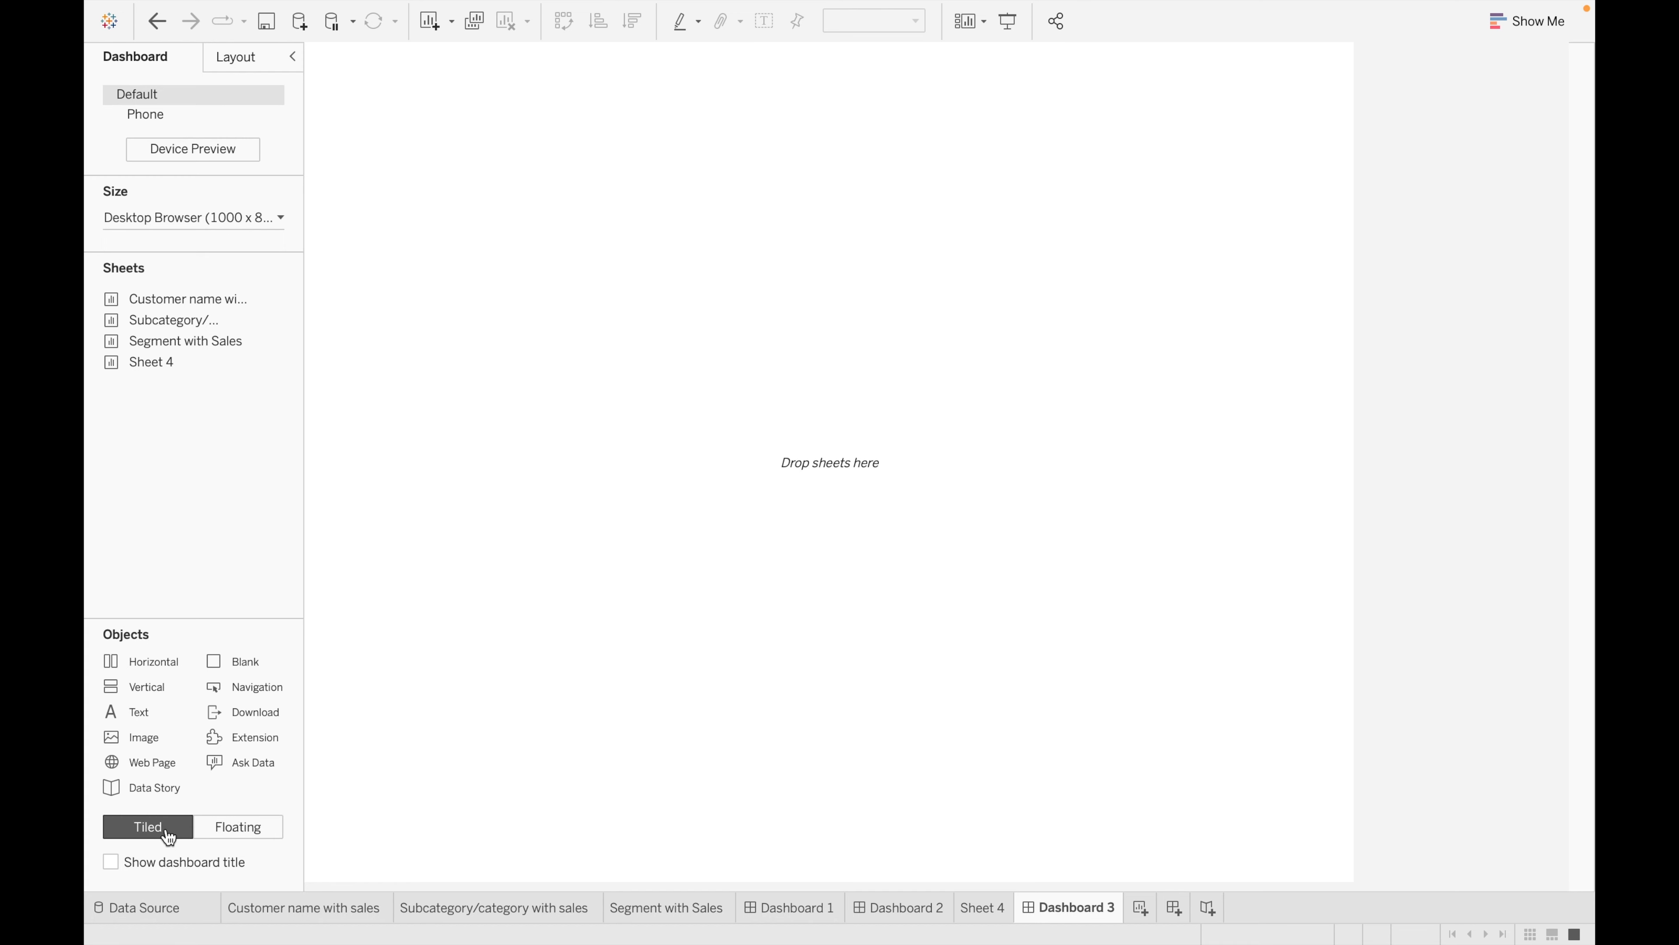
pyautogui.doubleClick(184, 299)
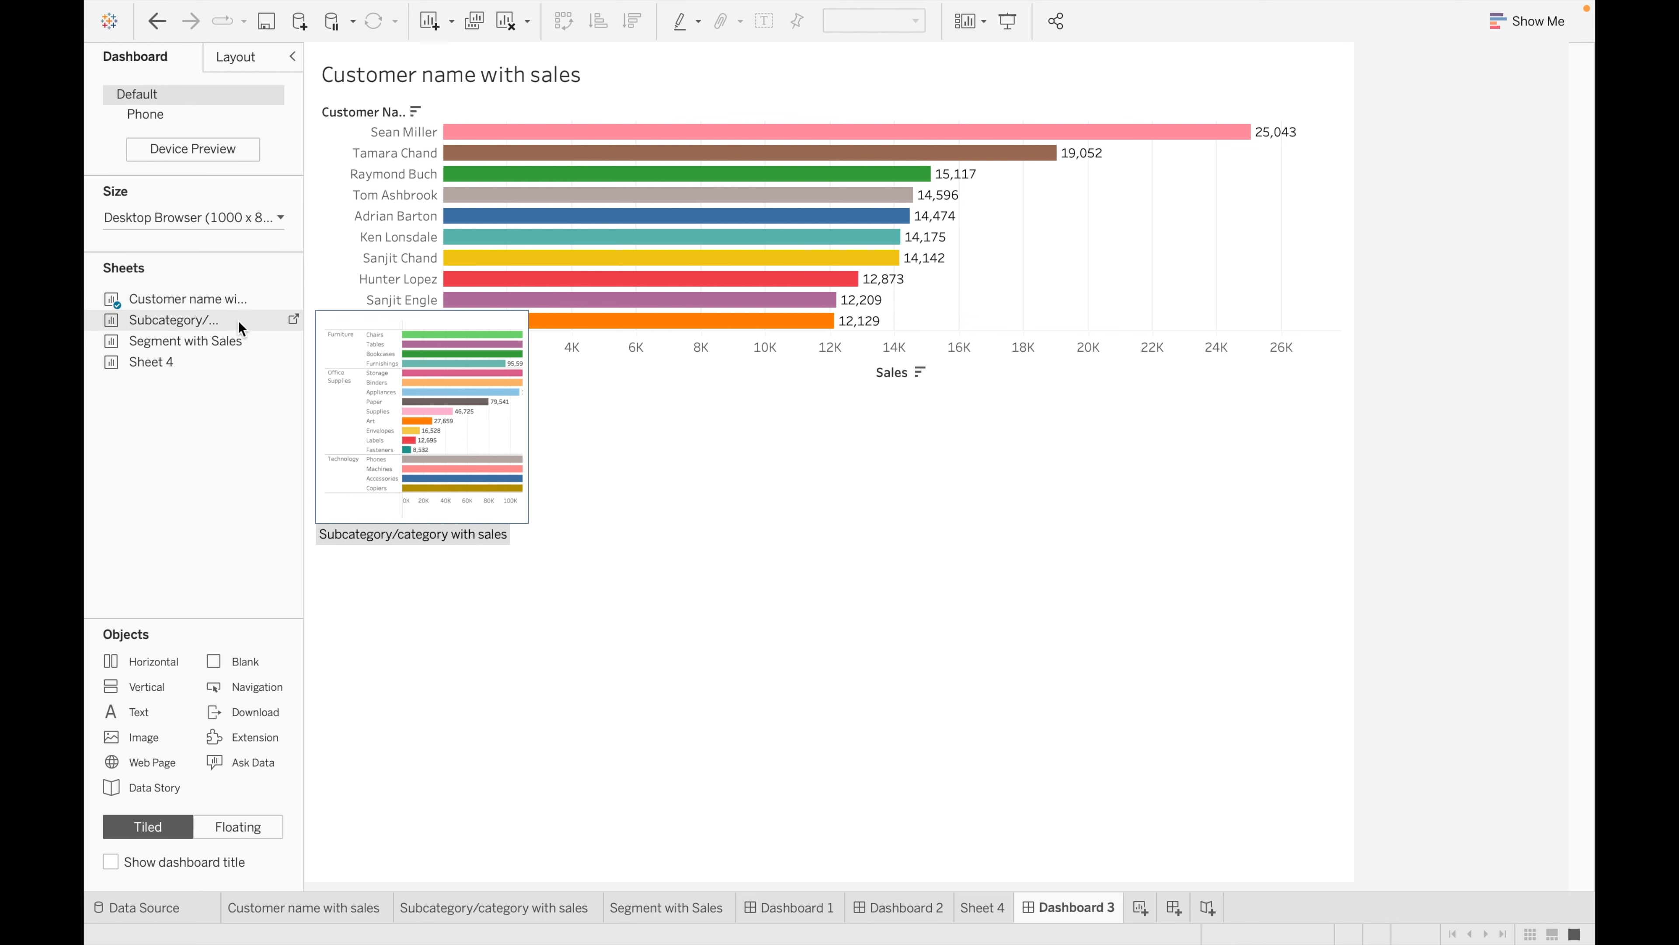
pyautogui.doubleClick(206, 326)
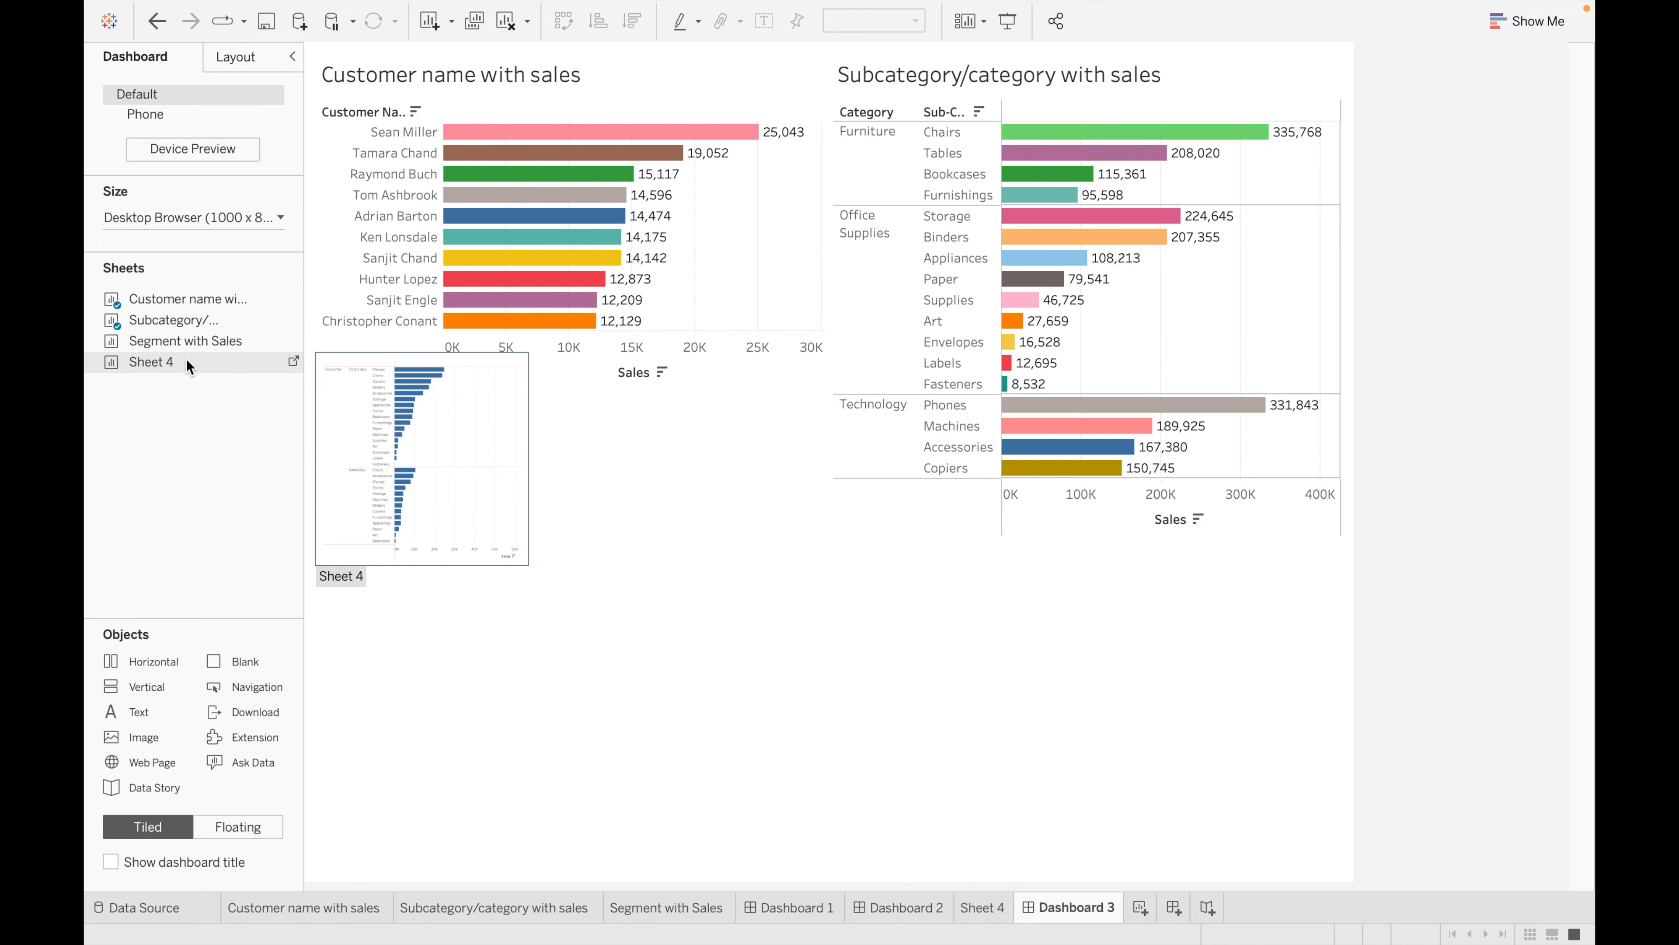
pyautogui.doubleClick(193, 342)
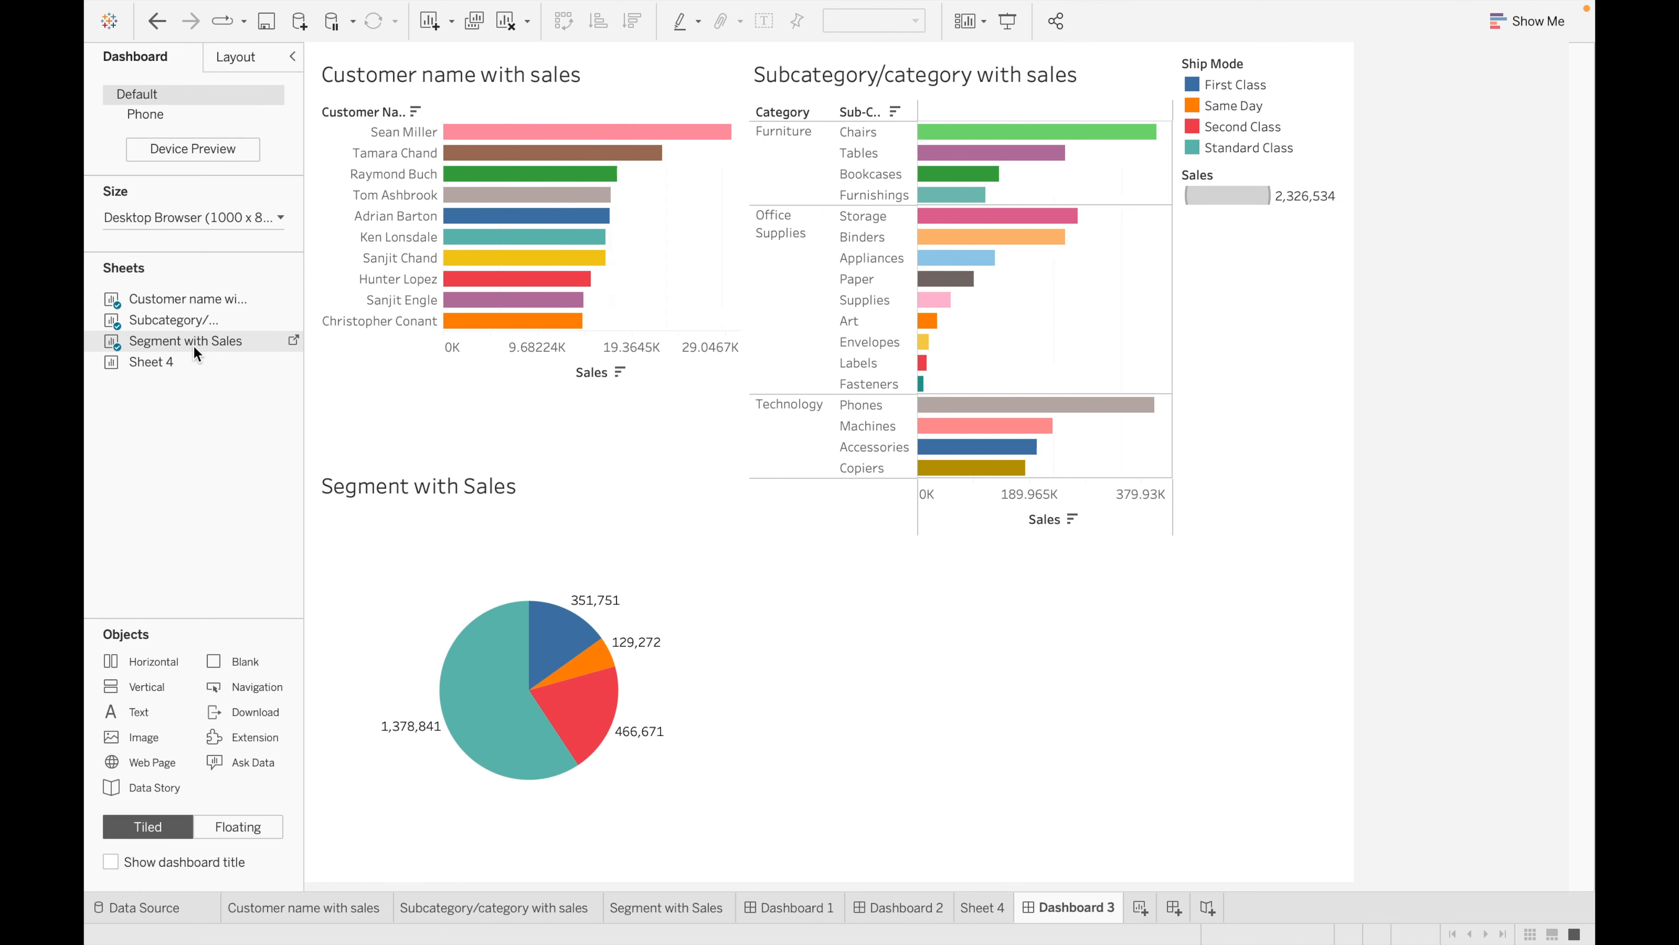
pyautogui.doubleClick(162, 354)
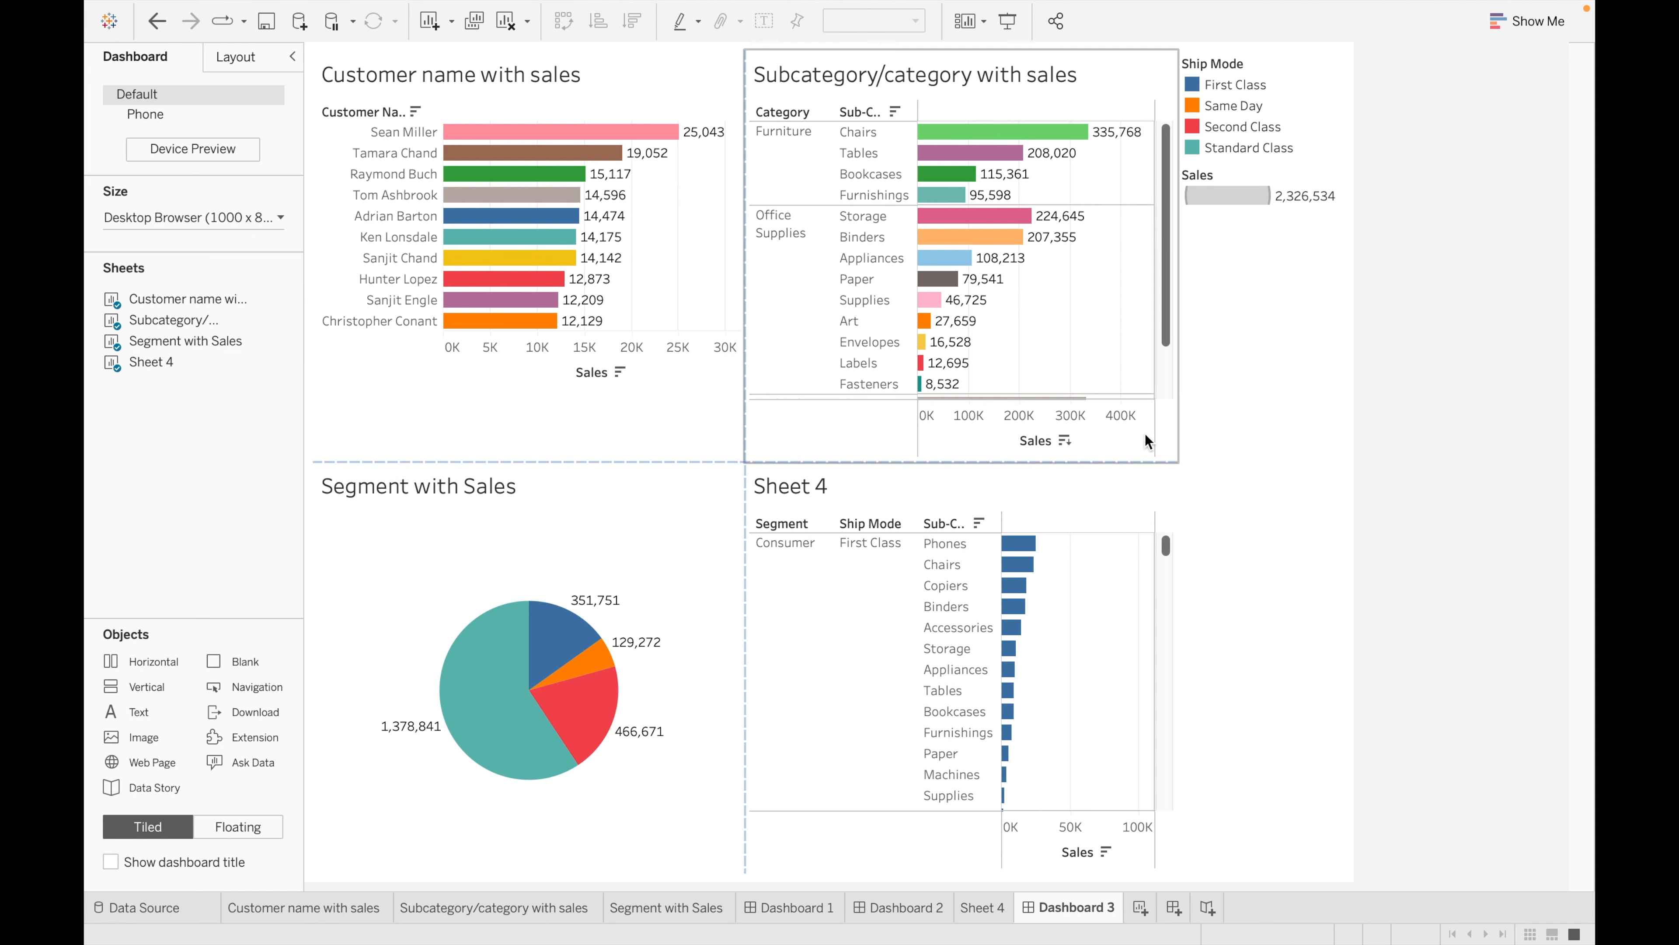
# - Remove the Ship Mode colour legend and the Sales size legend from the tiled dashboard
pyautogui.click(1311, 66)
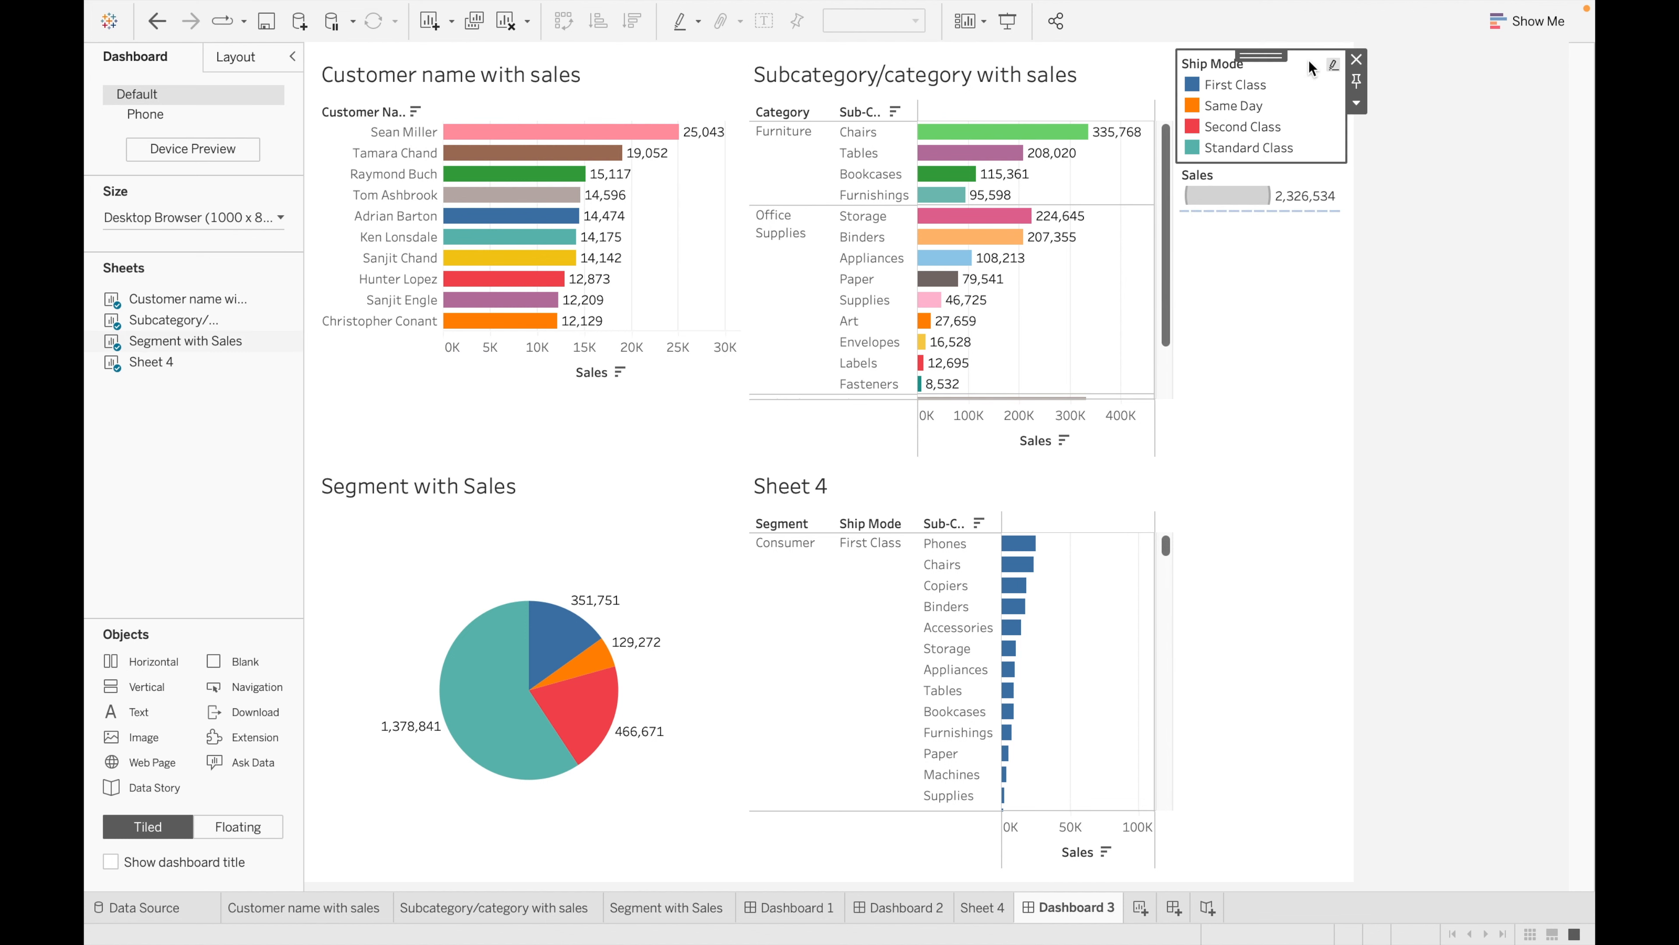
pyautogui.click(1357, 60)
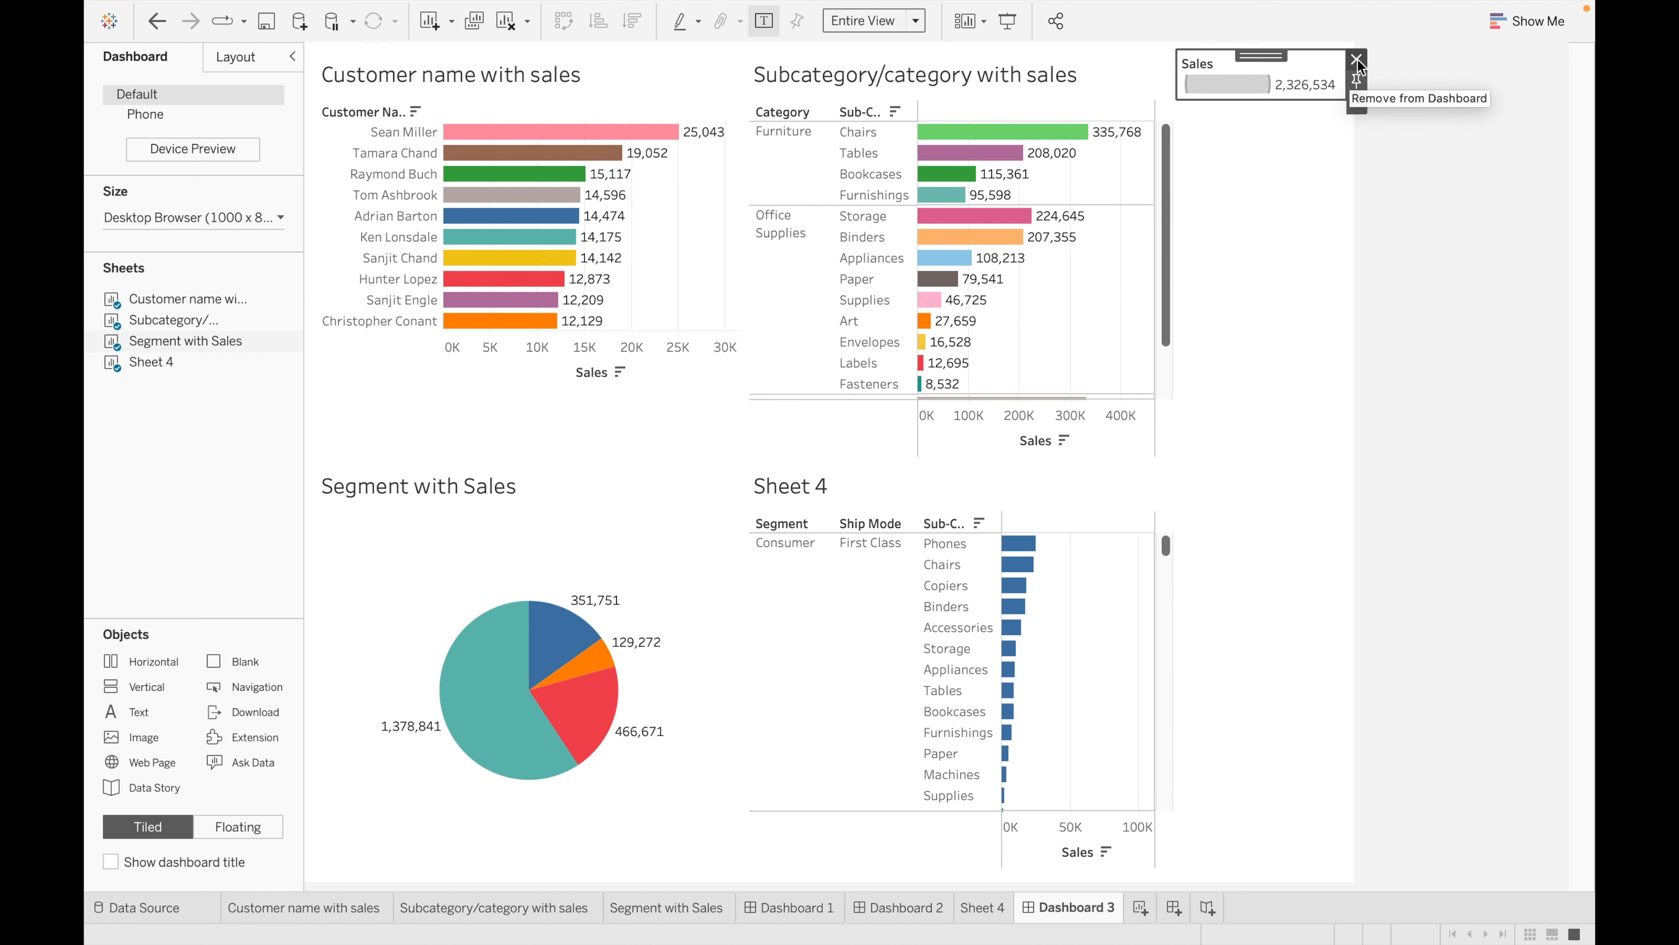
pyautogui.click(1357, 59)
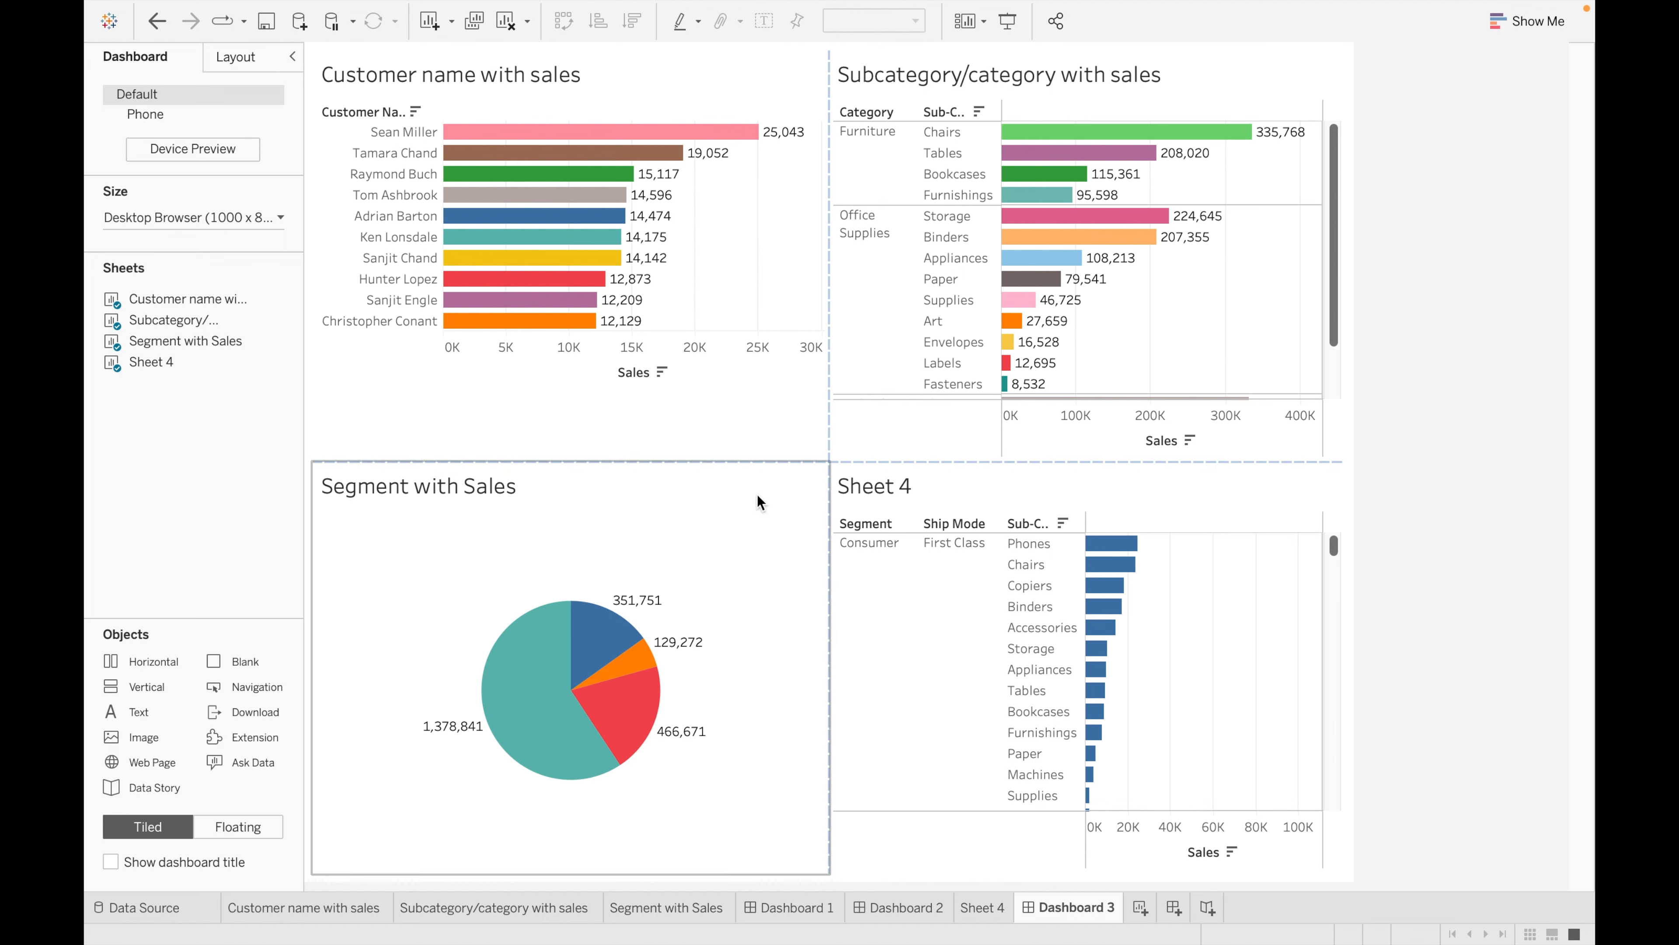
pyautogui.click(739, 387)
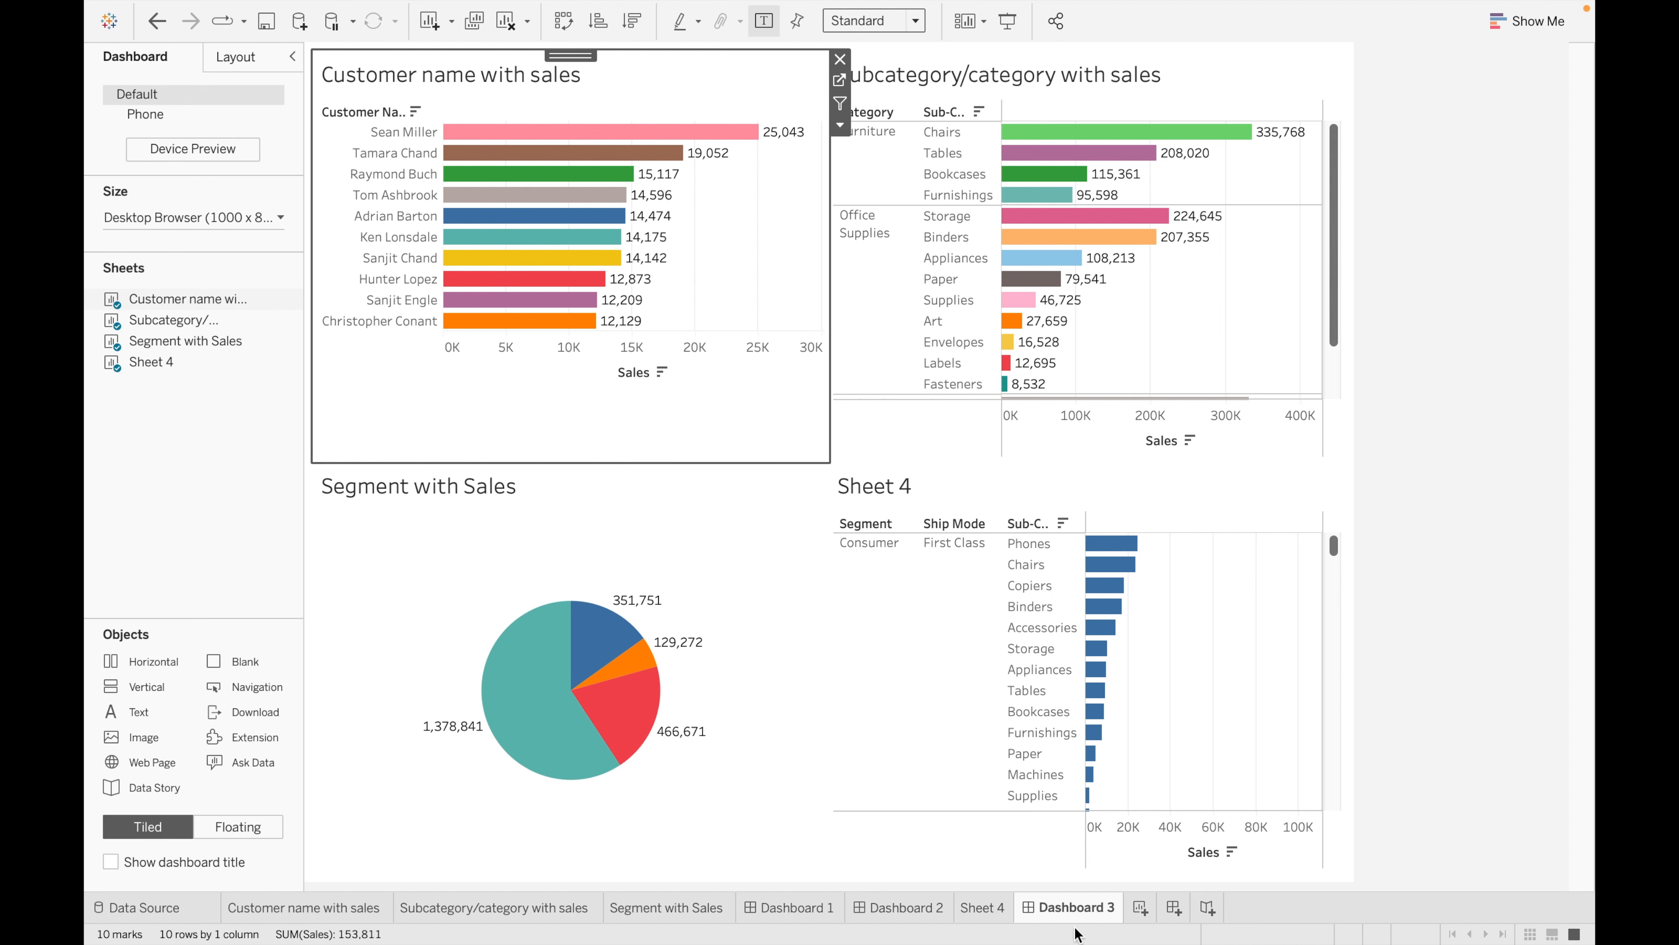
# - Rename the new four-sheet dashboard as Tiled
pyautogui.doubleClick(1108, 917)
pyautogui.press('BackSpace')
pyautogui.press('Return')
pyautogui.click(1175, 915)
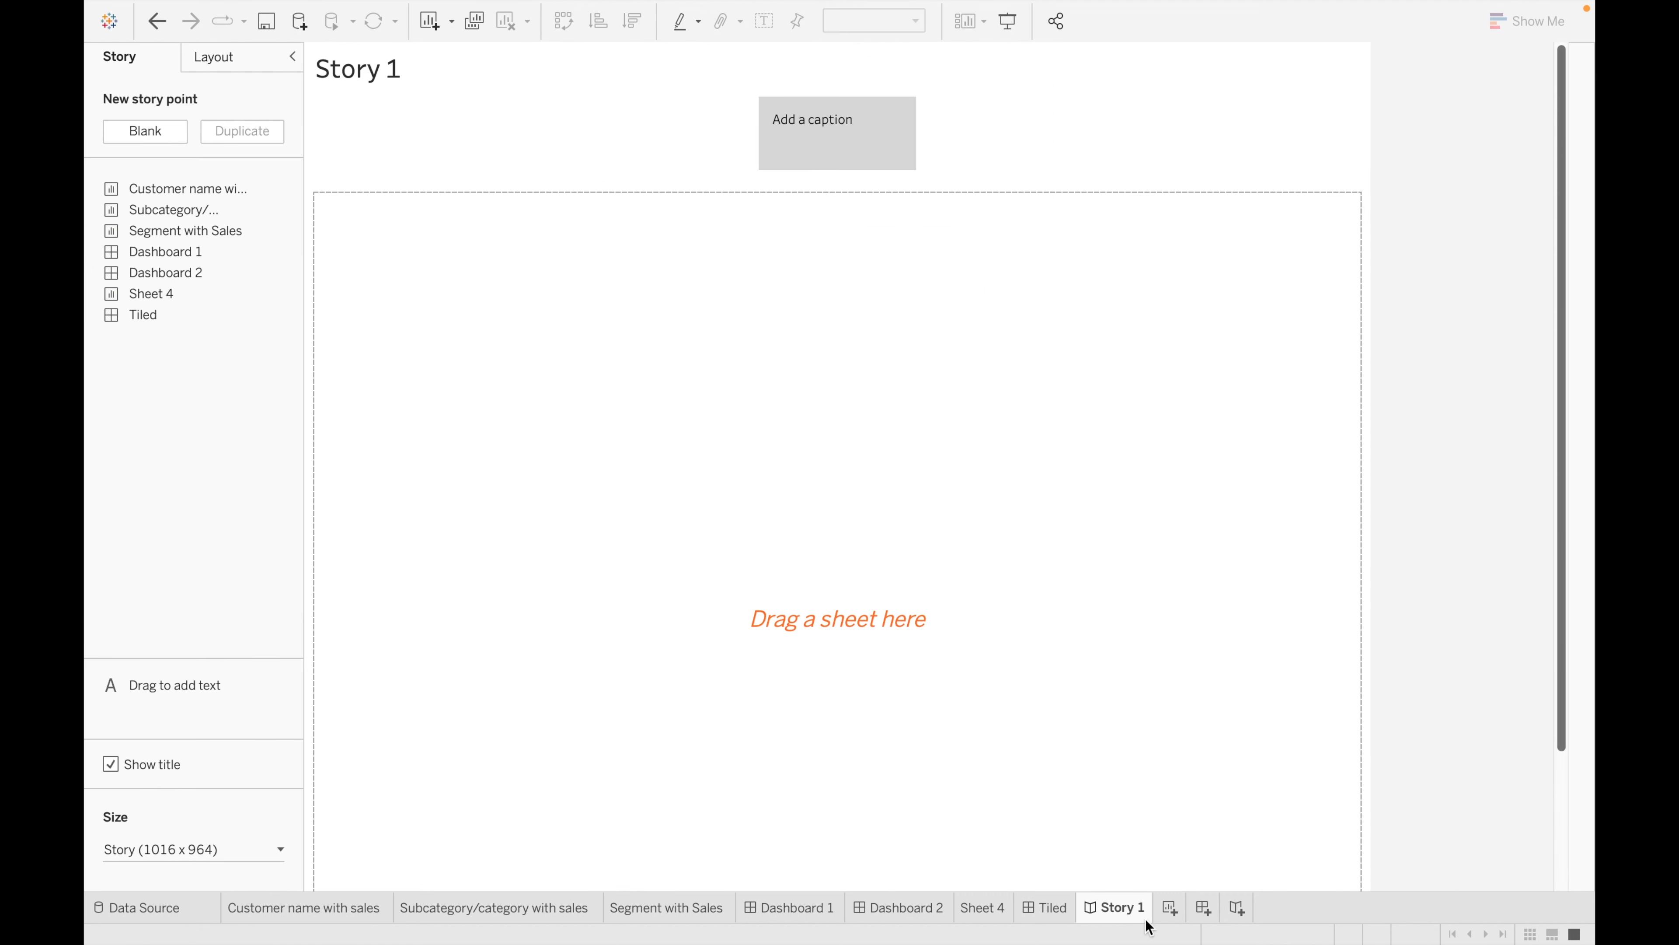
pyautogui.rightClick(1129, 916)
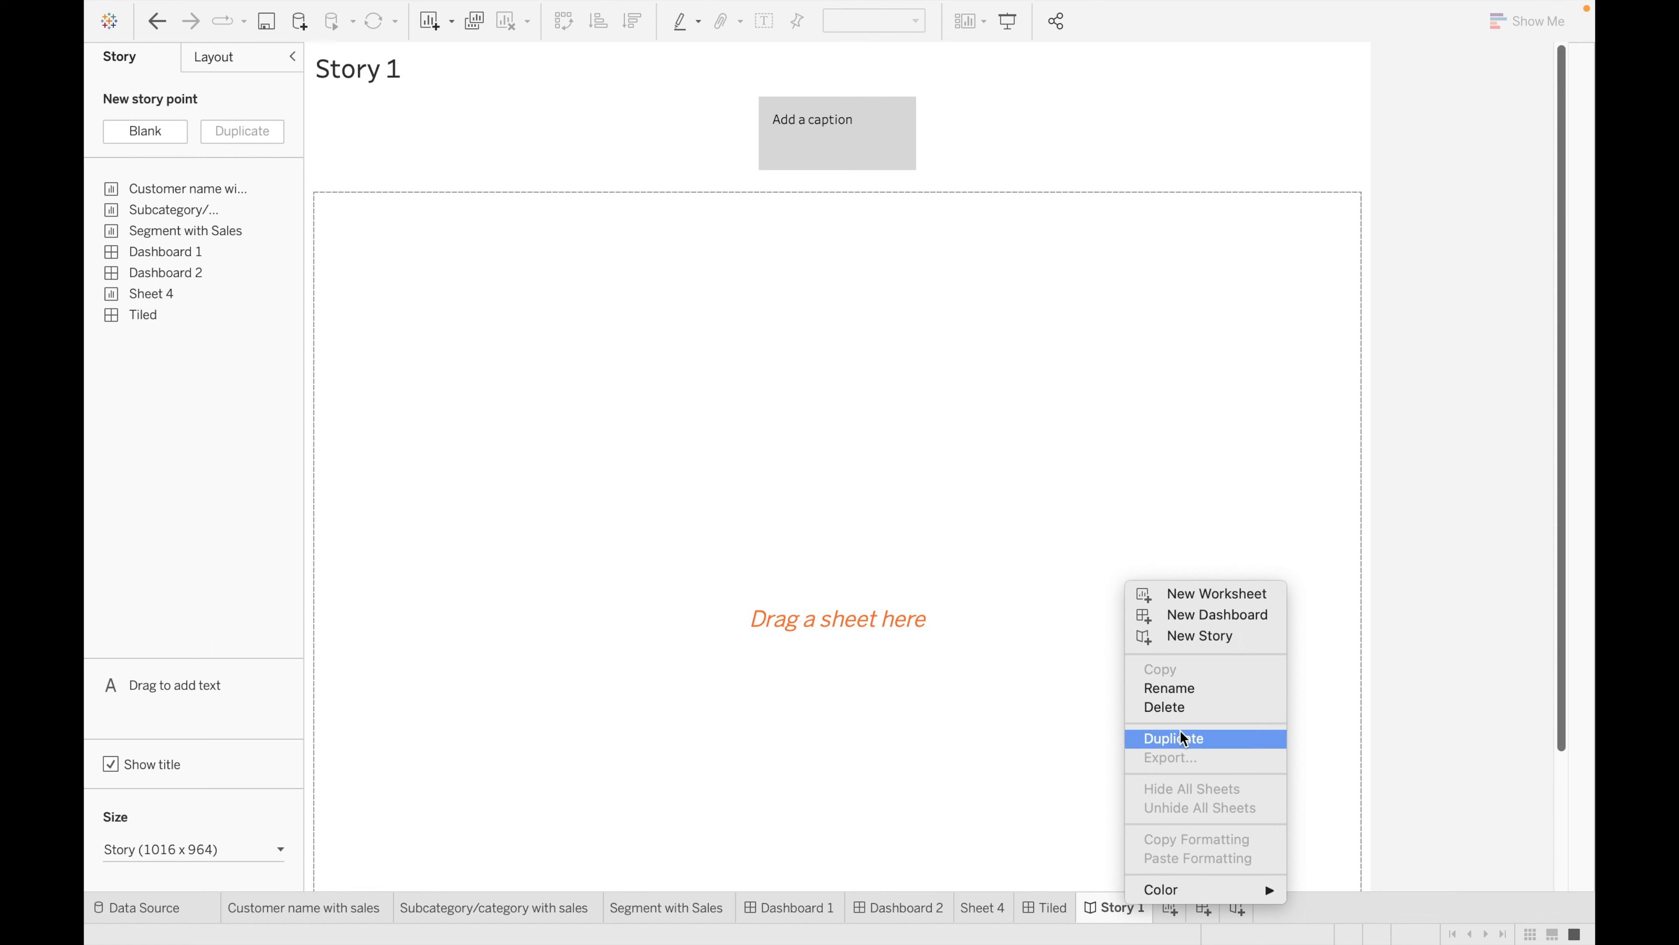
pyautogui.click(1170, 710)
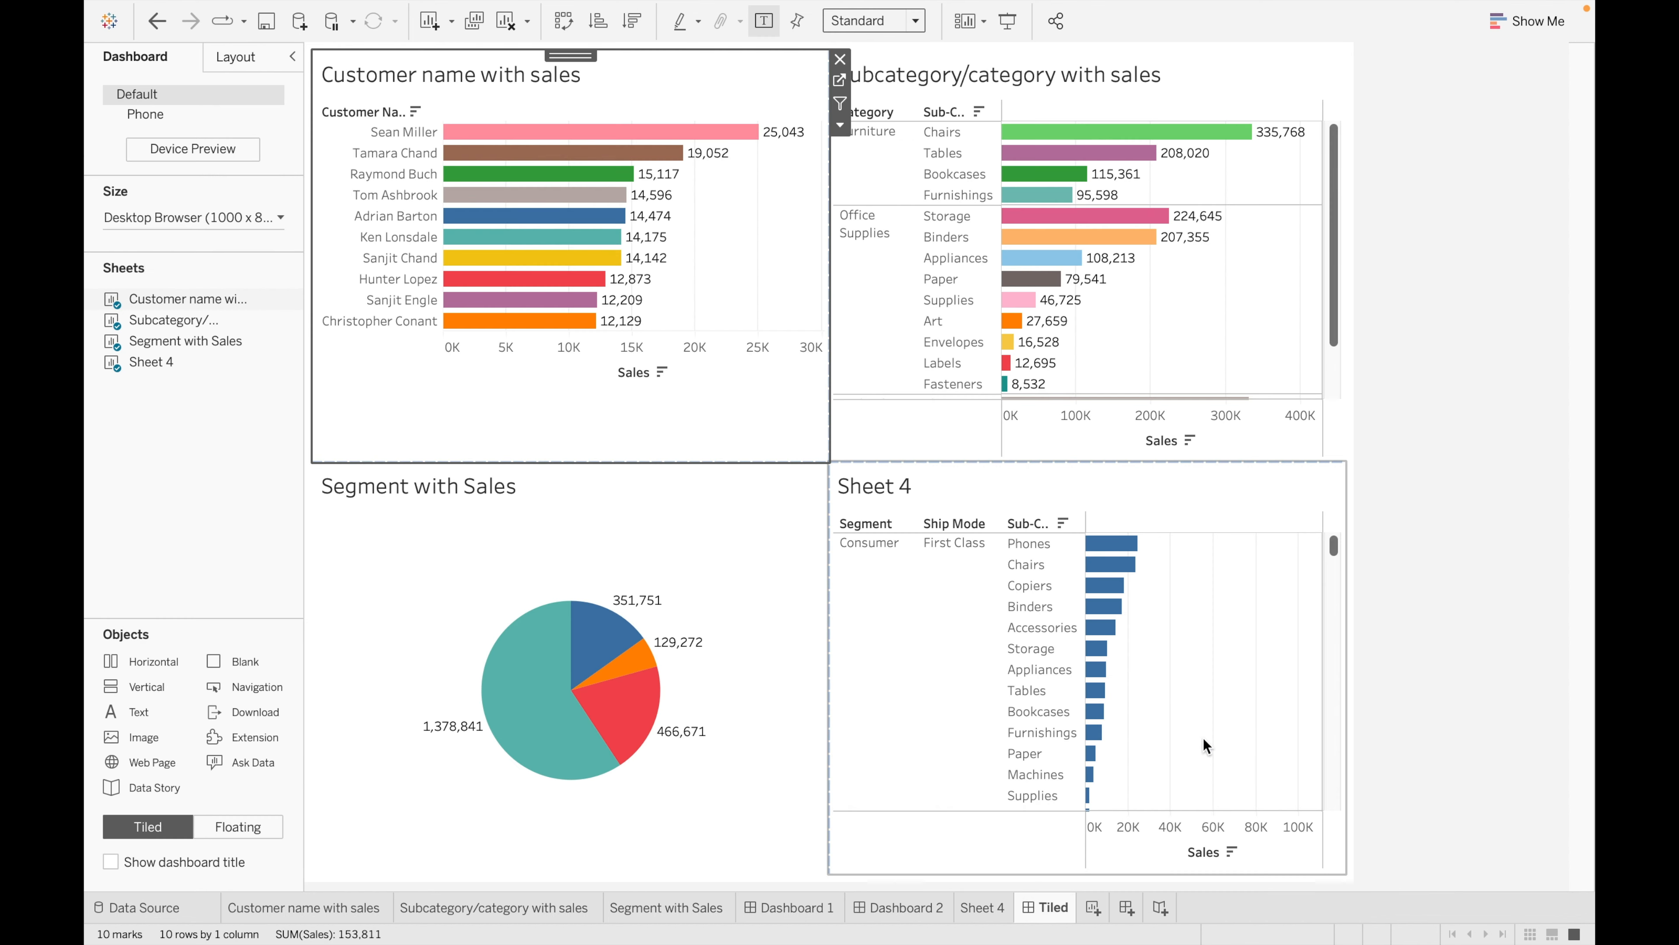
# - Create another new dashboard after the Tiled one and name it Floating
pyautogui.click(1129, 912)
pyautogui.doubleClick(1122, 910)
pyautogui.press('BackSpace')
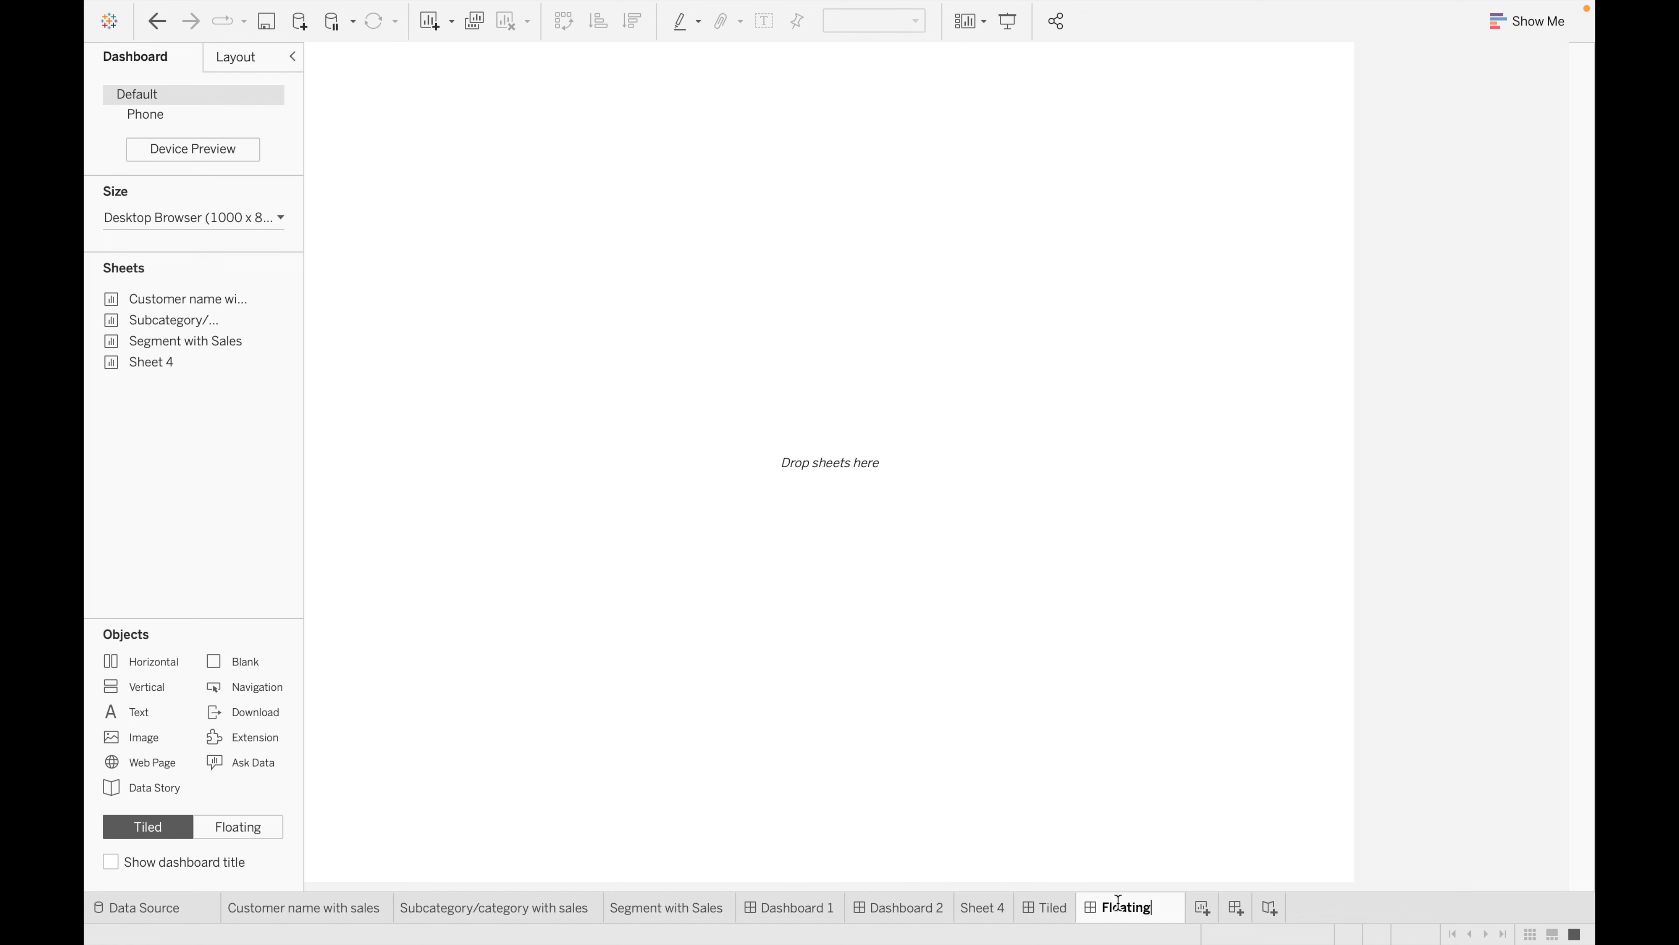
# - Place Customer name with sales as a floating sheet near the dashboard's top and enlarge it until all its bars fit
pyautogui.click(241, 827)
pyautogui.doubleClick(250, 303)
pyautogui.moveTo(220, 304); pyautogui.dragTo(396, 111)
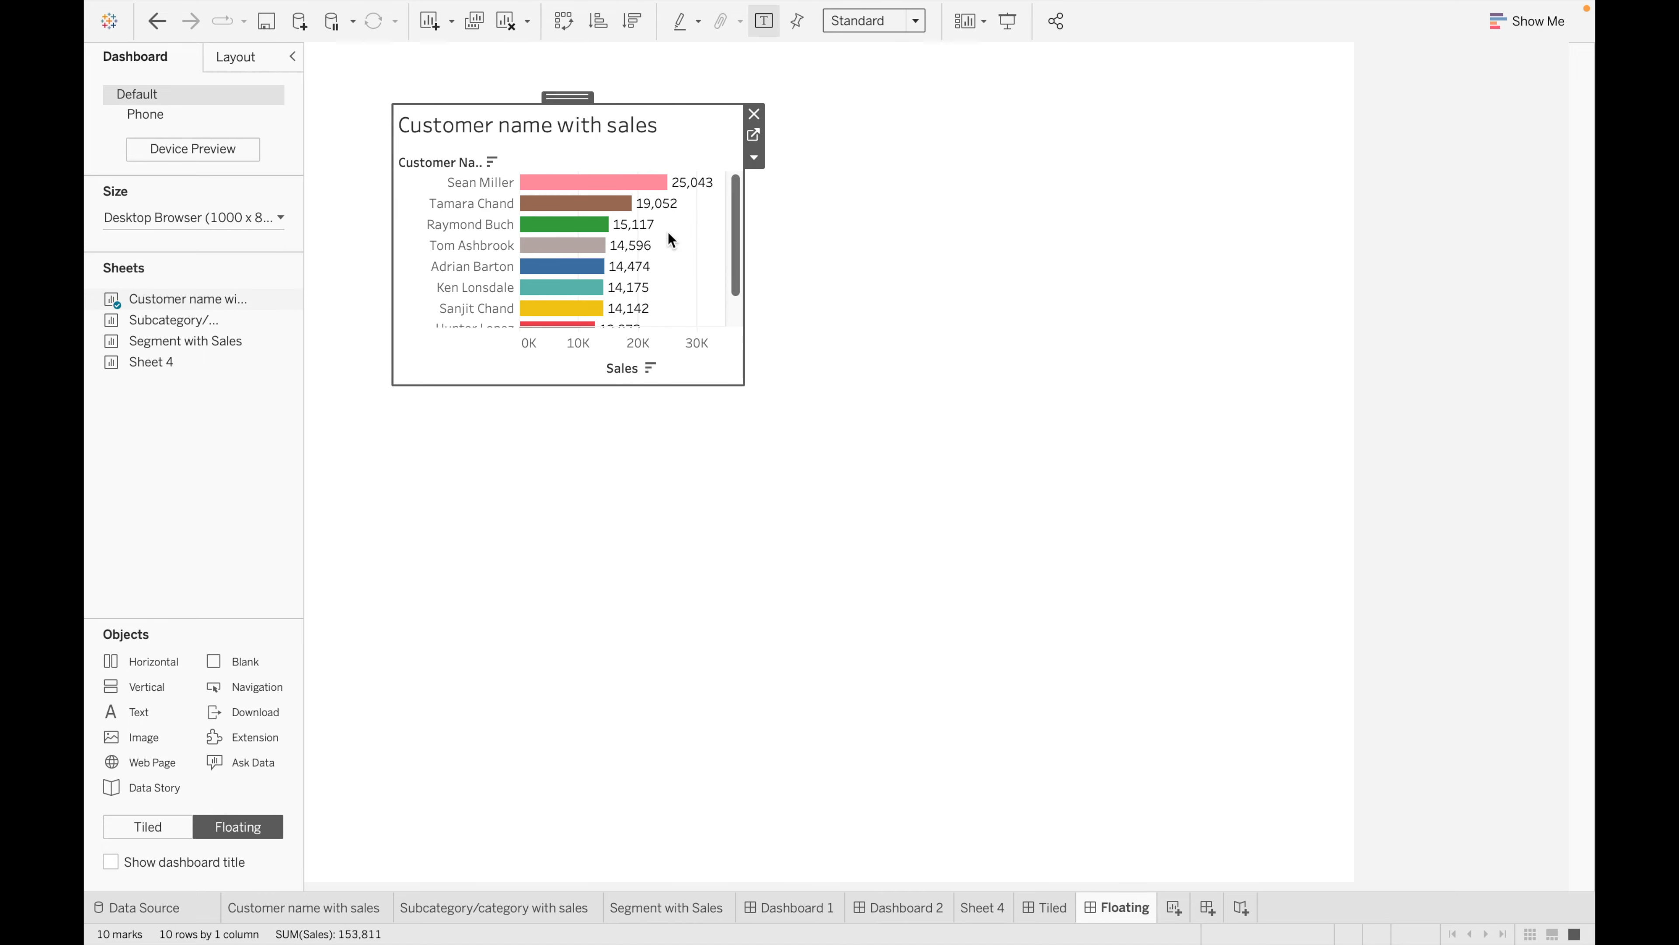
pyautogui.moveTo(746, 226); pyautogui.dragTo(875, 253)
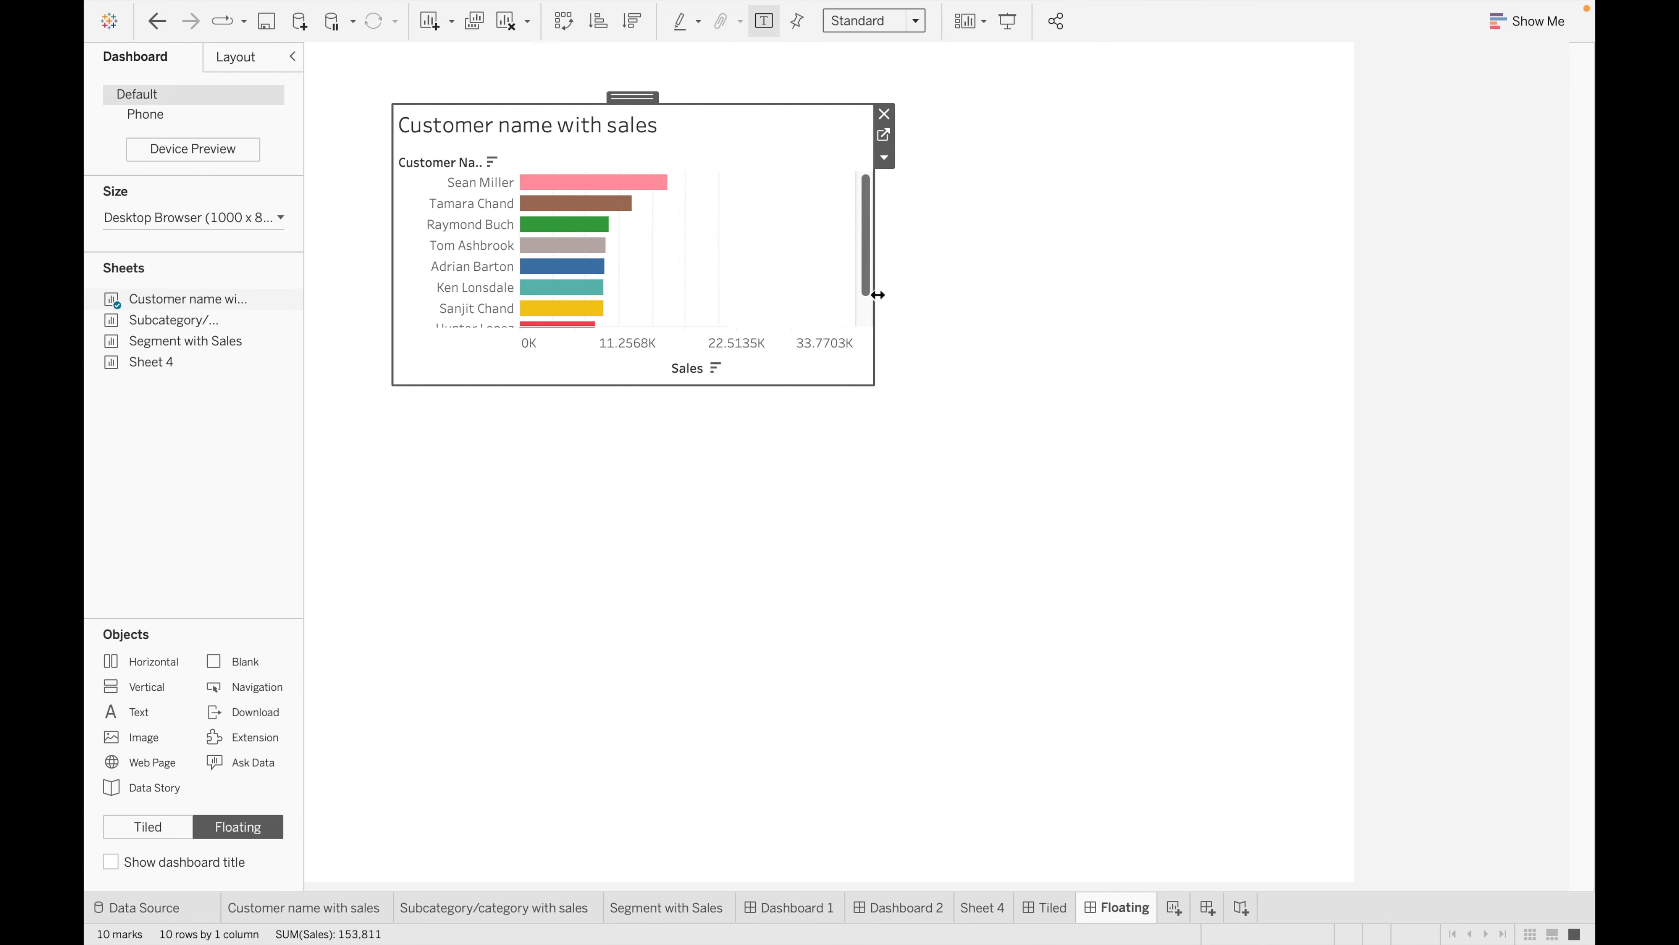
pyautogui.moveTo(774, 397); pyautogui.dragTo(772, 492)
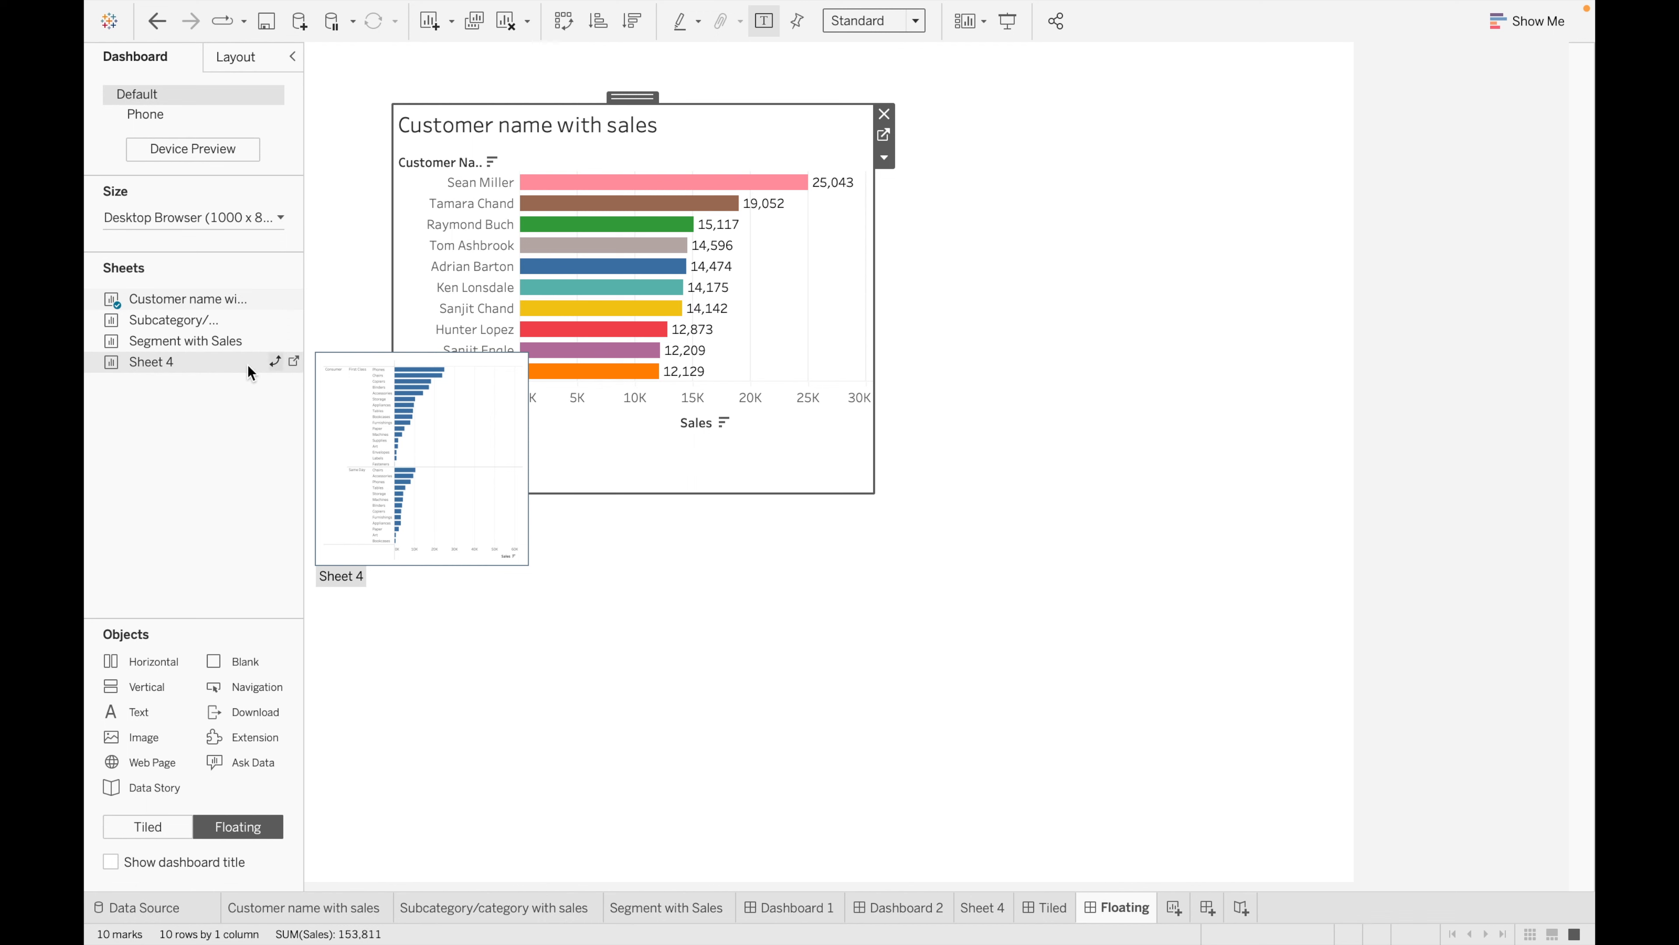
# - Place Subcategory/category with sales as a floating sheet in the dashboard's lower area, then widen and lengthen it to show more bars
pyautogui.moveTo(229, 324); pyautogui.dragTo(913, 463)
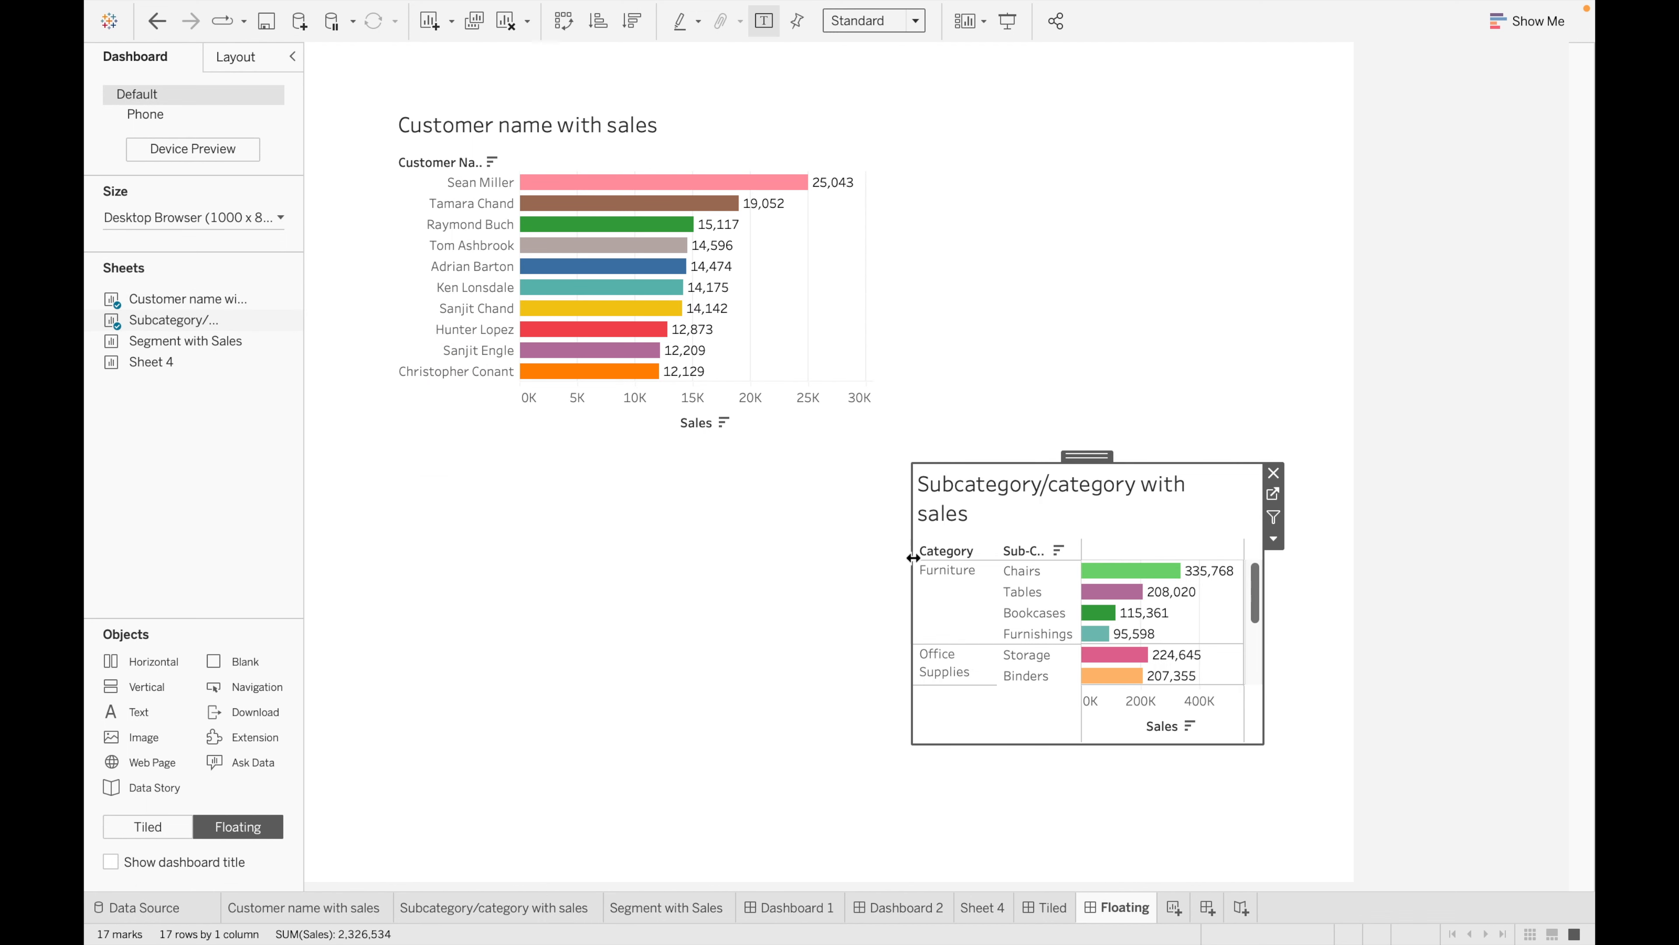
pyautogui.moveTo(913, 570); pyautogui.dragTo(712, 589)
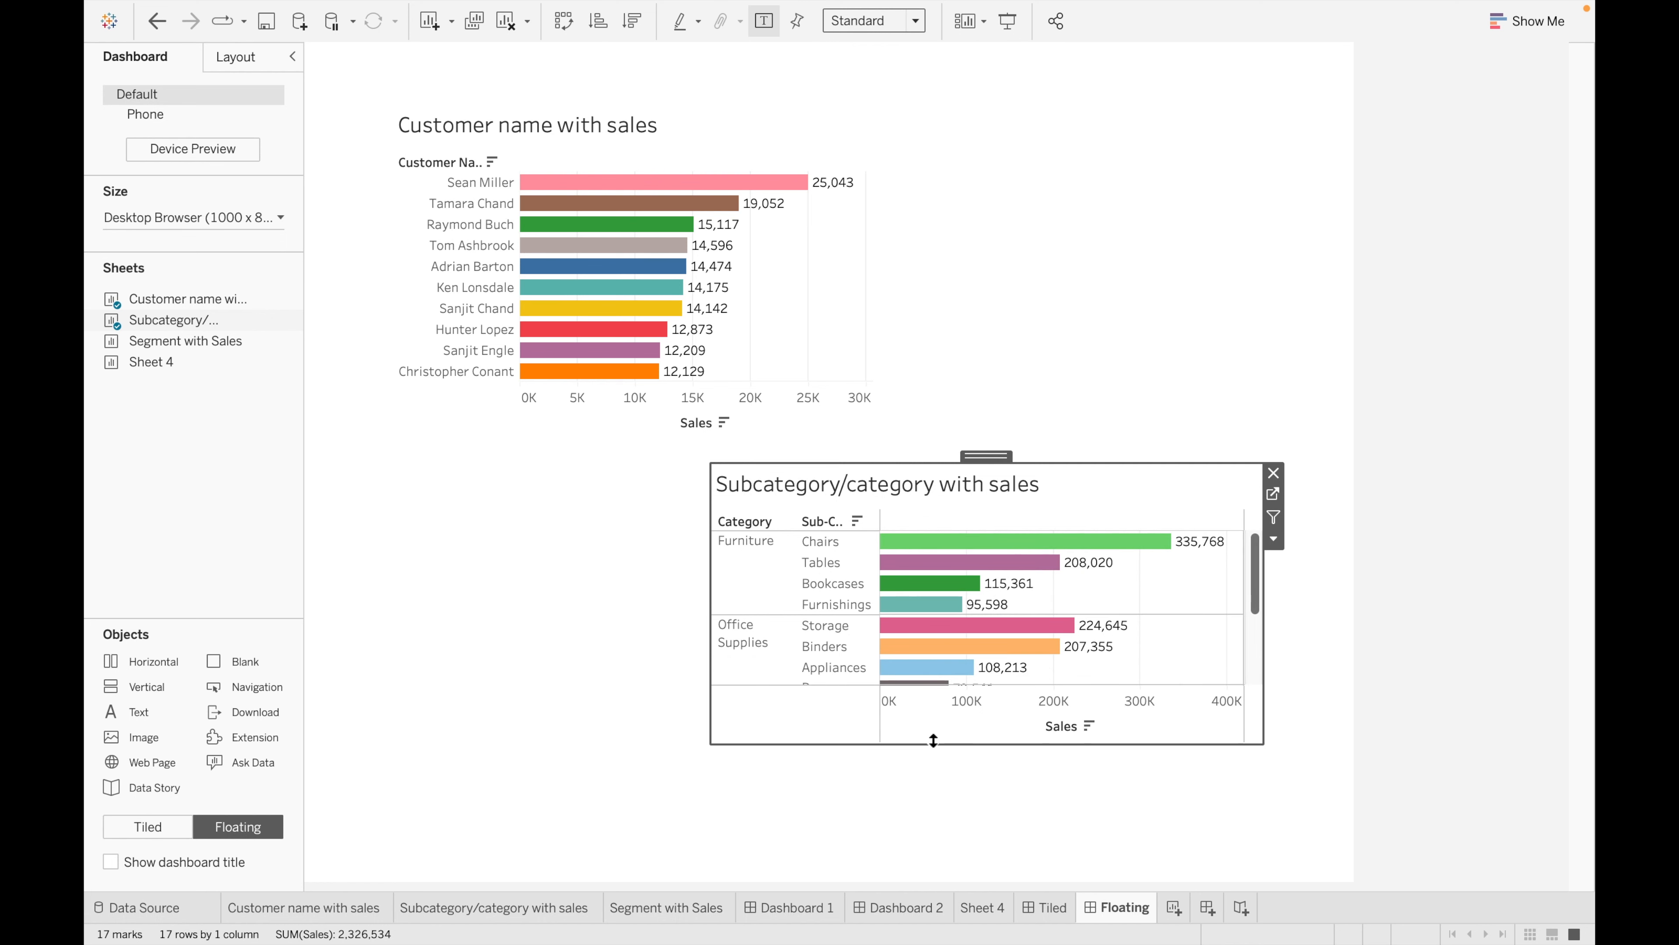
pyautogui.moveTo(933, 743); pyautogui.dragTo(935, 857)
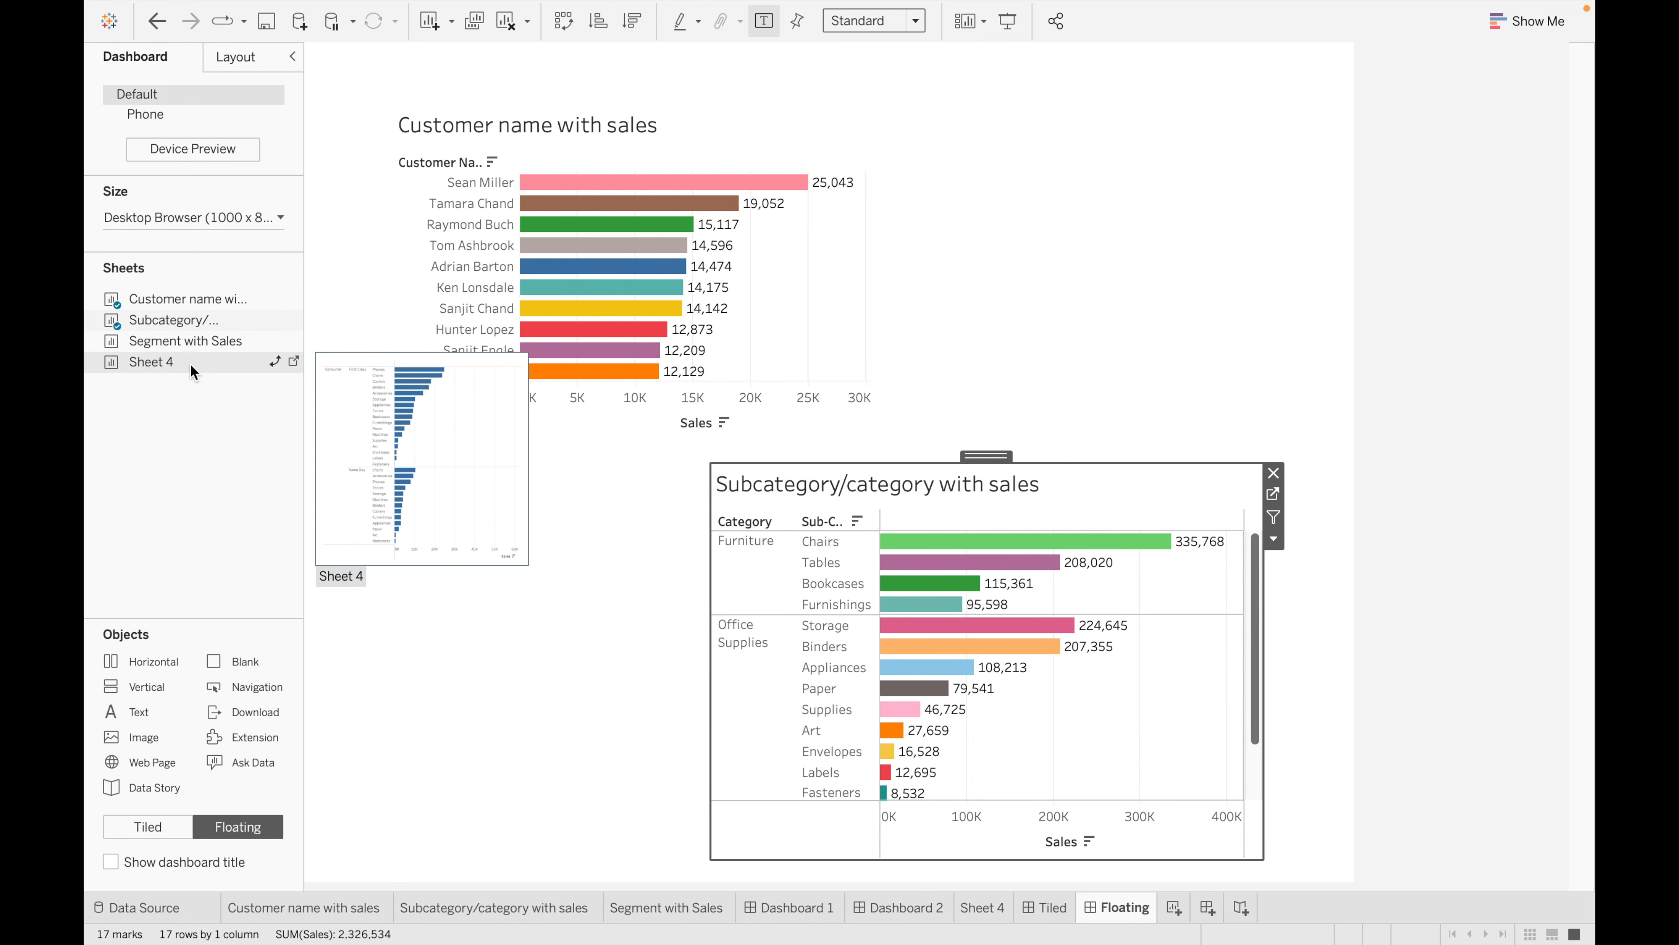
# - Place Segment with Sales as a floating sheet beside Customer name with sales and remove its Ship Mode colour legend
pyautogui.moveTo(196, 351)
pyautogui.moveTo(196, 351); pyautogui.dragTo(921, 99)
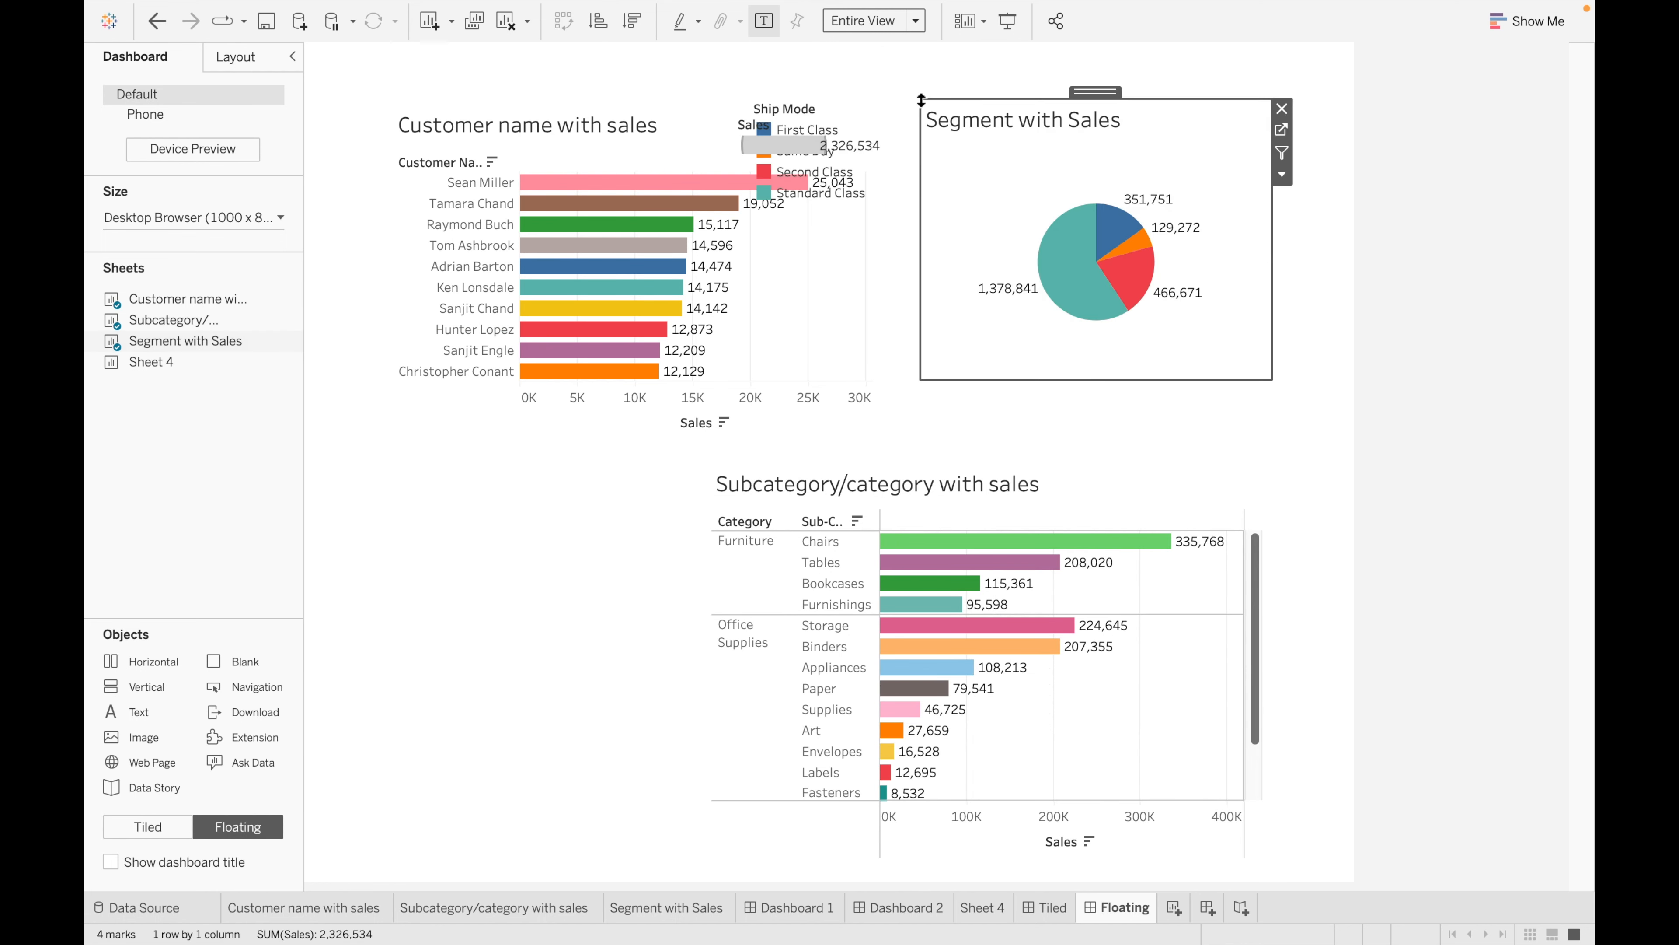
pyautogui.rightClick(896, 100)
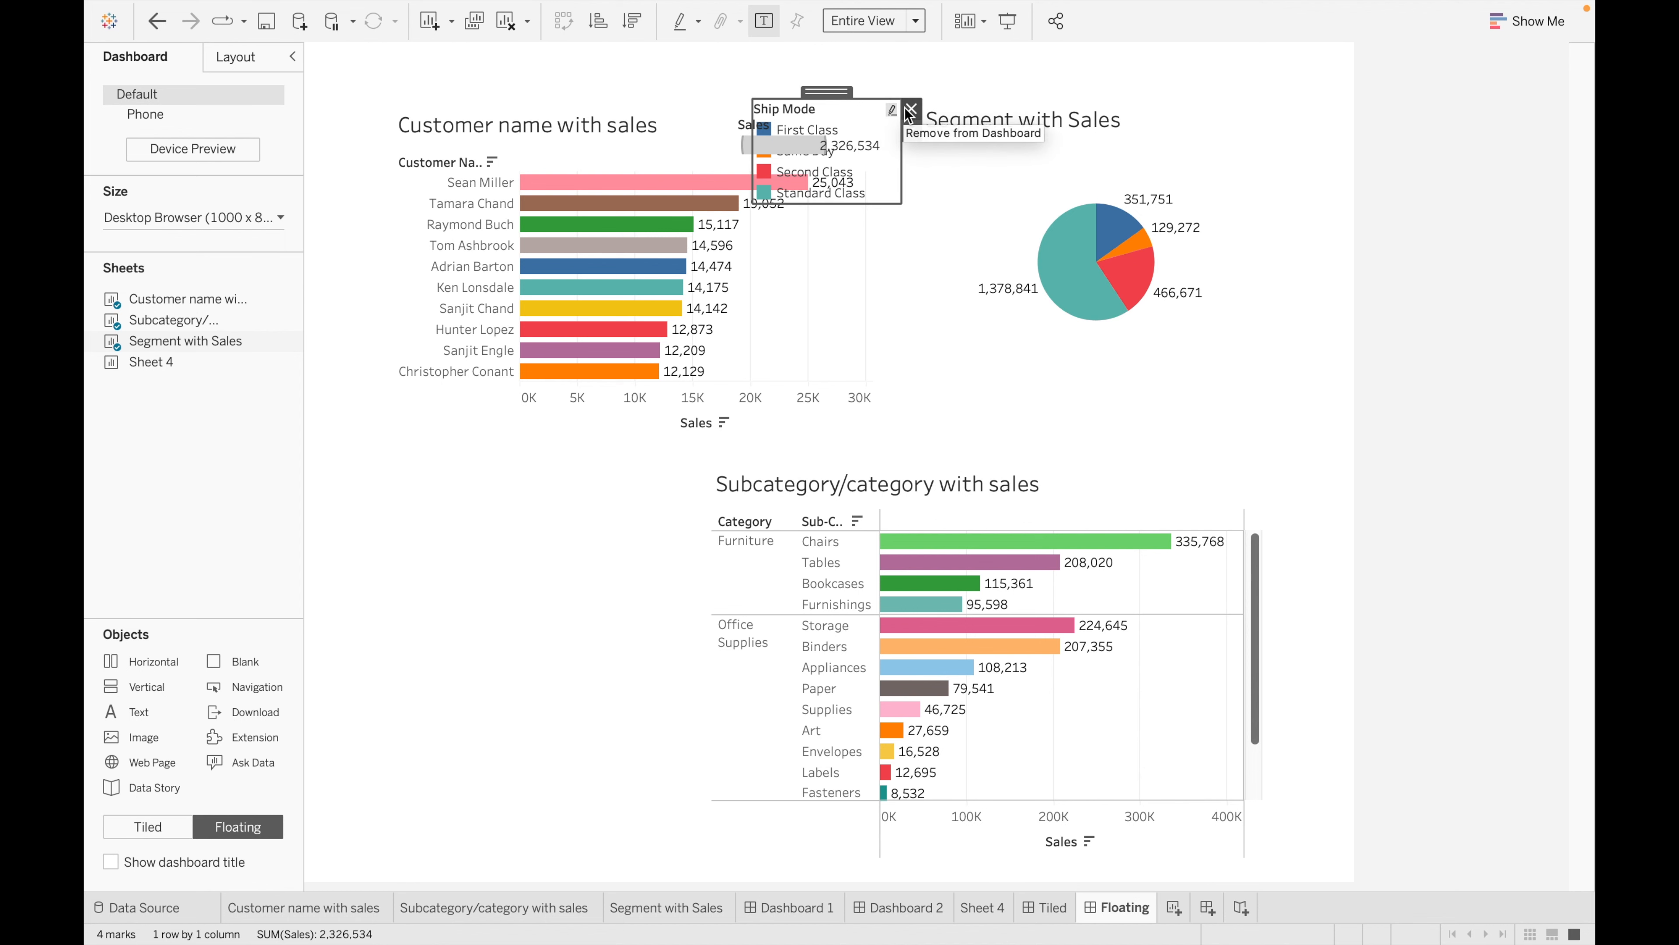
pyautogui.click(975, 138)
pyautogui.click(1247, 143)
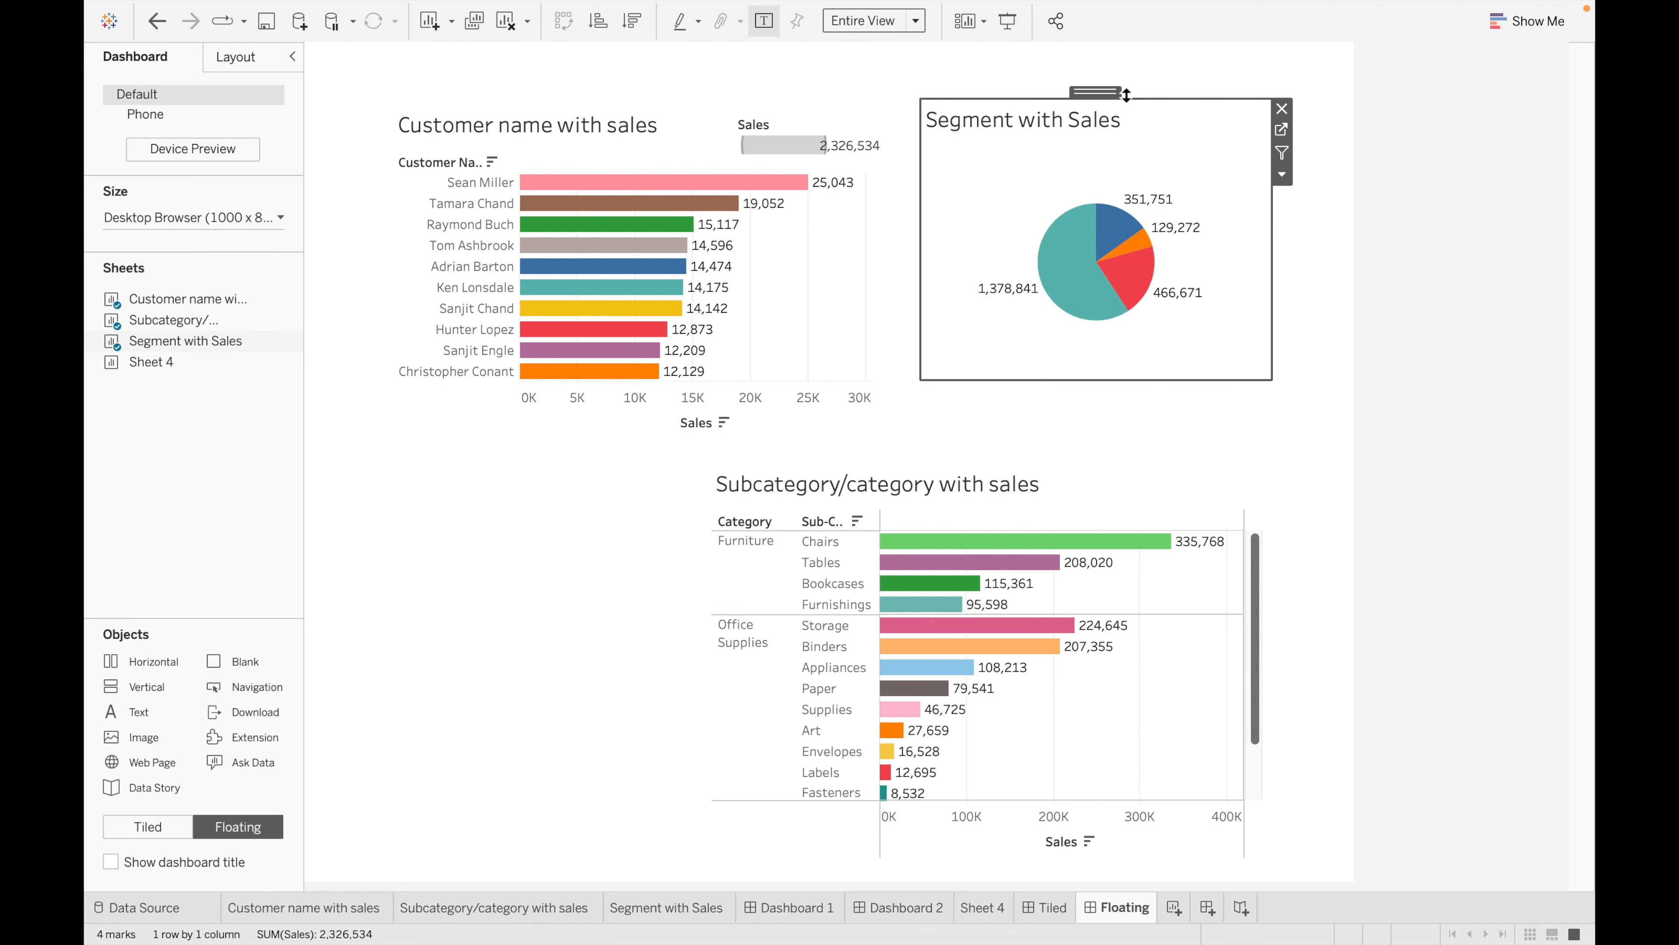
# - Overlap the Segment with Sales chart on the Customer name with sales chart and widen it
pyautogui.moveTo(1110, 93); pyautogui.dragTo(601, 98)
pyautogui.moveTo(763, 235); pyautogui.dragTo(847, 252)
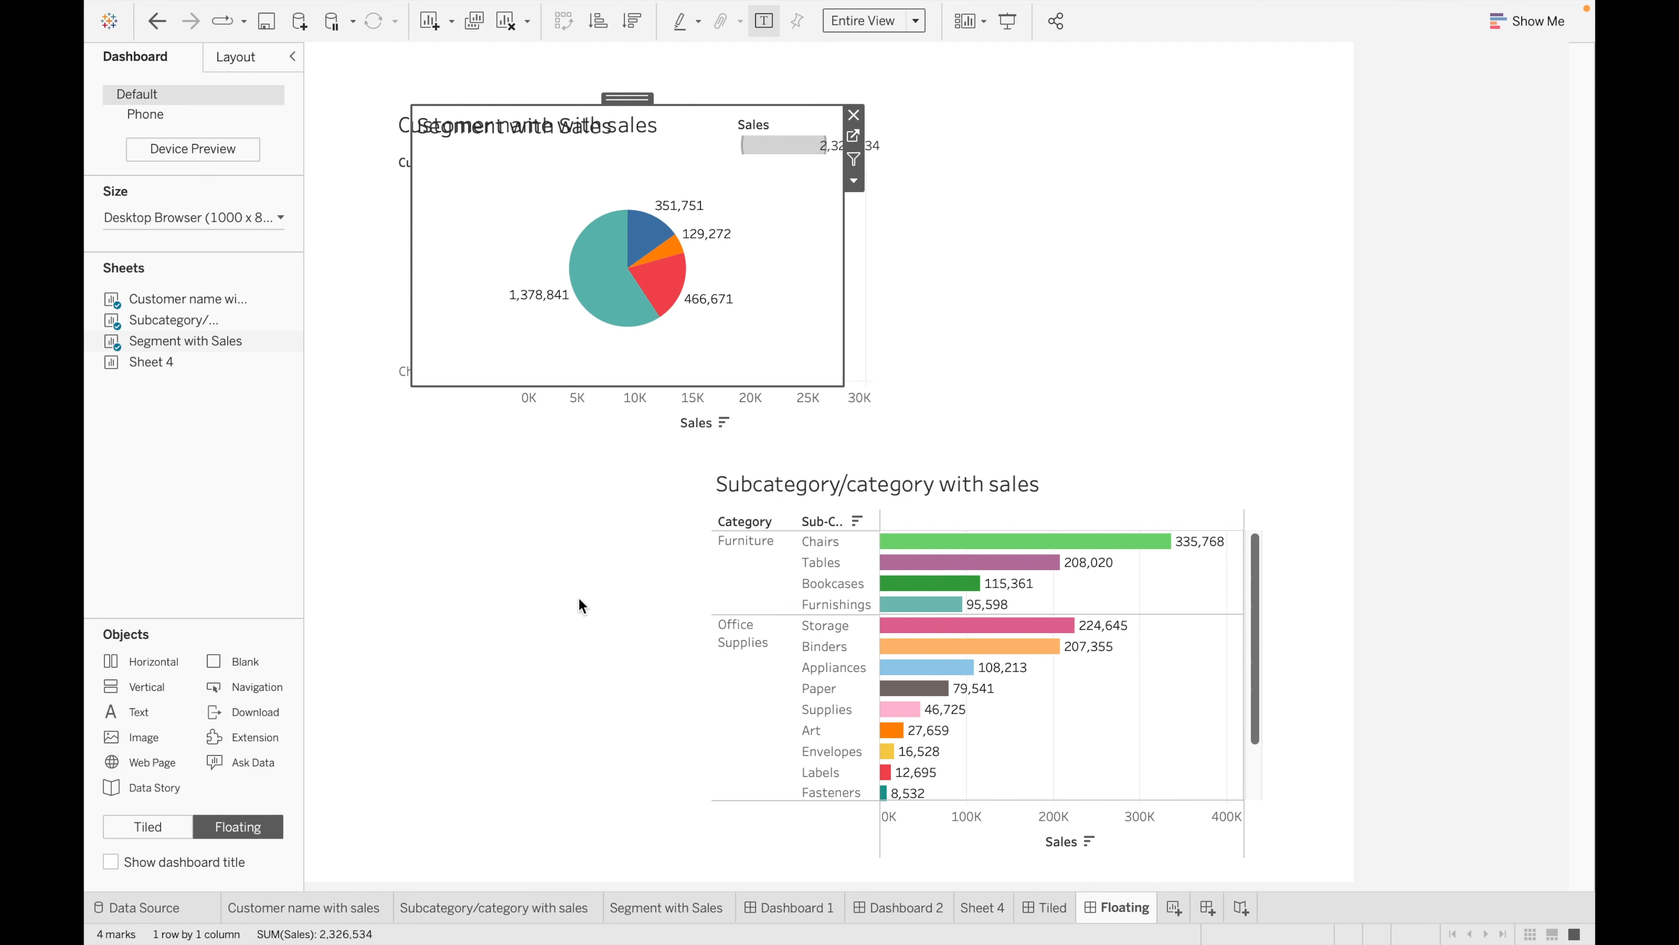
# - Compare the overlapping layout with the Tiled dashboard, leaving its sheet titles unedited, and return to the Floating dashboard
pyautogui.click(1044, 910)
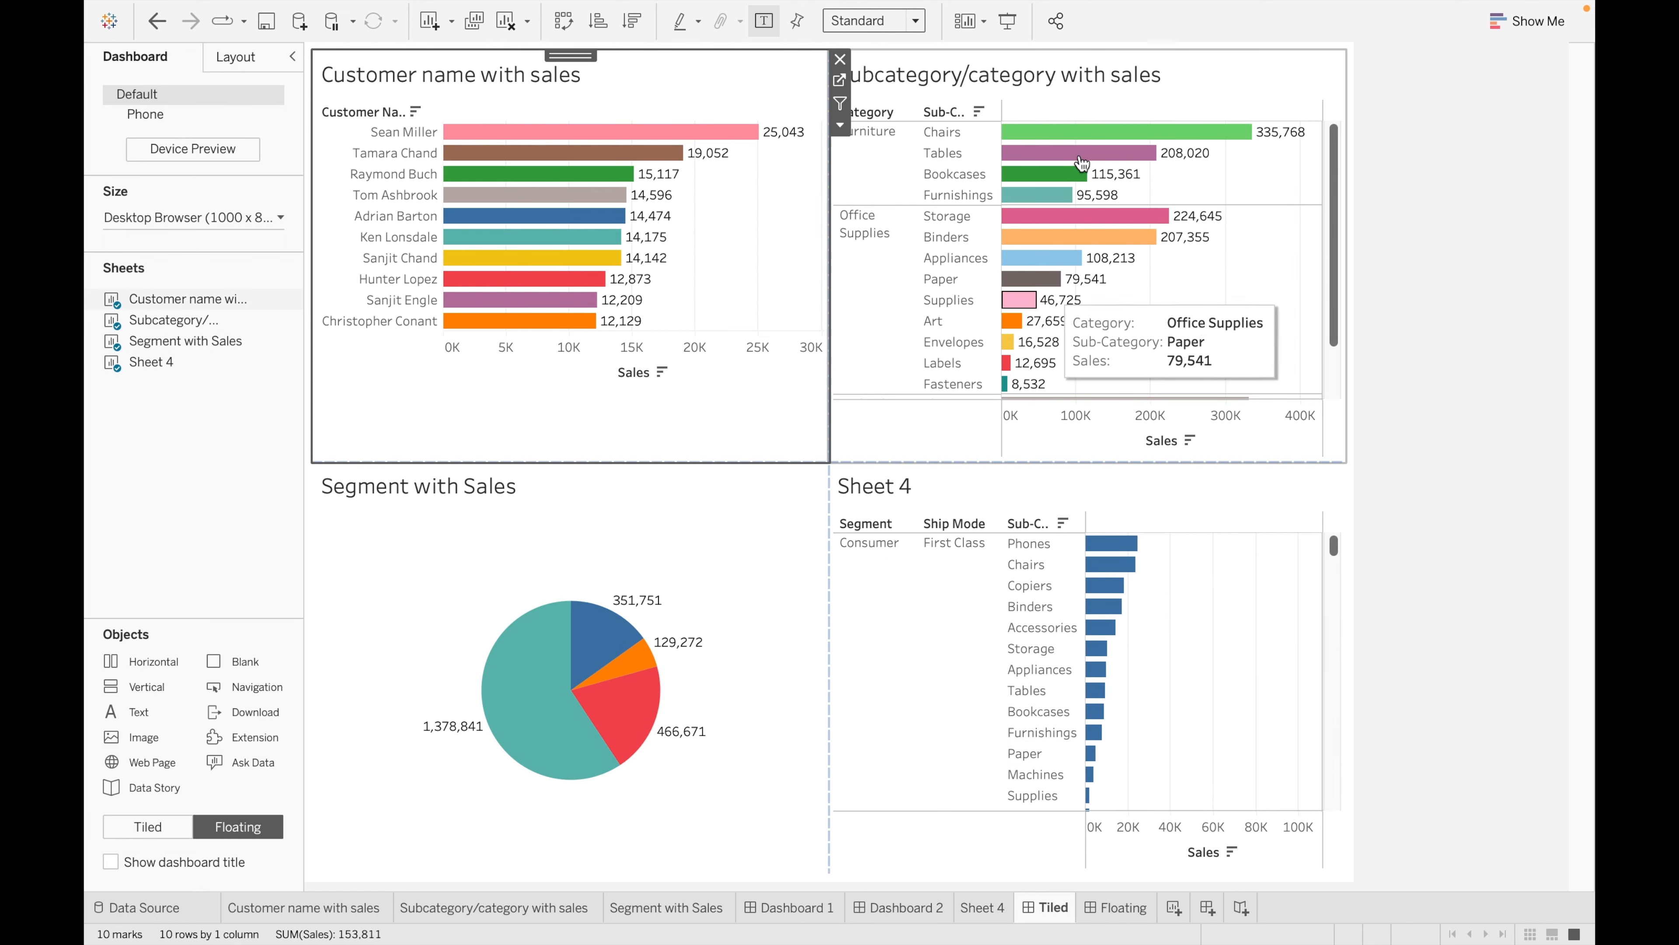
pyautogui.doubleClick(1212, 78)
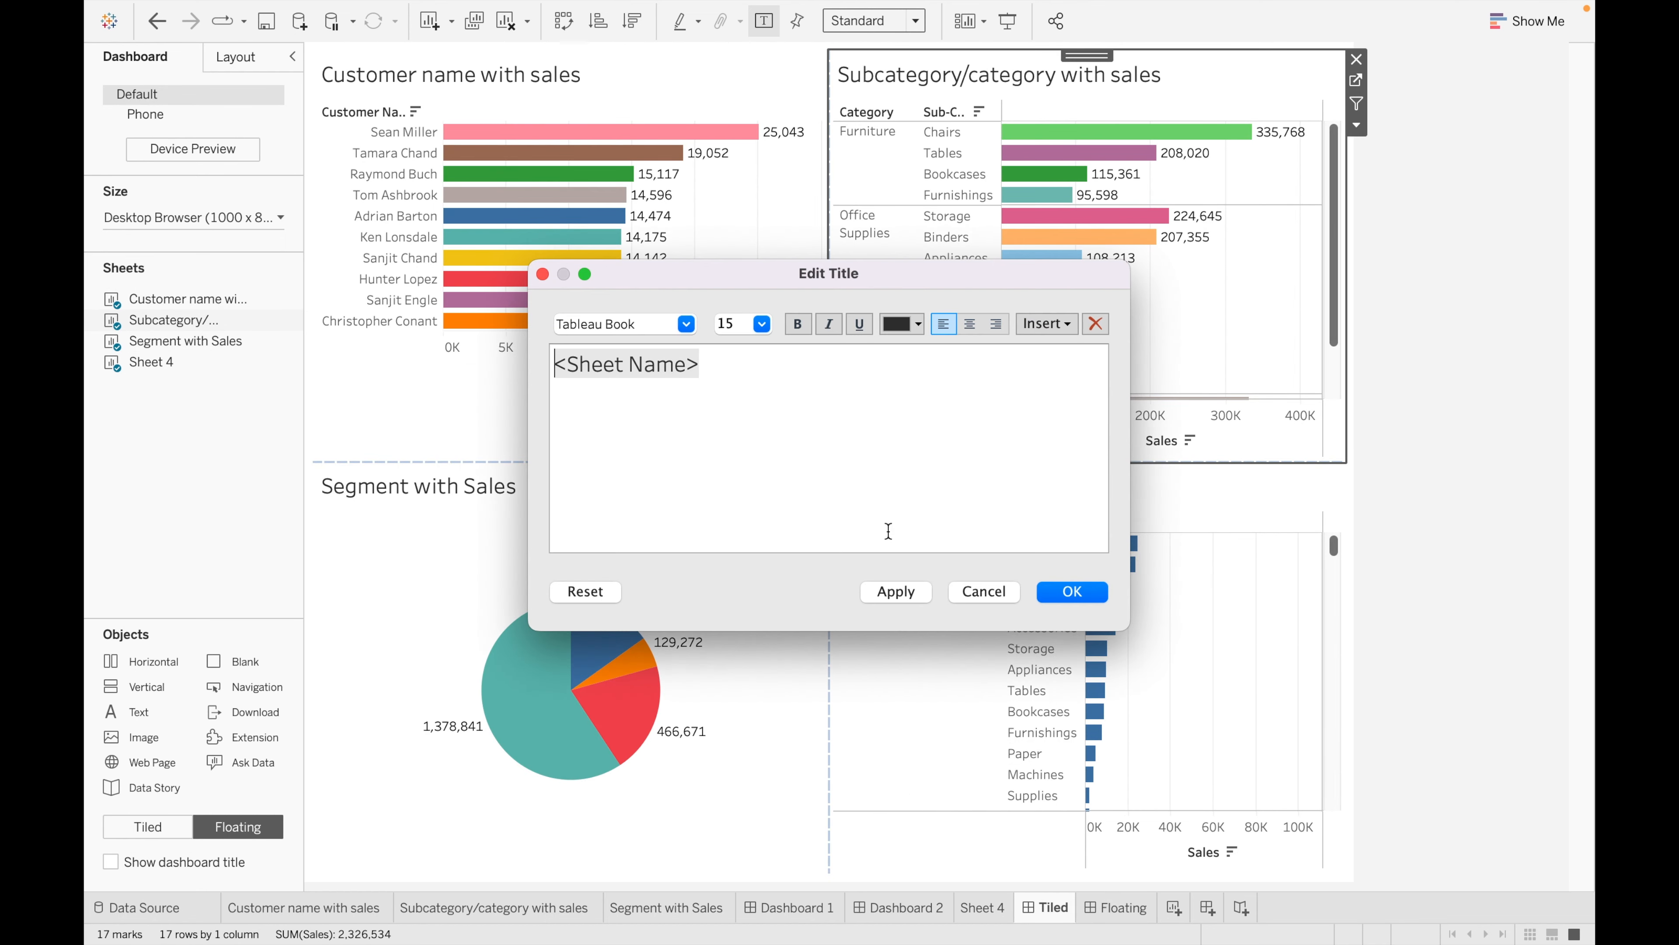
pyautogui.click(965, 593)
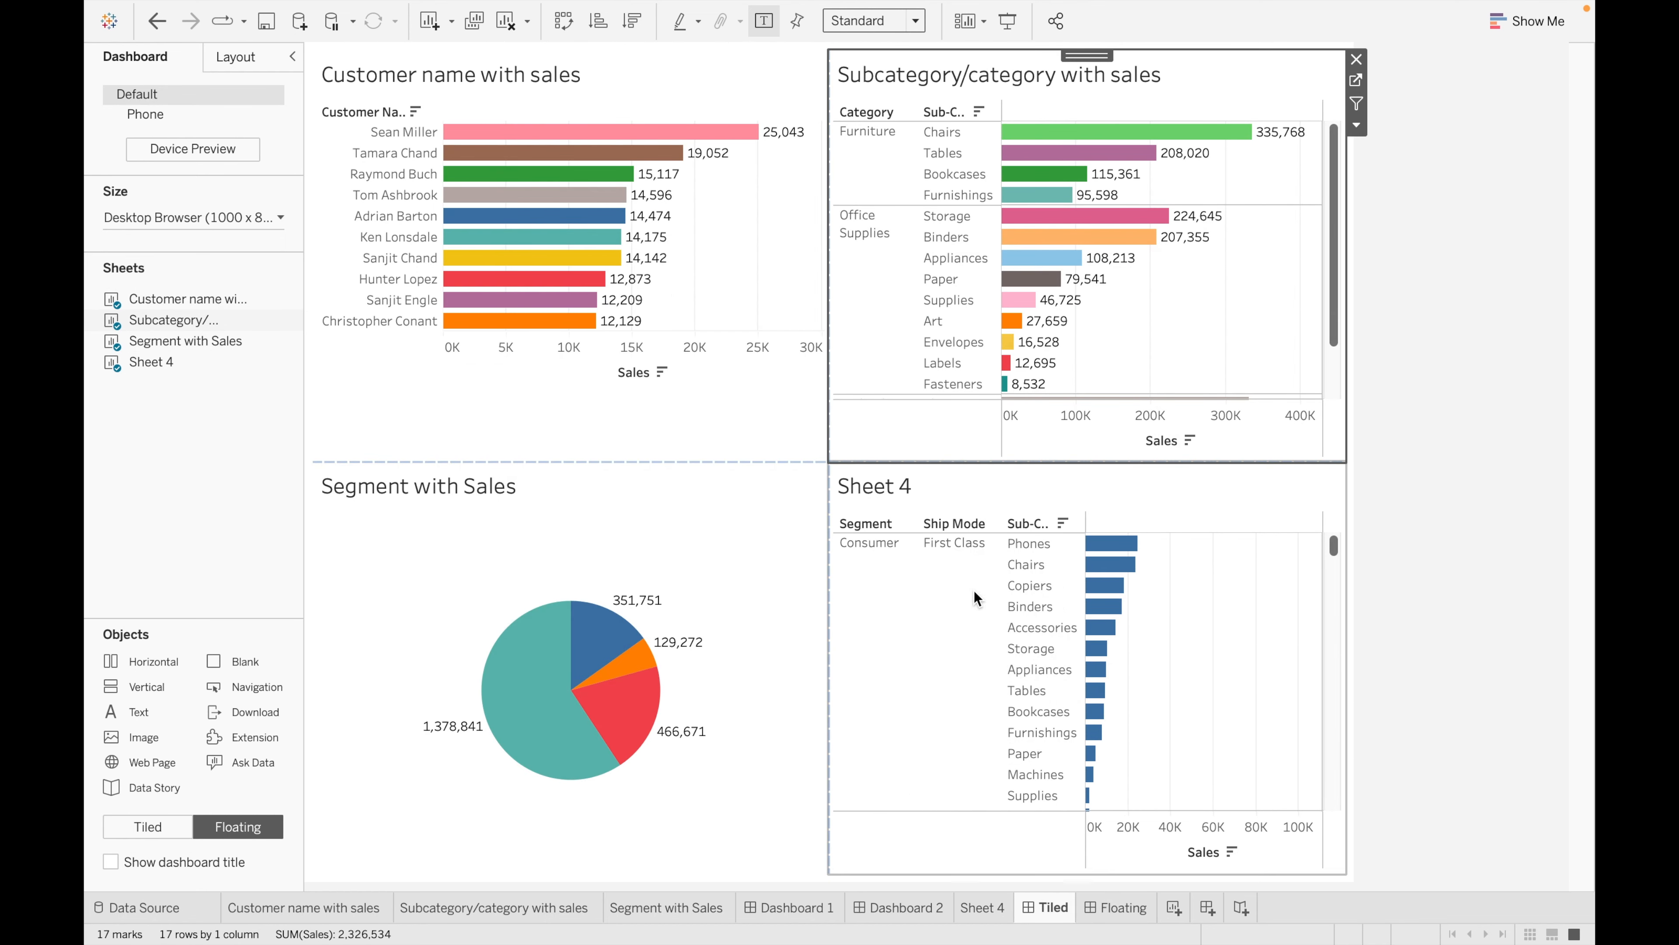
pyautogui.click(1122, 905)
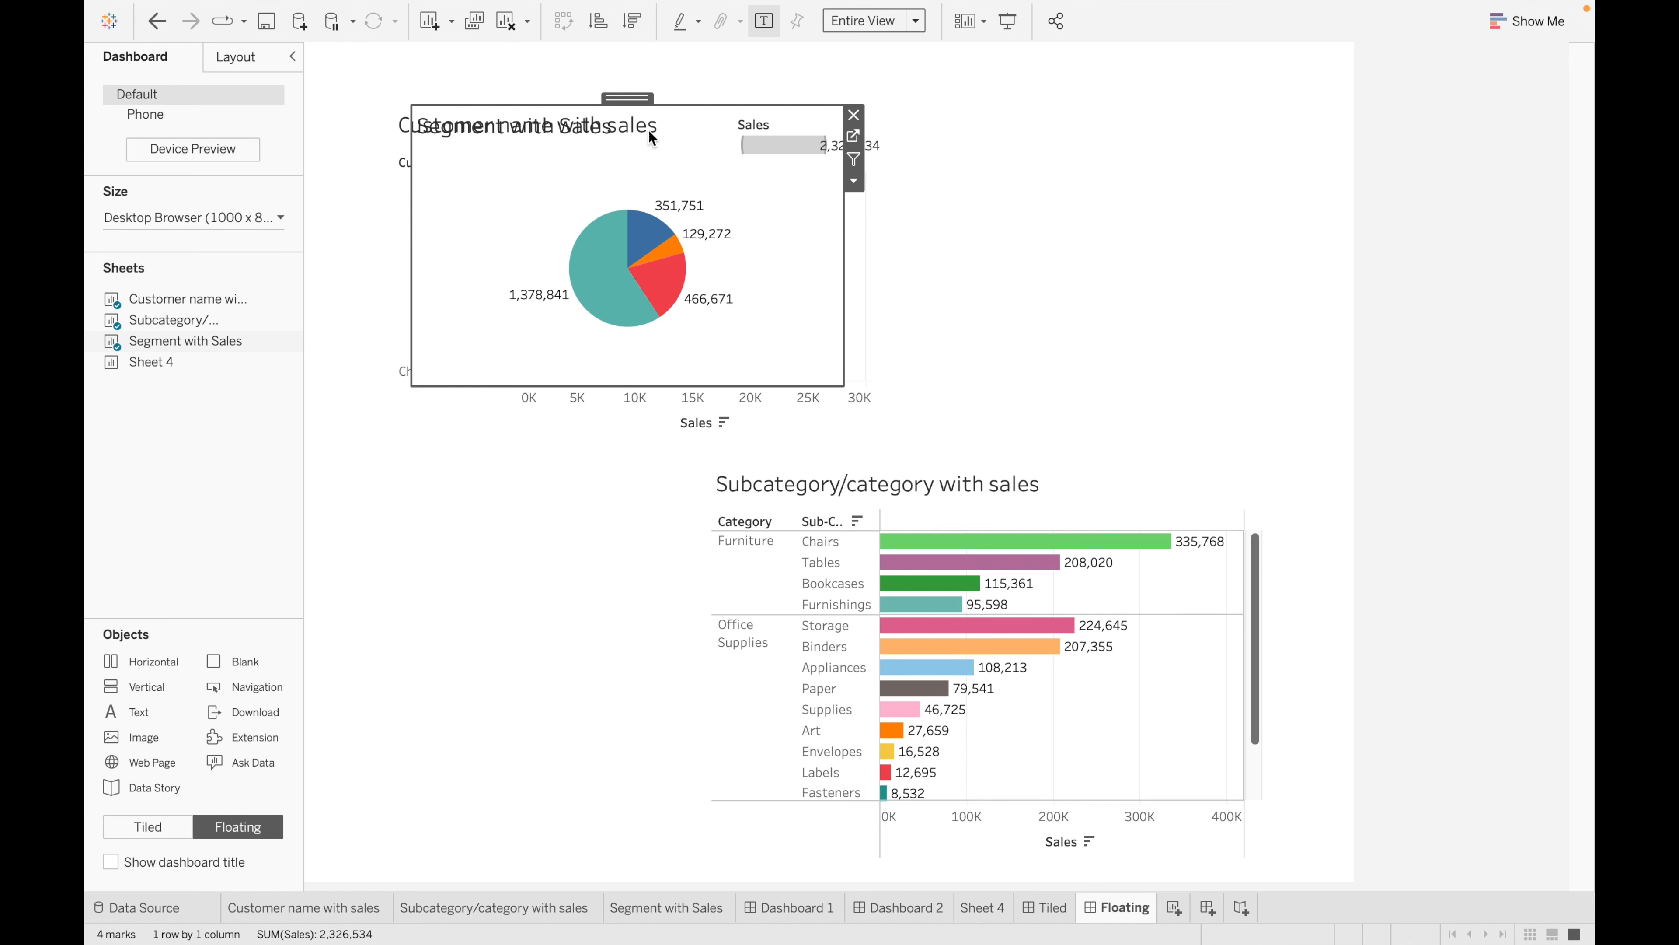
# - Move Segment with Sales below the Customer name with sales chart and resize it to fit beside Subcategory/category with sales
pyautogui.moveTo(631, 99); pyautogui.dragTo(518, 441)
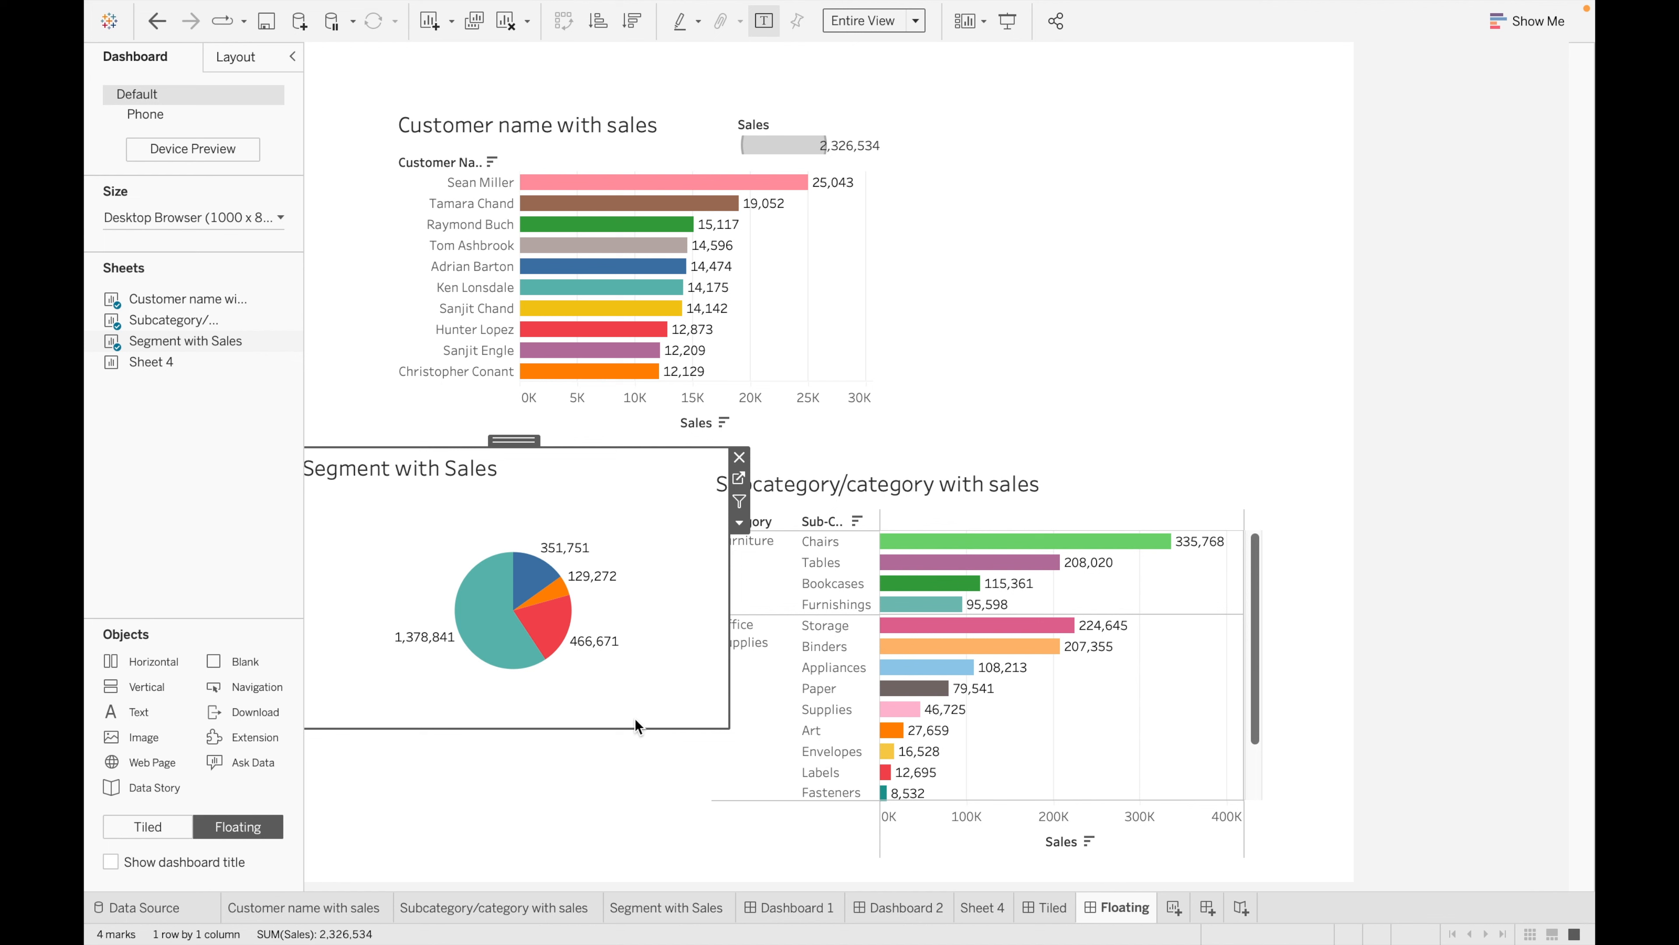
pyautogui.moveTo(635, 727); pyautogui.dragTo(660, 853)
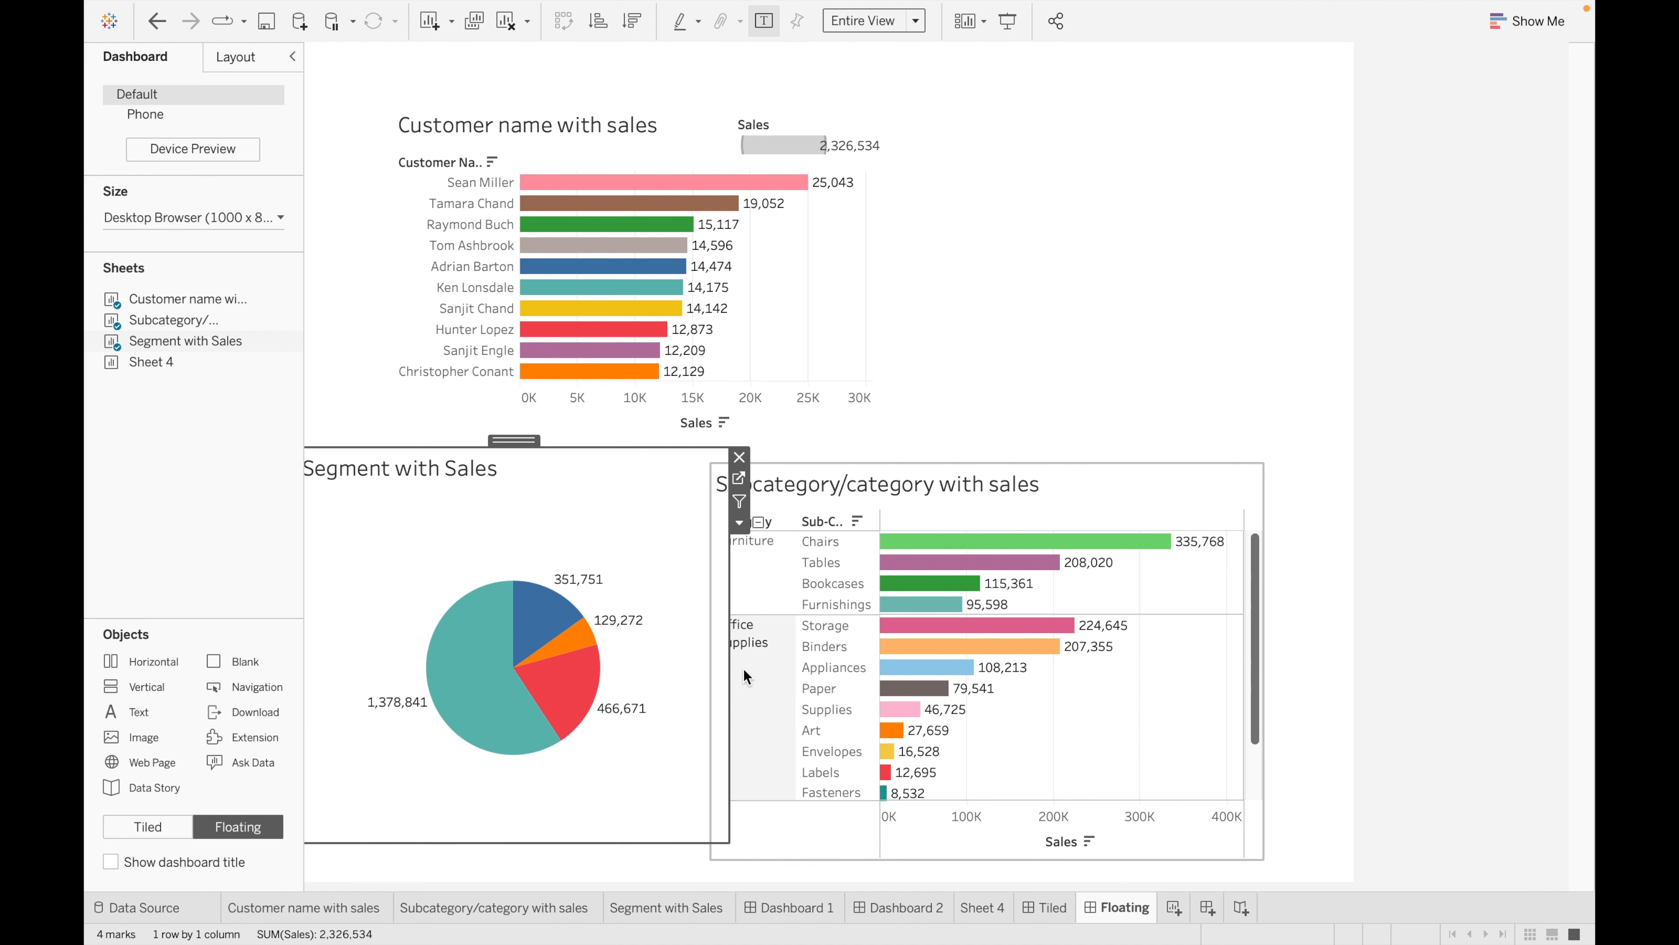
pyautogui.click(733, 662)
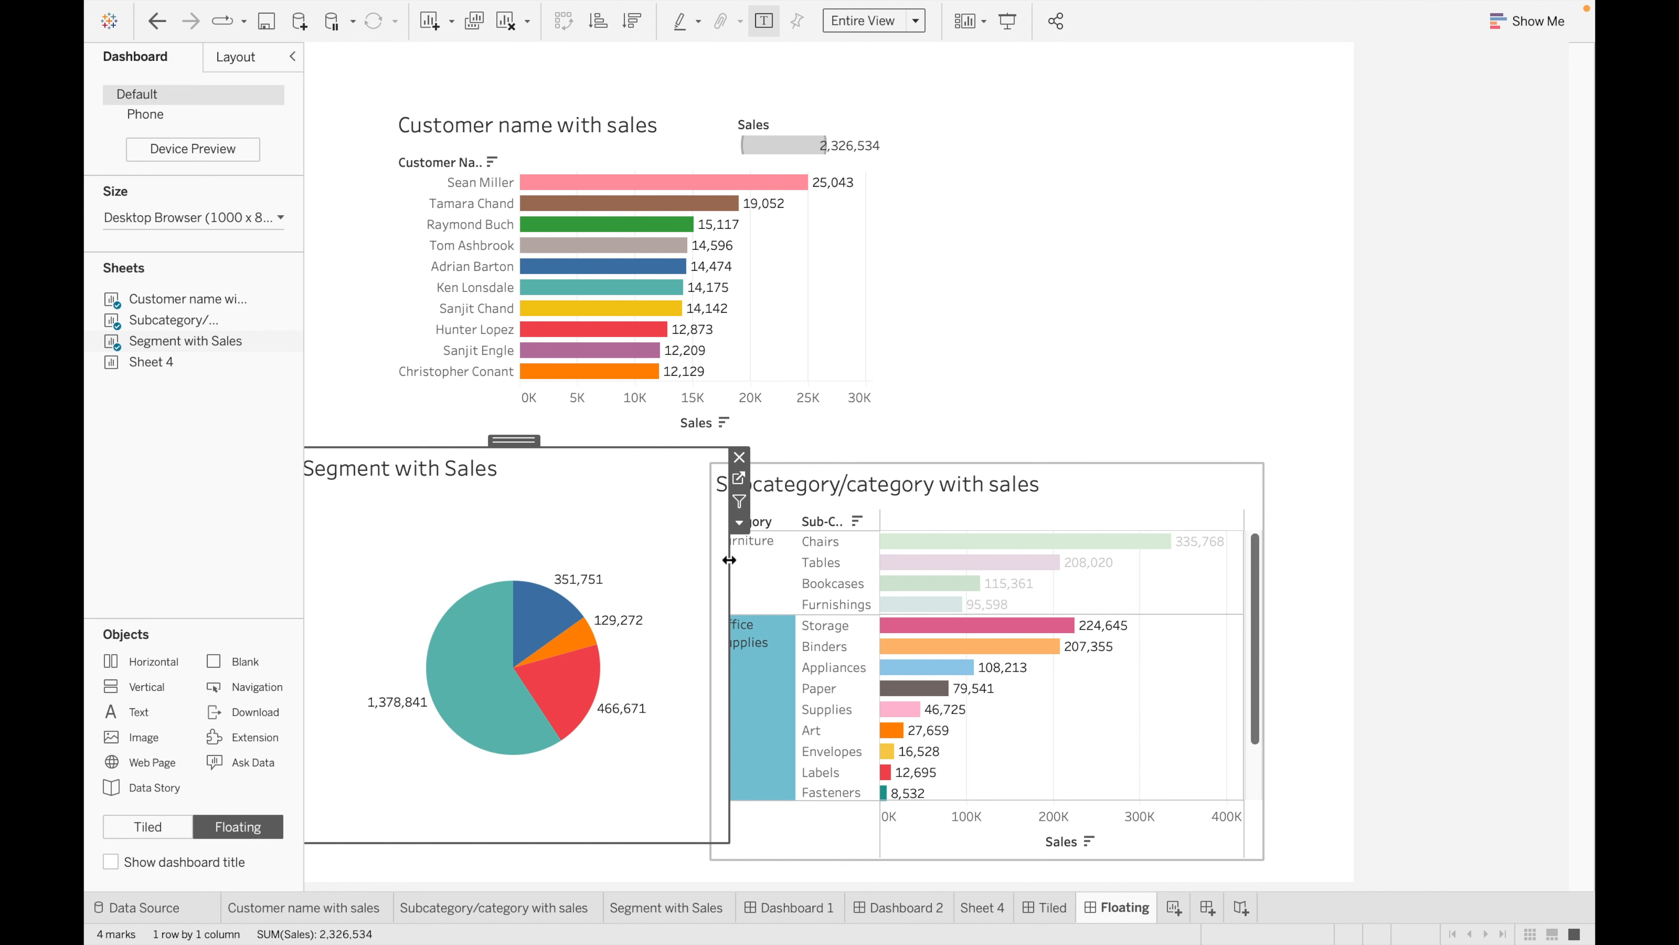
pyautogui.moveTo(730, 562); pyautogui.dragTo(679, 563)
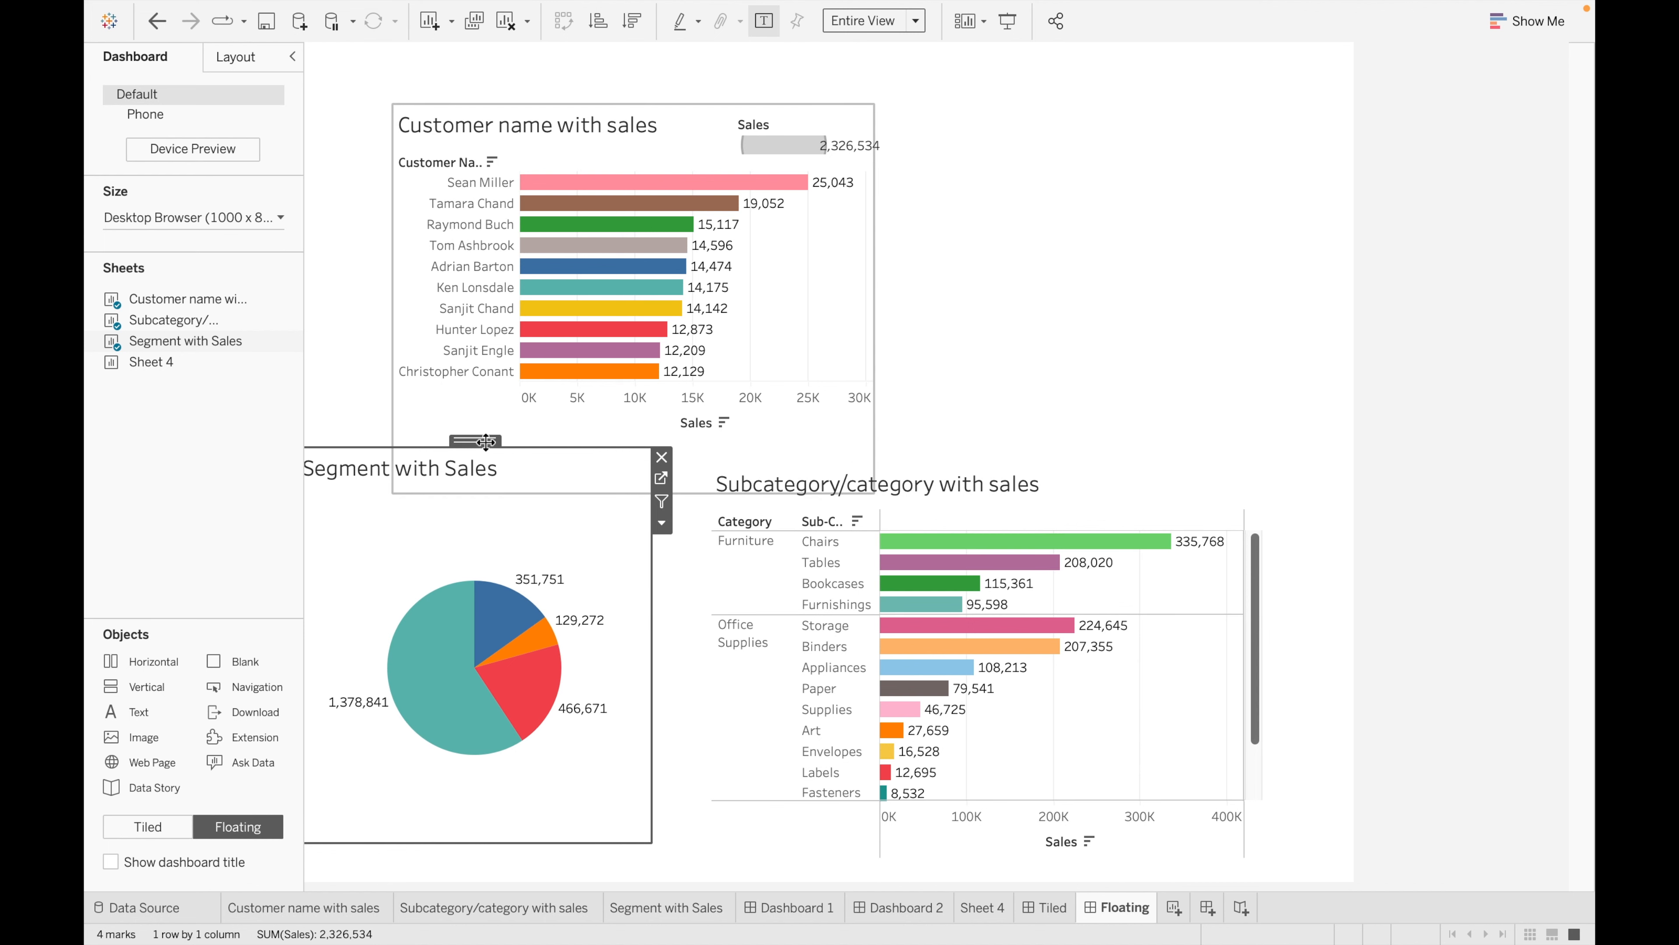
pyautogui.moveTo(521, 453); pyautogui.dragTo(527, 455)
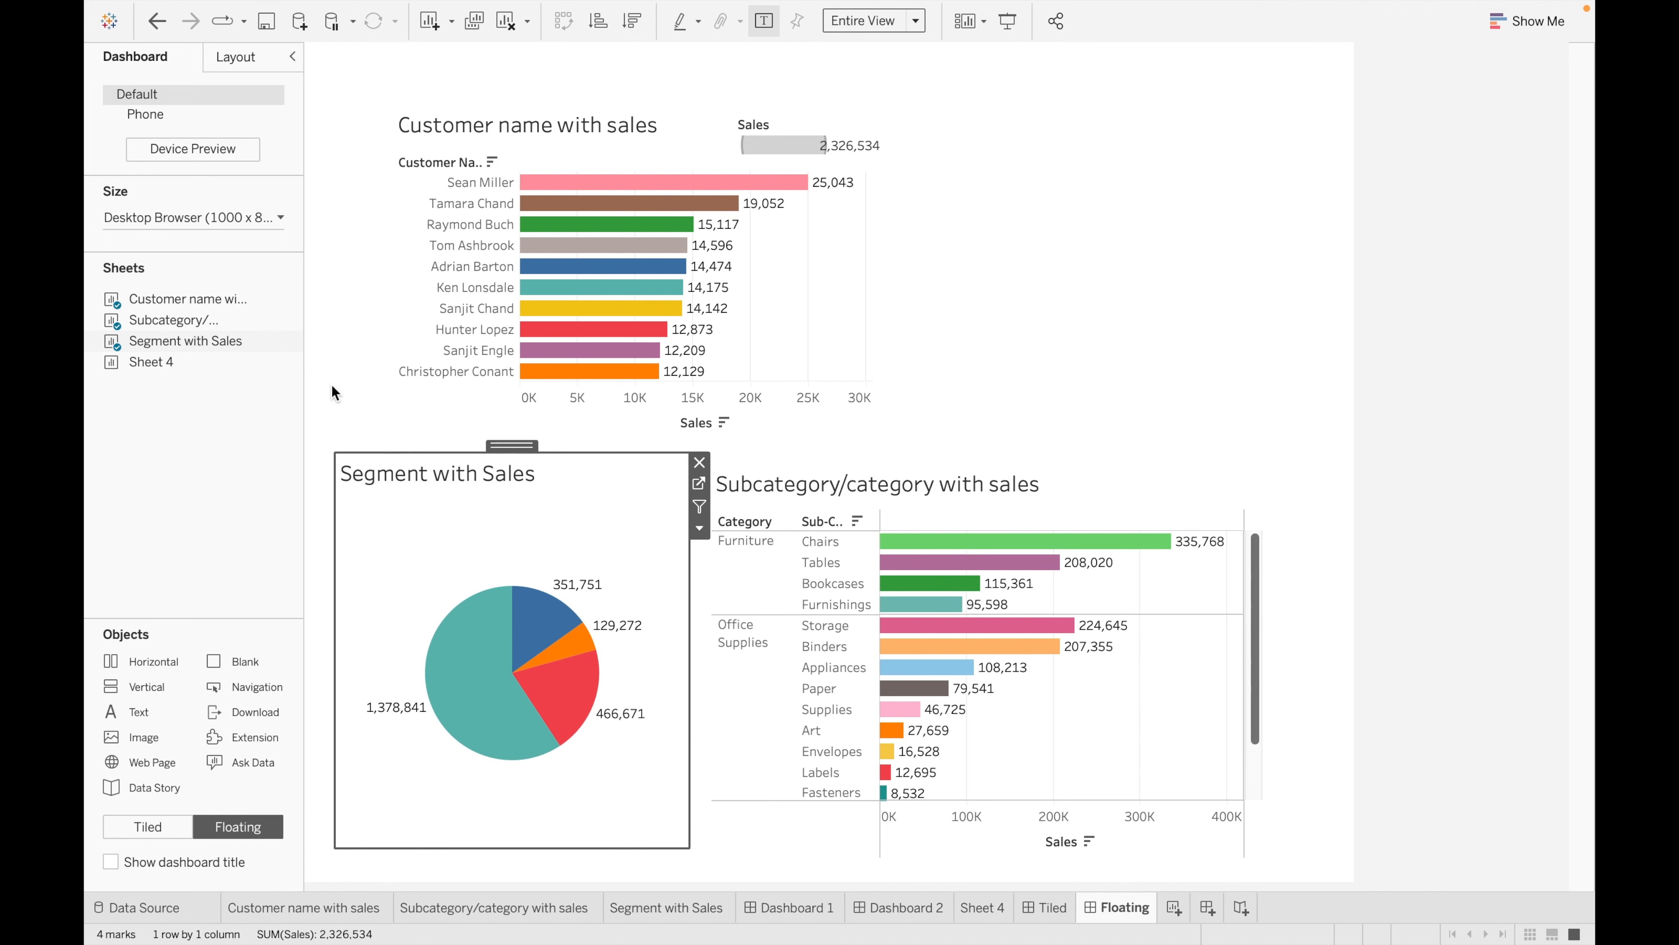
# - Place Sheet 4 as a floating sheet beside Customer name with sales and enlarge it in height and width
pyautogui.moveTo(191, 369)
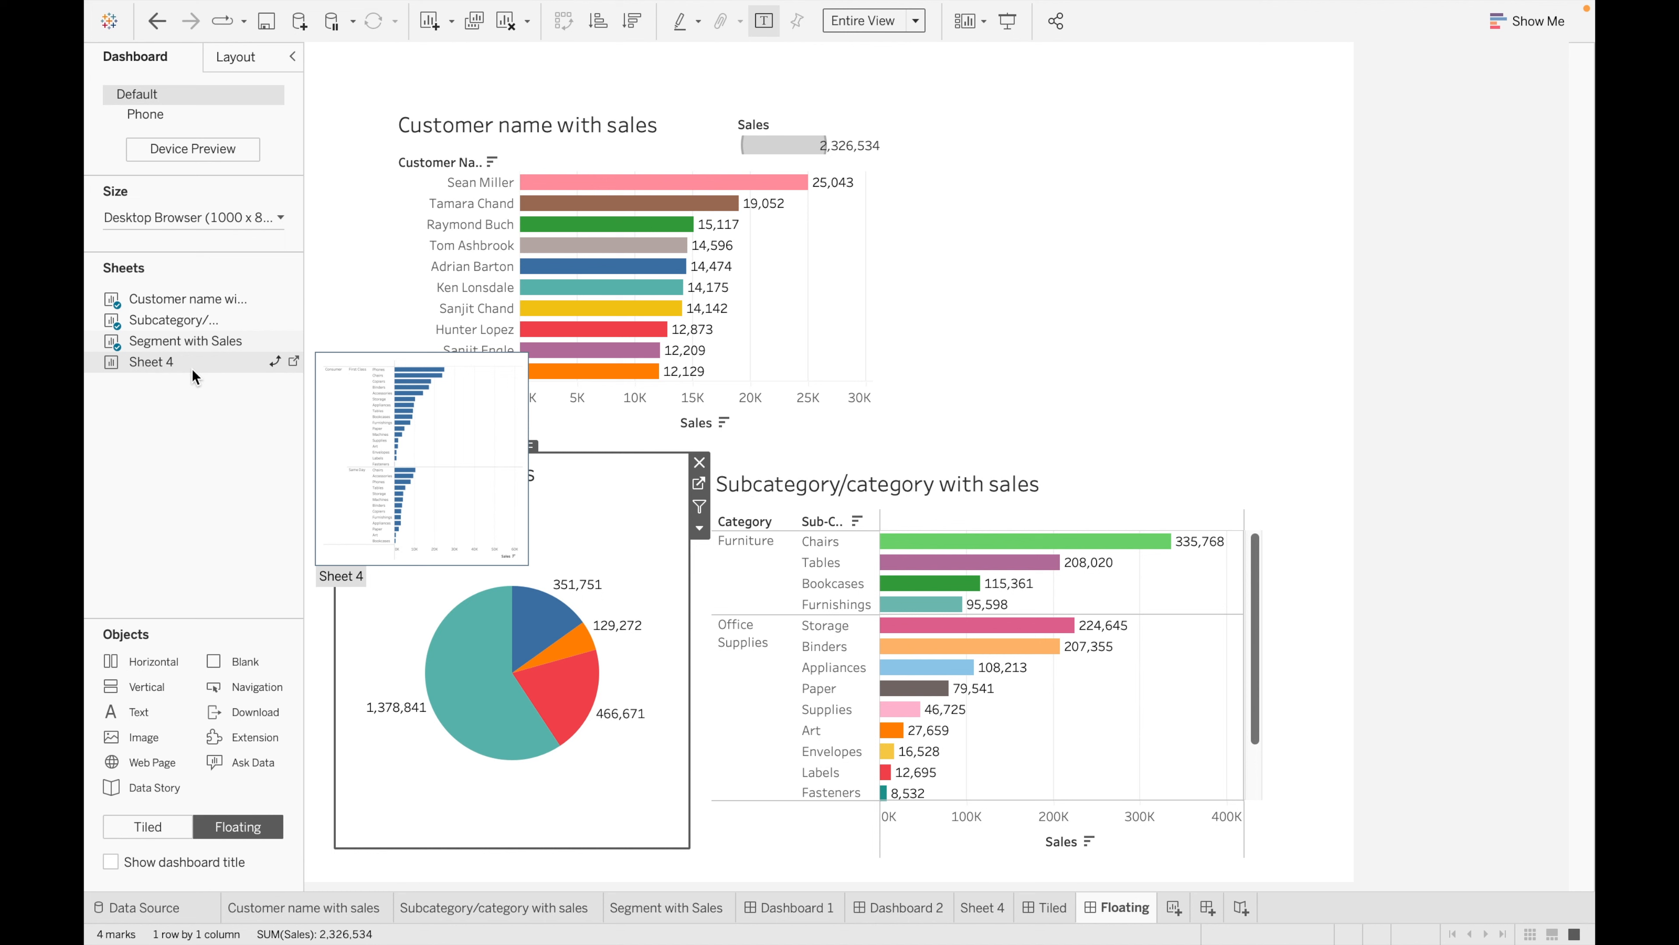
pyautogui.moveTo(192, 369); pyautogui.dragTo(991, 133)
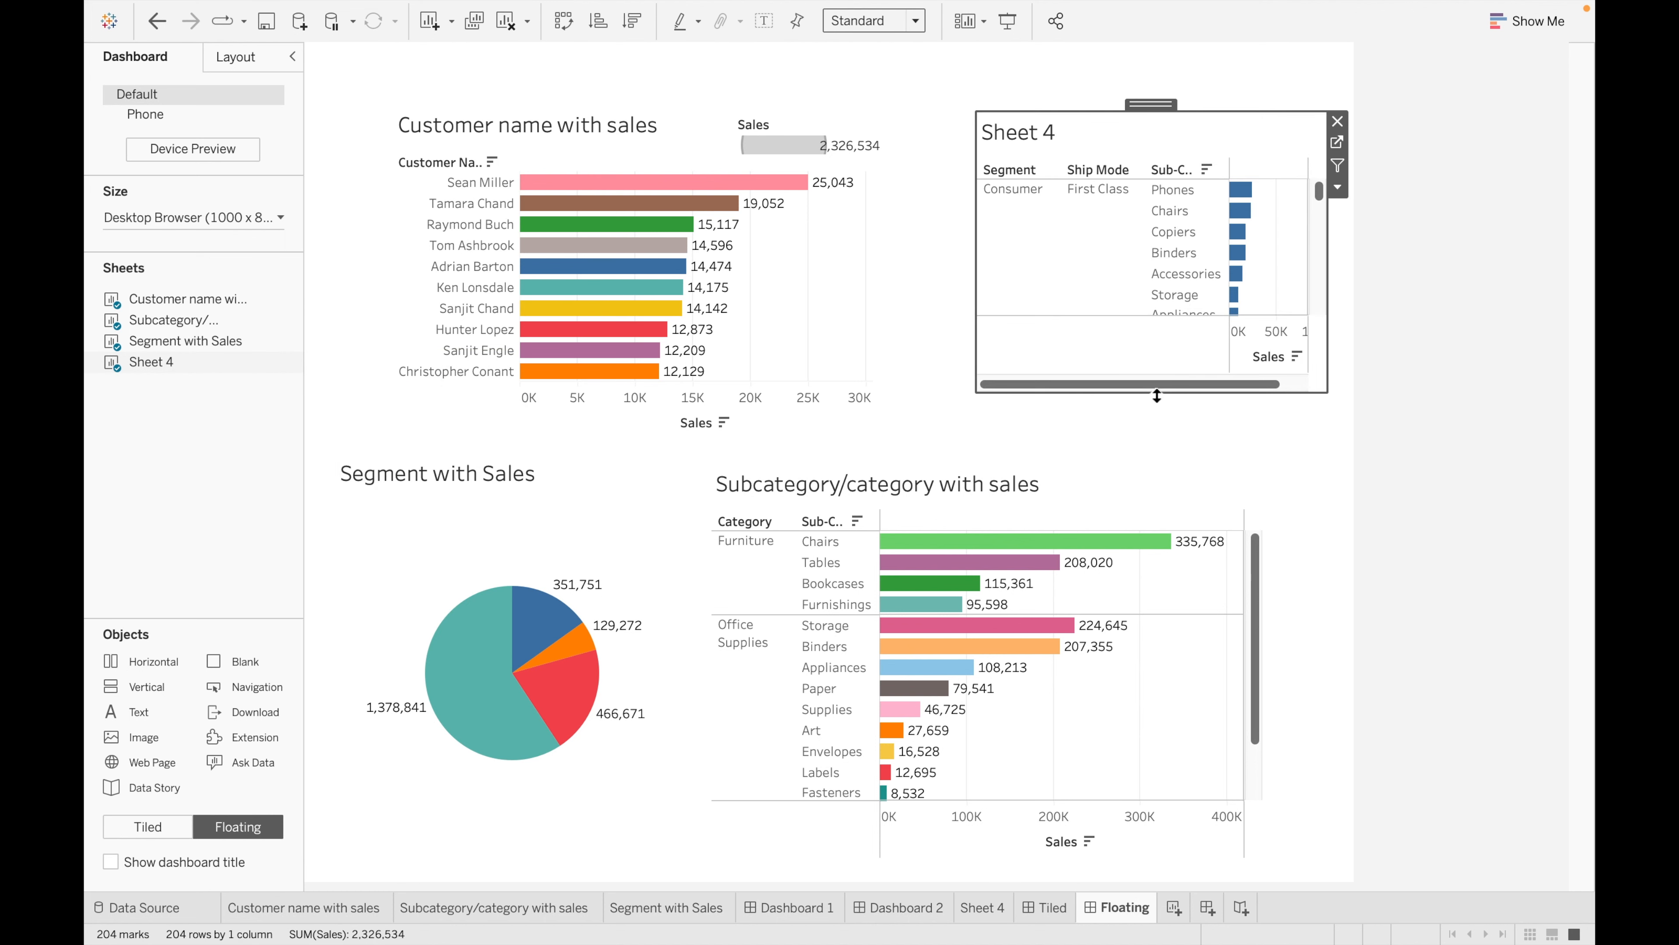
pyautogui.moveTo(1162, 392); pyautogui.dragTo(1164, 468)
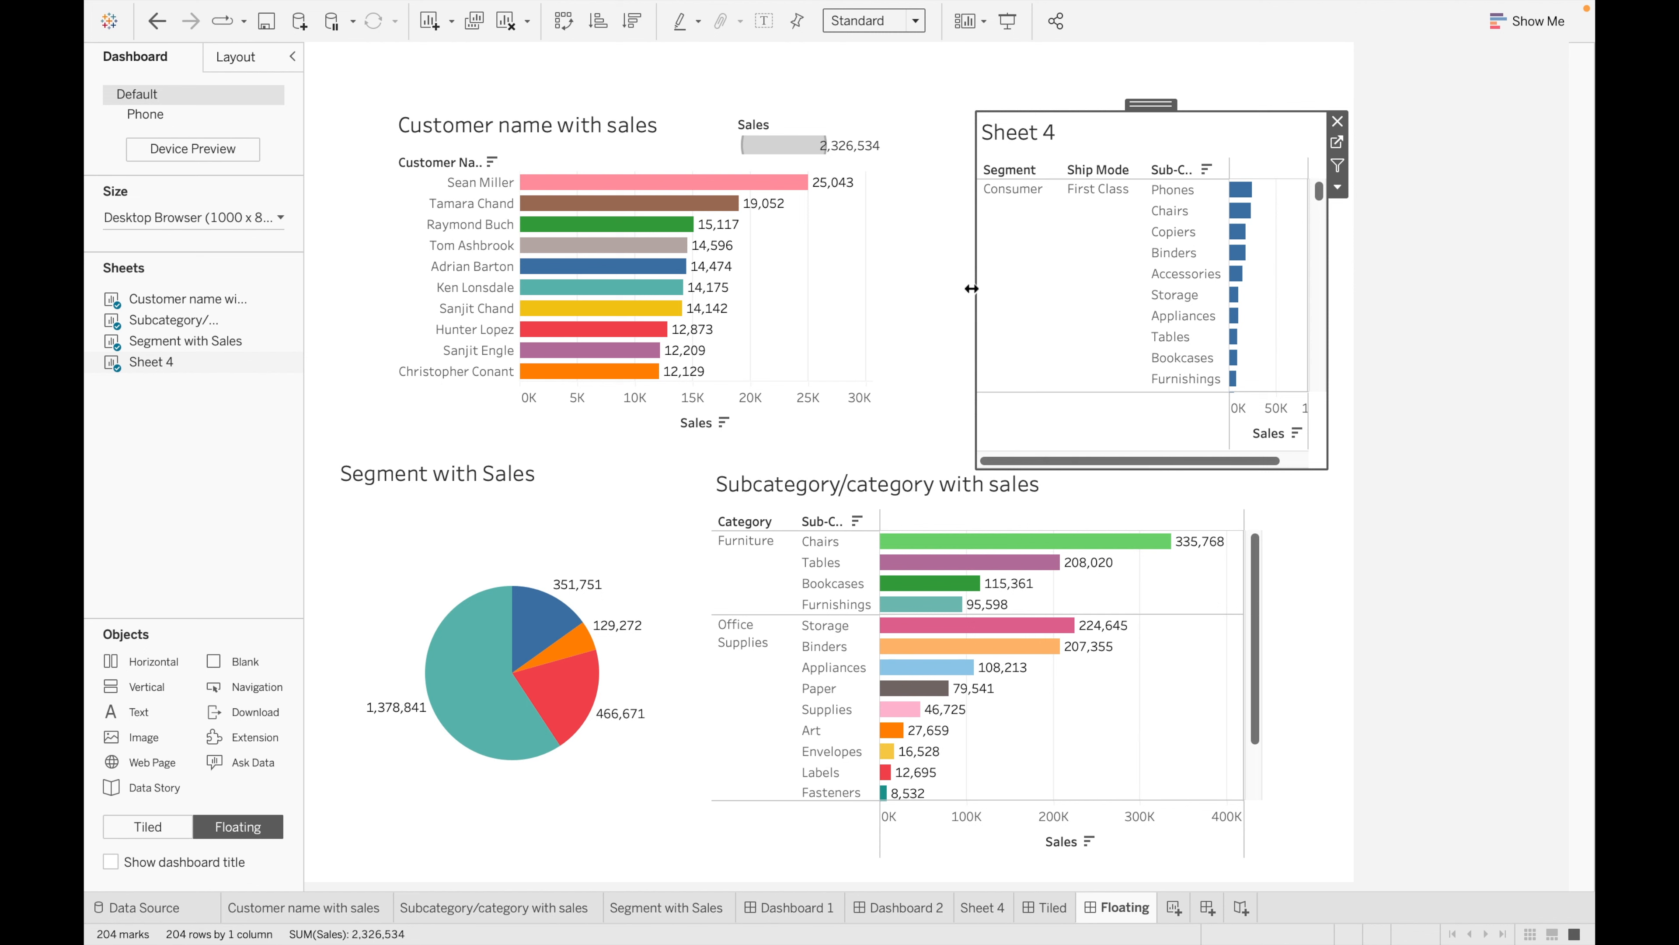
pyautogui.moveTo(975, 288); pyautogui.dragTo(908, 279)
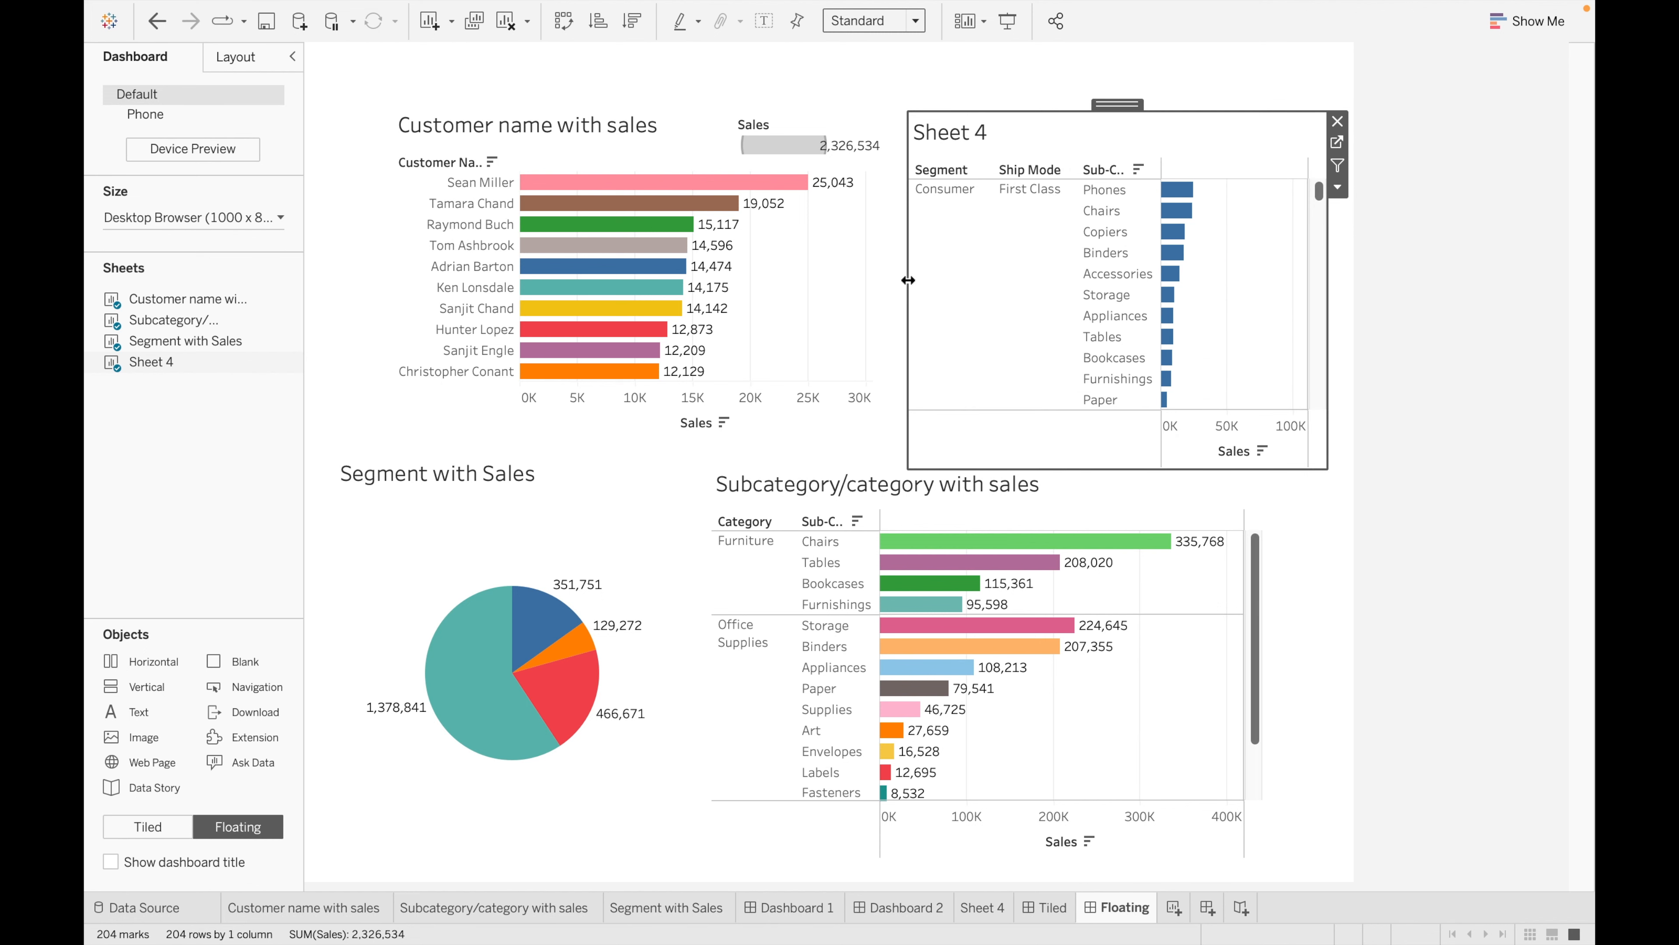
# - Hide the title of Sheet 4 in the Floating dashboard's layout settings
pyautogui.click(1052, 912)
pyautogui.click(1124, 909)
pyautogui.click(254, 57)
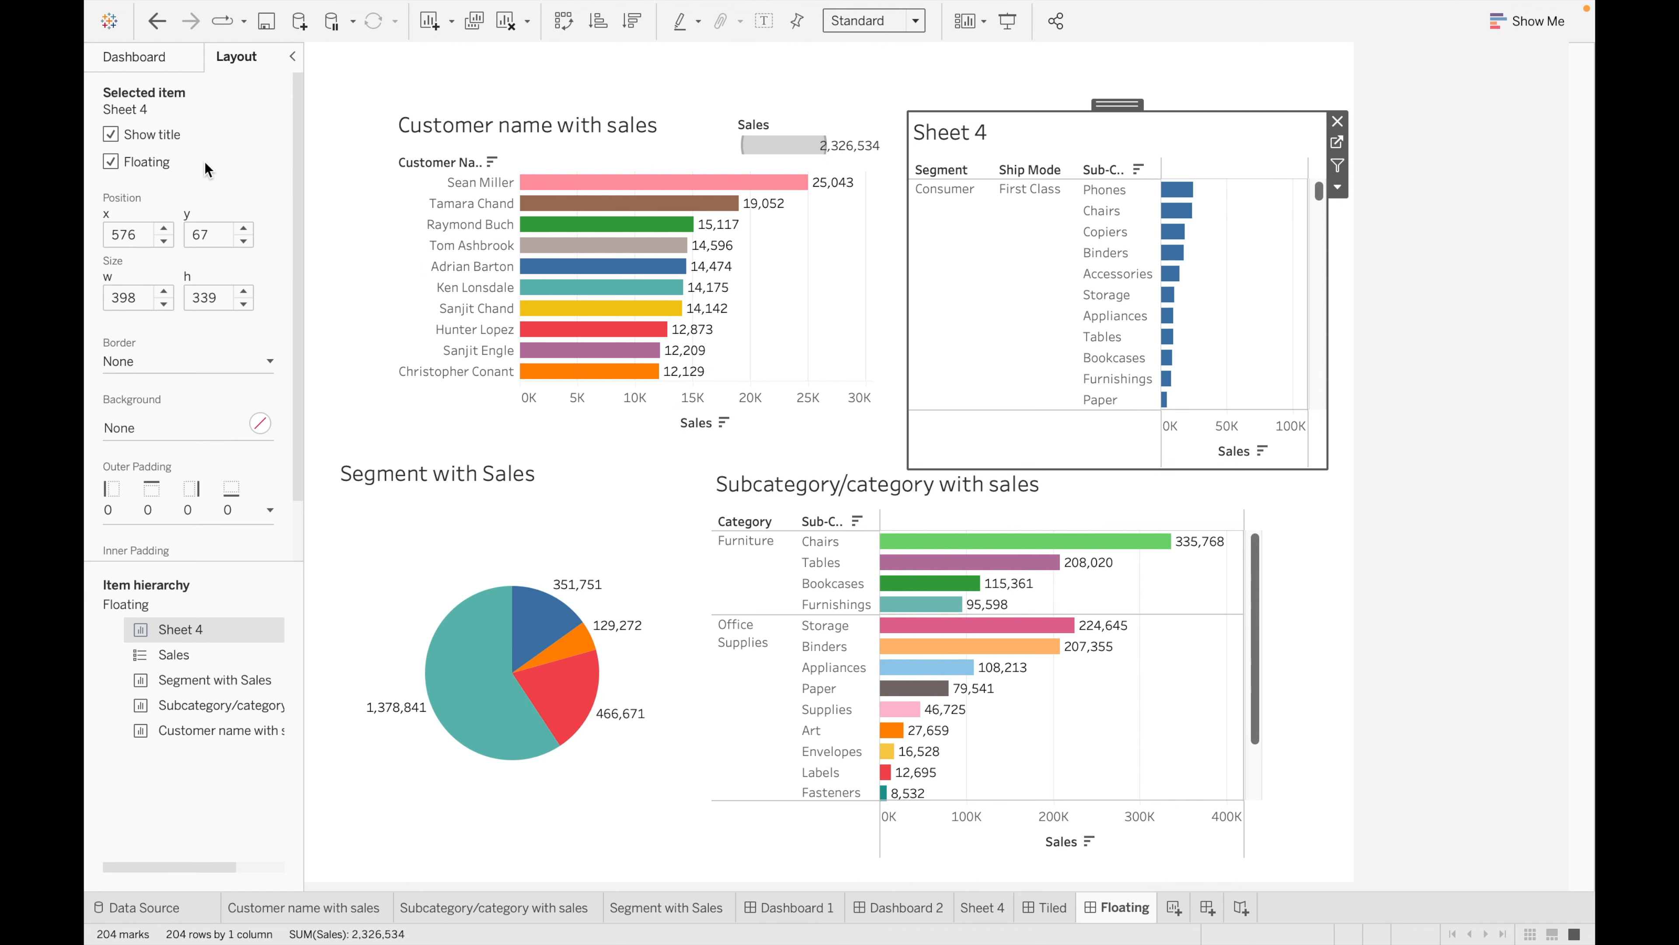
pyautogui.click(111, 134)
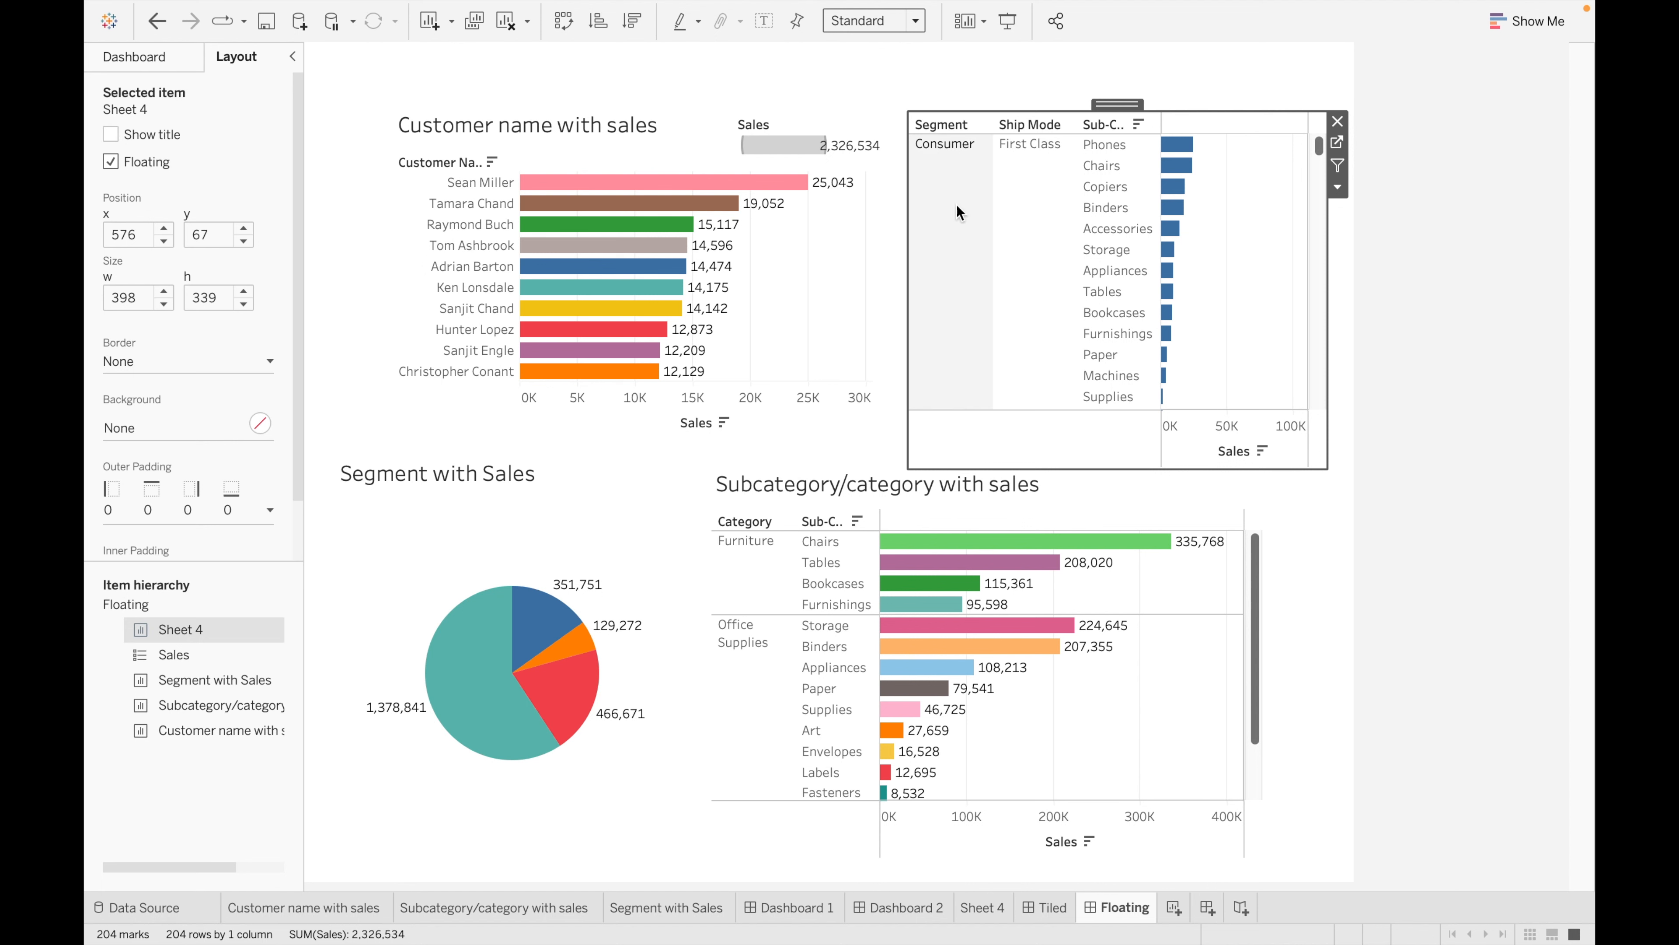
pyautogui.click(112, 135)
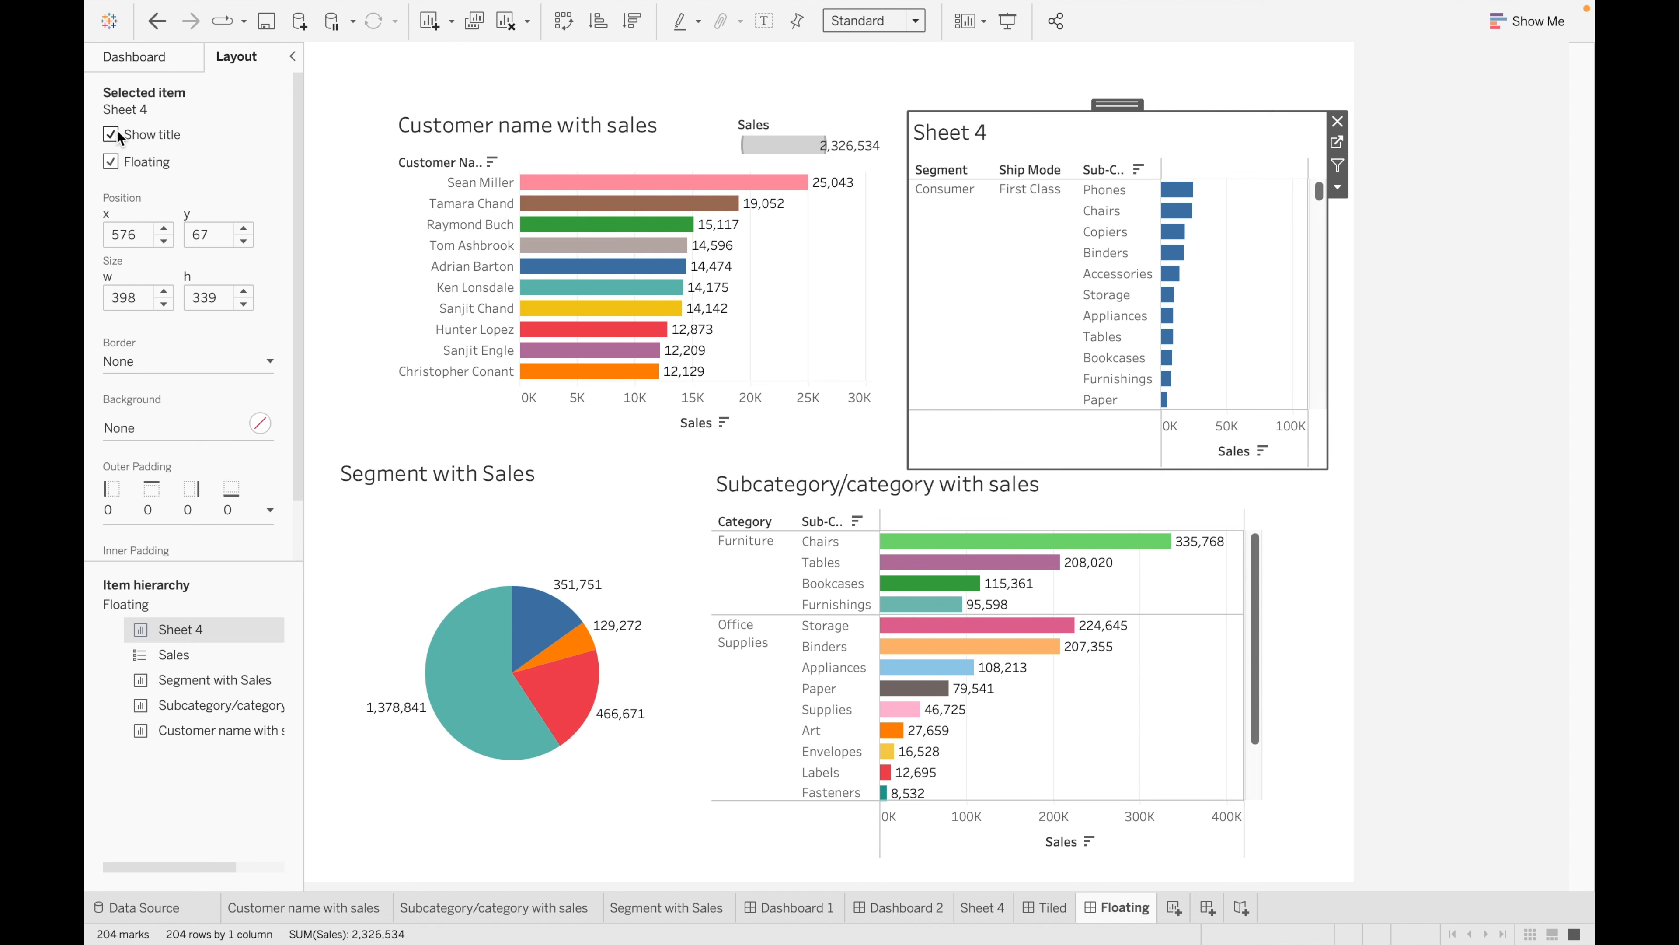
pyautogui.click(111, 135)
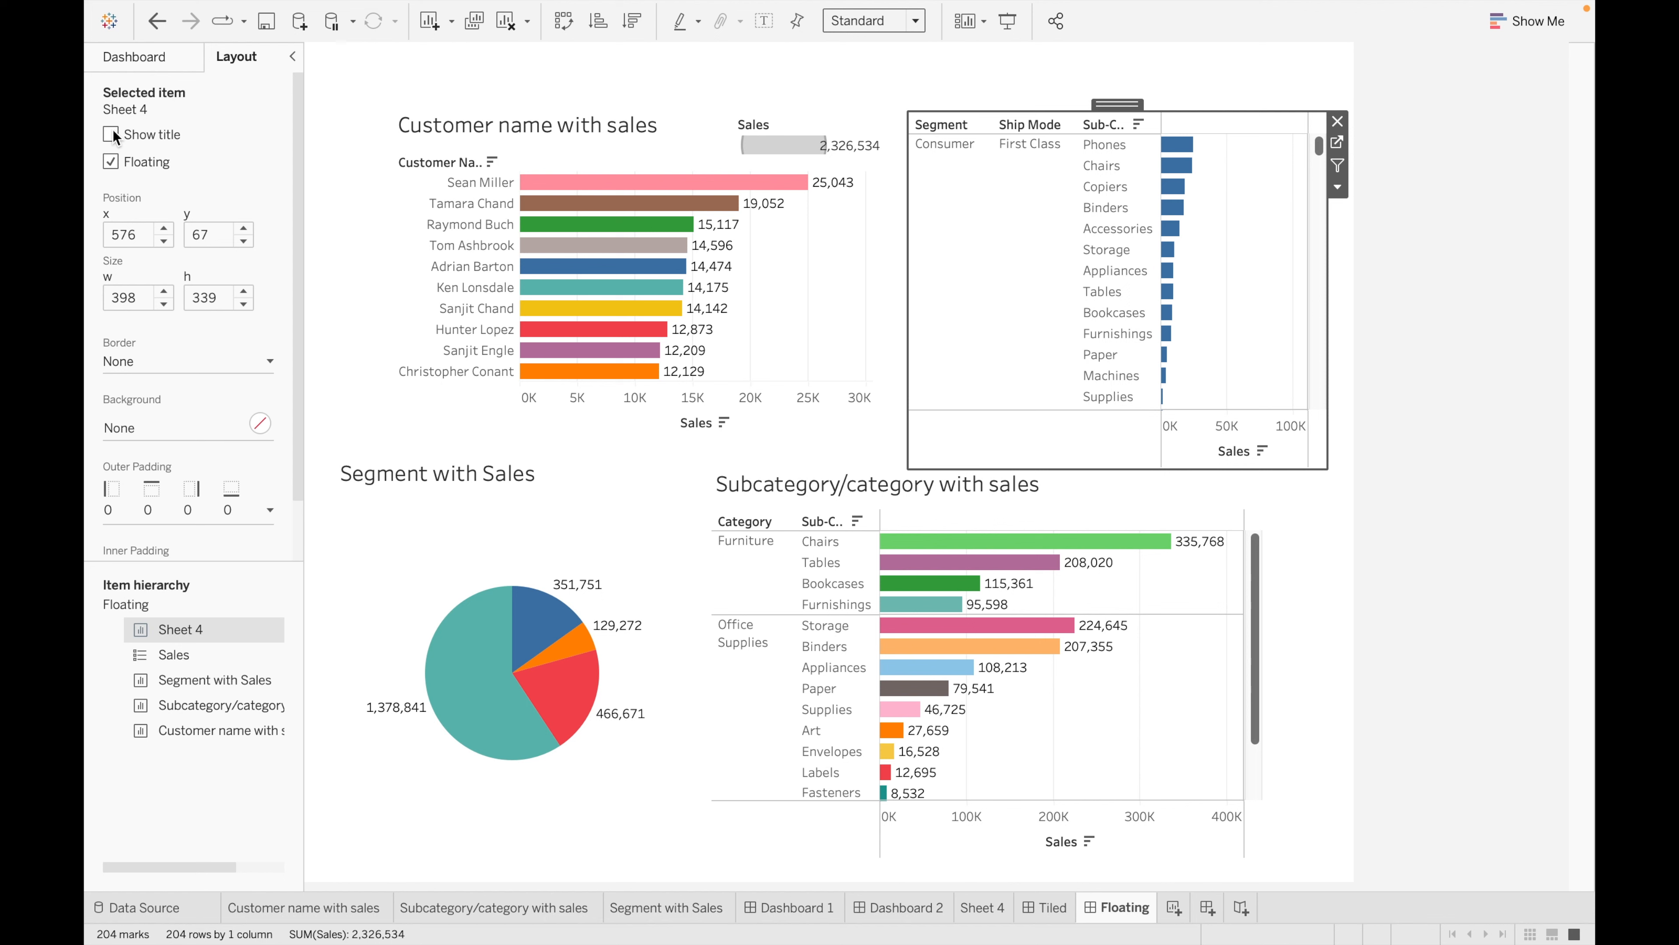
# - Turn off floating for Sheet 4 to show it tiled, and make it floating again
pyautogui.click(111, 162)
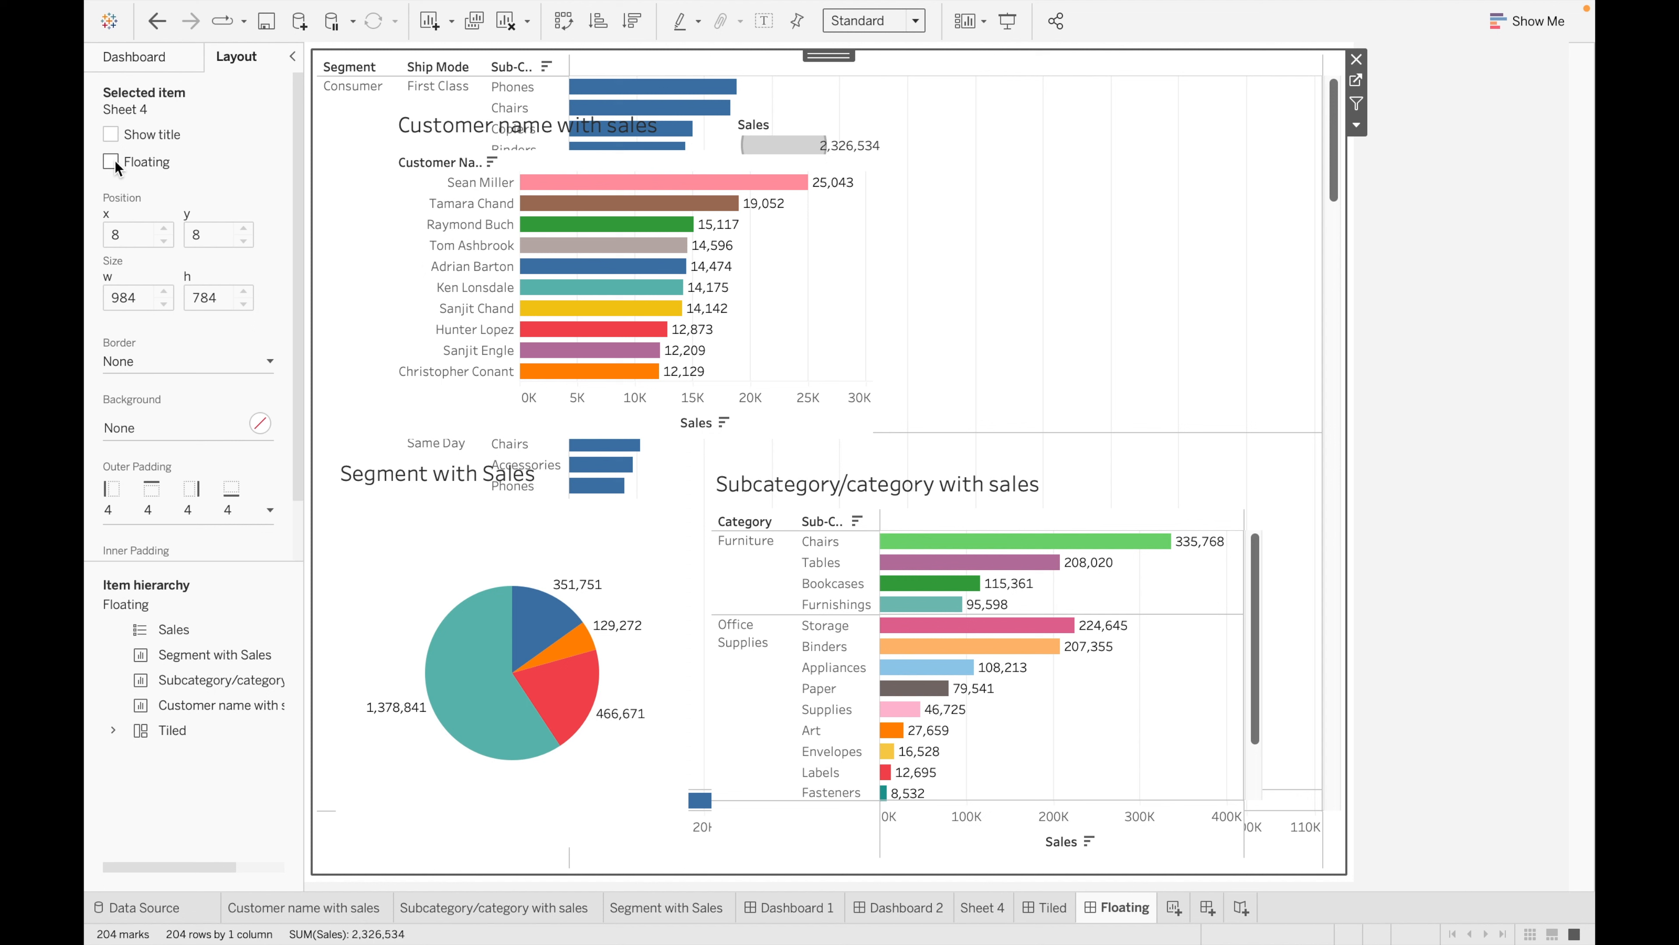
pyautogui.click(111, 162)
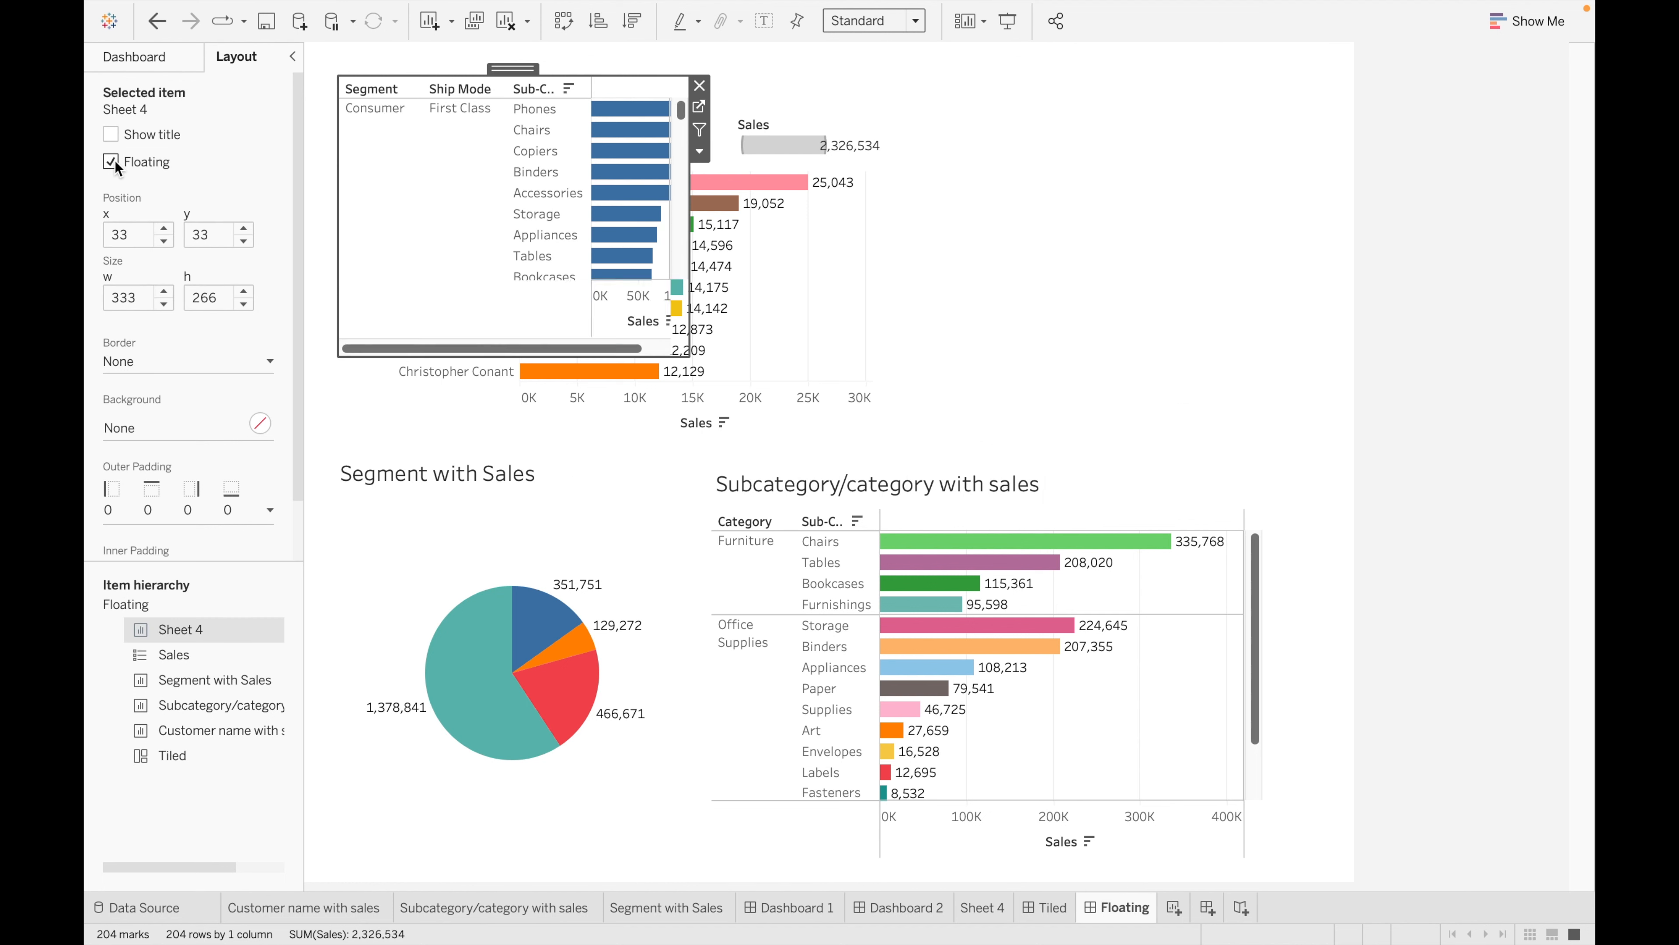
# - Enlarge floating Sheet 4 to about 416 by 357, try 460 as its x position, and settle it beside the Customer name with sales chart
pyautogui.moveTo(508, 68); pyautogui.dragTo(1061, 52)
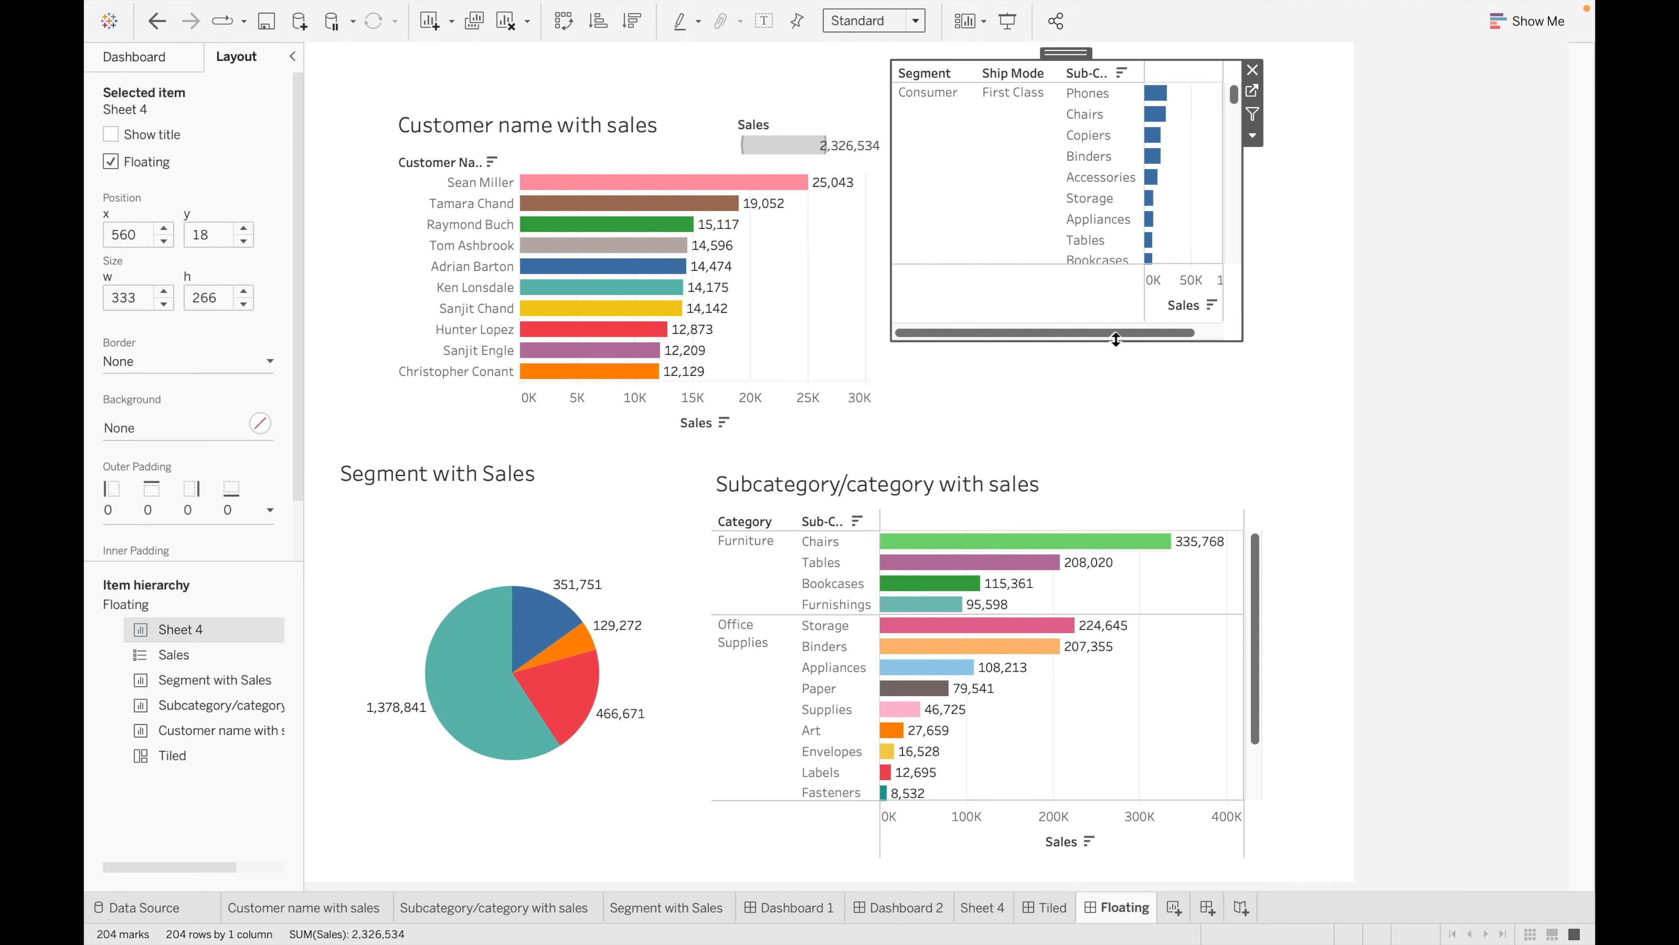
pyautogui.moveTo(1115, 339); pyautogui.dragTo(1135, 436)
pyautogui.moveTo(1243, 295); pyautogui.dragTo(1330, 315)
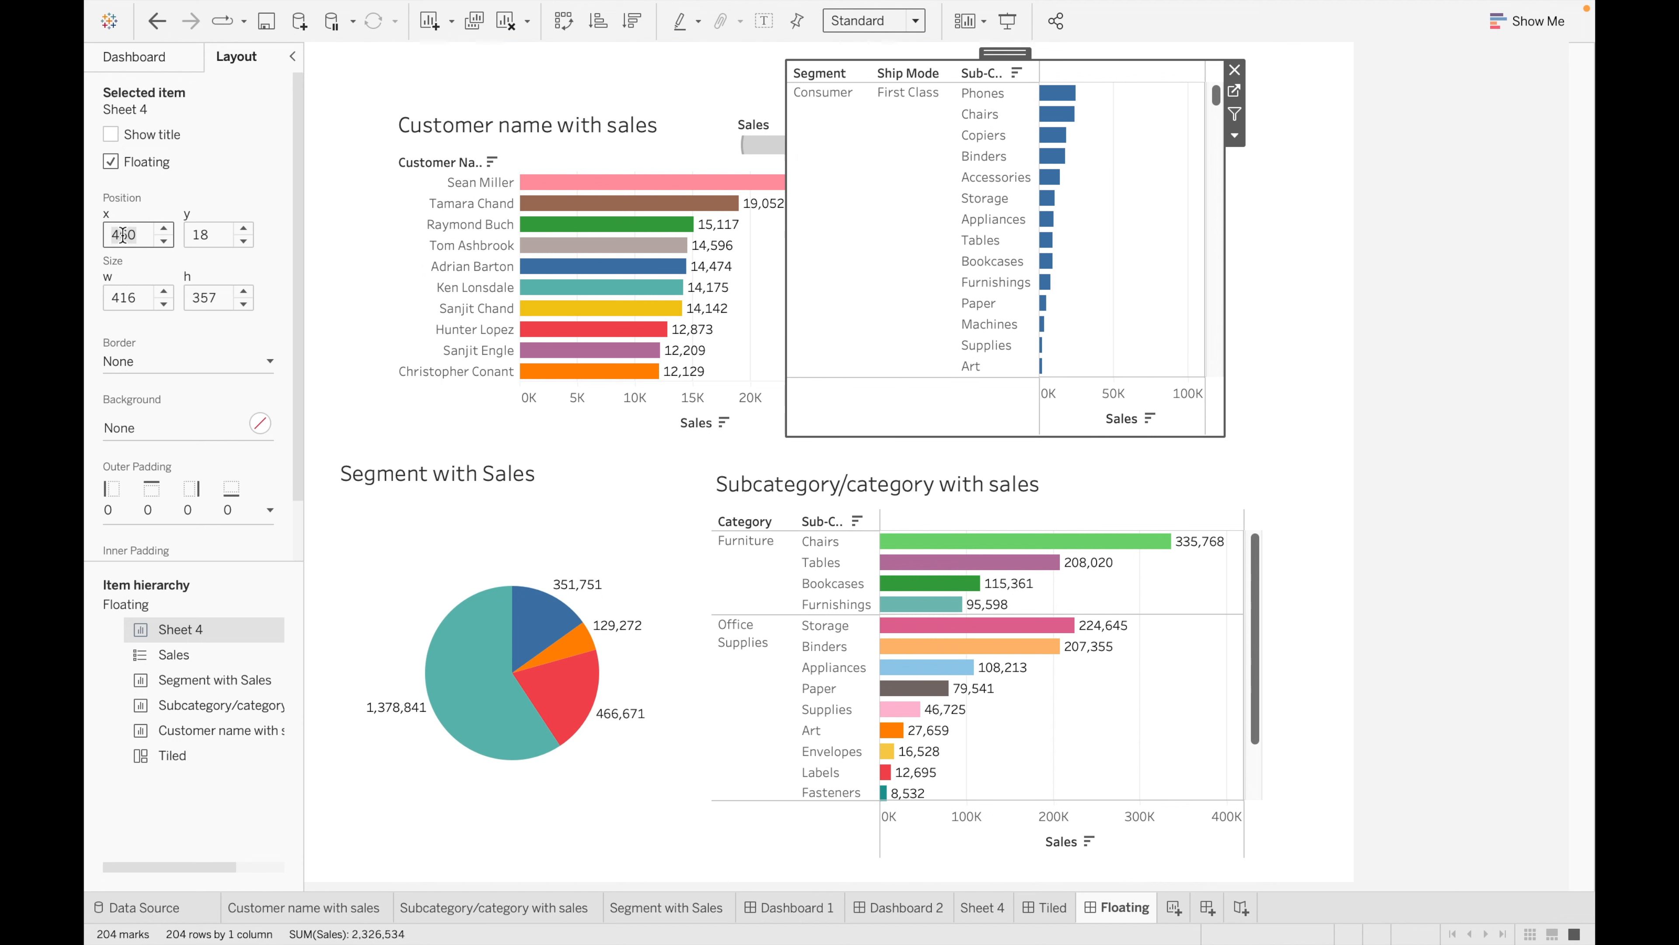
pyautogui.press('Return')
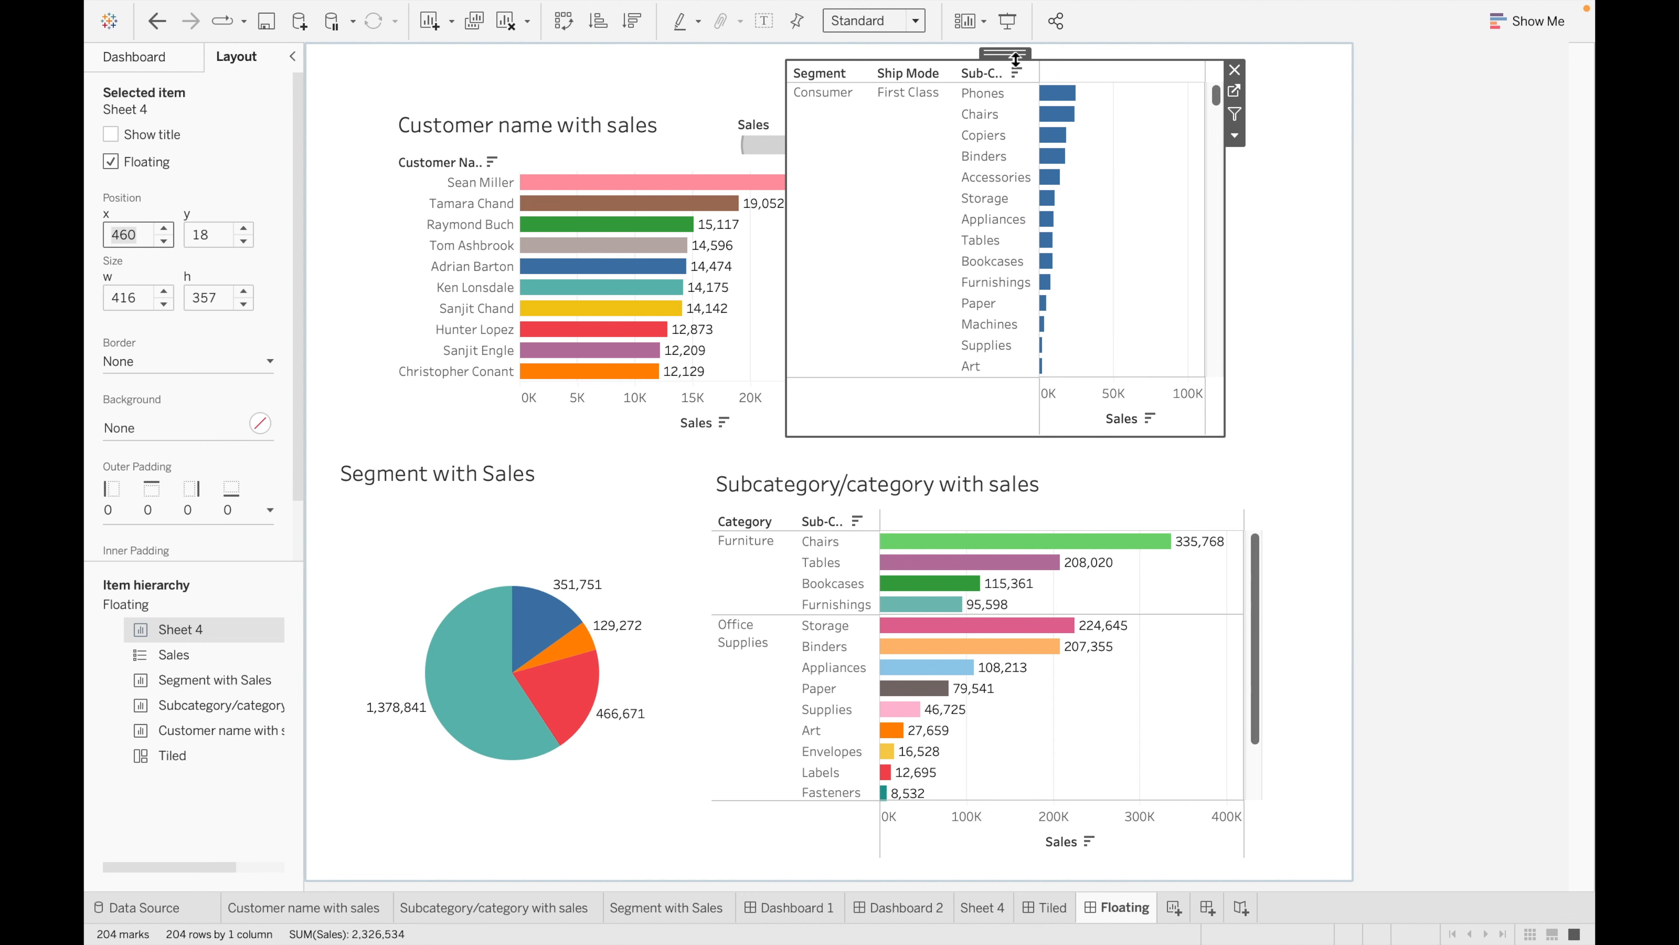
pyautogui.moveTo(1015, 53); pyautogui.dragTo(1103, 68)
# - Remove the Sales size legend from the Floating dashboard
pyautogui.click(789, 124)
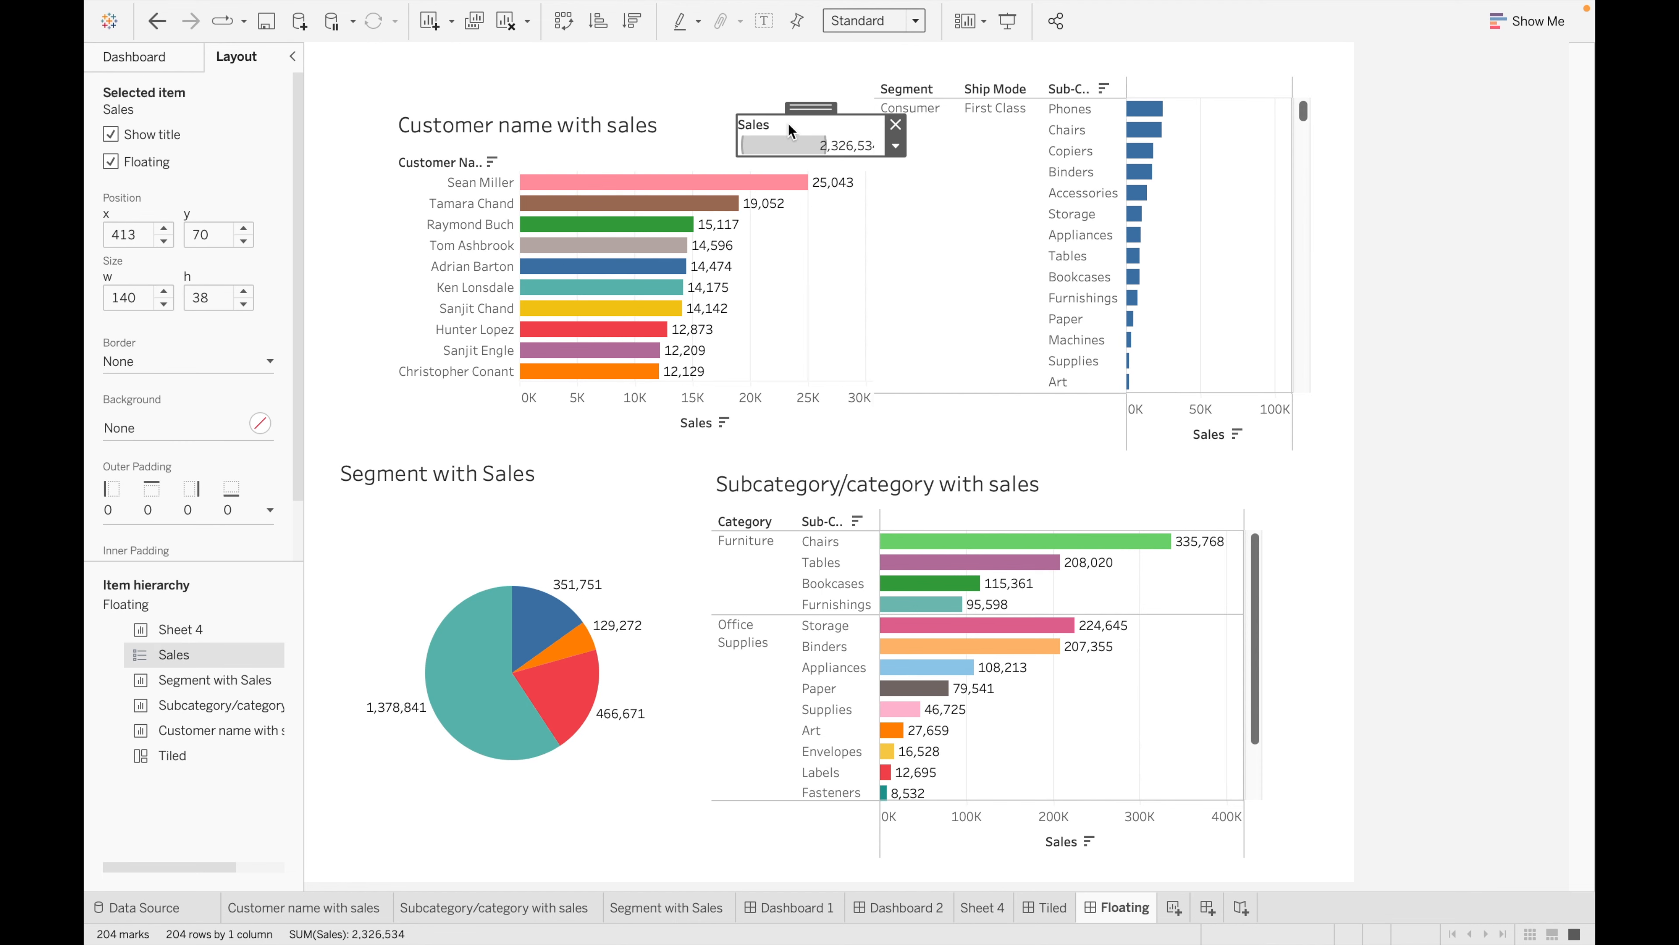
pyautogui.click(896, 123)
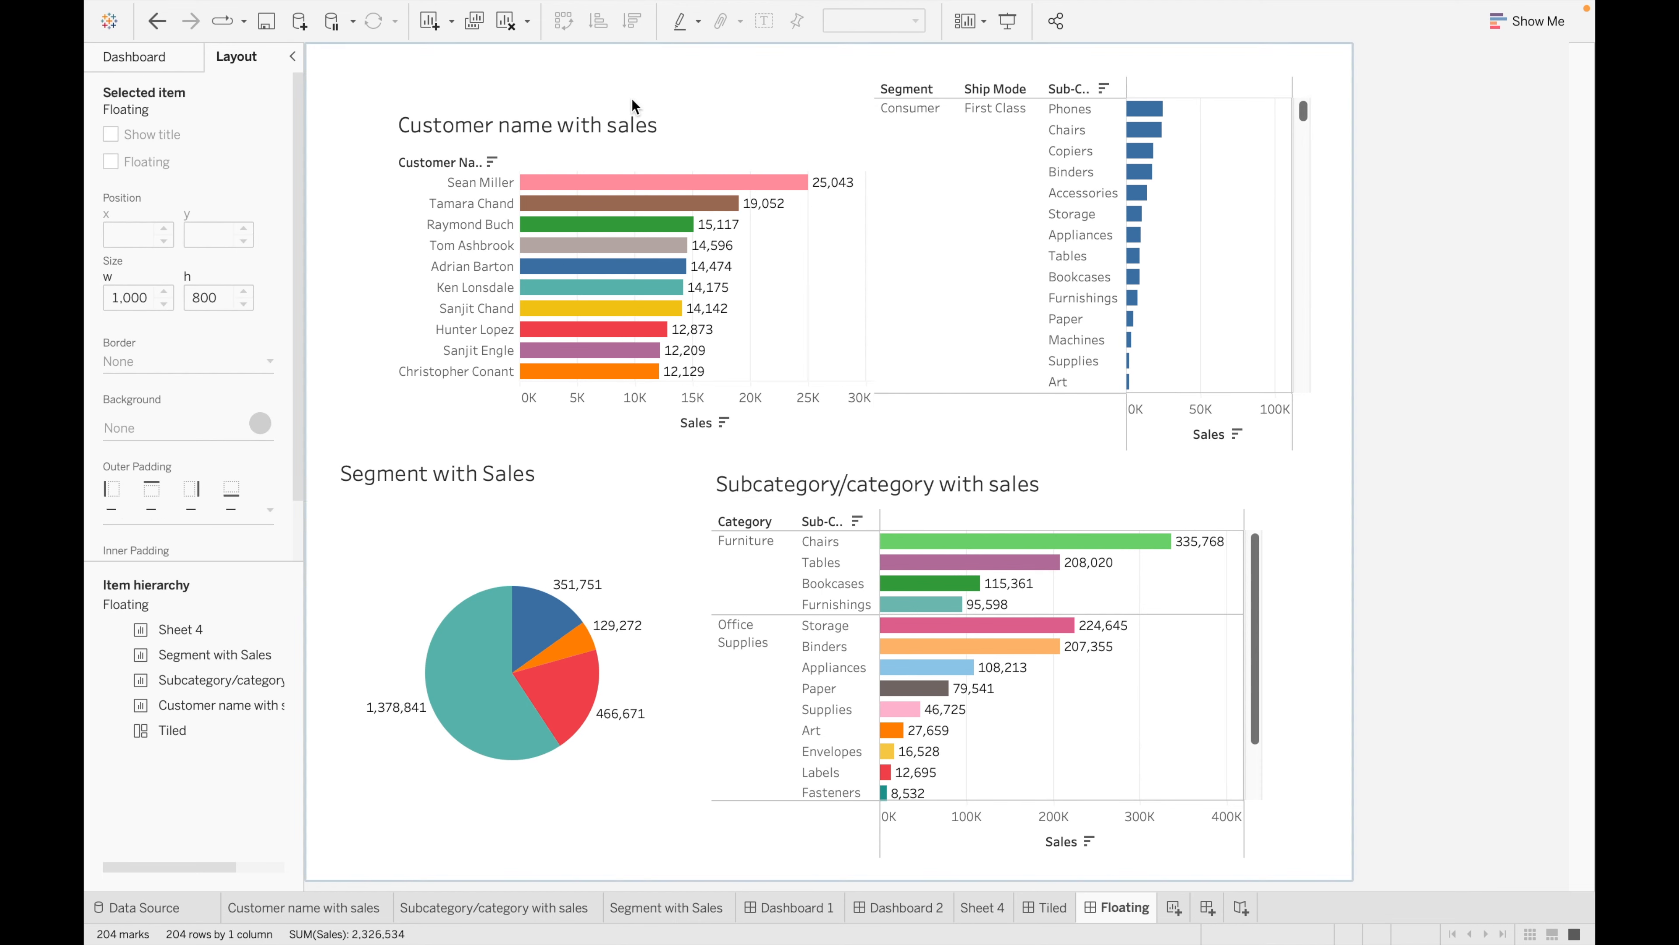
# - Move the Customer name with sales chart to about x 18, y 34 and hide its Sales axis header
pyautogui.click(702, 119)
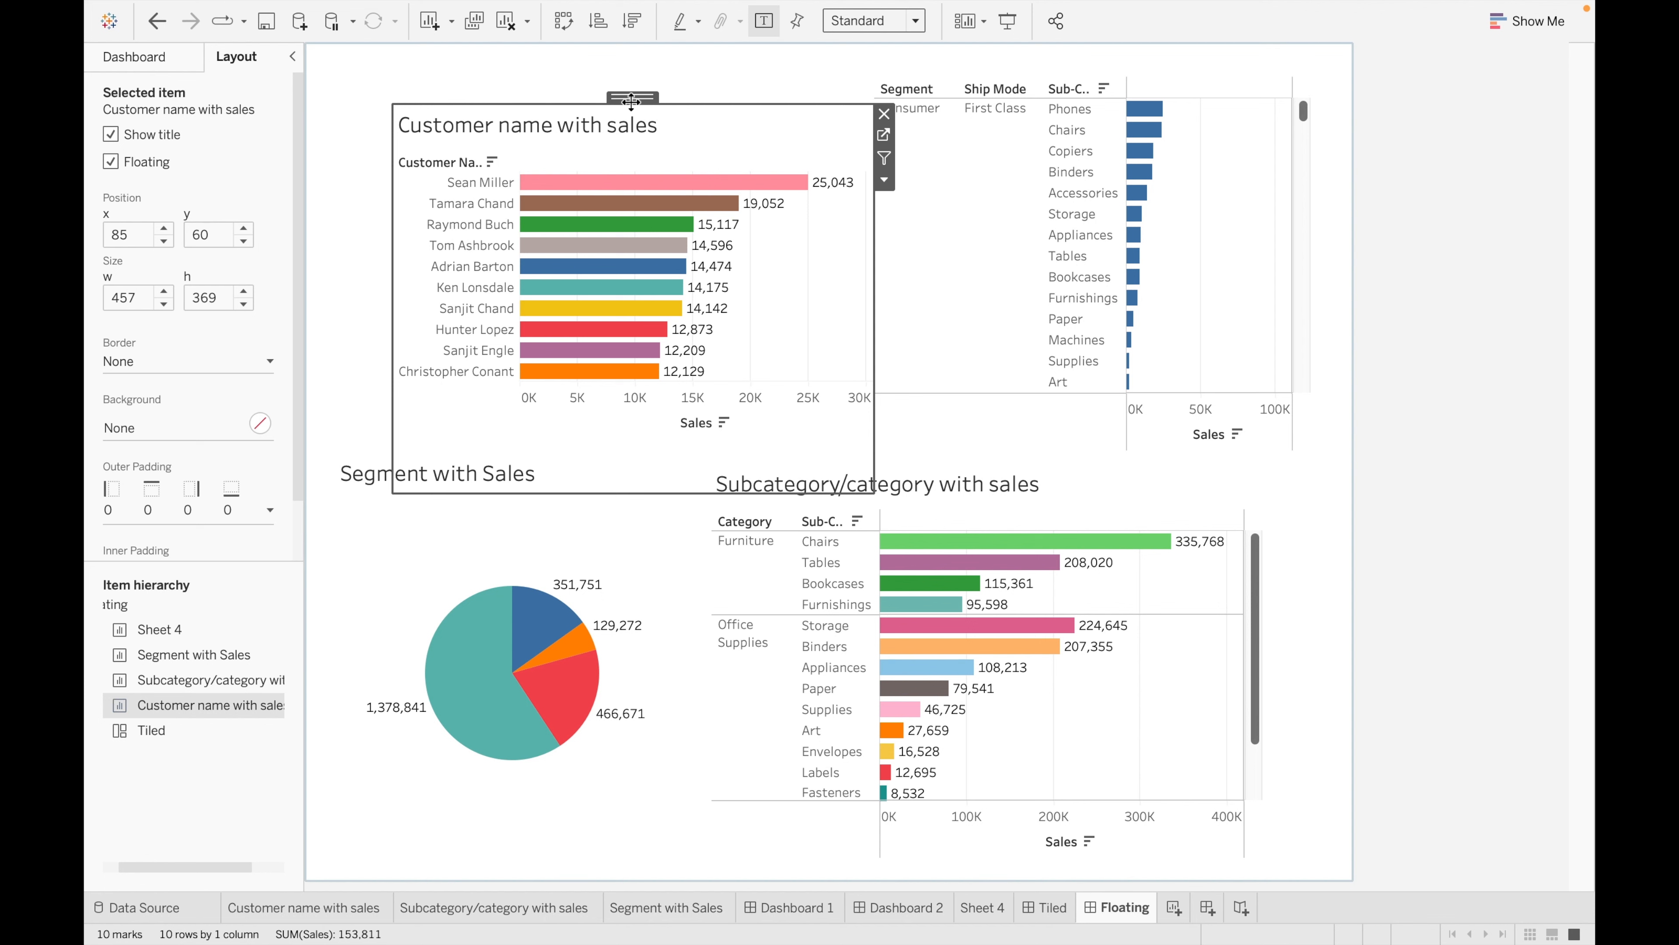
pyautogui.moveTo(632, 96); pyautogui.dragTo(563, 68)
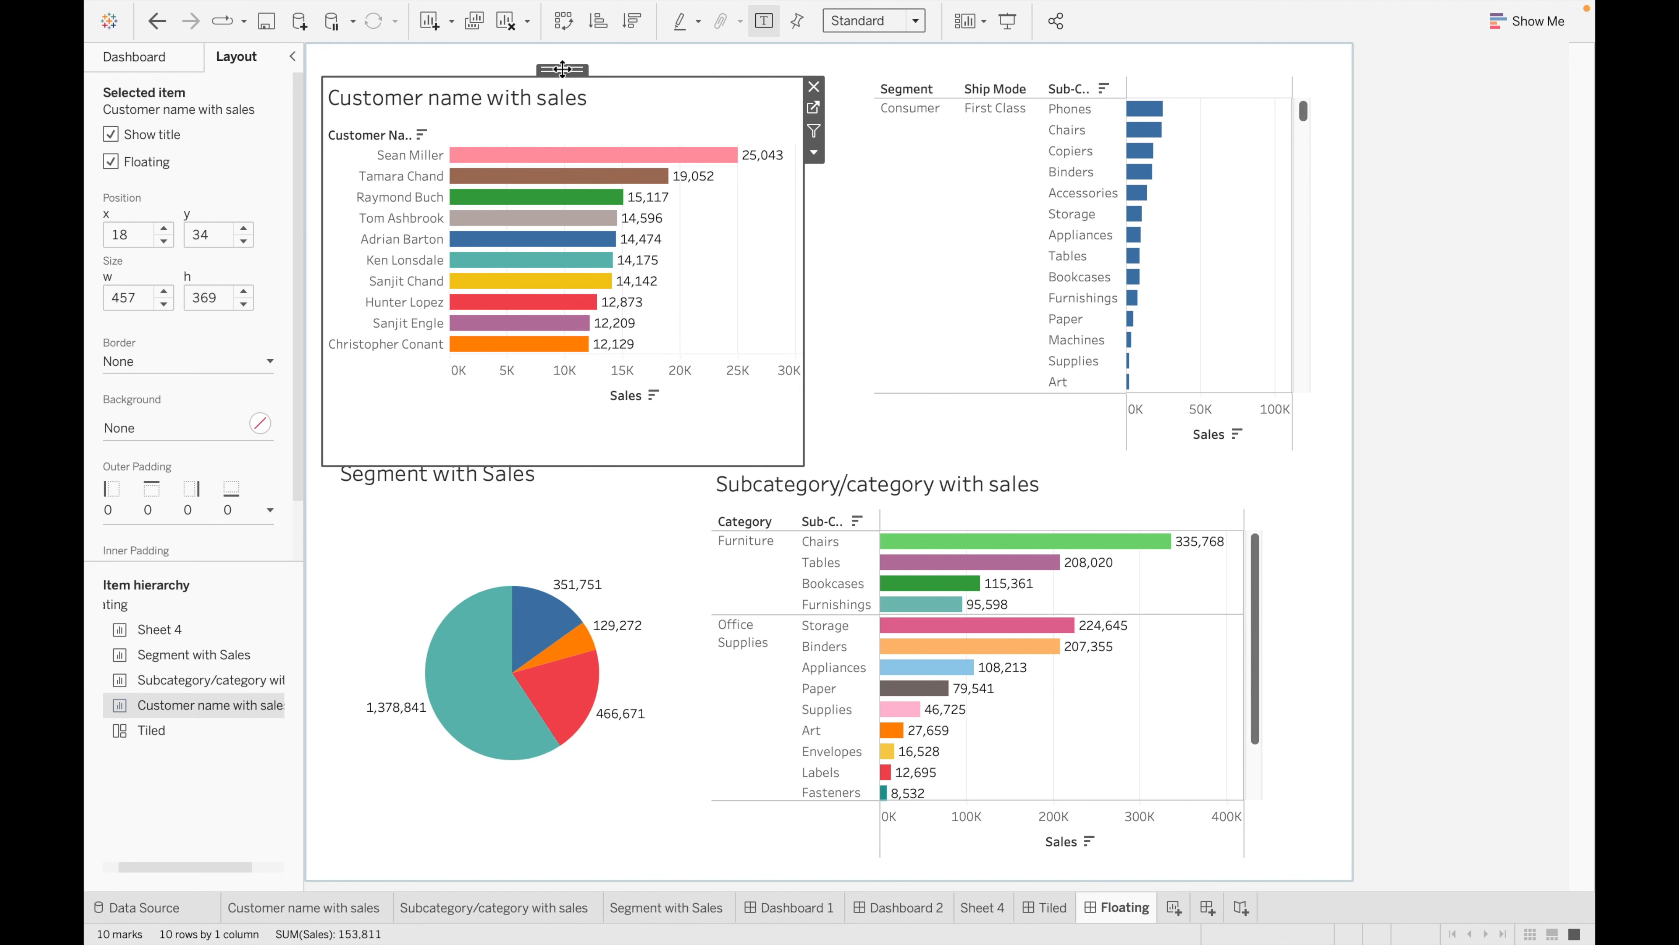
pyautogui.rightClick(632, 405)
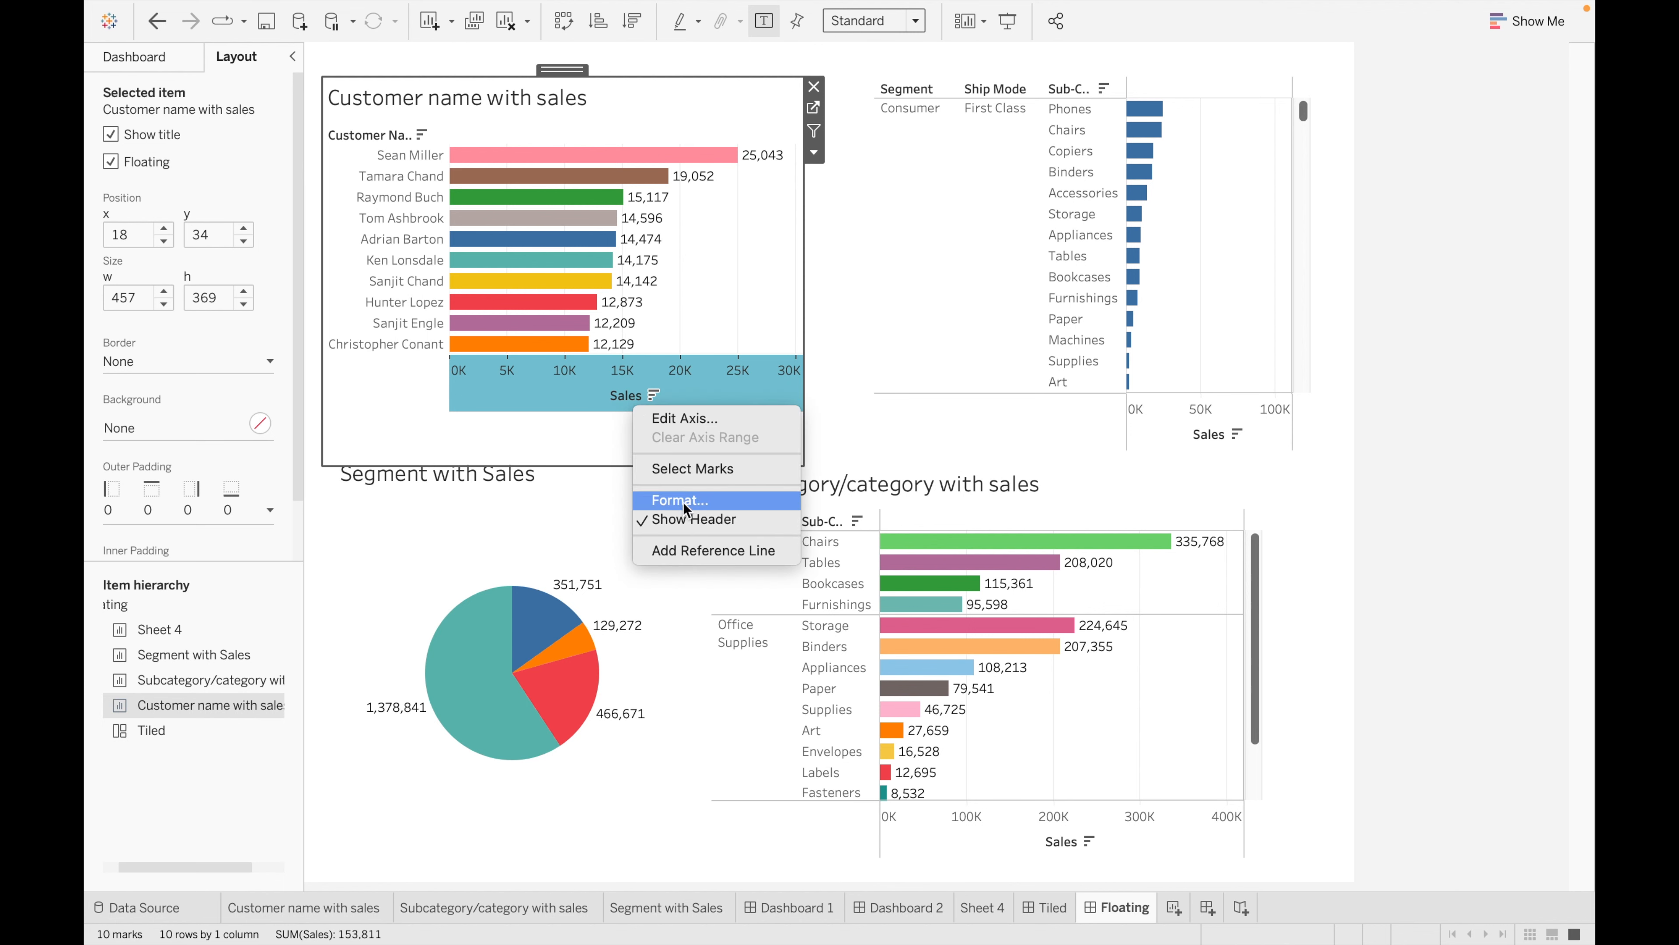
pyautogui.click(693, 523)
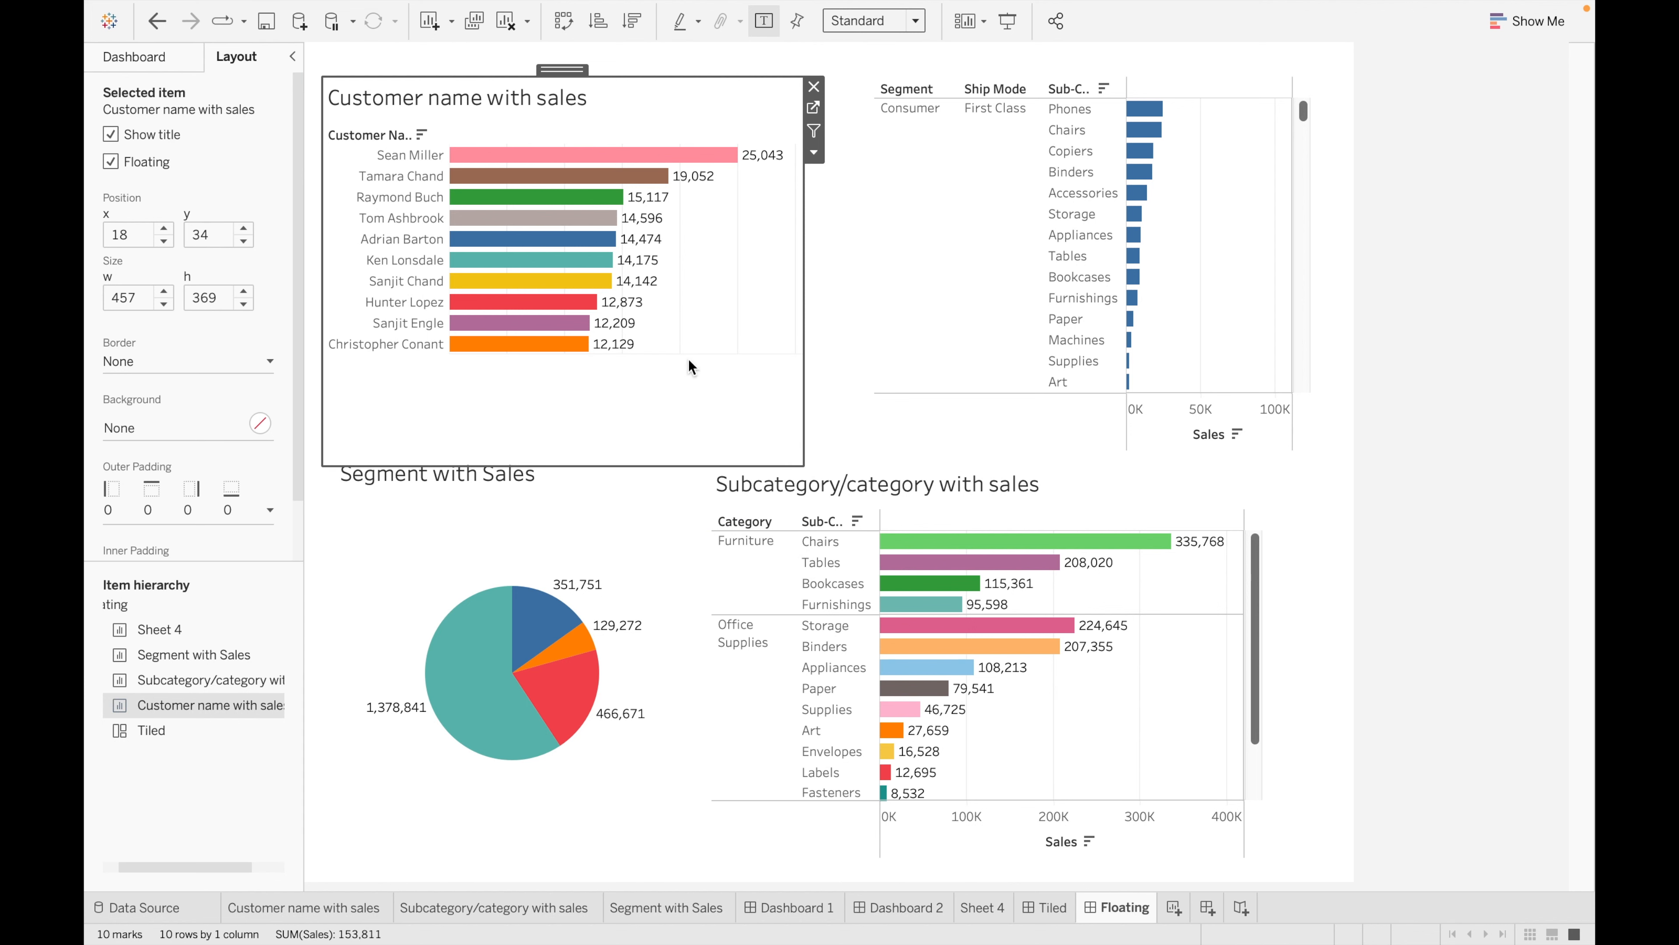
# - Fit the Customer name with sales chart to Entire View on the Floating dashboard
pyautogui.click(814, 152)
pyautogui.moveTo(910, 221)
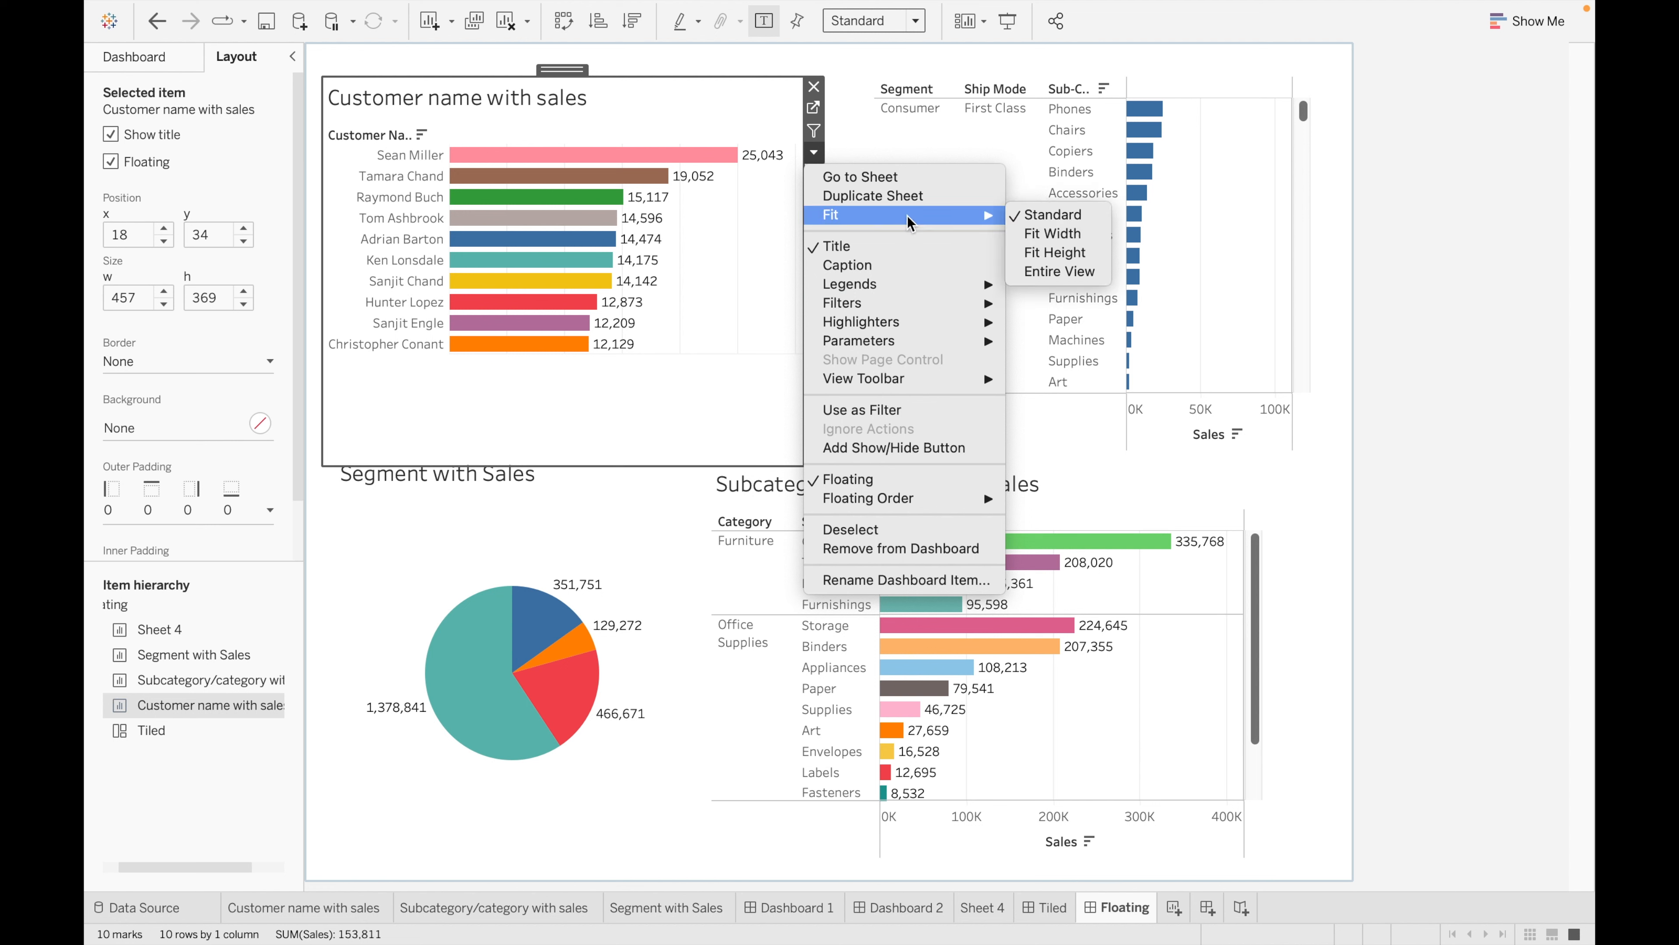
pyautogui.click(1059, 271)
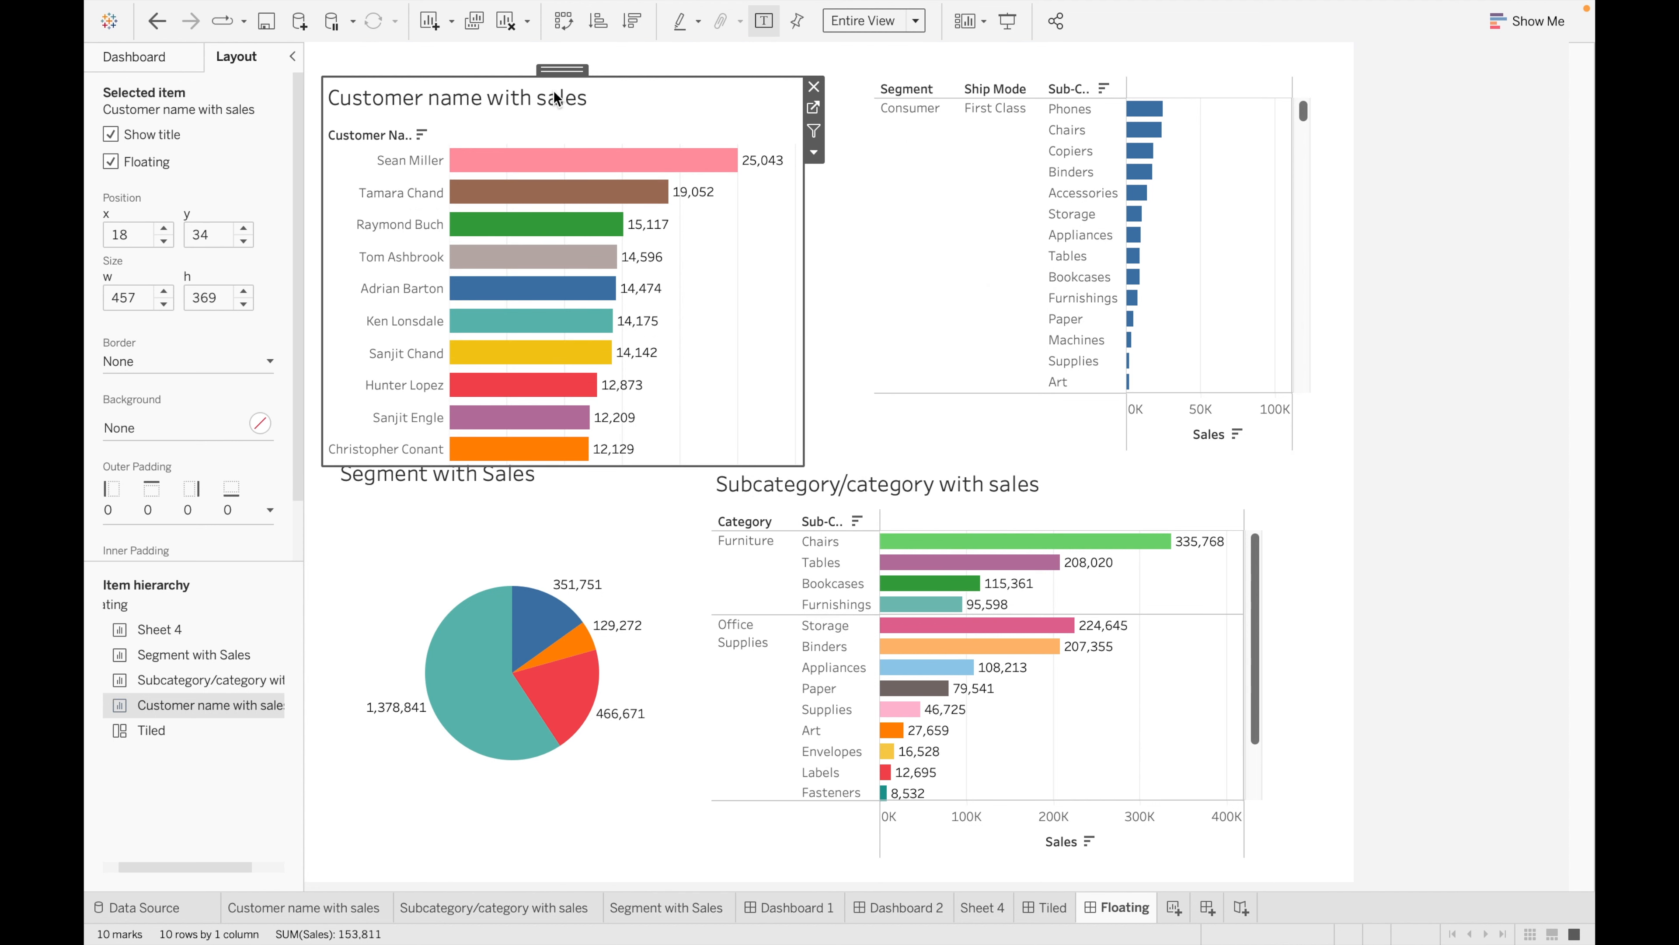
# - Move the Segment with Sales pie chart to about x 15, y 426 and shrink it to about 243 by 246
pyautogui.click(597, 513)
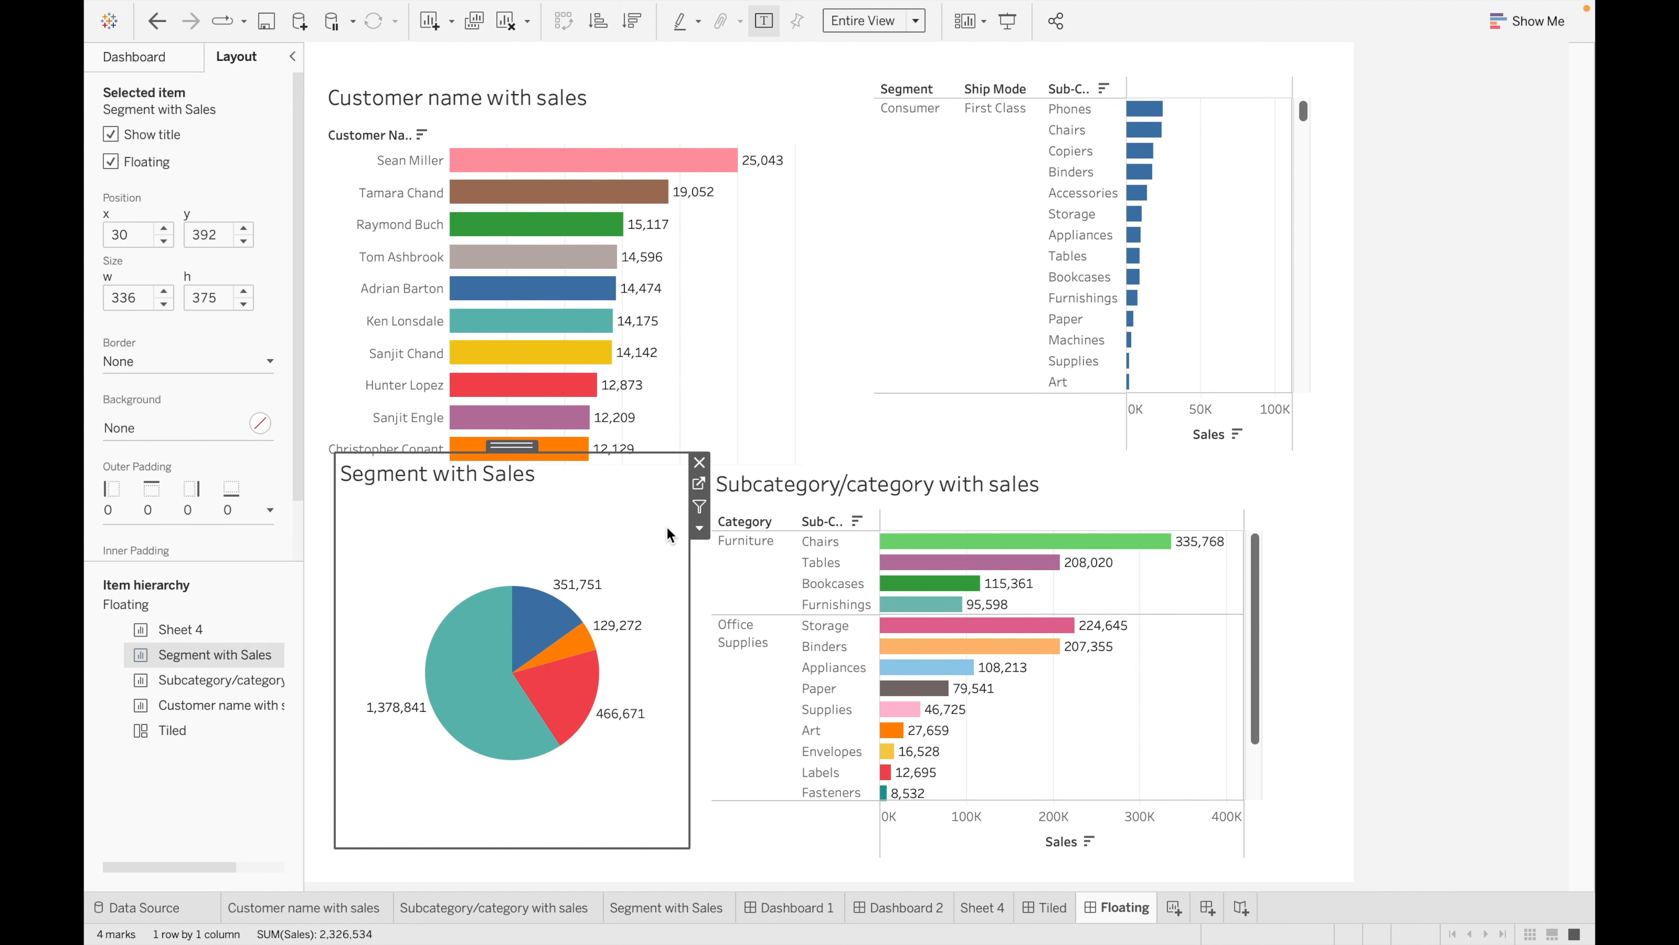
pyautogui.click(702, 529)
pyautogui.moveTo(716, 560)
pyautogui.click(522, 489)
pyautogui.moveTo(516, 447); pyautogui.dragTo(501, 482)
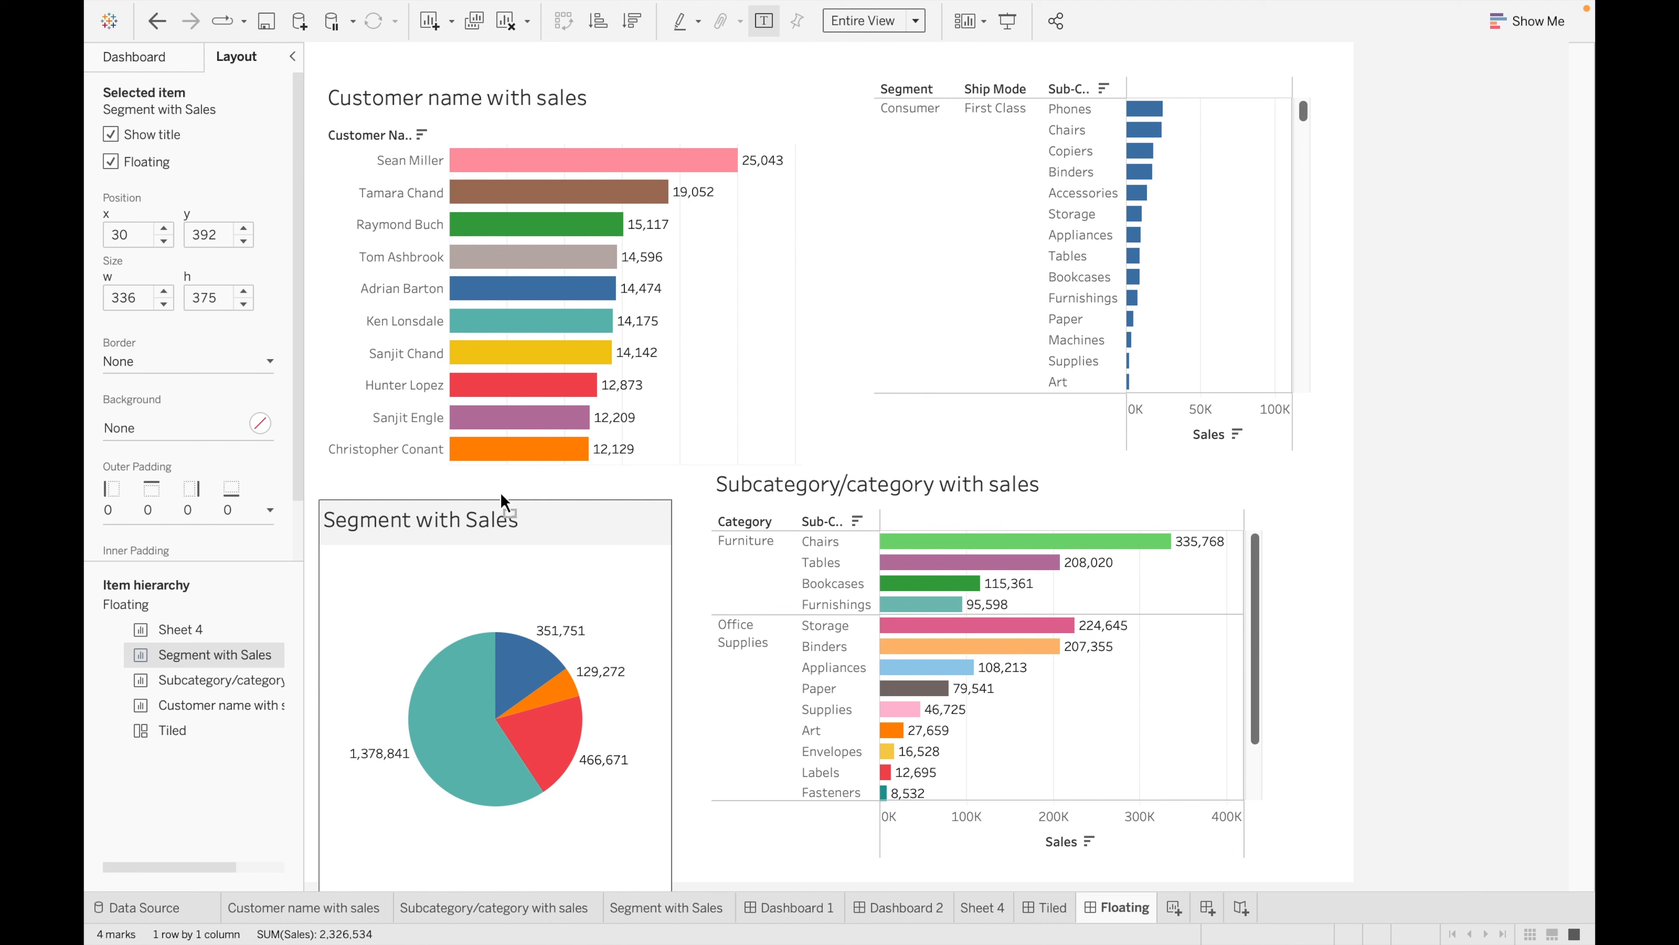
pyautogui.moveTo(672, 876); pyautogui.dragTo(575, 748)
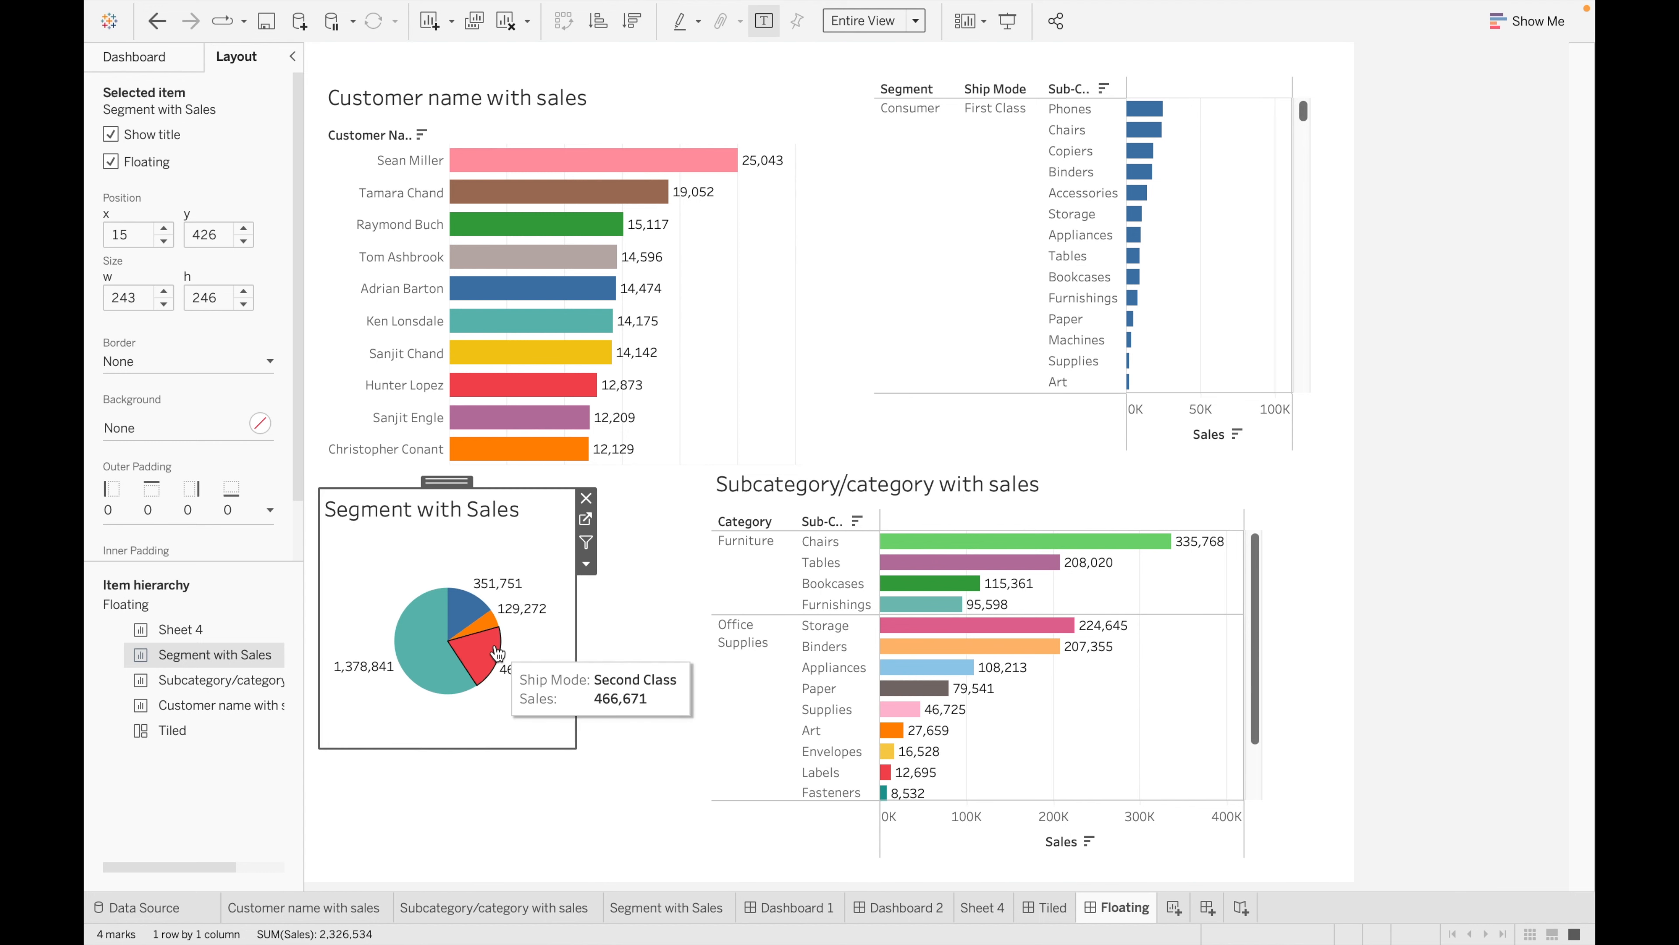
pyautogui.click(586, 564)
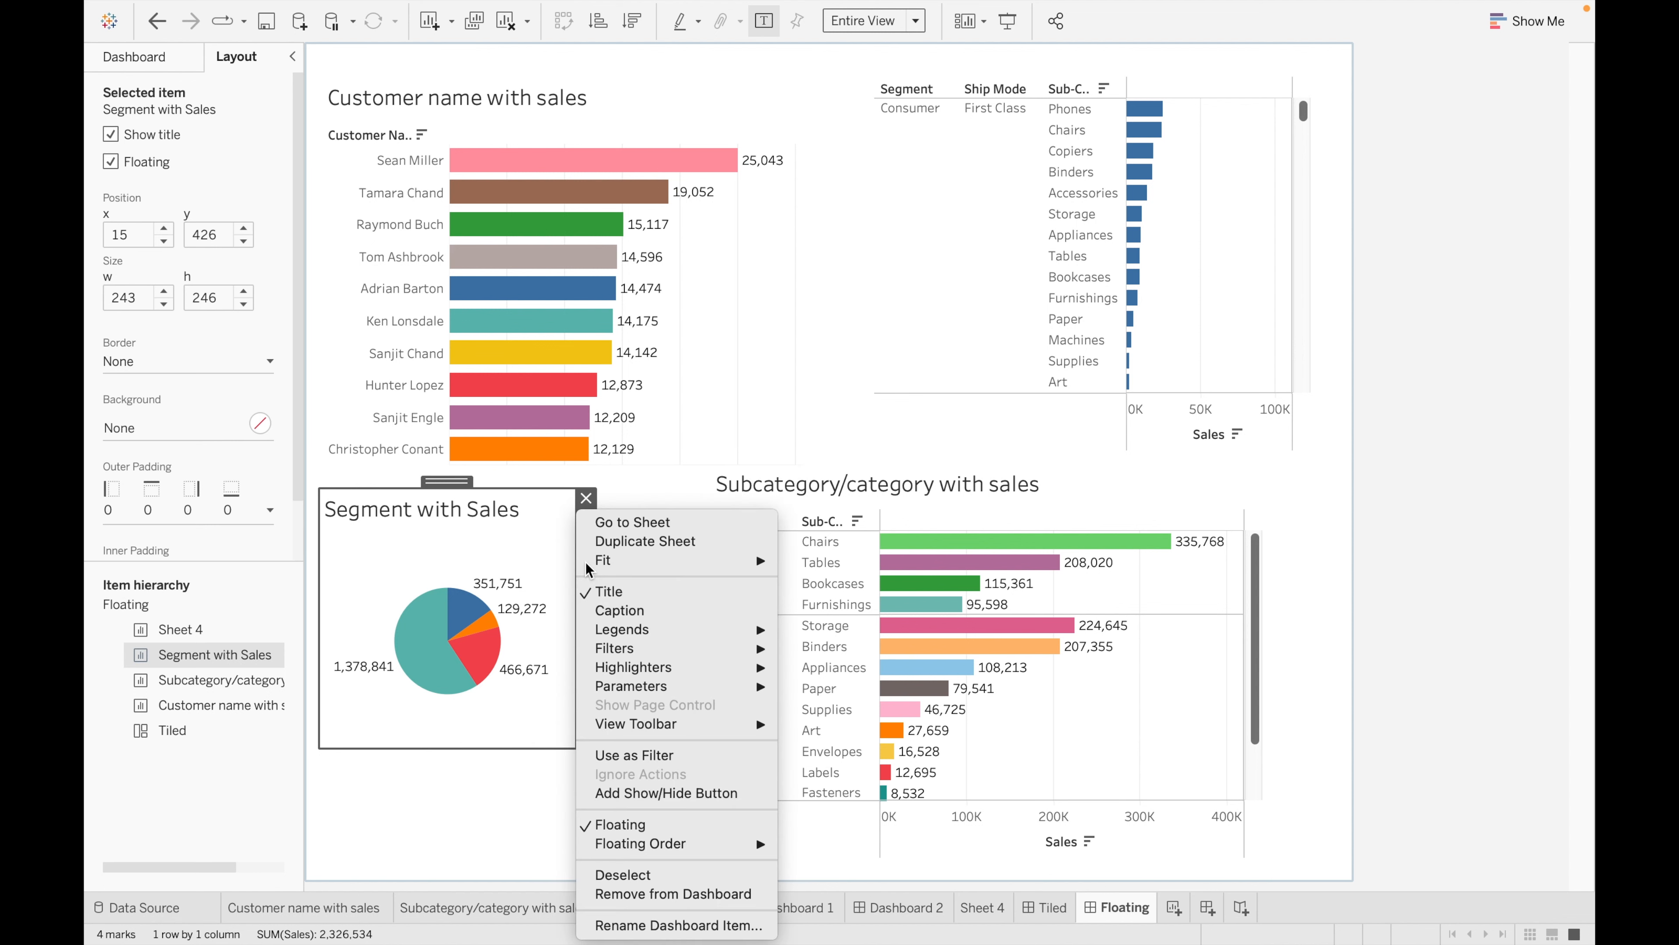
pyautogui.moveTo(589, 562)
pyautogui.click(802, 616)
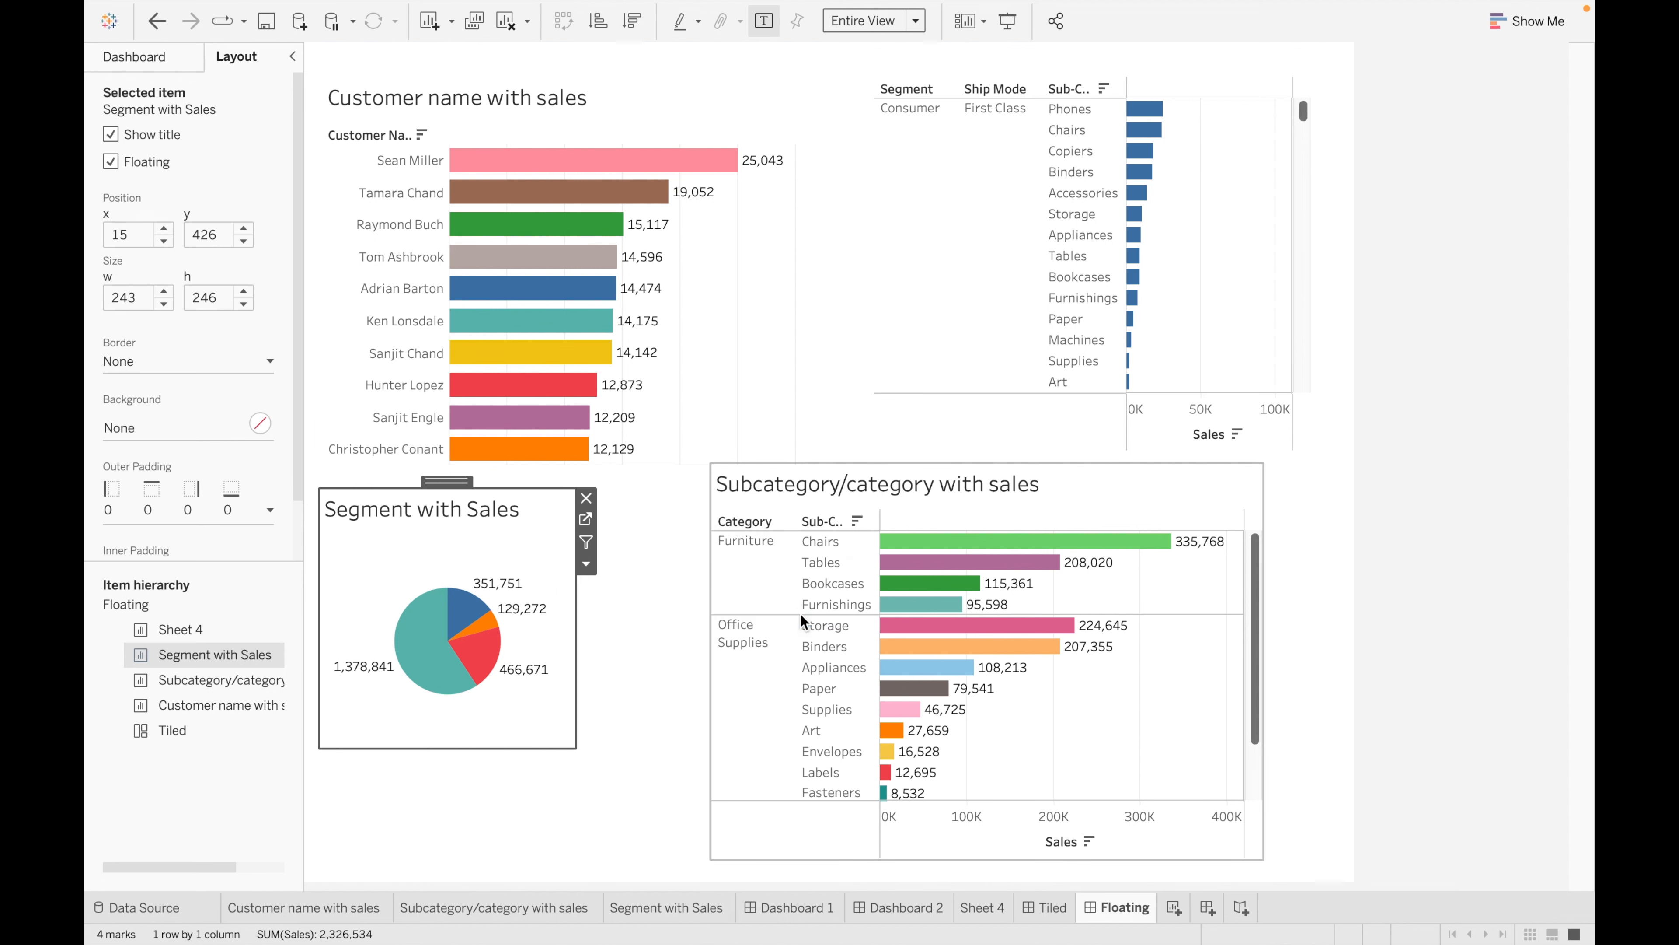
# - Fit the Subcategory/category with sales chart to Entire View and hide its Sales axis header
pyautogui.click(1190, 483)
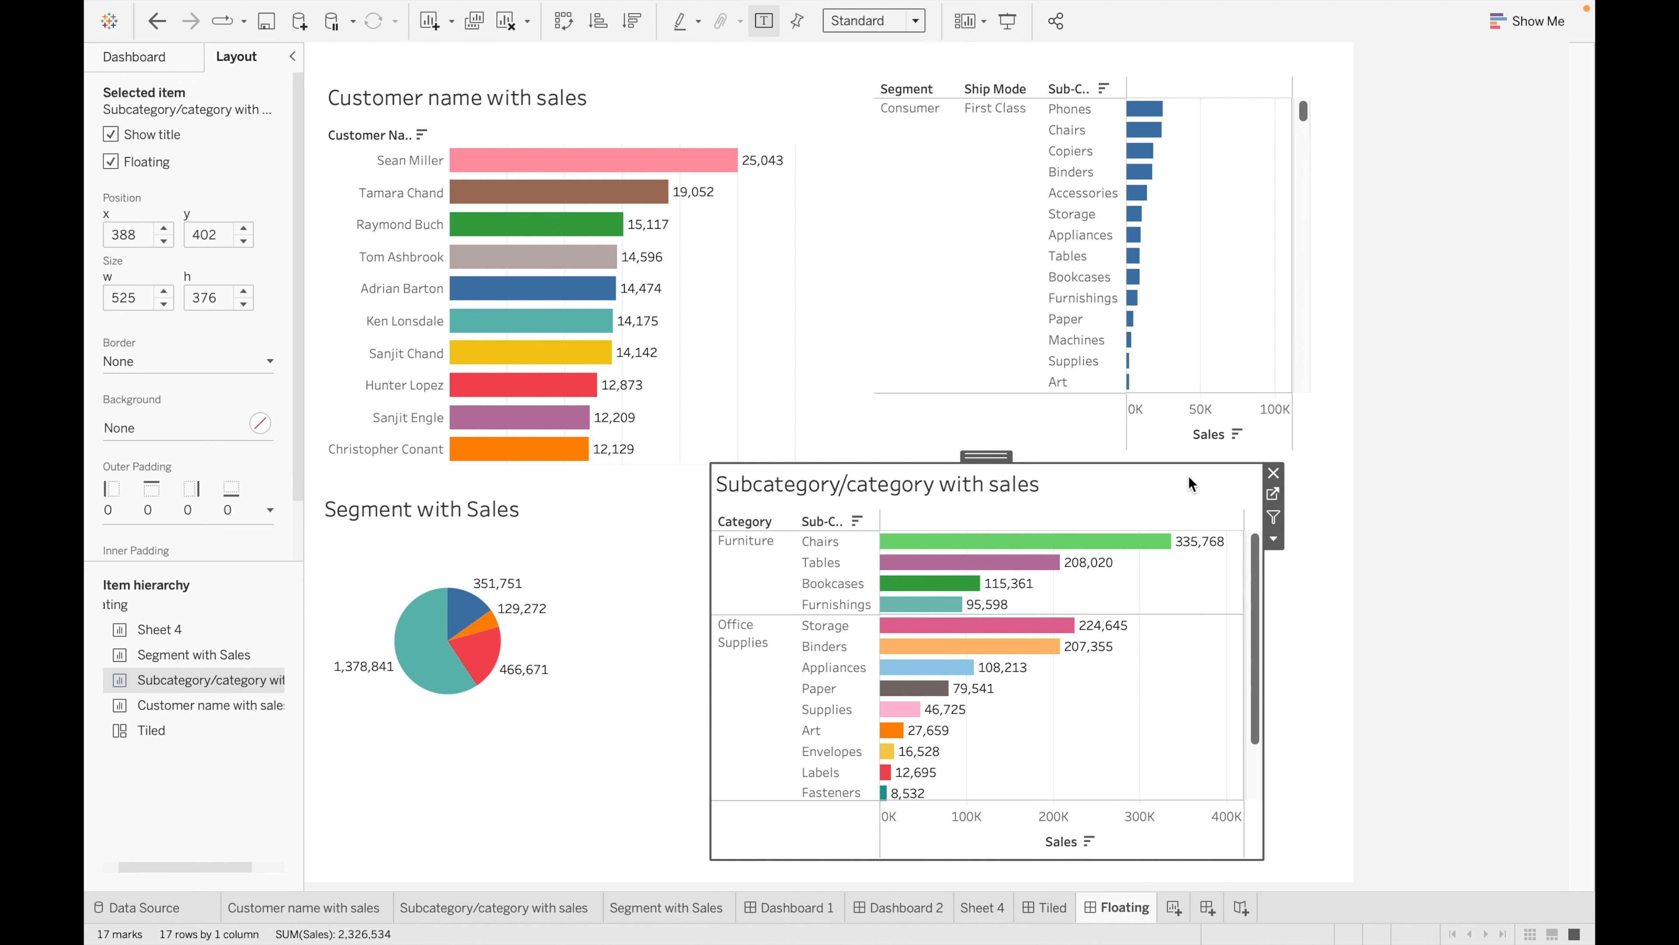
pyautogui.click(1274, 538)
pyautogui.moveTo(1298, 569)
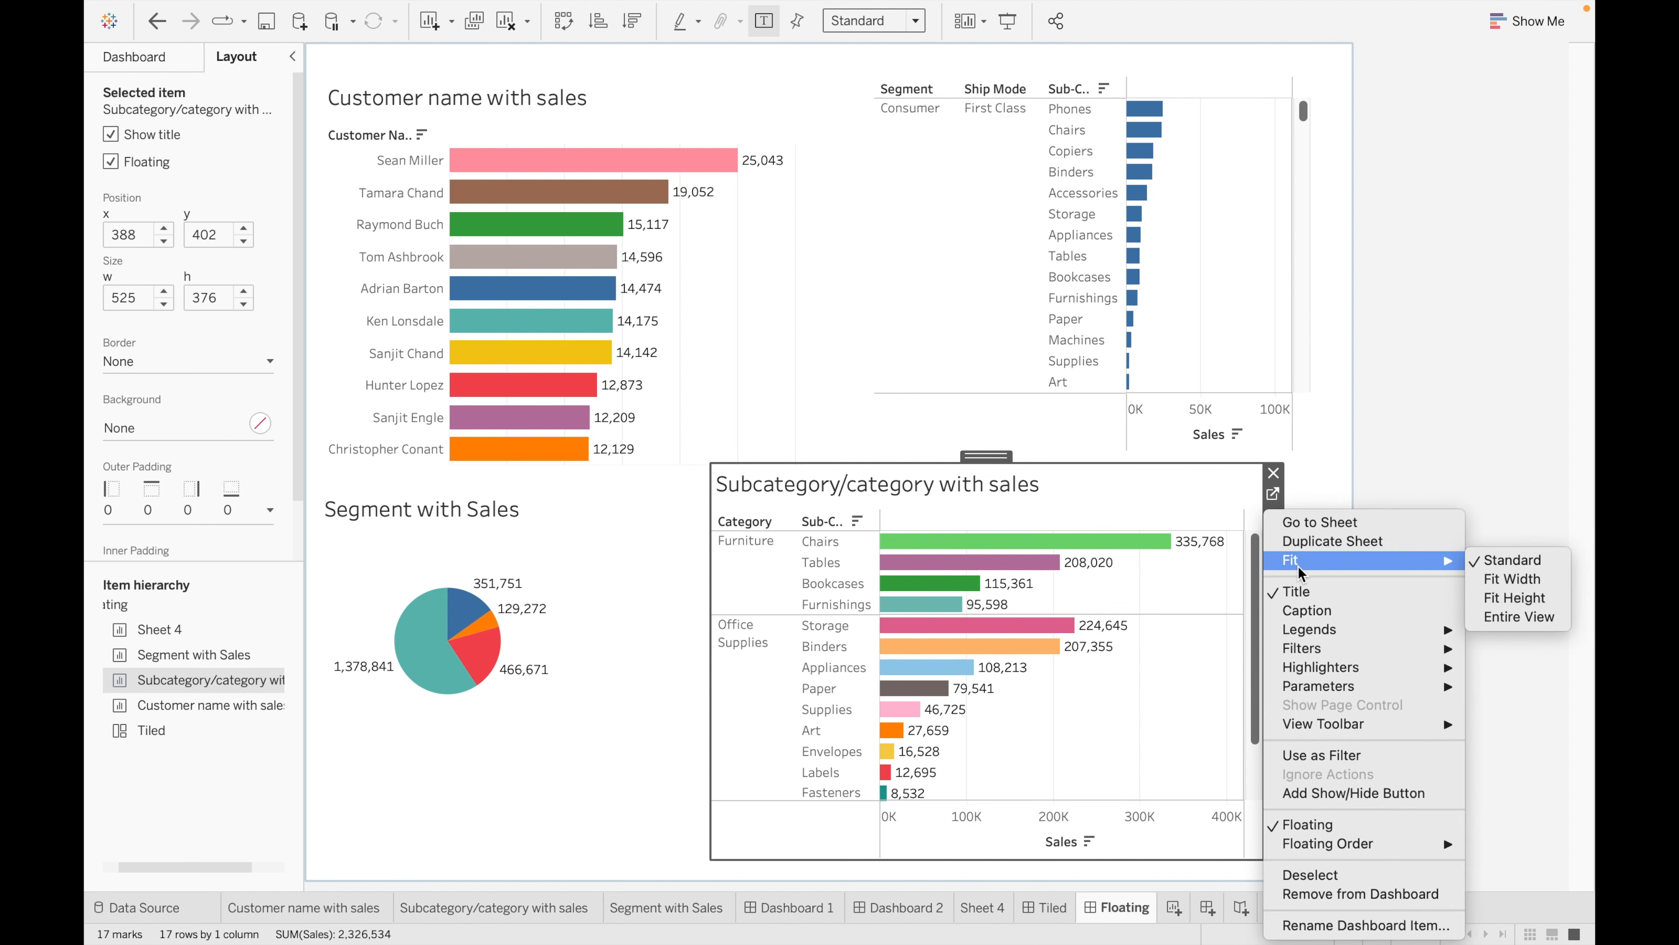
pyautogui.click(1514, 617)
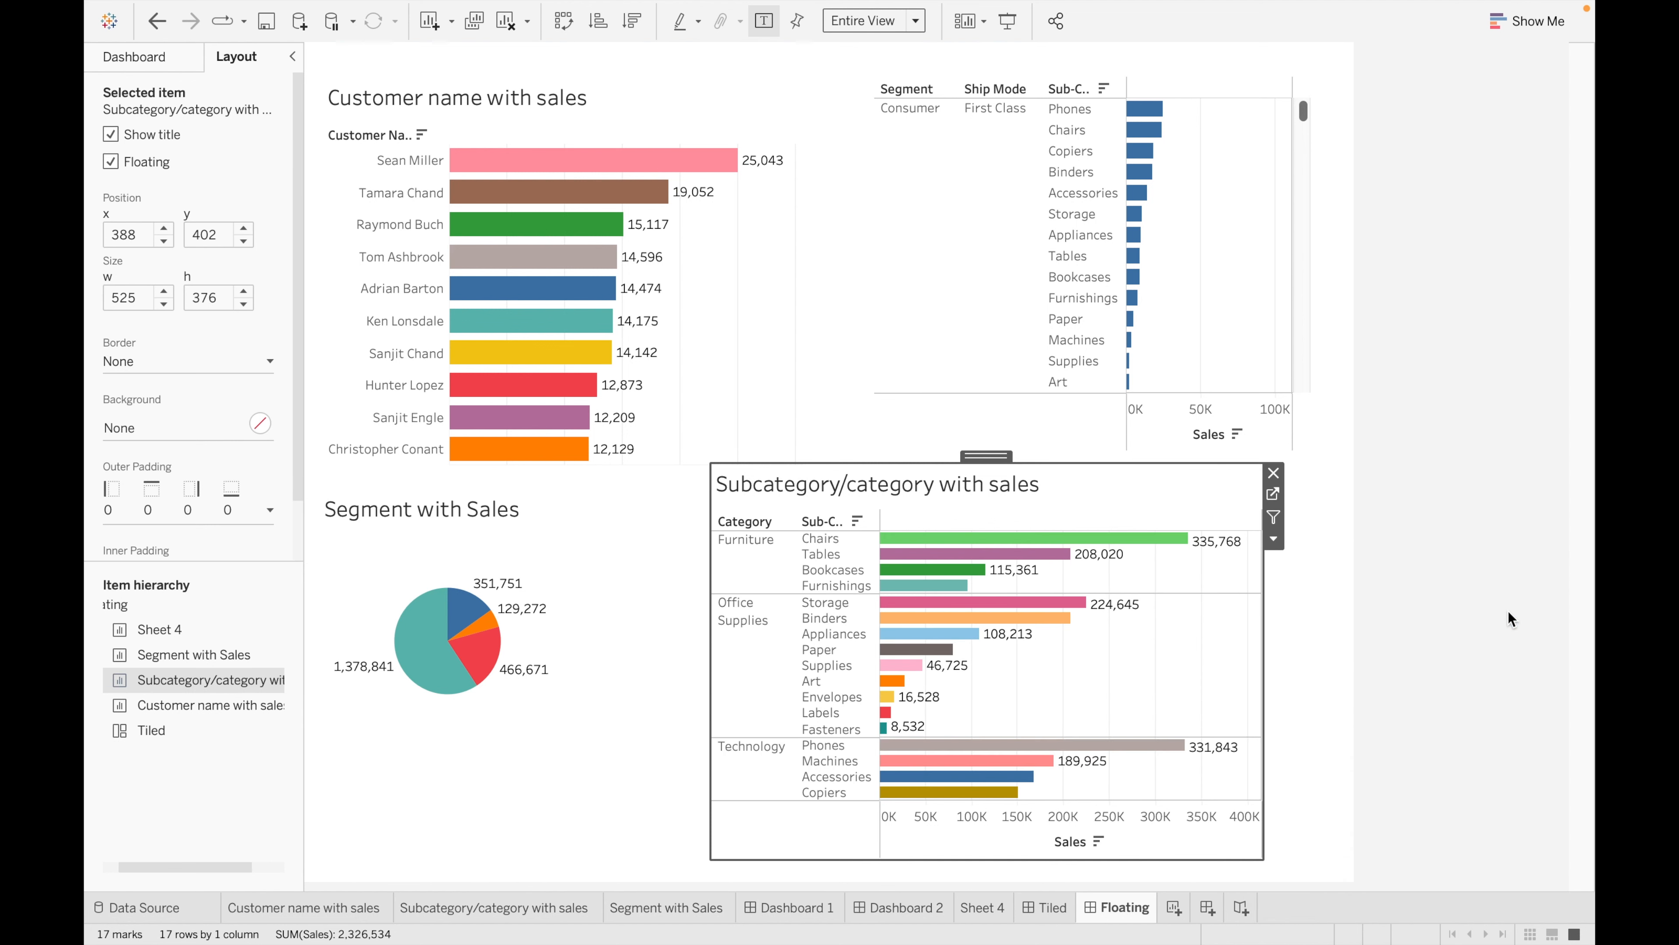
pyautogui.rightClick(1018, 839)
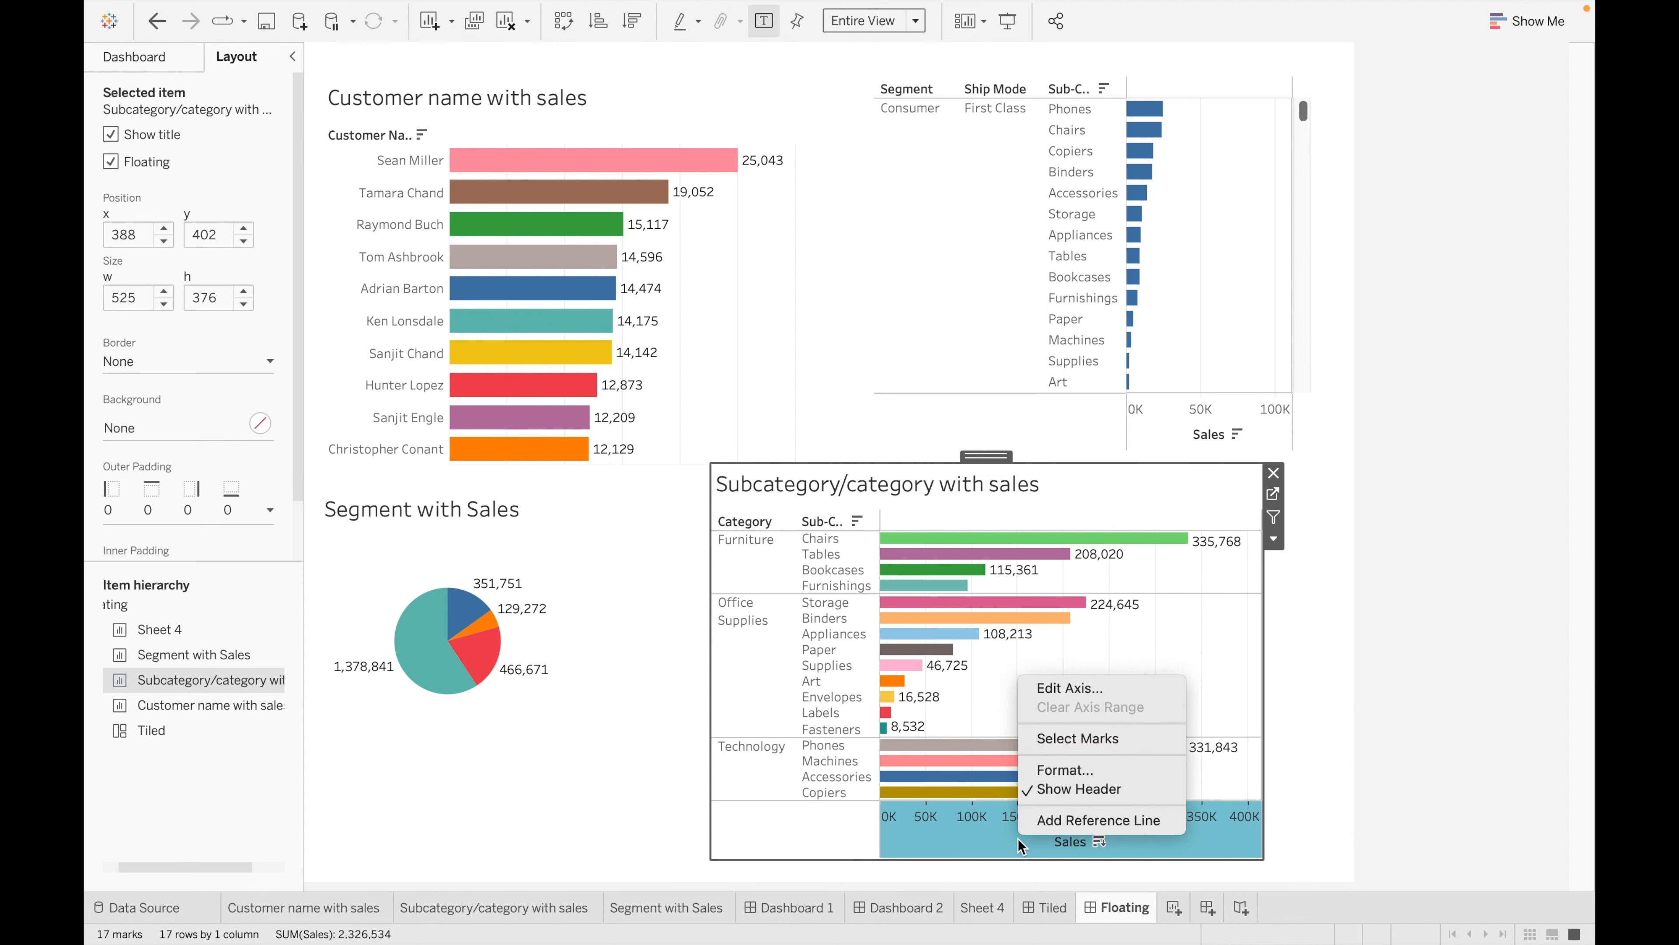
pyautogui.click(1072, 790)
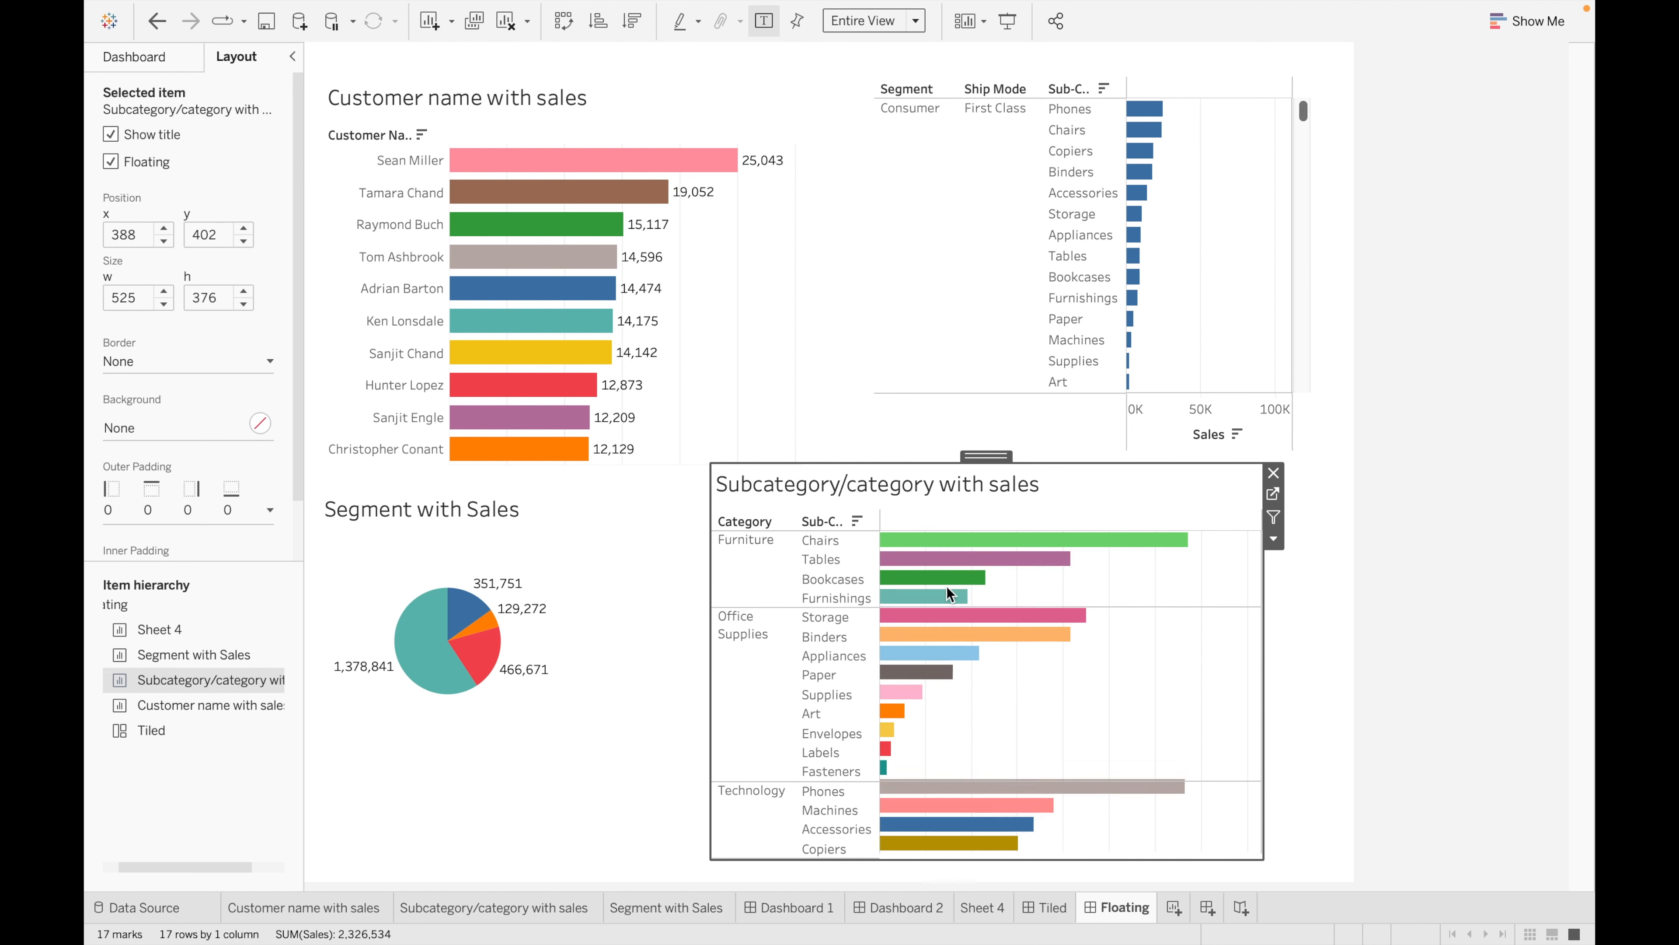
# - Move the Subcategory/category with sales chart to about x 468, y 421 and clear the header selections in the sheets
pyautogui.moveTo(994, 457); pyautogui.dragTo(1064, 478)
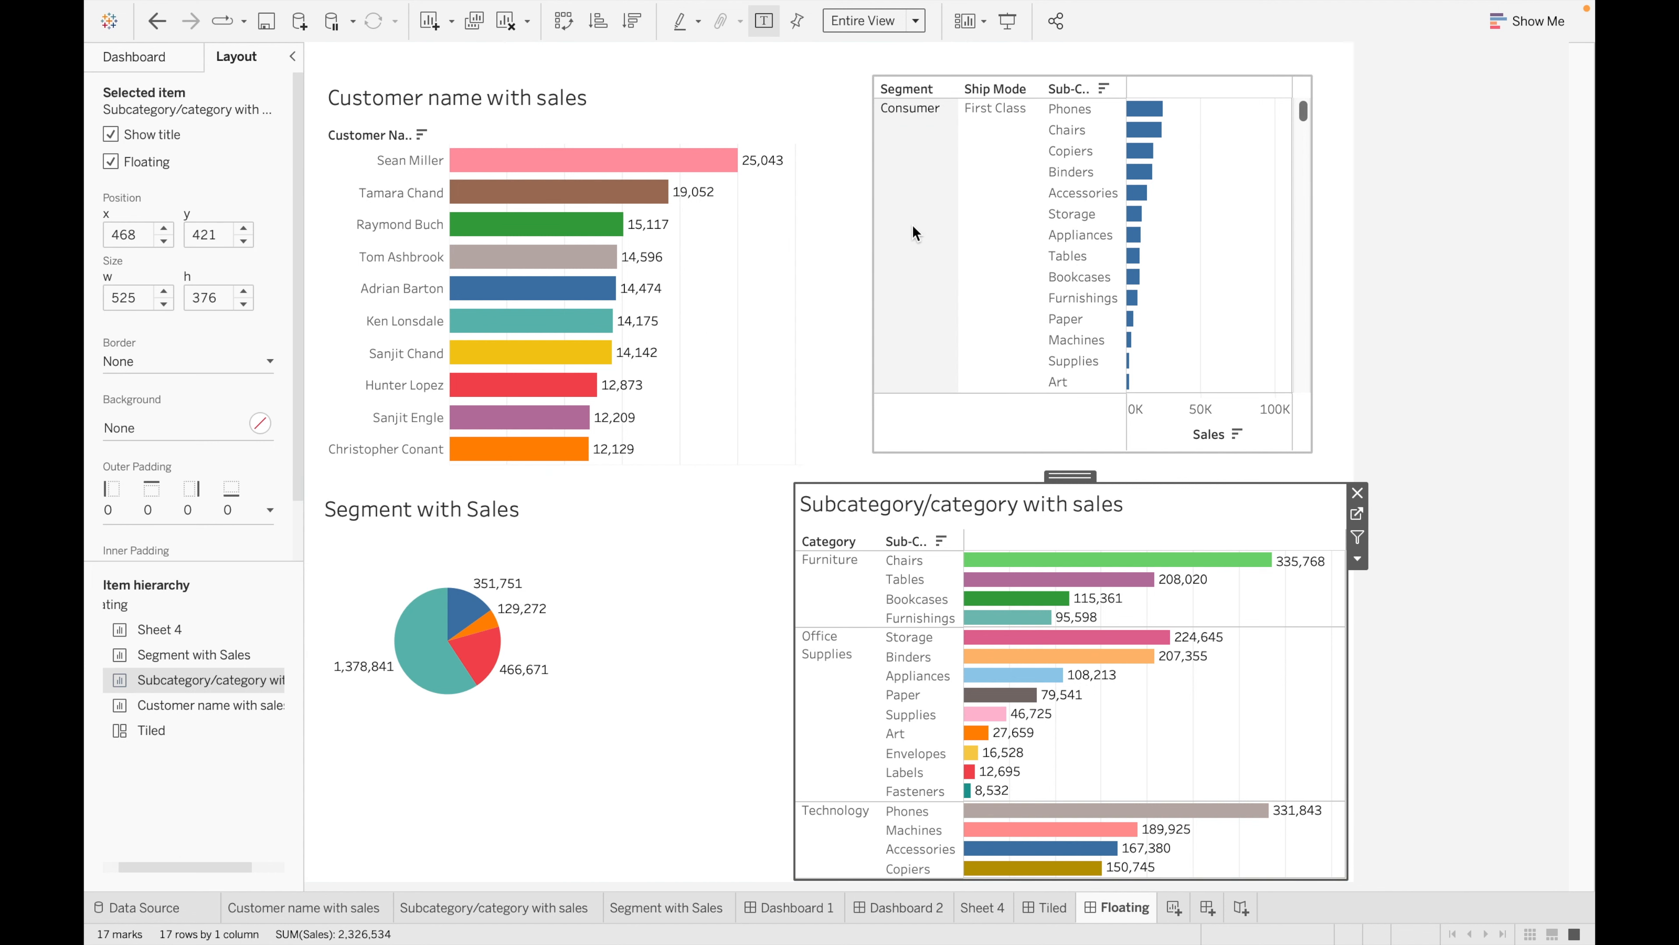
pyautogui.click(912, 224)
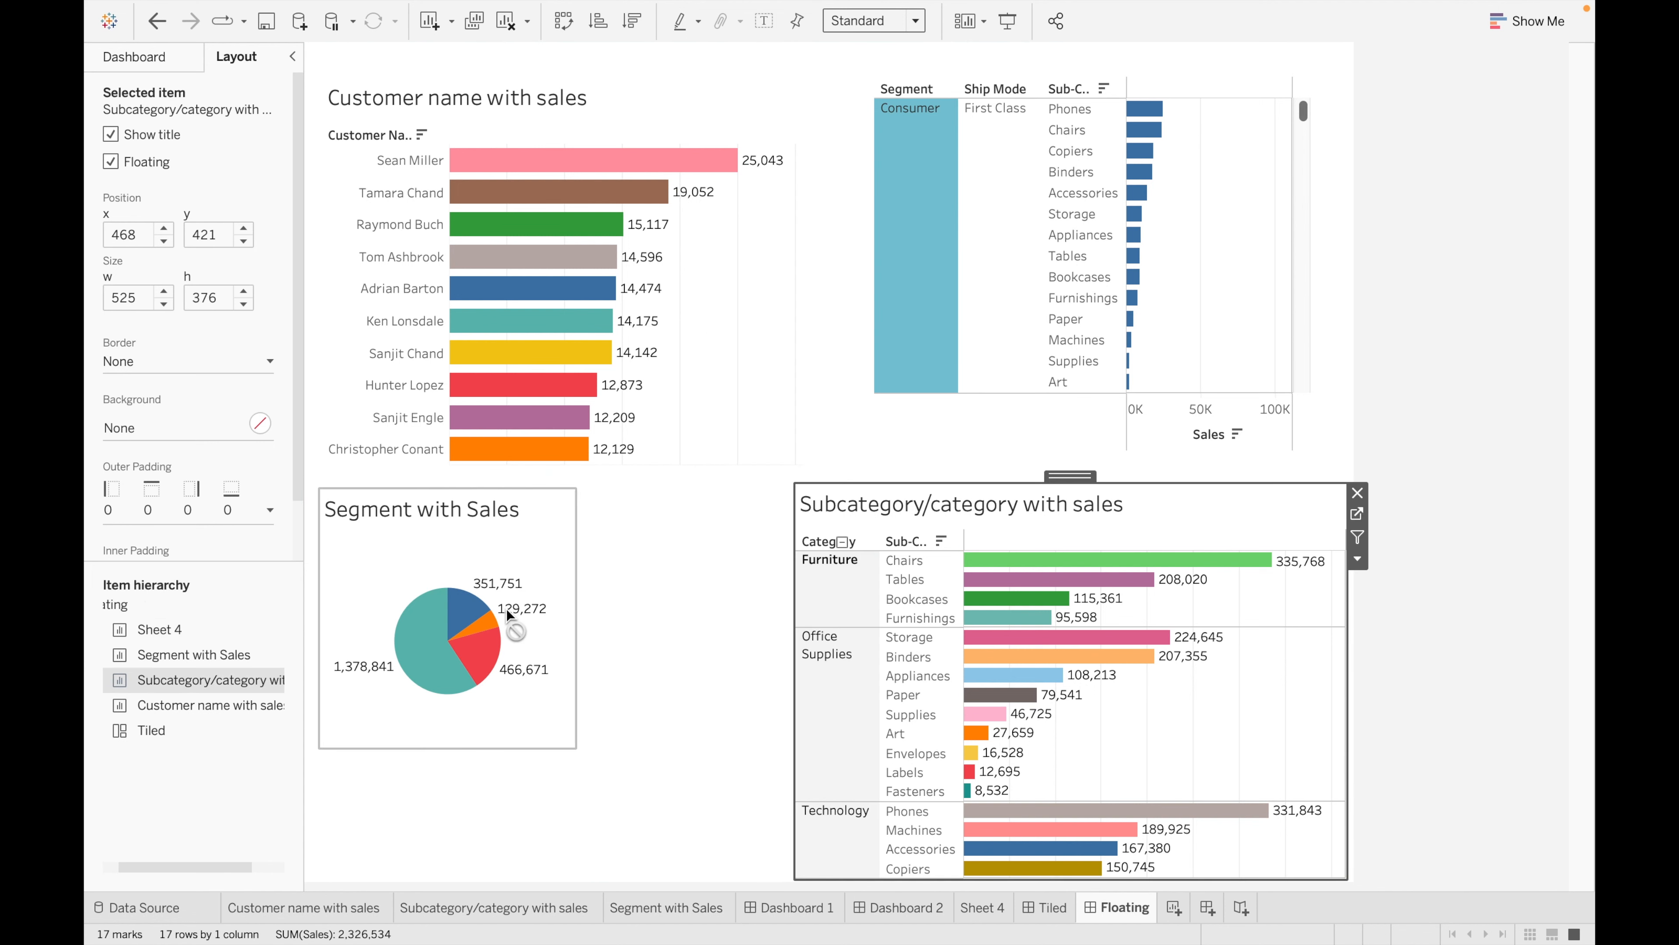
pyautogui.click(849, 597)
pyautogui.click(849, 601)
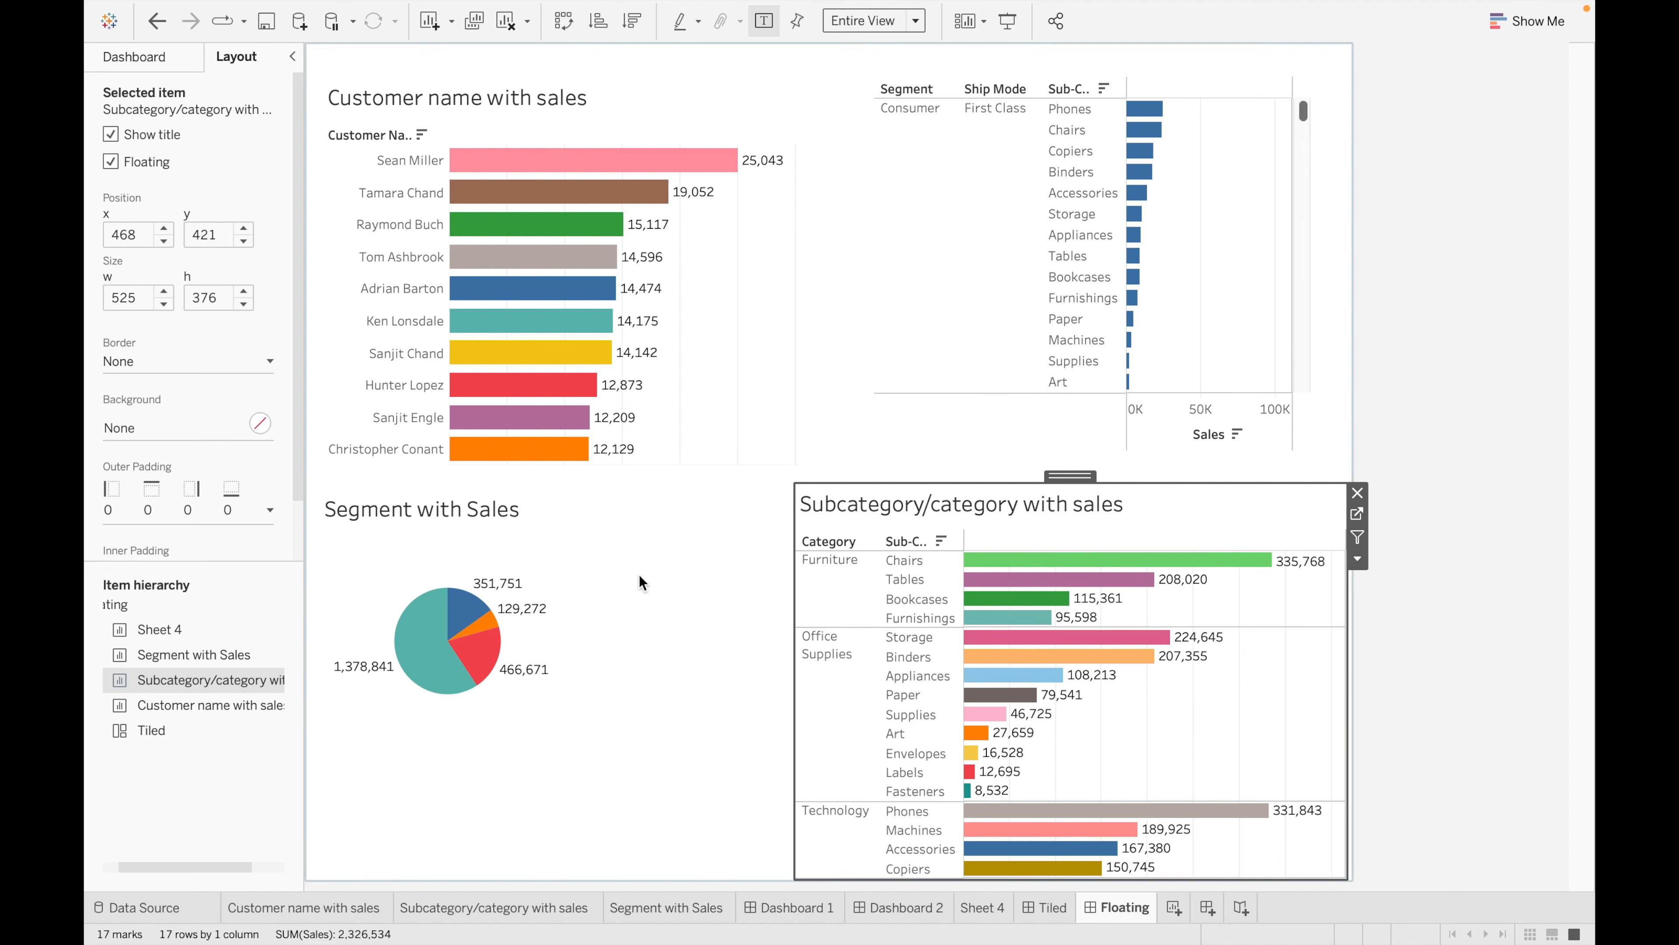
# - Move the Segment with Sales pie to about x 398, y 19 and the Subcategory/category with sales chart to about x 3, y 422
pyautogui.click(541, 537)
pyautogui.moveTo(463, 483); pyautogui.dragTo(863, 54)
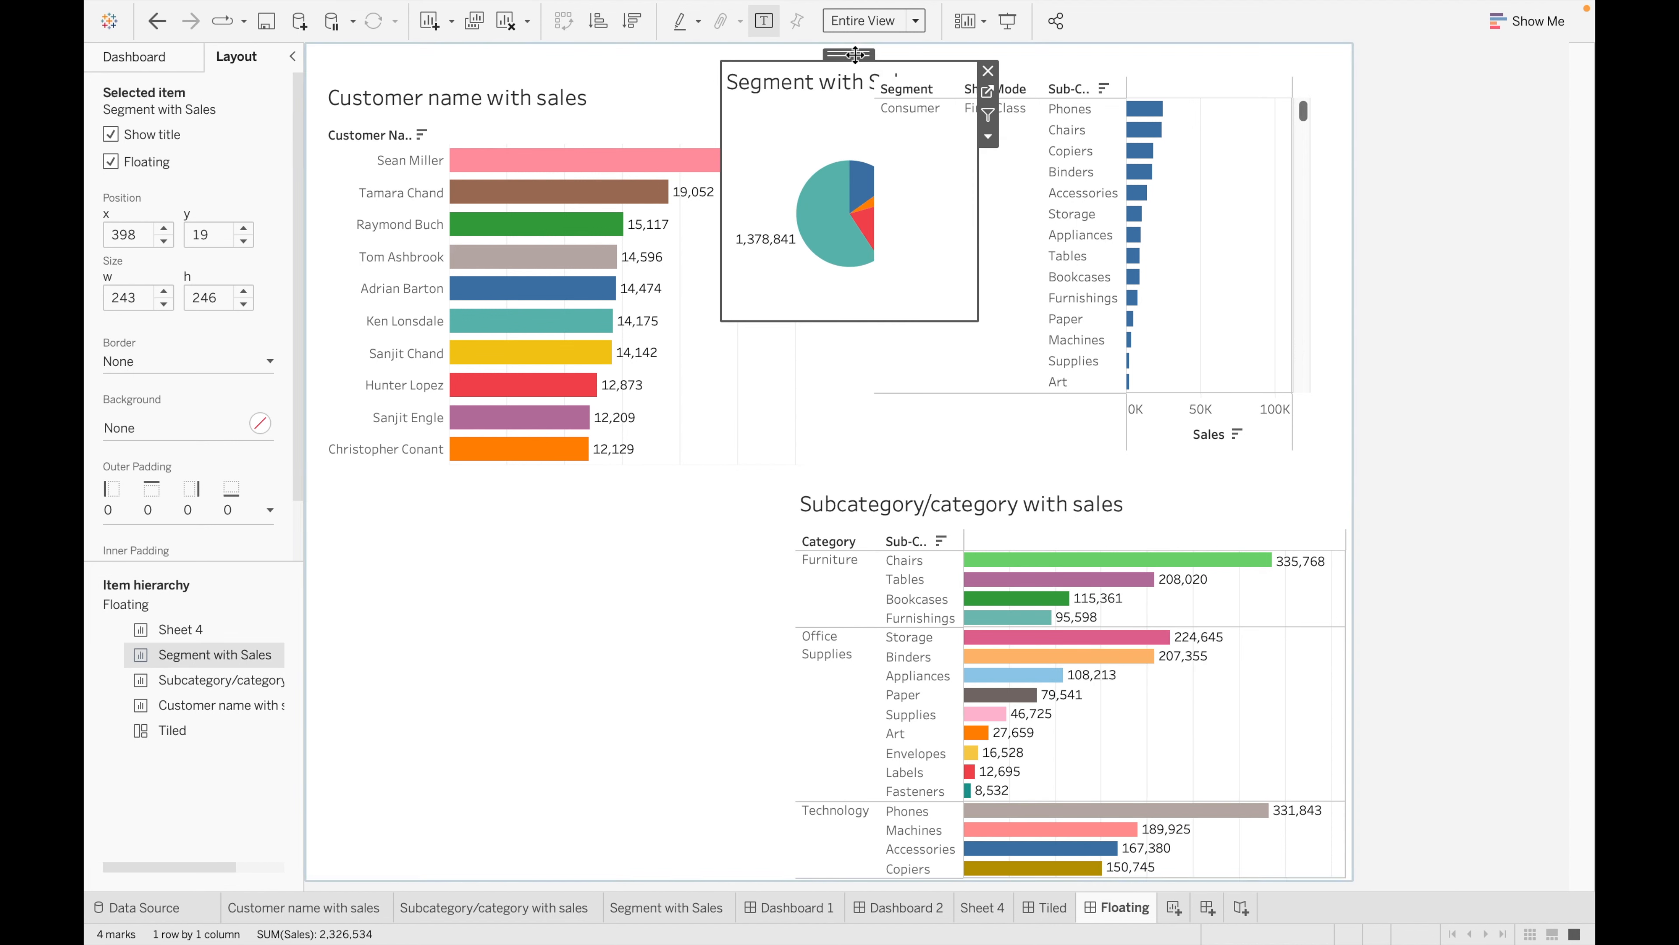
pyautogui.click(1162, 508)
pyautogui.moveTo(1106, 478); pyautogui.dragTo(592, 475)
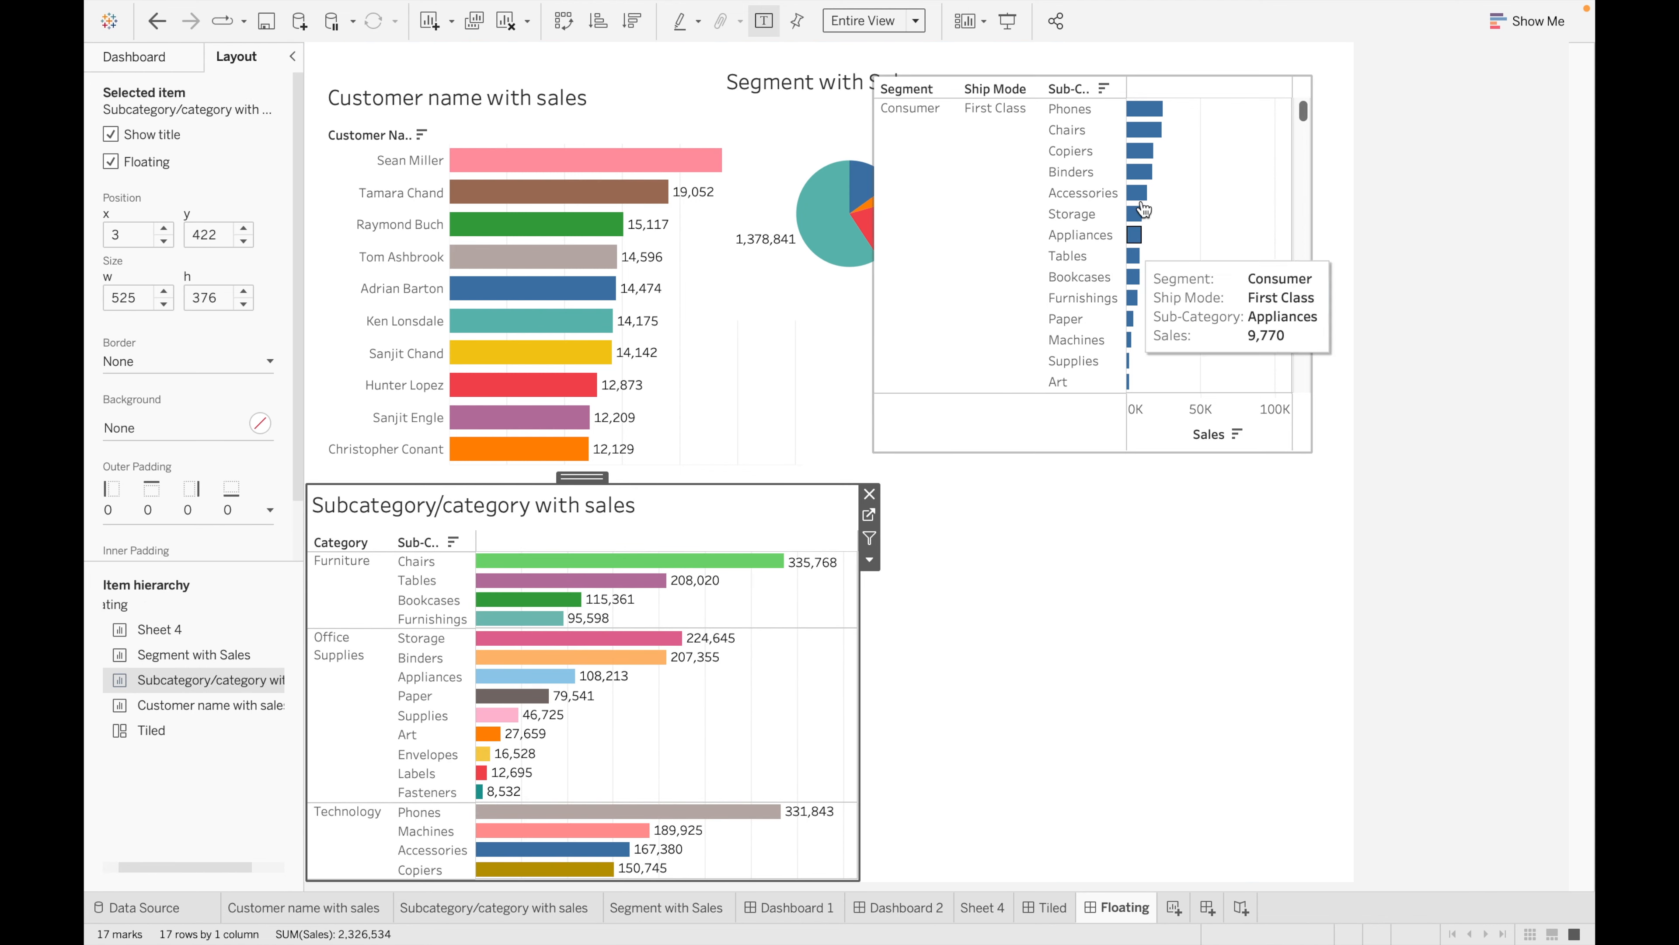
# - Move Sheet 4 to about x 566, y 230 and place the Segment with Sales pie above it at about x 552, y 15
pyautogui.click(1172, 99)
pyautogui.moveTo(1101, 68); pyautogui.dragTo(1125, 275)
pyautogui.click(851, 100)
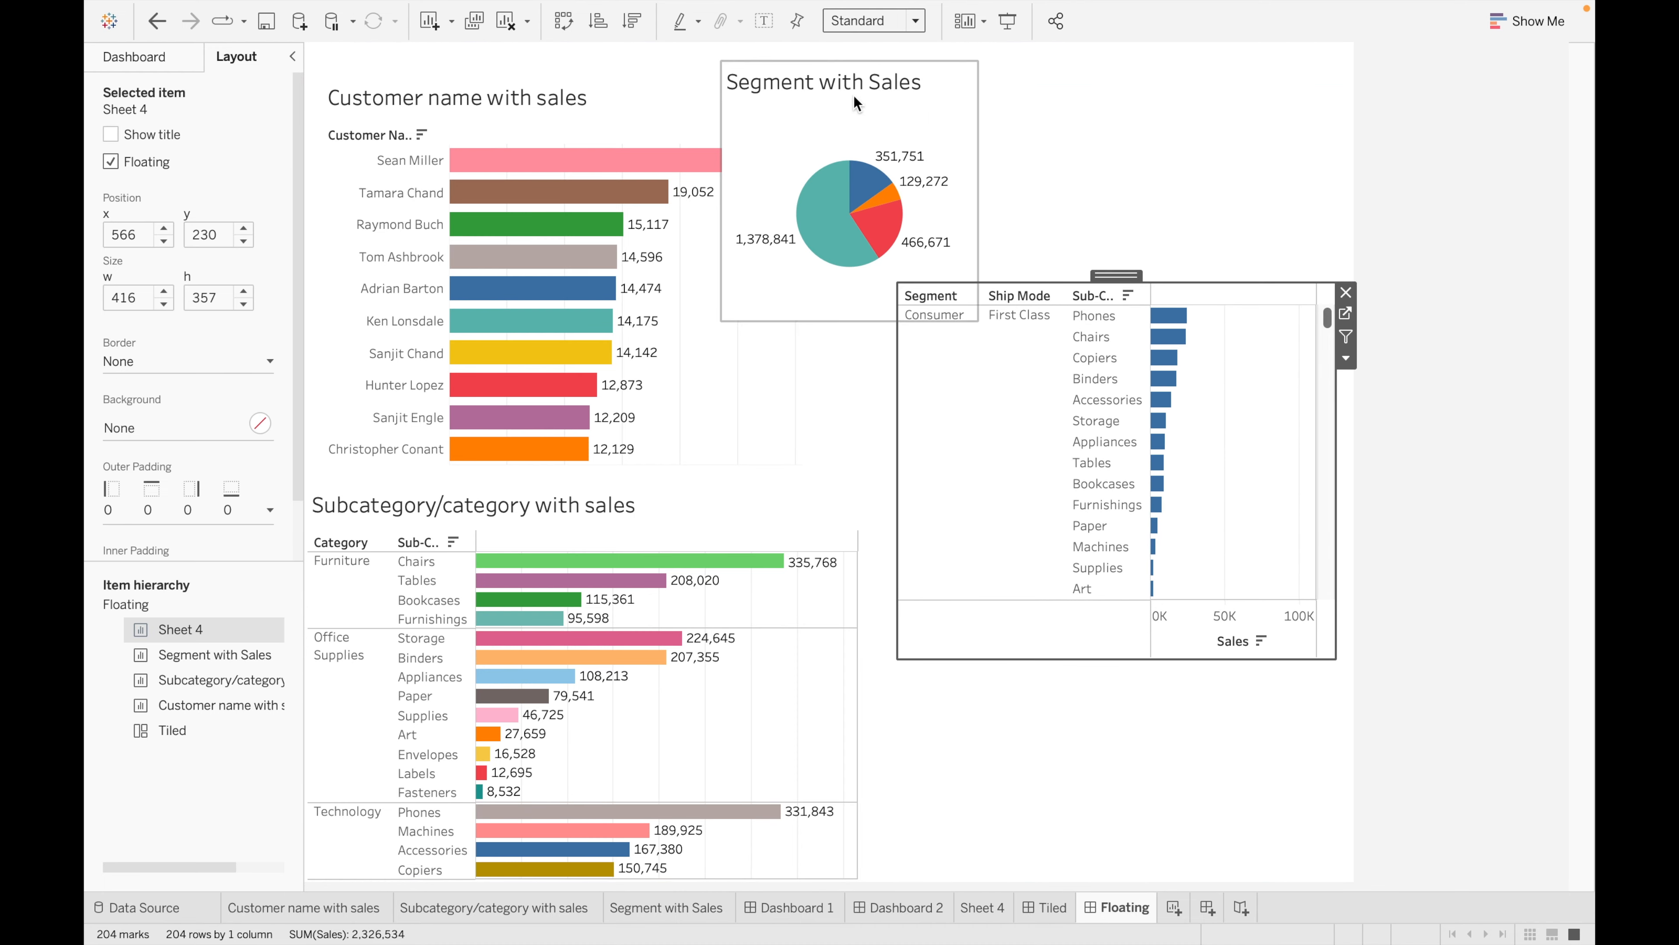
pyautogui.moveTo(855, 57); pyautogui.dragTo(1012, 53)
# - Enlarge Sheet 4 downward and to the left to about 448 by 567, and clear its First Class header selection
pyautogui.click(1098, 655)
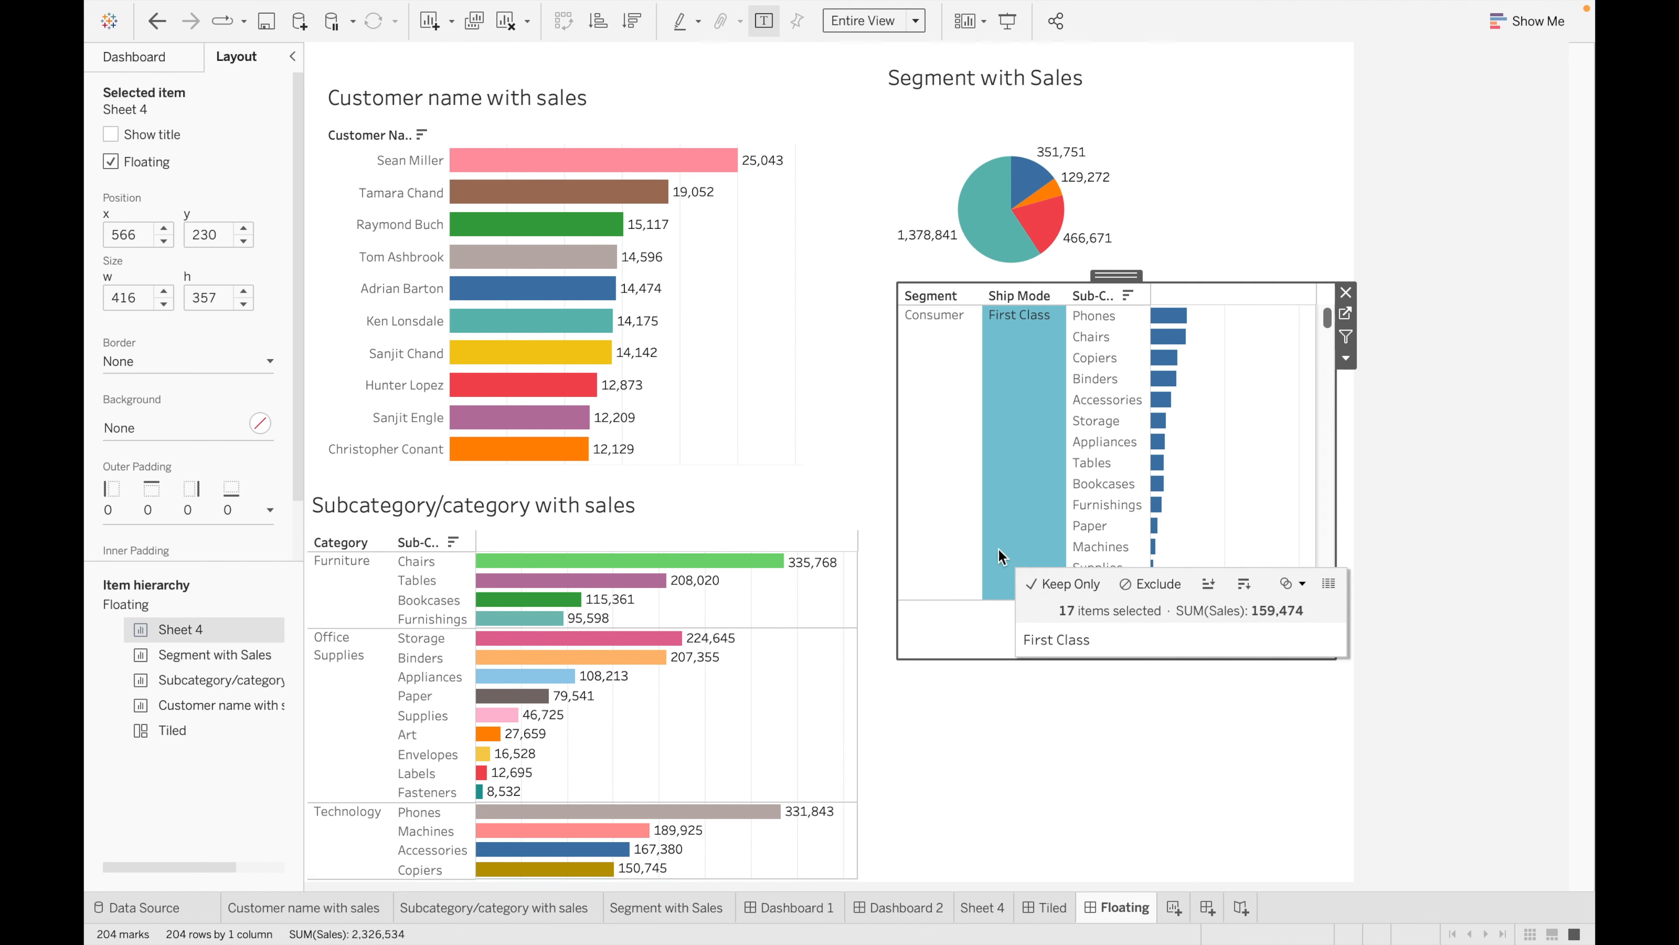
pyautogui.moveTo(1103, 662); pyautogui.dragTo(1108, 879)
pyautogui.moveTo(897, 643); pyautogui.dragTo(864, 642)
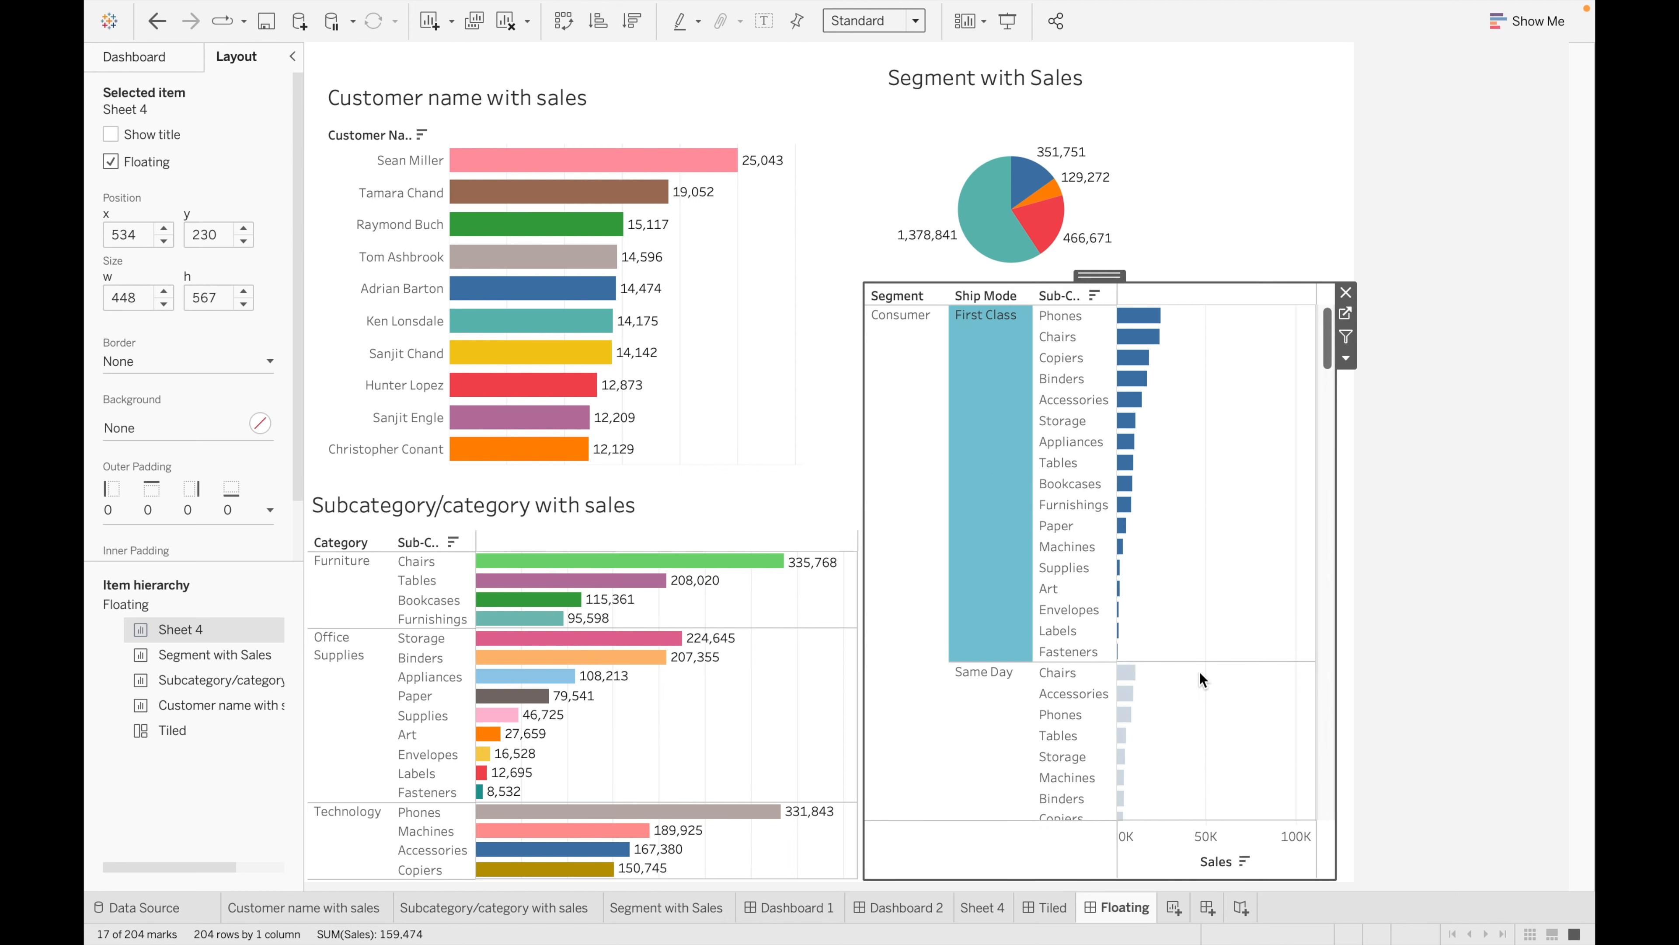
pyautogui.click(993, 485)
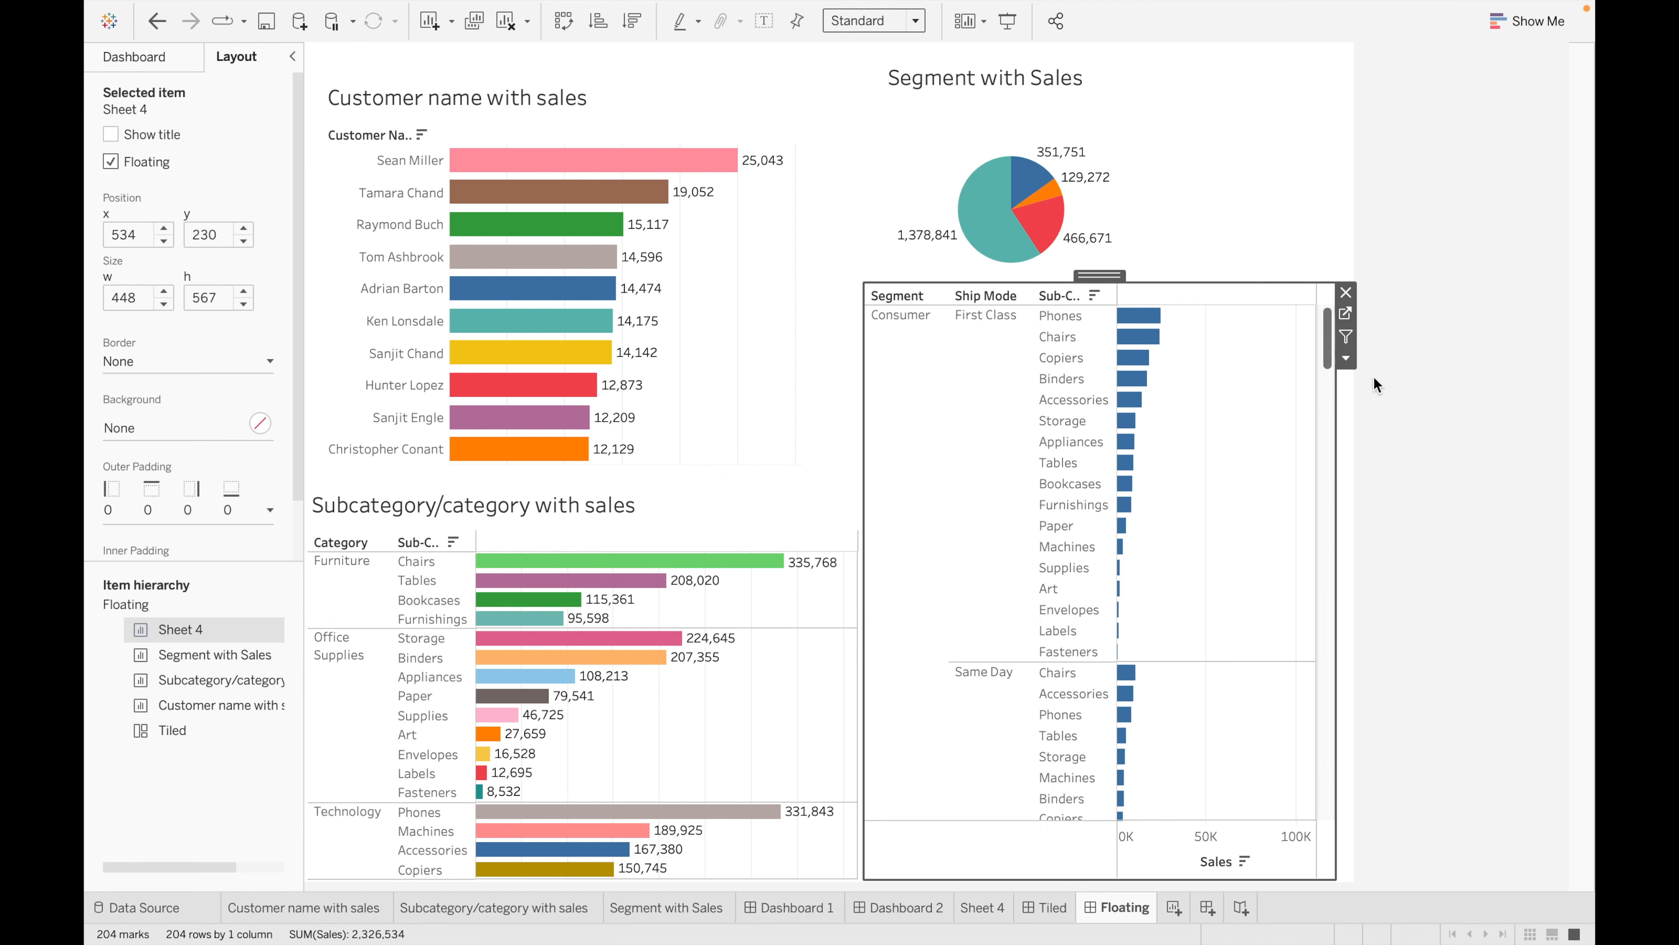
# - Try fitting Sheet 4 to Entire View on the dashboard
pyautogui.click(1346, 358)
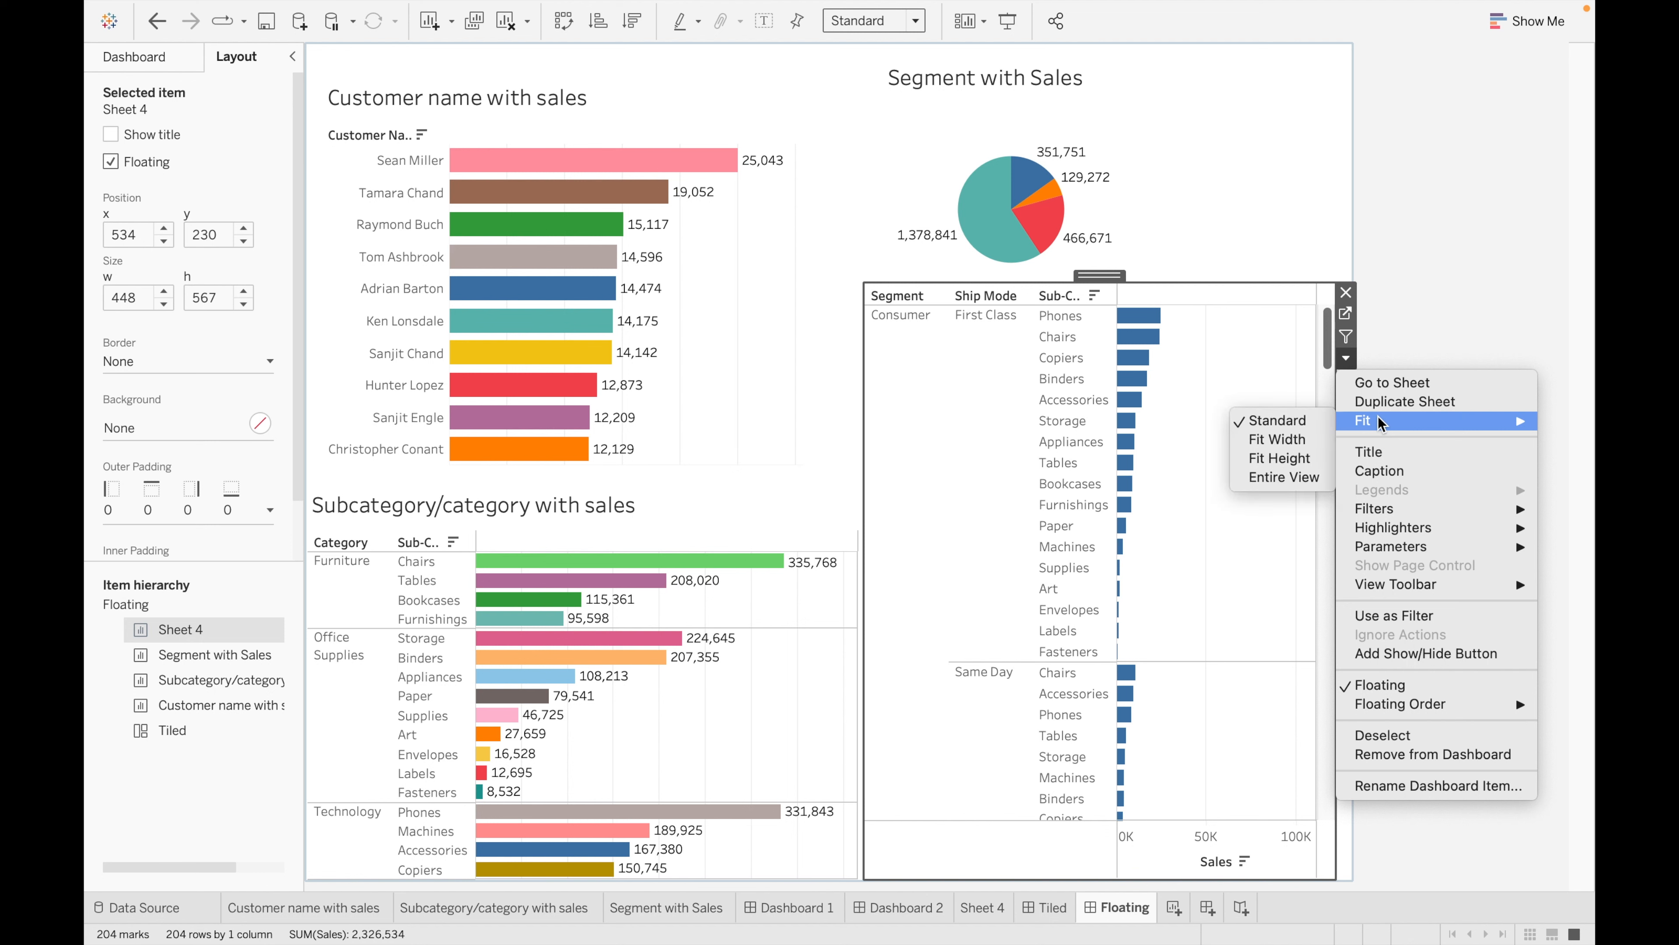
pyautogui.moveTo(1362, 421)
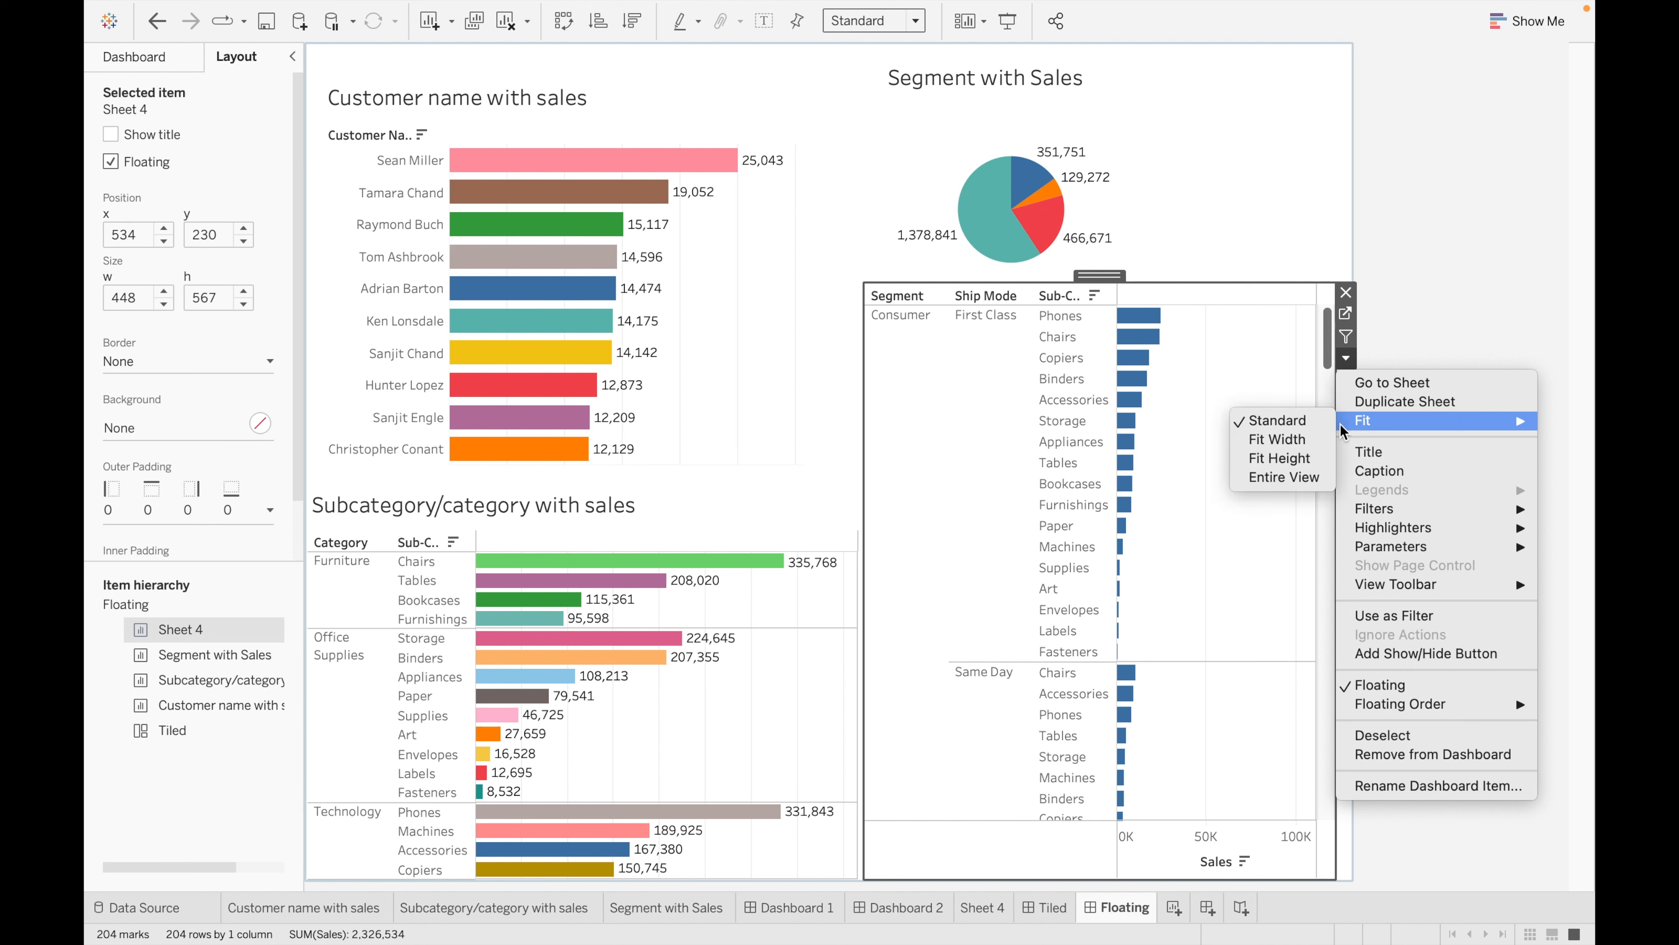
pyautogui.click(1294, 475)
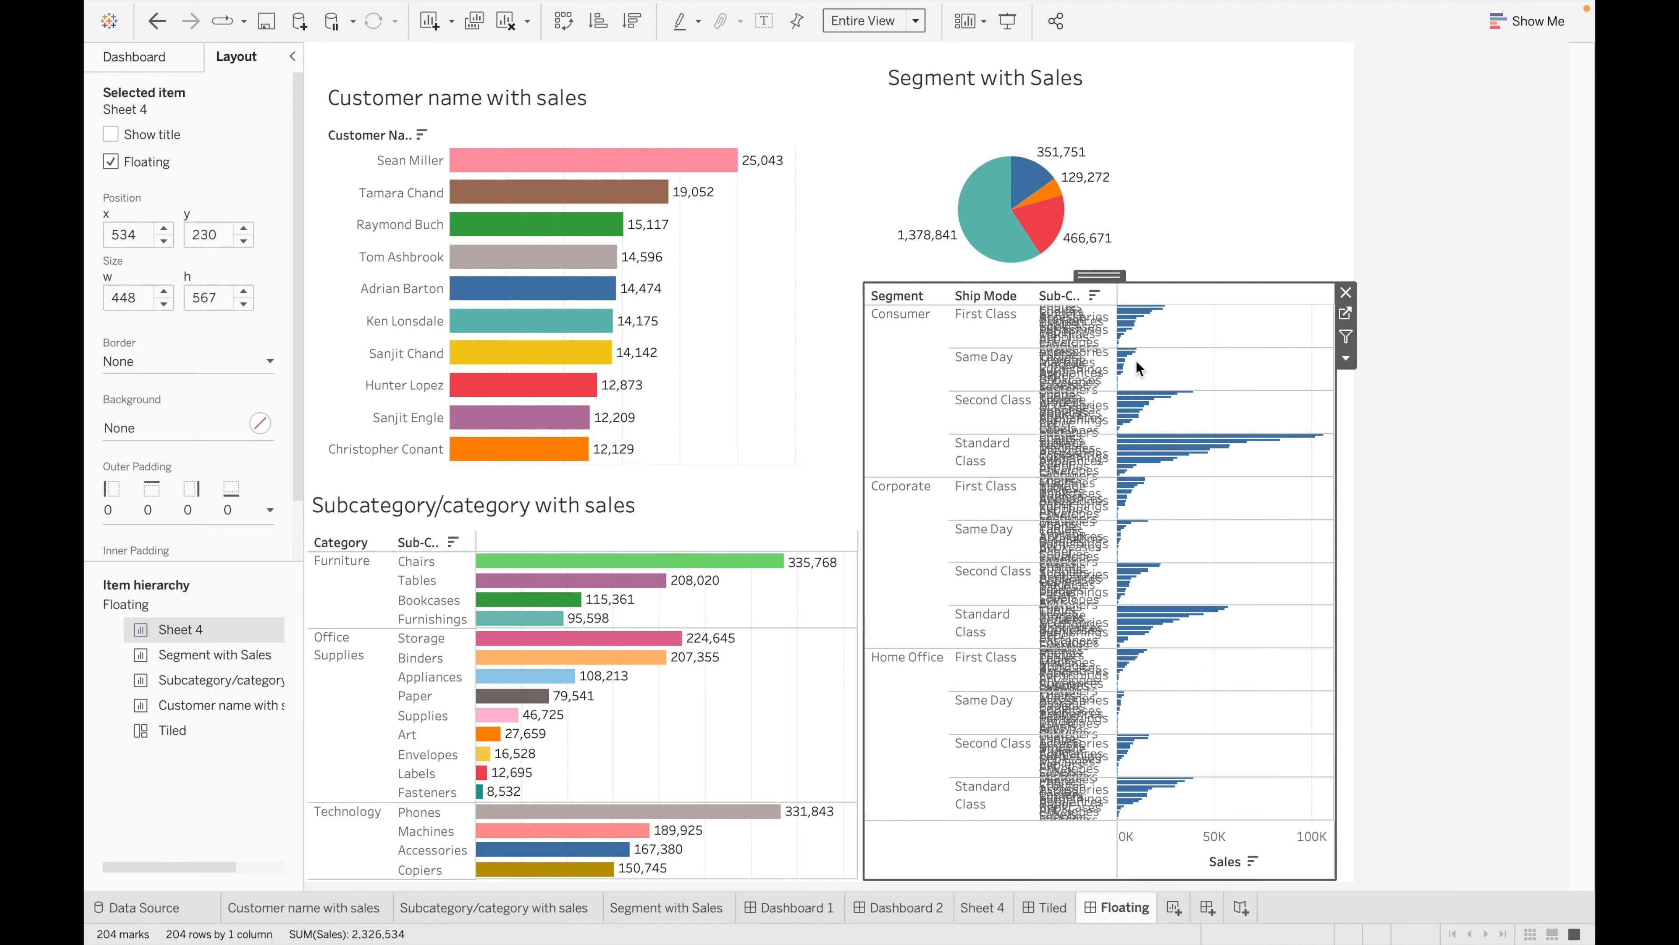
# - Set the fit of Sheet 4 on the dashboard to Fit Width
pyautogui.click(1344, 359)
pyautogui.click(1363, 430)
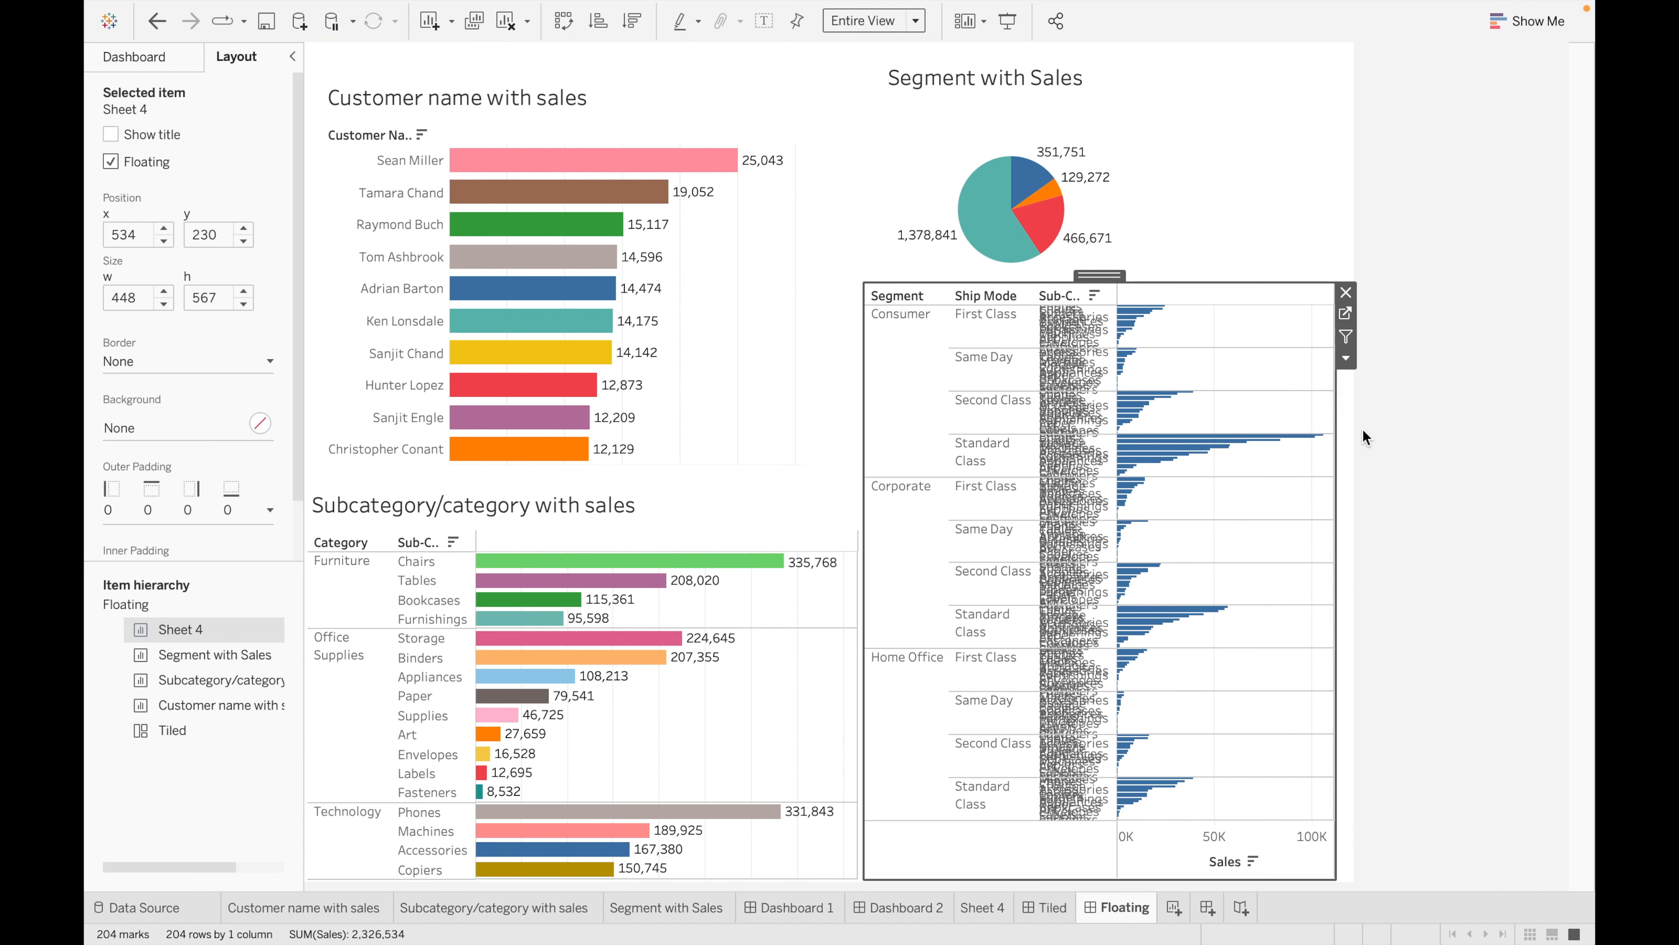
pyautogui.click(1346, 363)
pyautogui.moveTo(1365, 423)
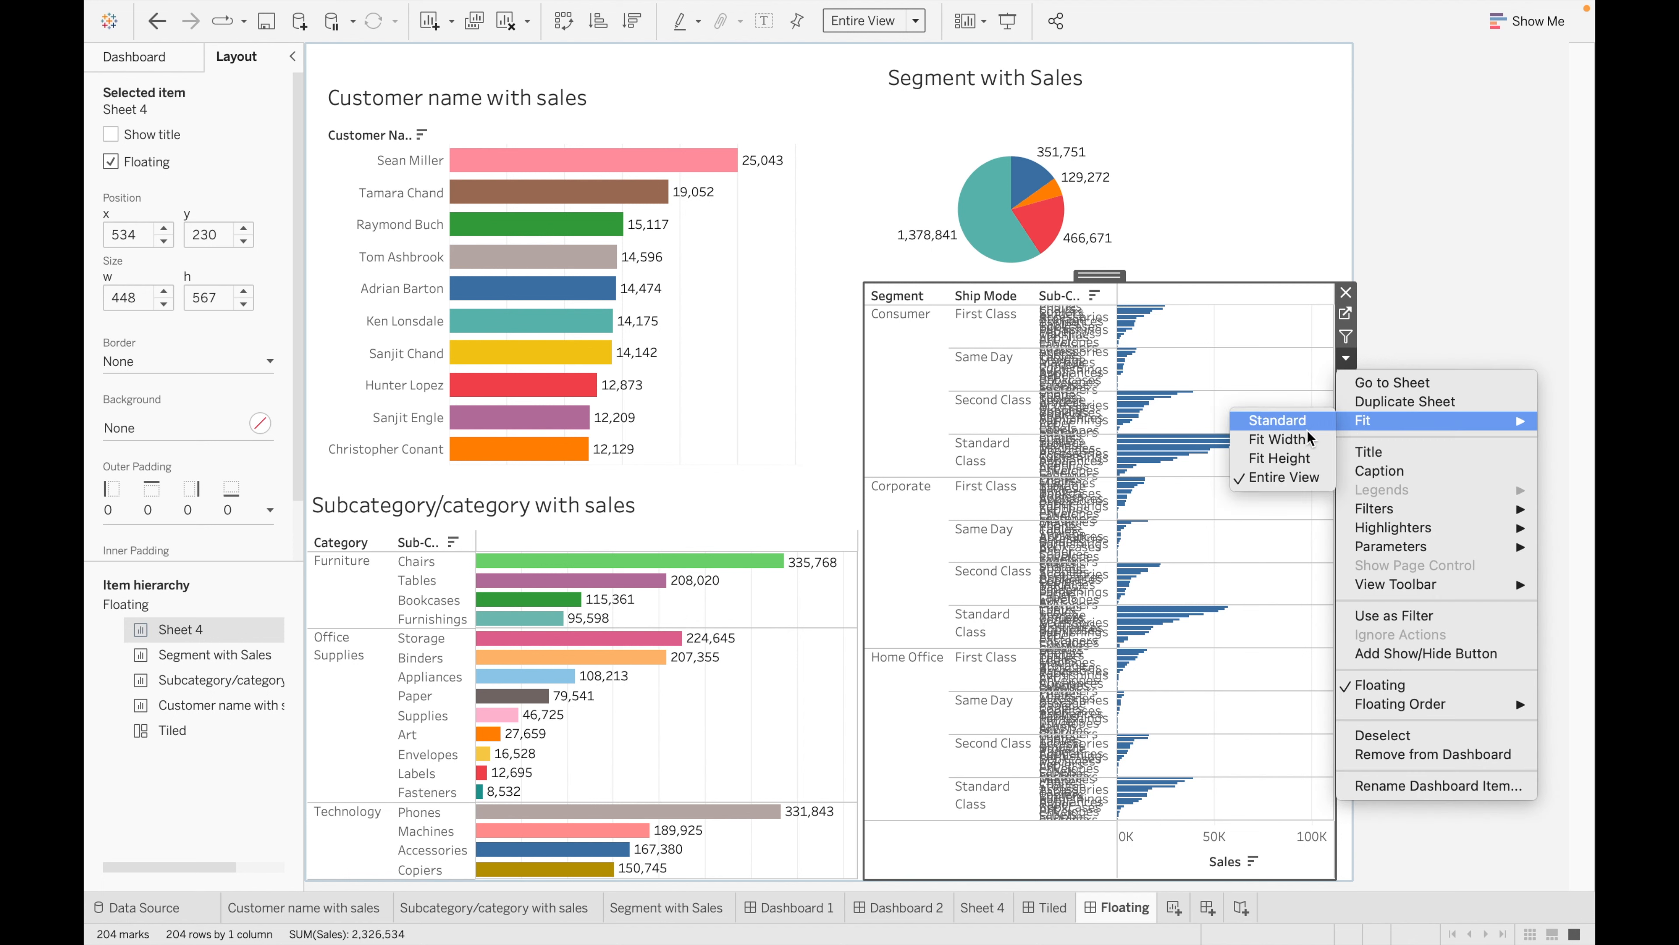
pyautogui.click(1296, 439)
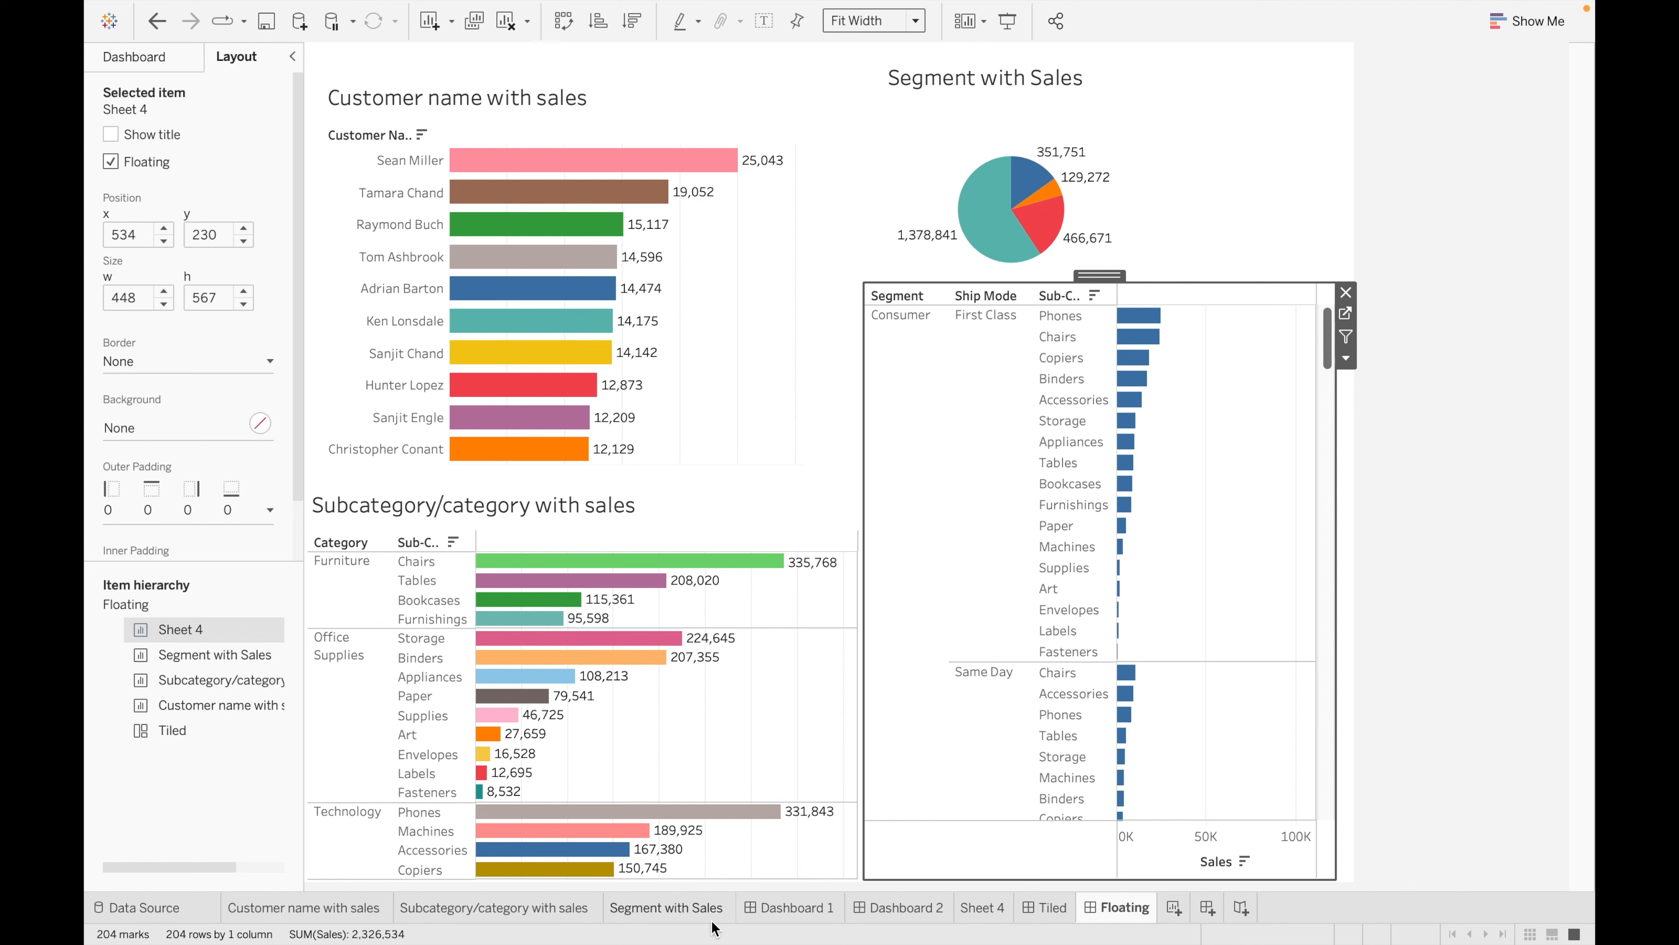
# - Show mark labels on the bars in the Sheet 4 worksheet and return to the Floating dashboard
pyautogui.click(981, 910)
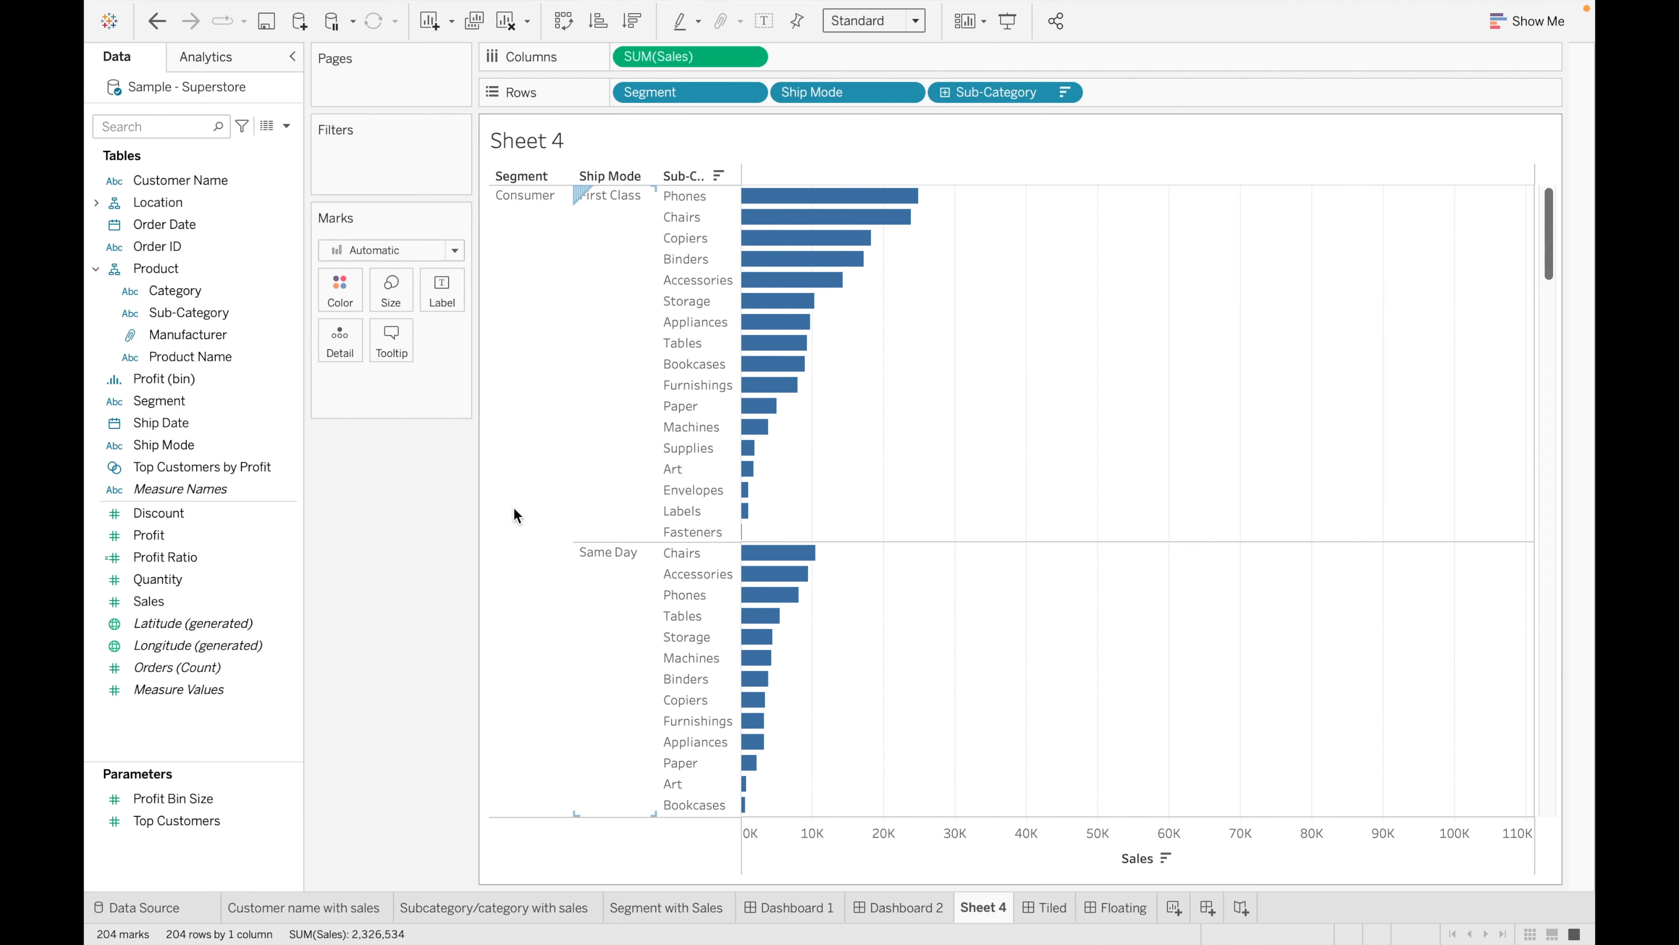
pyautogui.click(441, 289)
pyautogui.click(495, 338)
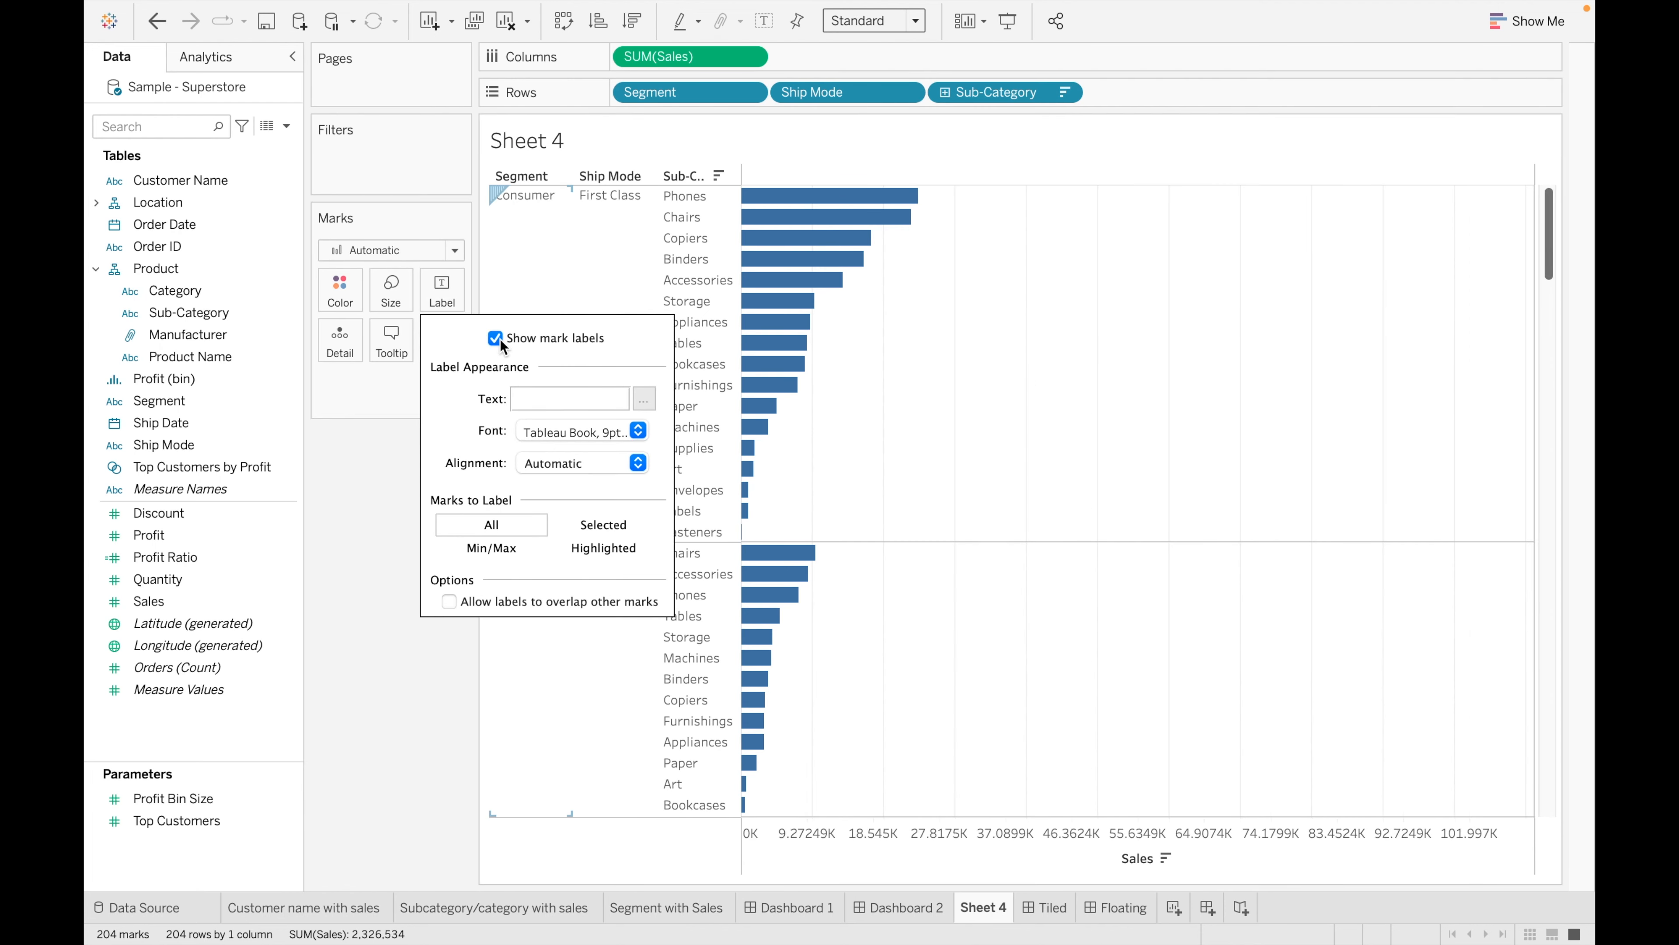
pyautogui.click(364, 521)
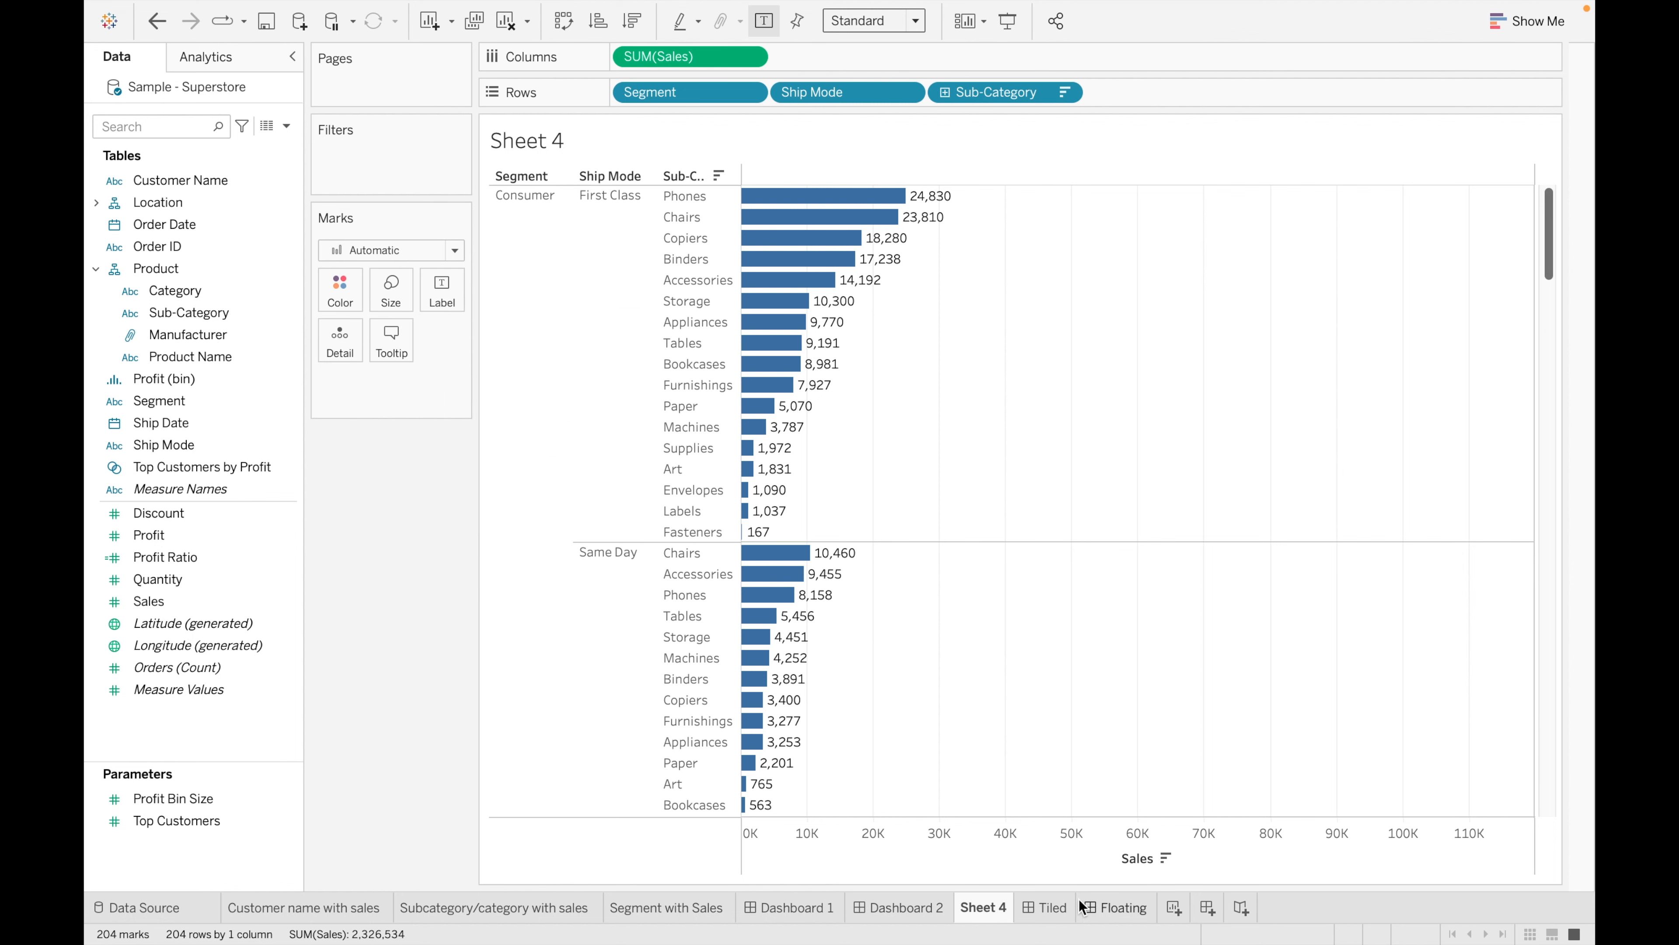
pyautogui.click(1146, 901)
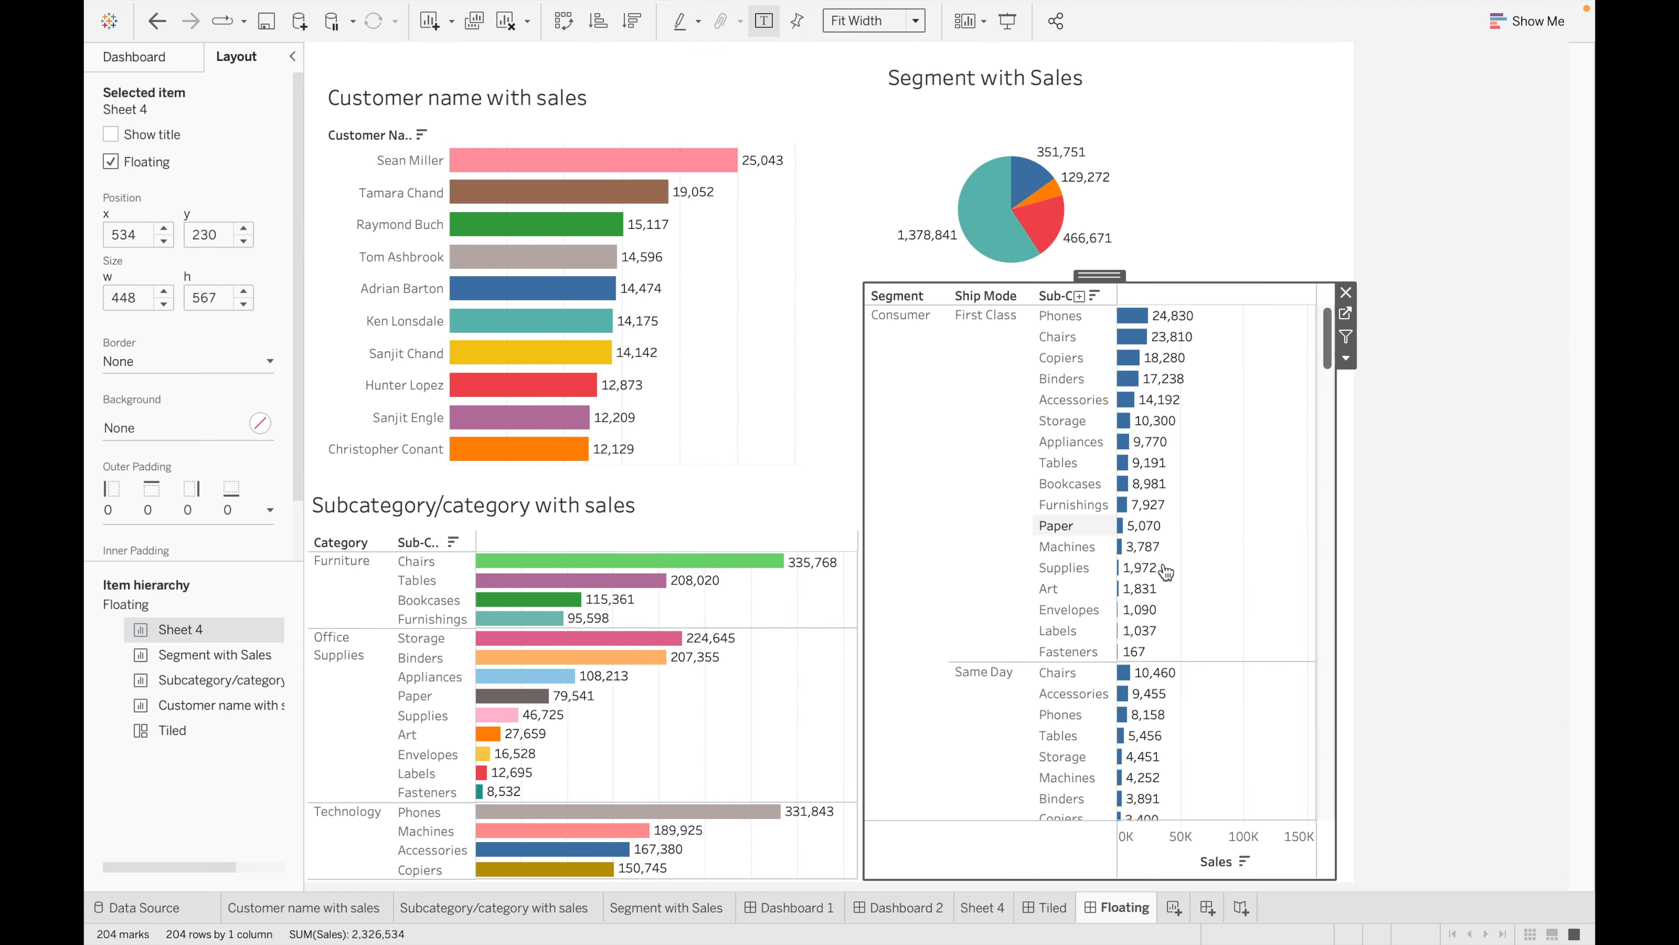
# - Hide the title of the Segment with Sales pie and move it to about x 577, y 14
pyautogui.click(1061, 91)
pyautogui.click(1151, 132)
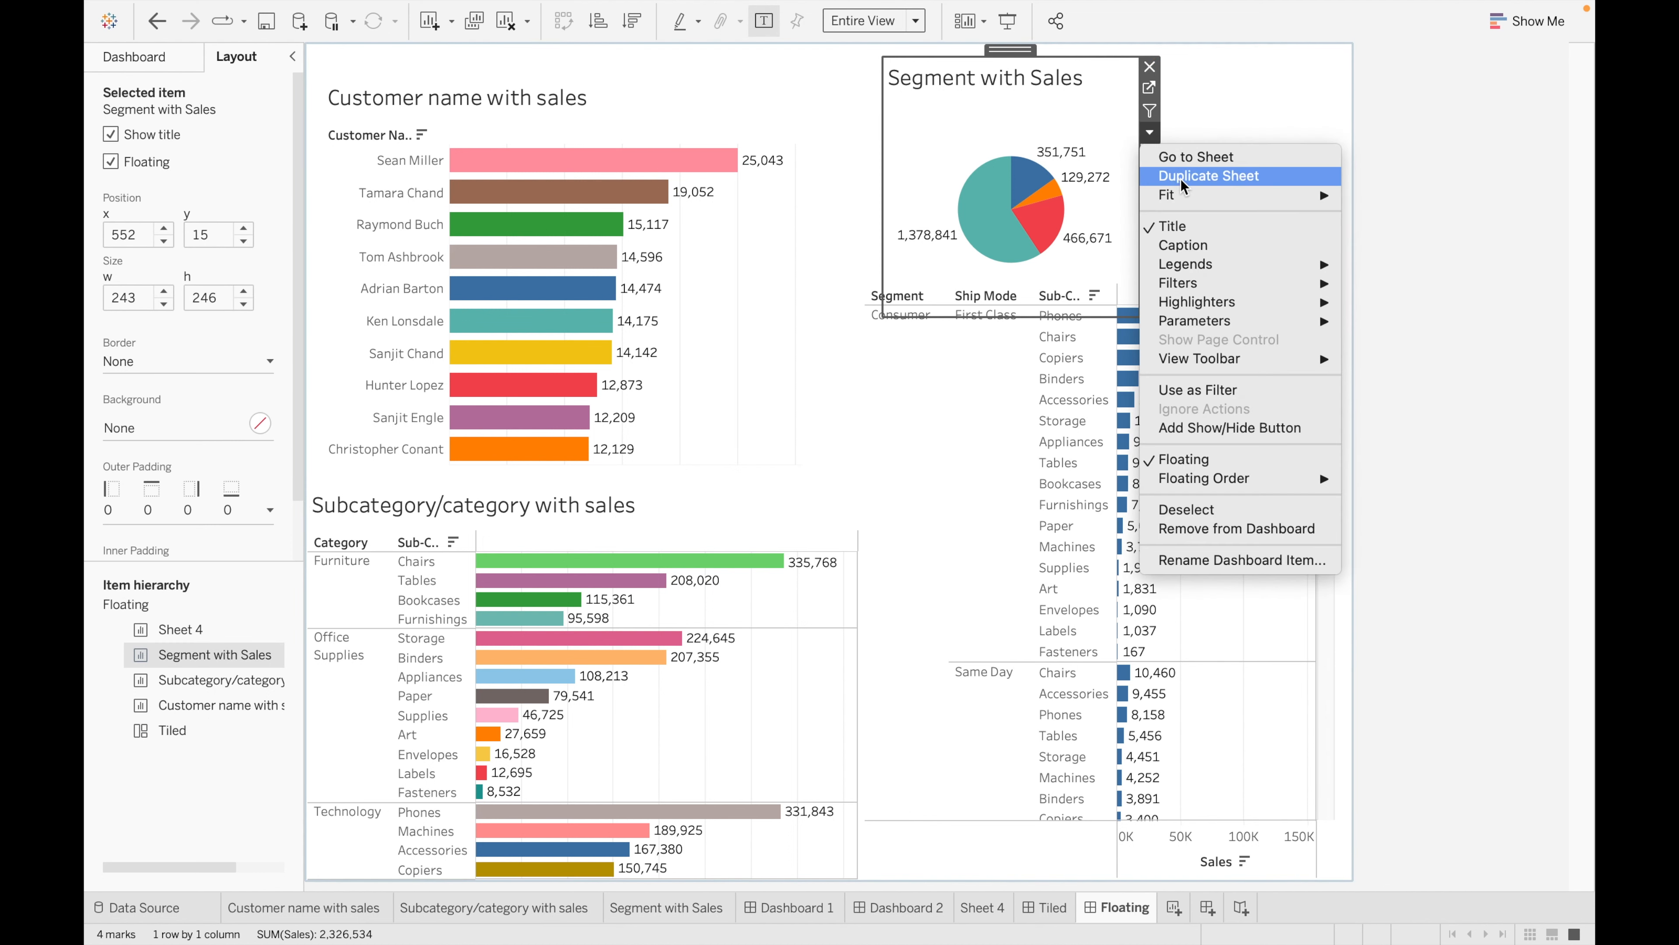
pyautogui.click(1199, 228)
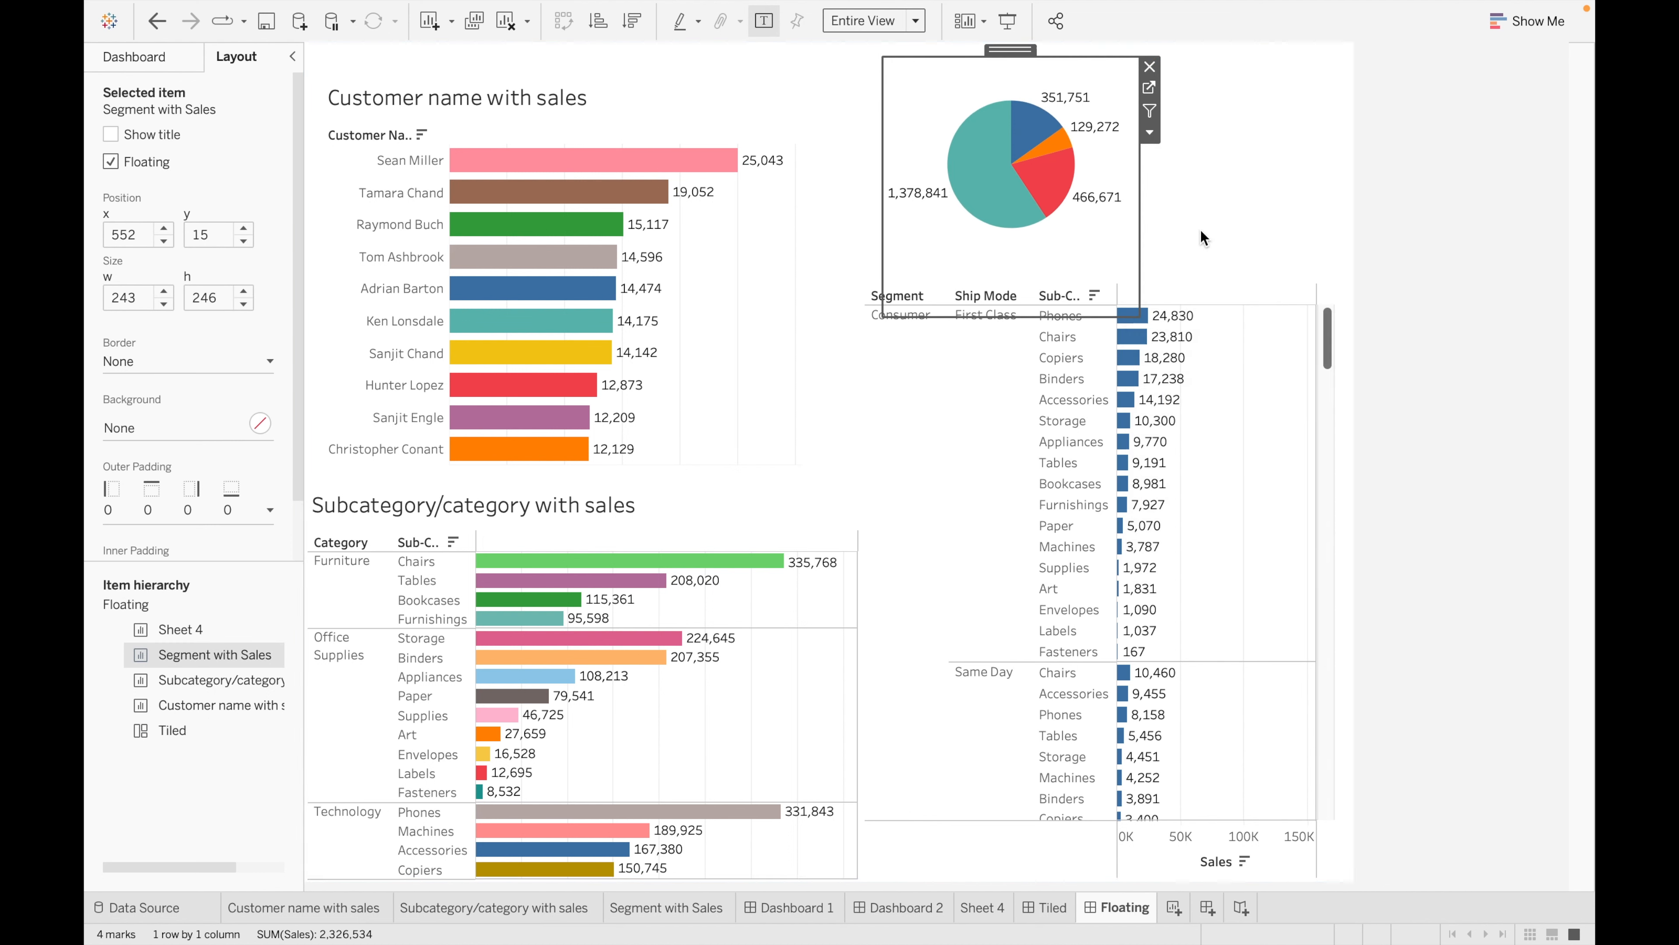
pyautogui.moveTo(1013, 45)
pyautogui.mouseDown()
pyautogui.moveTo(1053, 49)
pyautogui.moveTo(1039, 44)
pyautogui.mouseUp()
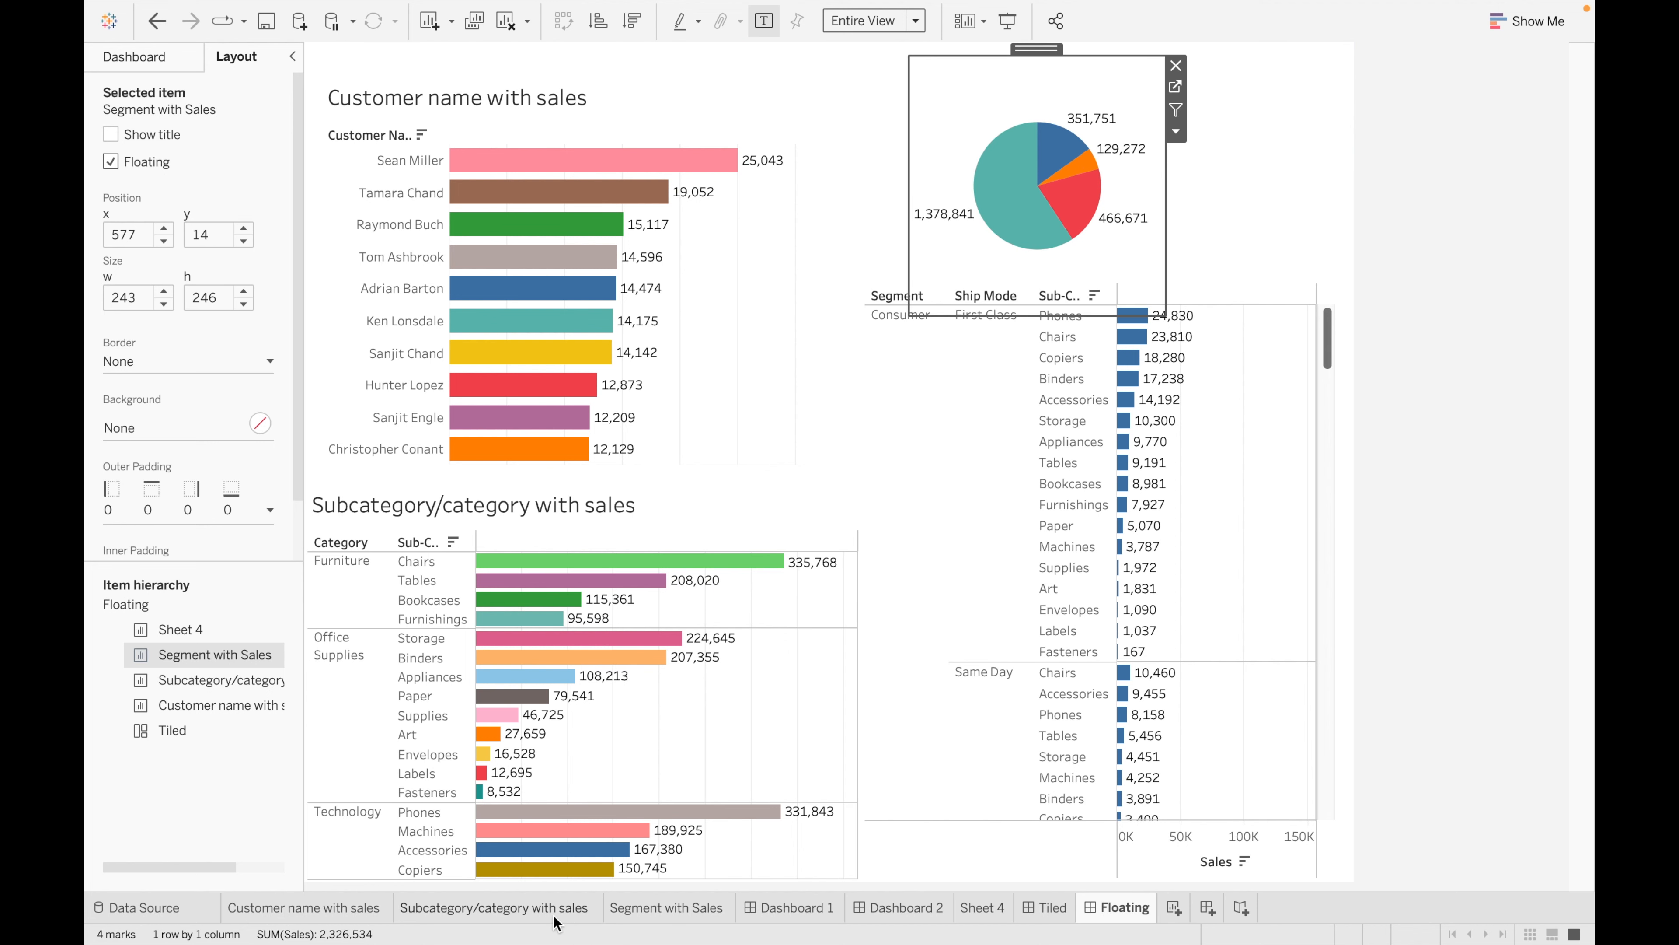
# - Turn off mark labels on the pie in the Segment with Sales worksheet and return to the Floating dashboard
pyautogui.click(649, 909)
pyautogui.click(437, 293)
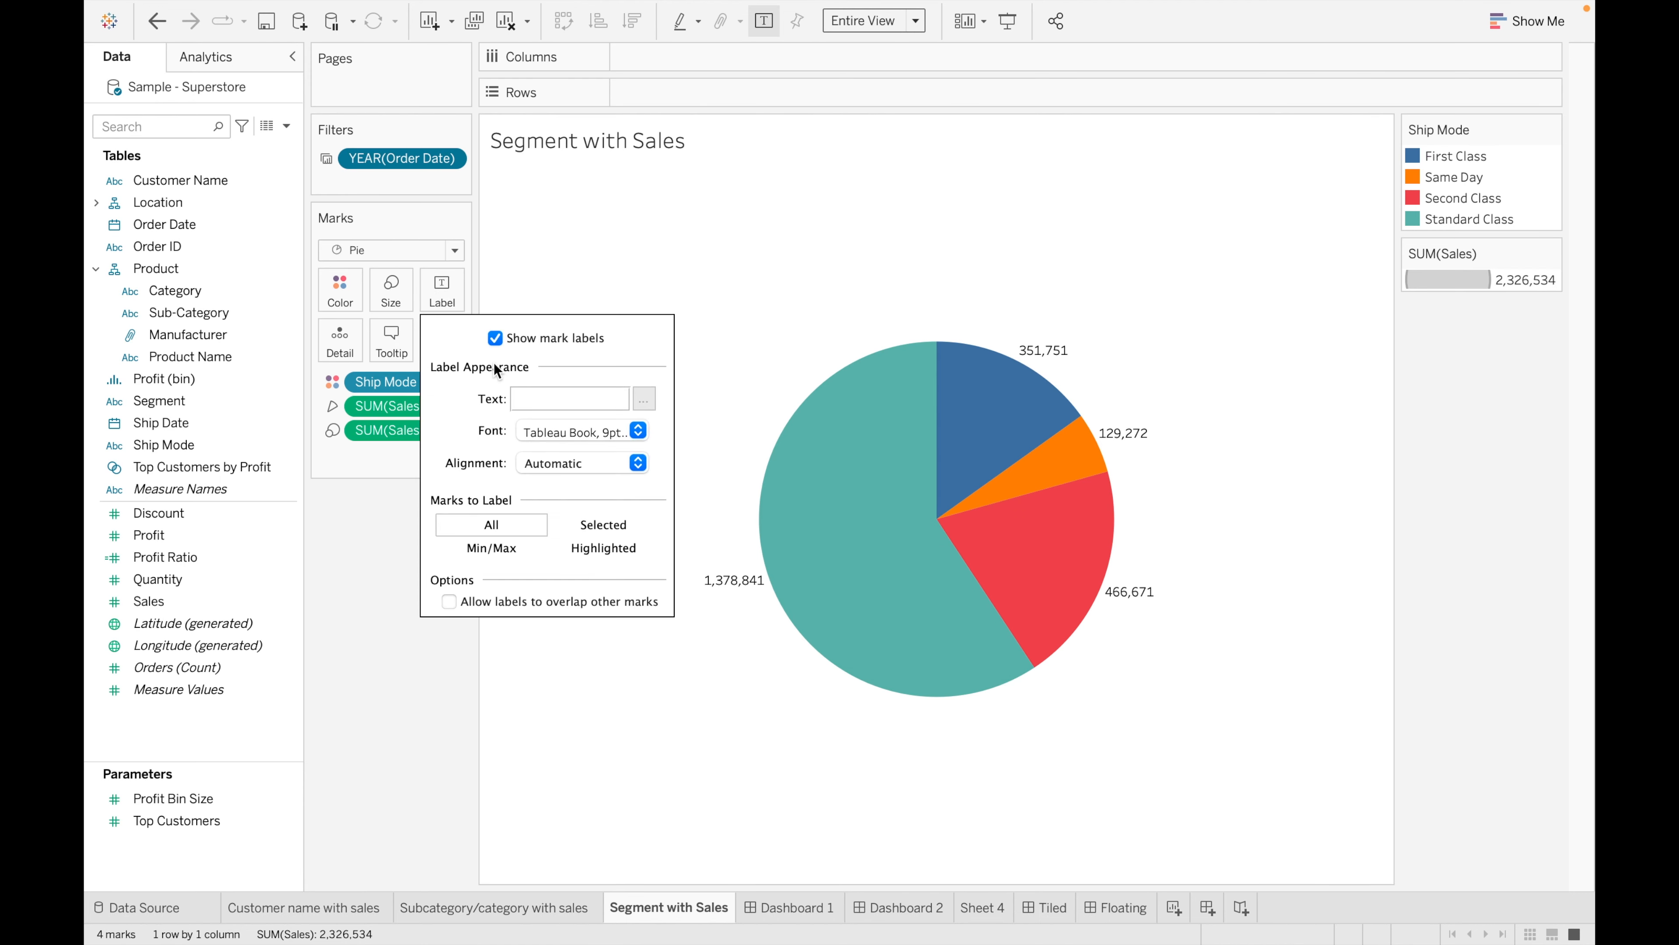
pyautogui.click(495, 339)
pyautogui.click(372, 609)
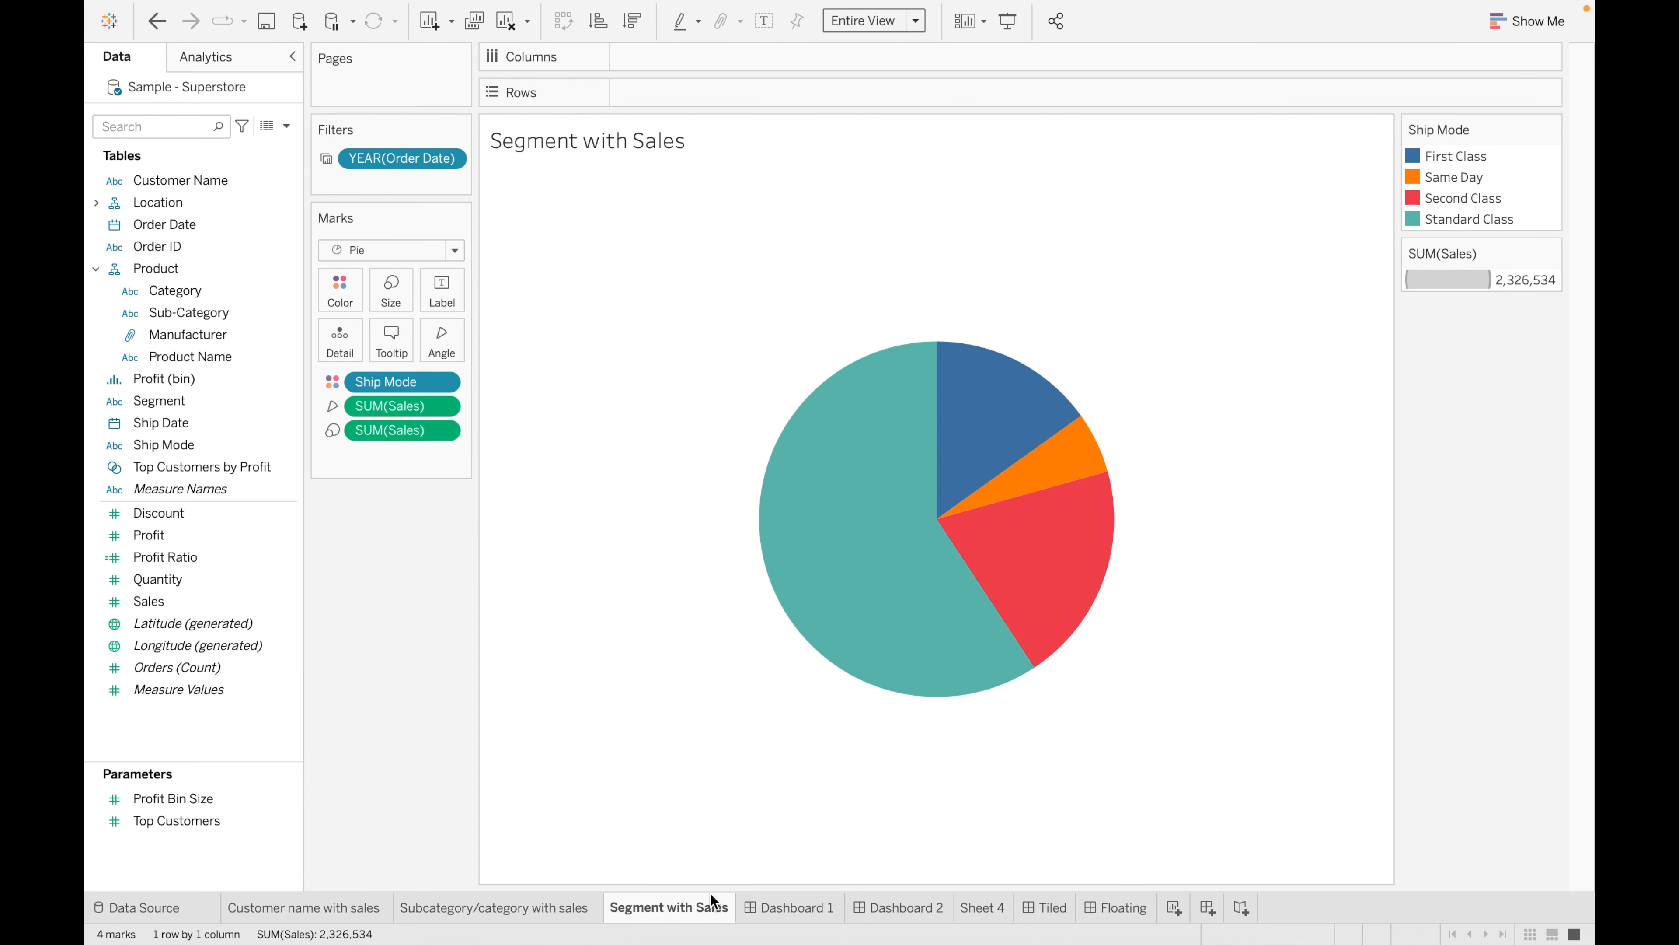
pyautogui.click(1126, 908)
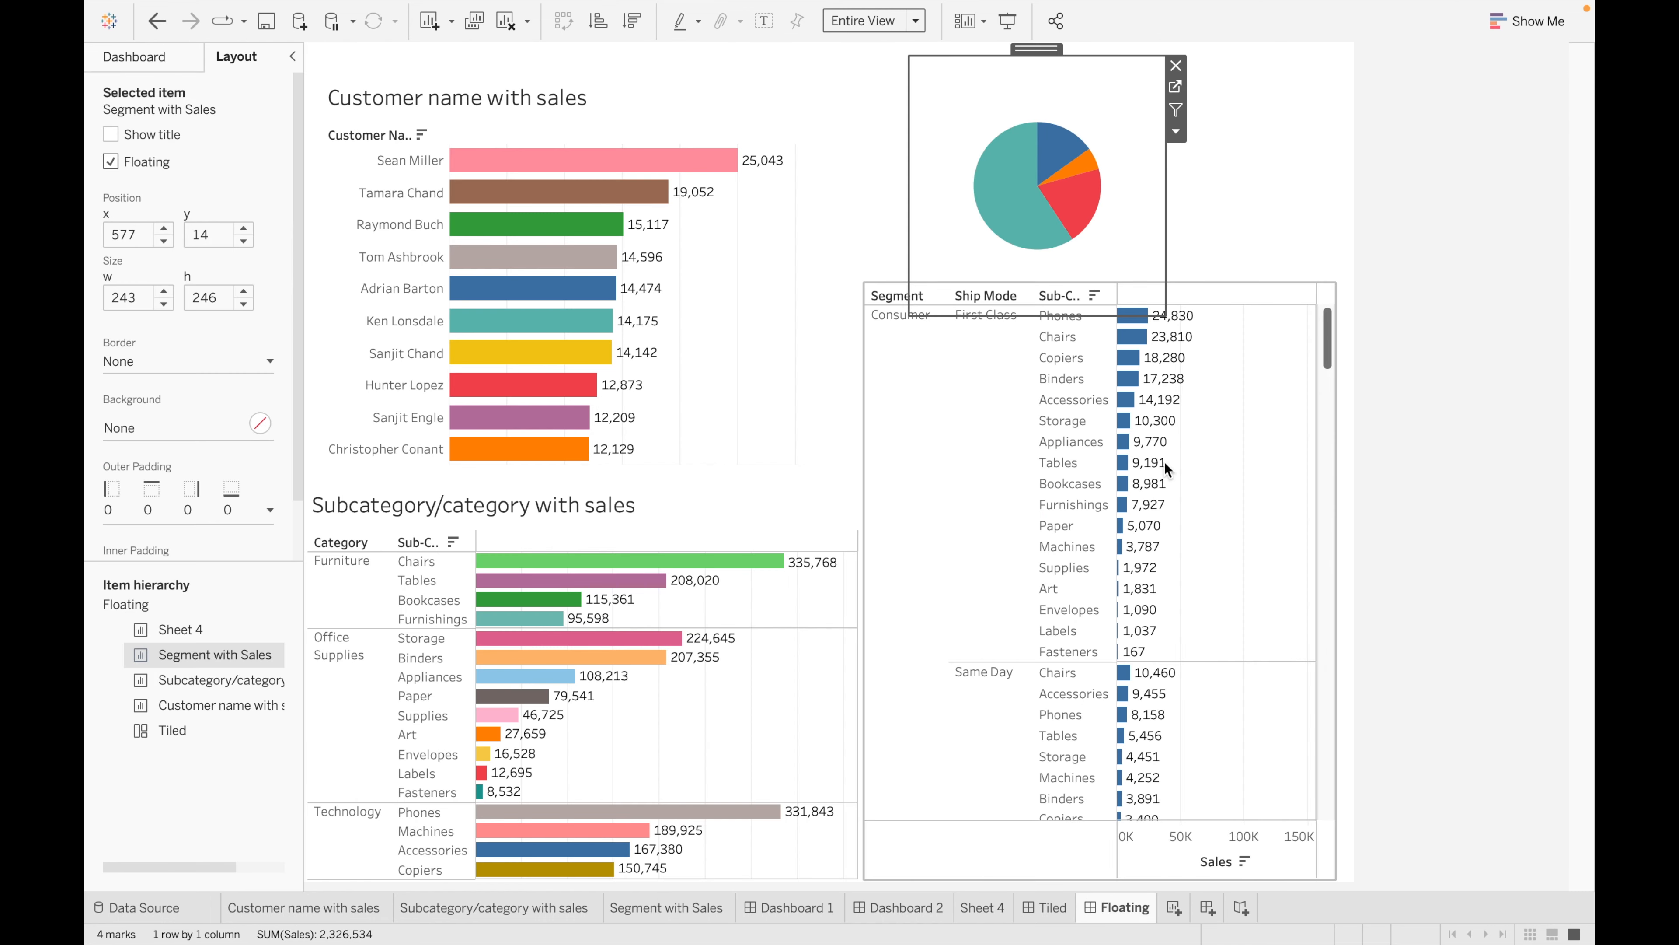
# - Shrink the Segment with Sales pie to a height of about 173 and move it to about x 582, y 39
pyautogui.moveTo(1041, 49); pyautogui.dragTo(1046, 47)
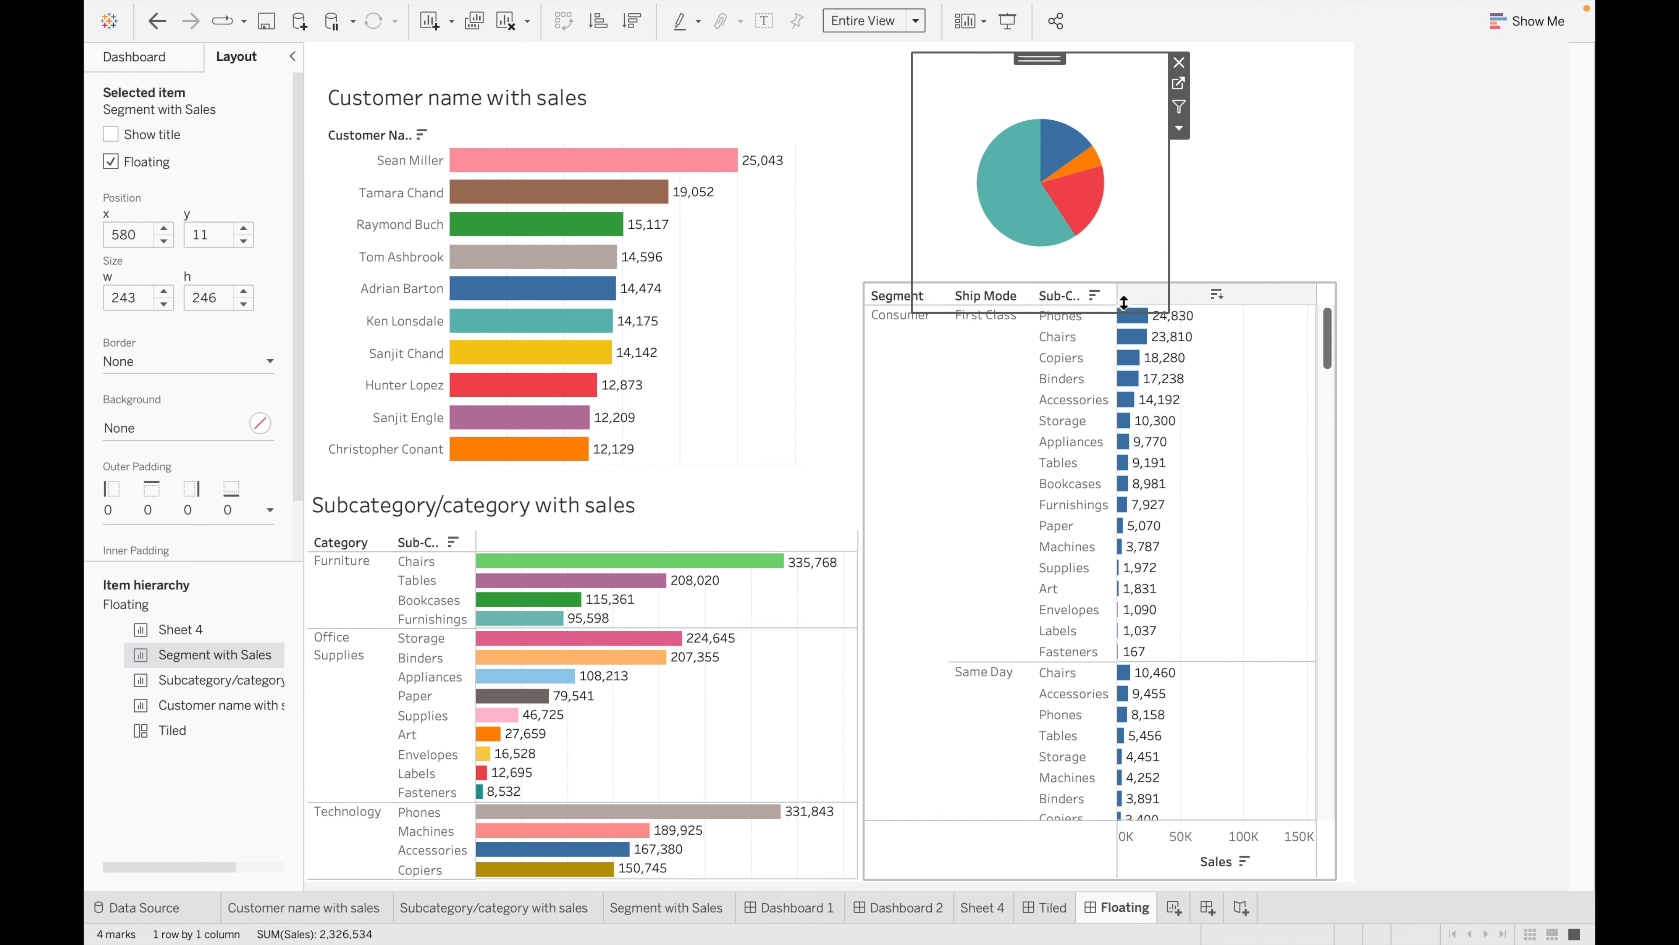
pyautogui.moveTo(1115, 312); pyautogui.dragTo(1116, 235)
pyautogui.moveTo(1043, 61); pyautogui.dragTo(1045, 90)
pyautogui.click(839, 107)
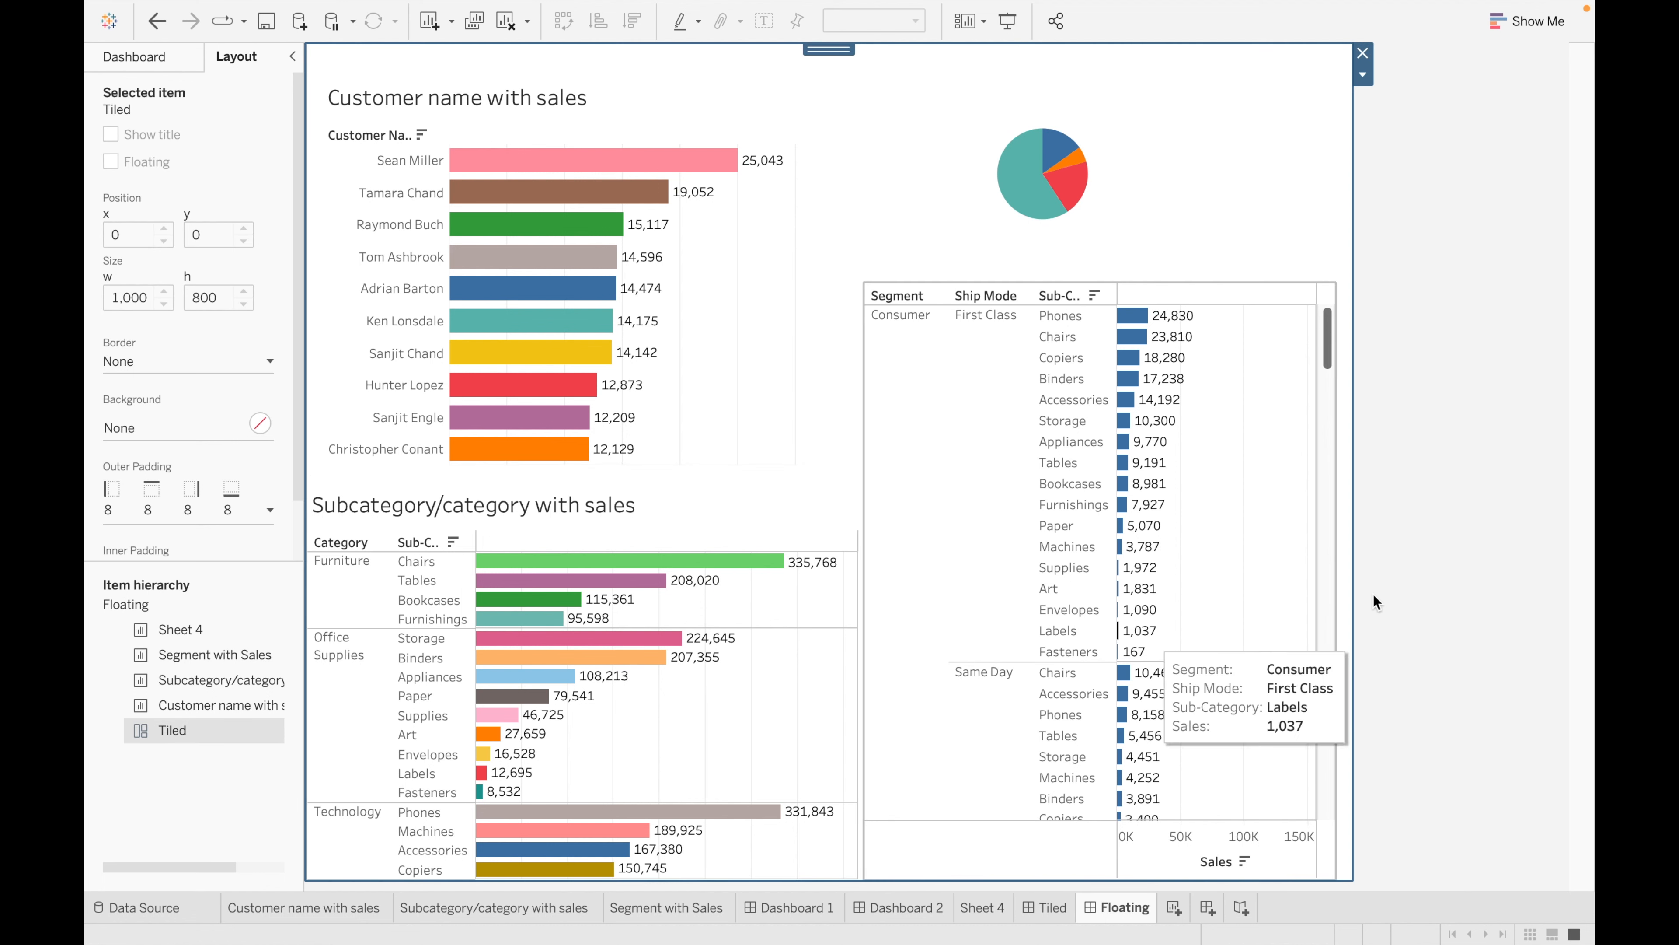
pyautogui.click(1494, 526)
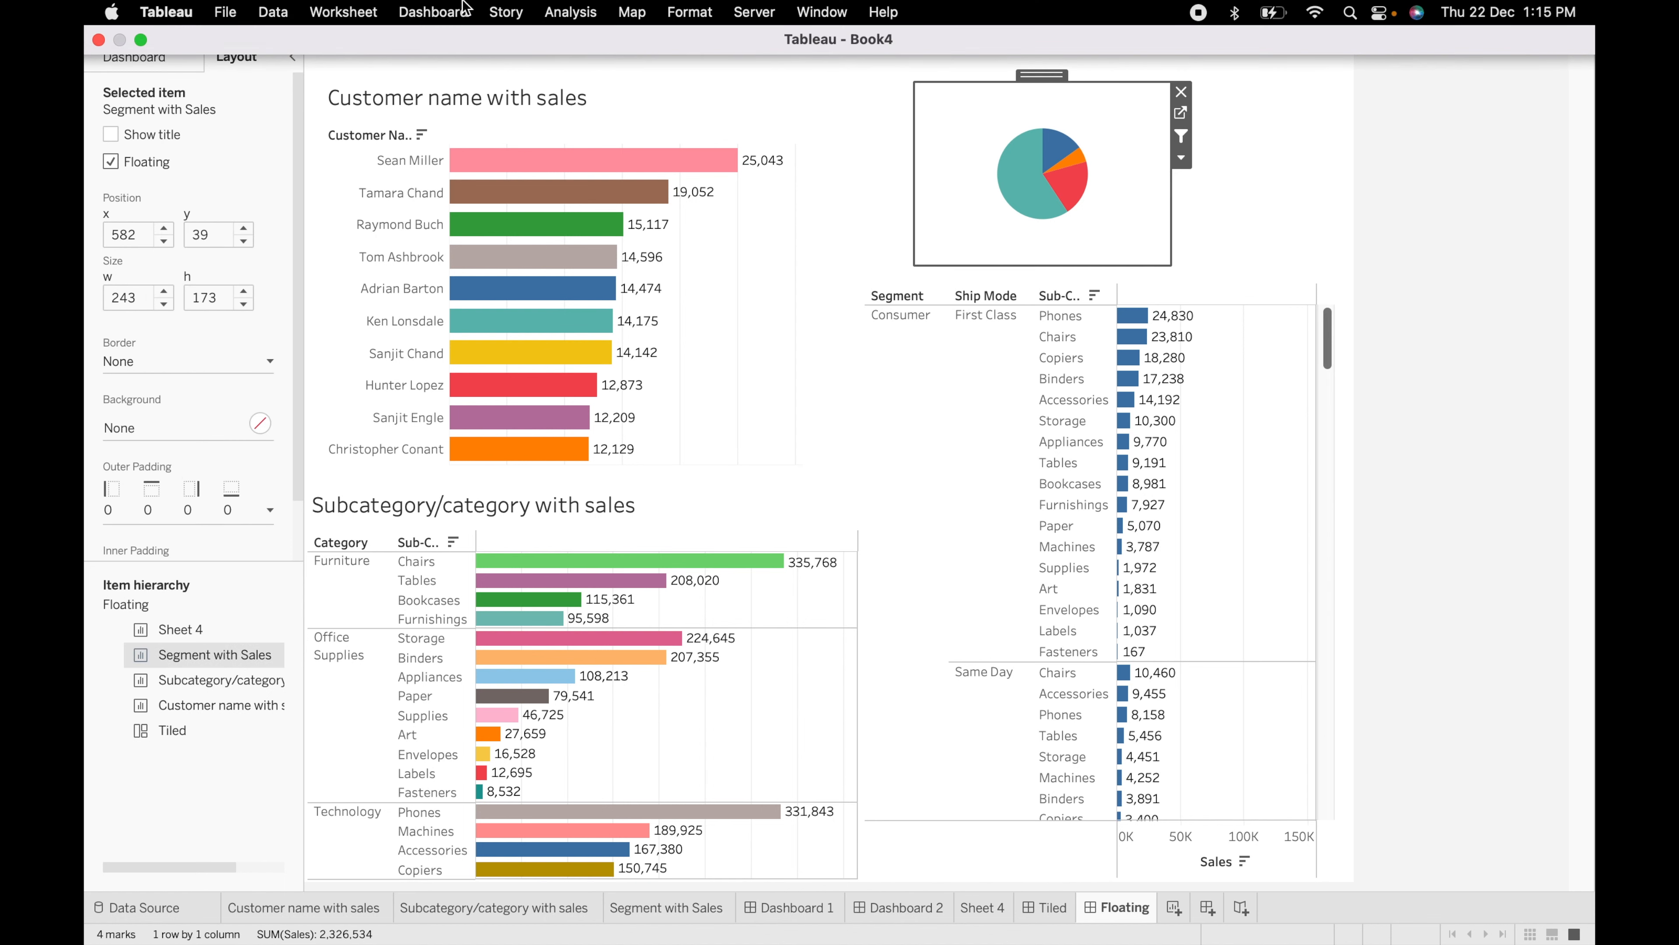
# - Remove the existing Filter1 and Filter 1 (generated) actions from the workbook's dashboard actions
pyautogui.click(433, 11)
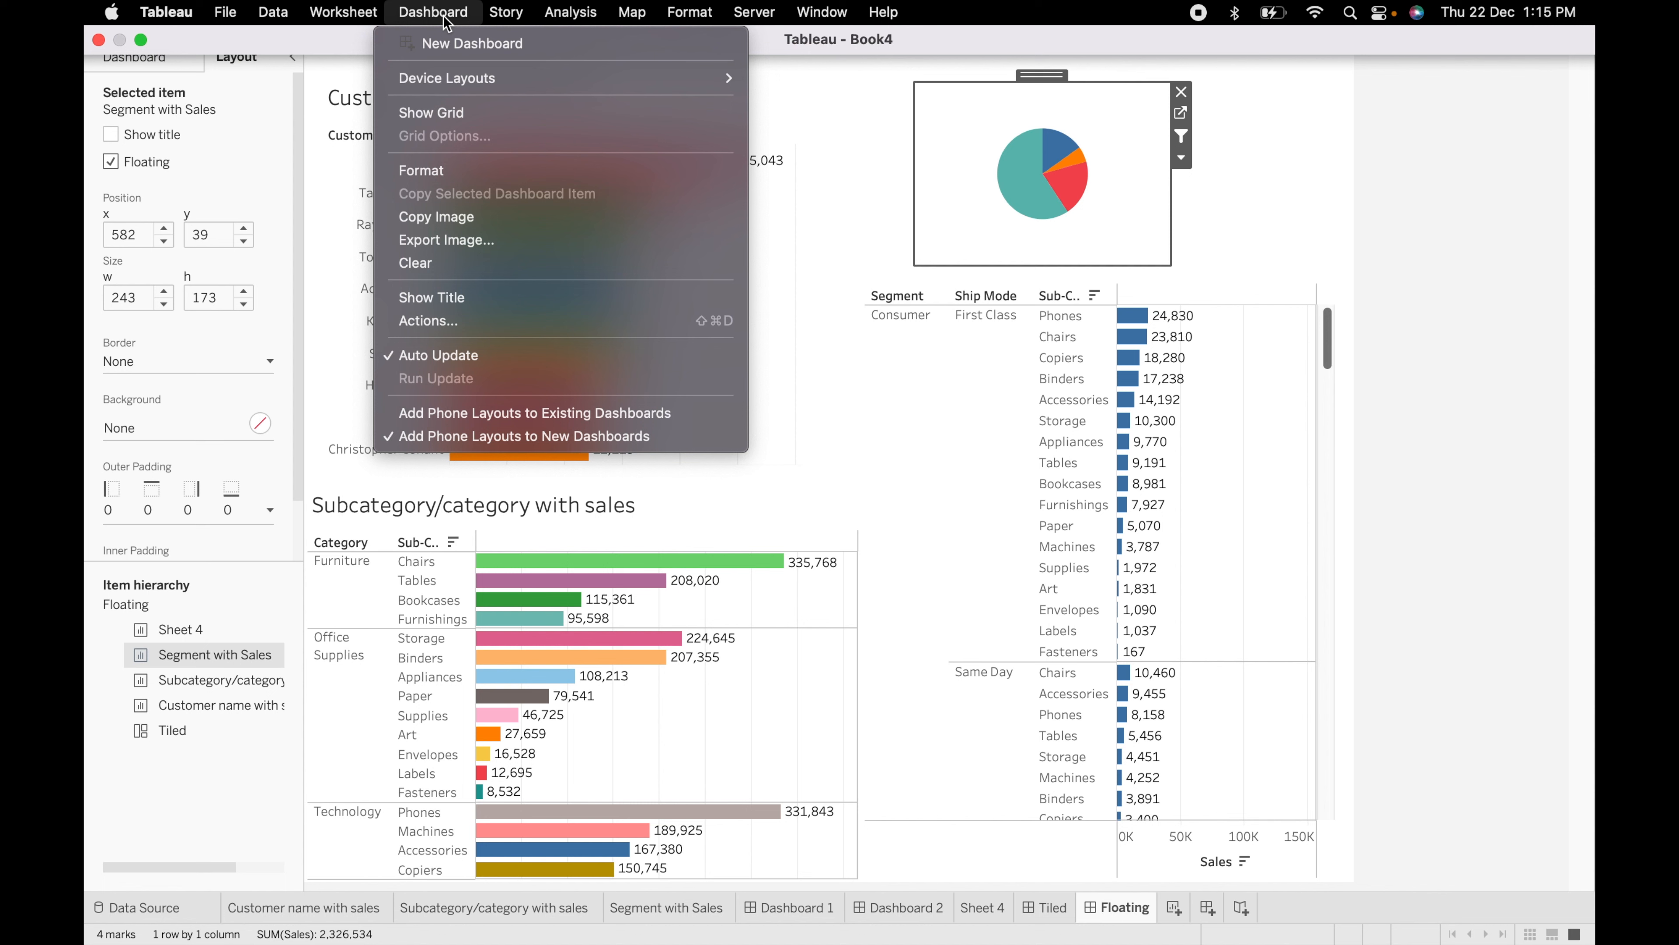
pyautogui.click(452, 323)
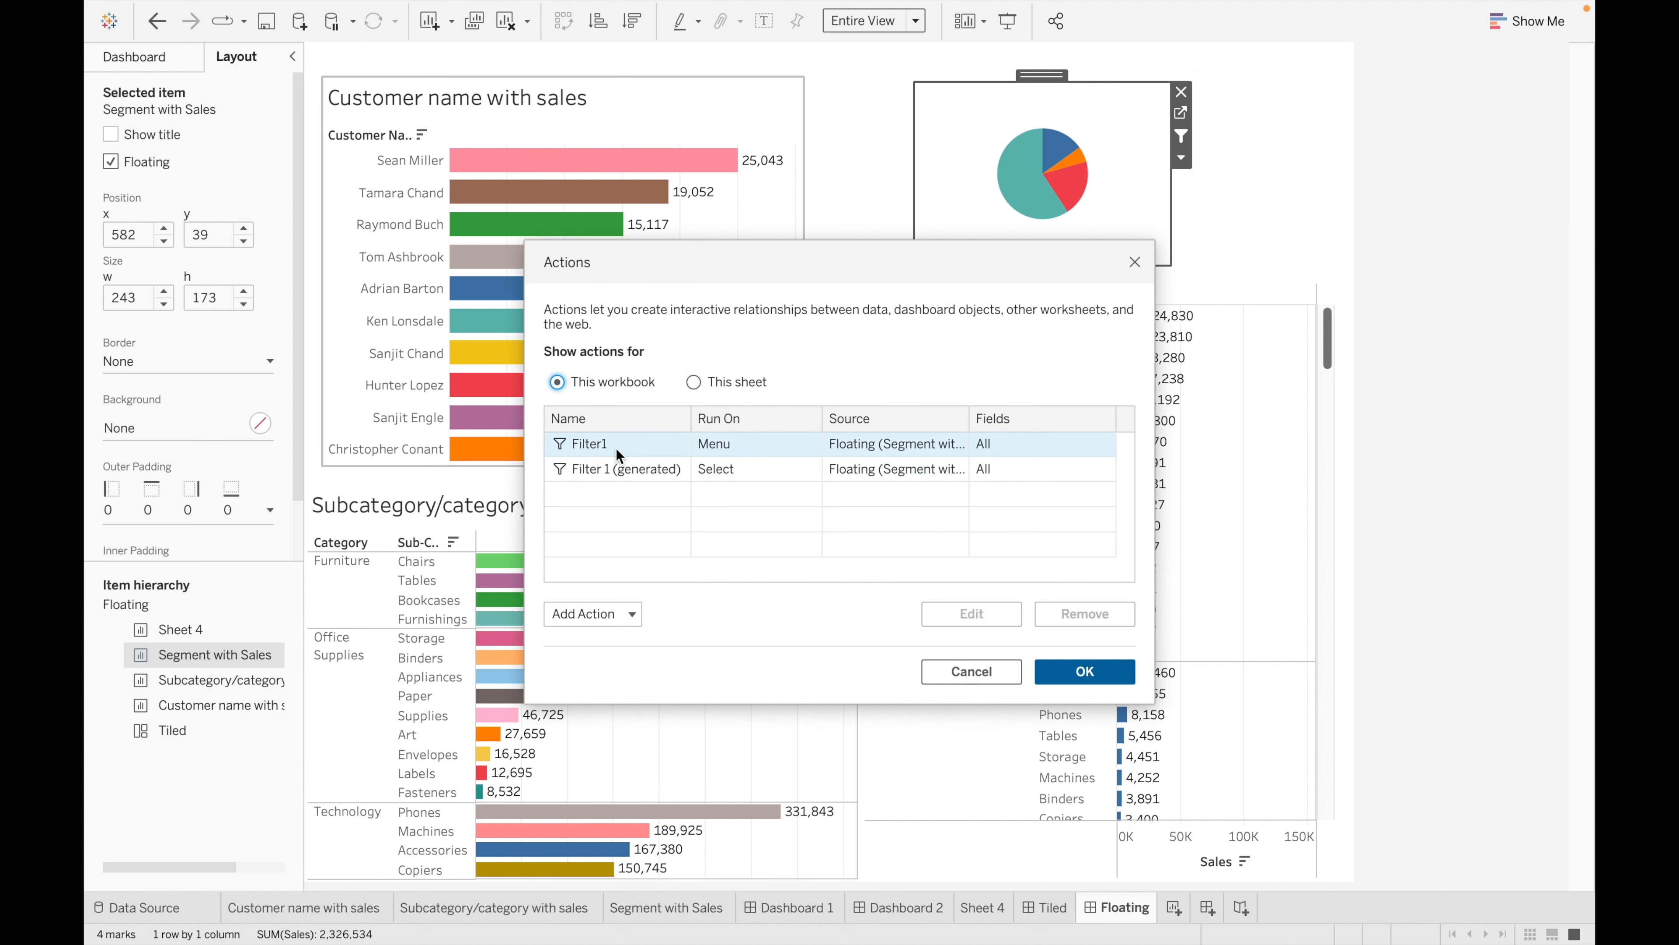
pyautogui.click(615, 466)
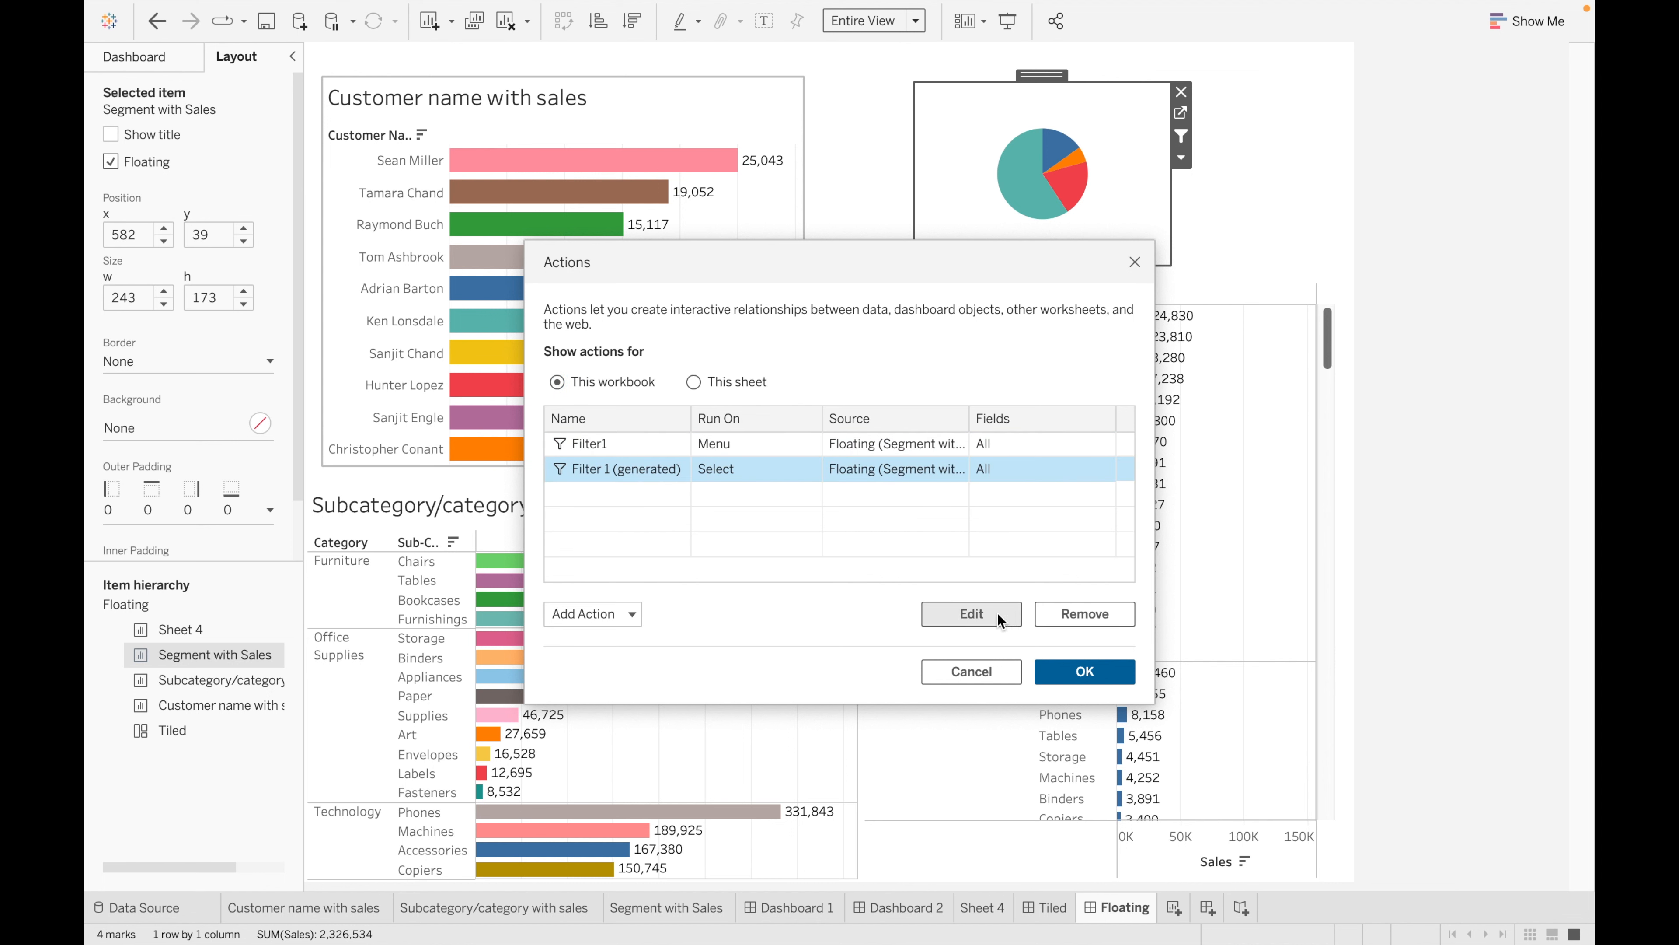
pyautogui.click(1060, 621)
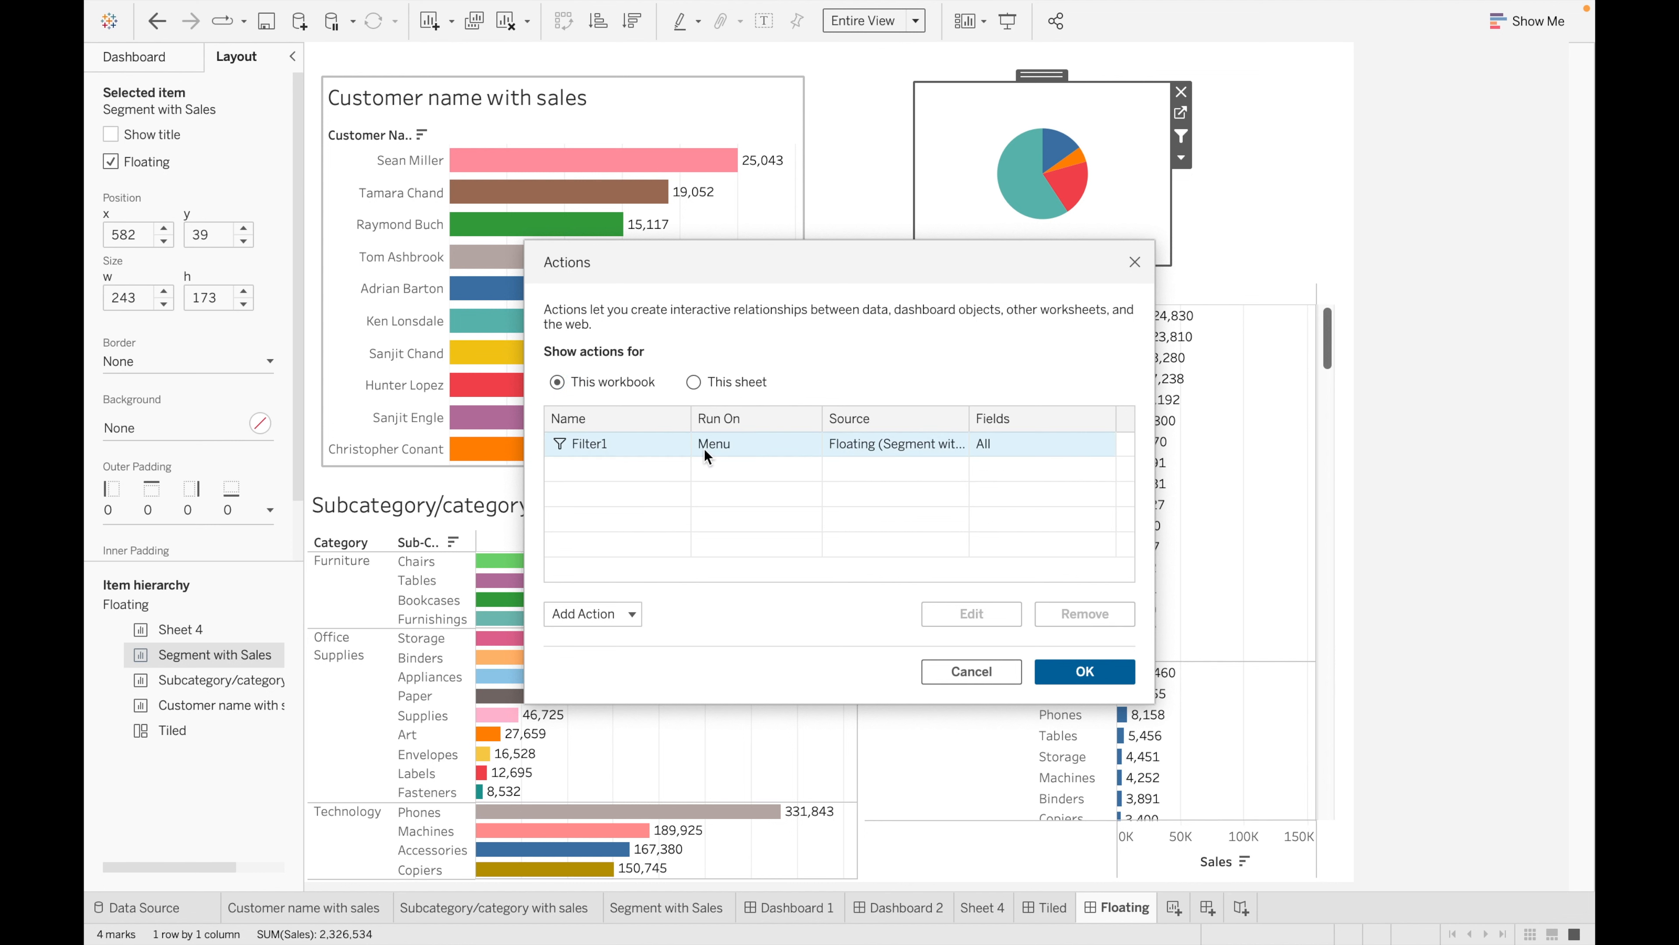
pyautogui.click(705, 449)
pyautogui.click(1075, 614)
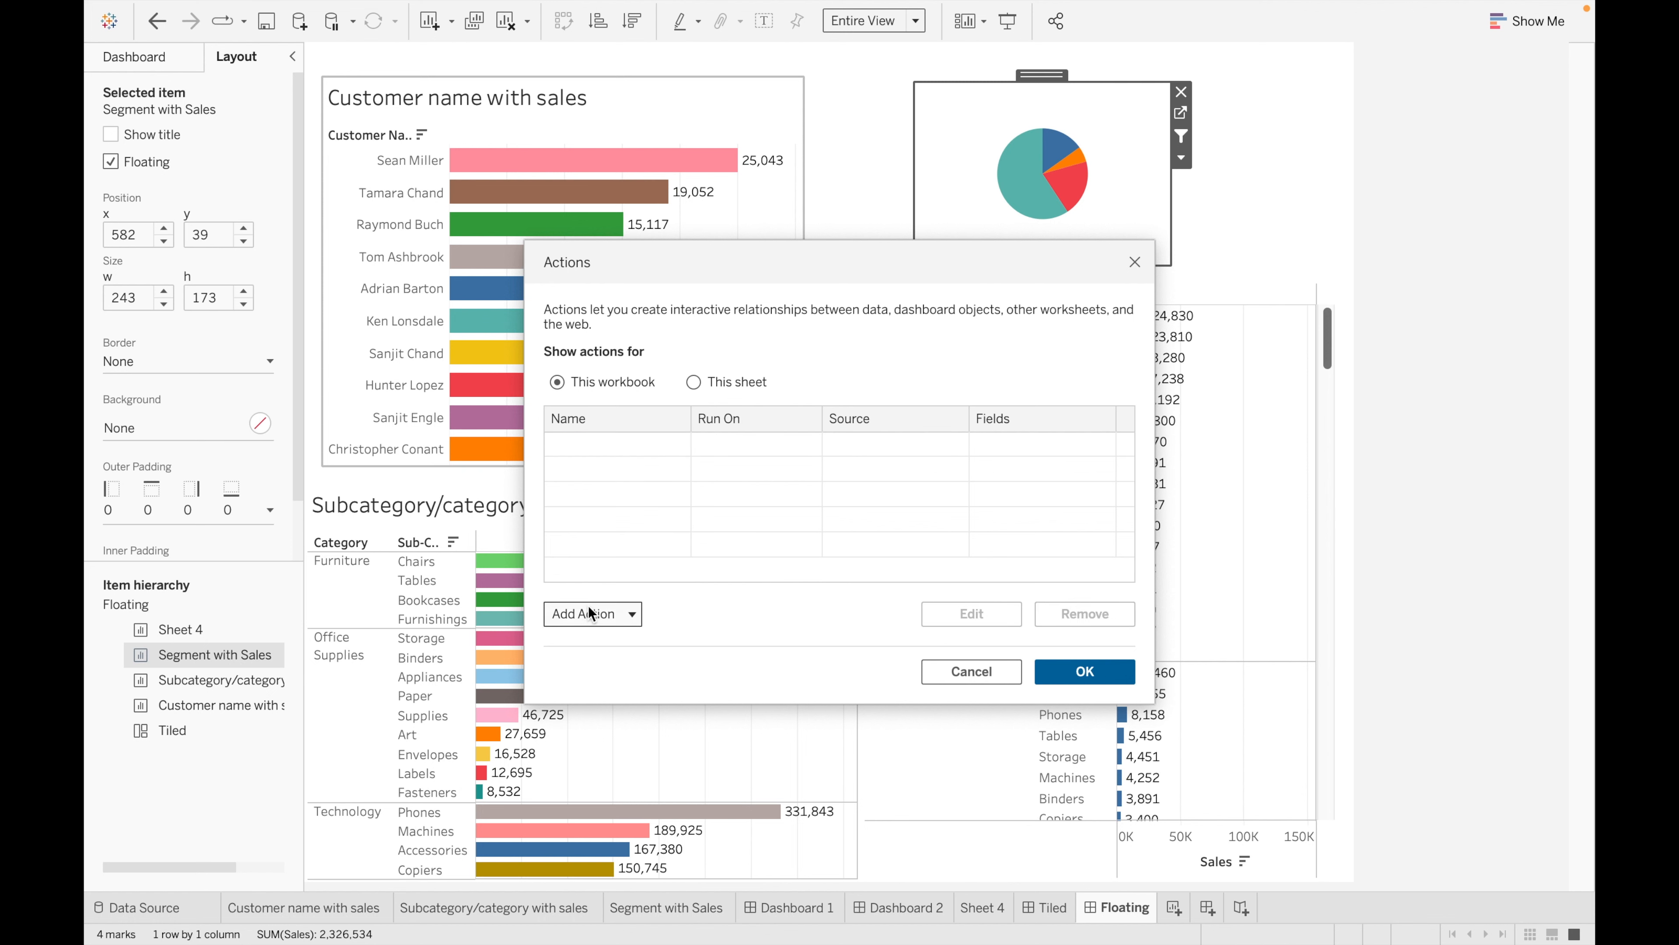
# - Add a filter action run on Select, with only Segment with Sales as source and all four Floating dashboard sheets as targets
pyautogui.click(591, 616)
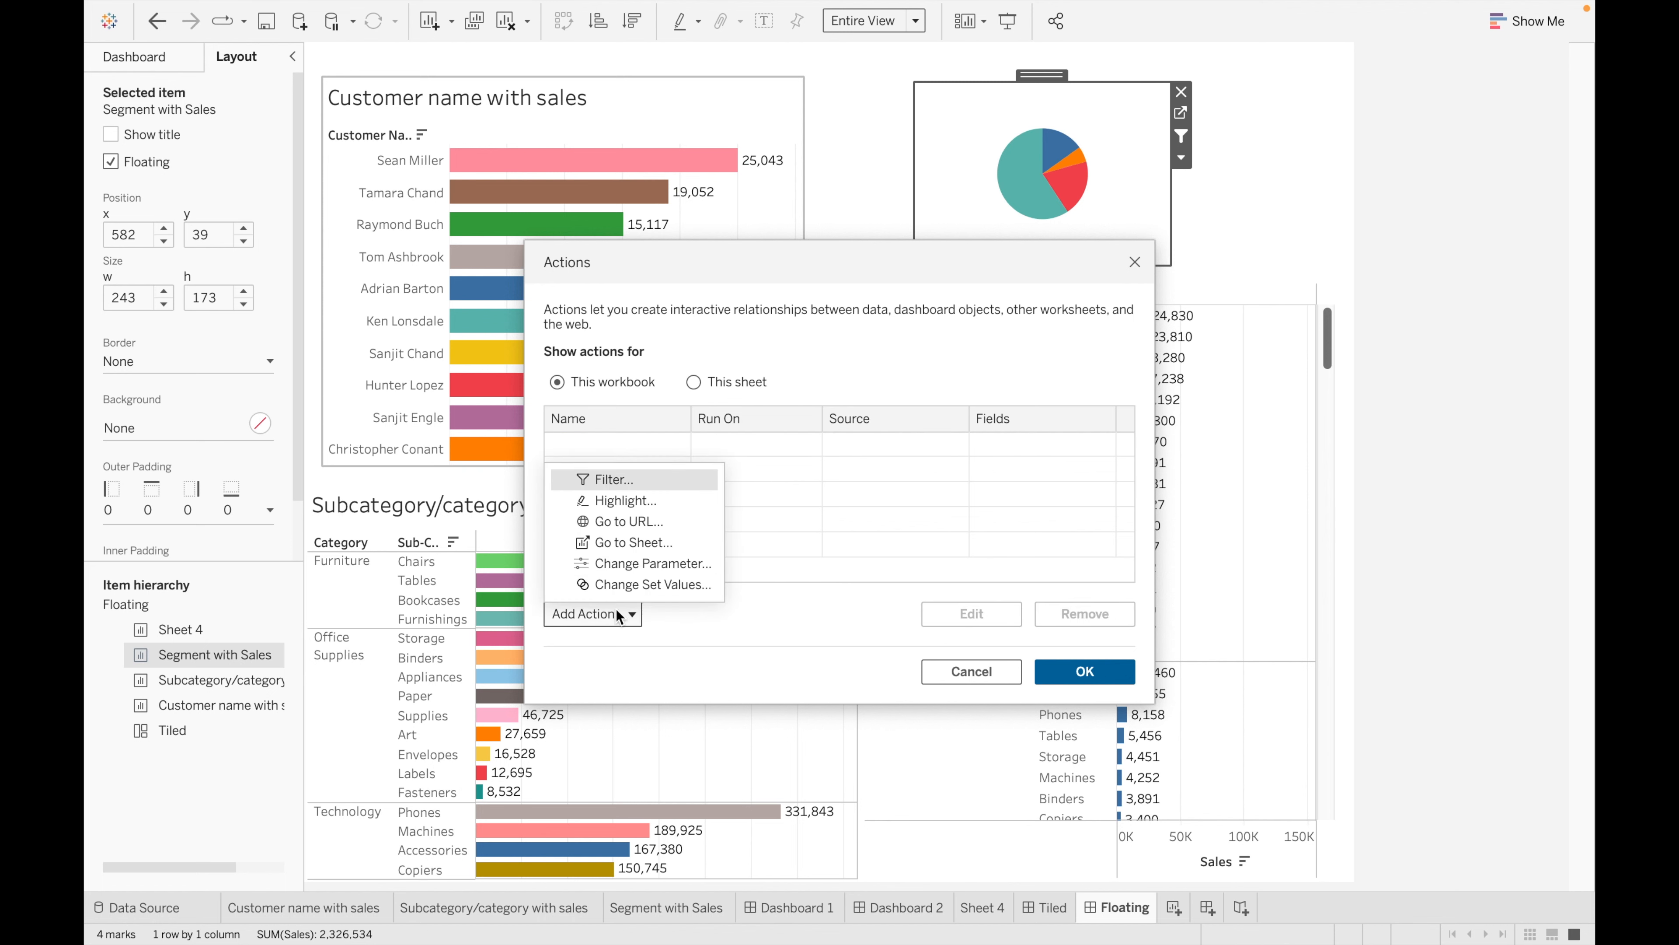
pyautogui.click(661, 481)
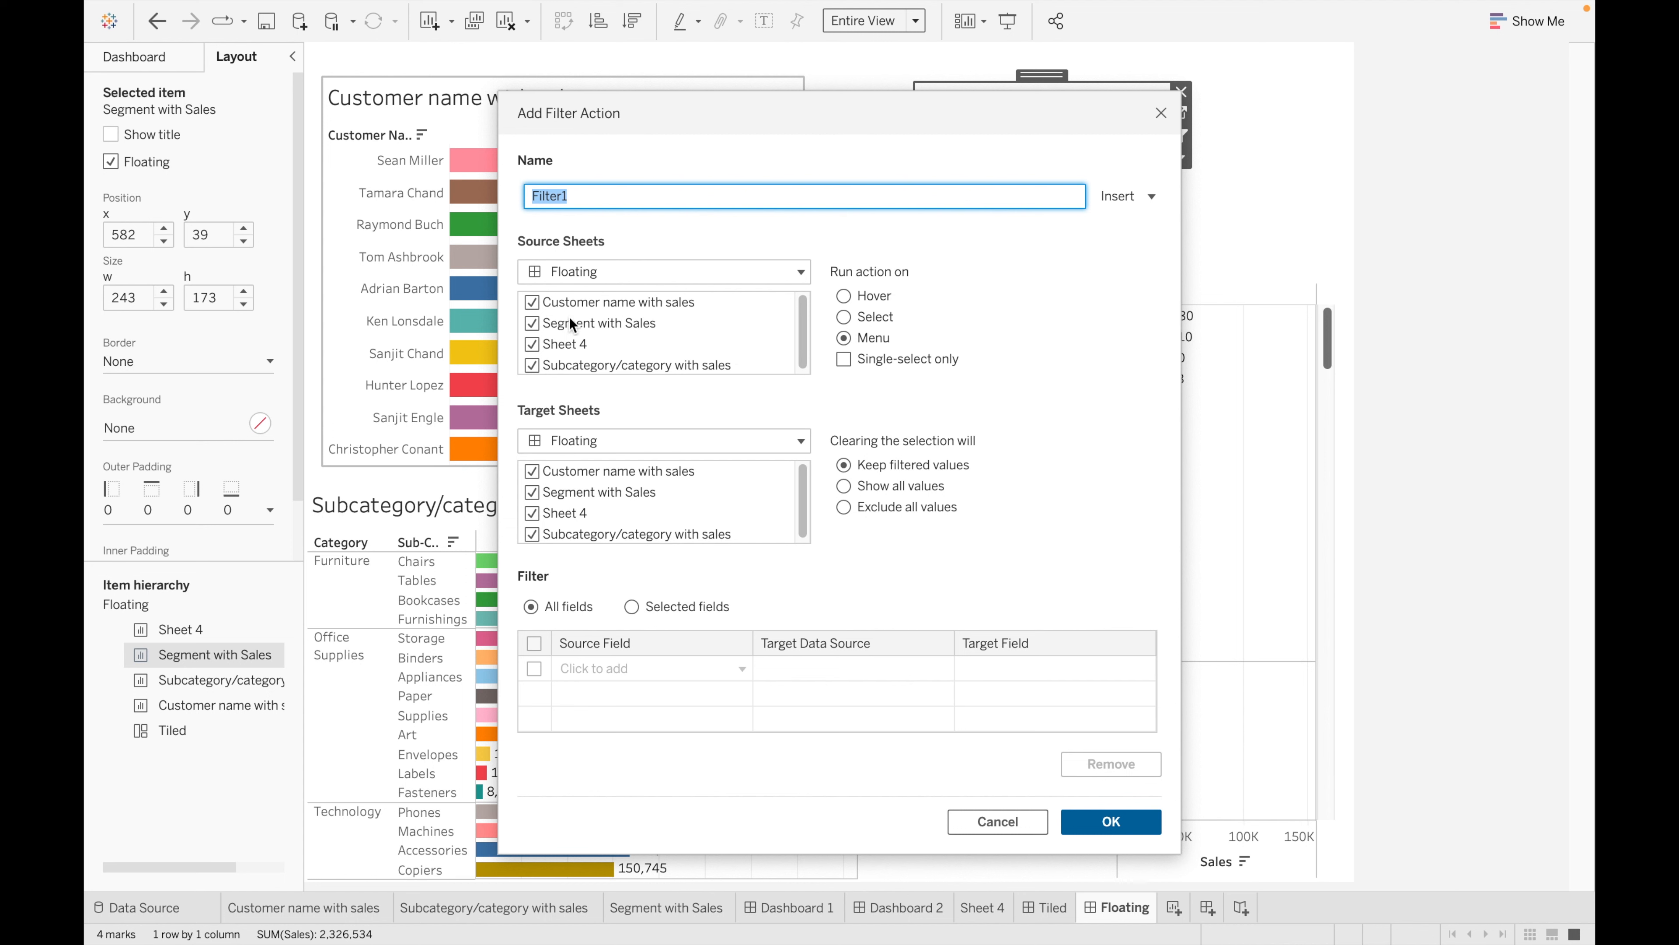
pyautogui.click(630, 240)
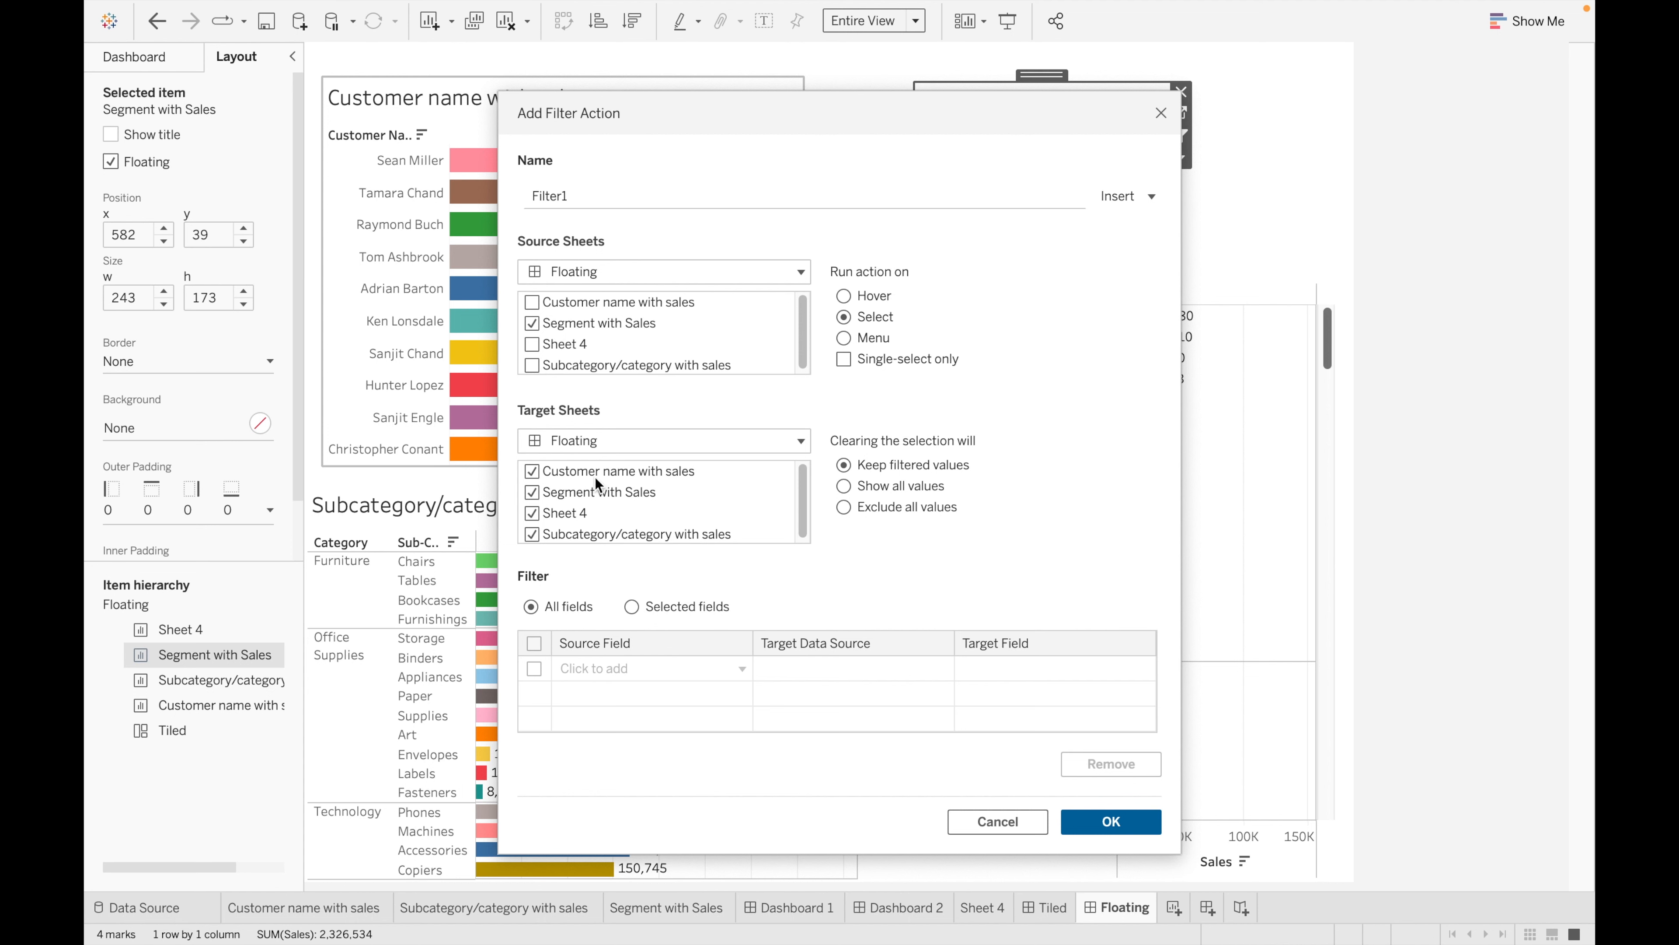
pyautogui.scroll(-1, 623, 511)
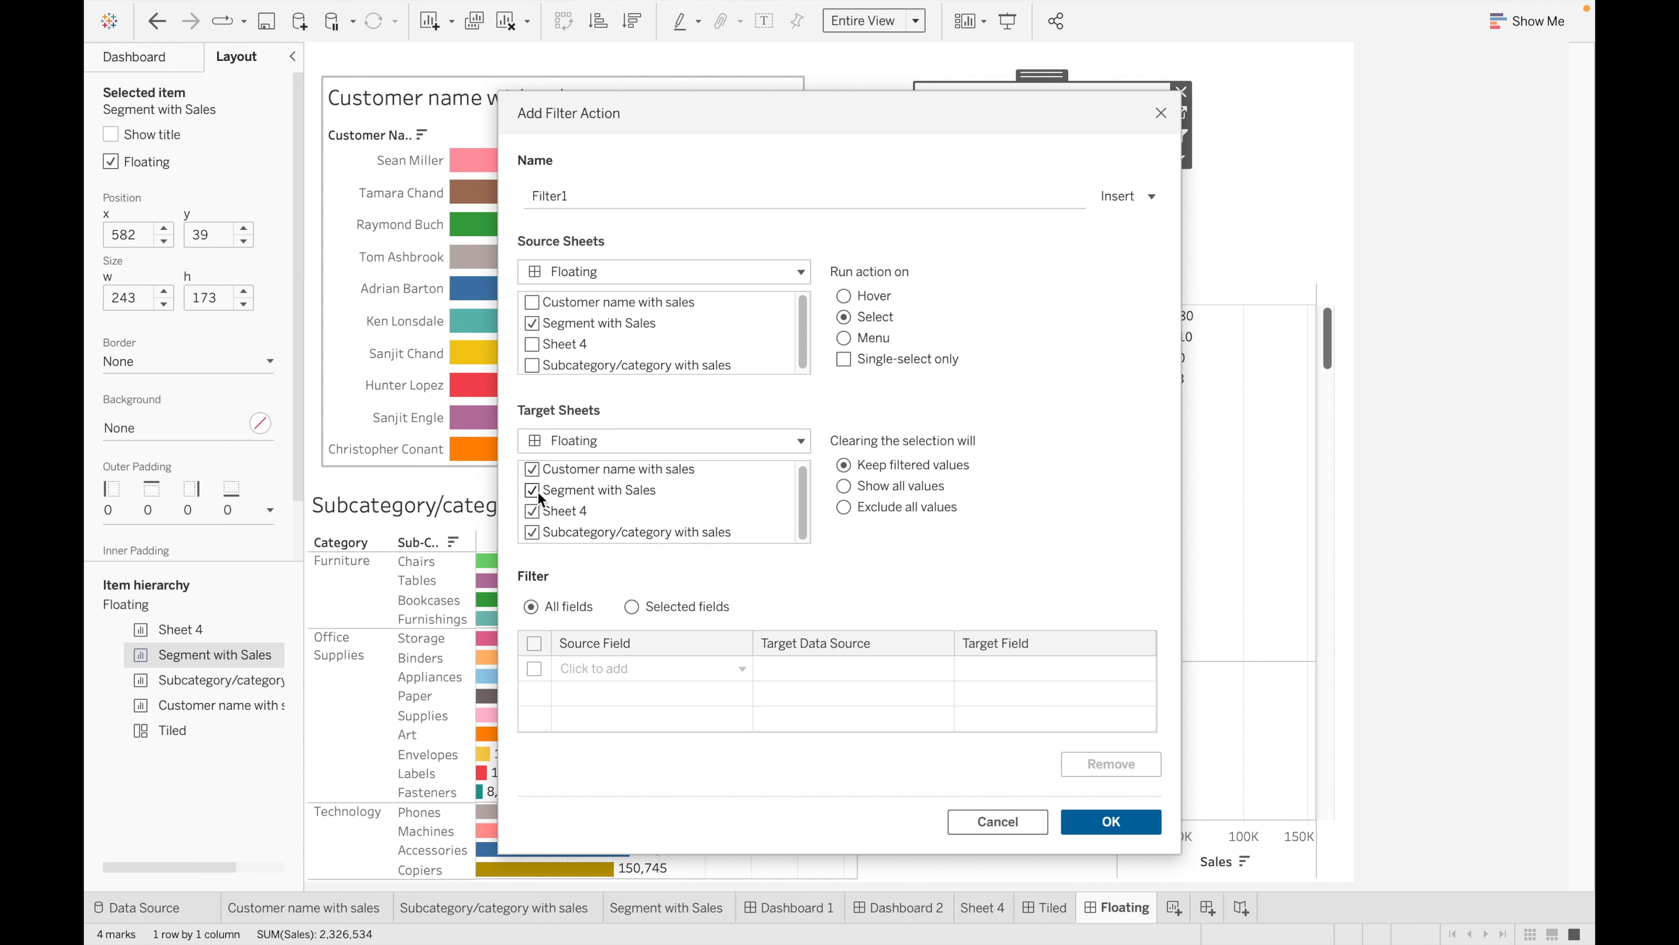
pyautogui.click(1095, 830)
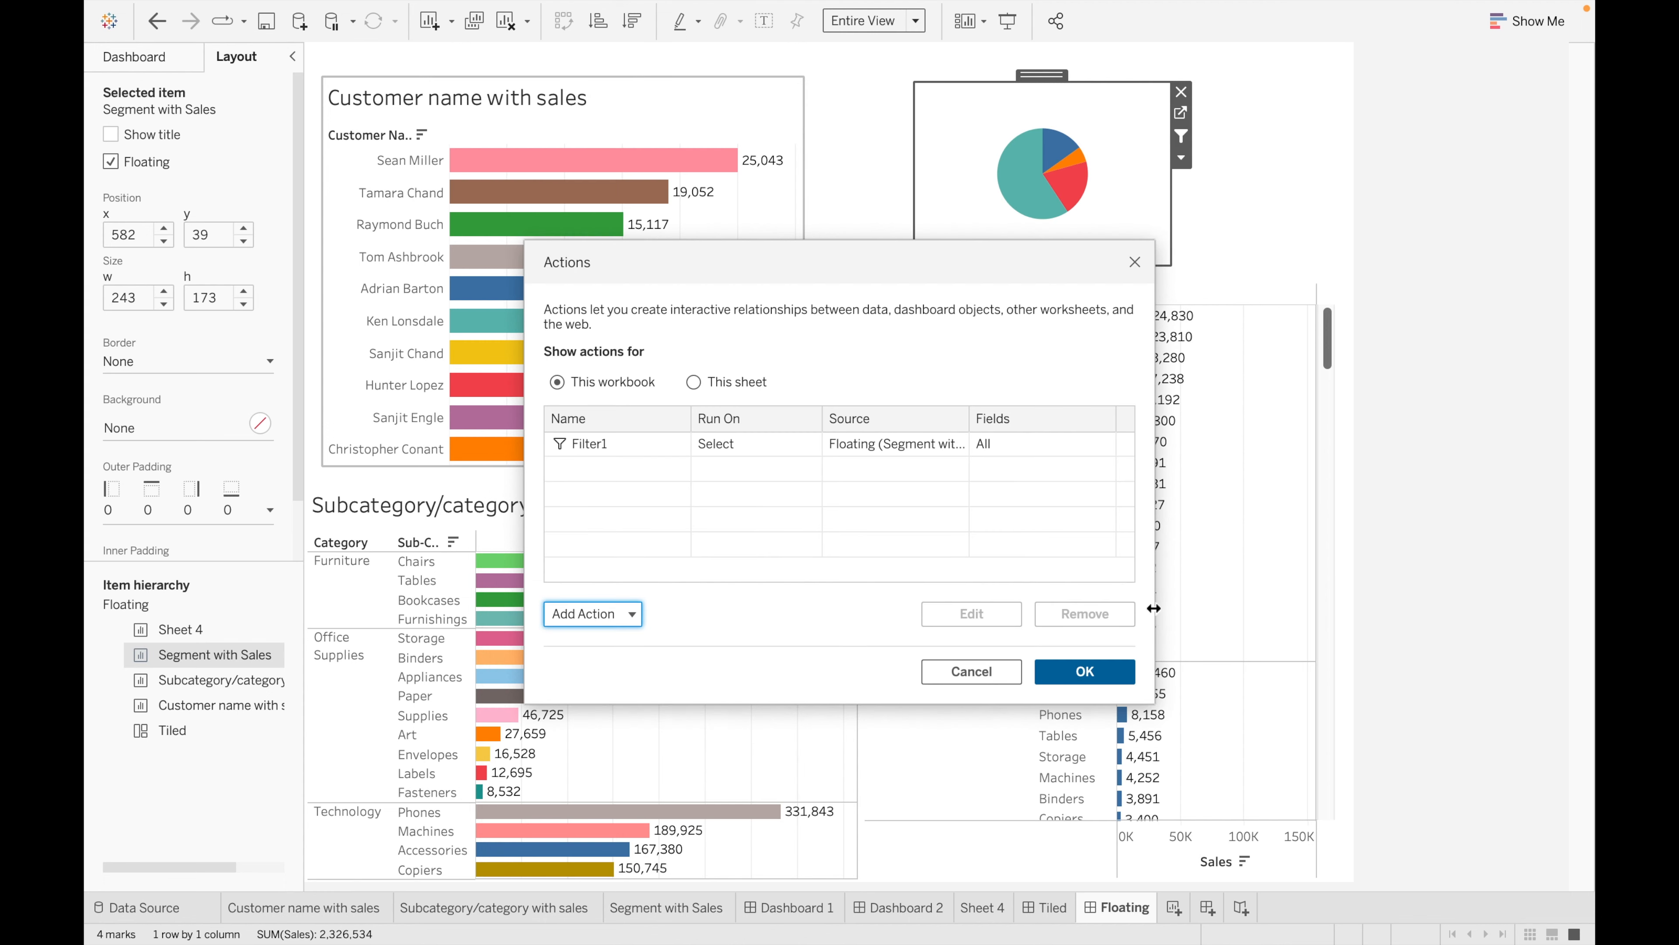
pyautogui.click(1084, 671)
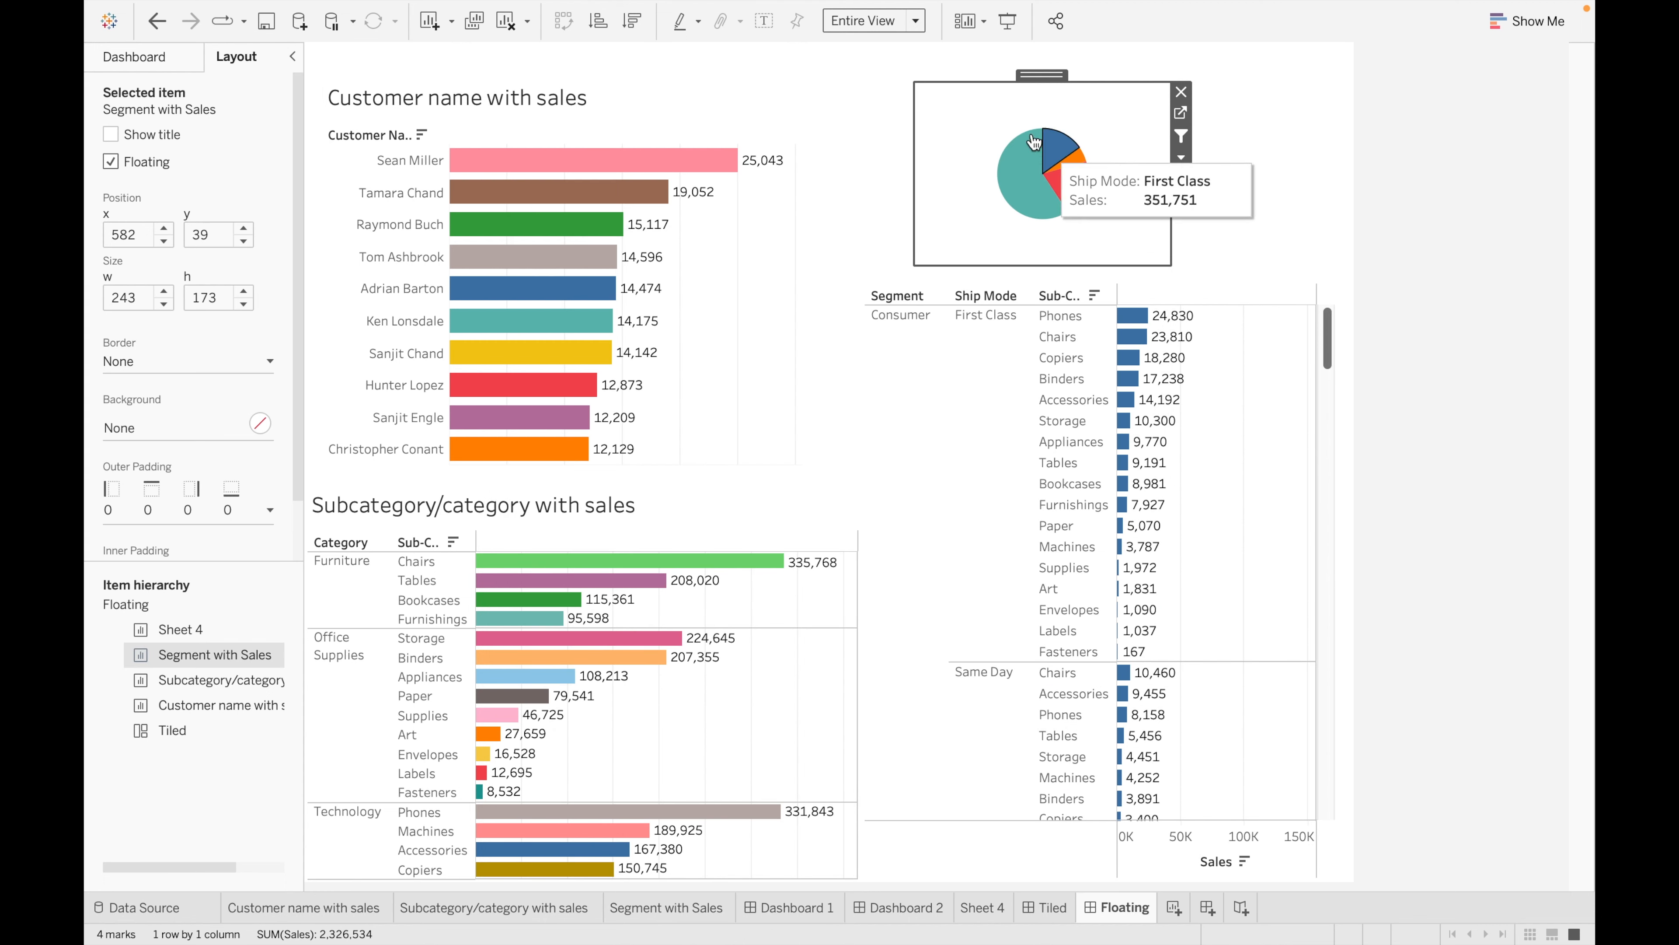
# - Test the filter action by selecting the Standard Class, First Class and Second Class pie slices, and clear the selection
pyautogui.click(1033, 178)
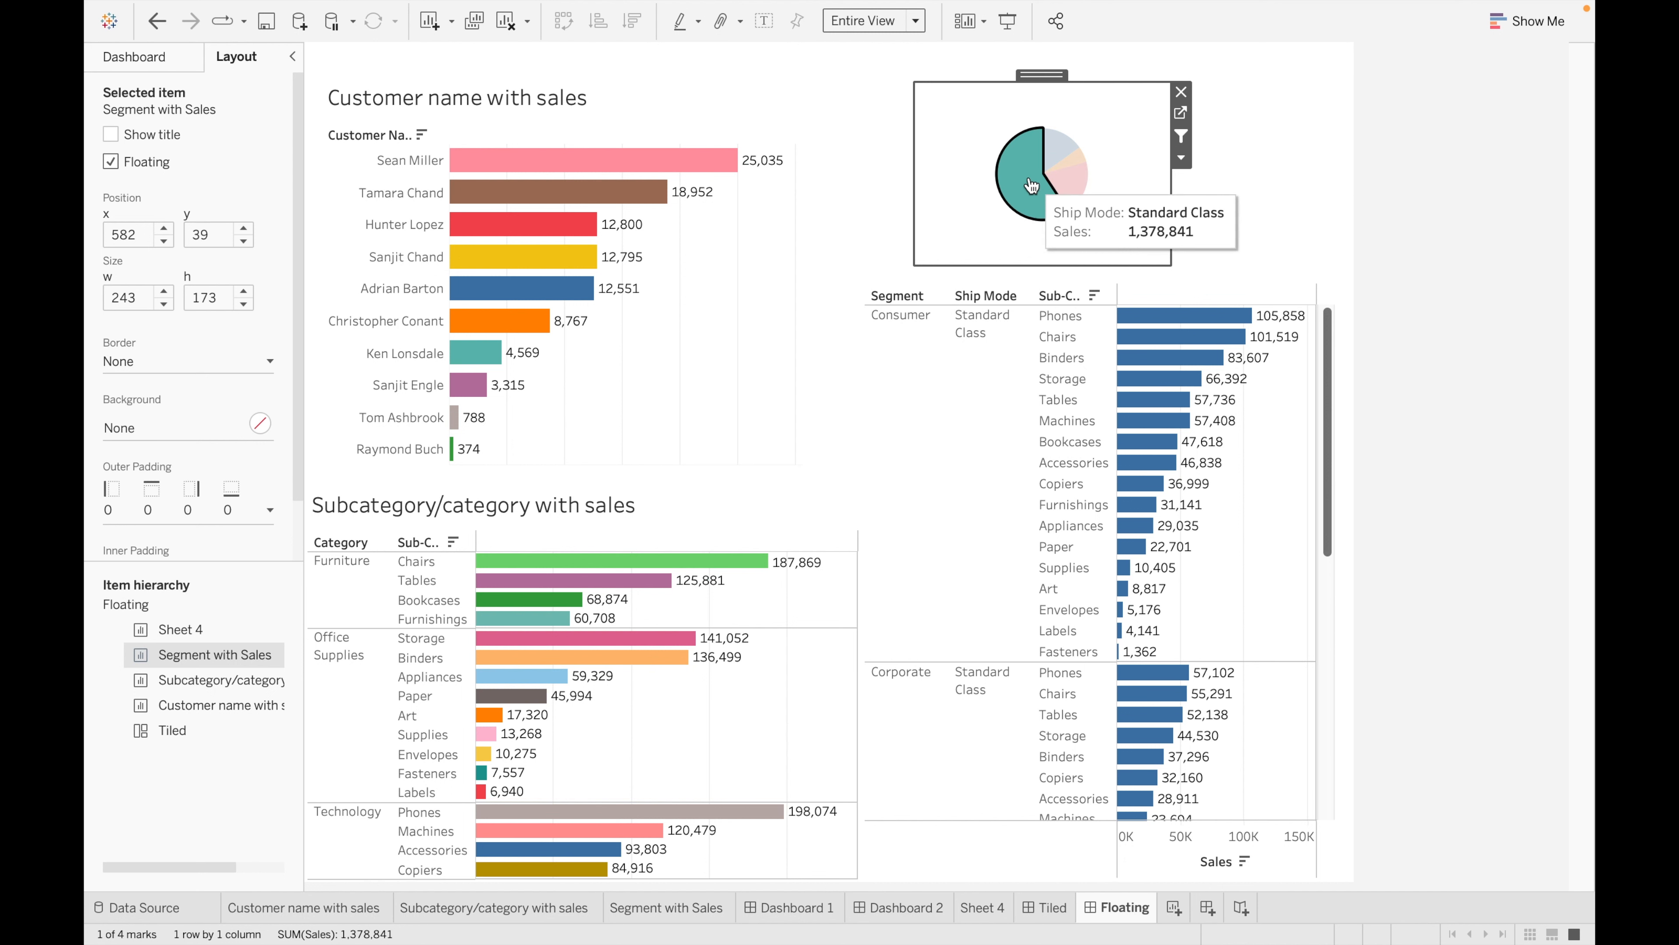
pyautogui.moveTo(1028, 184)
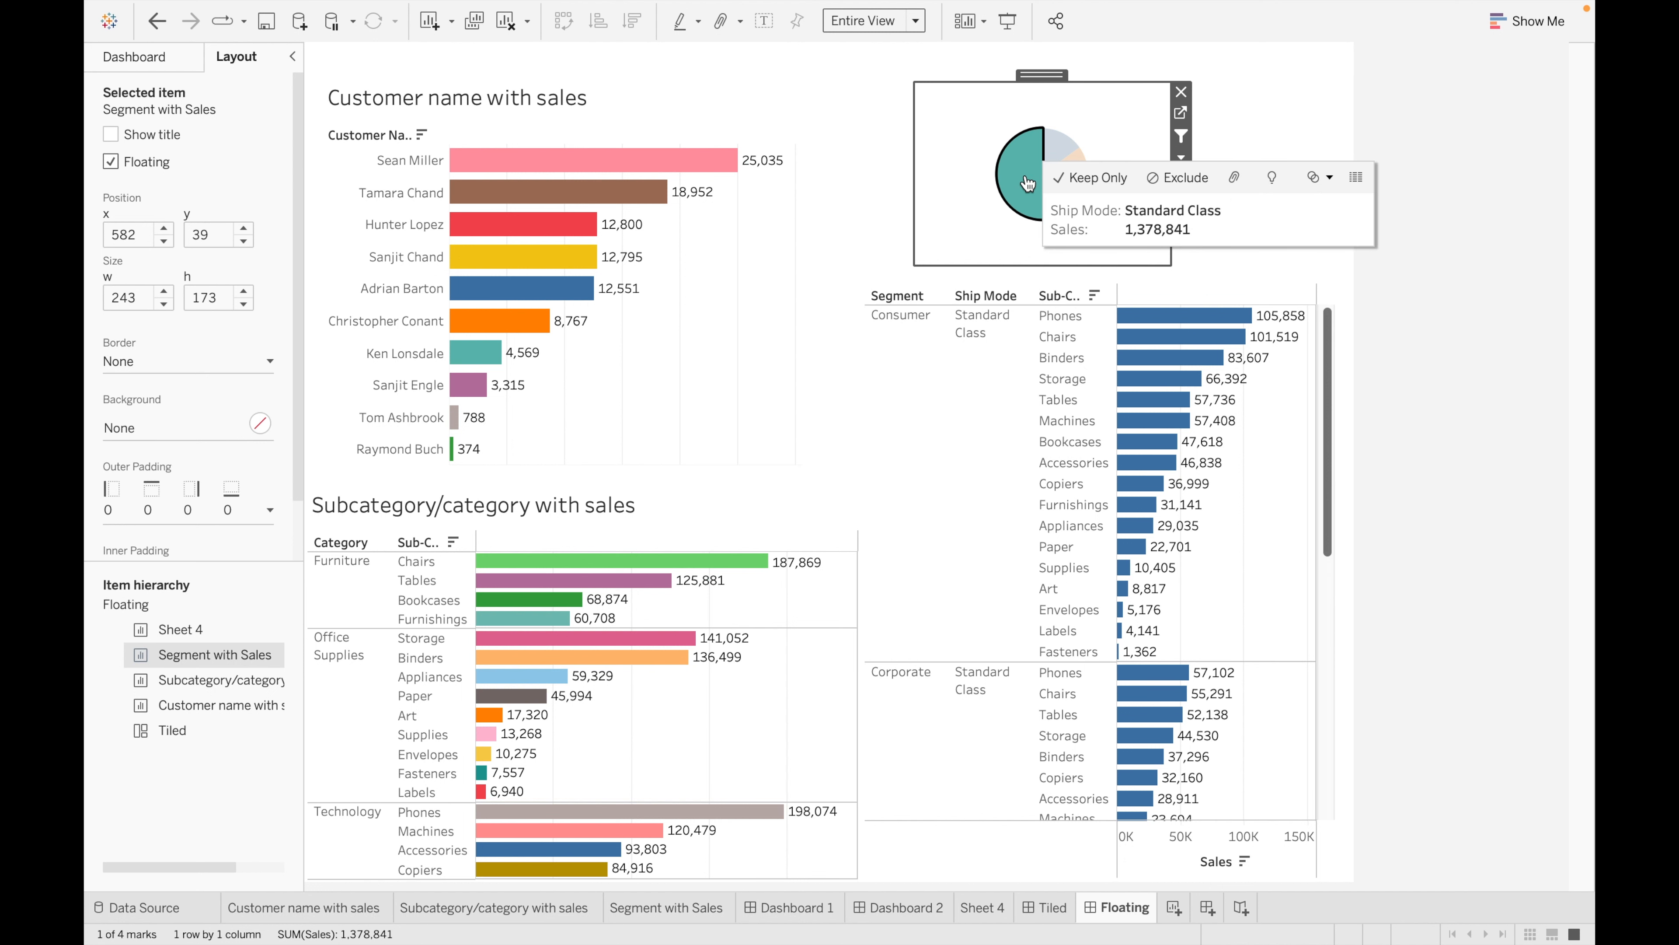
pyautogui.click(1053, 154)
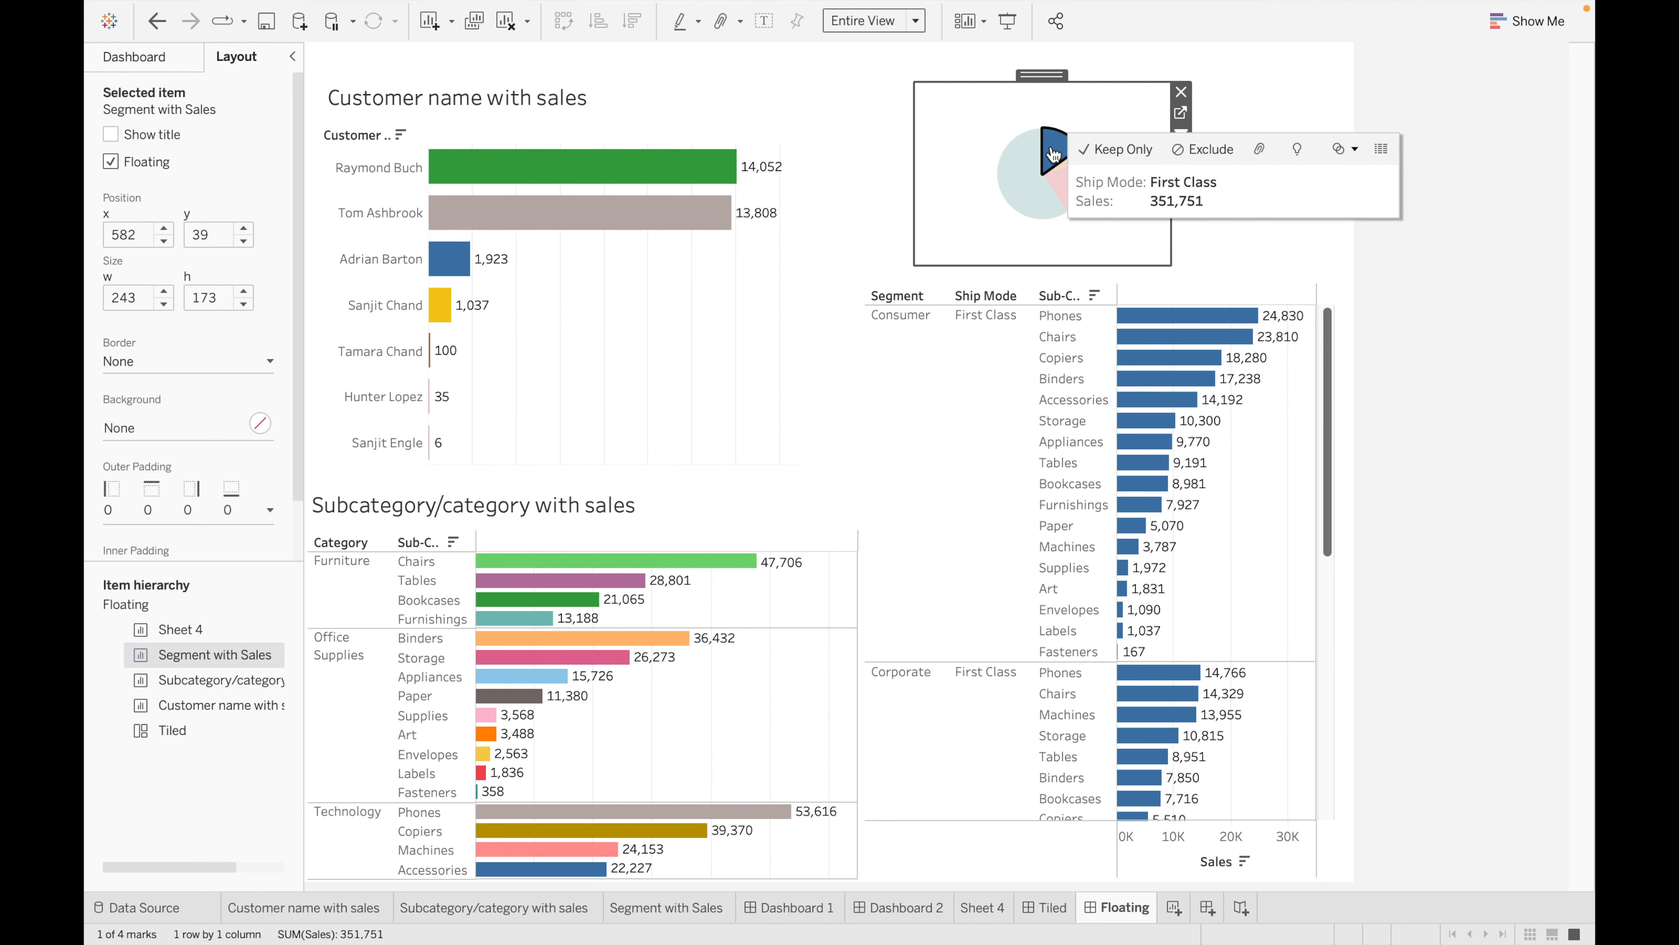
pyautogui.click(1060, 190)
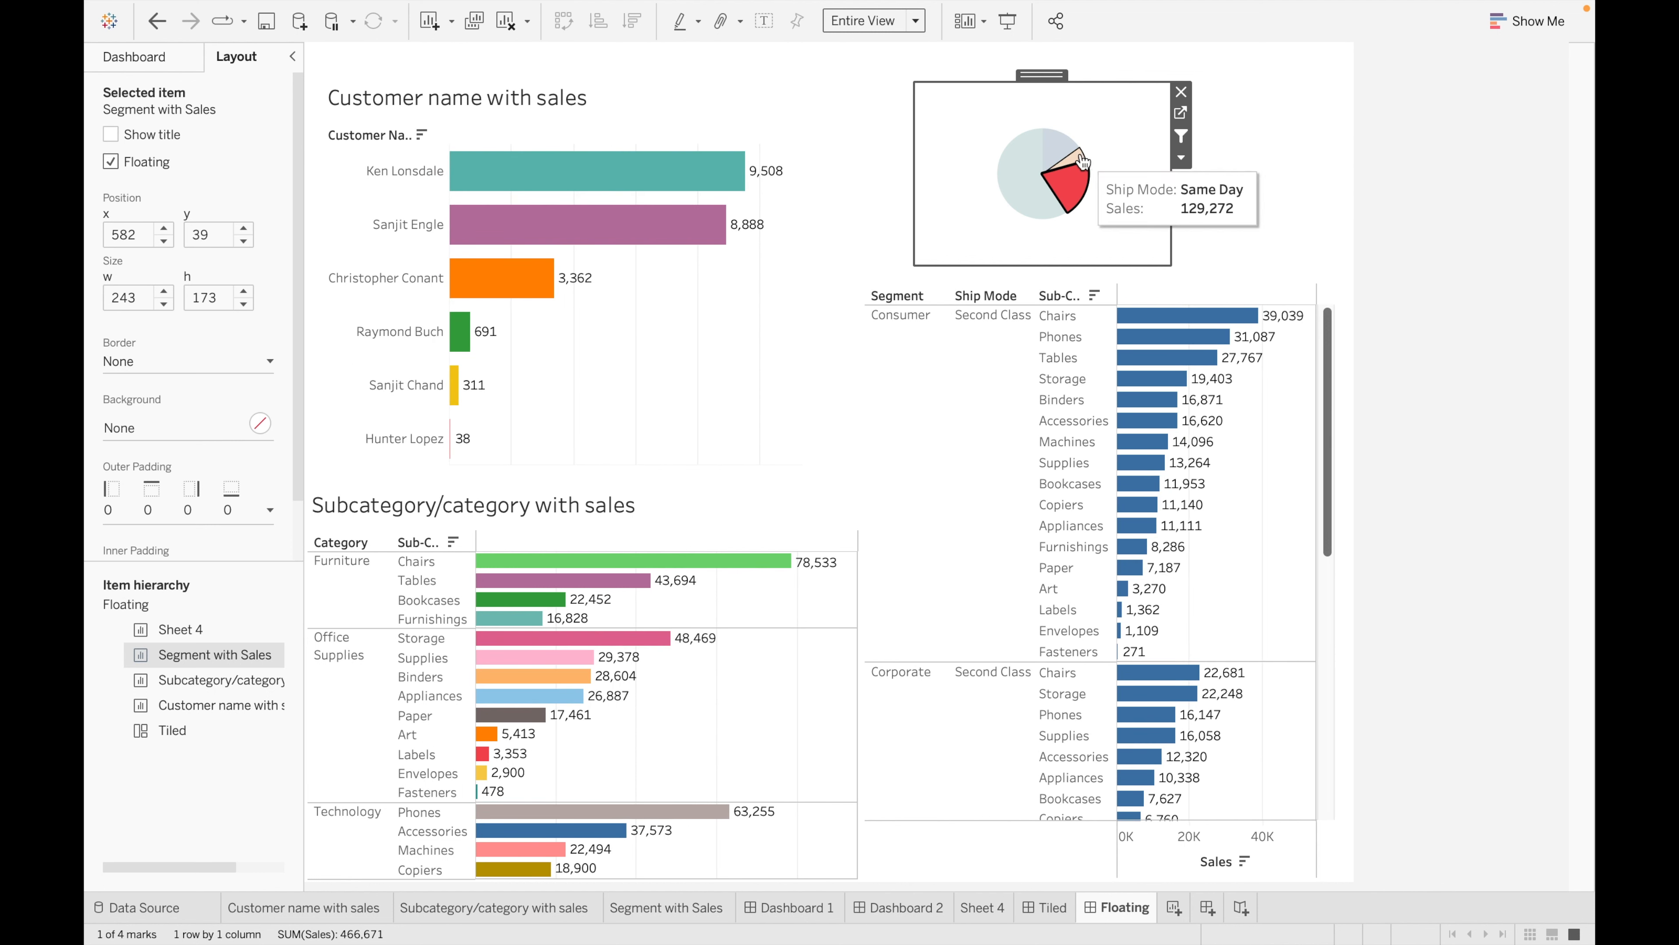
pyautogui.click(1128, 111)
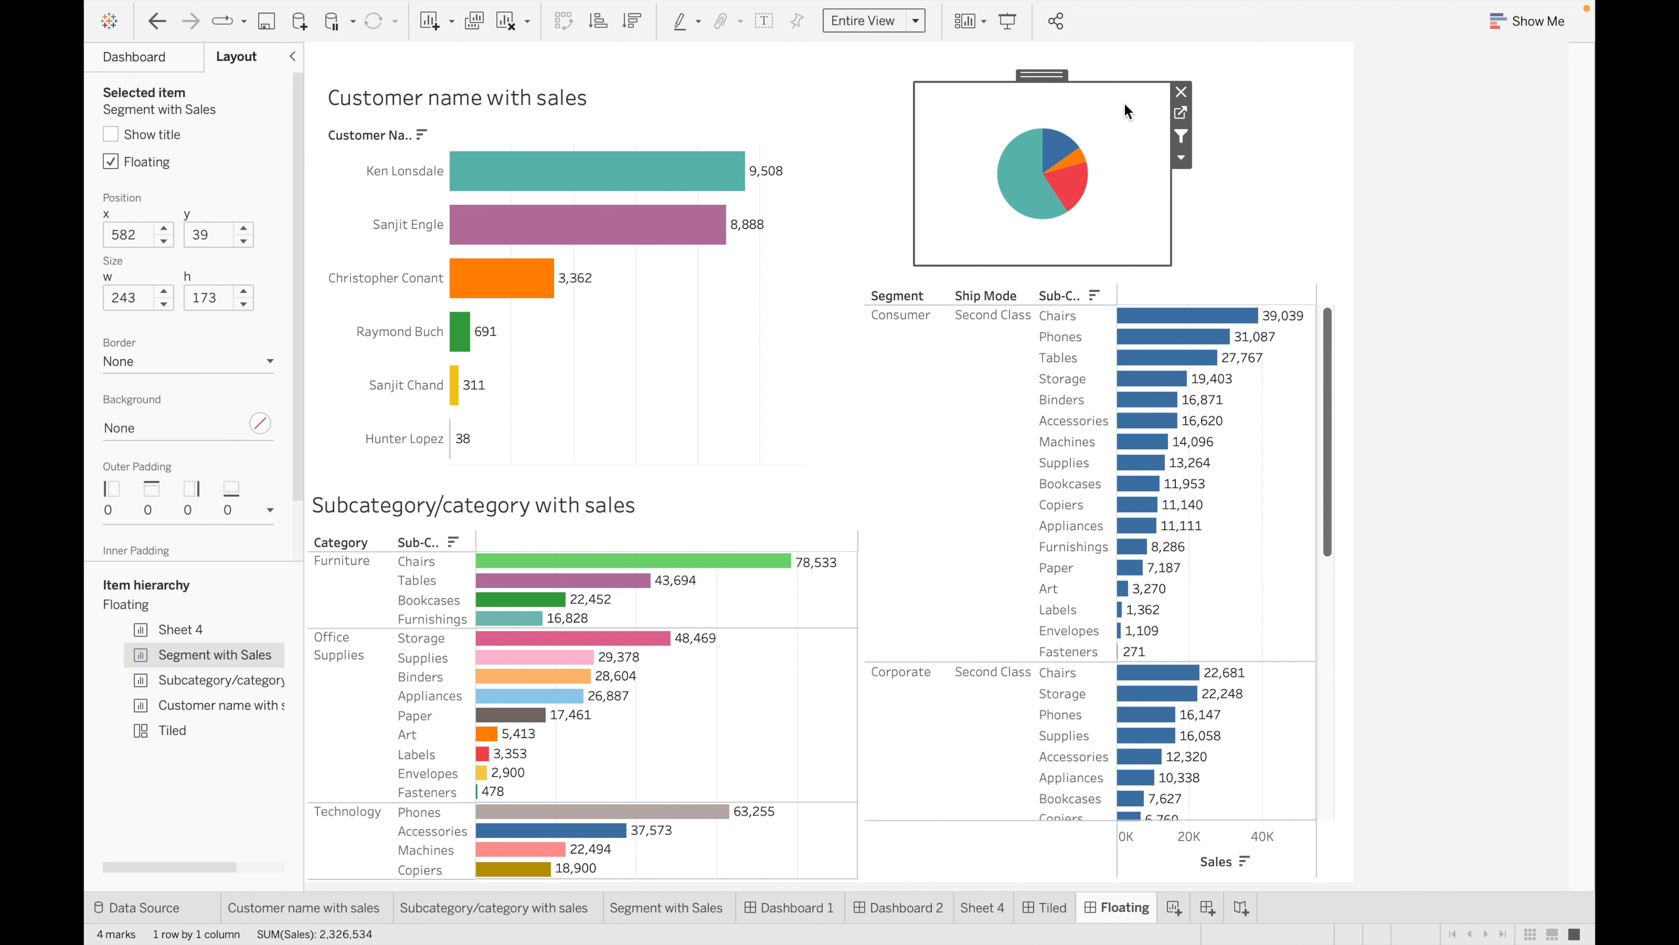
# - Turn the Segment with Sales pie's use as a filter off and on again
pyautogui.click(1181, 138)
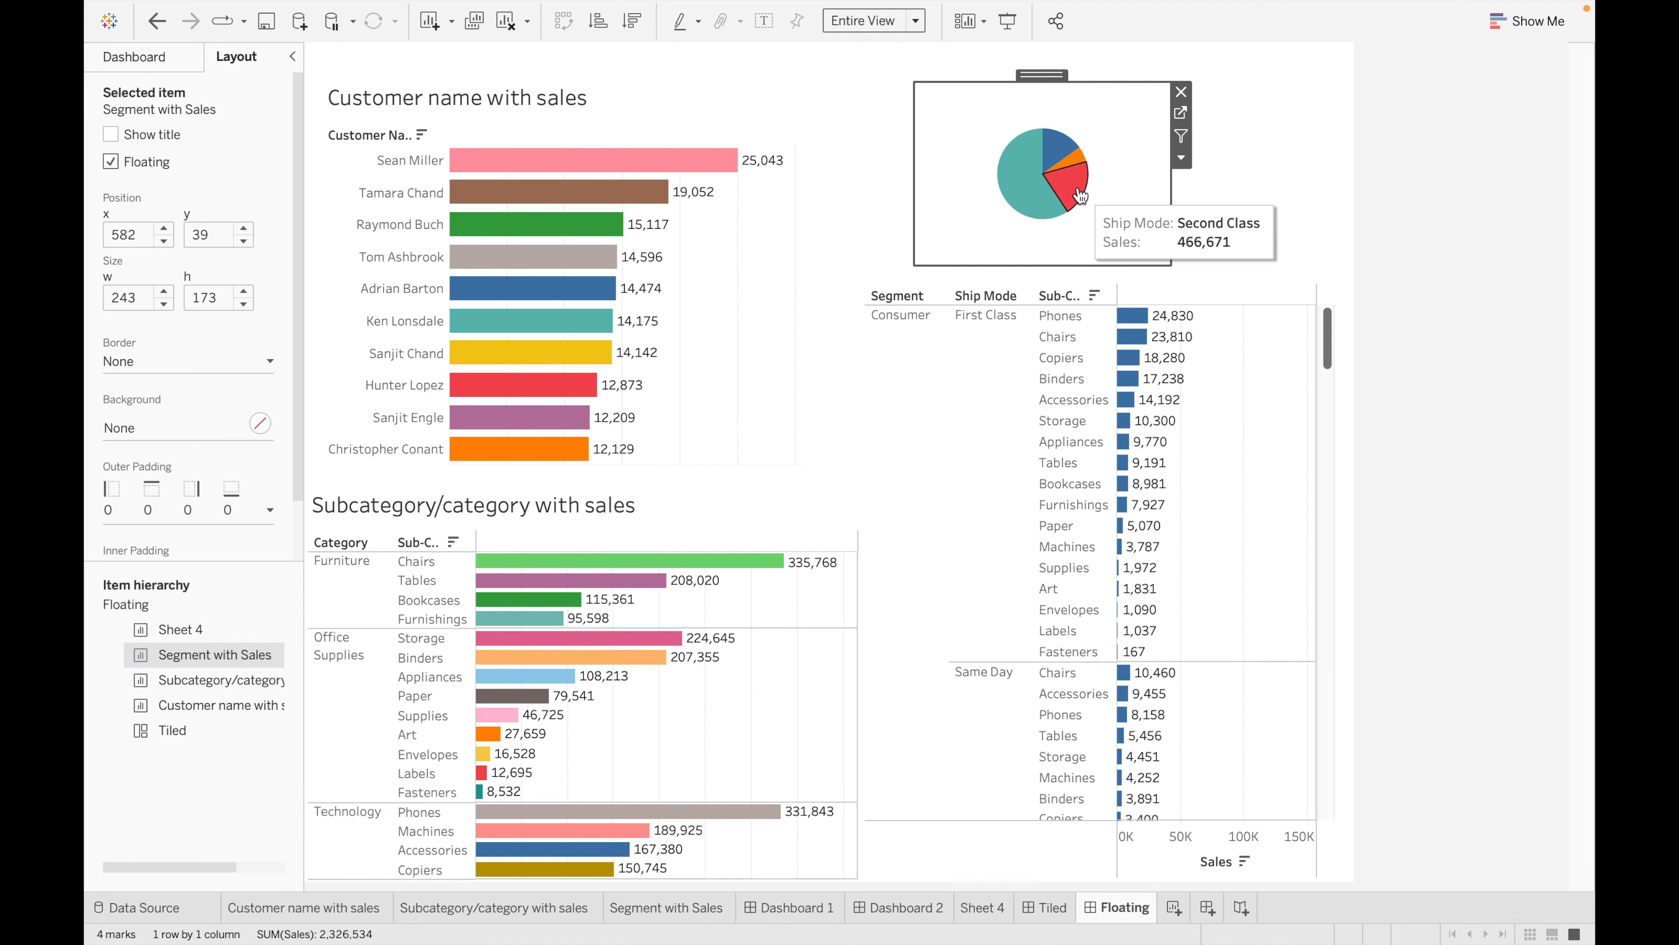
pyautogui.click(1182, 160)
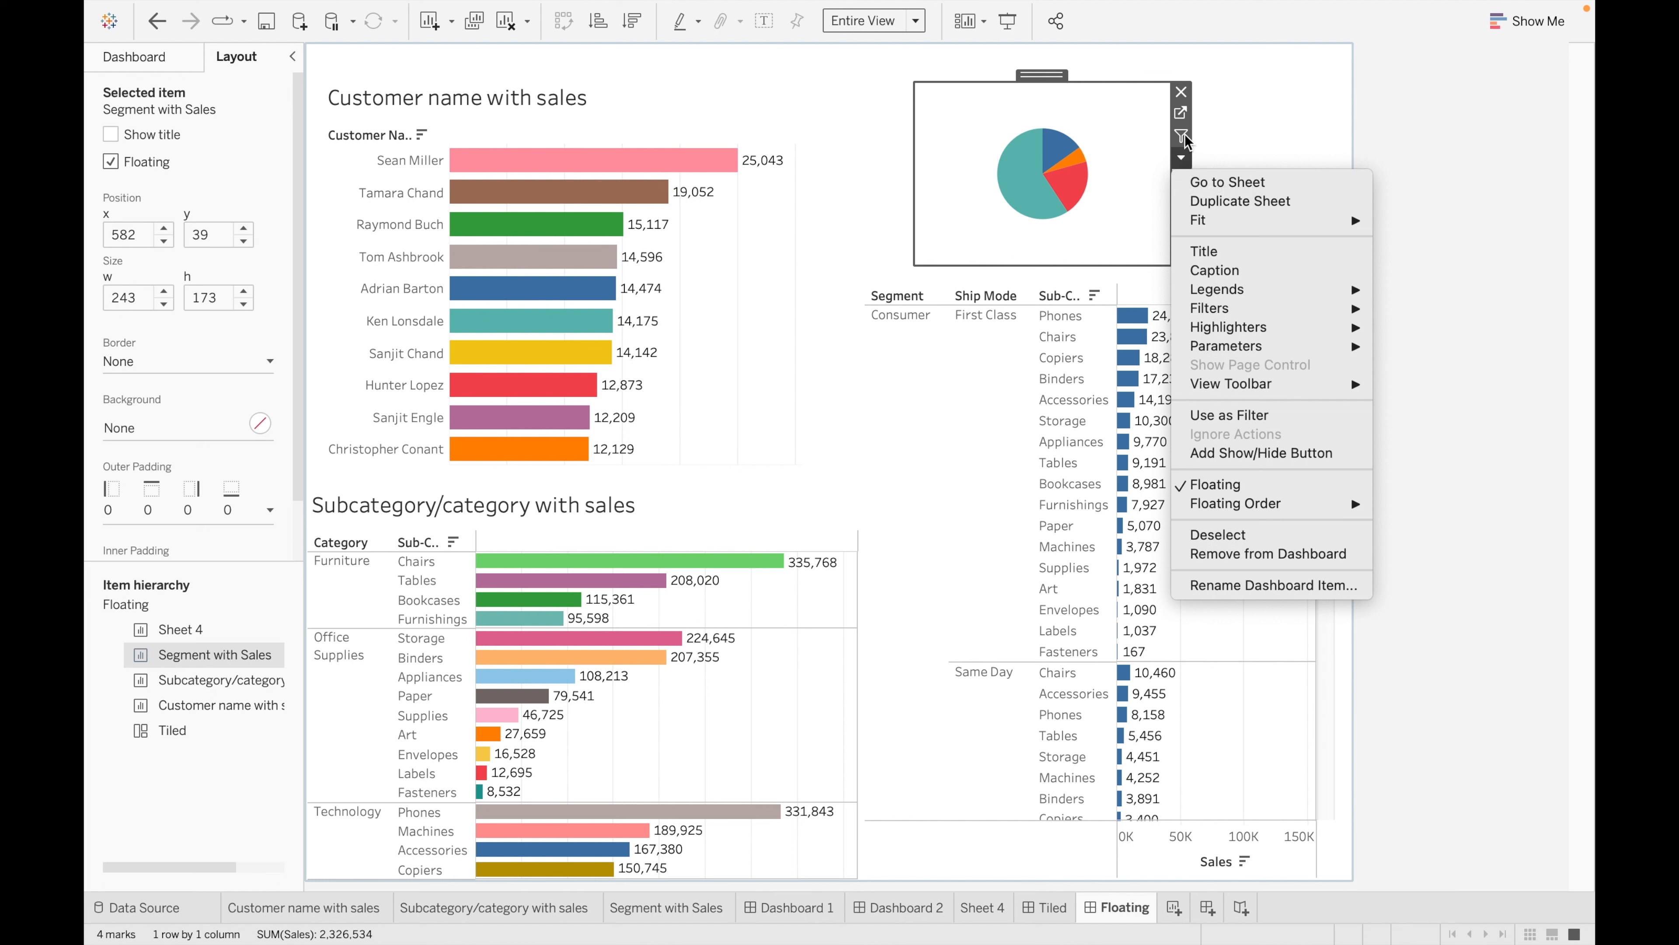
pyautogui.click(1184, 138)
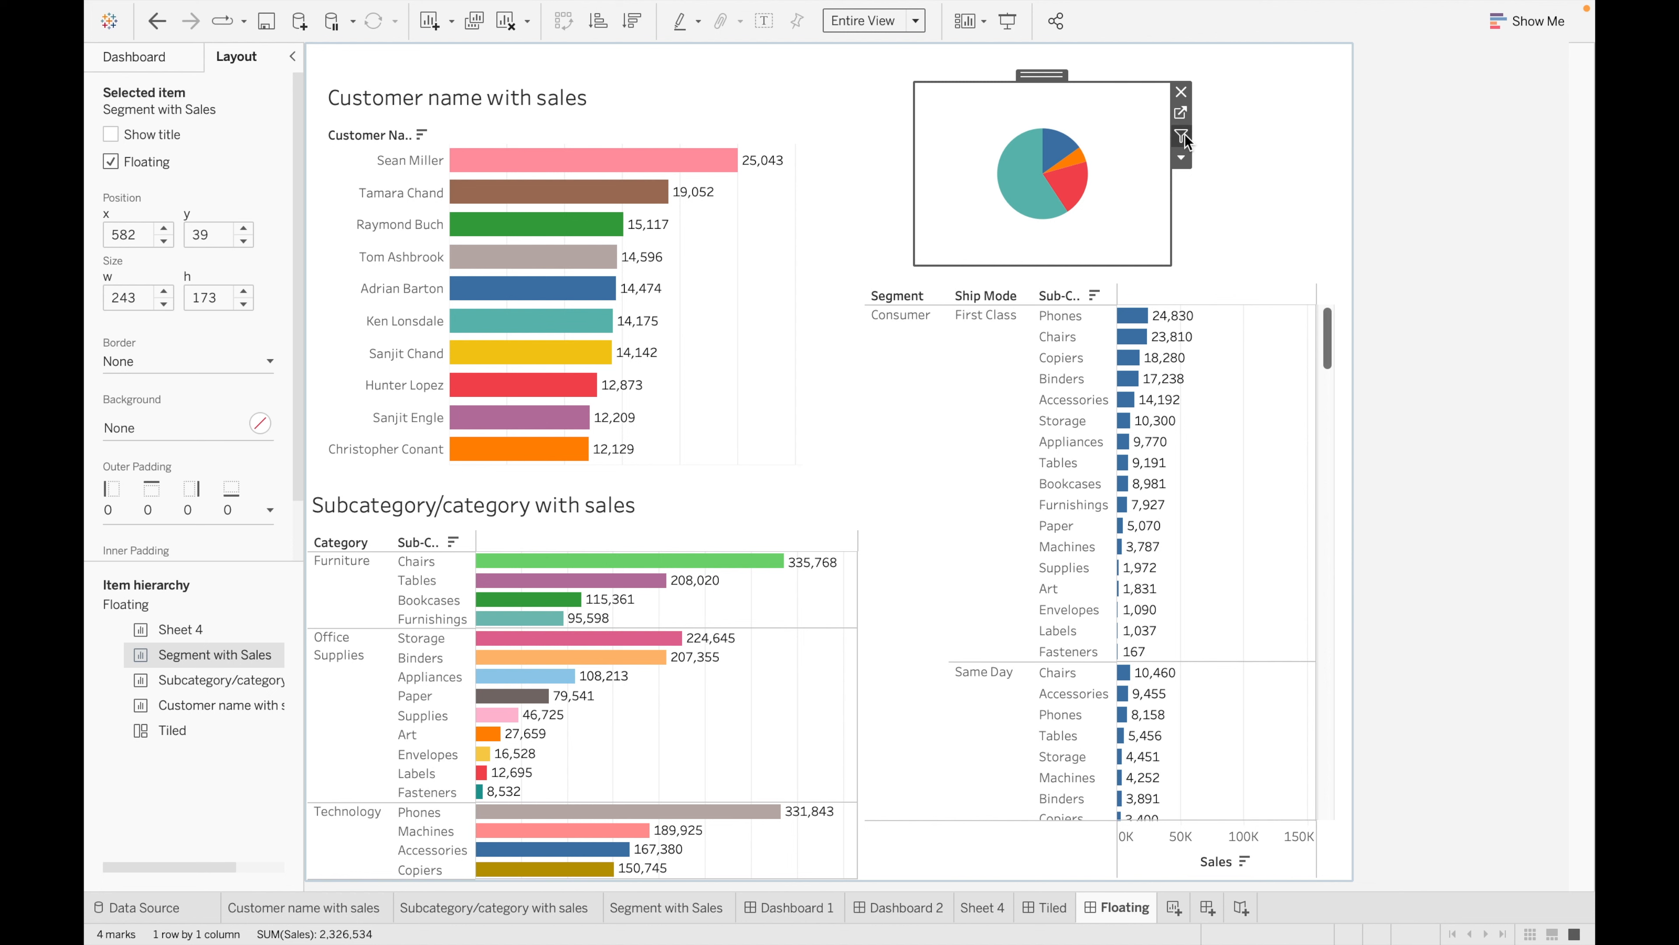
pyautogui.click(1182, 137)
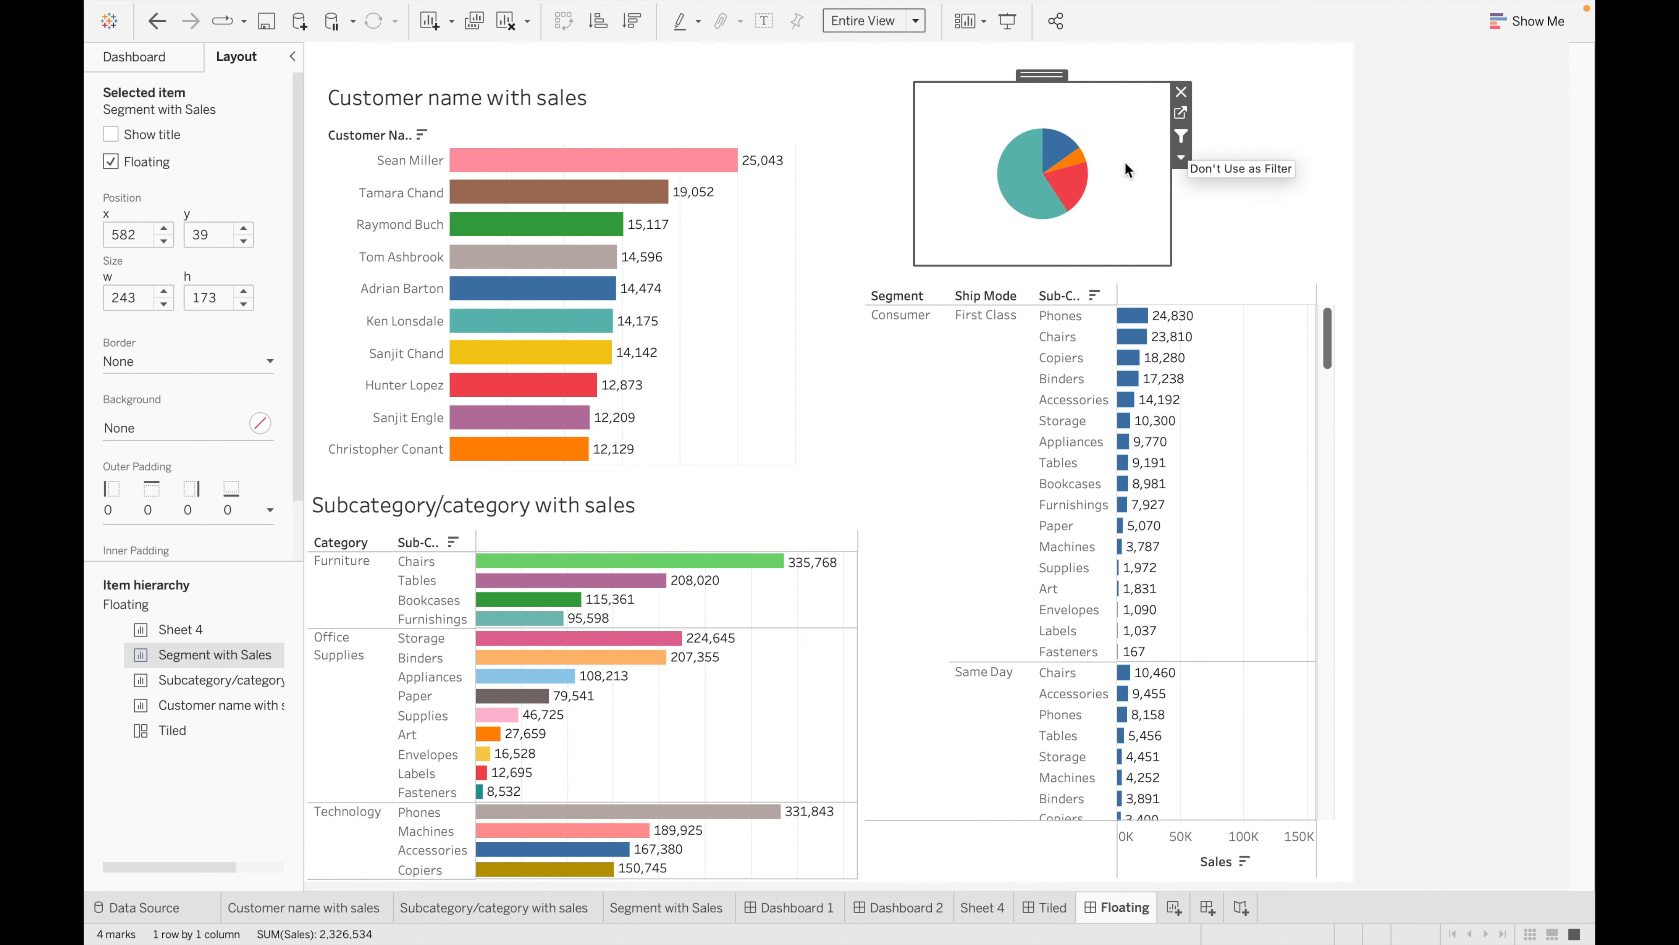
# - Check the pie's filtering of the other sheets by selecting and deselecting the Standard Class slice
pyautogui.click(1023, 157)
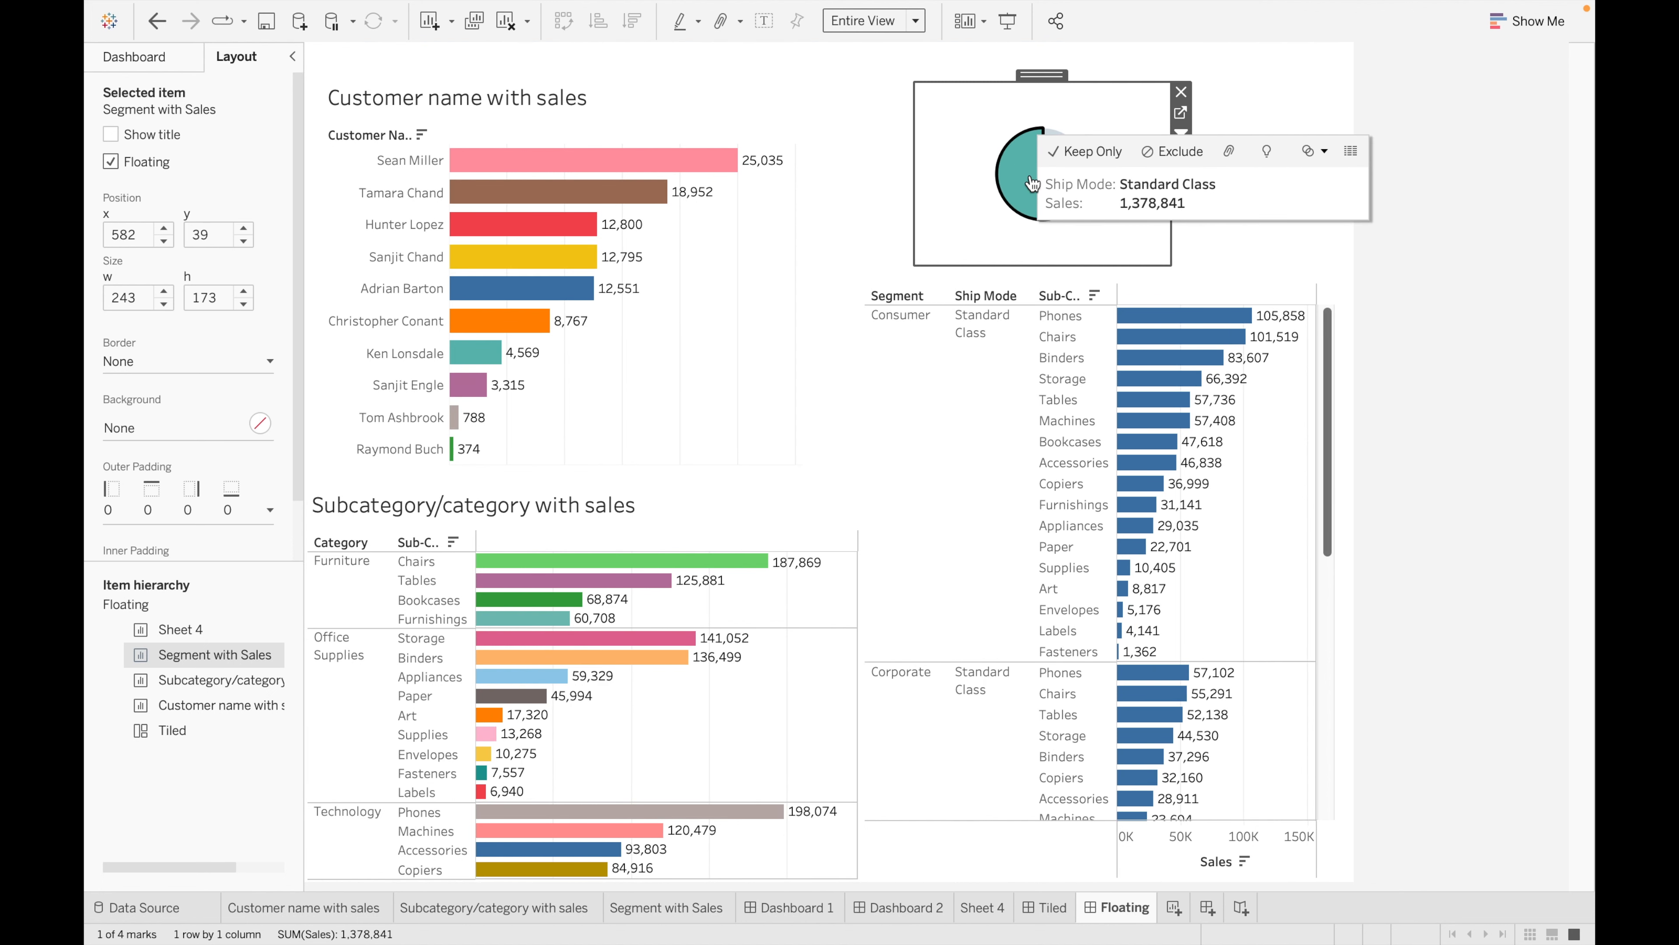
pyautogui.click(1058, 151)
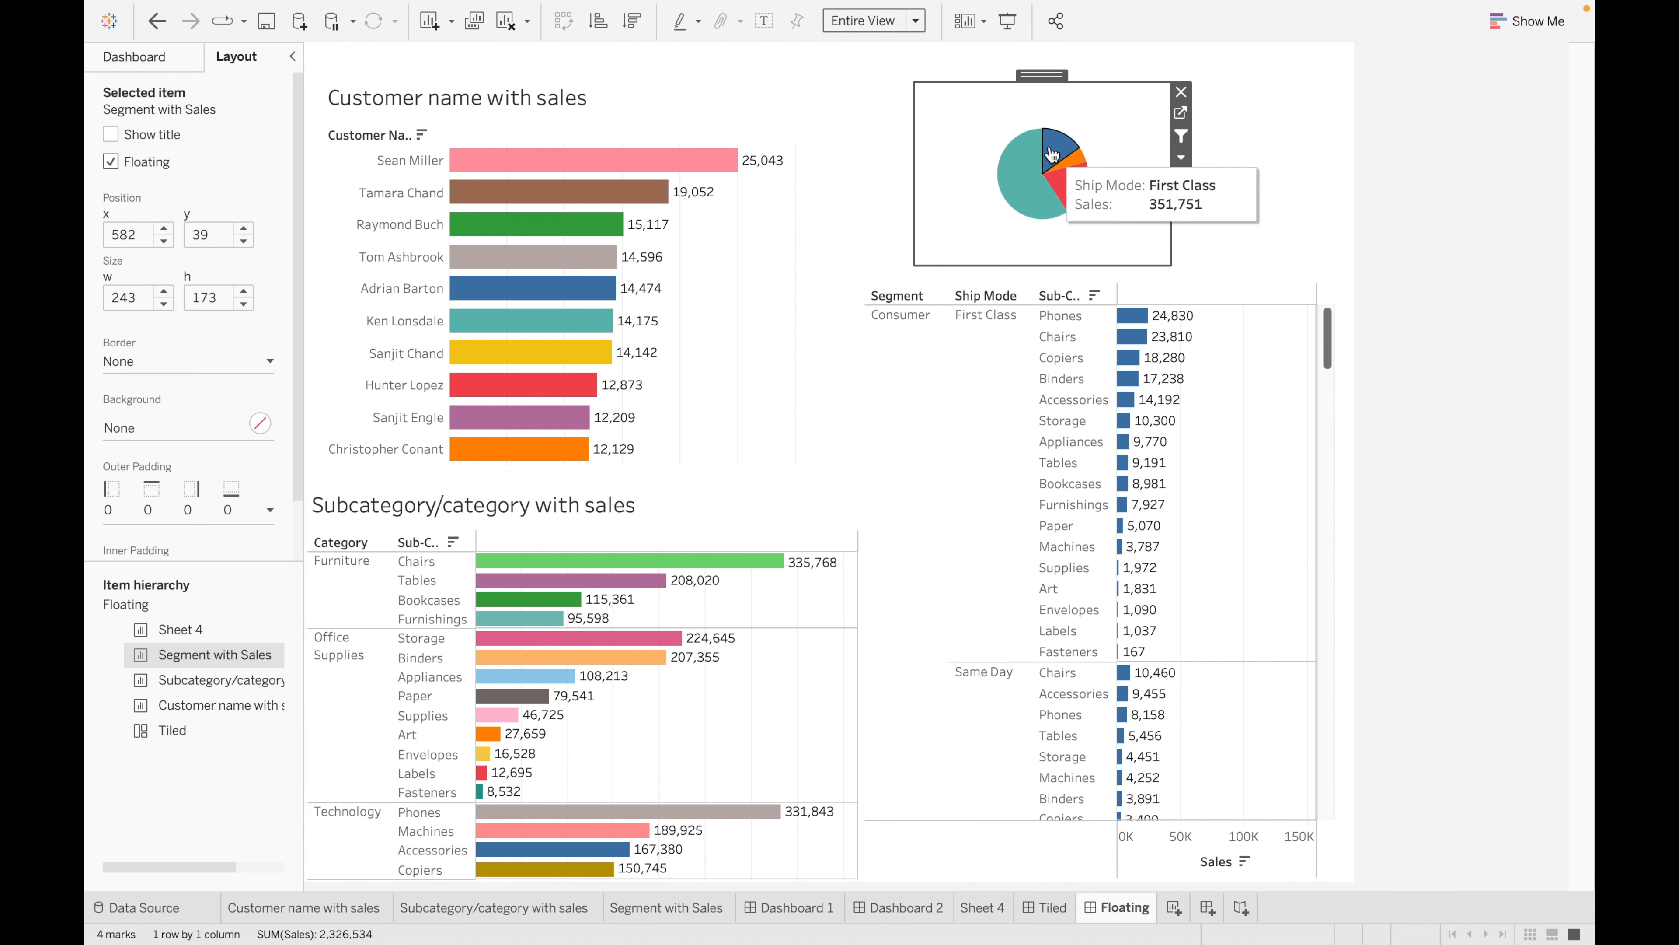
pyautogui.click(1020, 181)
pyautogui.click(1020, 181)
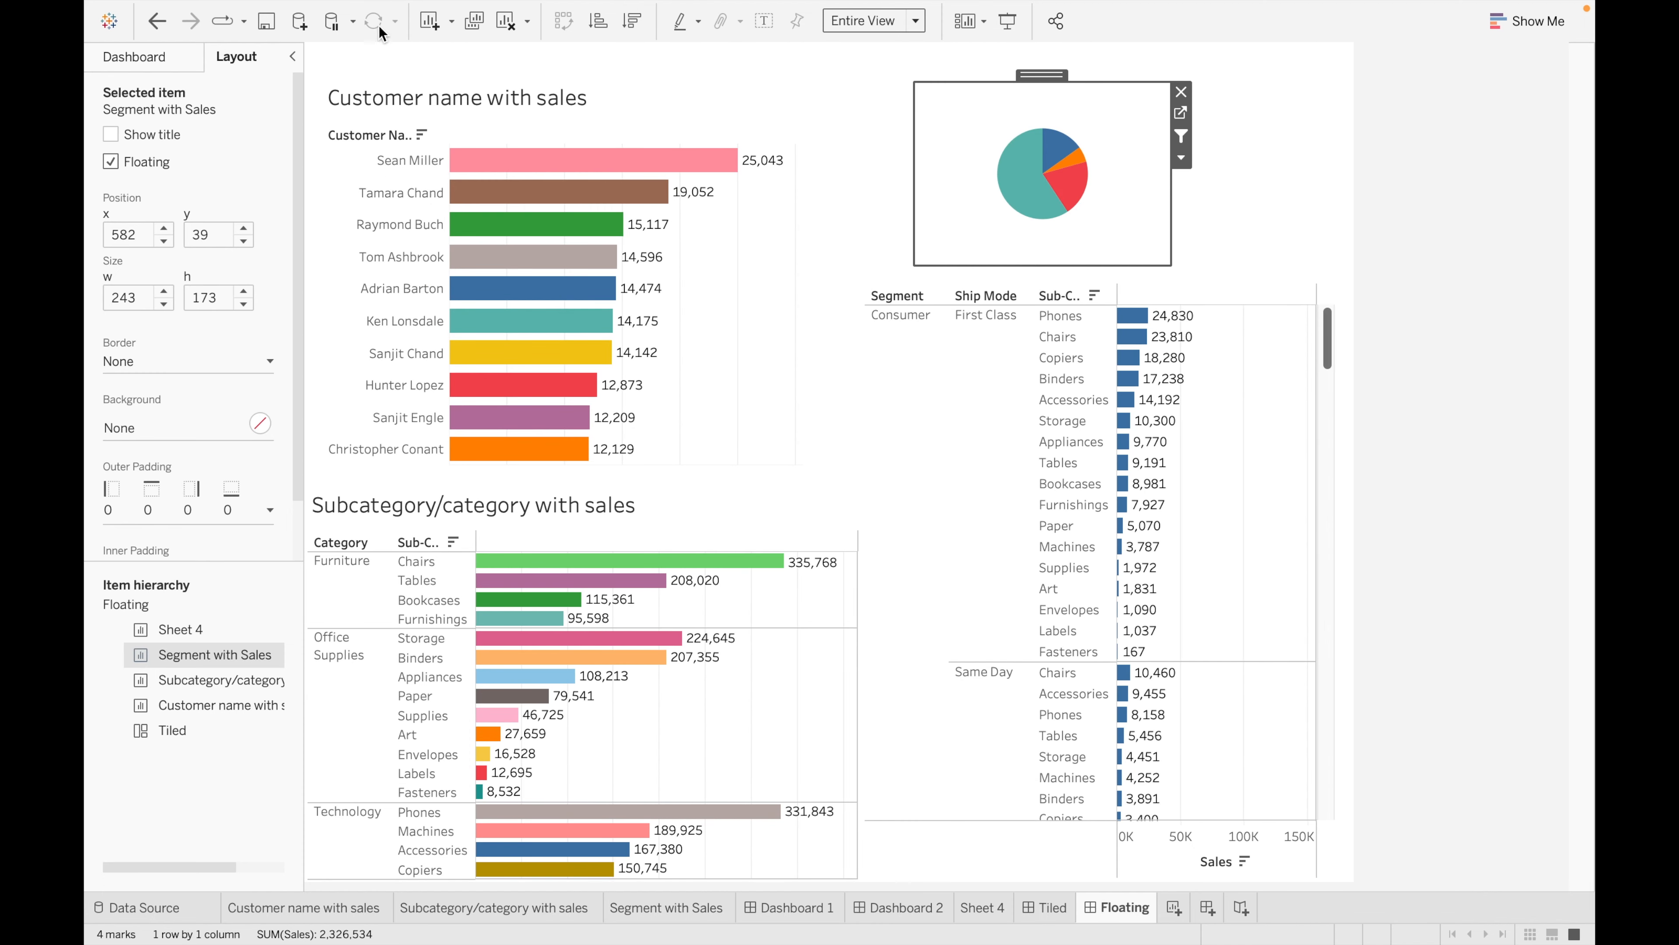
# - Remove the Filter 1 (generated) action from the dashboard actions
pyautogui.click(435, 11)
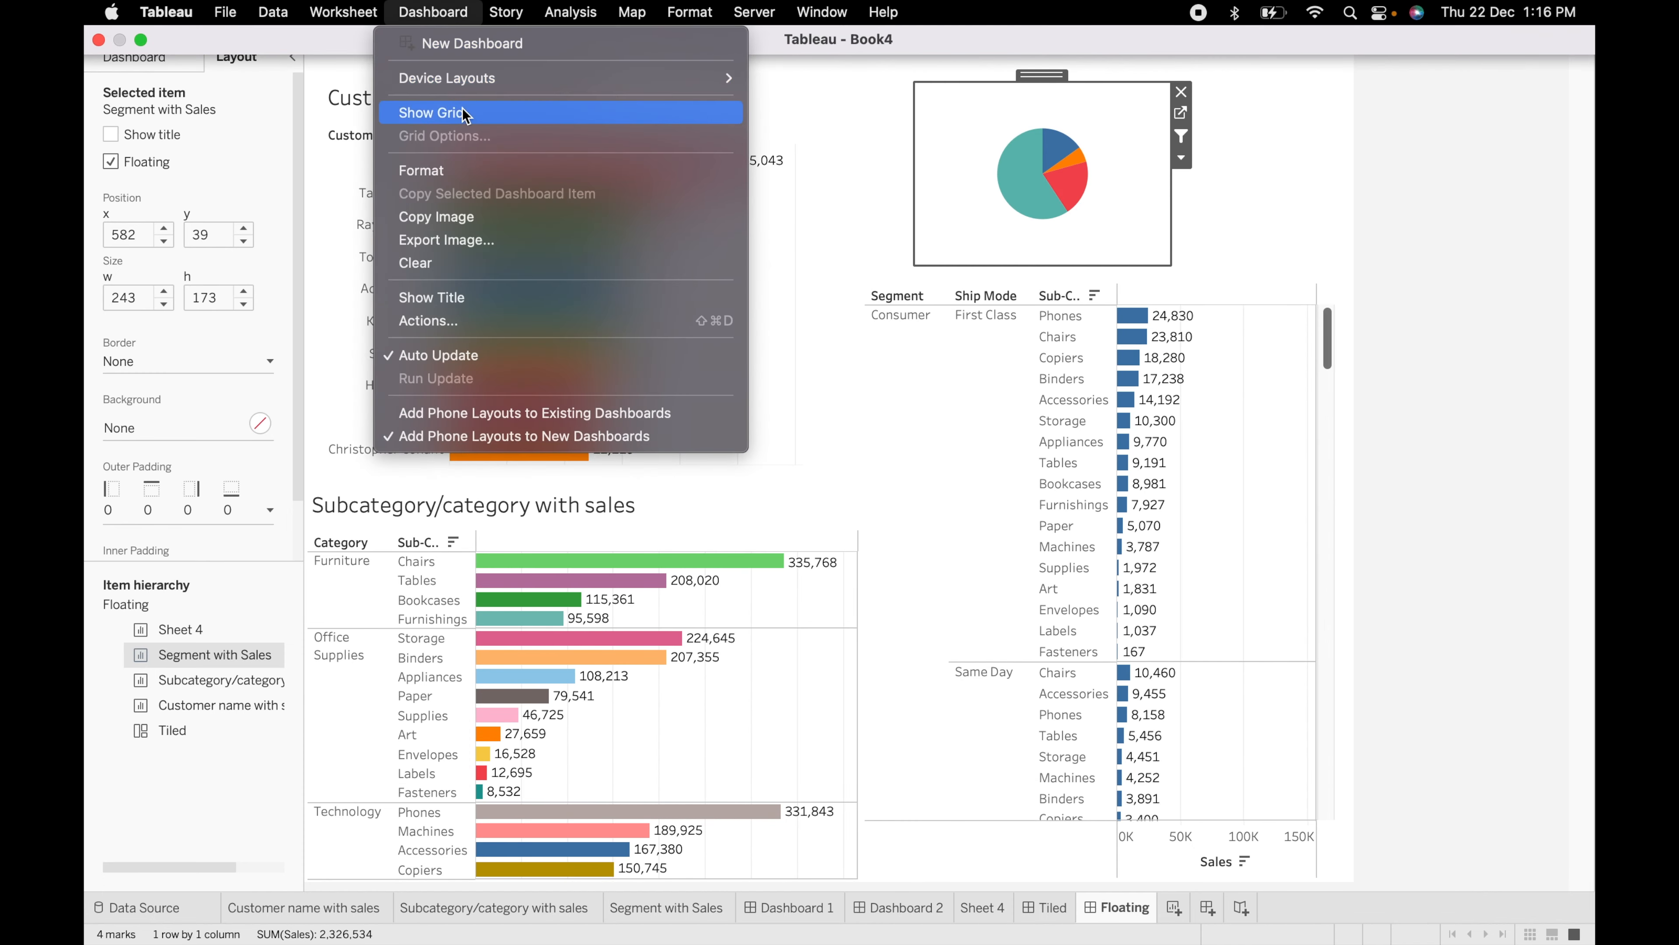
pyautogui.click(428, 320)
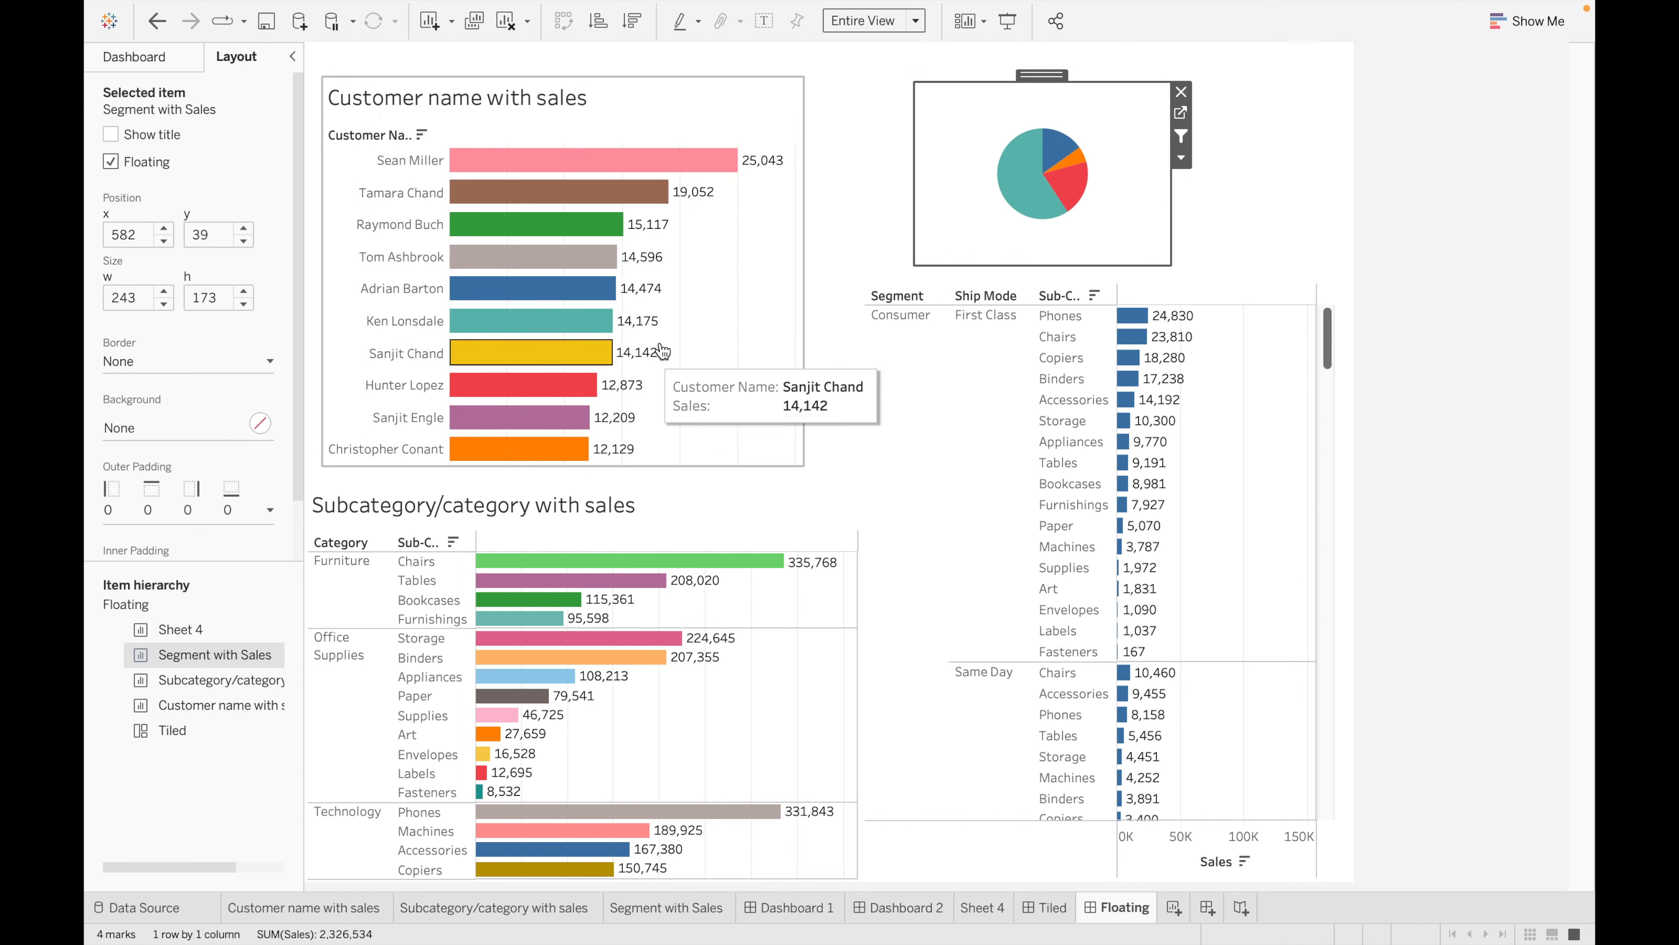
pyautogui.click(639, 454)
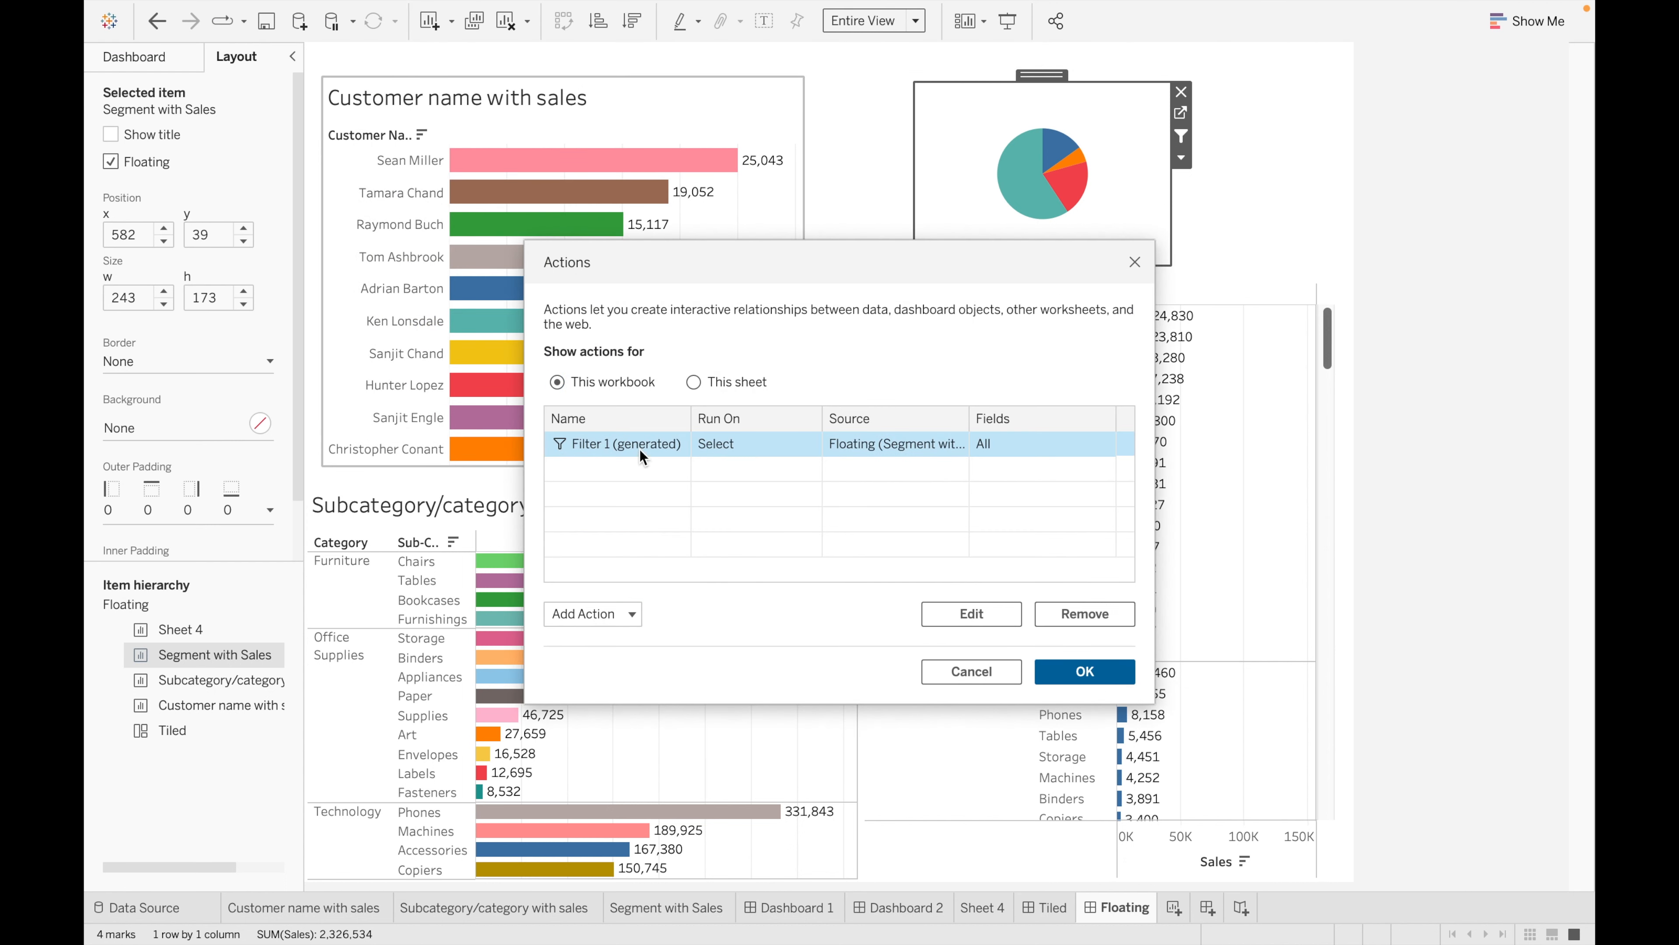
pyautogui.click(1075, 617)
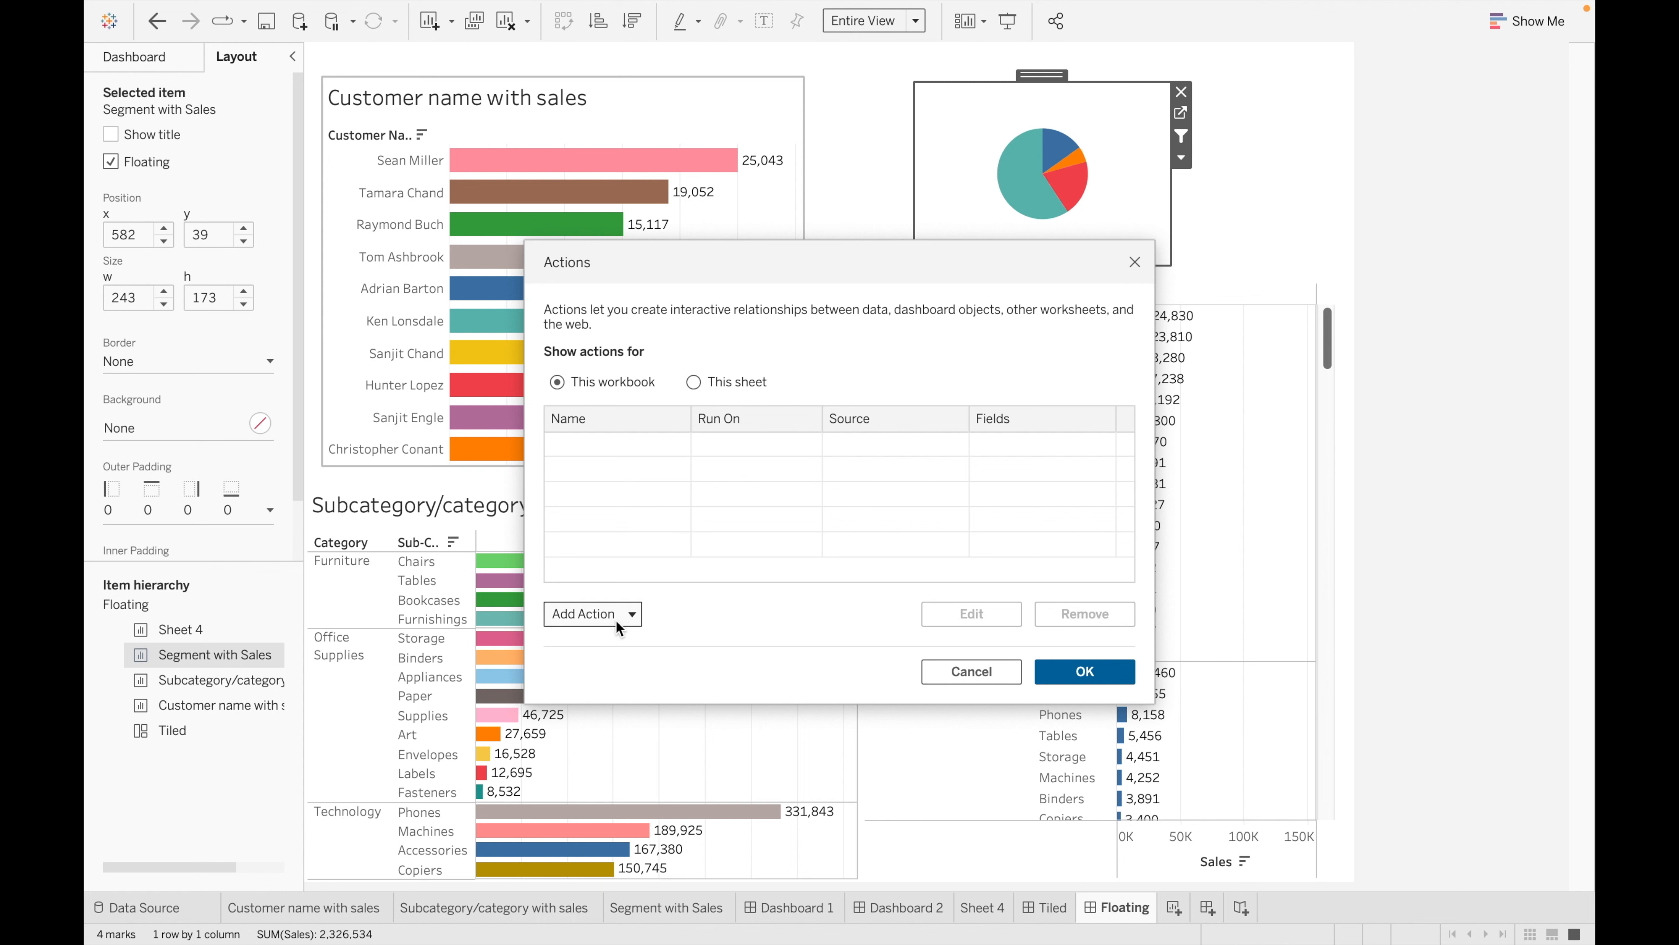
# - Add a highlight action from Segment with Sales to only Customer name with sales, run on Hover
pyautogui.click(596, 612)
pyautogui.click(647, 501)
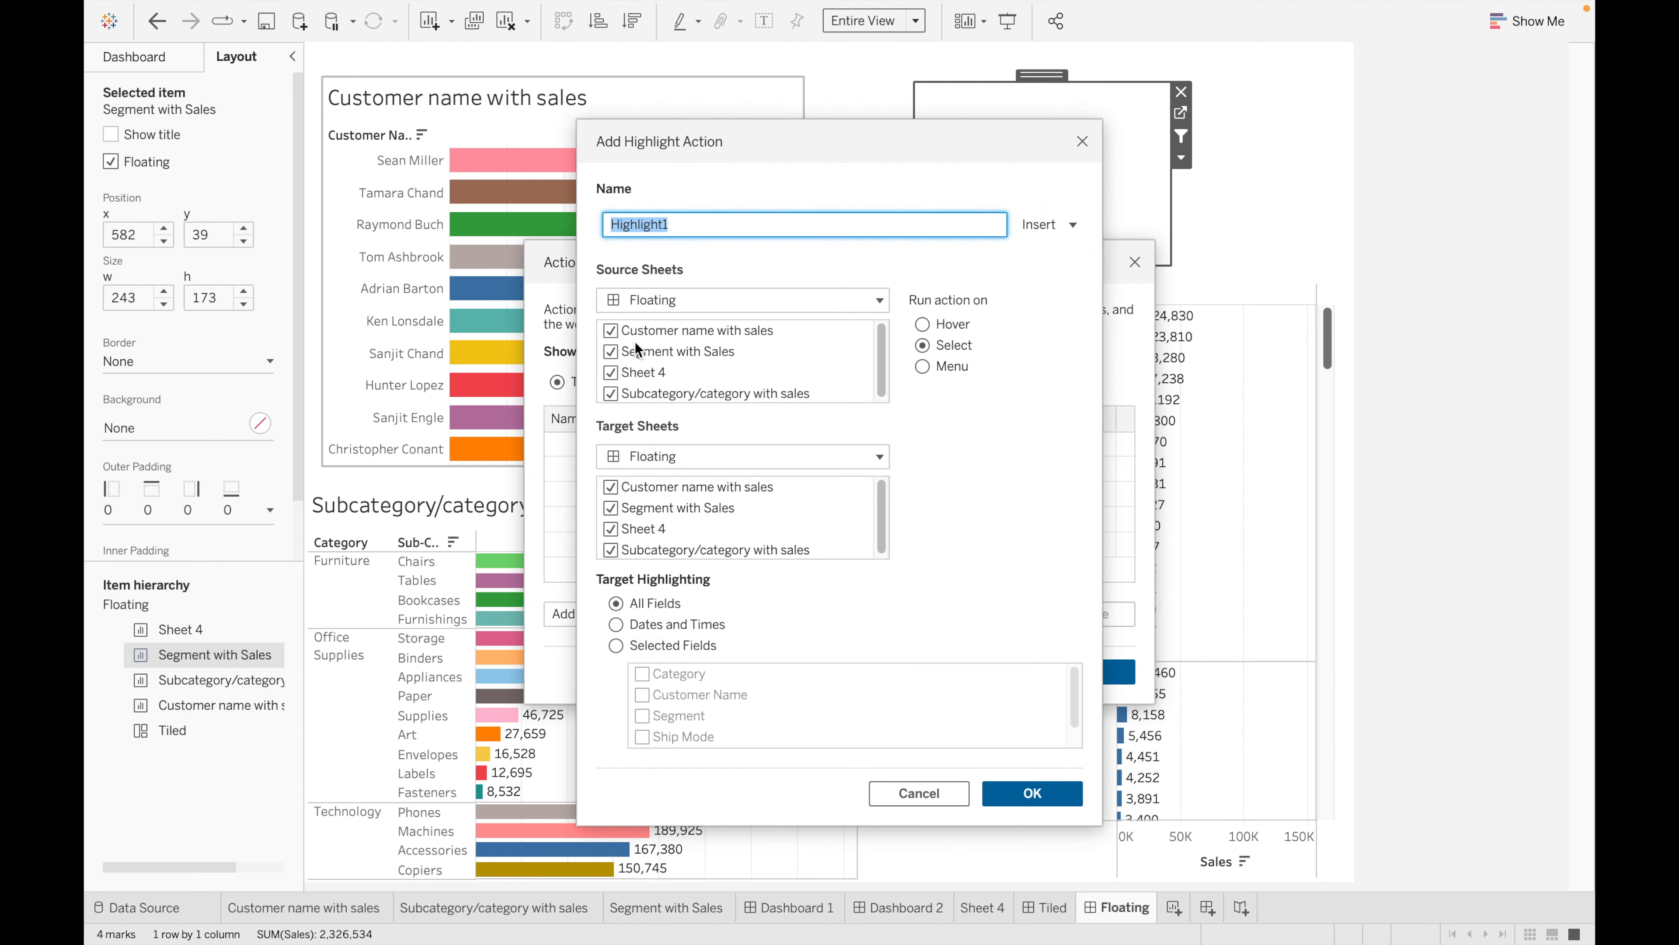
pyautogui.click(611, 331)
pyautogui.click(611, 372)
pyautogui.click(612, 394)
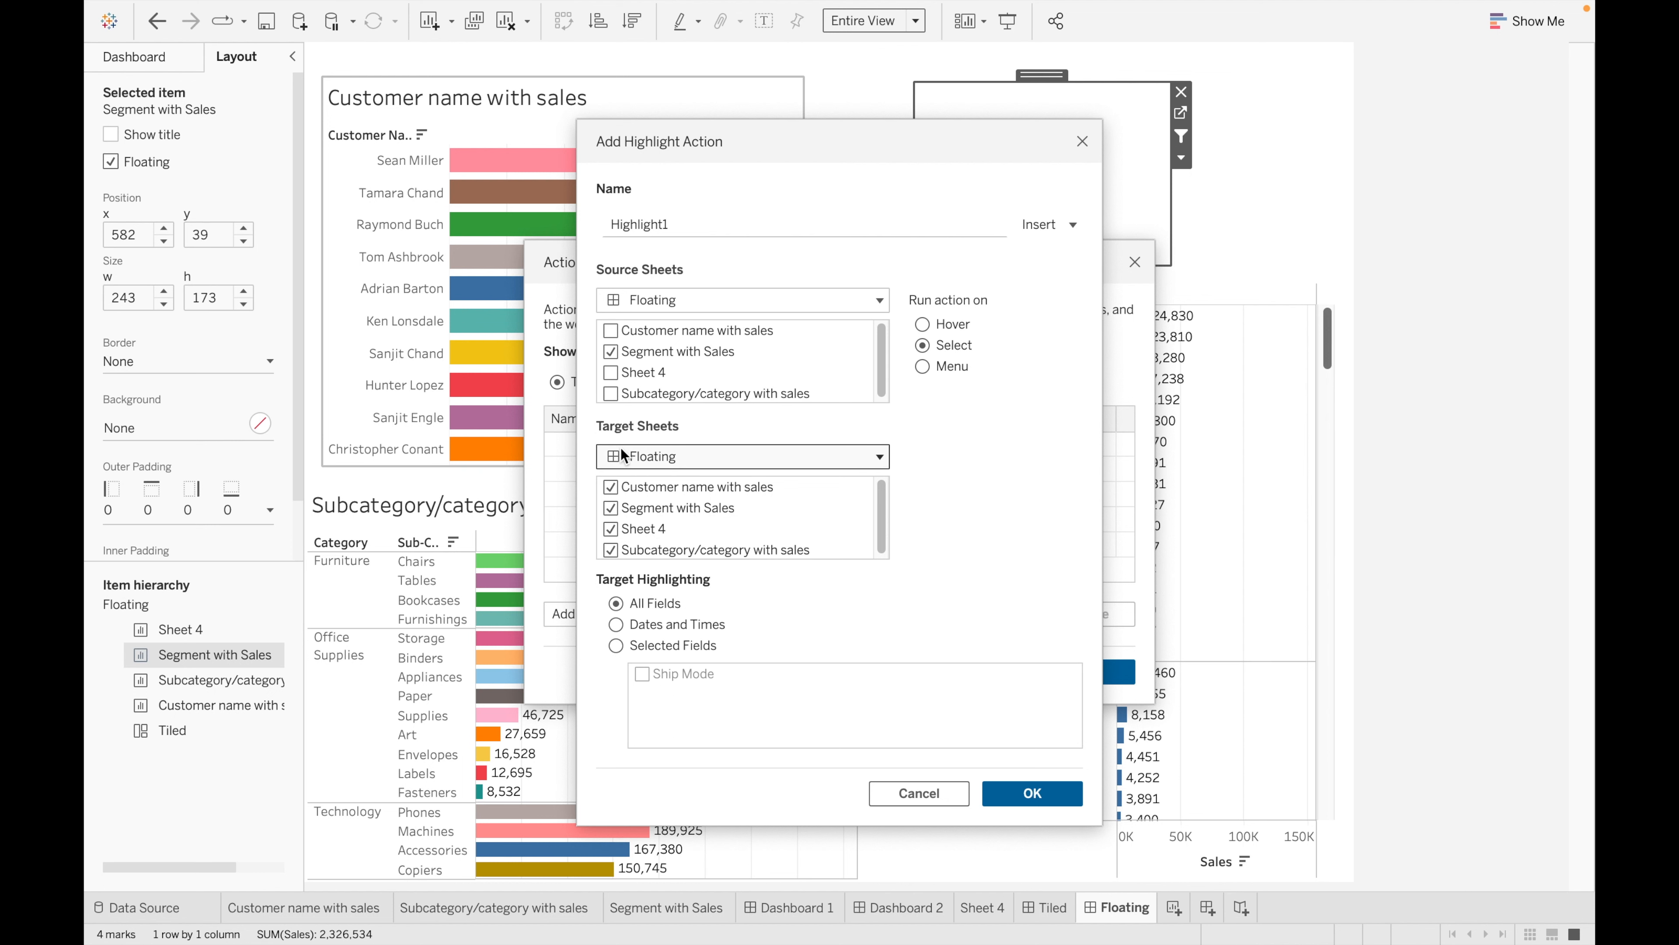
pyautogui.click(611, 509)
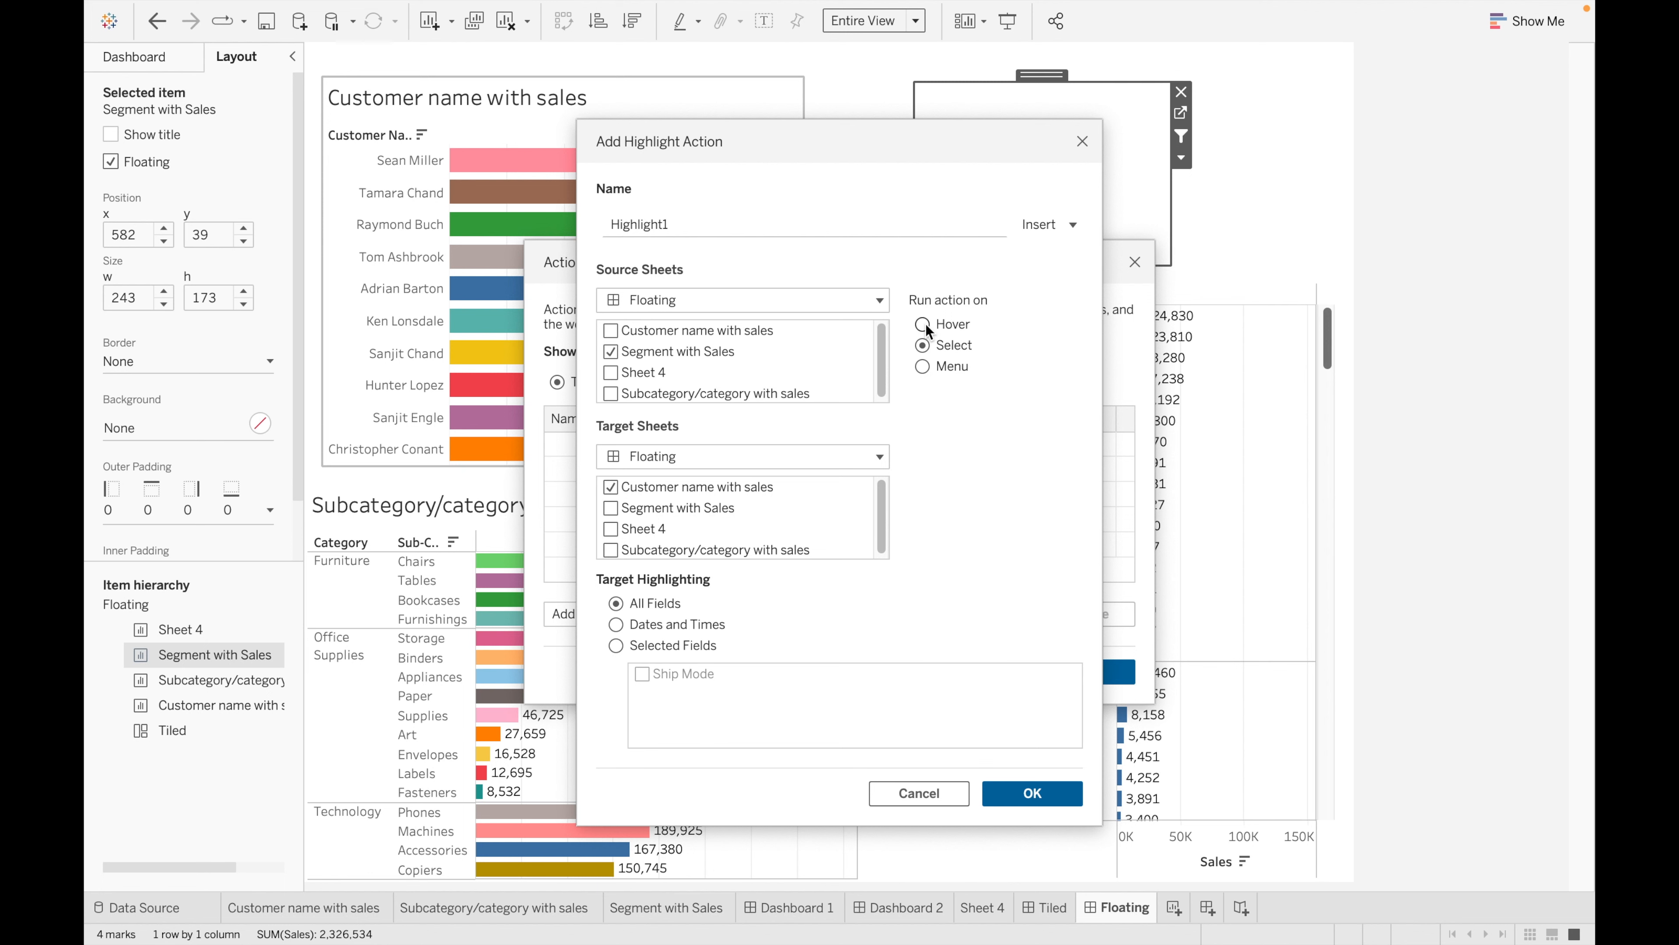
pyautogui.click(1044, 798)
pyautogui.click(1084, 671)
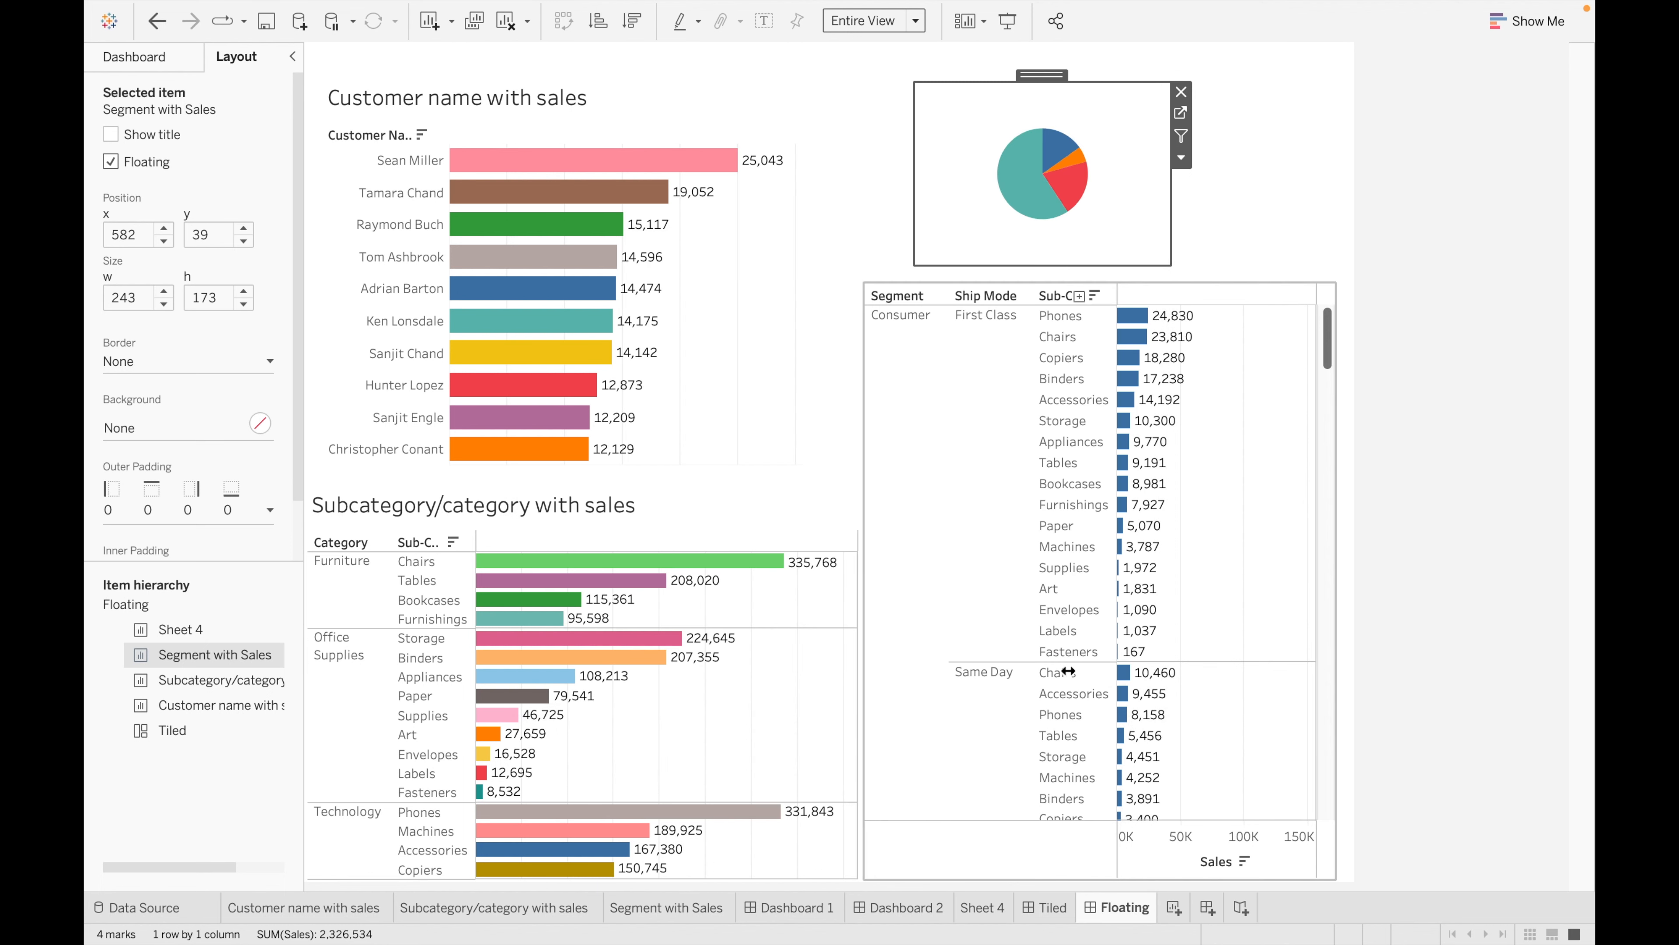
# - Remove the Highlight1 action from the dashboard actions
pyautogui.moveTo(1033, 176)
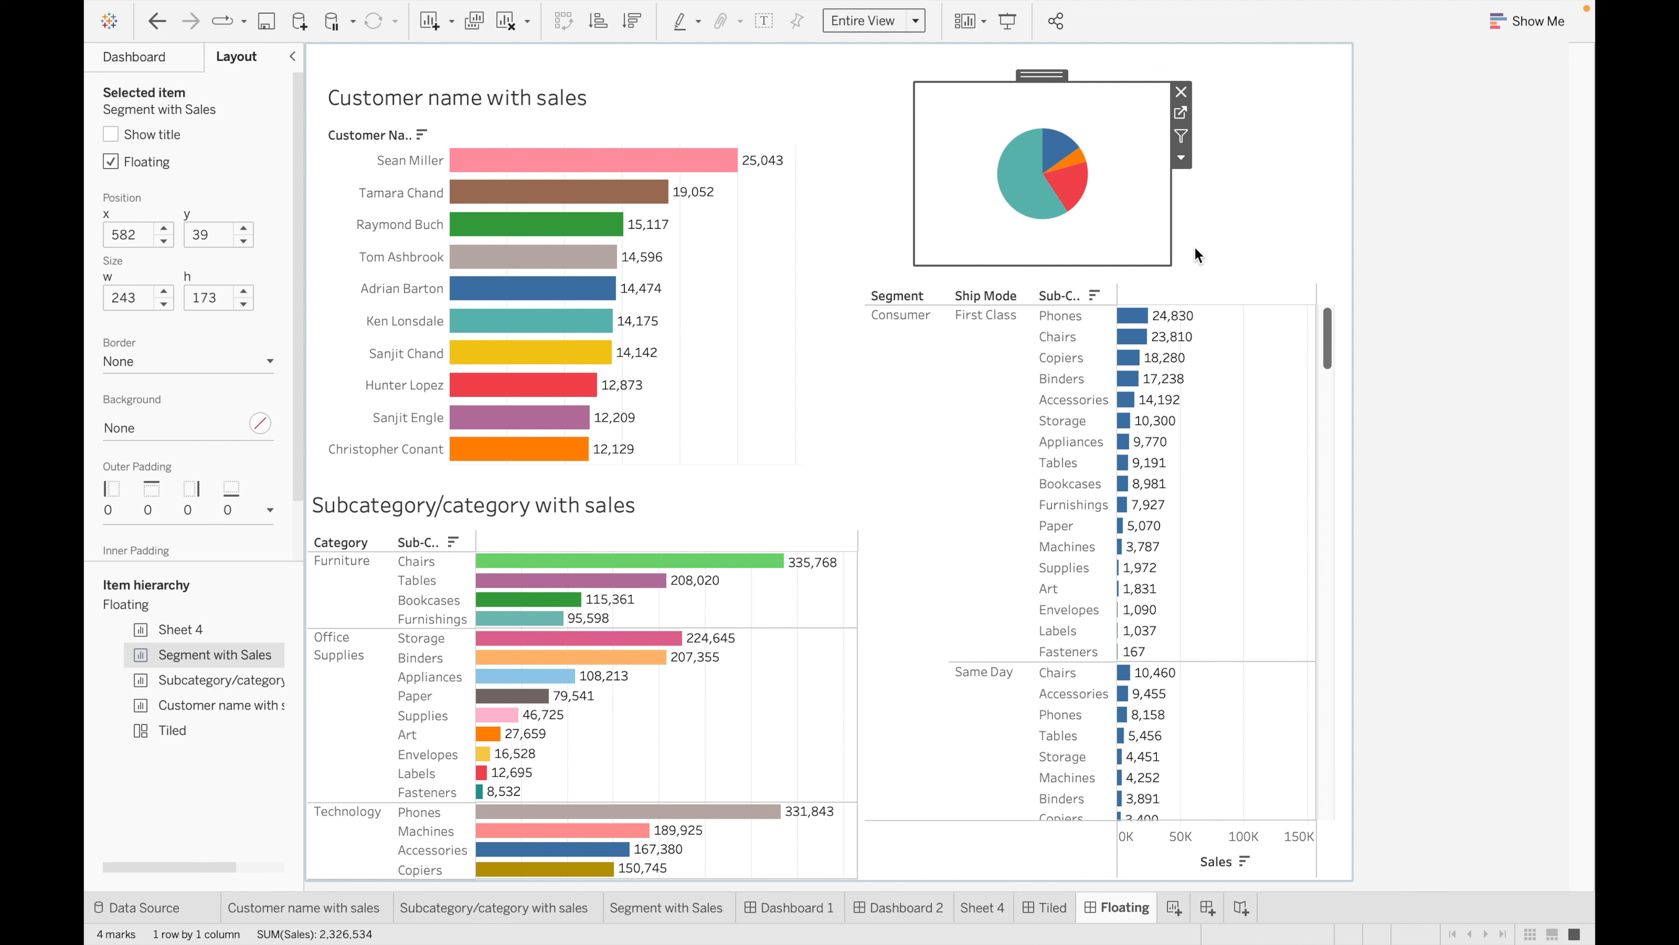
pyautogui.moveTo(1052, 147)
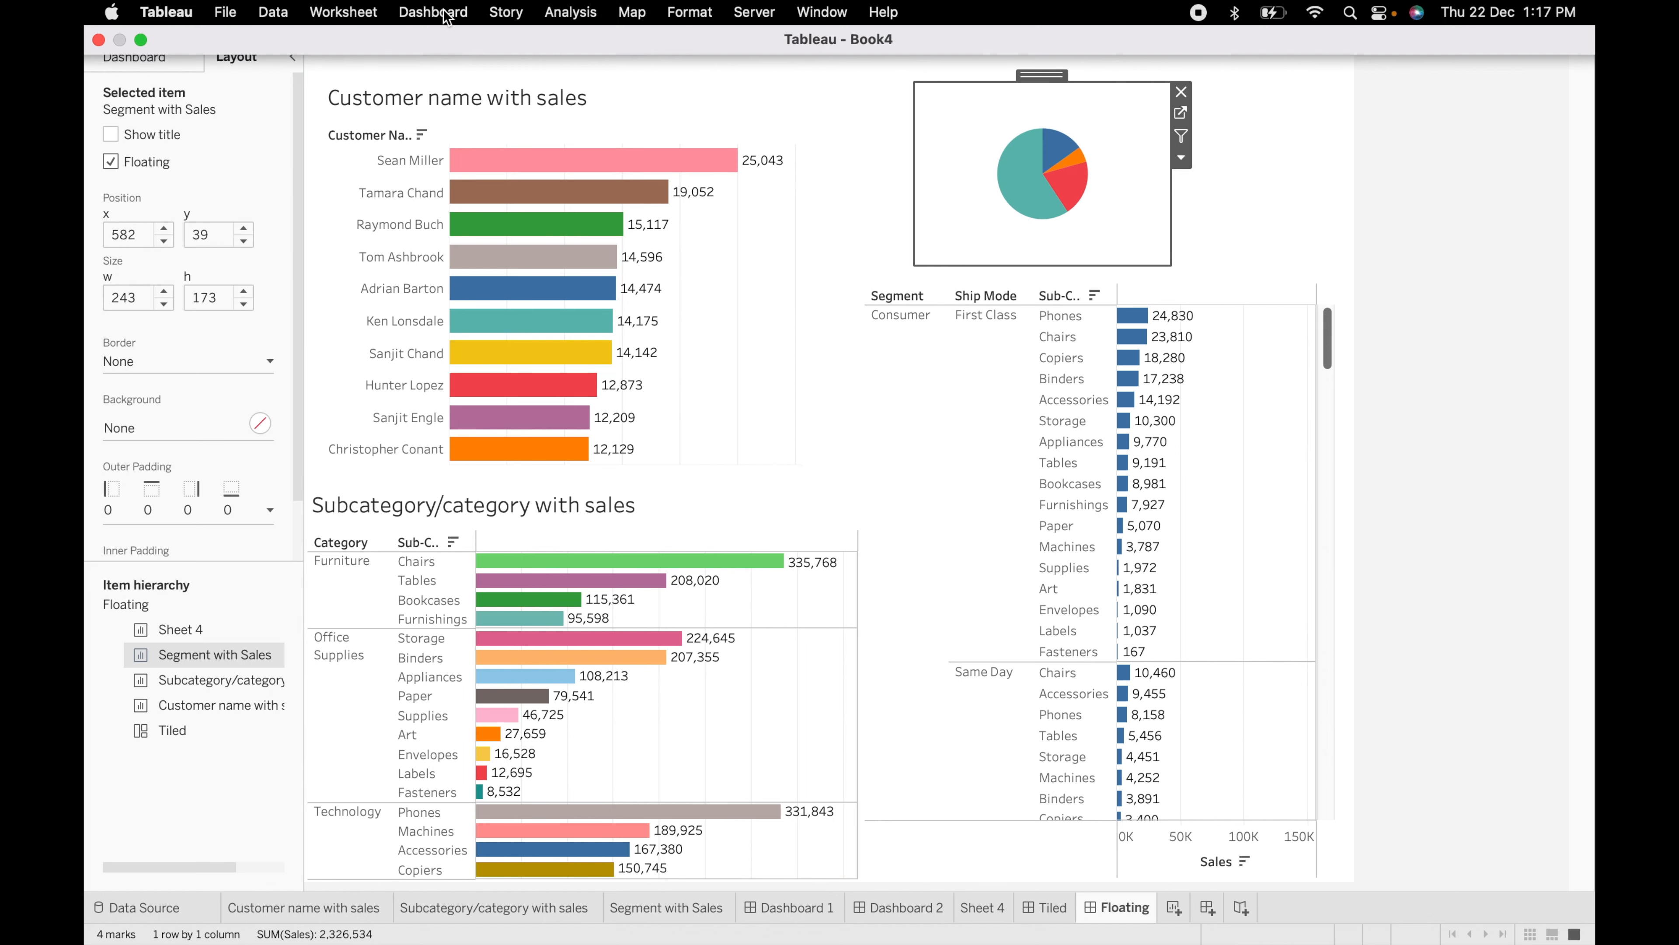
pyautogui.click(447, 13)
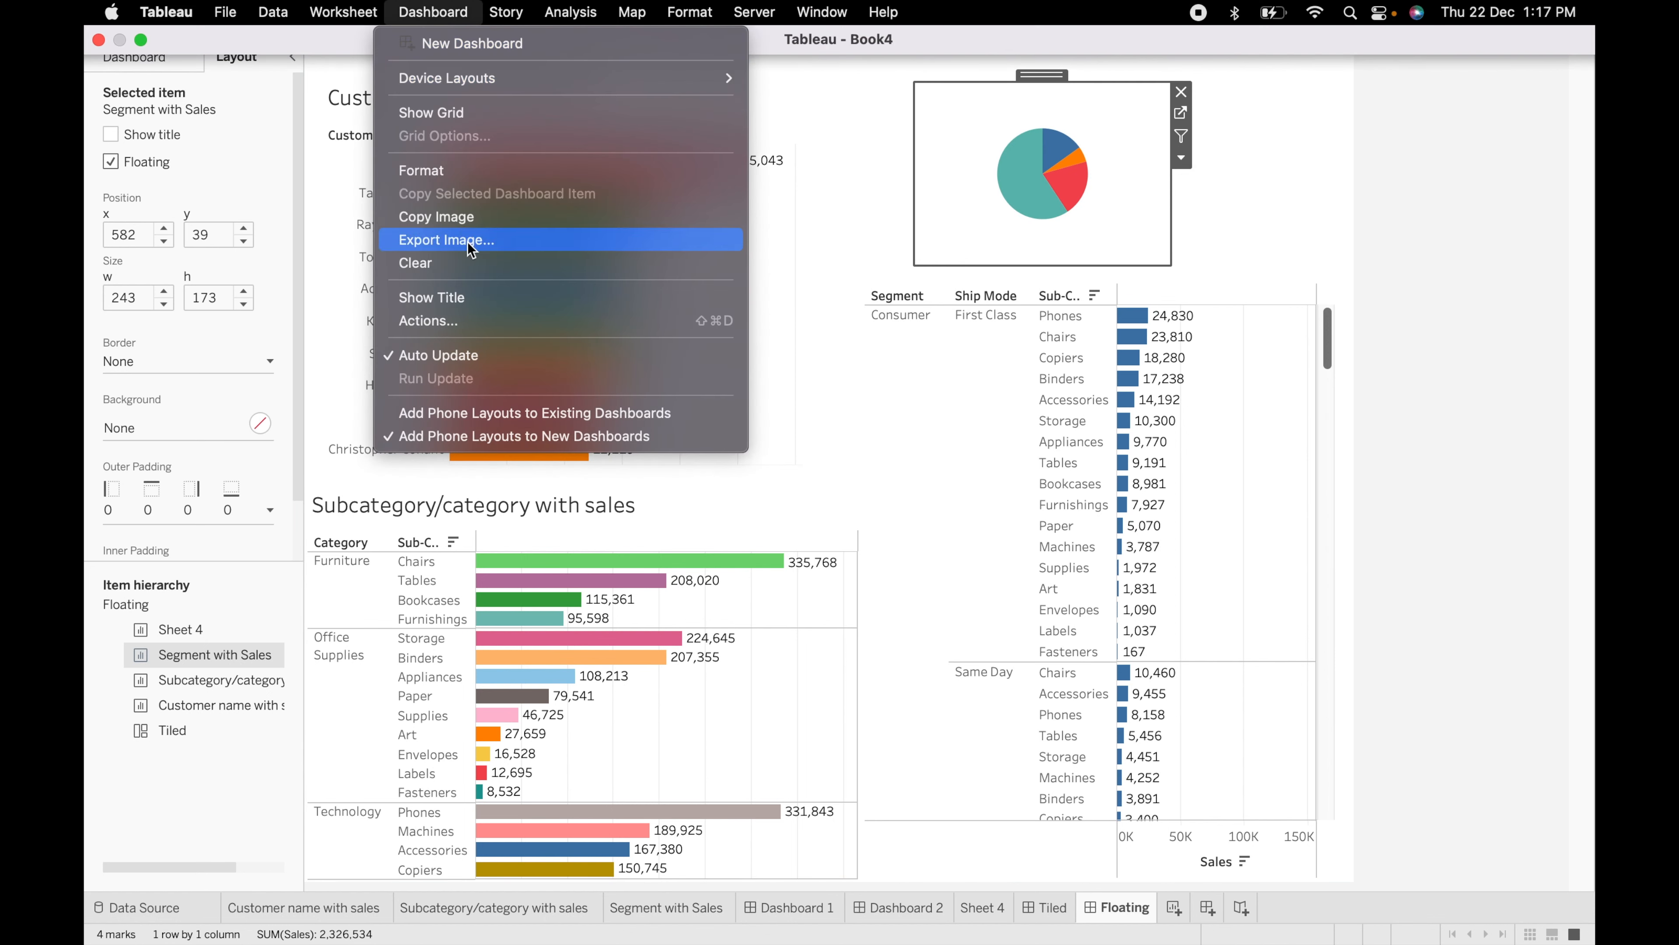
pyautogui.click(473, 323)
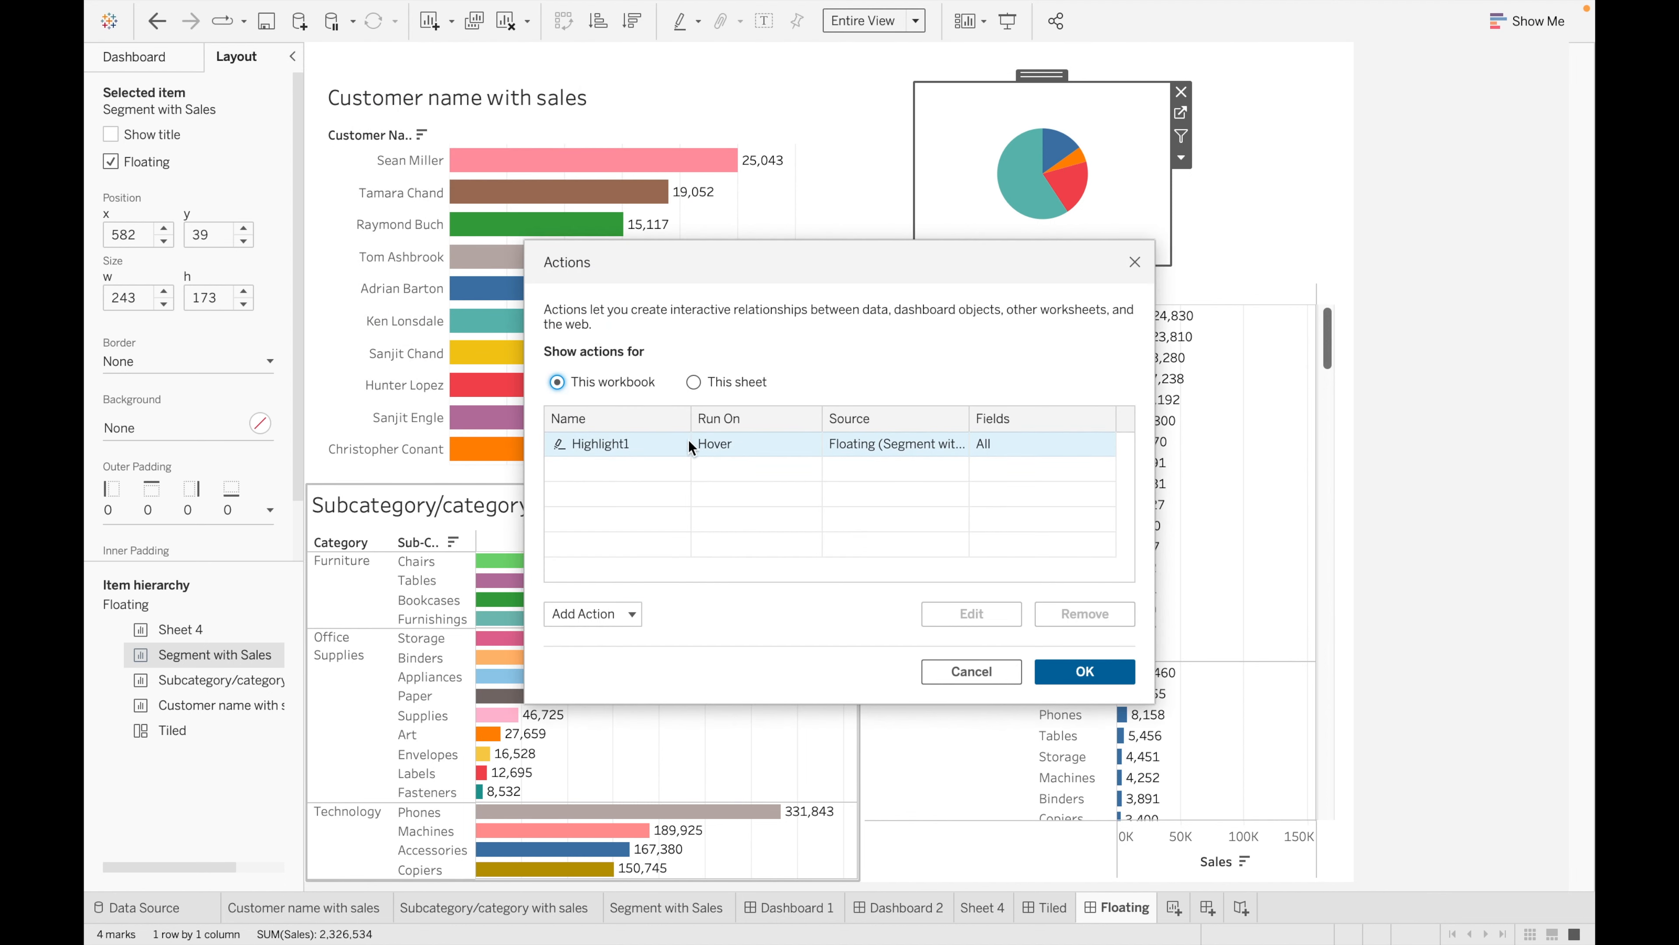
pyautogui.click(689, 443)
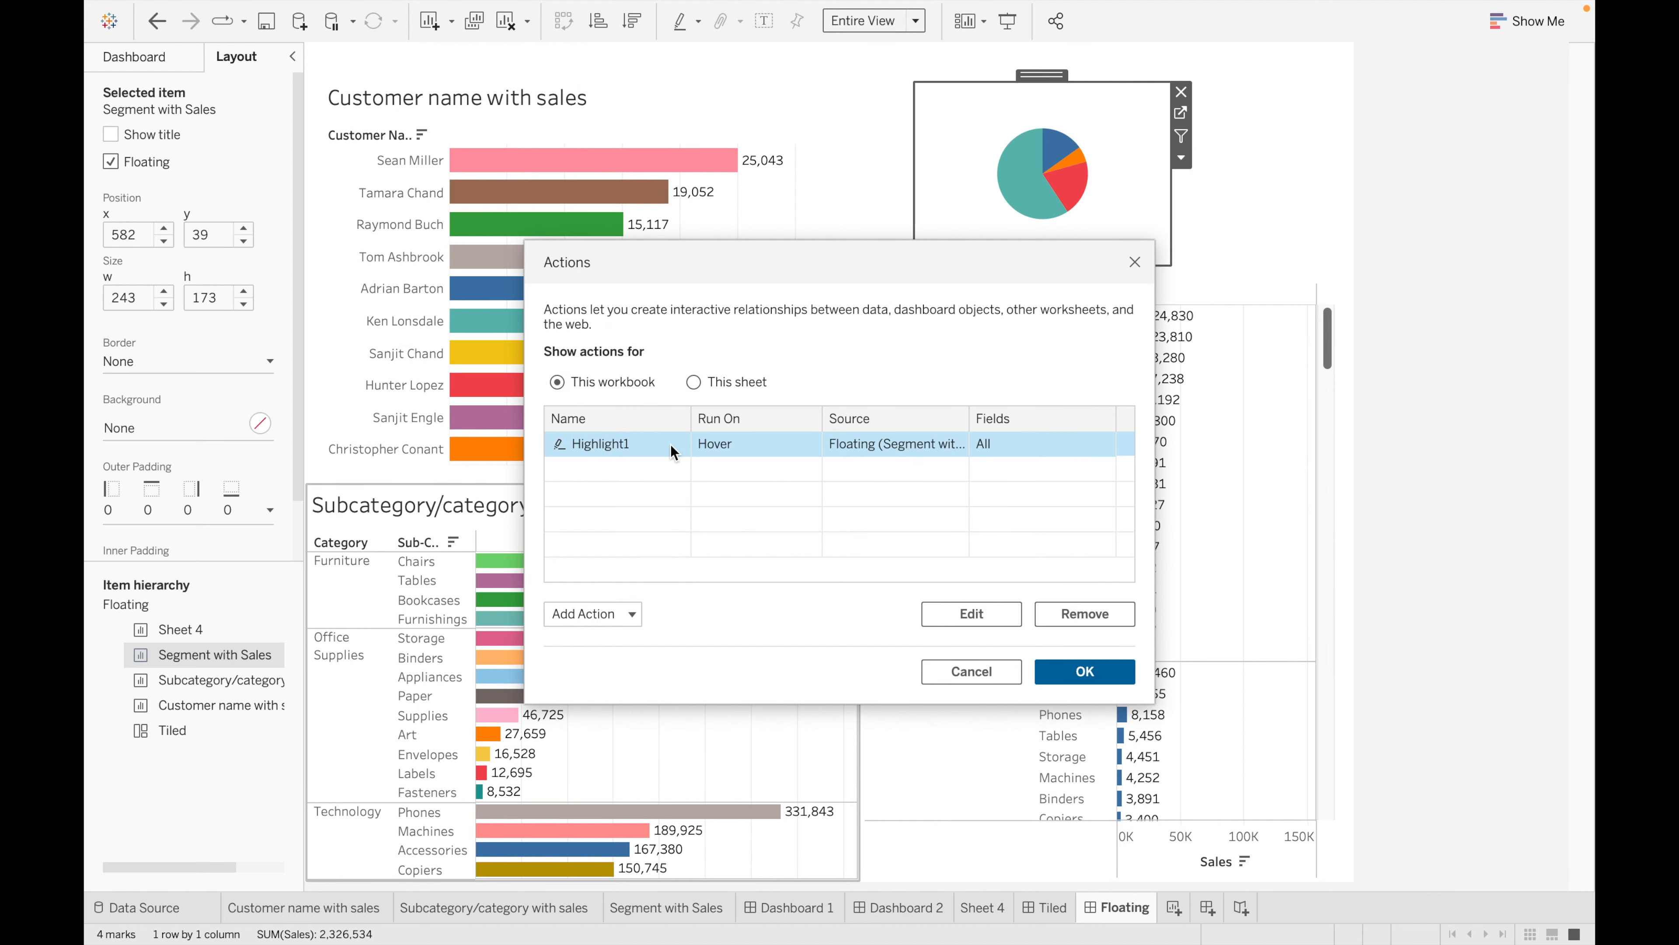
pyautogui.click(1053, 617)
pyautogui.click(620, 612)
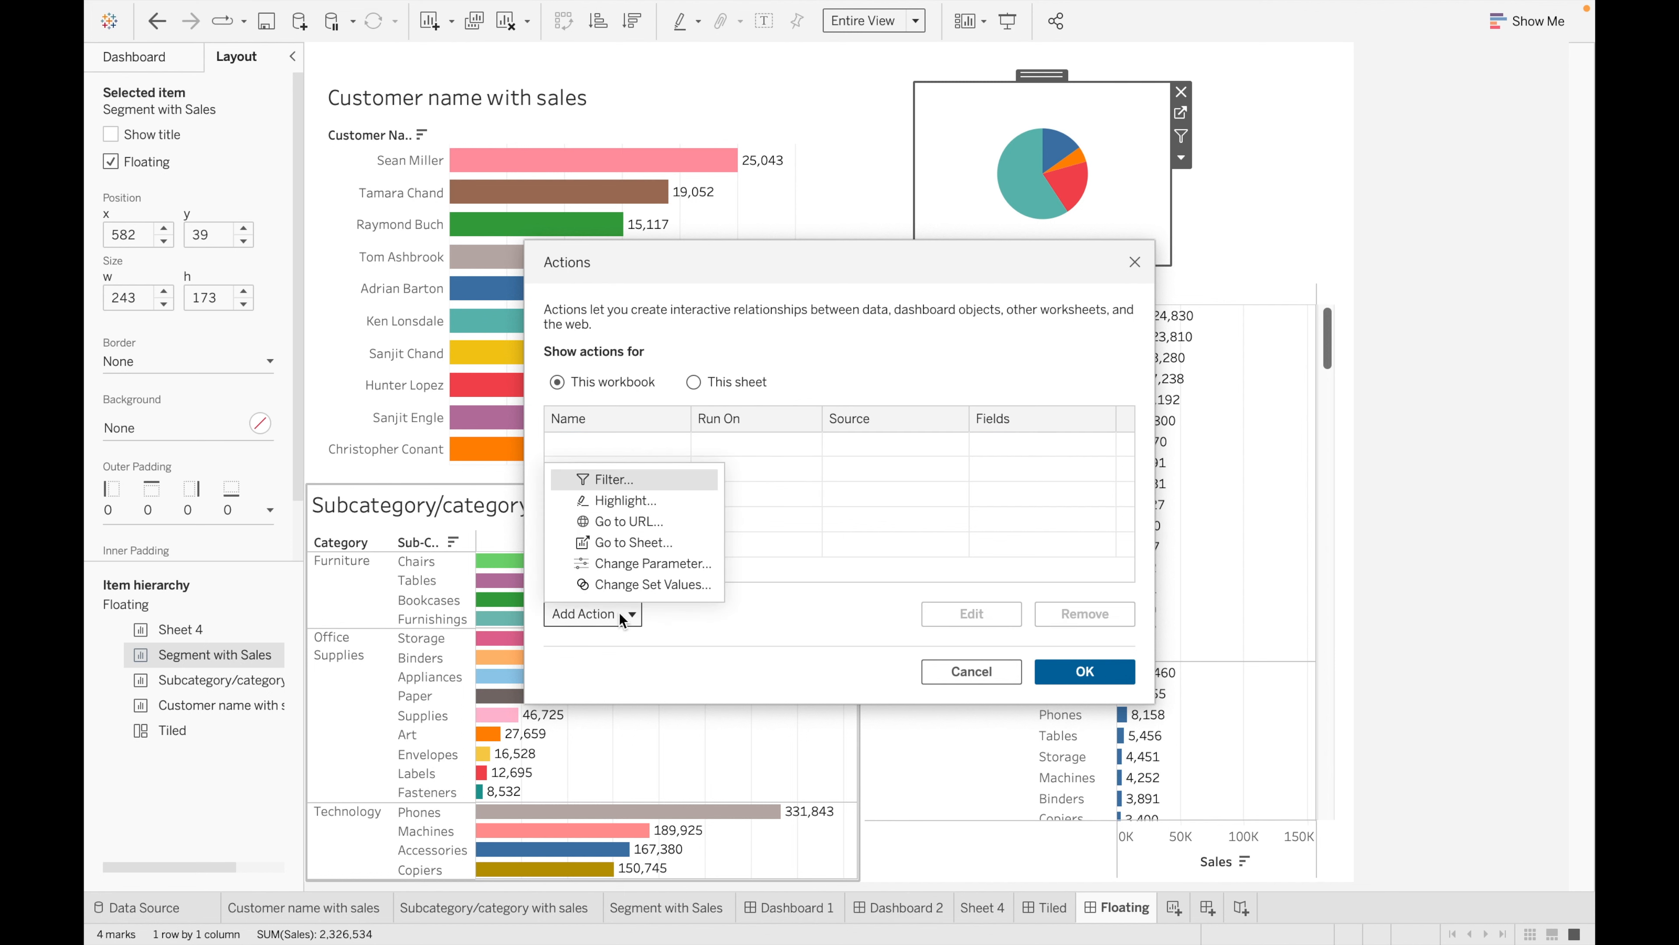
pyautogui.click(642, 525)
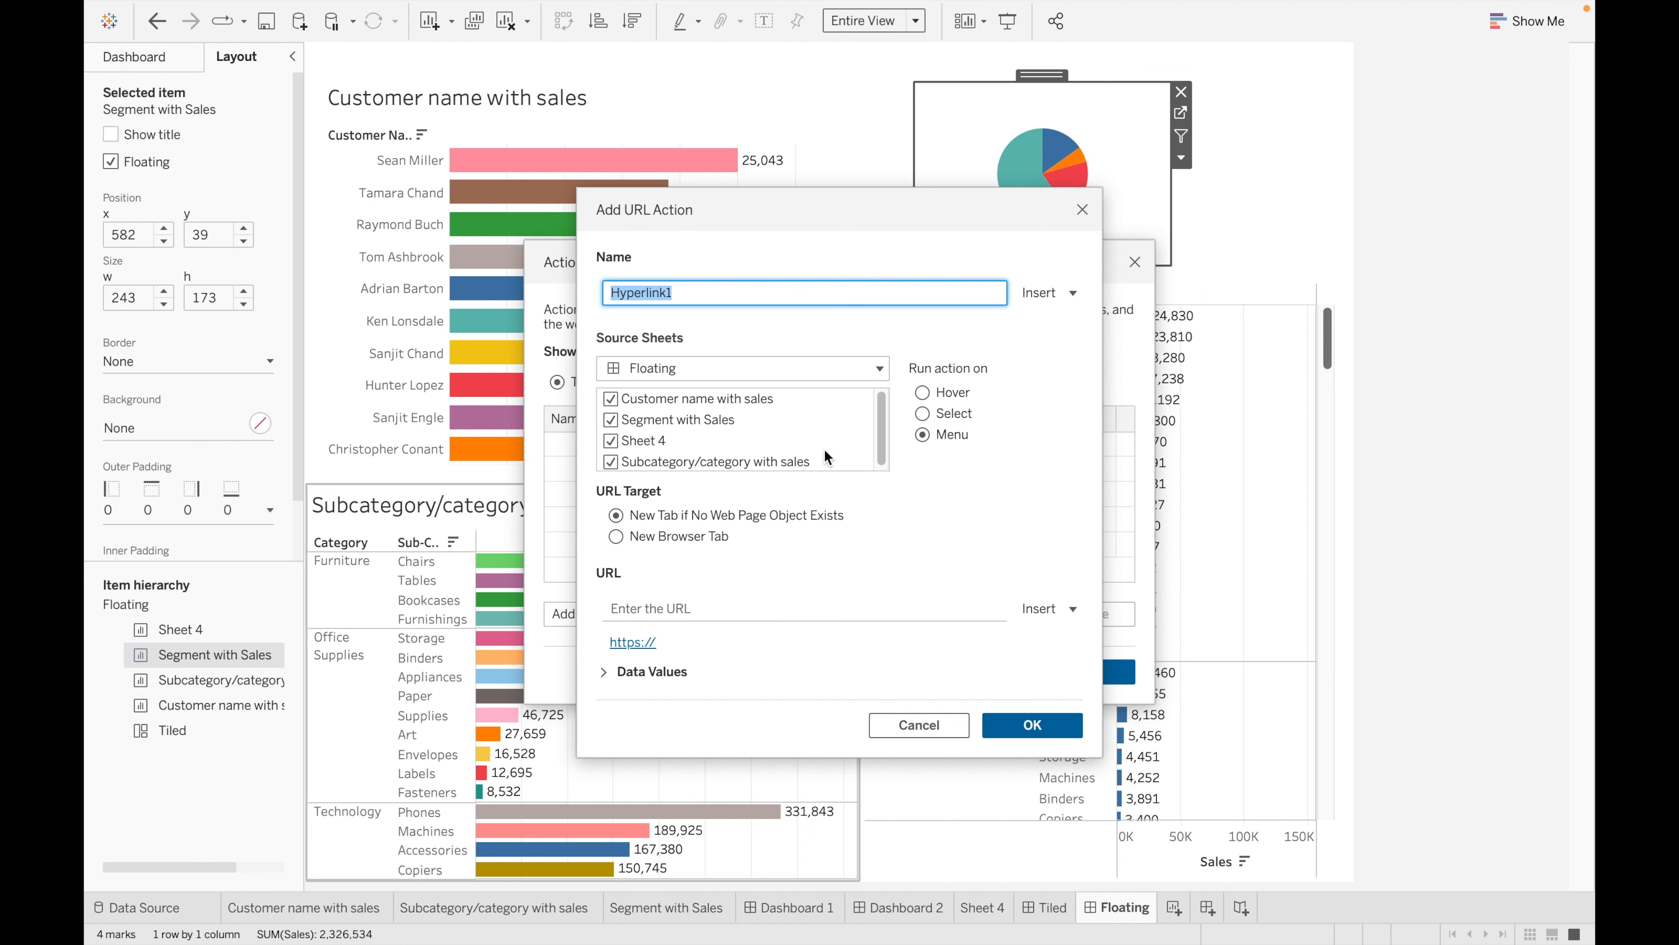
pyautogui.click(1064, 293)
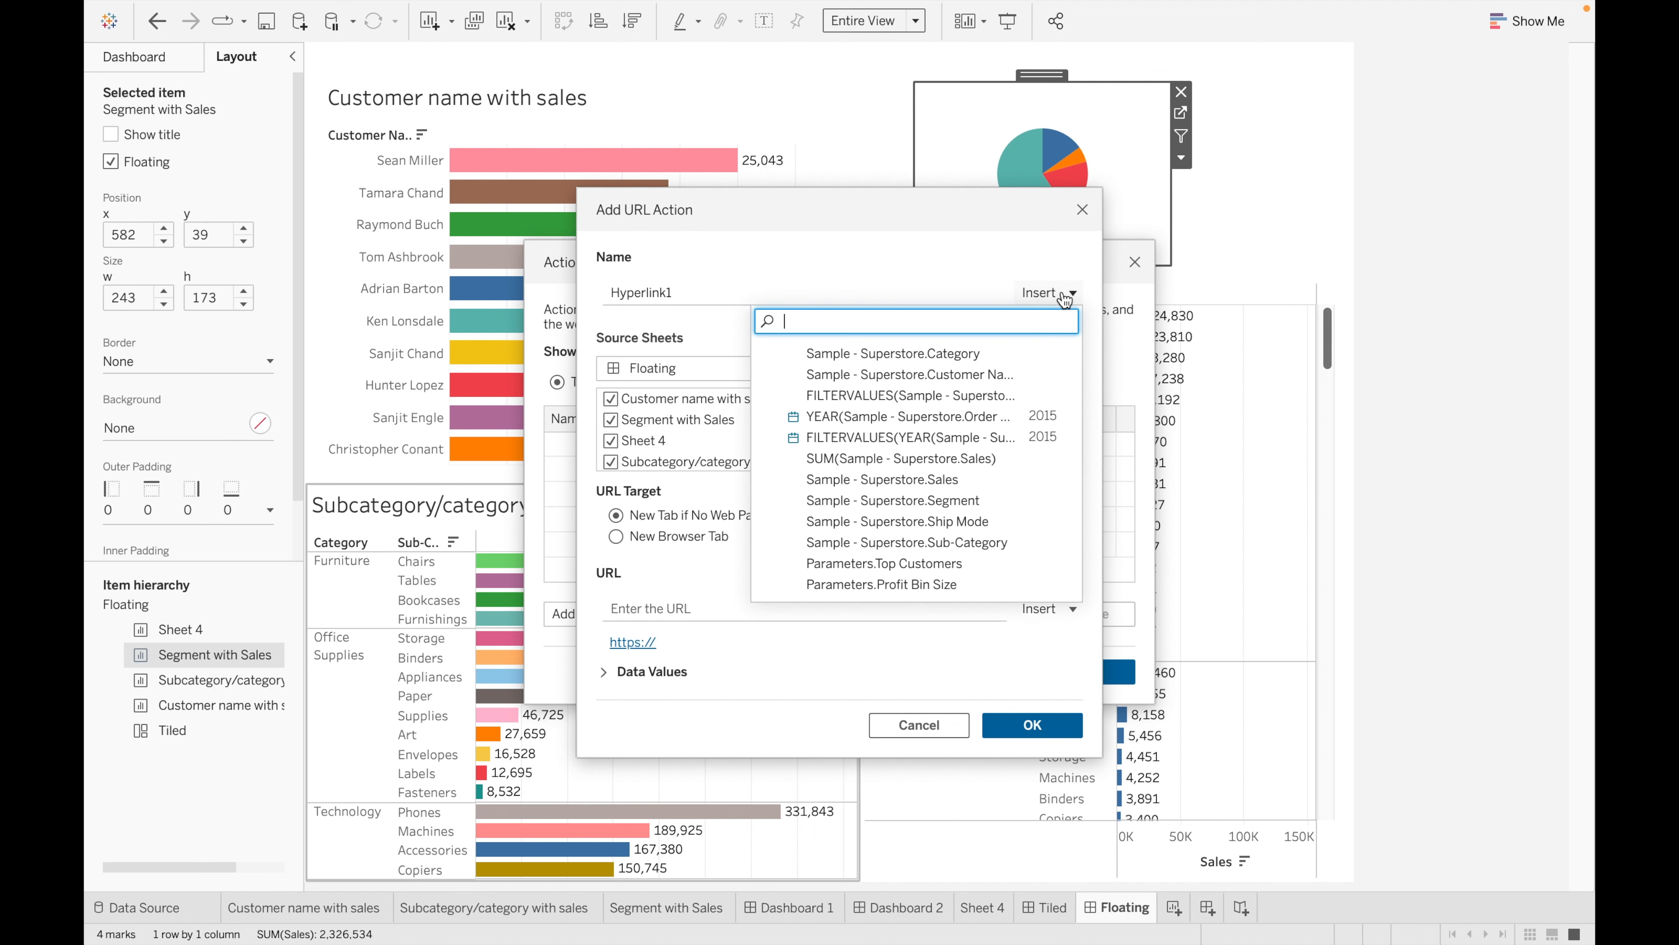
pyautogui.click(852, 274)
pyautogui.click(749, 294)
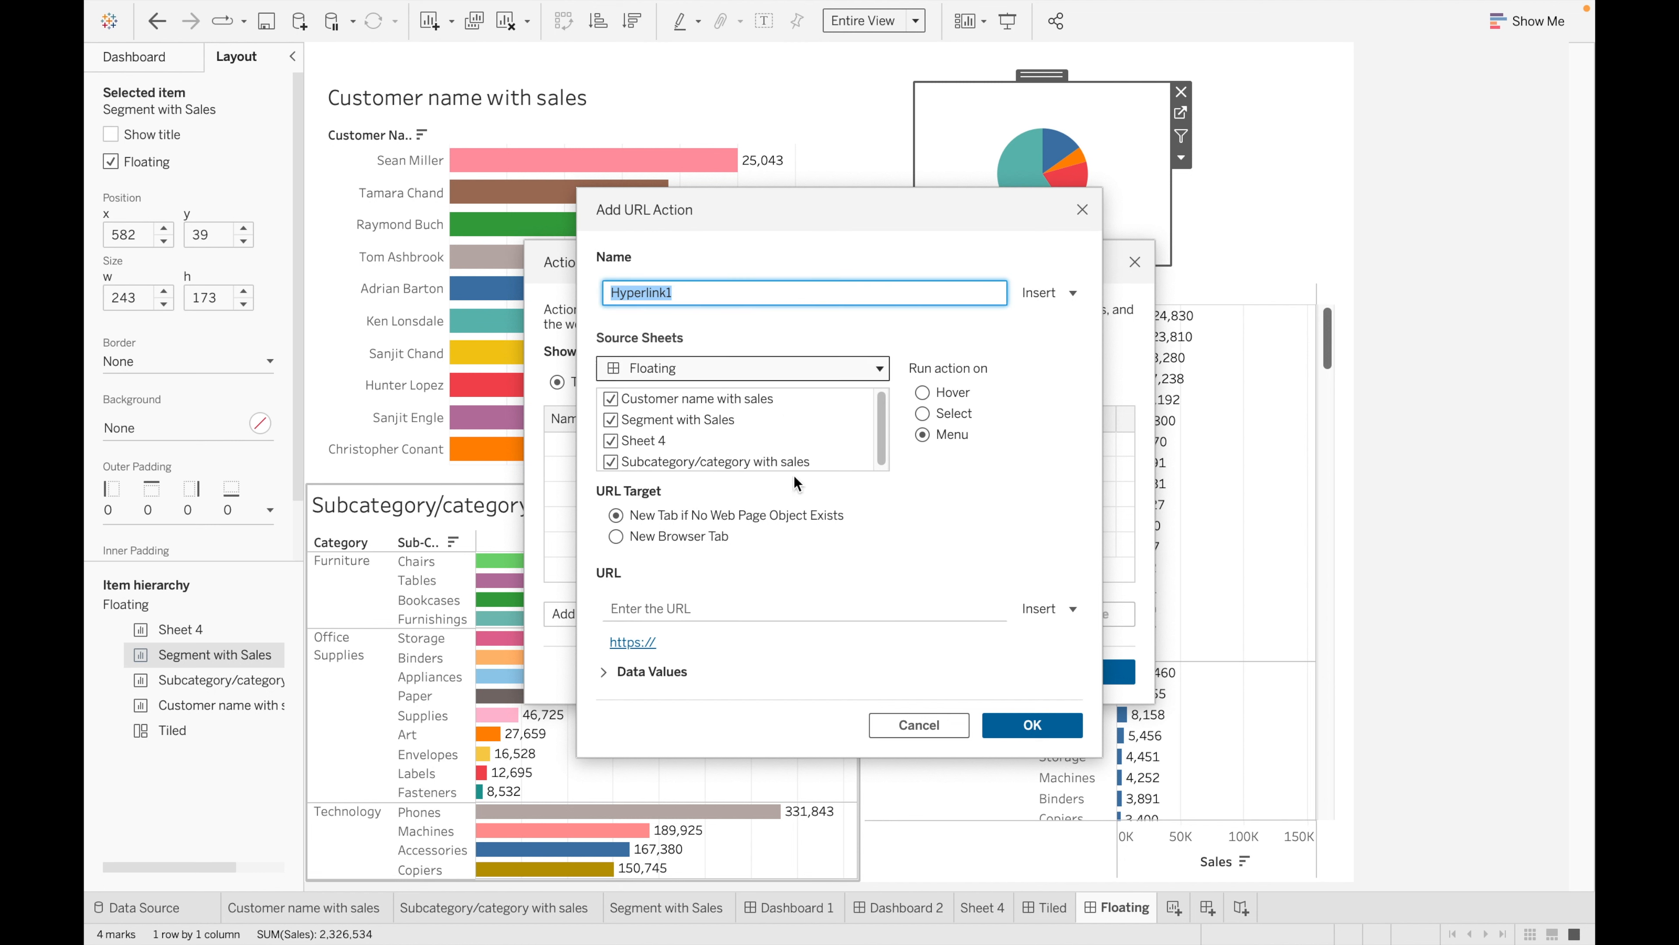
pyautogui.click(715, 610)
pyautogui.write('www.ggo')
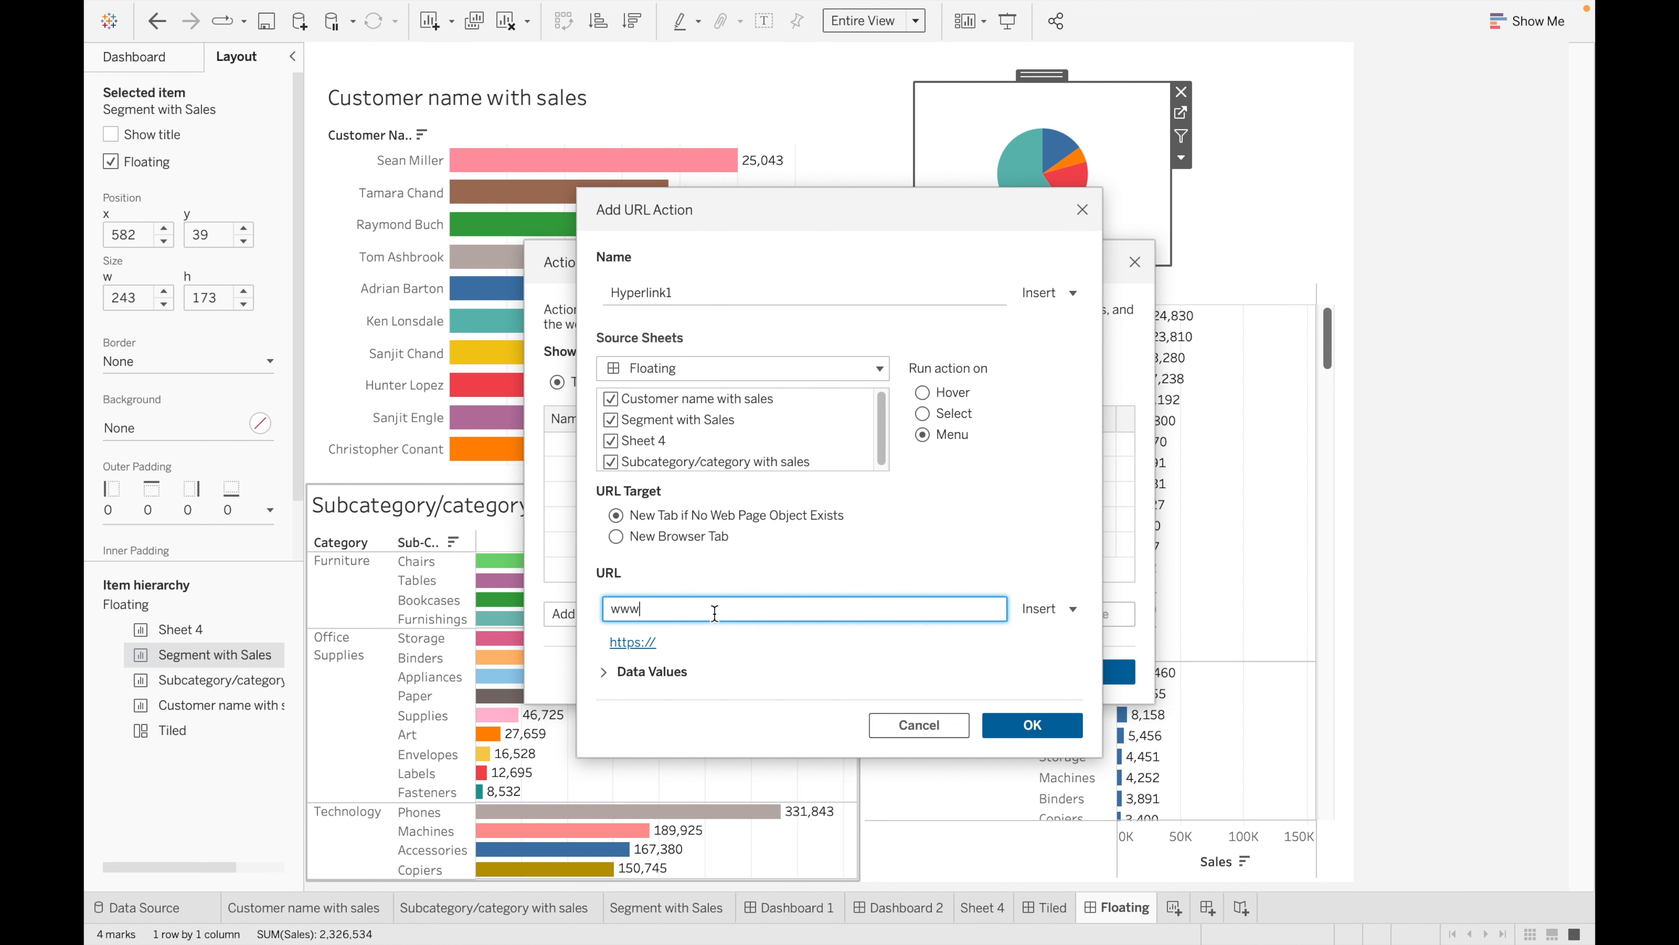
pyautogui.press('BackSpace')
pyautogui.press('BackSpace')
pyautogui.write('oogle')
pyautogui.write('.vom')
pyautogui.press('BackSpace')
pyautogui.press('BackSpace')
pyautogui.press('BackSpace')
pyautogui.write('com')
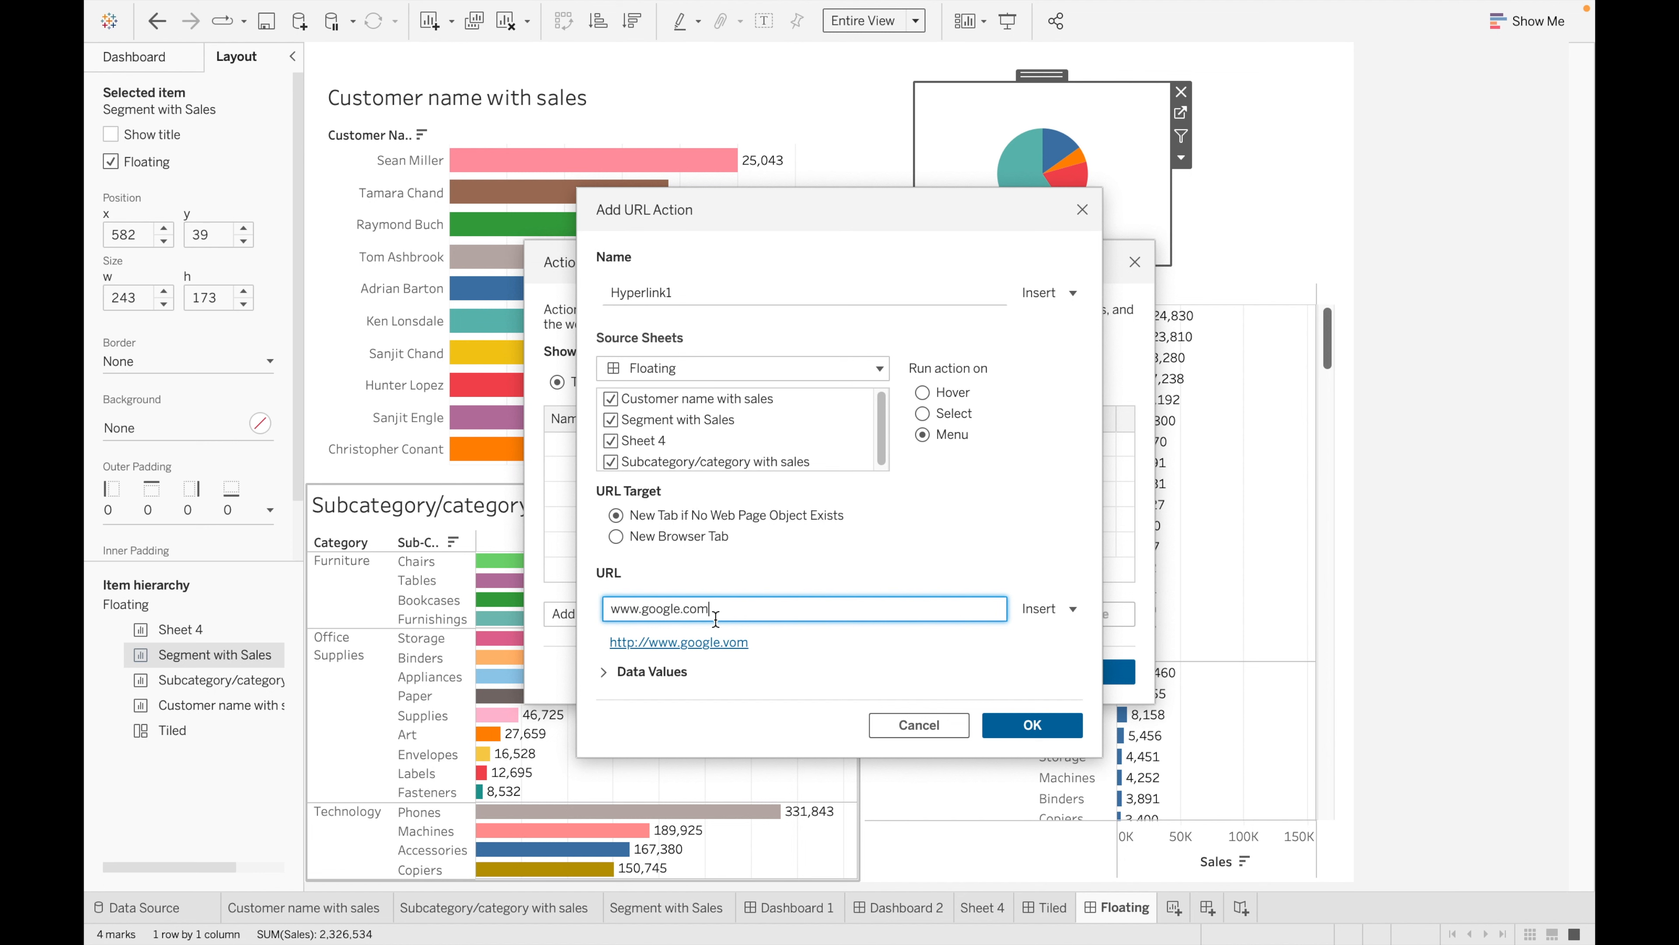
# - Limit the URL action to the Segment with Sales source, run on Select, and test it with the pie's largest slice
pyautogui.click(610, 399)
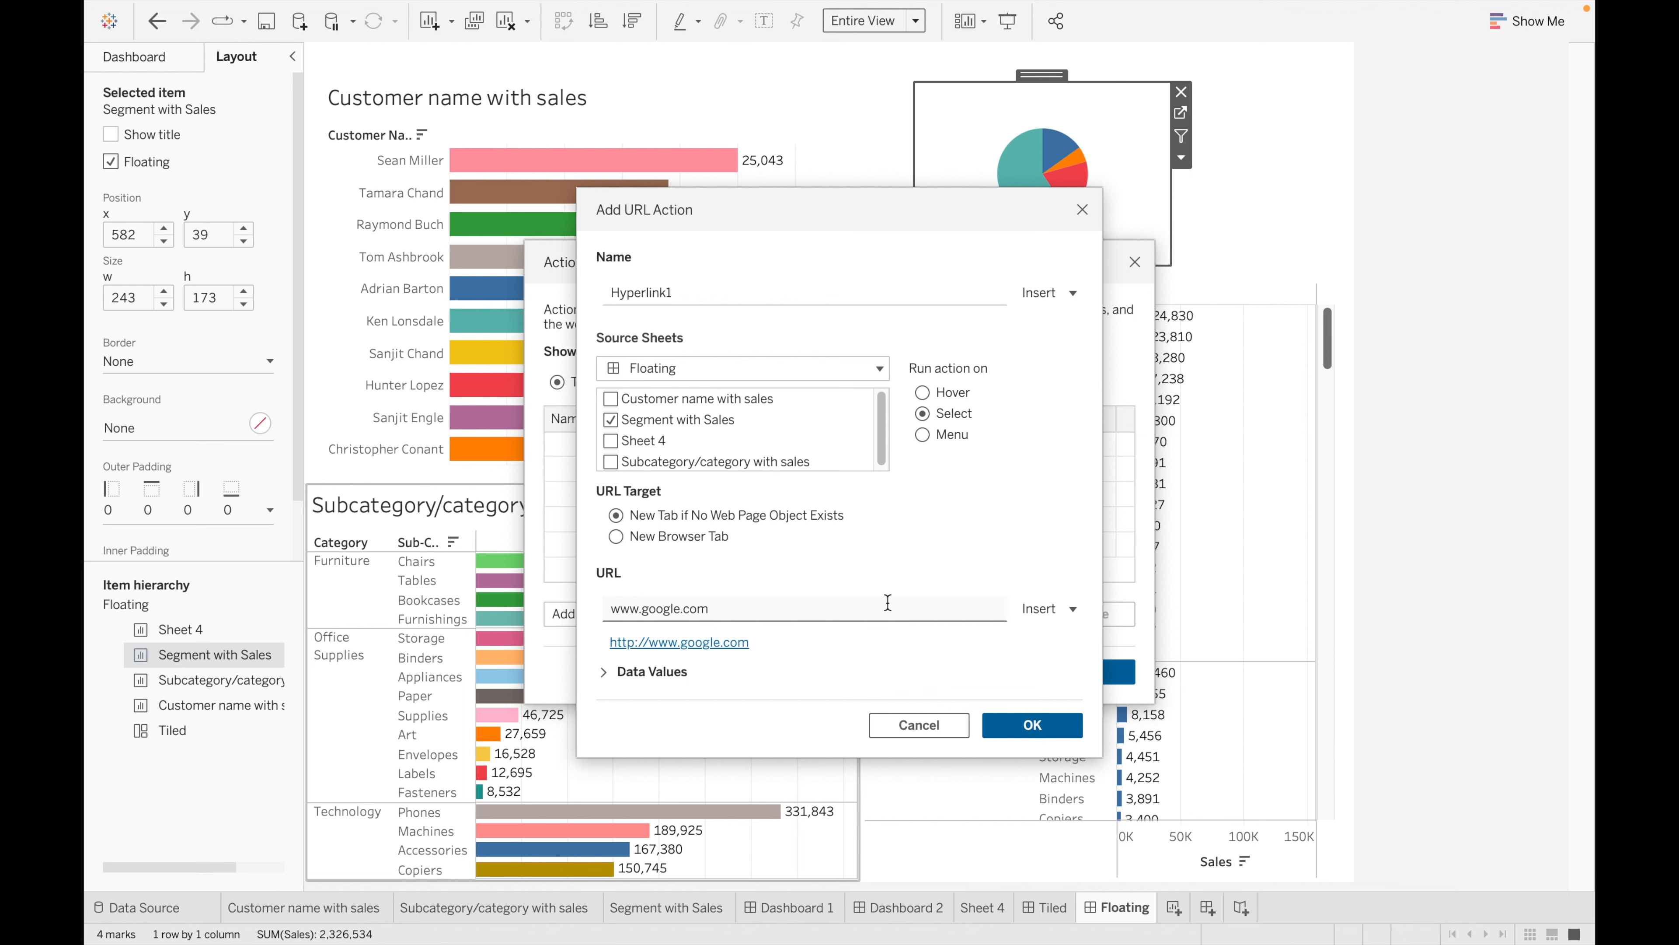
pyautogui.click(1032, 725)
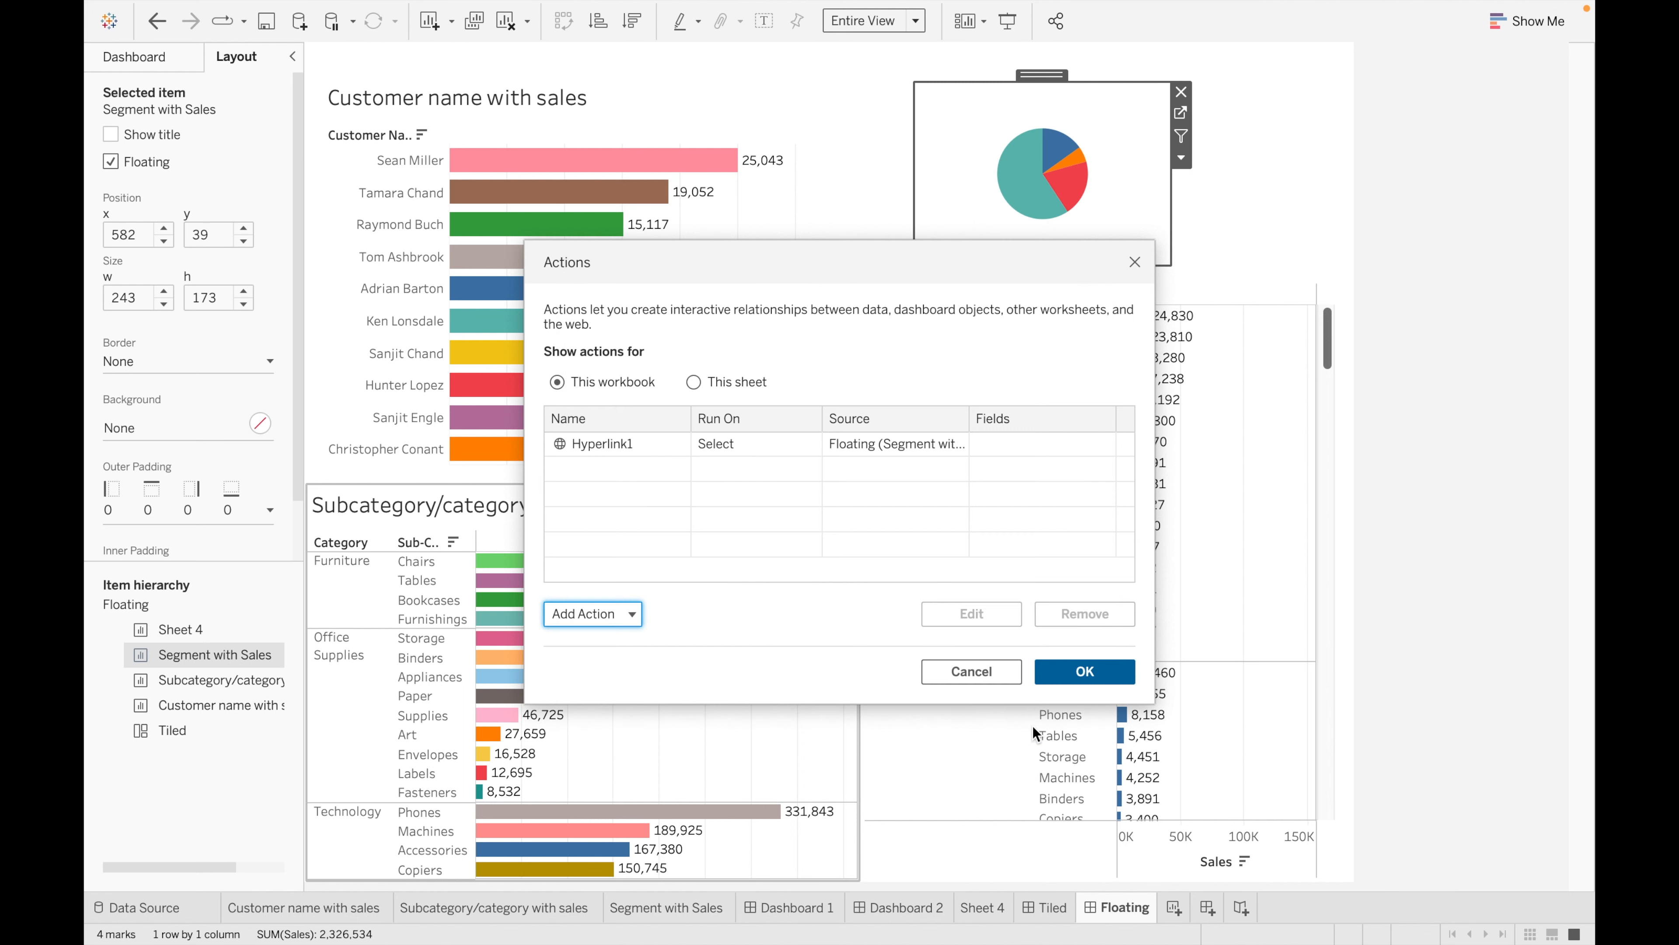
pyautogui.click(1085, 671)
pyautogui.click(1027, 190)
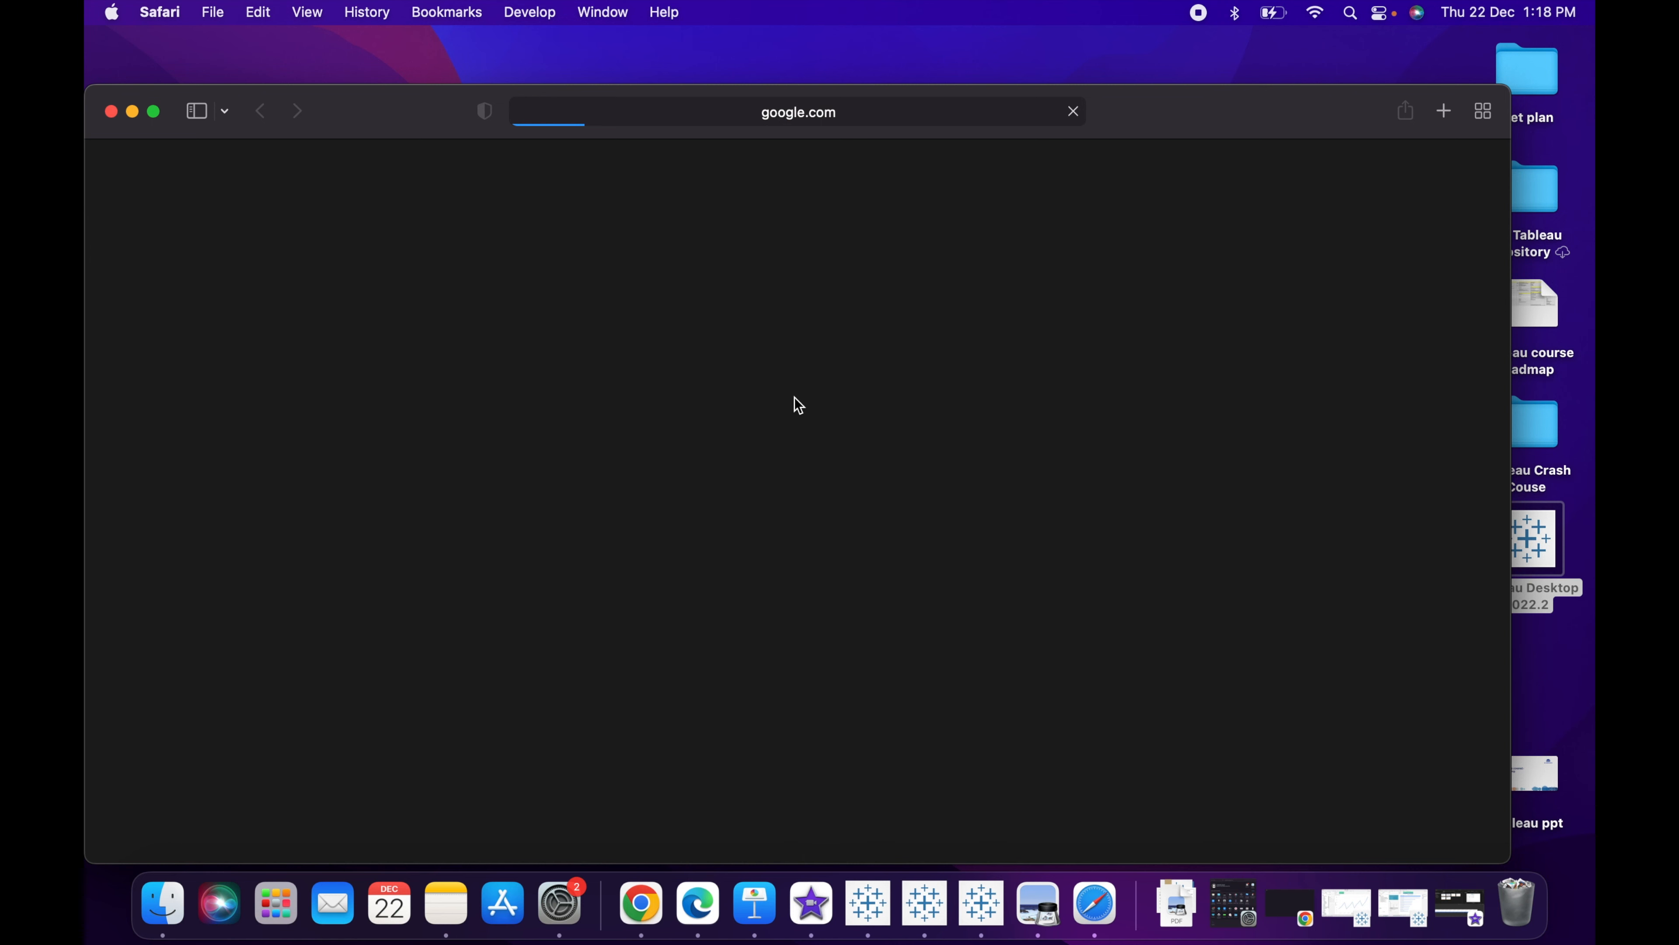
pyautogui.hotkey('ctrl', 'Right')
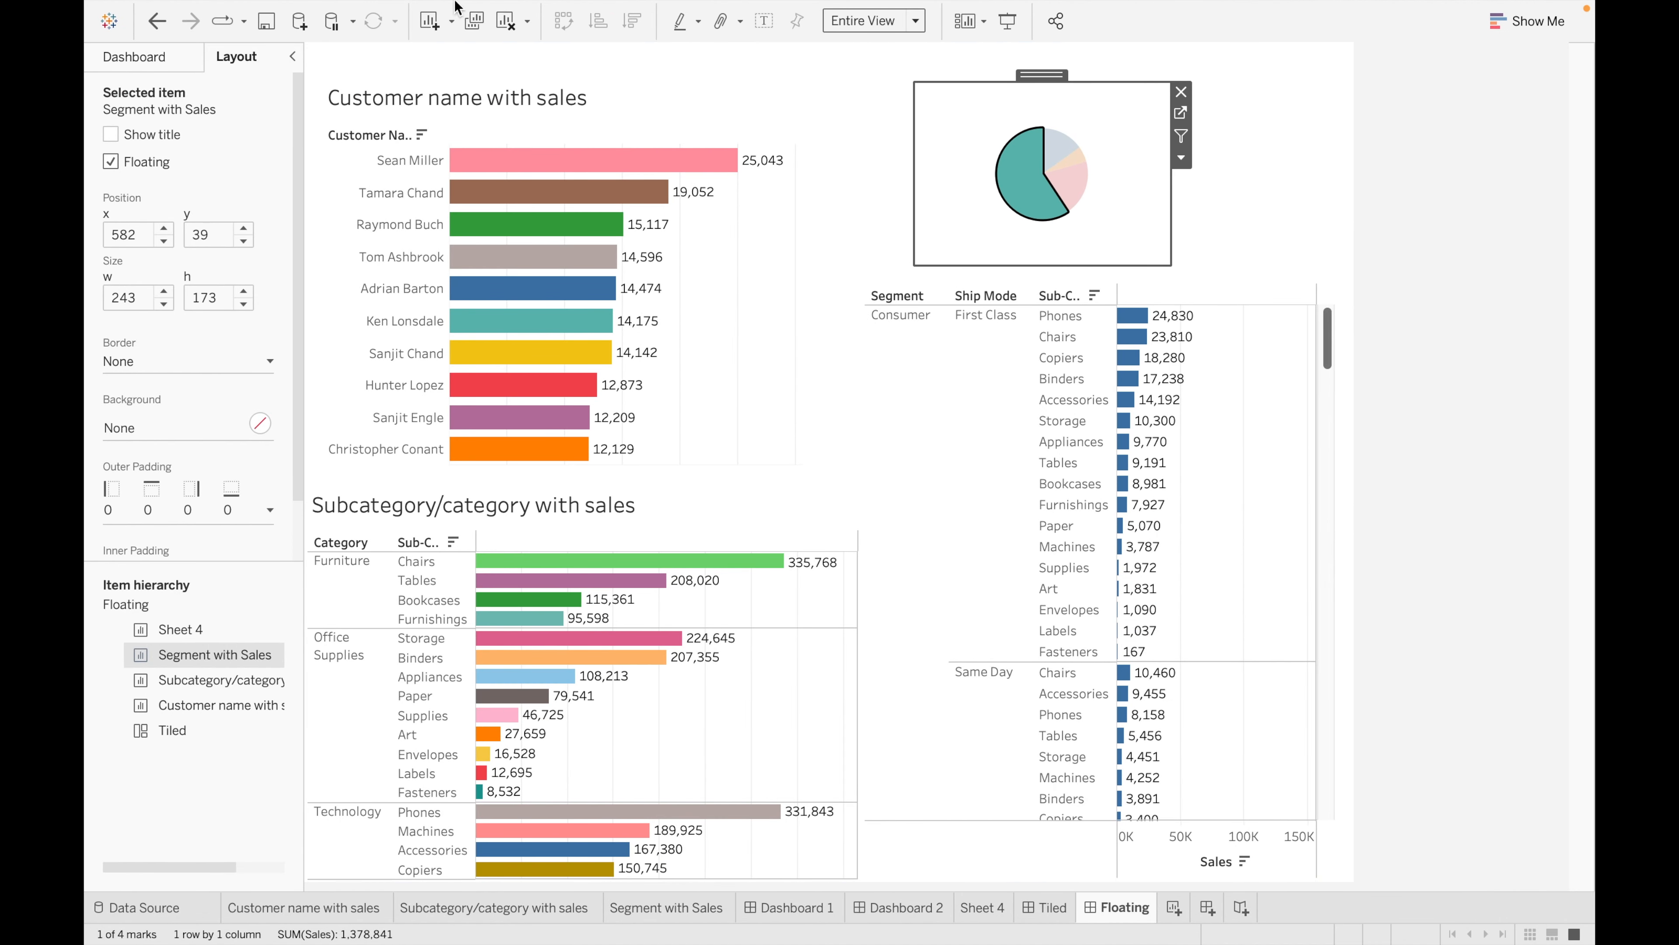
# - Remove the Hyperlink1 action from the dashboard actions
pyautogui.moveTo(374, 7)
pyautogui.click(433, 12)
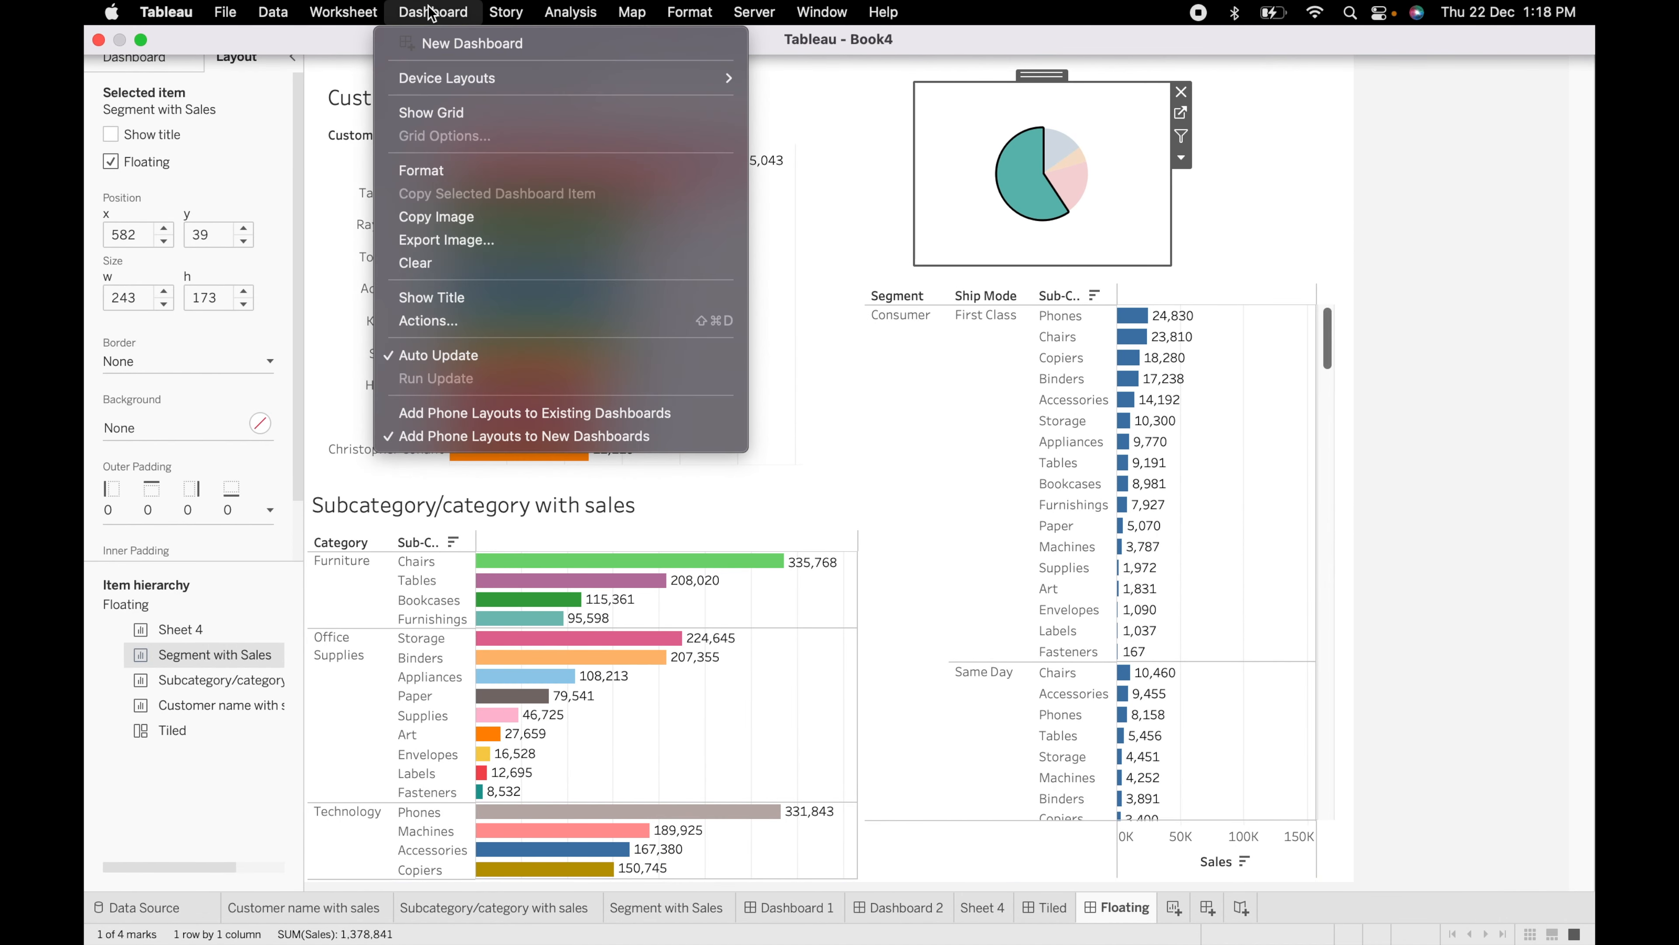
pyautogui.click(490, 320)
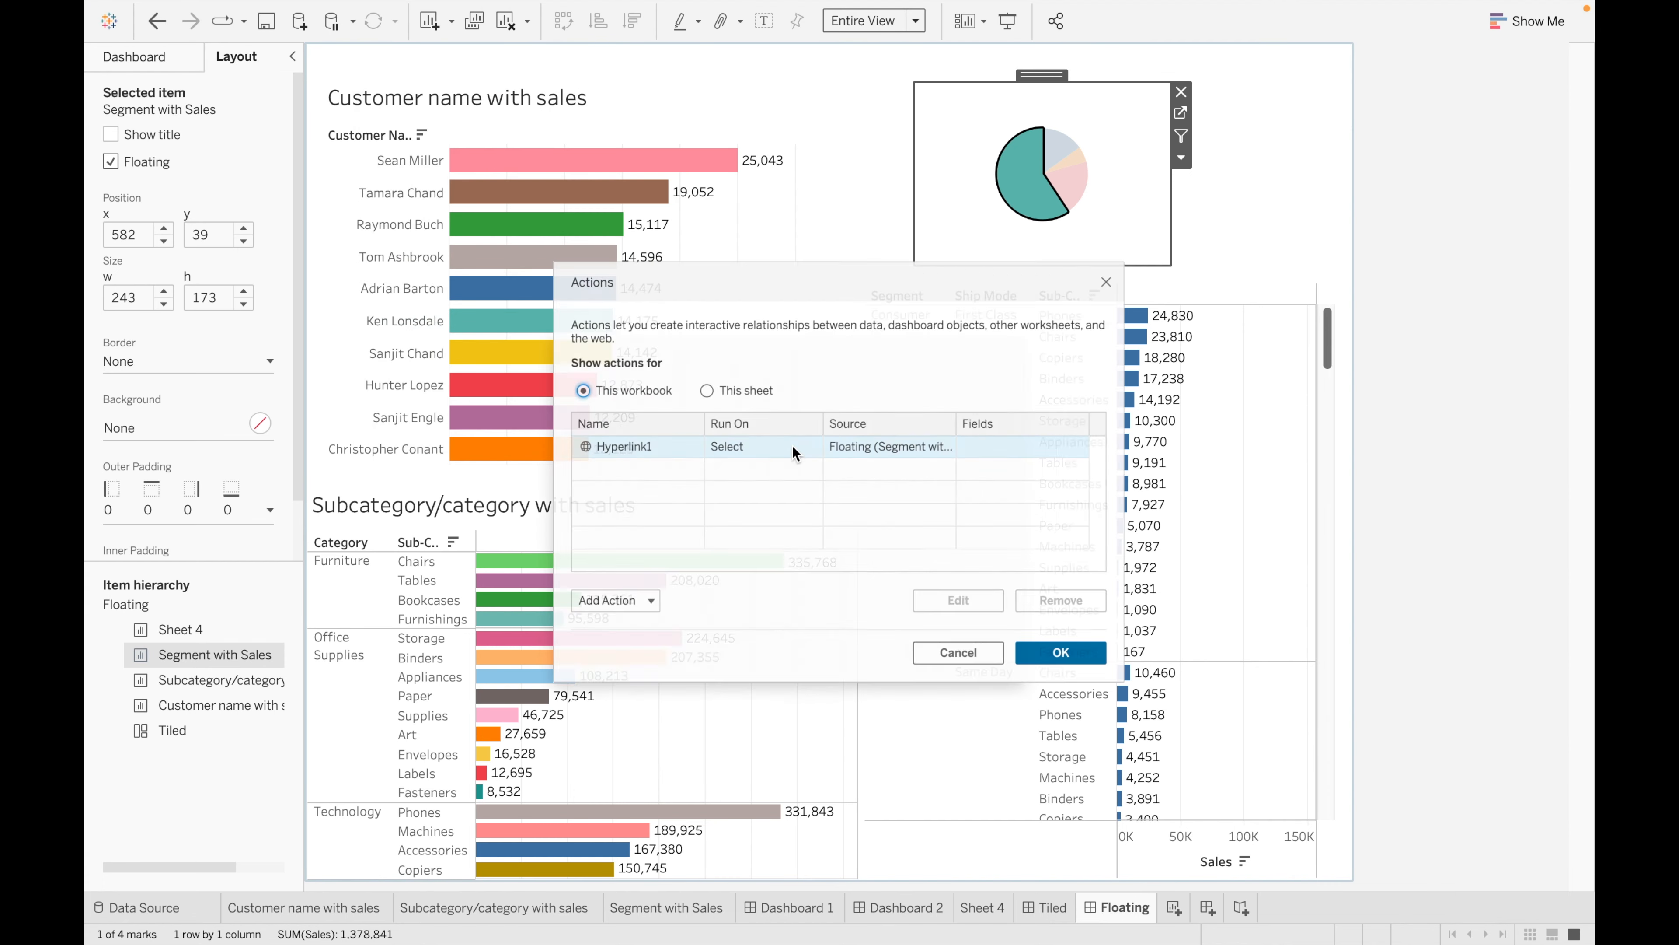
pyautogui.click(631, 449)
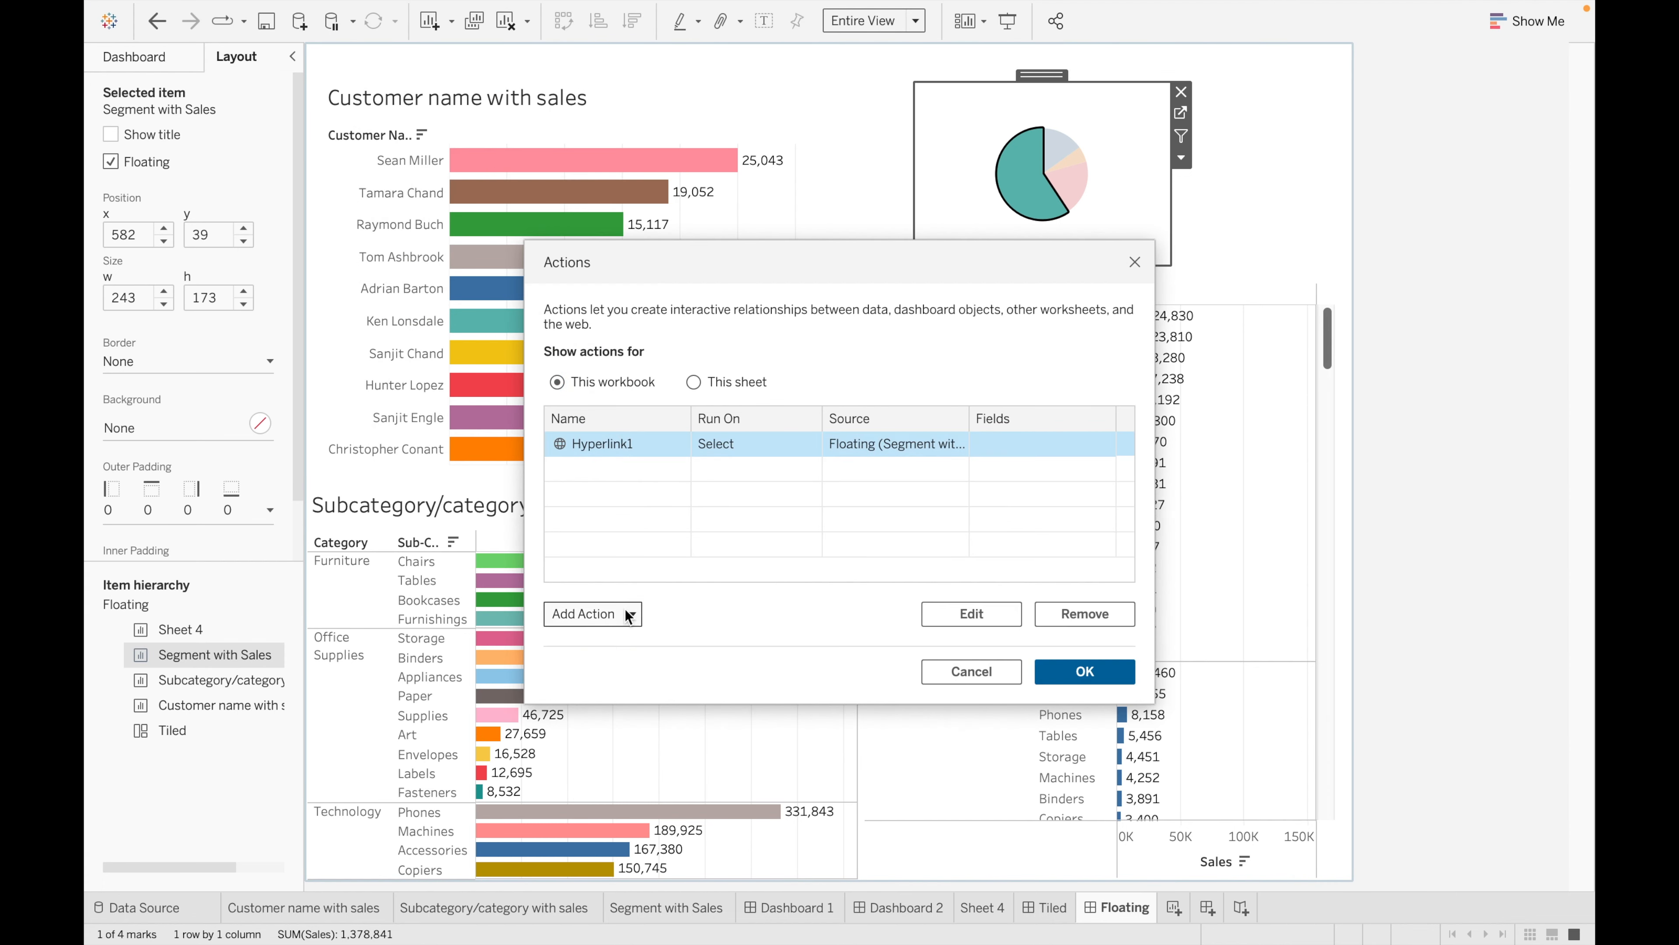
pyautogui.click(1104, 622)
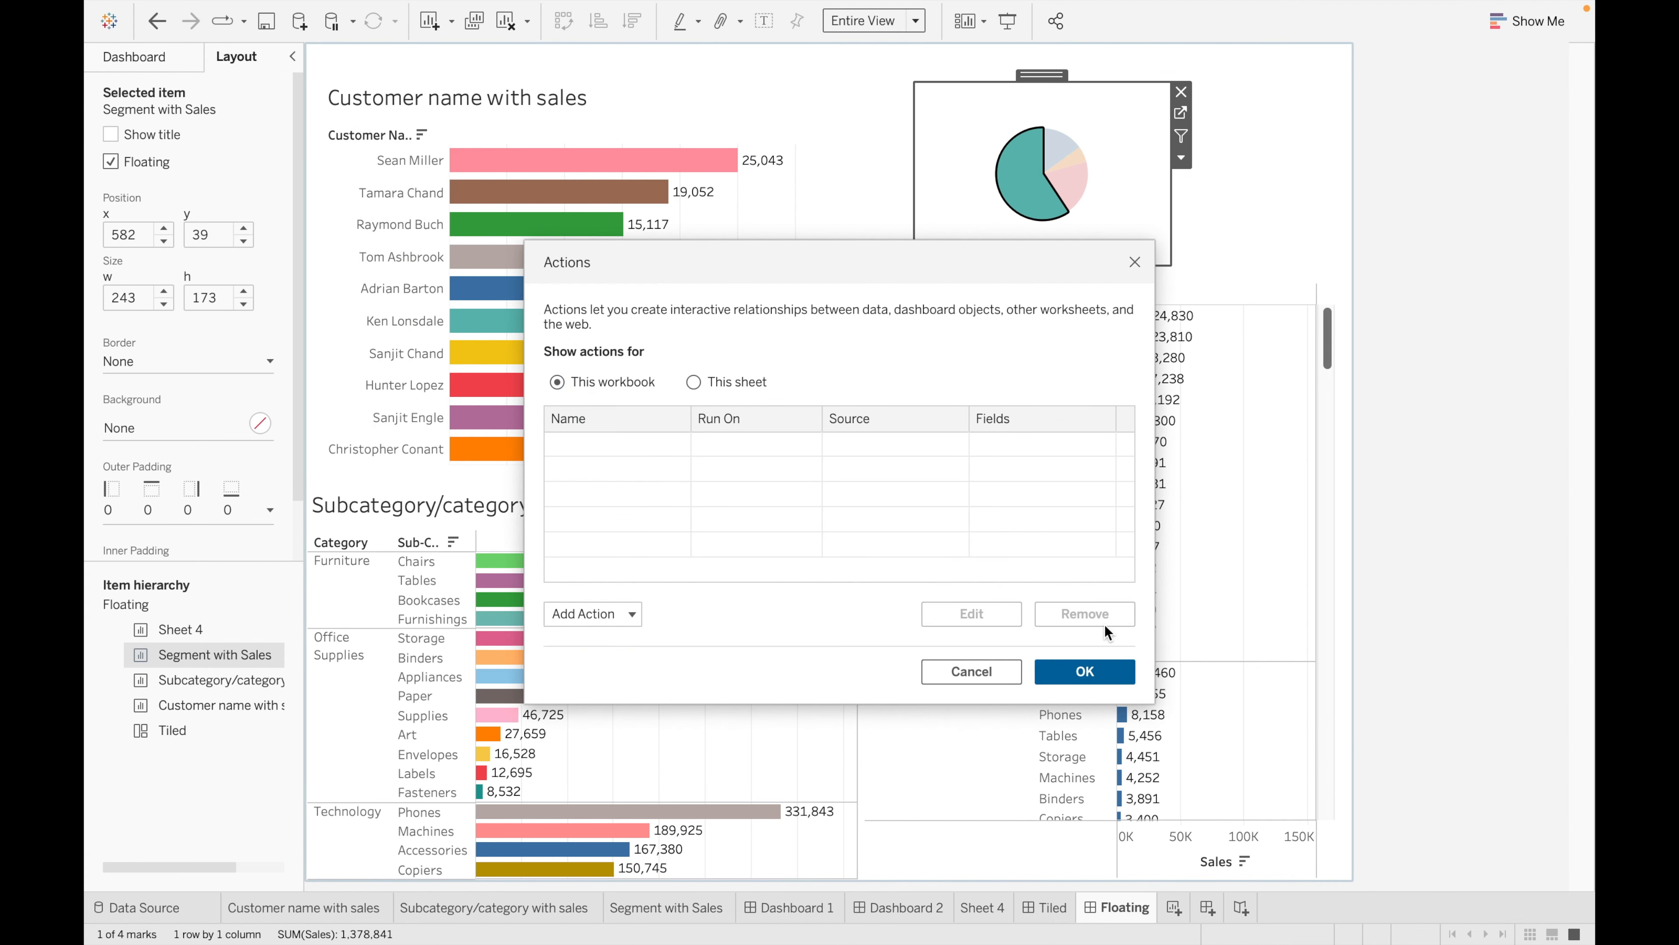
# - Add a Go to Sheet action run on Select, with Sheet 4 as the only source and Sheet 4 as the target
pyautogui.click(613, 617)
pyautogui.click(634, 543)
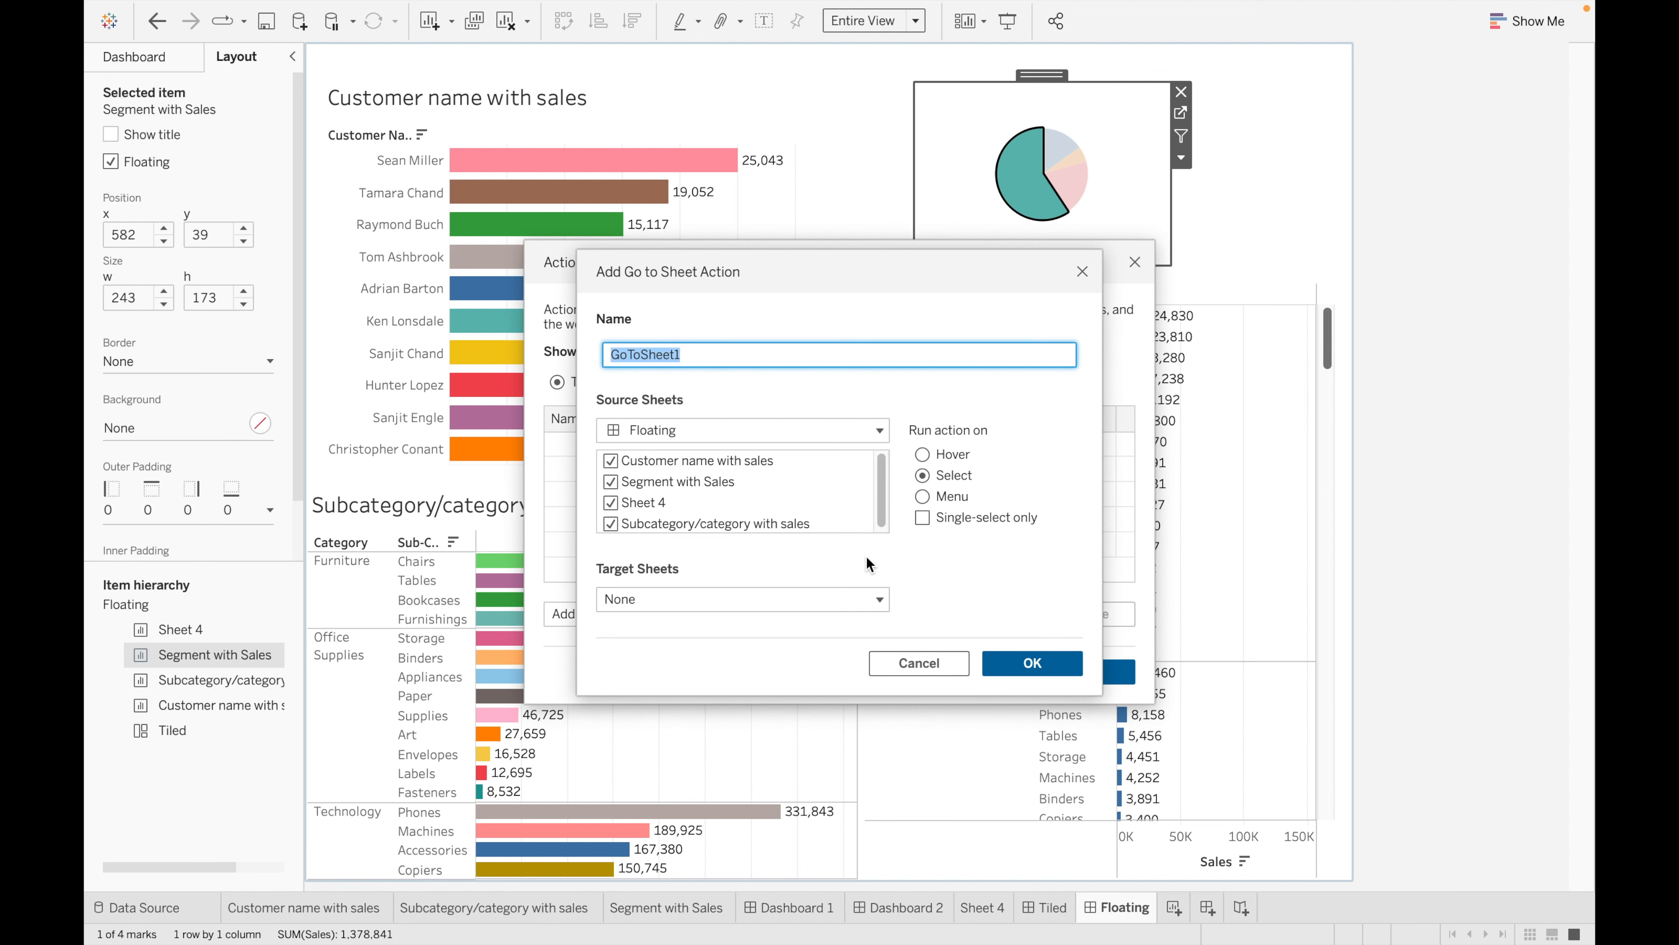
pyautogui.click(703, 600)
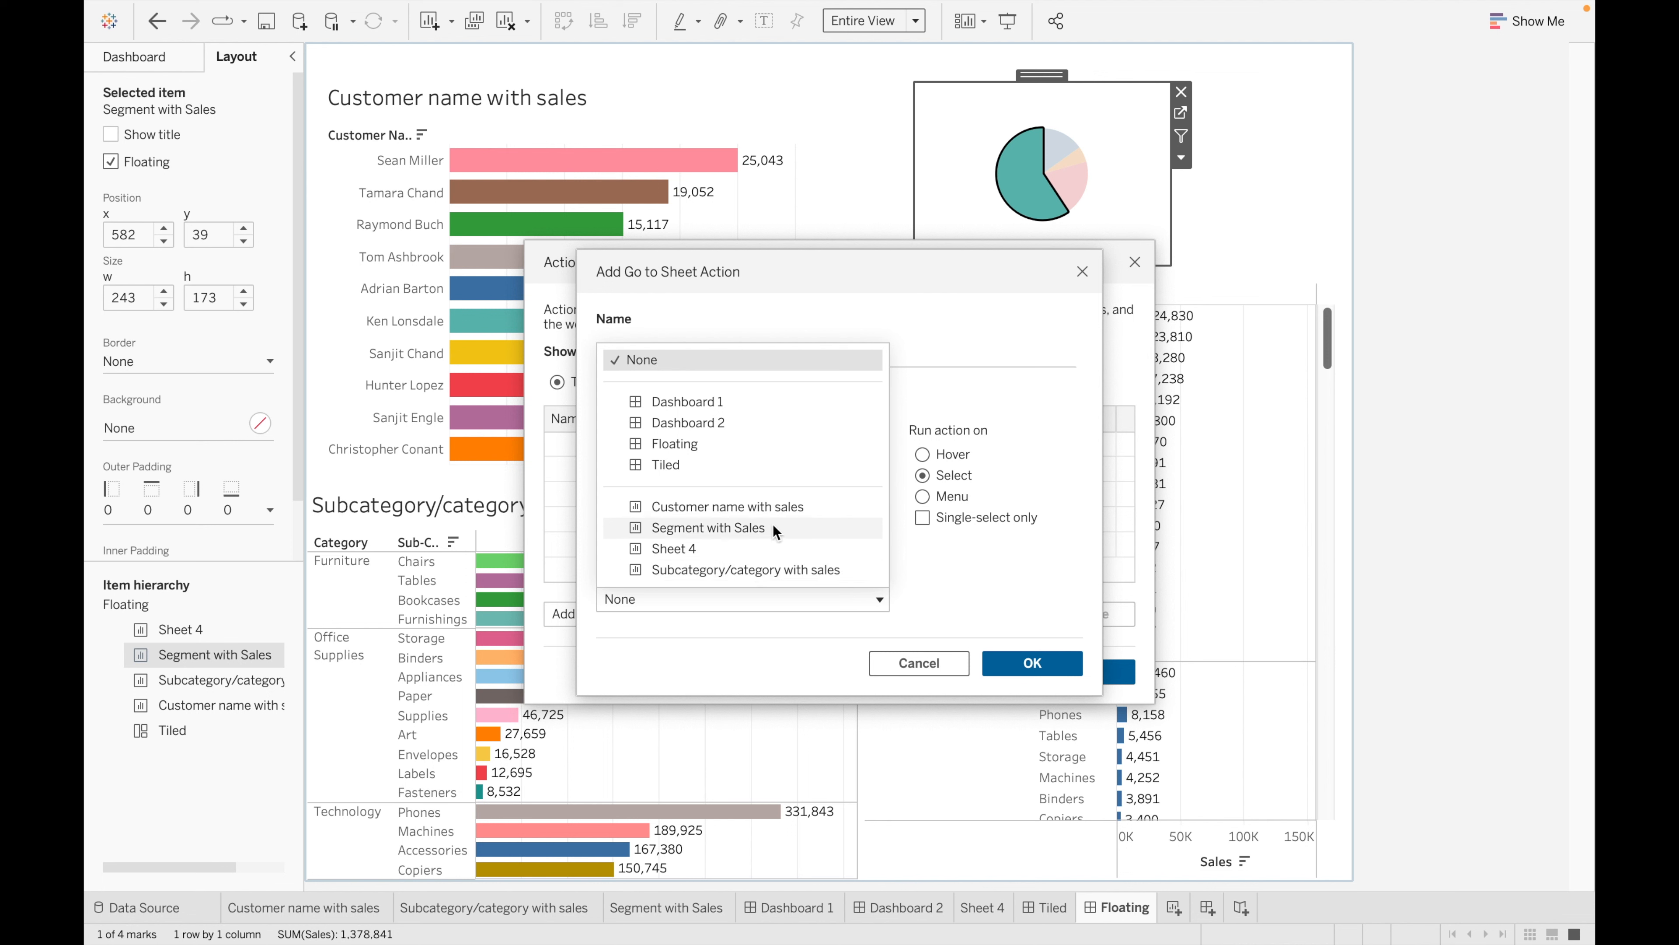
pyautogui.click(723, 547)
pyautogui.click(611, 462)
pyautogui.click(611, 483)
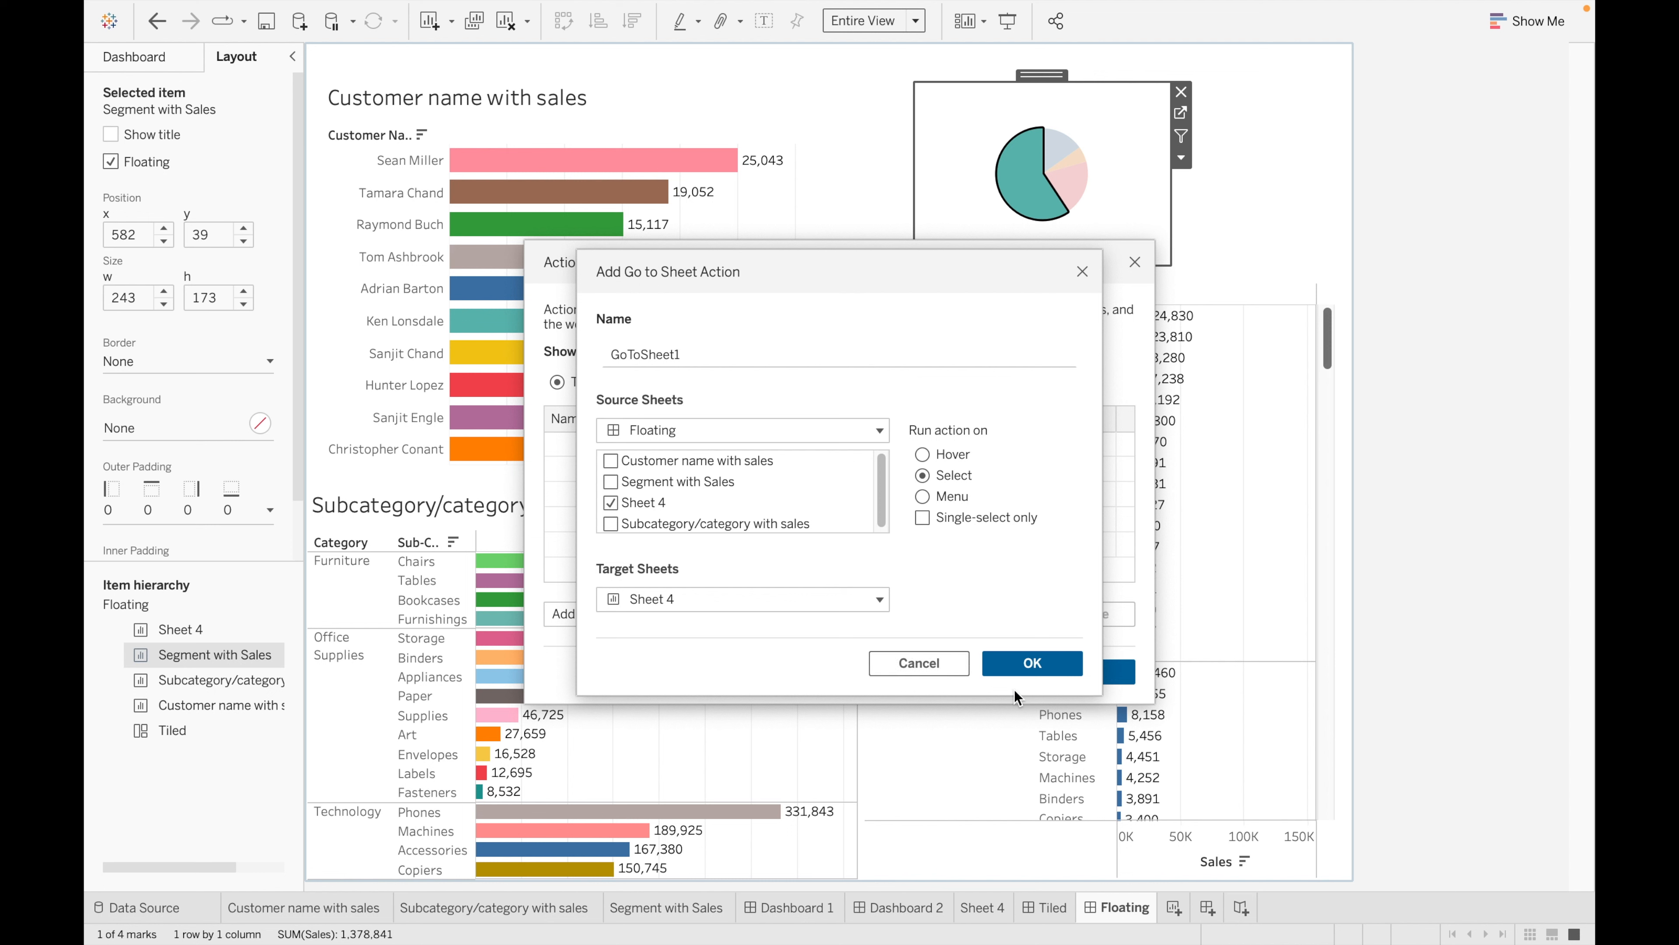
pyautogui.click(1047, 666)
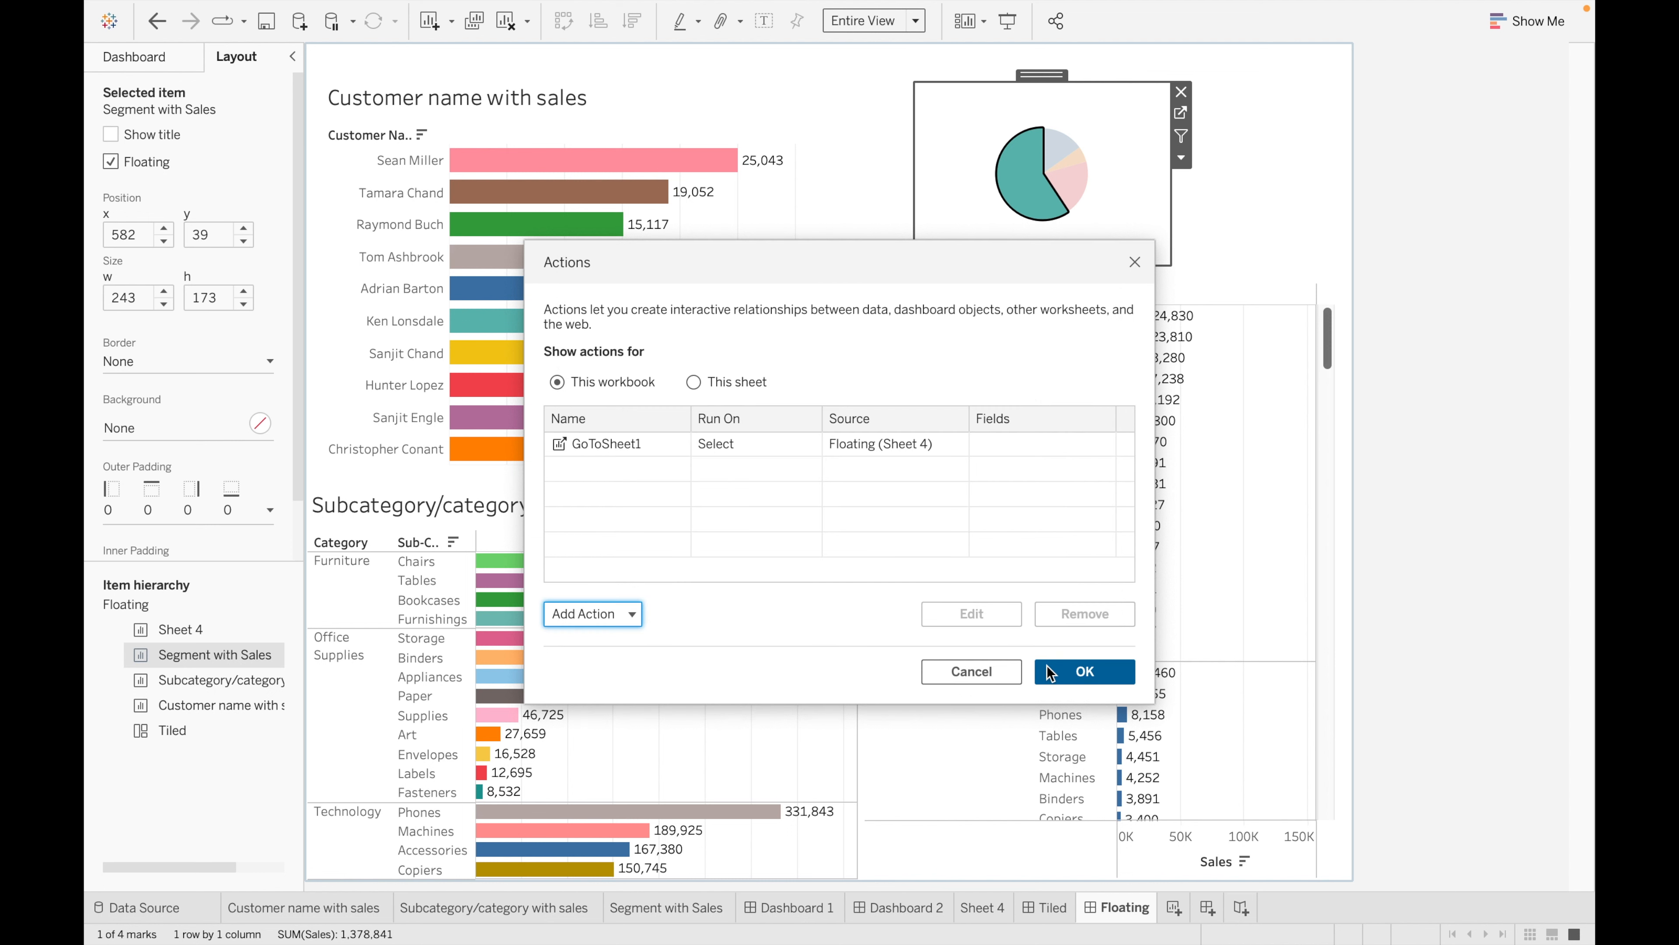
pyautogui.click(1084, 671)
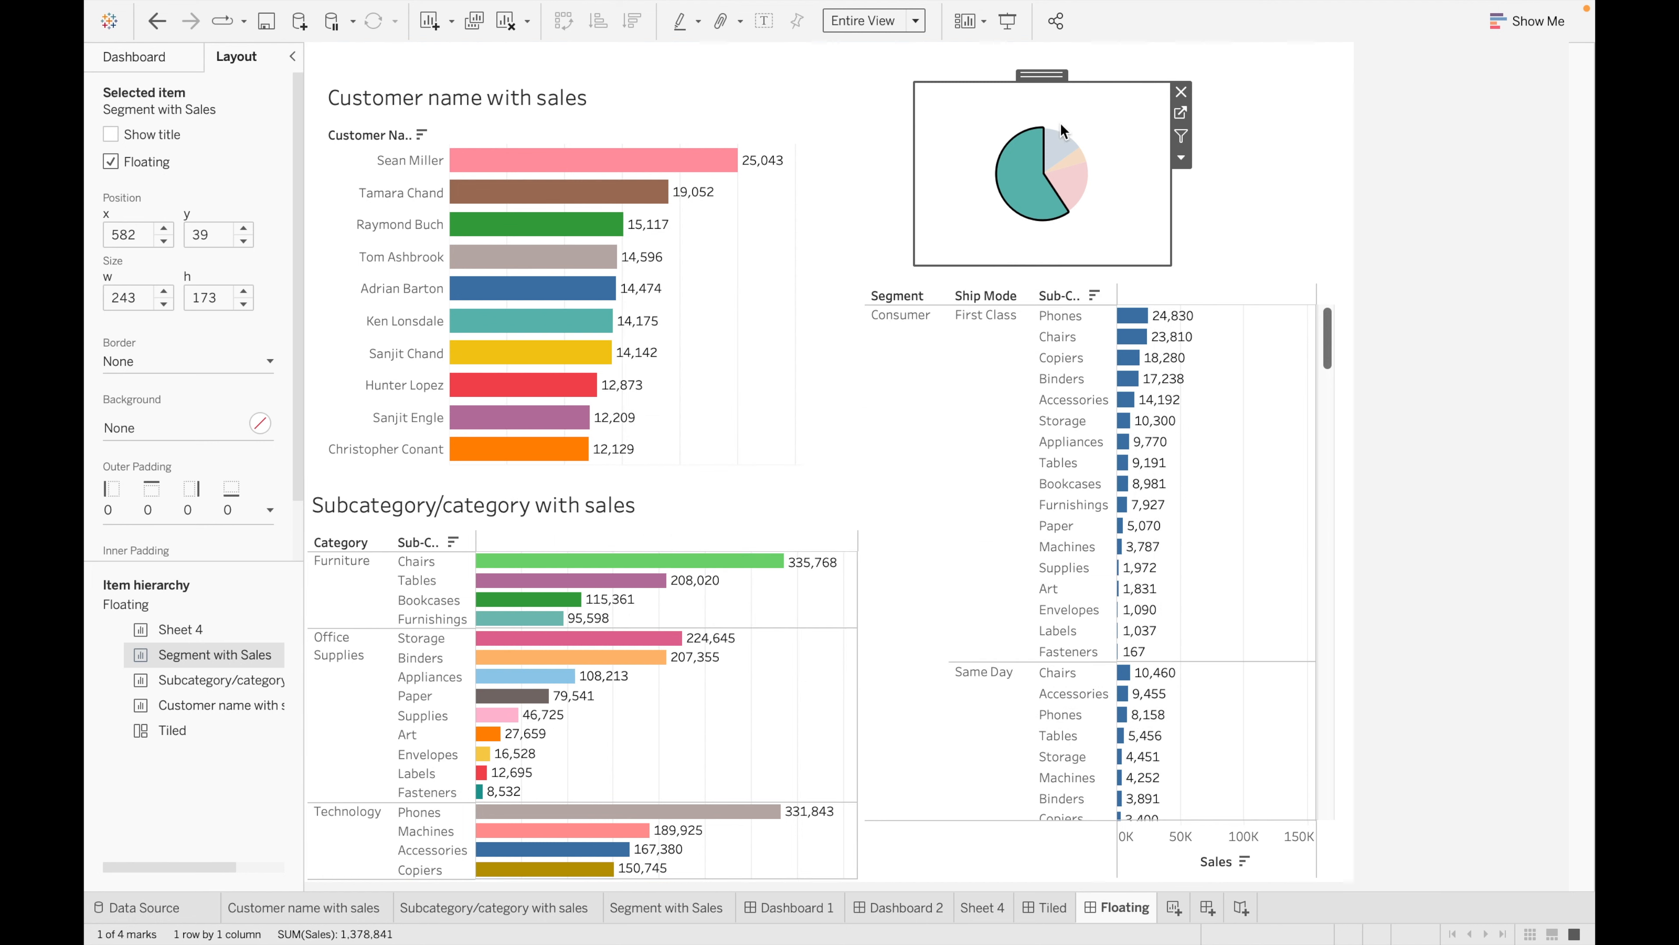
# - Test the Go to Sheet action with First Class and its Accessories bar in Sheet 4, returning to the Floating dashboard each time
pyautogui.click(1052, 144)
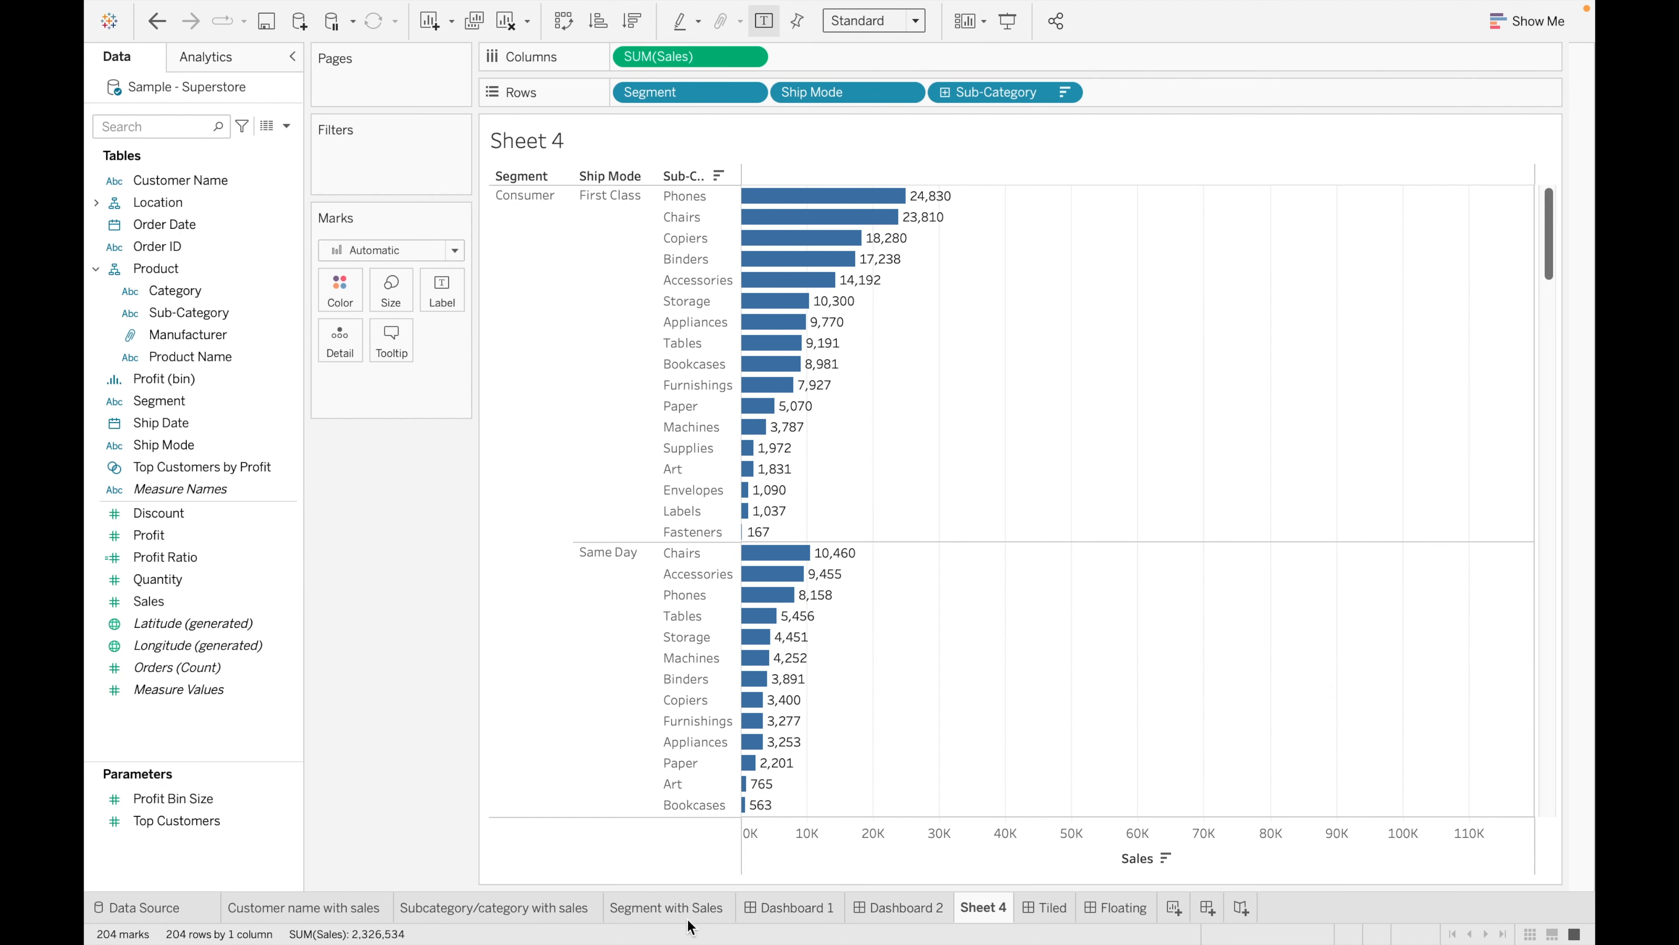
pyautogui.click(1112, 910)
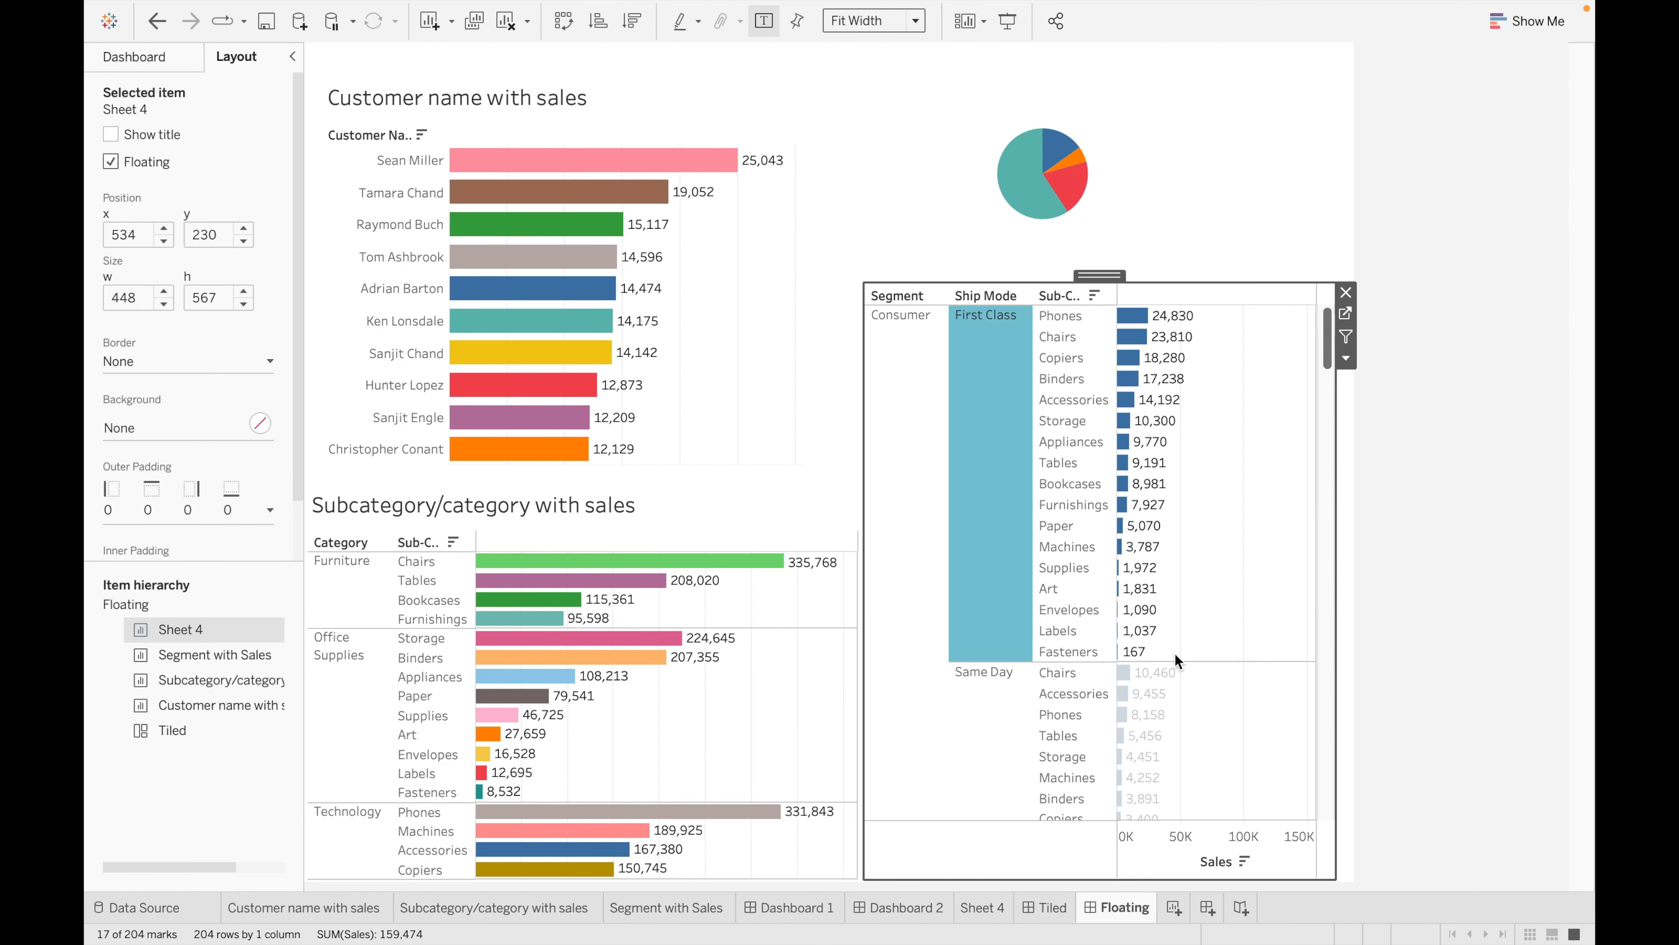
pyautogui.click(1243, 431)
pyautogui.moveTo(1182, 408)
pyautogui.hotkey('ctrl', 'Tab')
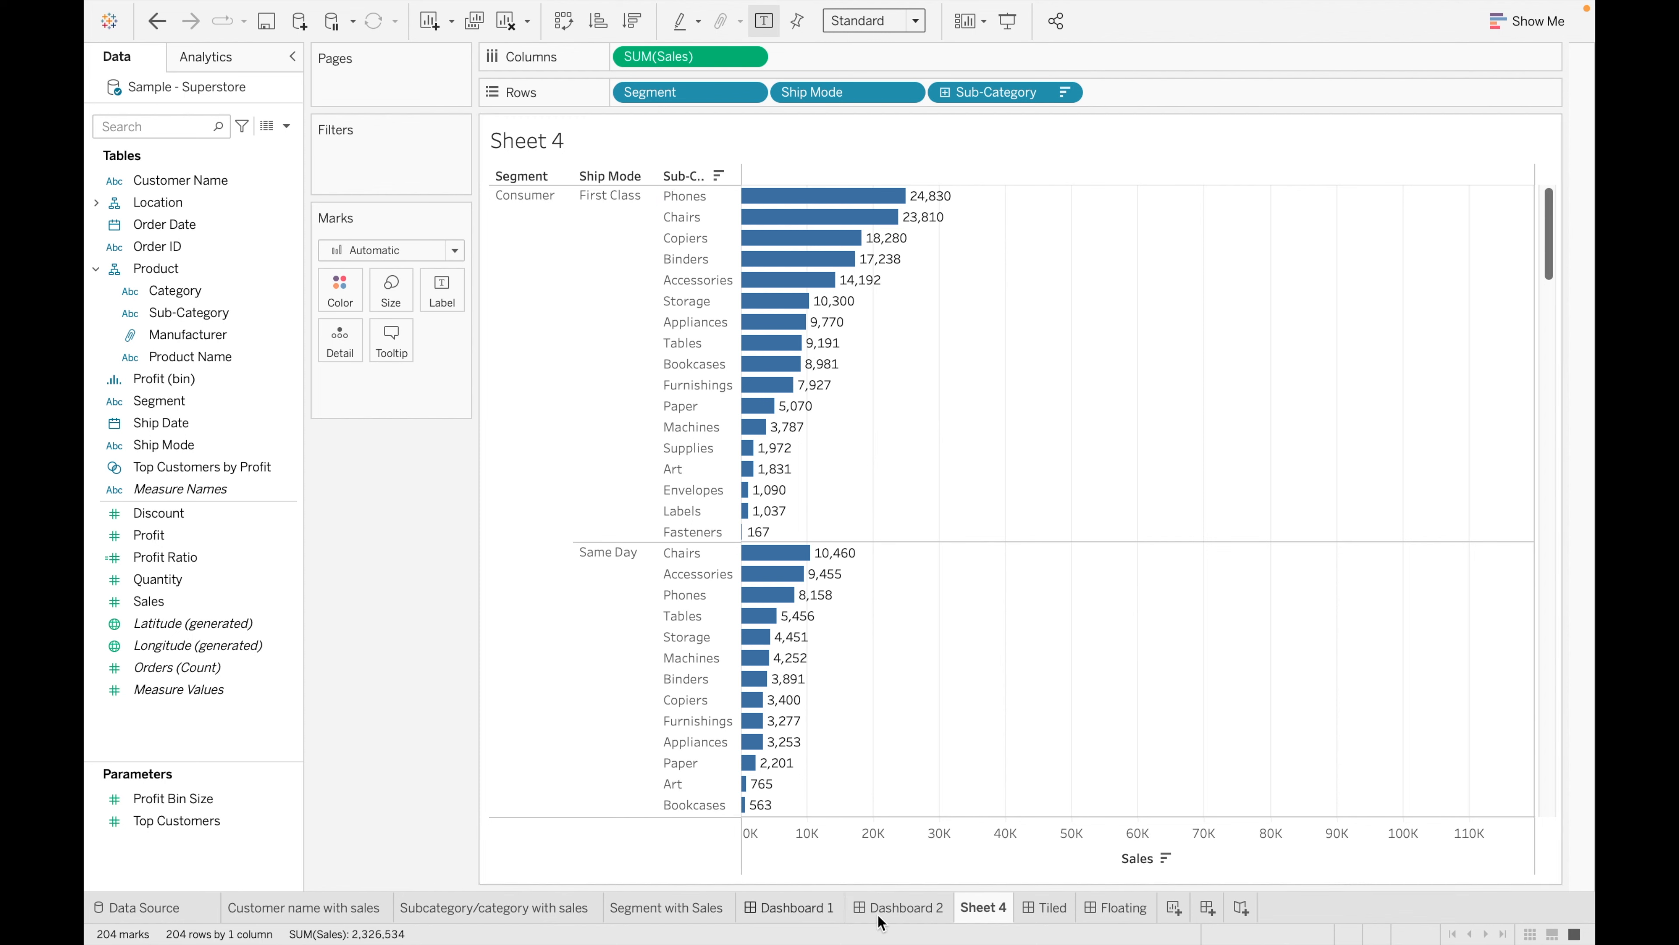
pyautogui.click(1124, 908)
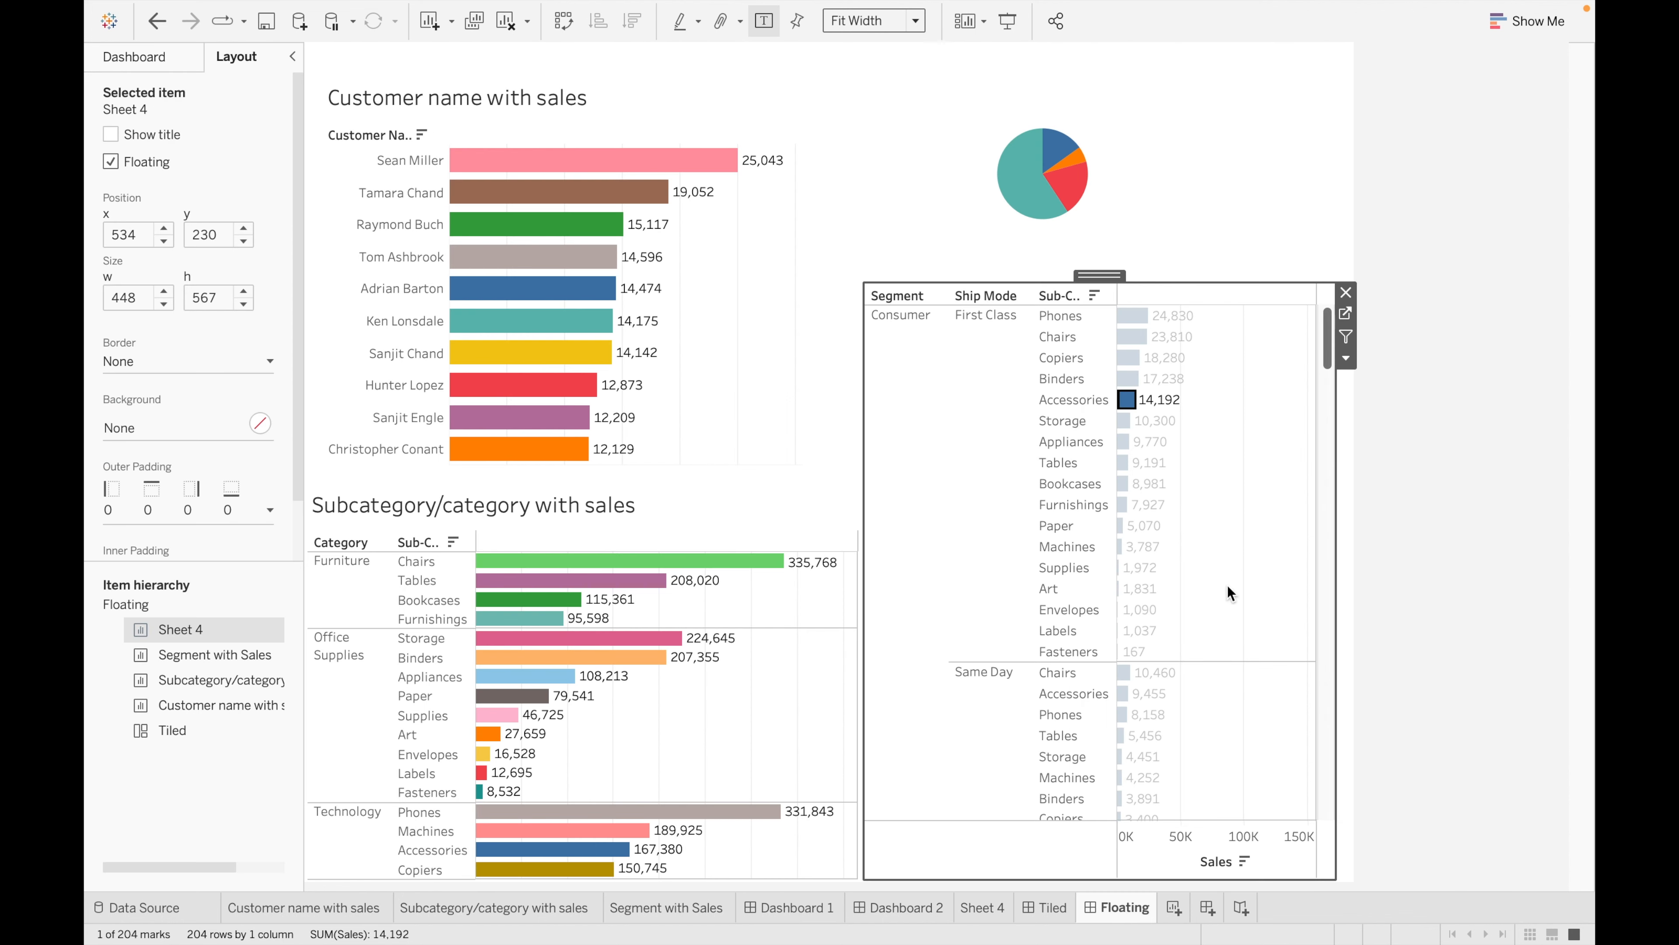
pyautogui.click(1123, 399)
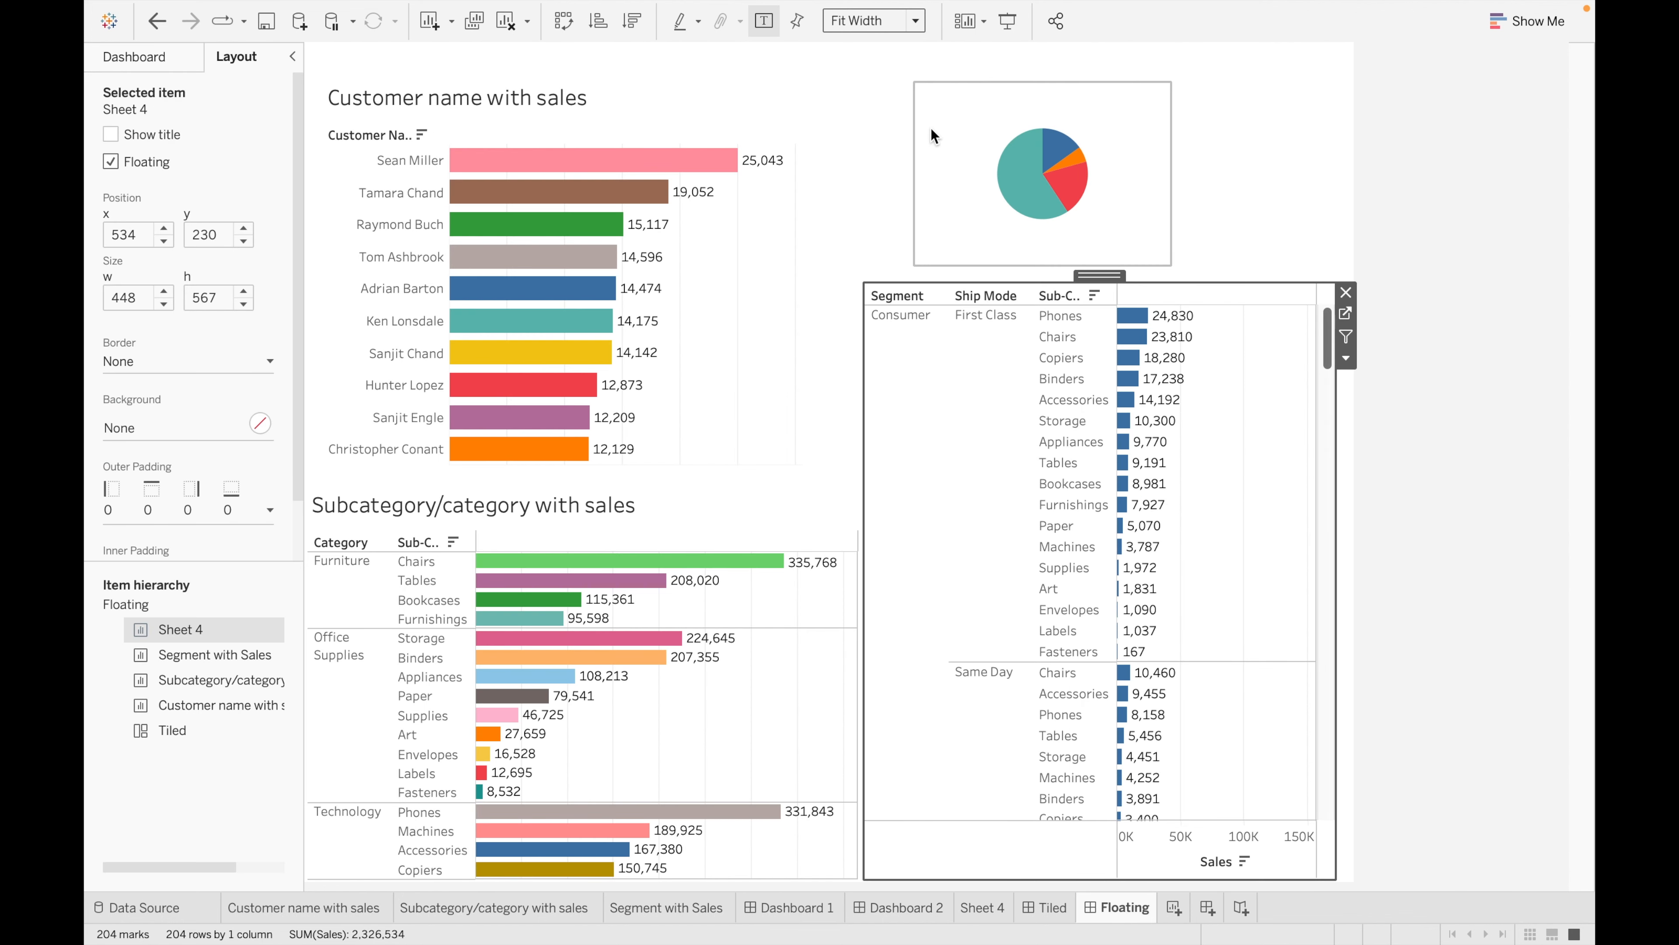